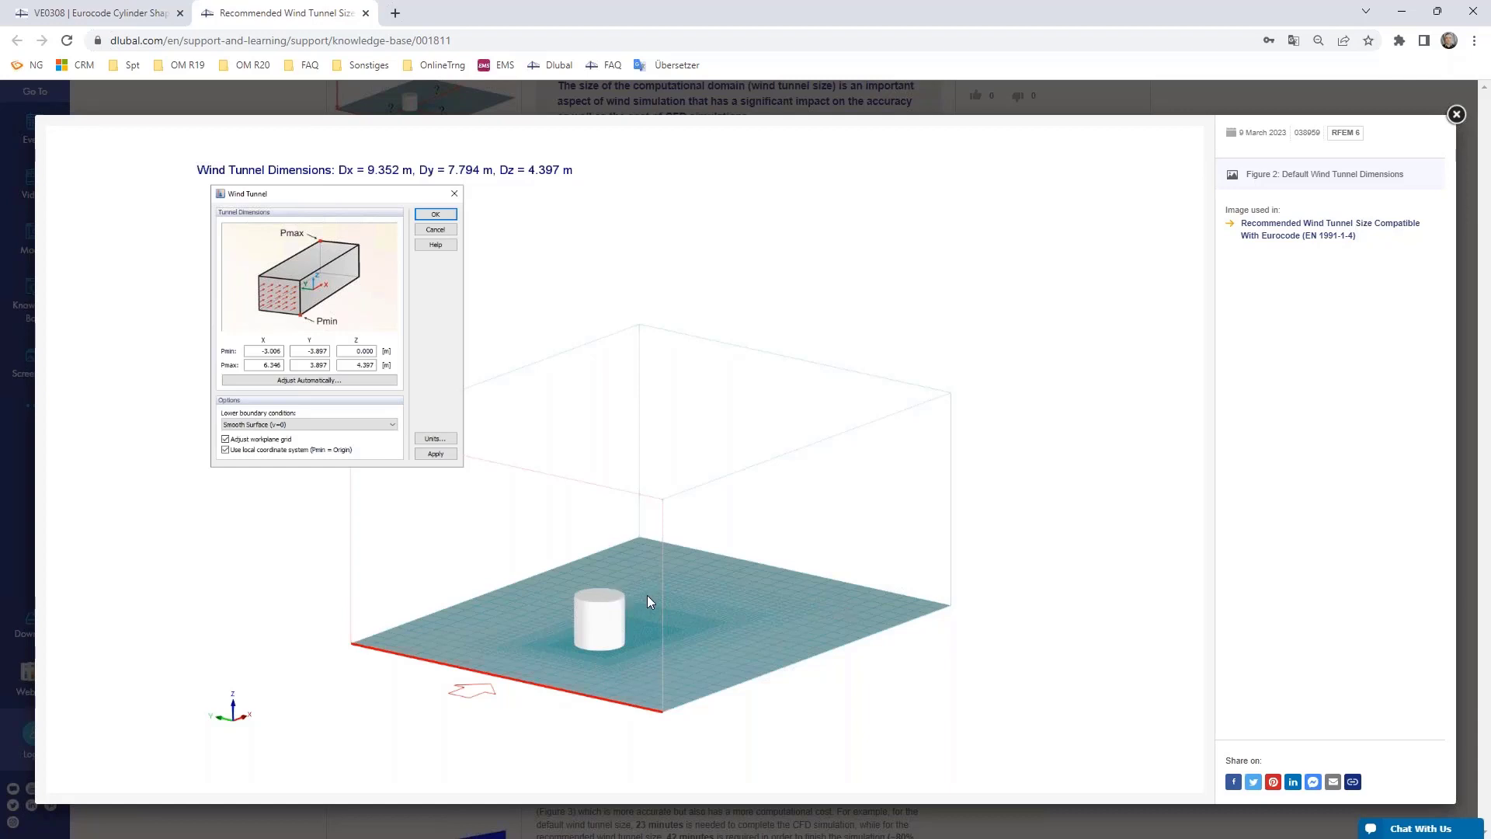
# - Close the enlarged Figure 2, enlarge Figure 3 with the recommended wind tunnel dimensions, and return to the article
pyautogui.click(731, 107)
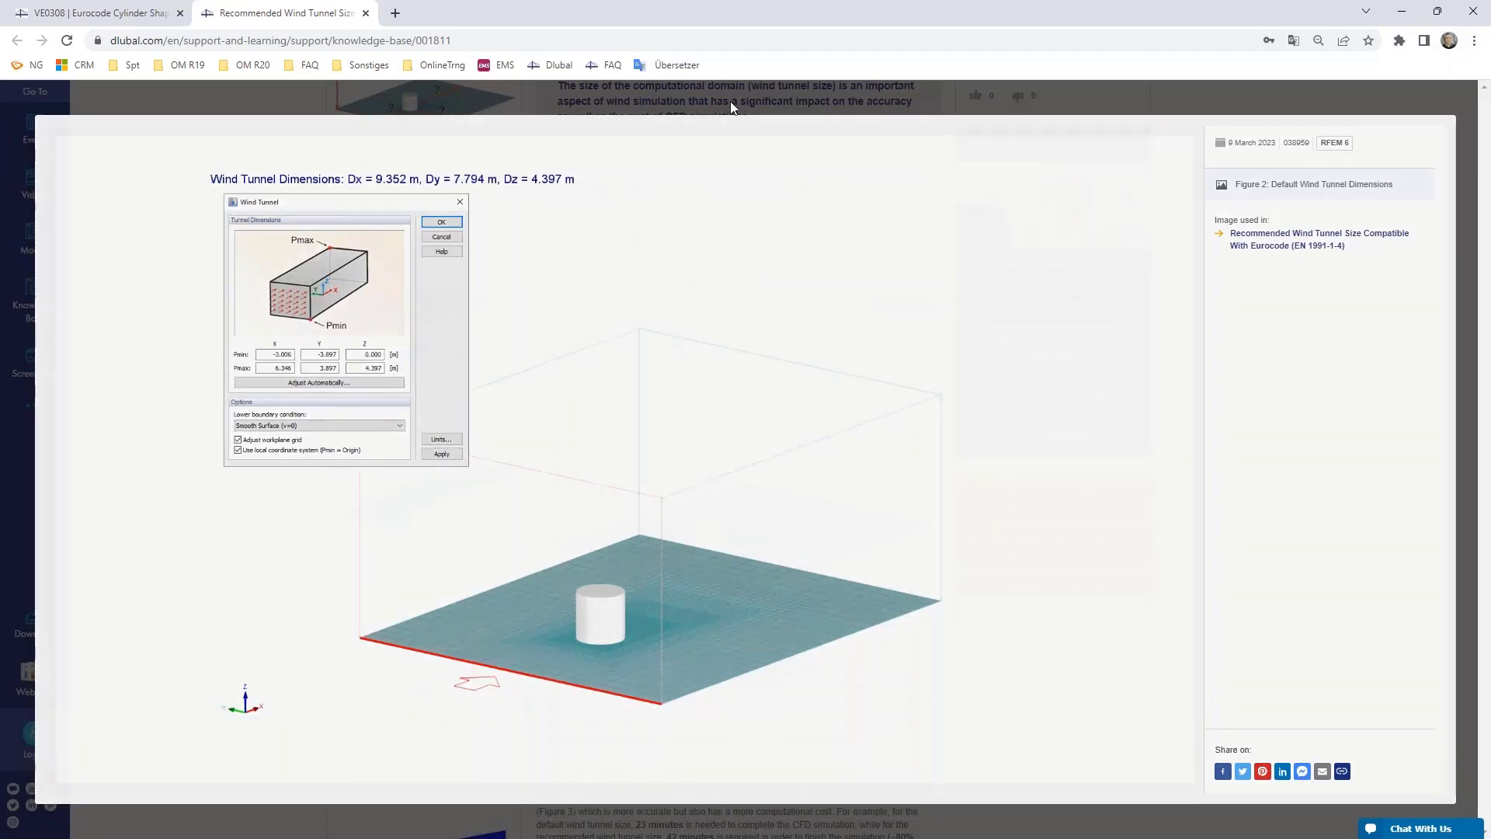
pyautogui.click(460, 462)
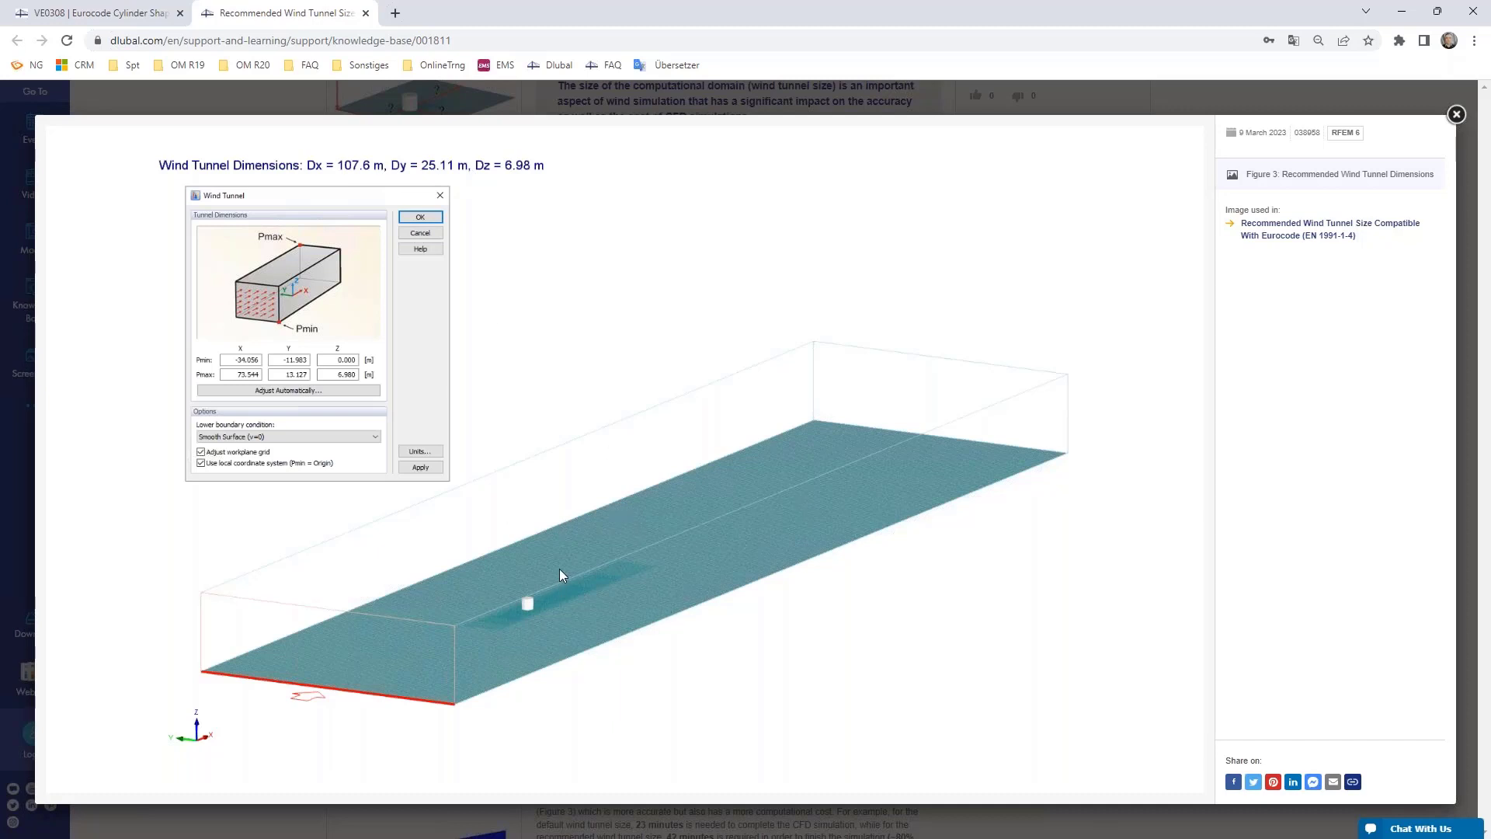
pyautogui.click(598, 114)
# - Highlight the 23-minute calculation time and the ~80% computational cost increase in the article's Eurocode cylinder example
pyautogui.scroll(-5, 595, 113)
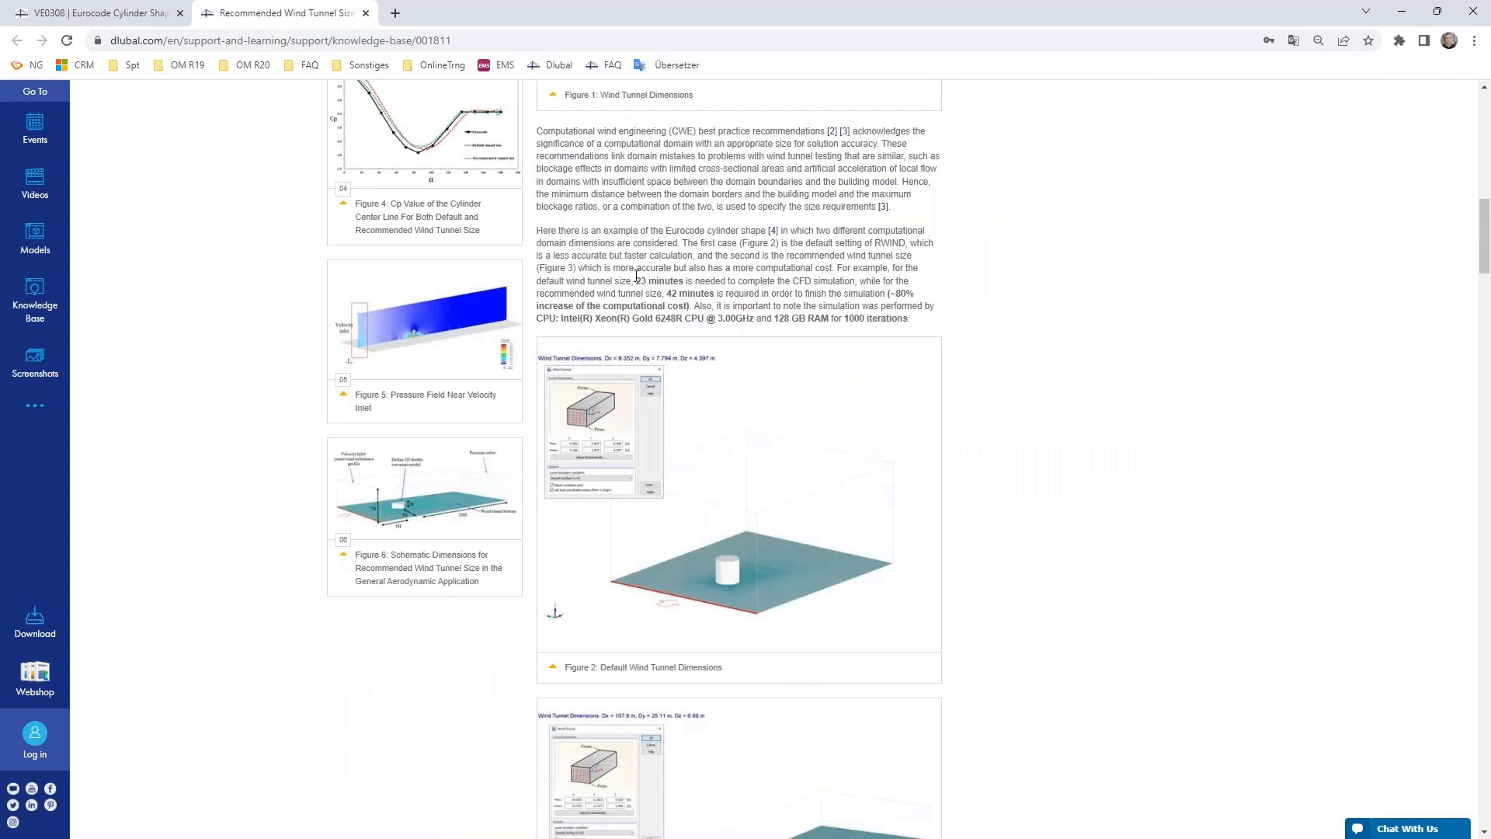
pyautogui.moveTo(636, 281); pyautogui.dragTo(695, 284)
pyautogui.keyDown('ctrl'); pyautogui.scroll(1, 694, 285); pyautogui.keyUp('ctrl')
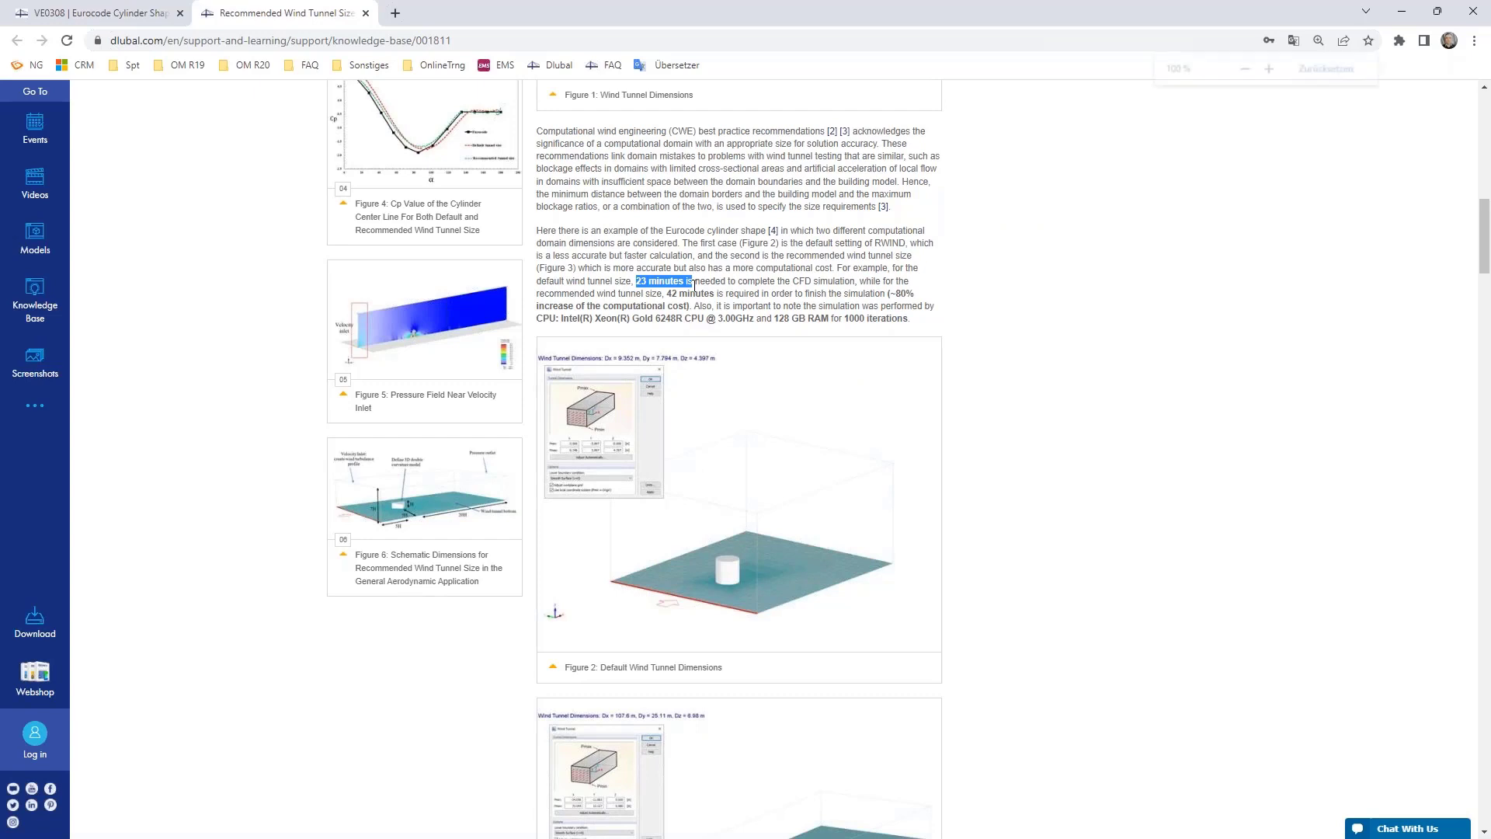
pyautogui.click(695, 286)
pyautogui.moveTo(907, 318); pyautogui.dragTo(932, 319)
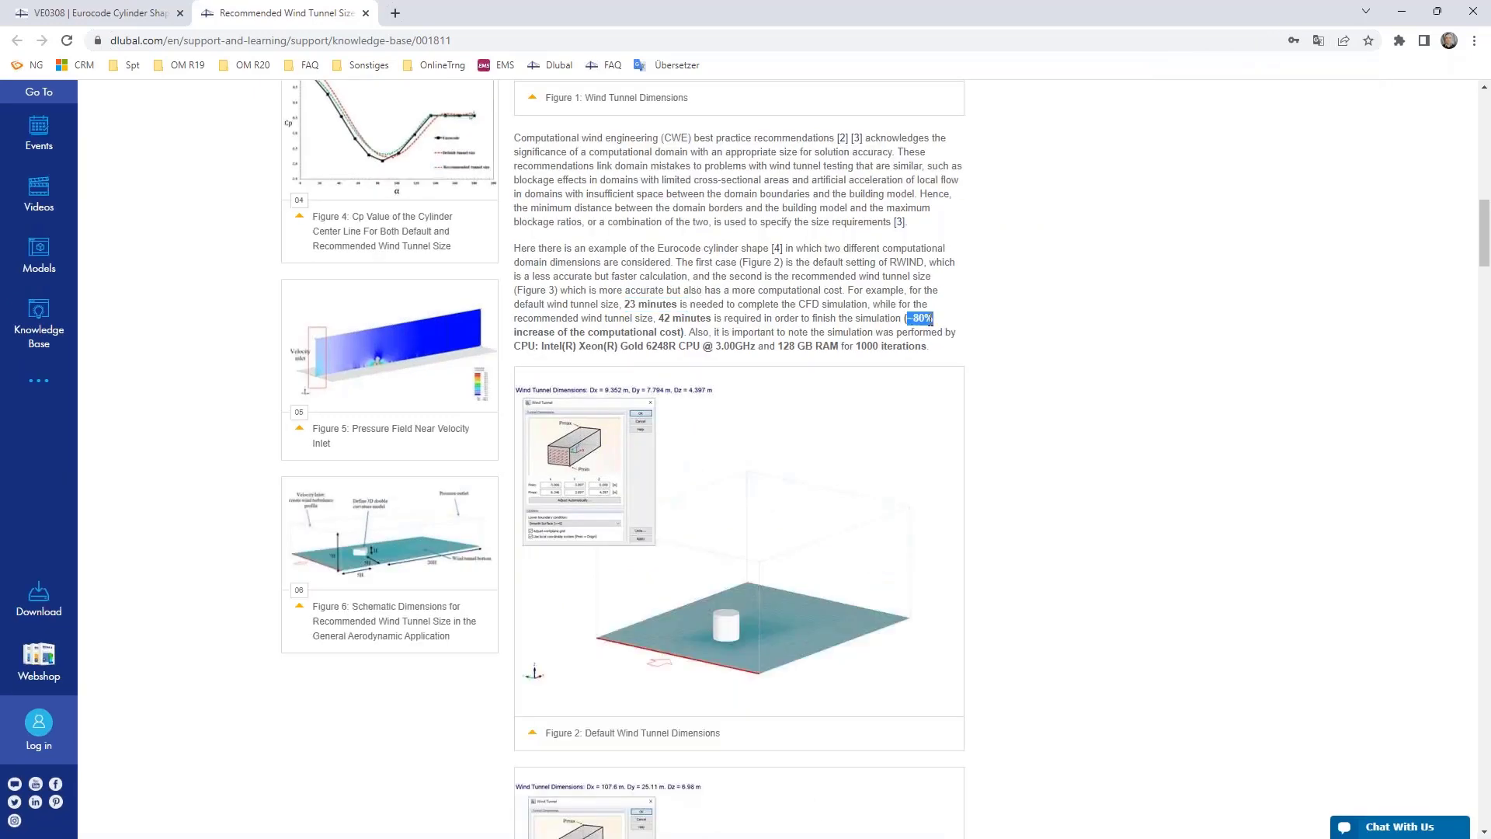
pyautogui.moveTo(659, 319); pyautogui.dragTo(684, 321)
# - Enlarge the Figure 4 chart comparing Cp values for default and recommended tunnel sizes, and return to the article
pyautogui.scroll(3, 704, 350)
pyautogui.click(406, 343)
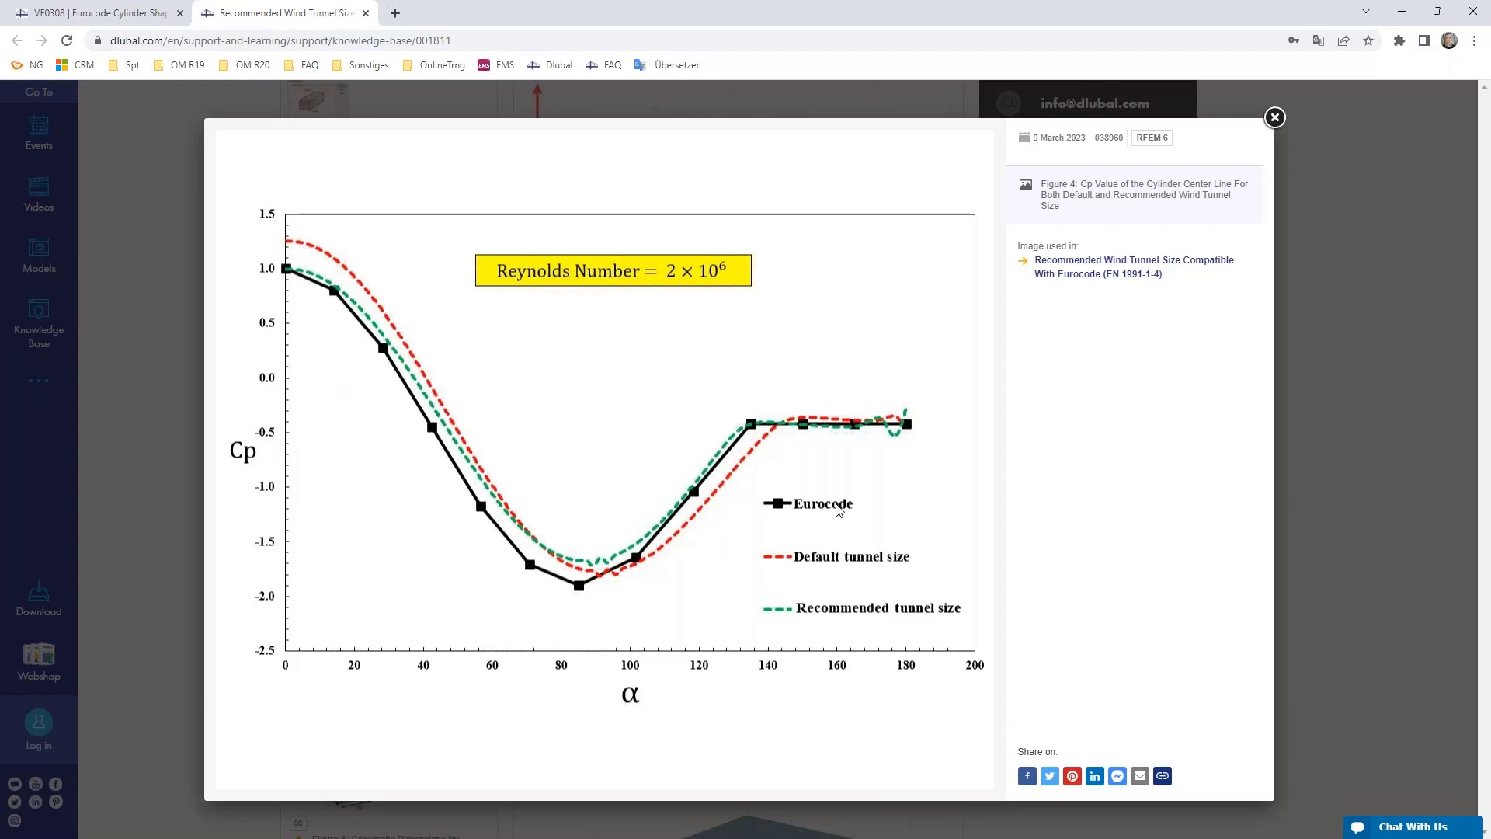
pyautogui.click(165, 376)
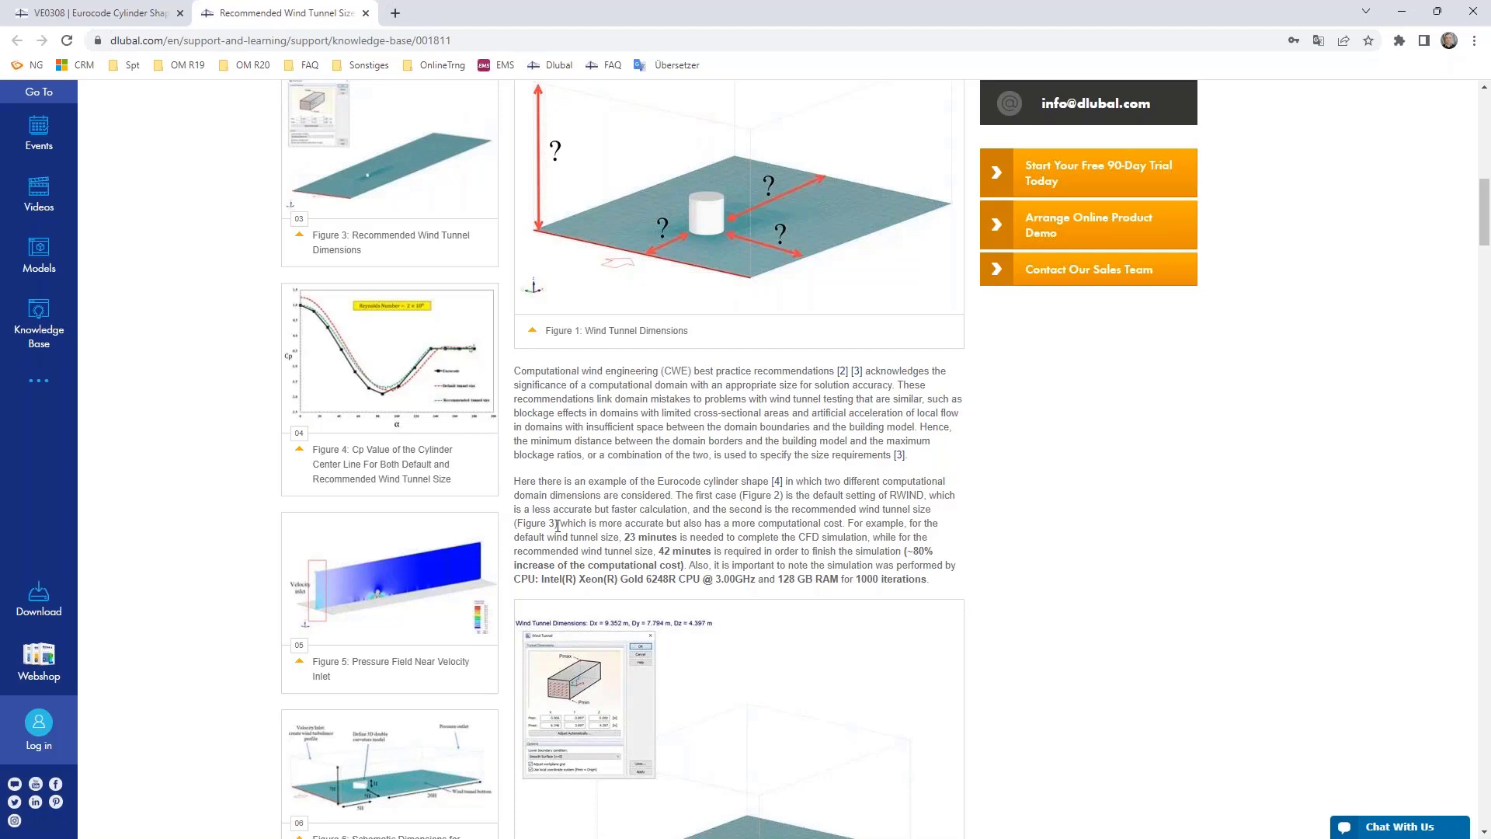
# - Close the browser with the wind tunnel article and end the slide show to reach the silo model in RWIND
pyautogui.click(366, 14)
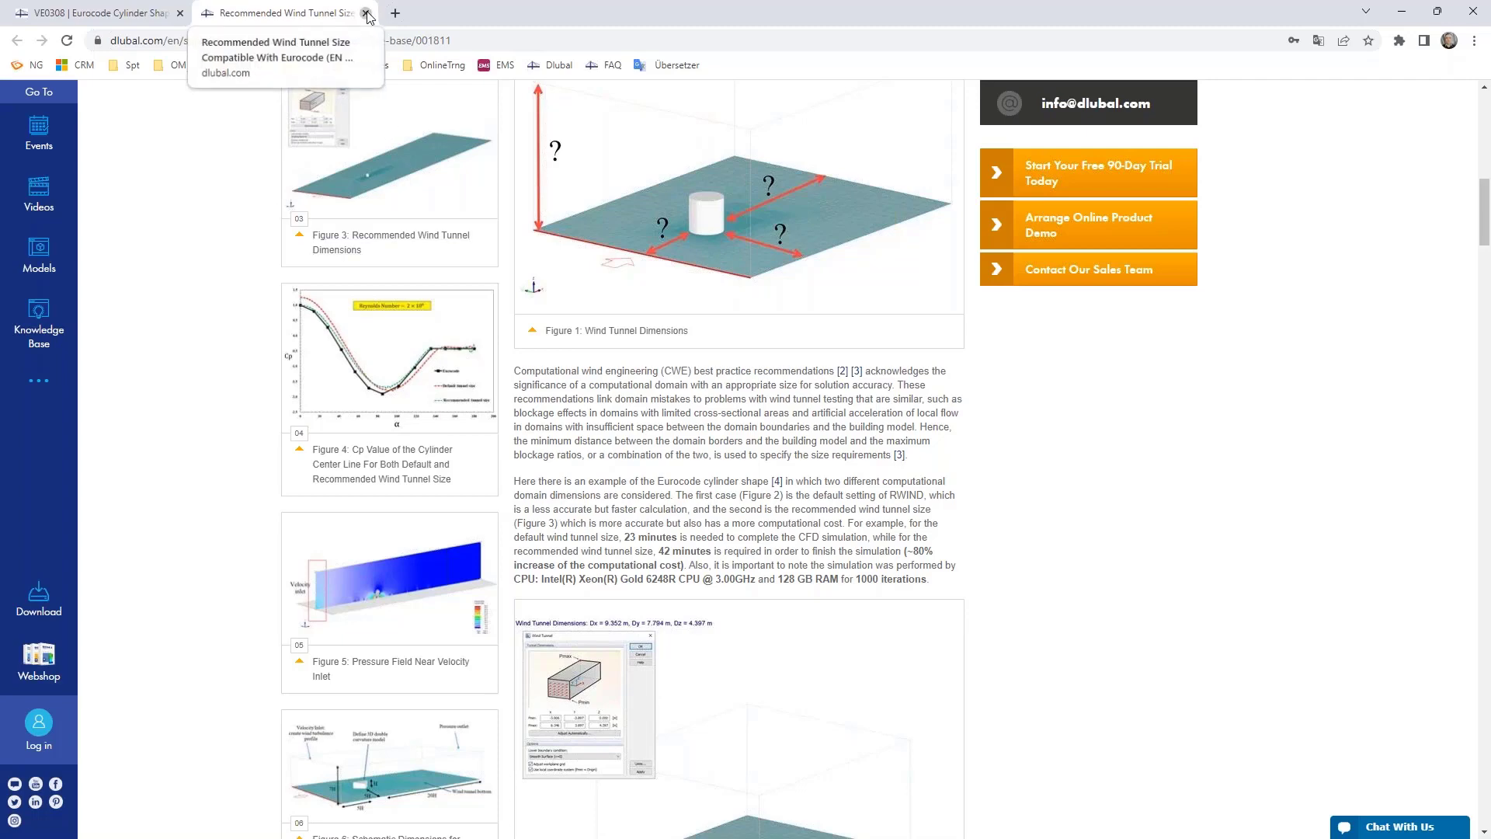
pyautogui.click(1473, 11)
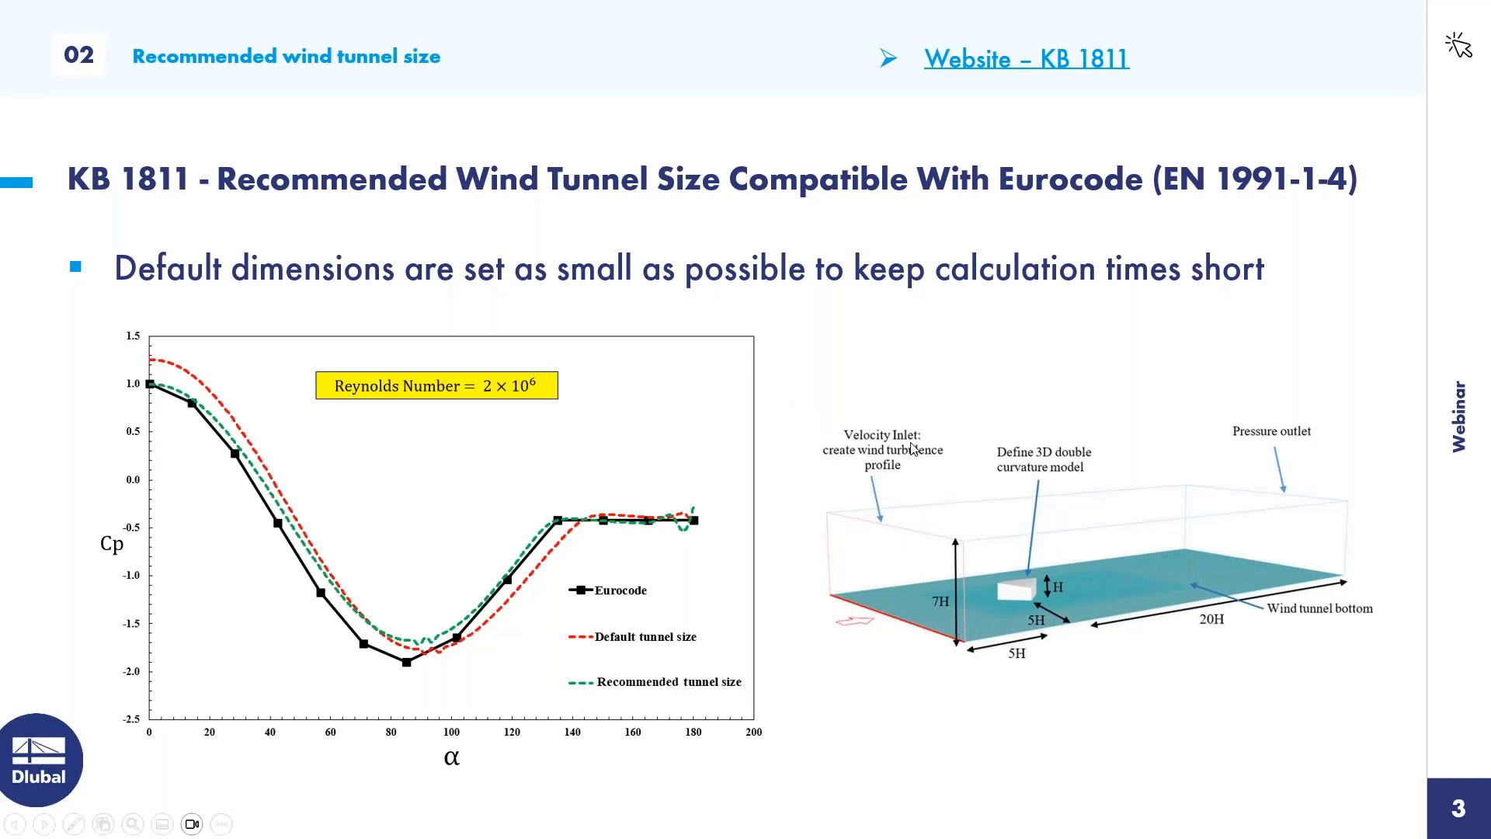
pyautogui.press('Escape')
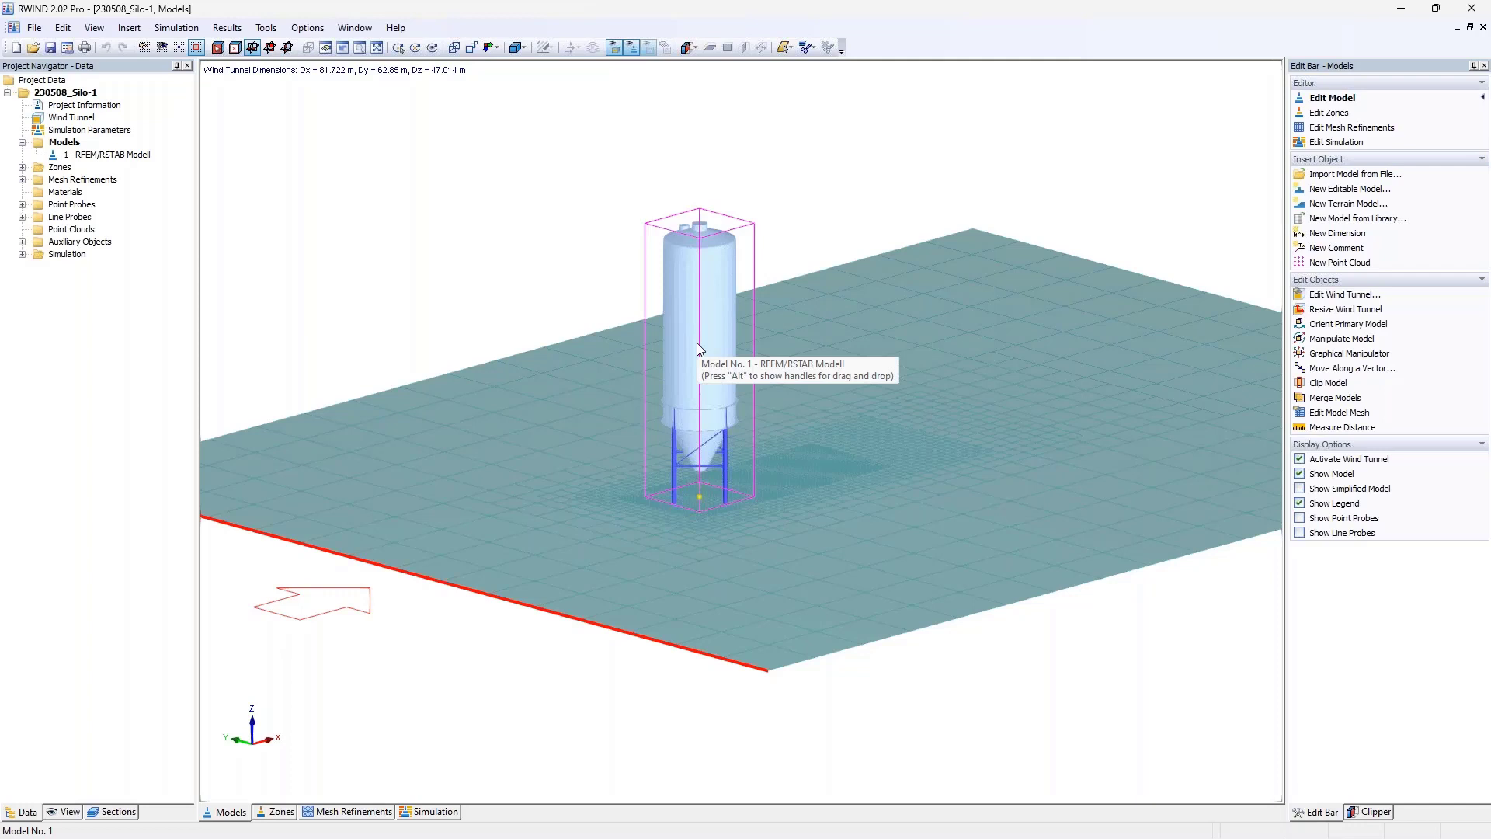
# - Inspect the silo in the wind tunnel and switch to RFEM to examine the original structural model
pyautogui.scroll(2, 739, 508)
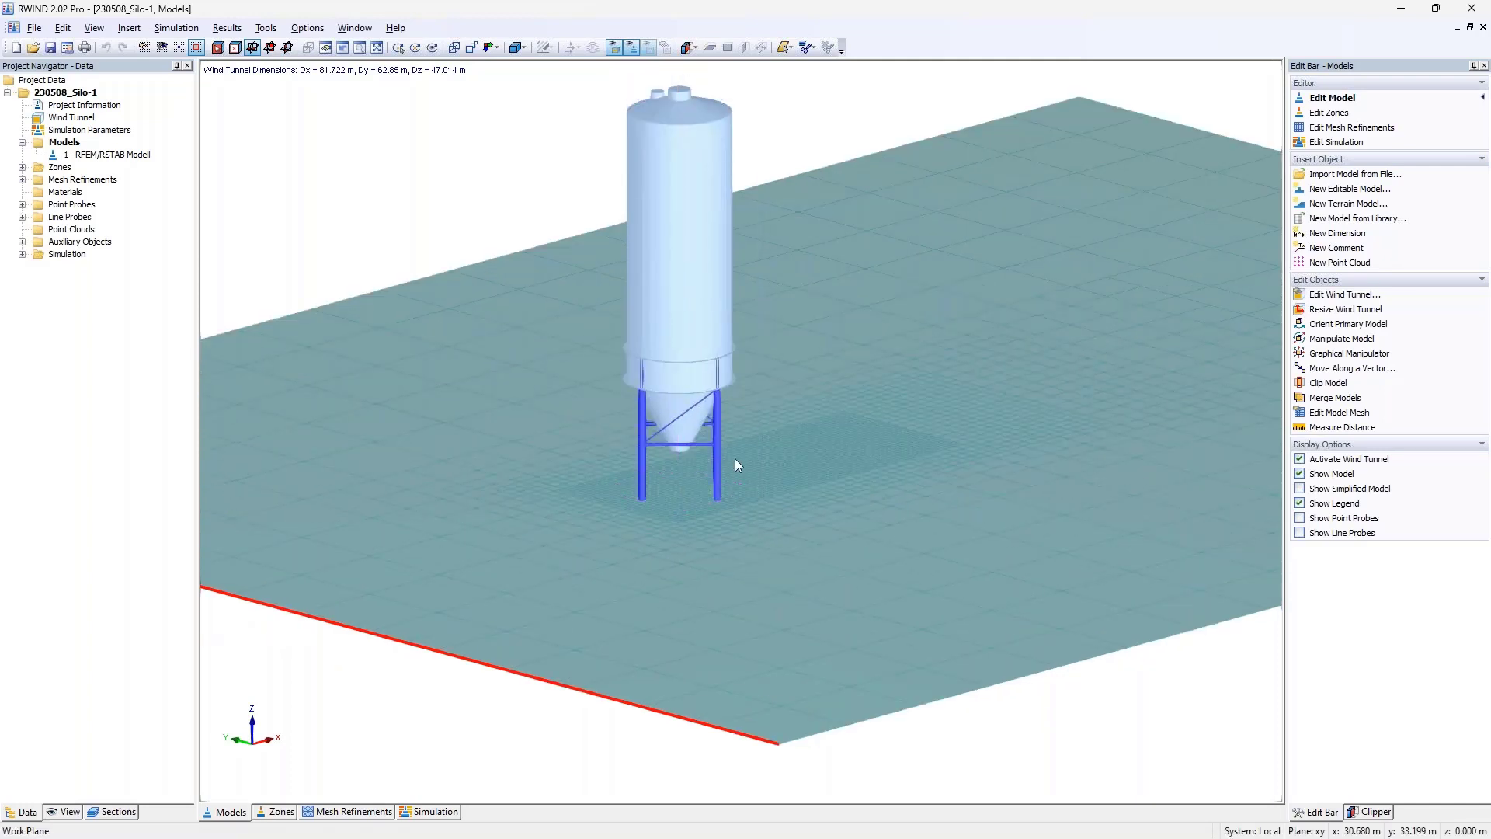
pyautogui.keyDown('ctrl'); pyautogui.moveTo(735, 458); pyautogui.dragTo(671, 473, button='middle'); pyautogui.keyUp('ctrl')
pyautogui.moveTo(729, 408); pyautogui.dragTo(742, 477, button='middle')
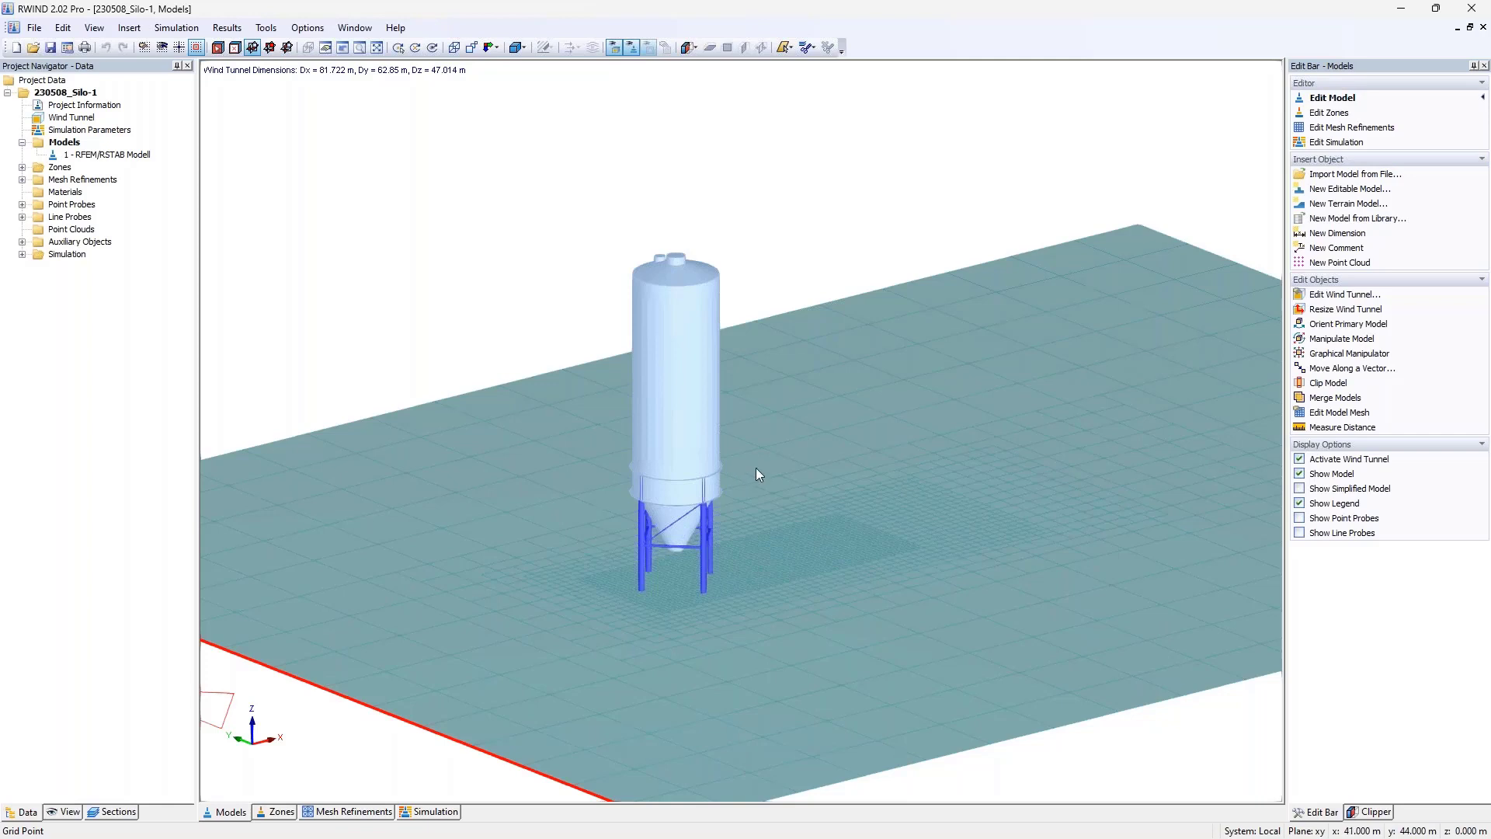
pyautogui.moveTo(823, 380); pyautogui.dragTo(842, 343, button='middle')
pyautogui.hotkey('alt', 'Tab')
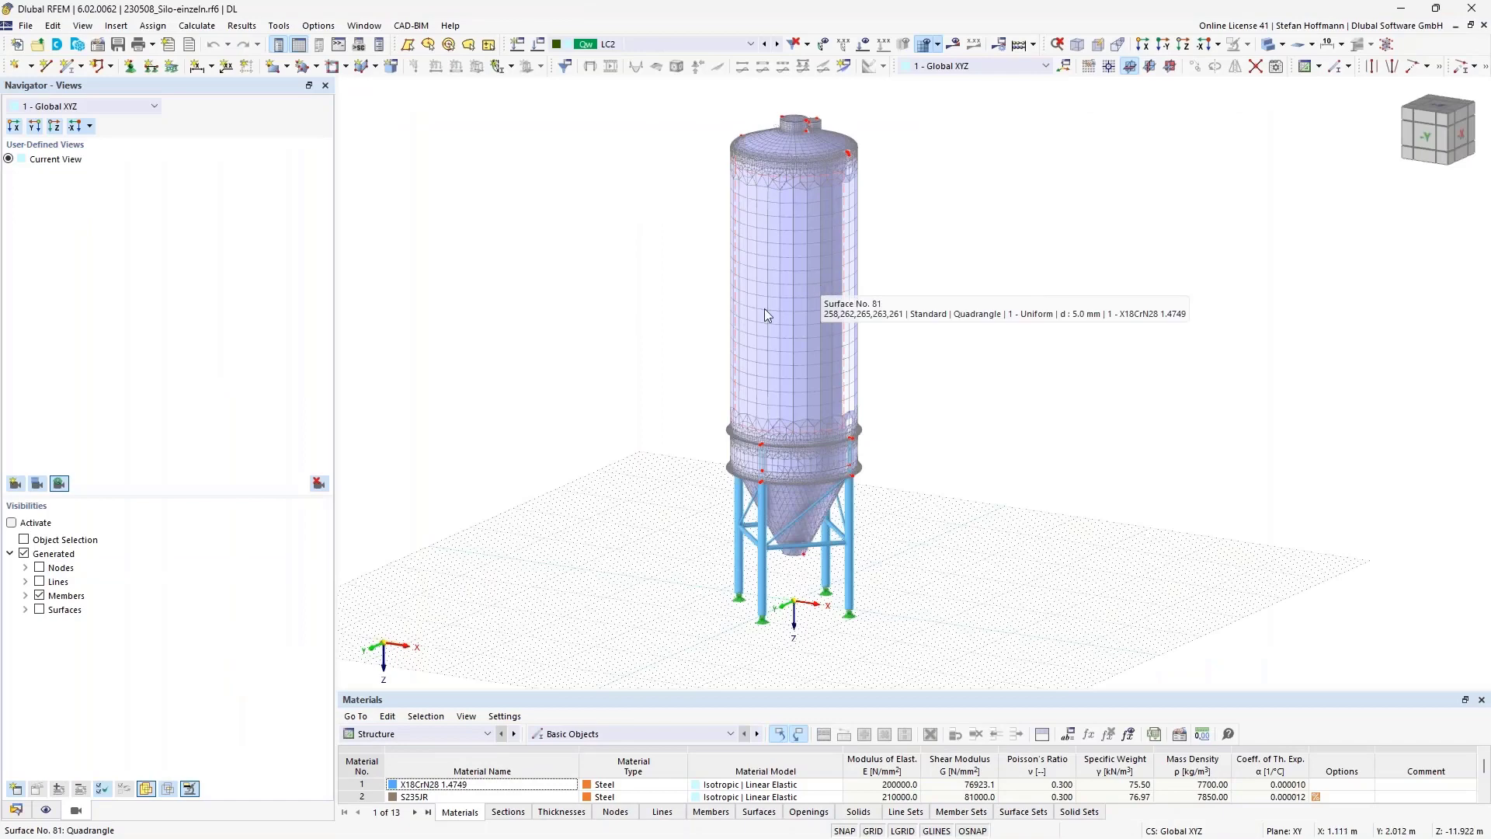
pyautogui.keyDown('ctrl'); pyautogui.moveTo(549, 380); pyautogui.dragTo(730, 435, button='middle'); pyautogui.keyUp('ctrl')
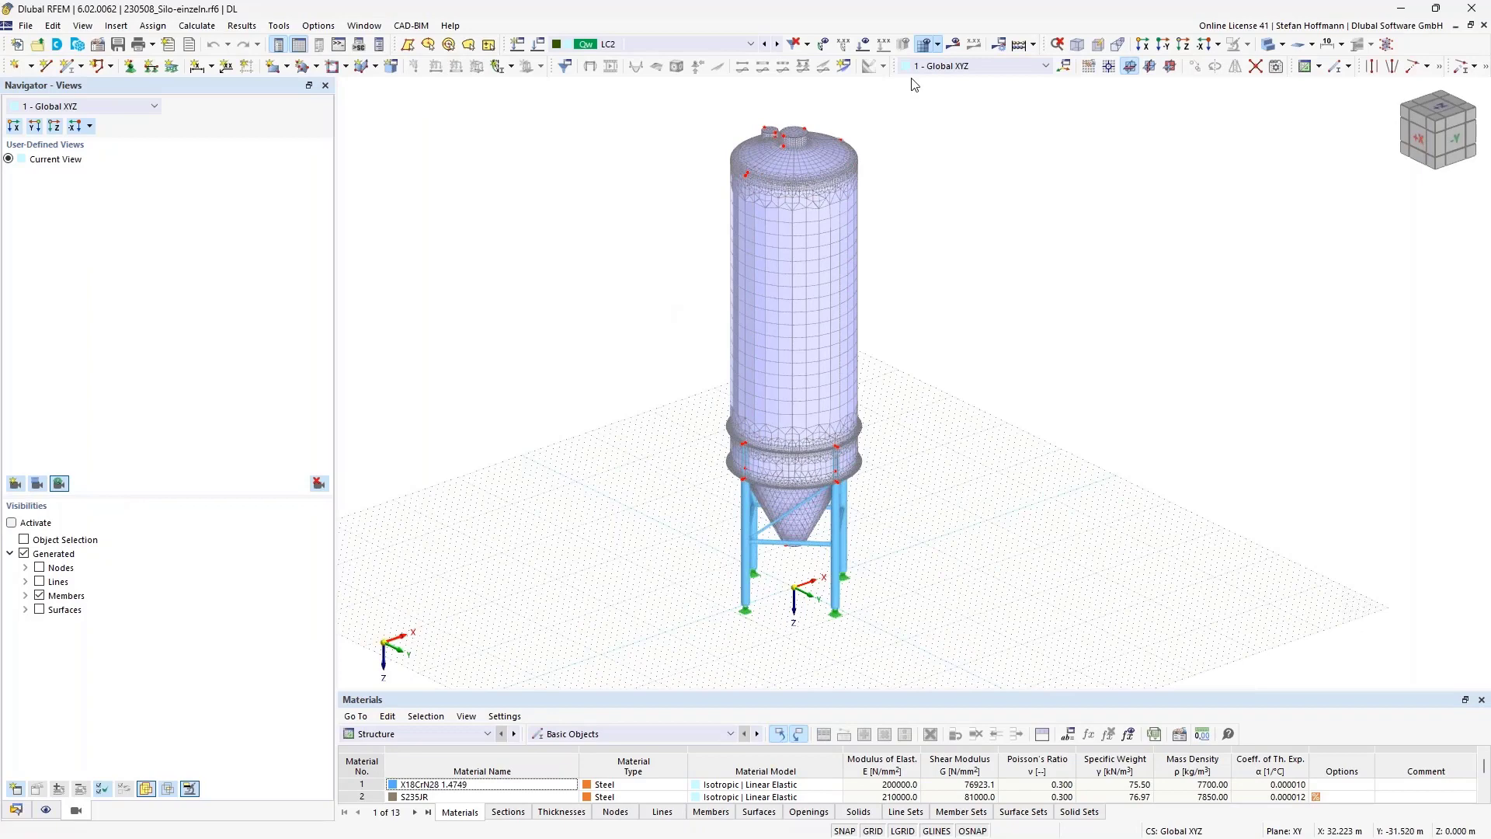
pyautogui.click(1076, 47)
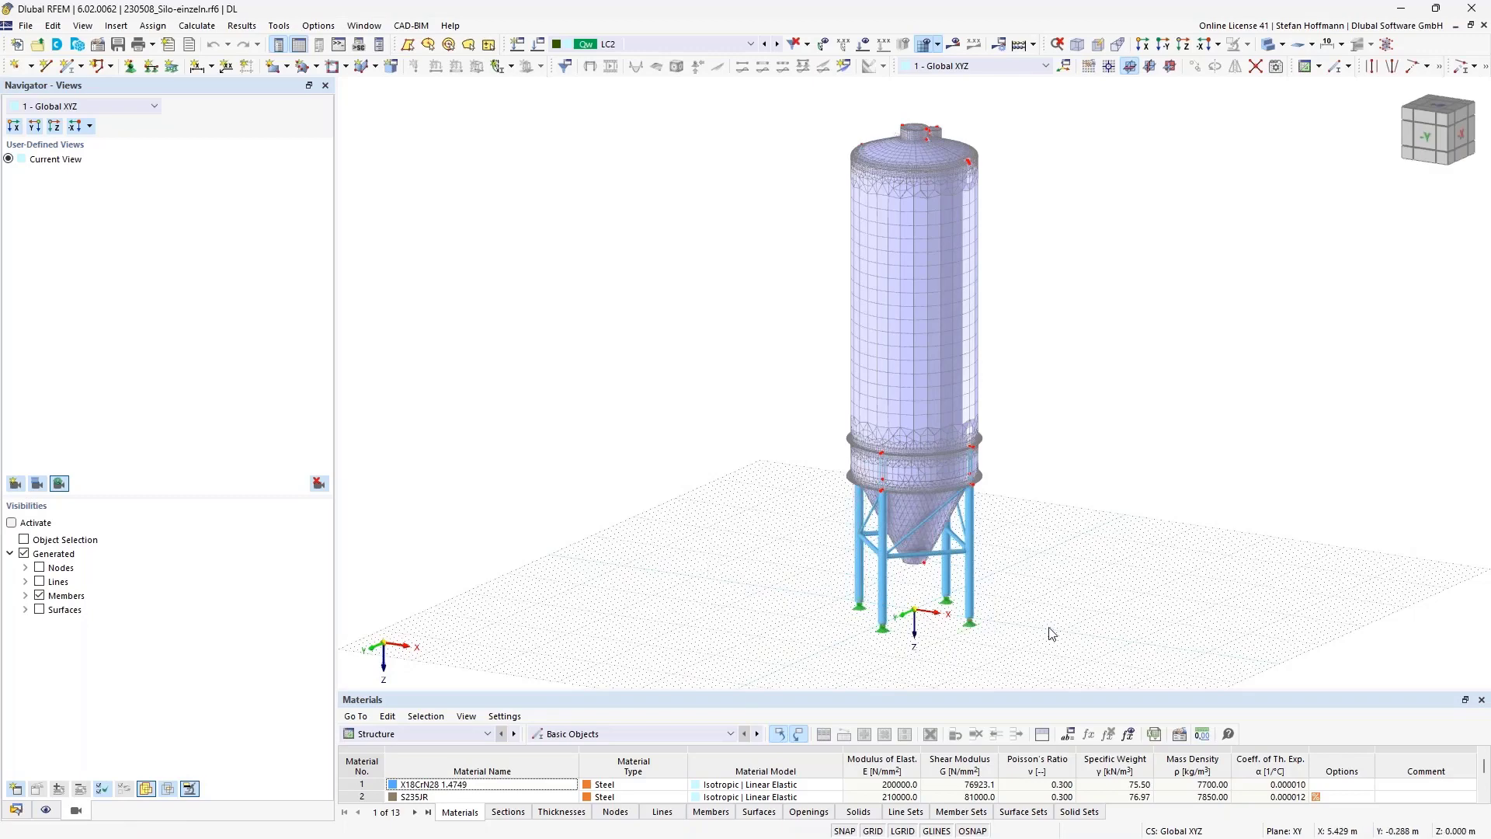
# - Switch back to RWIND and measure the distance from the base of a silo leg to the top of the roof
pyautogui.hotkey('alt', 'Tab')
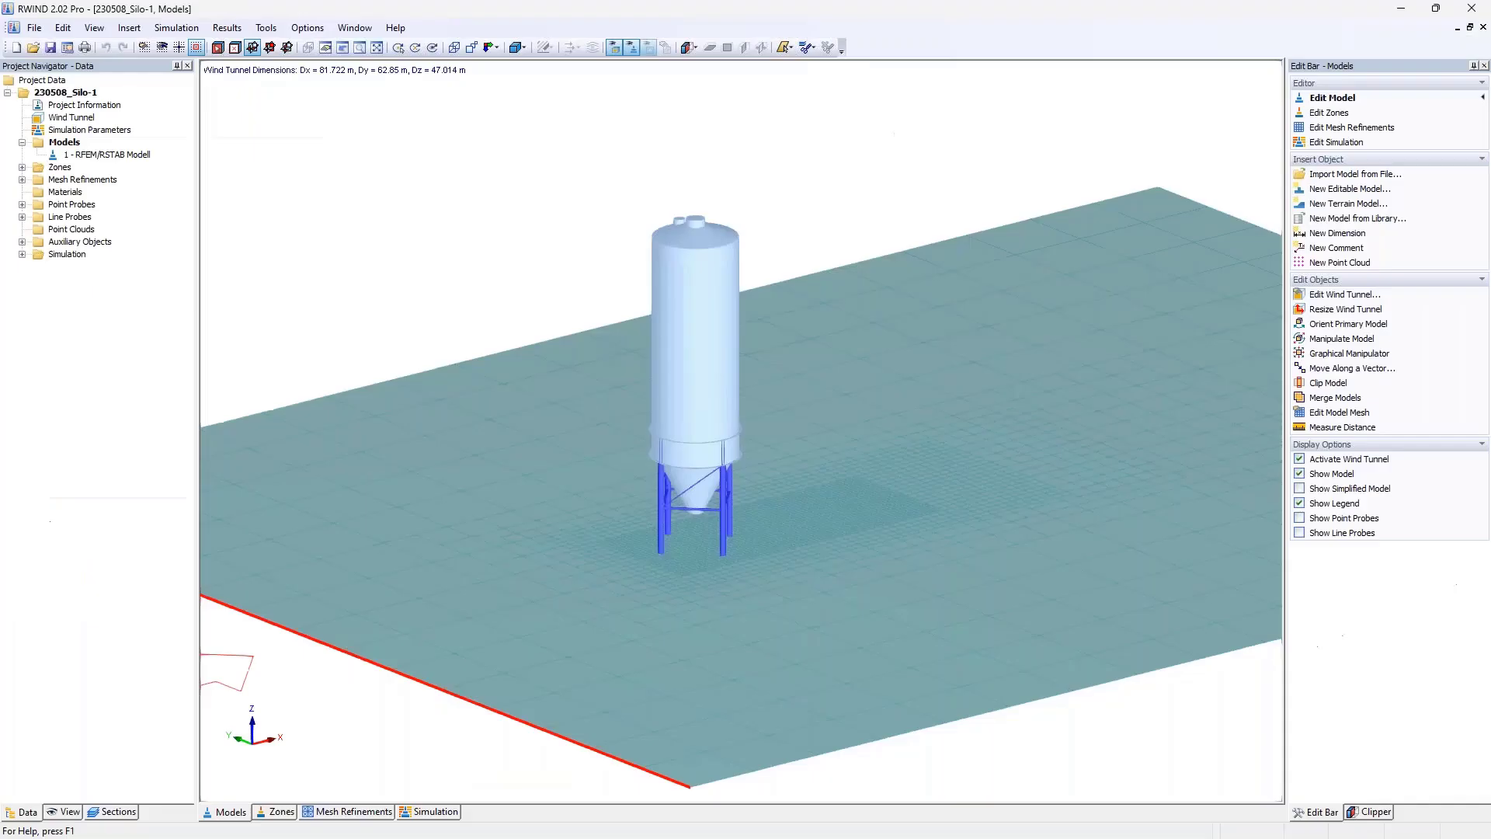
pyautogui.keyDown('ctrl'); pyautogui.moveTo(283, 675); pyautogui.dragTo(325, 740, button='middle'); pyautogui.keyUp('ctrl')
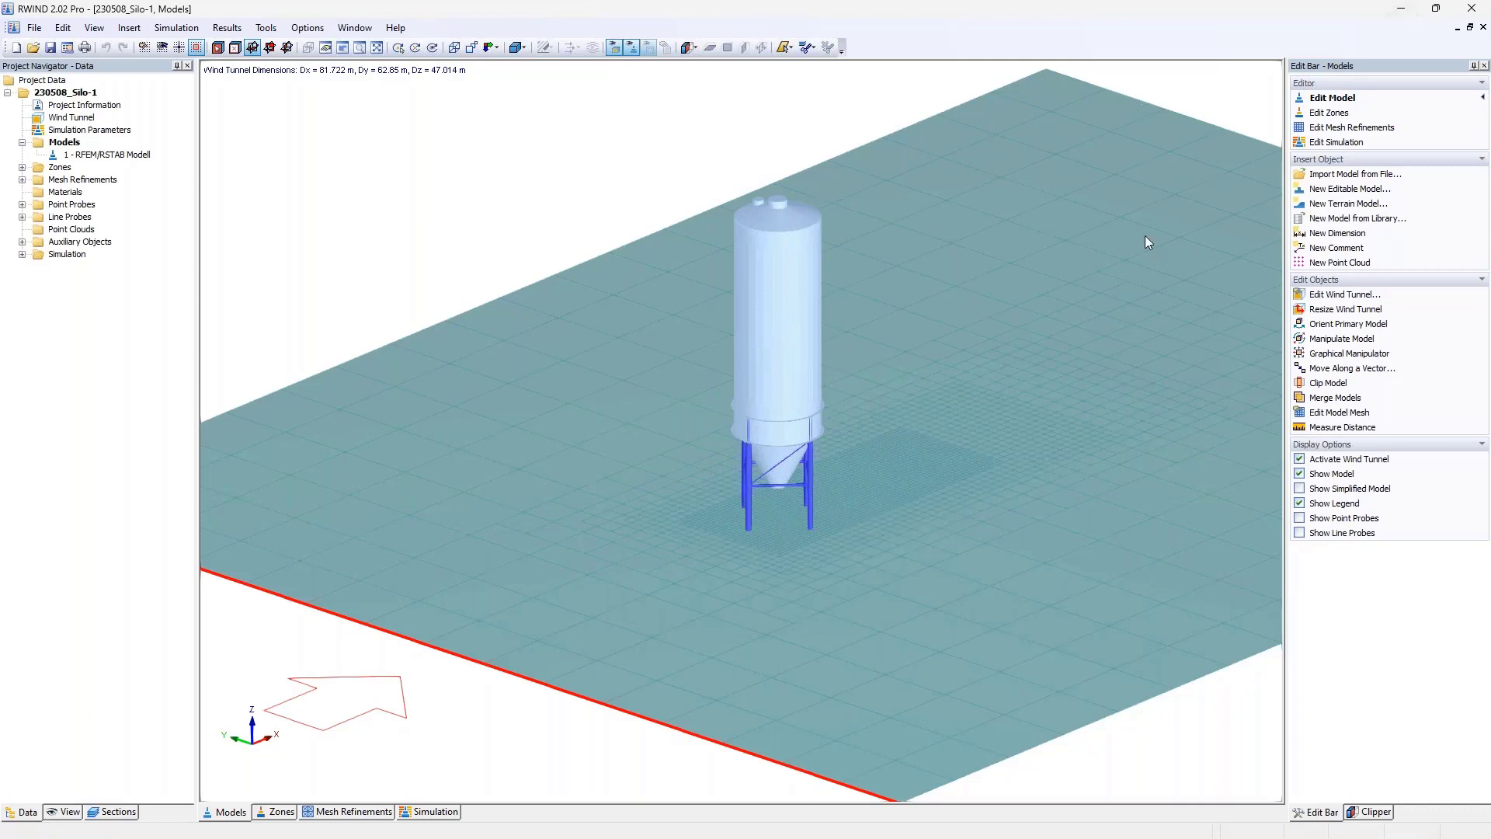
pyautogui.scroll(5, 695, 383)
pyautogui.moveTo(838, 347); pyautogui.dragTo(926, 418, button='middle')
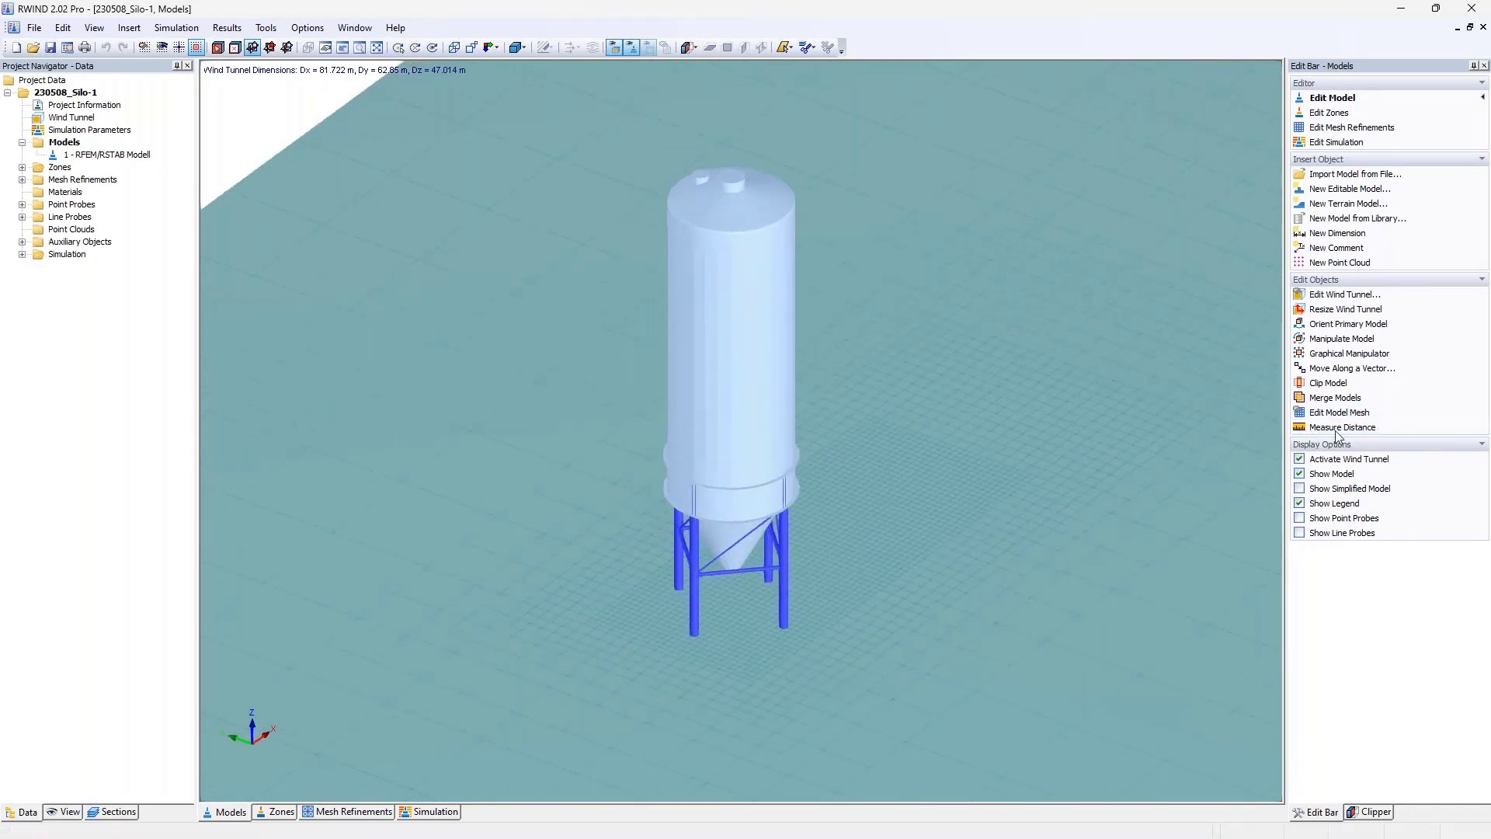
pyautogui.click(1336, 431)
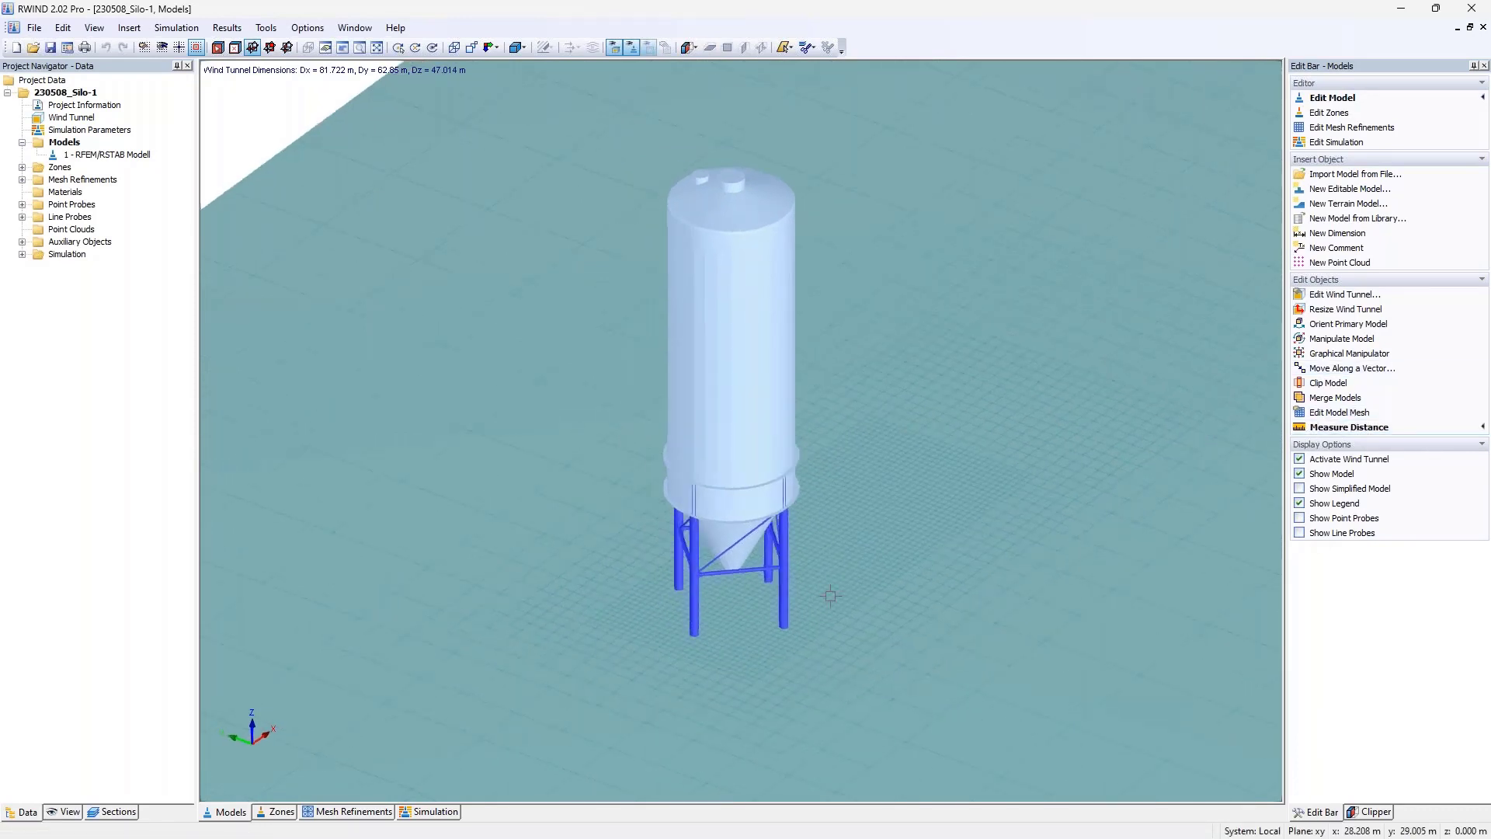
pyautogui.click(784, 627)
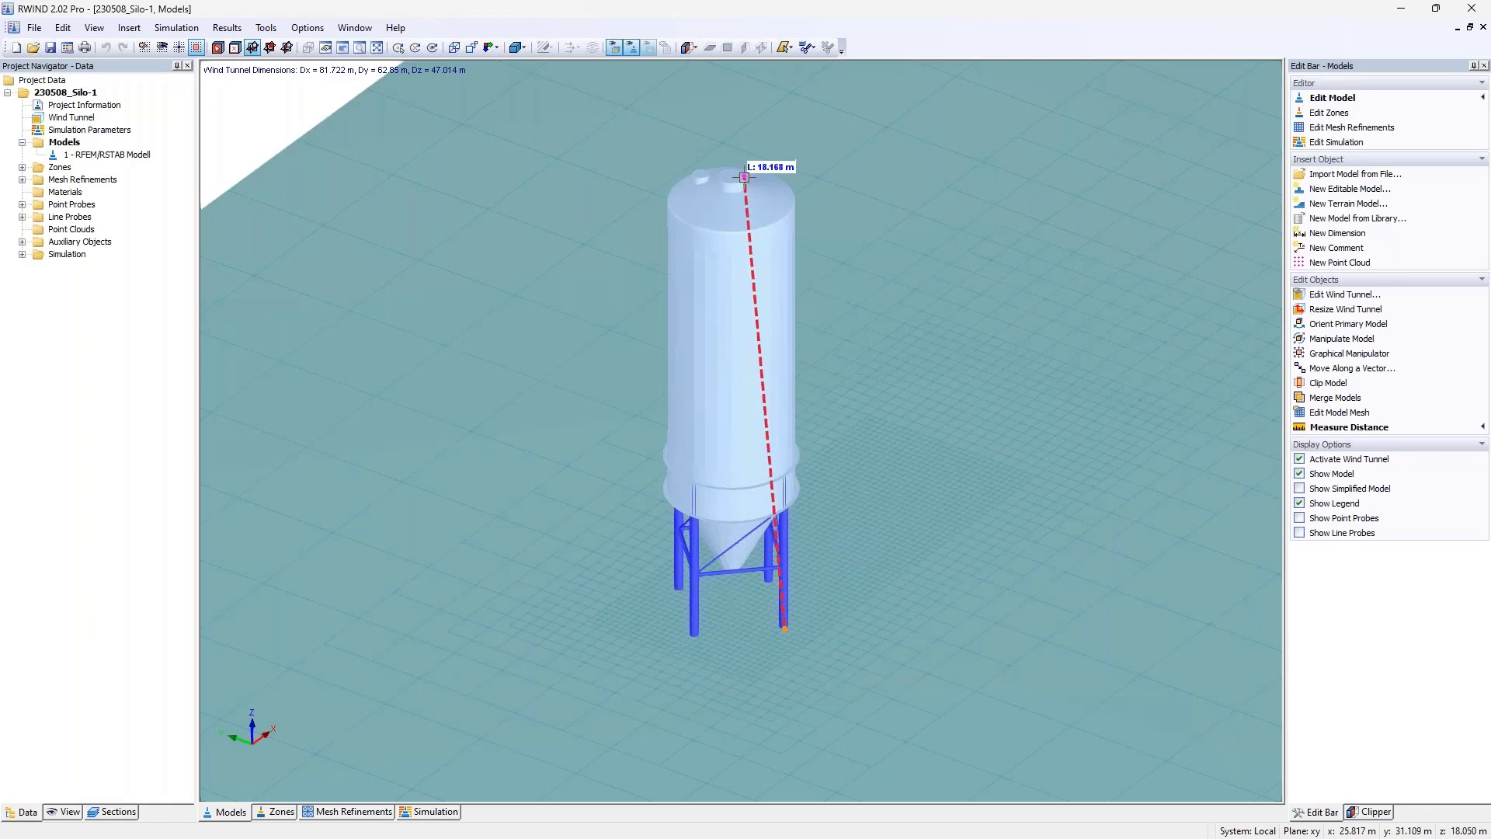
pyautogui.press('Escape')
# - View the silo from the side, switch to RFEM and look through the export formats available for the model
pyautogui.keyDown('ctrl'); pyautogui.moveTo(674, 610); pyautogui.dragTo(626, 484, button='middle'); pyautogui.keyUp('ctrl')
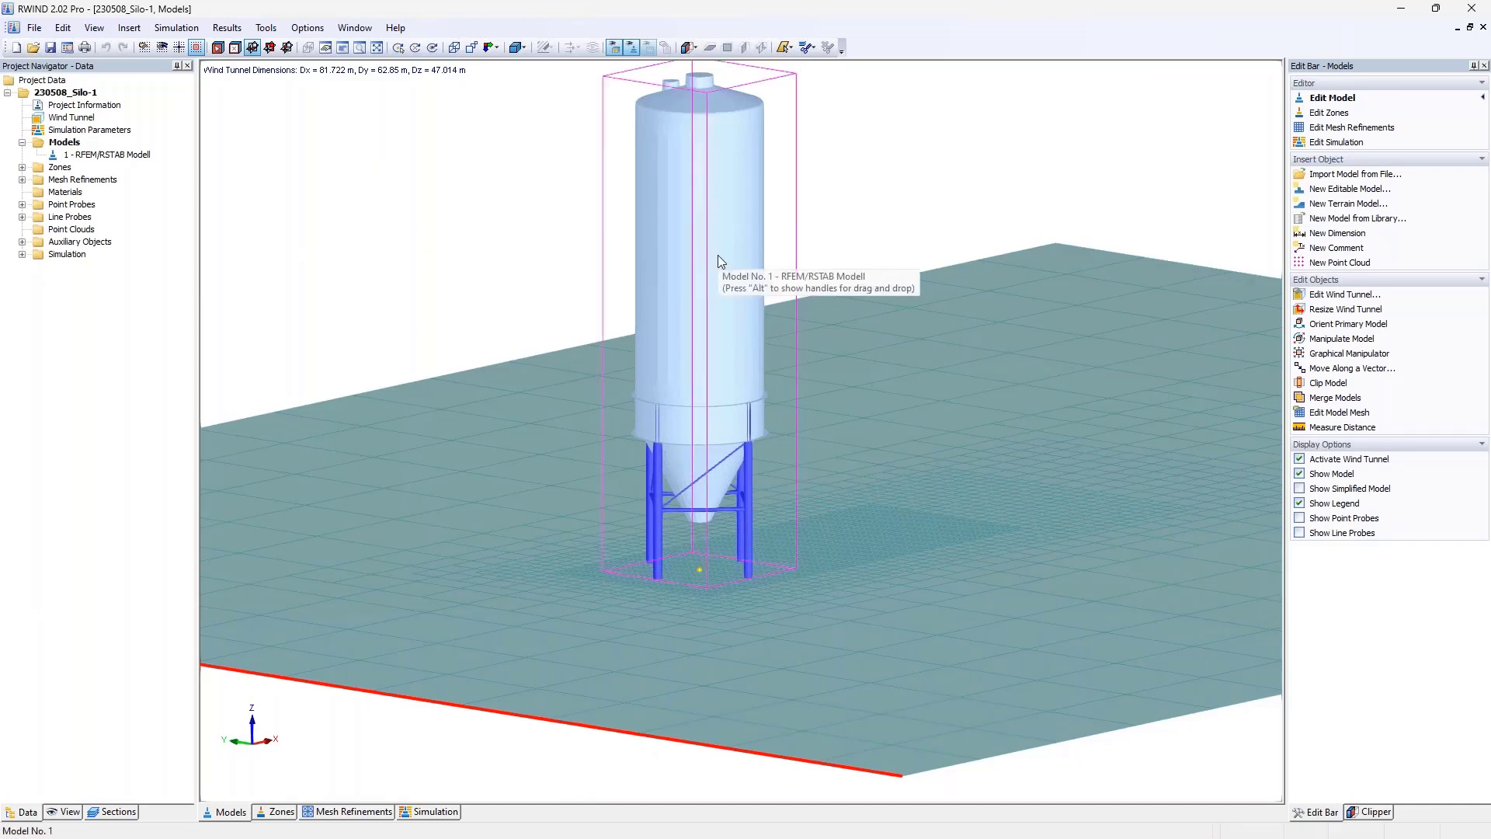
pyautogui.keyDown('ctrl'); pyautogui.moveTo(850, 287); pyautogui.dragTo(832, 324, button='middle'); pyautogui.keyUp('ctrl')
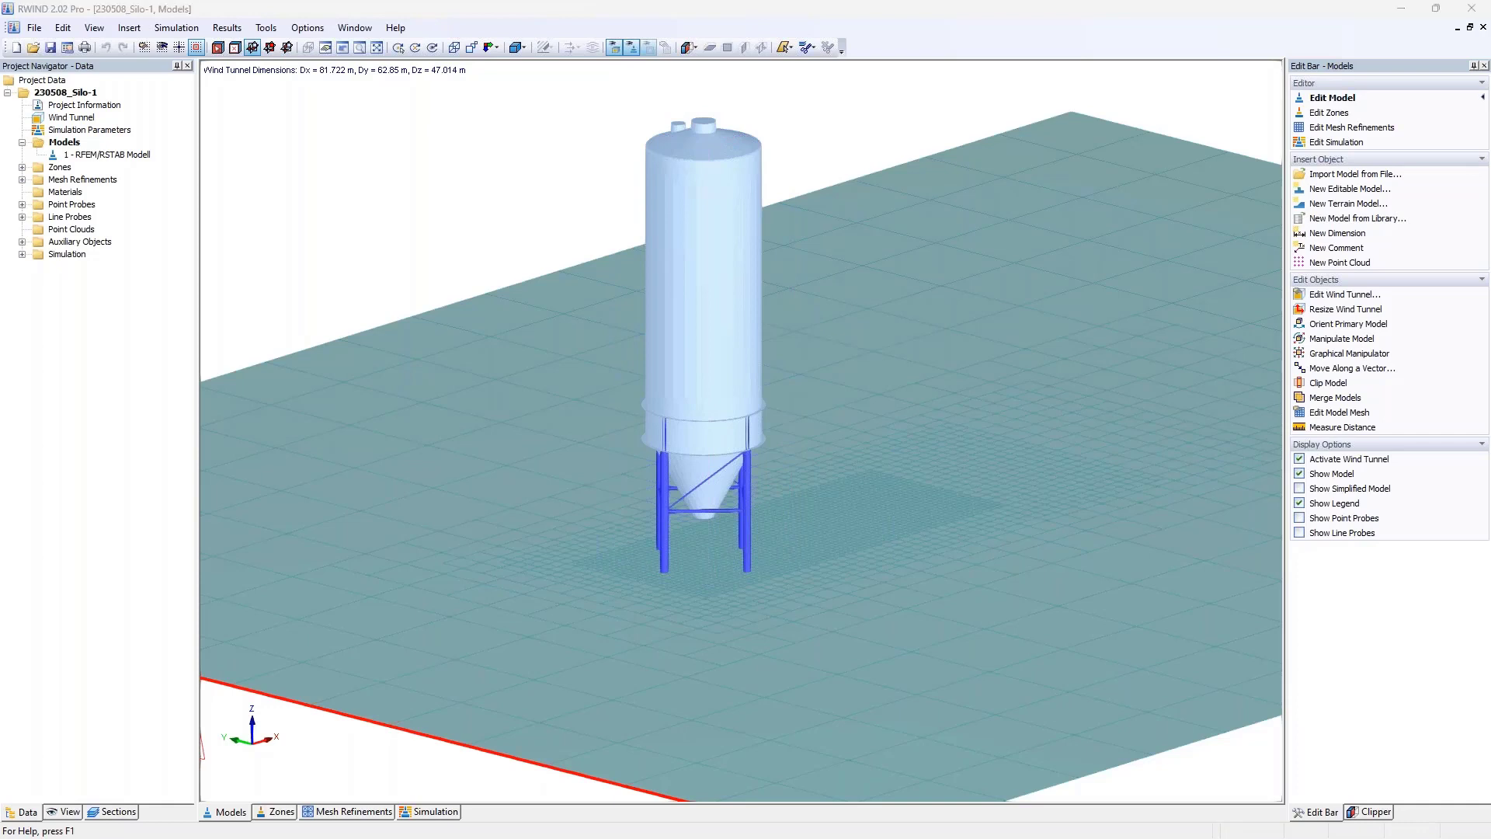
pyautogui.click(458, 407)
pyautogui.hotkey('alt', 'Tab')
pyautogui.moveTo(794, 252); pyautogui.dragTo(669, 258, button='middle')
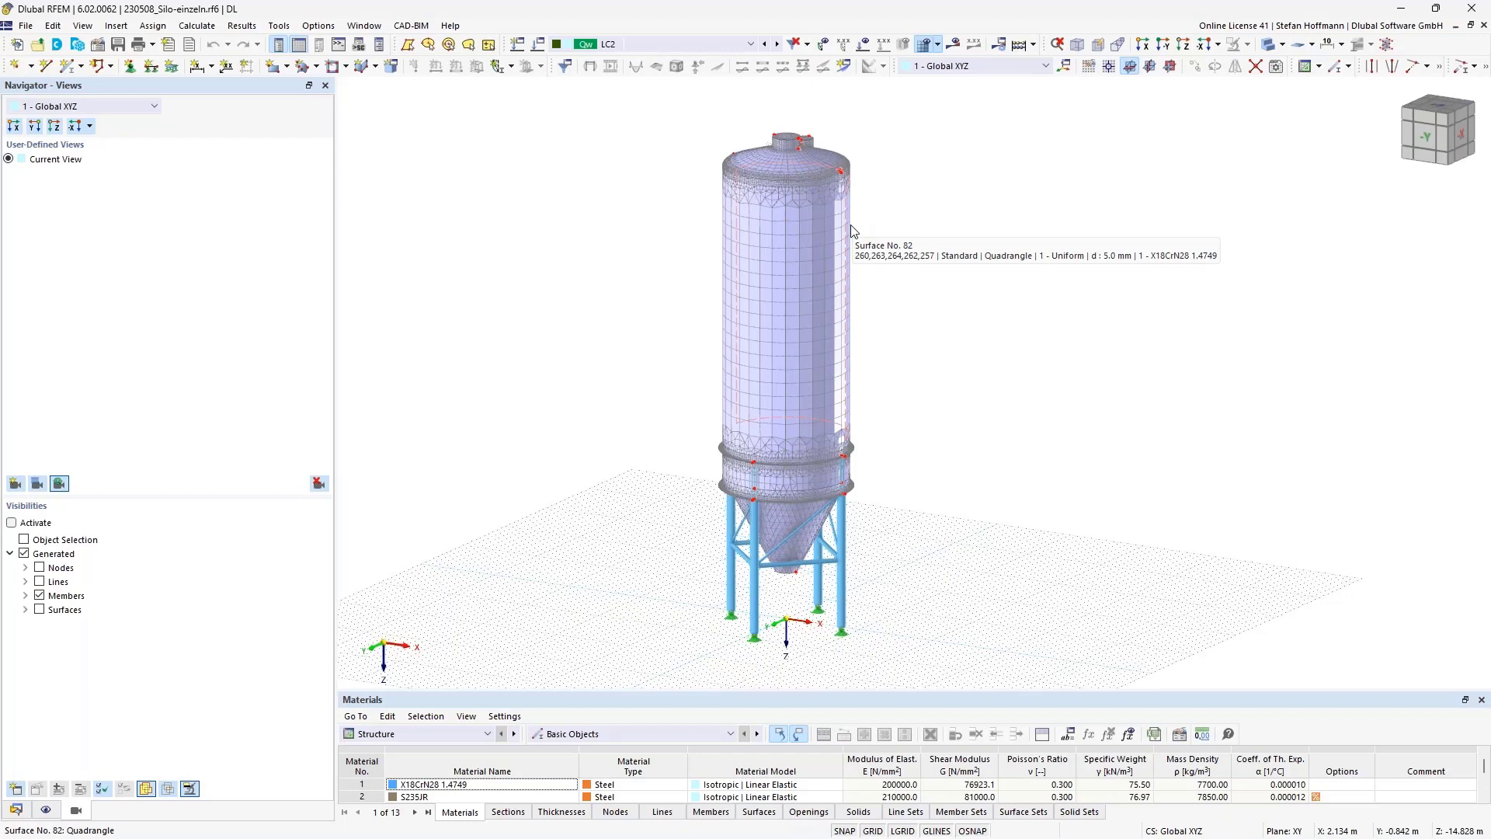
pyautogui.click(25, 25)
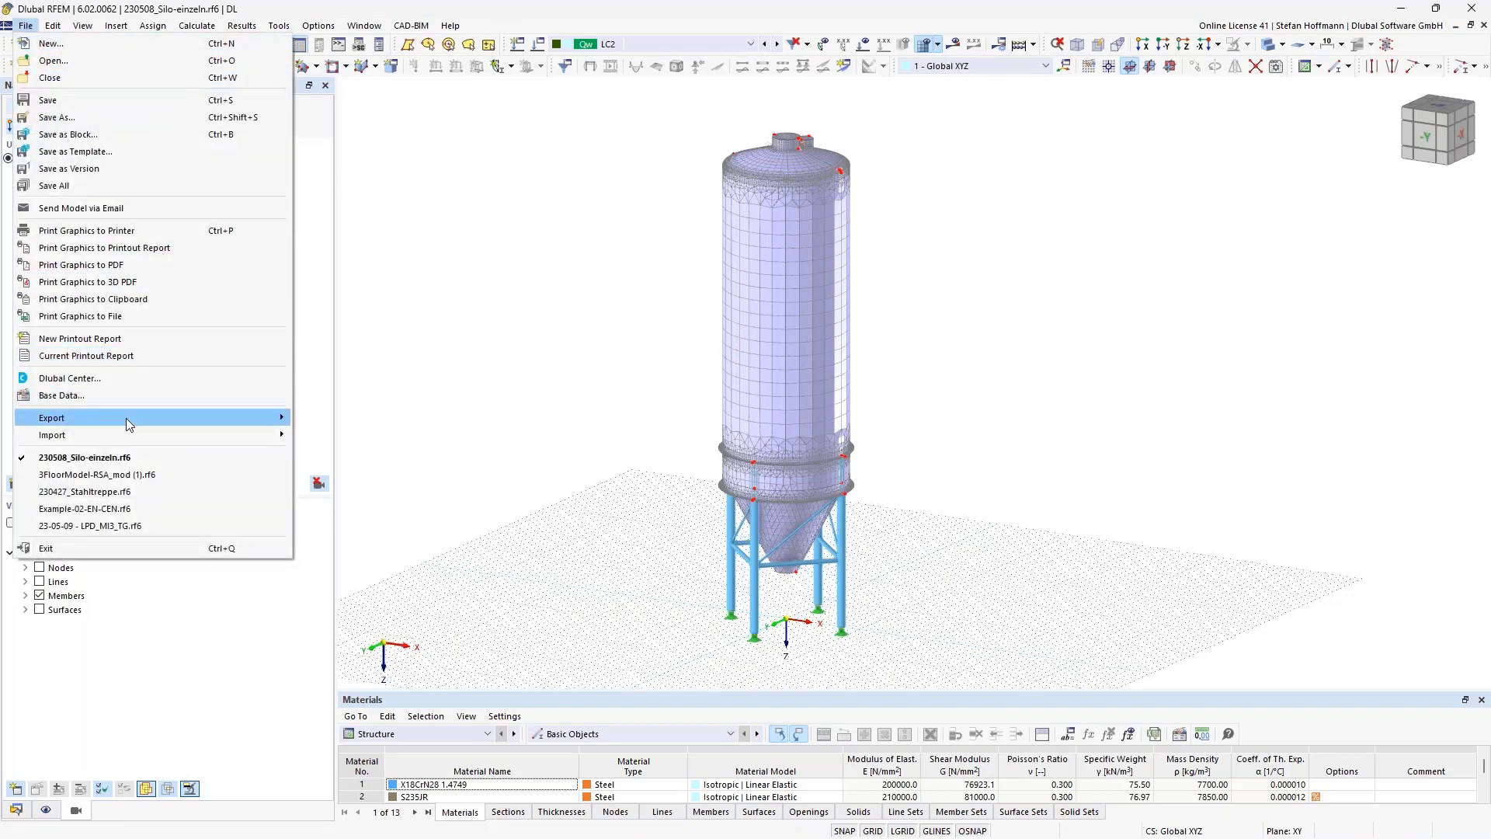
pyautogui.moveTo(126, 418)
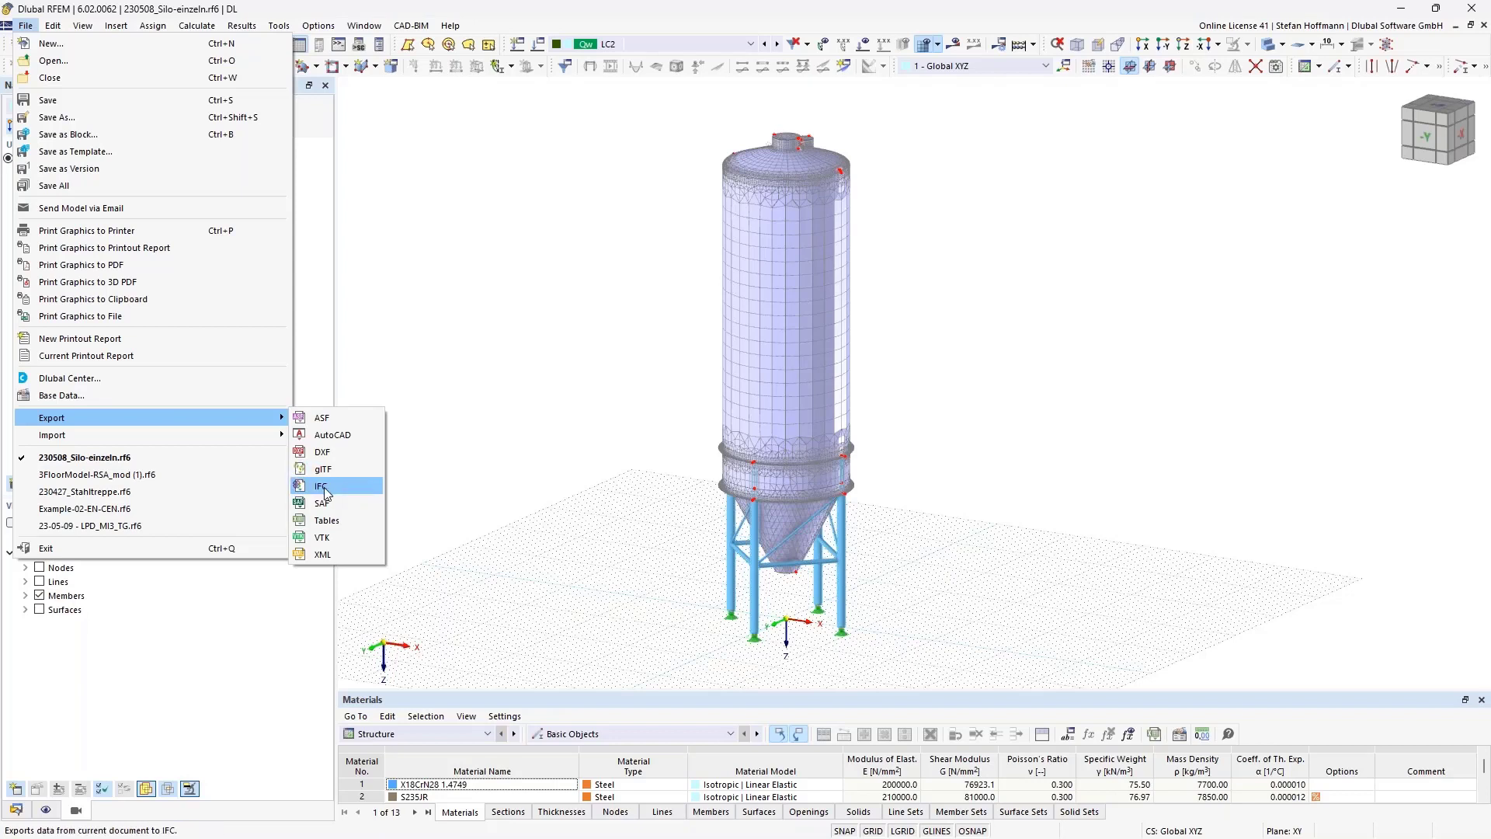
pyautogui.click(597, 569)
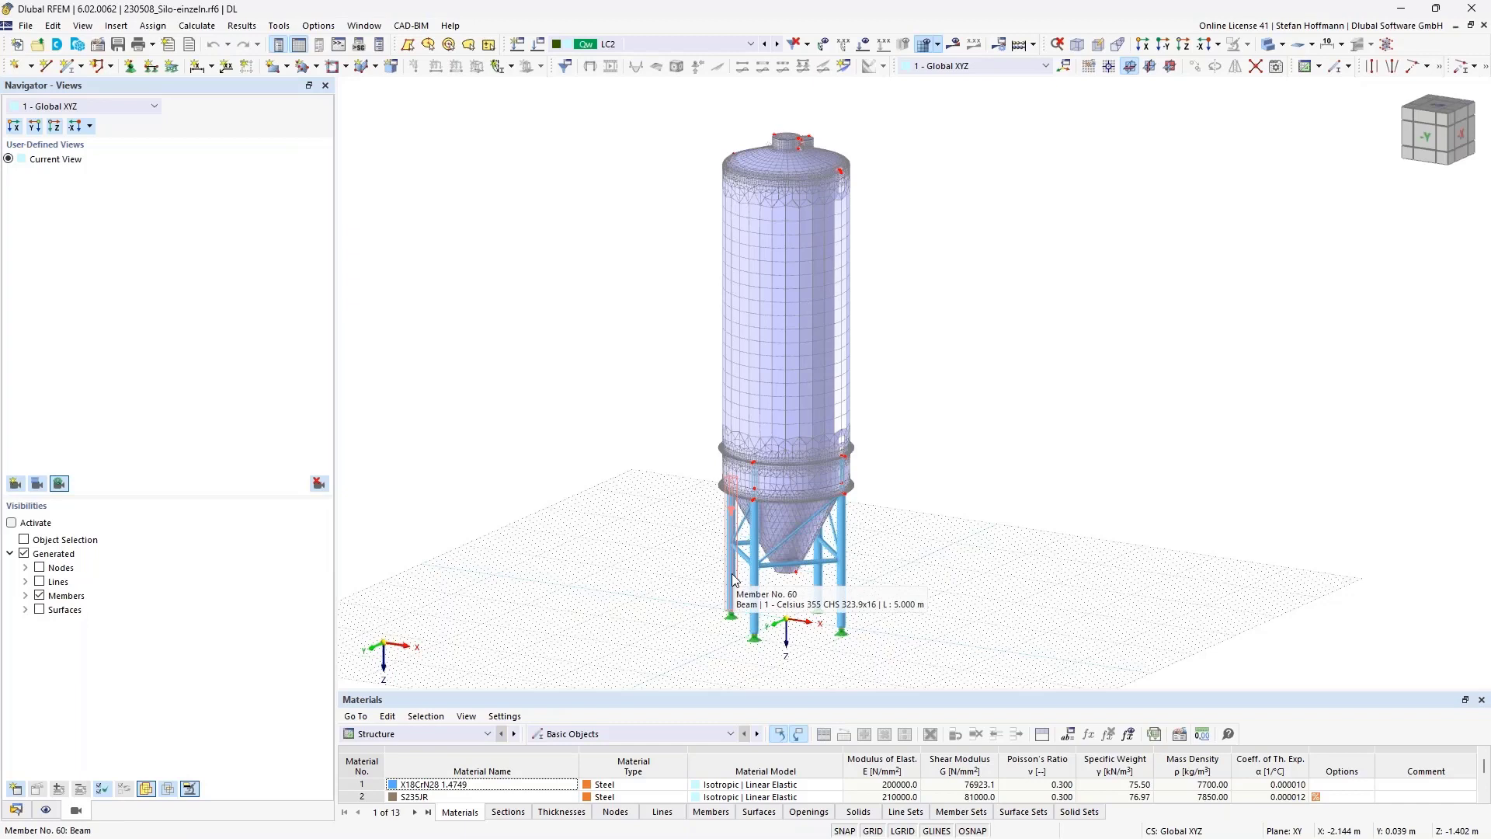
# - Review the location entries among the model parameters in the silo model's base data, and close the dialog unchanged
pyautogui.click(15, 809)
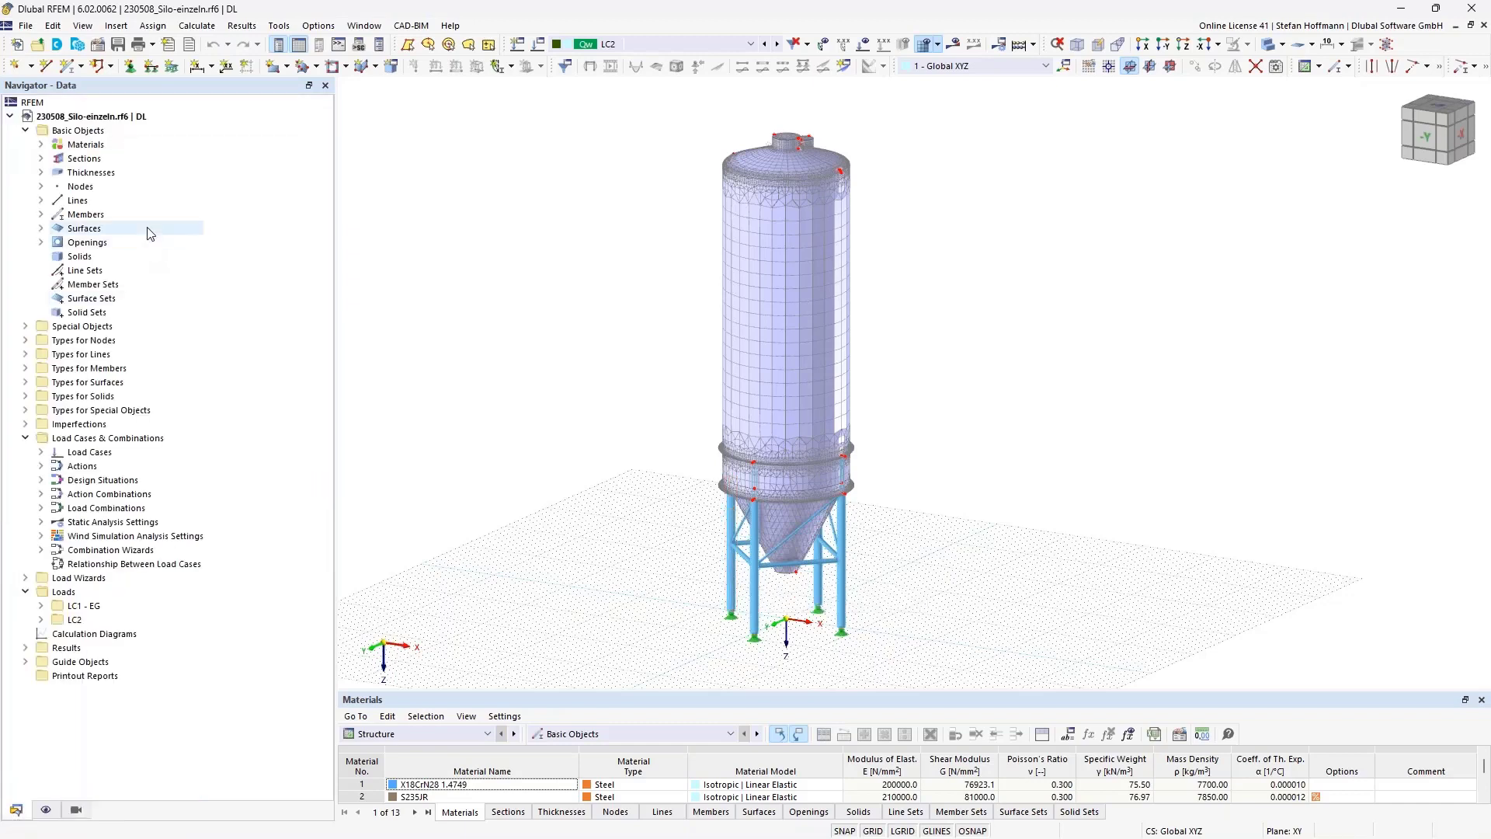
pyautogui.rightClick(122, 129)
pyautogui.rightClick(142, 117)
pyautogui.click(165, 131)
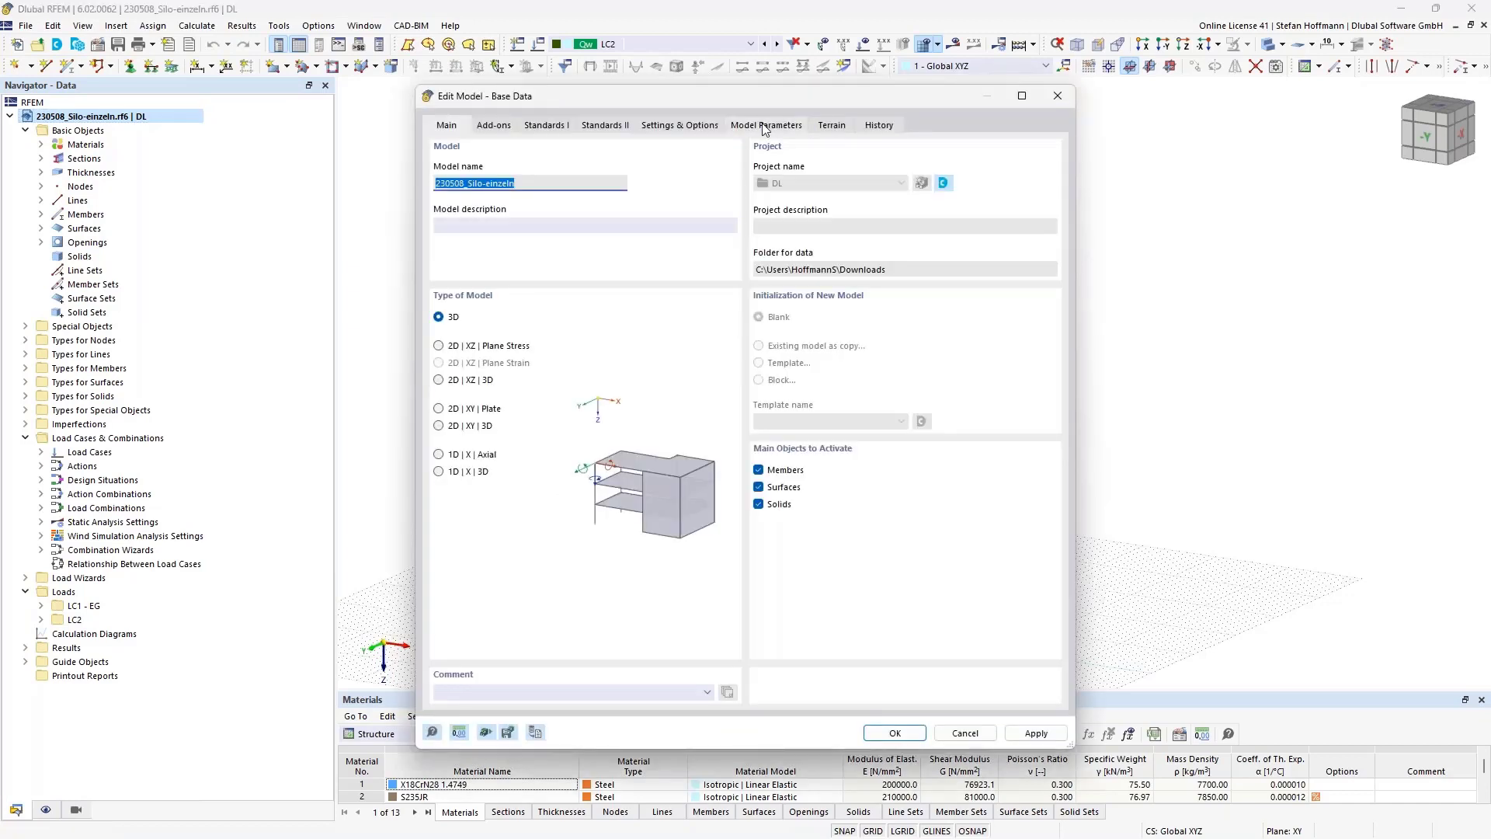
pyautogui.click(765, 125)
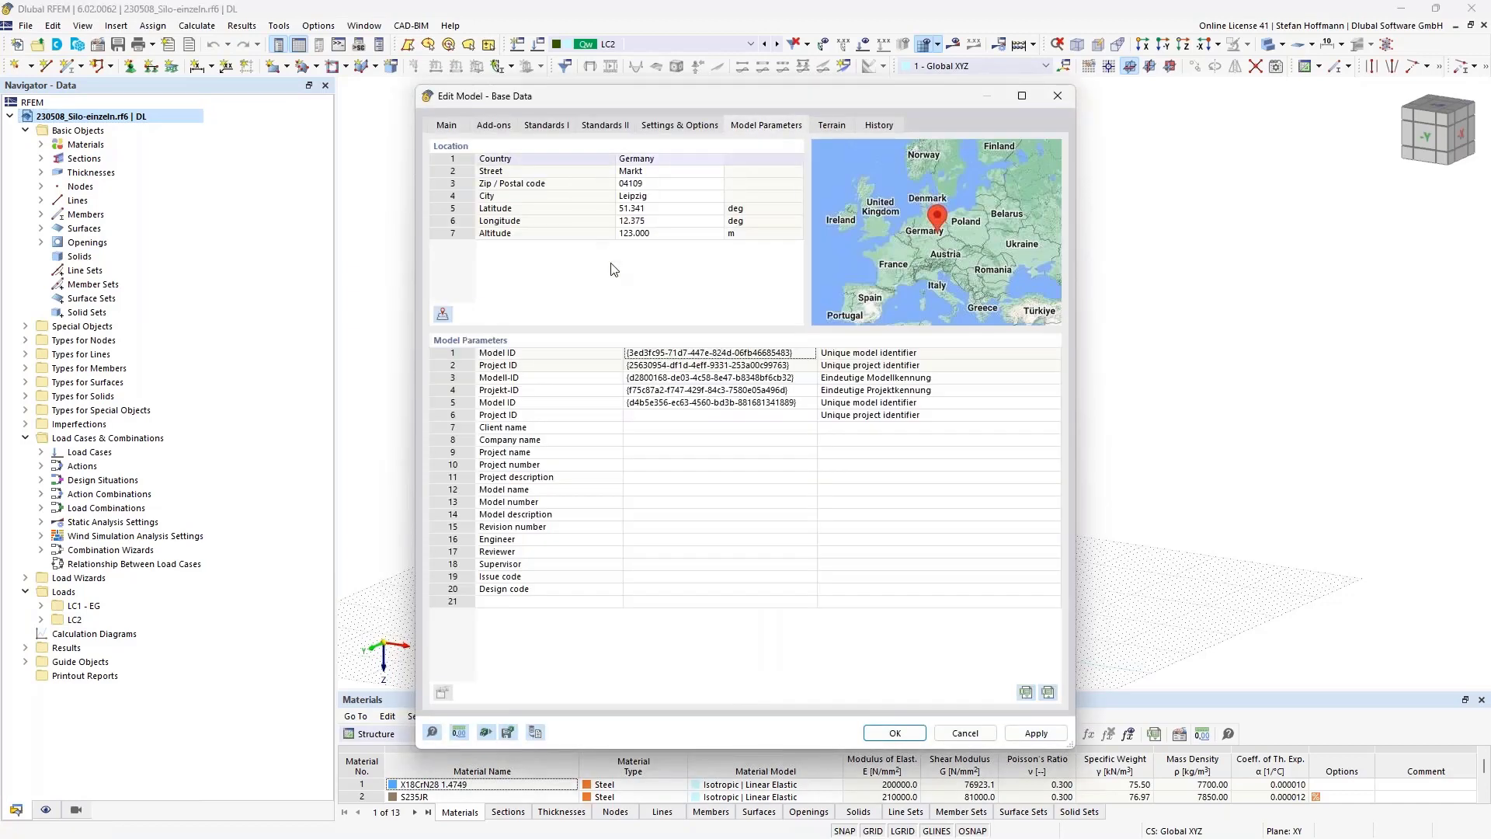
pyautogui.click(629, 198)
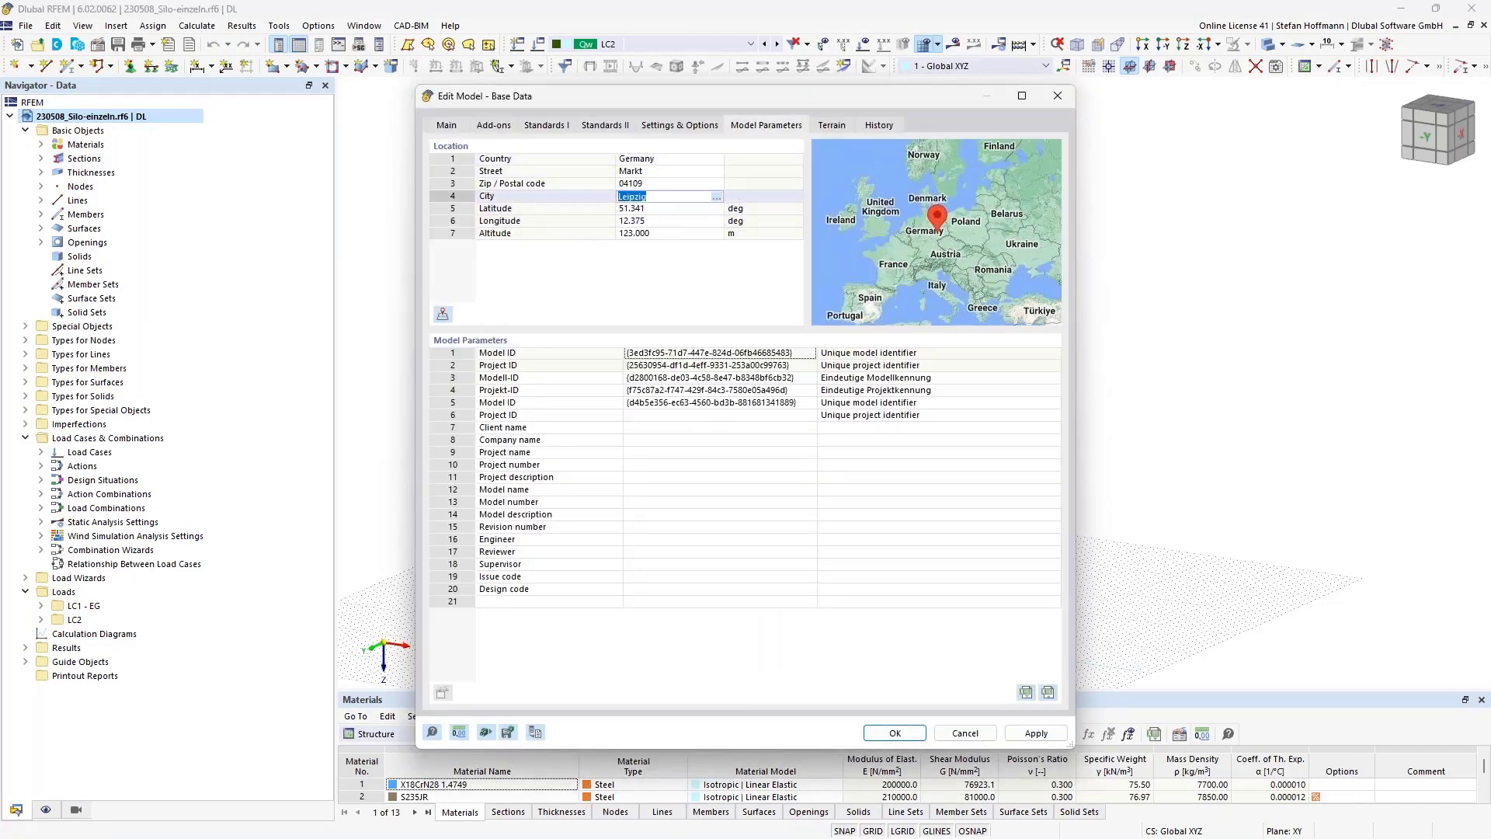
pyautogui.click(1057, 97)
# - Review the wind velocity and turbulence intensity diagrams of the EN 1991 wind profile, and return to RWIND
pyautogui.click(28, 579)
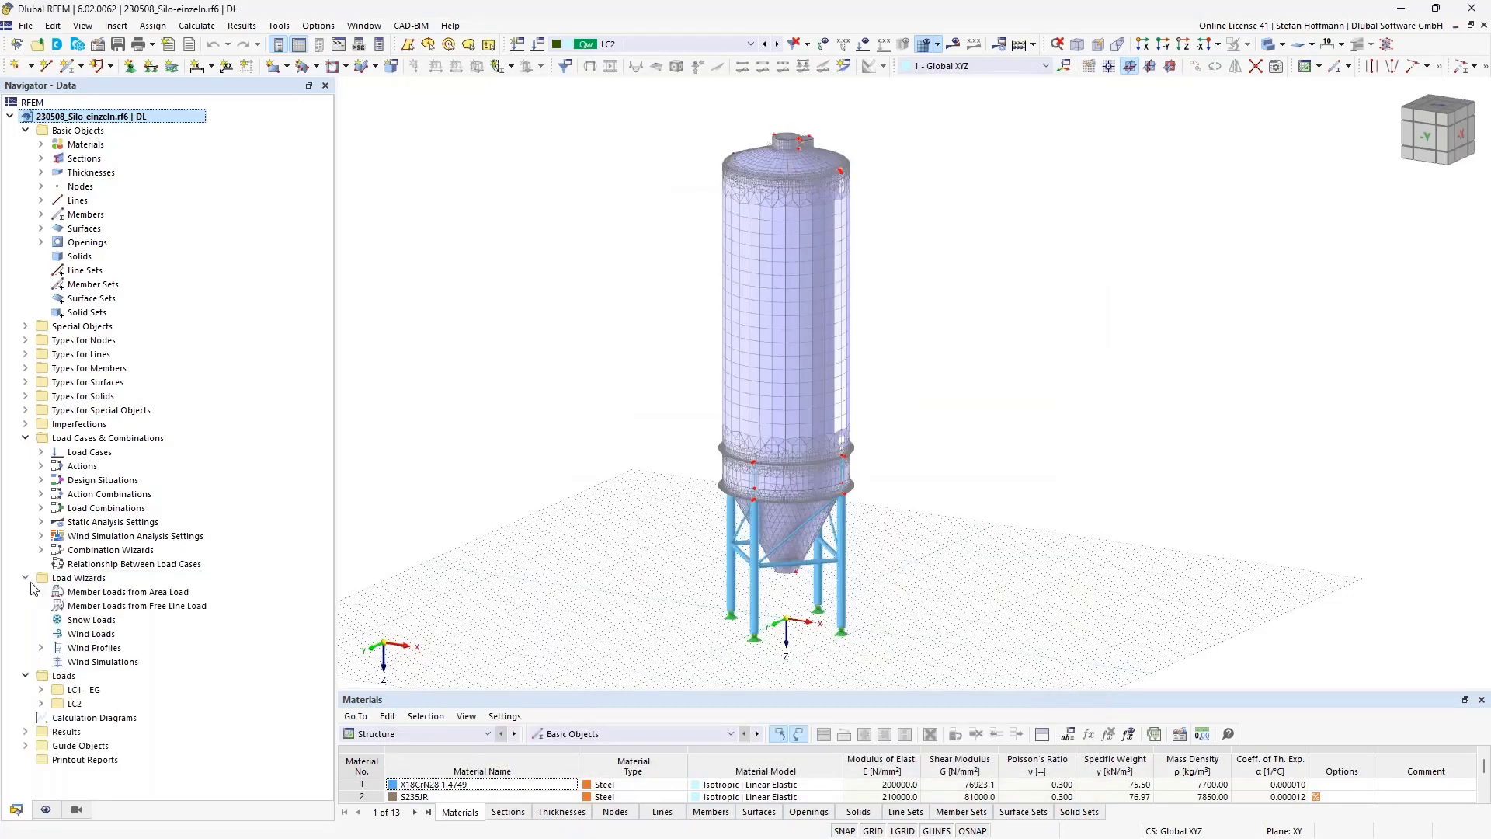
pyautogui.click(41, 646)
pyautogui.doubleClick(107, 668)
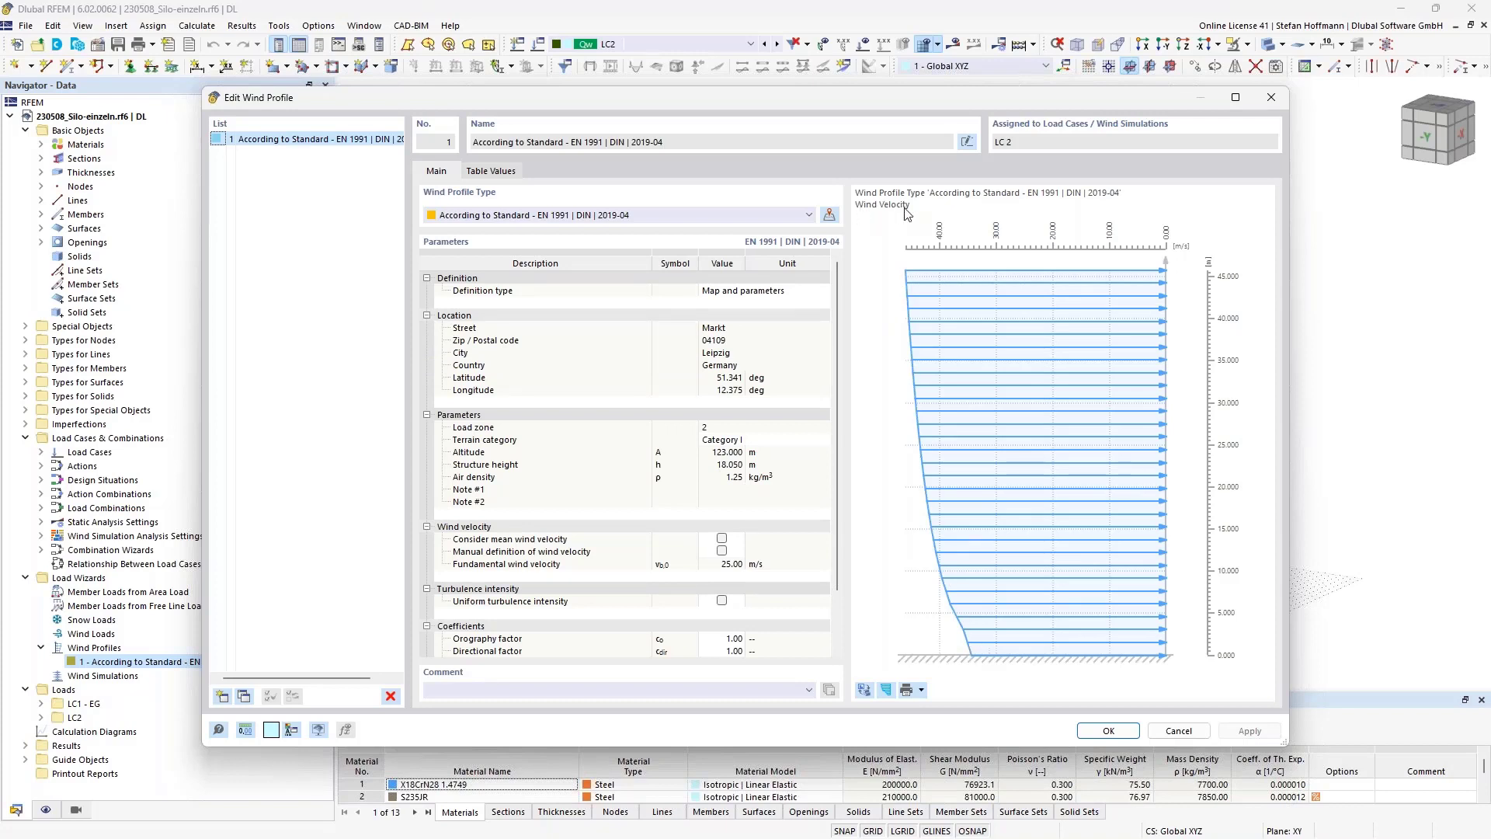
pyautogui.click(886, 690)
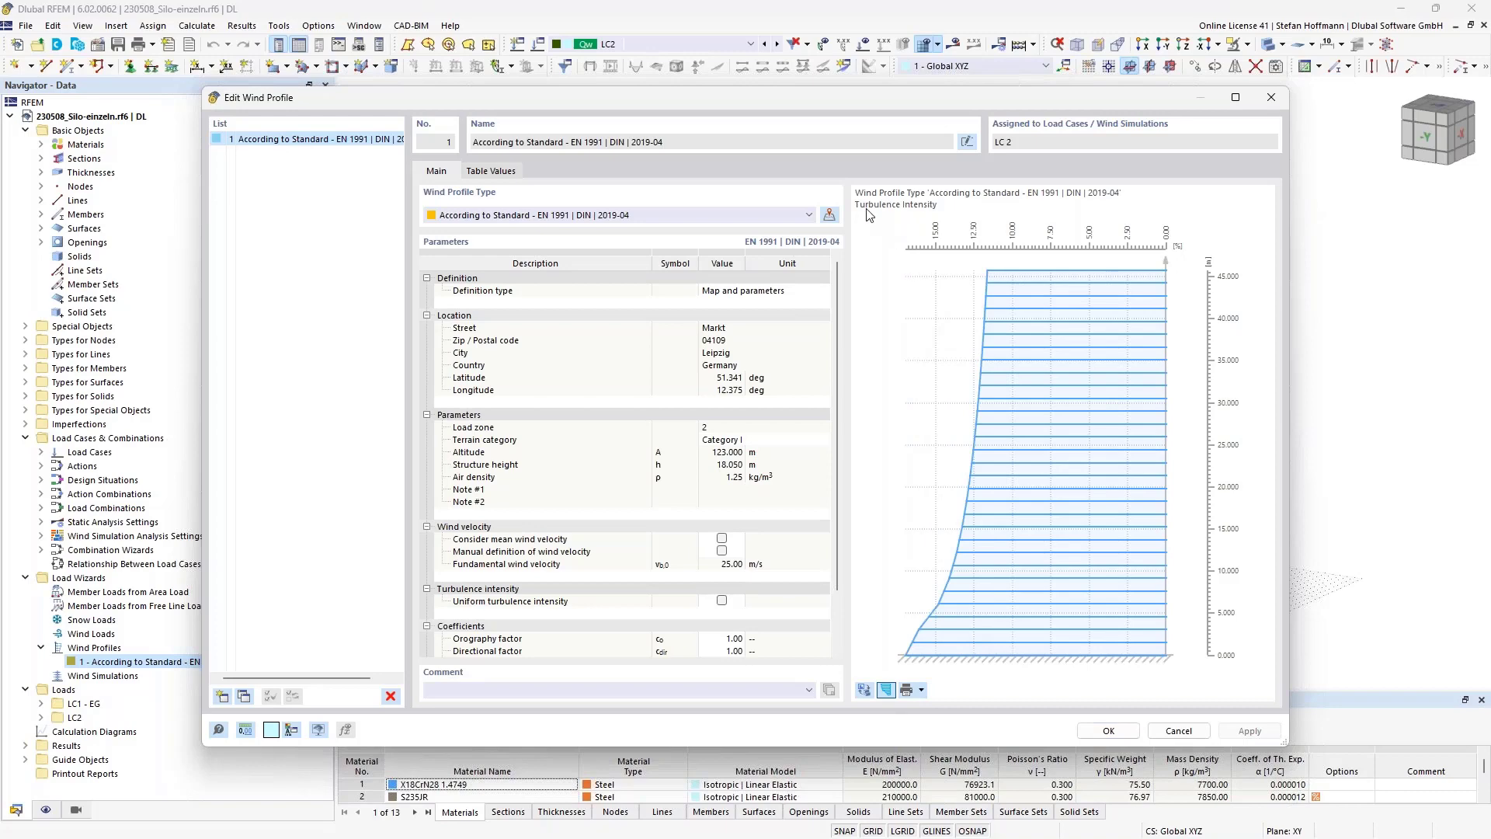
pyautogui.click(1272, 98)
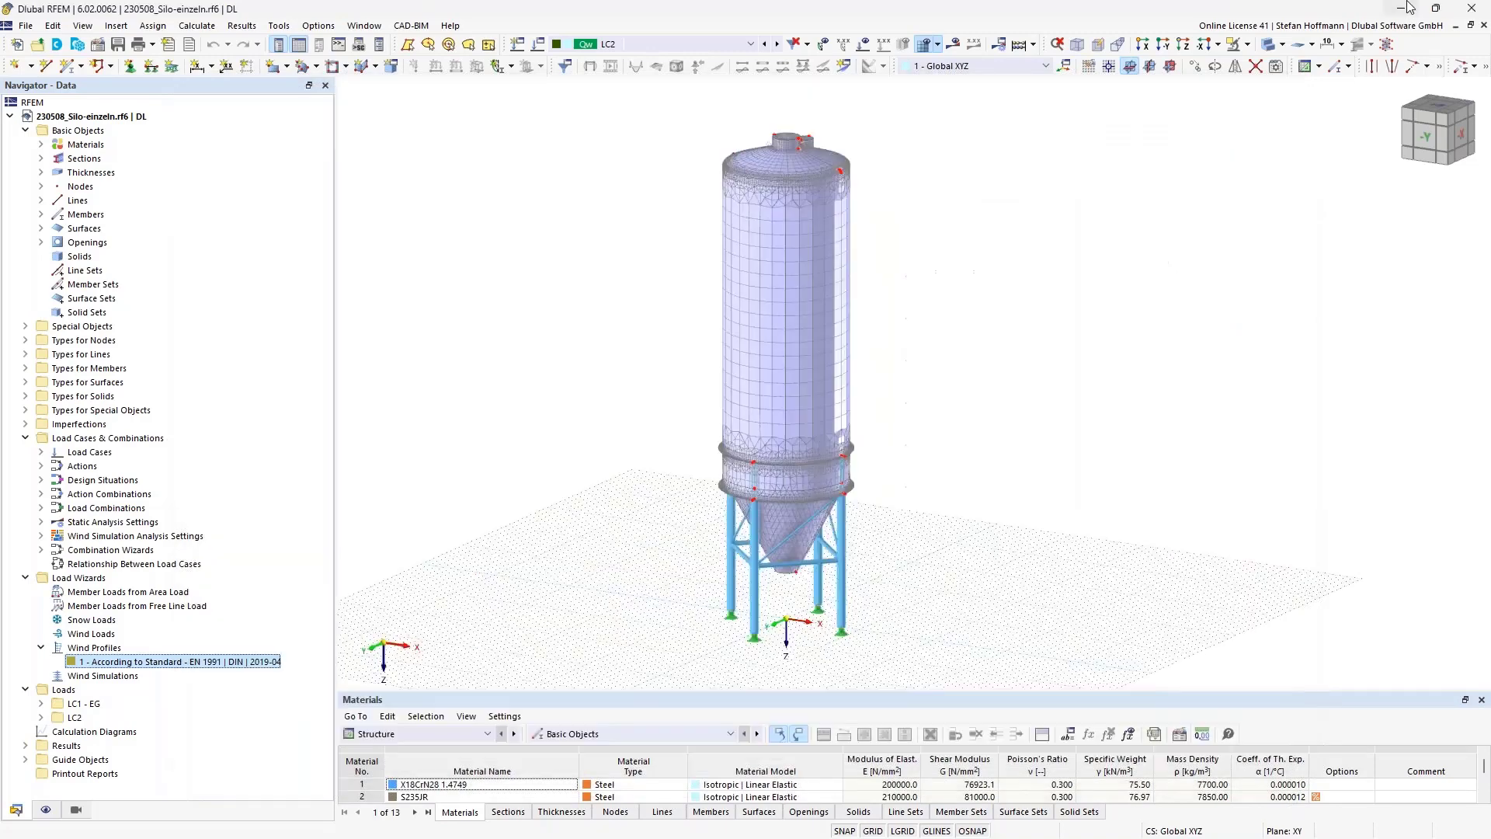
pyautogui.click(1401, 8)
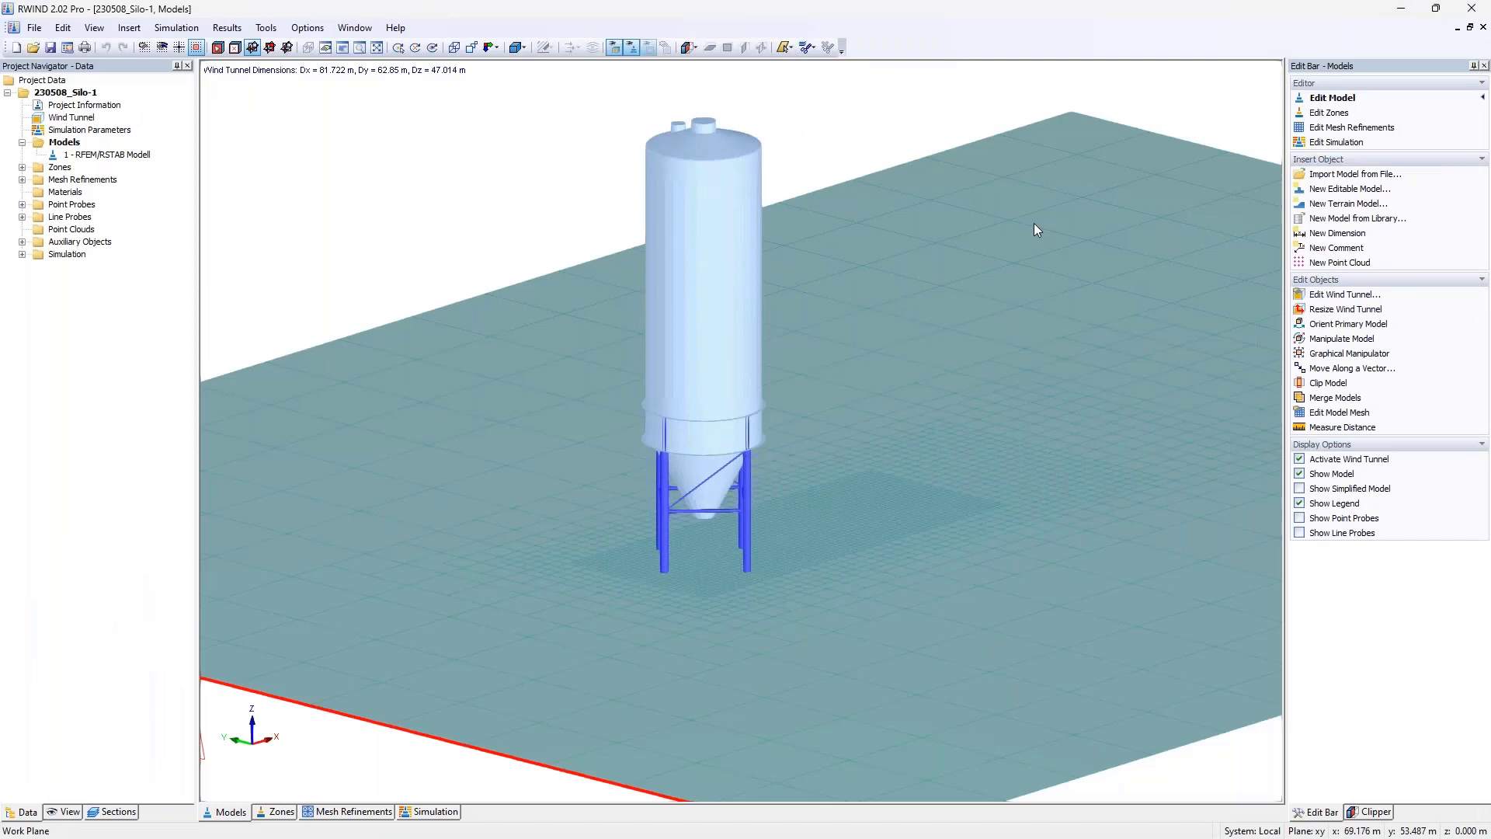
# - Review the wind speed profile by height in the simulation parameters, and close the dialog unchanged
pyautogui.click(176, 27)
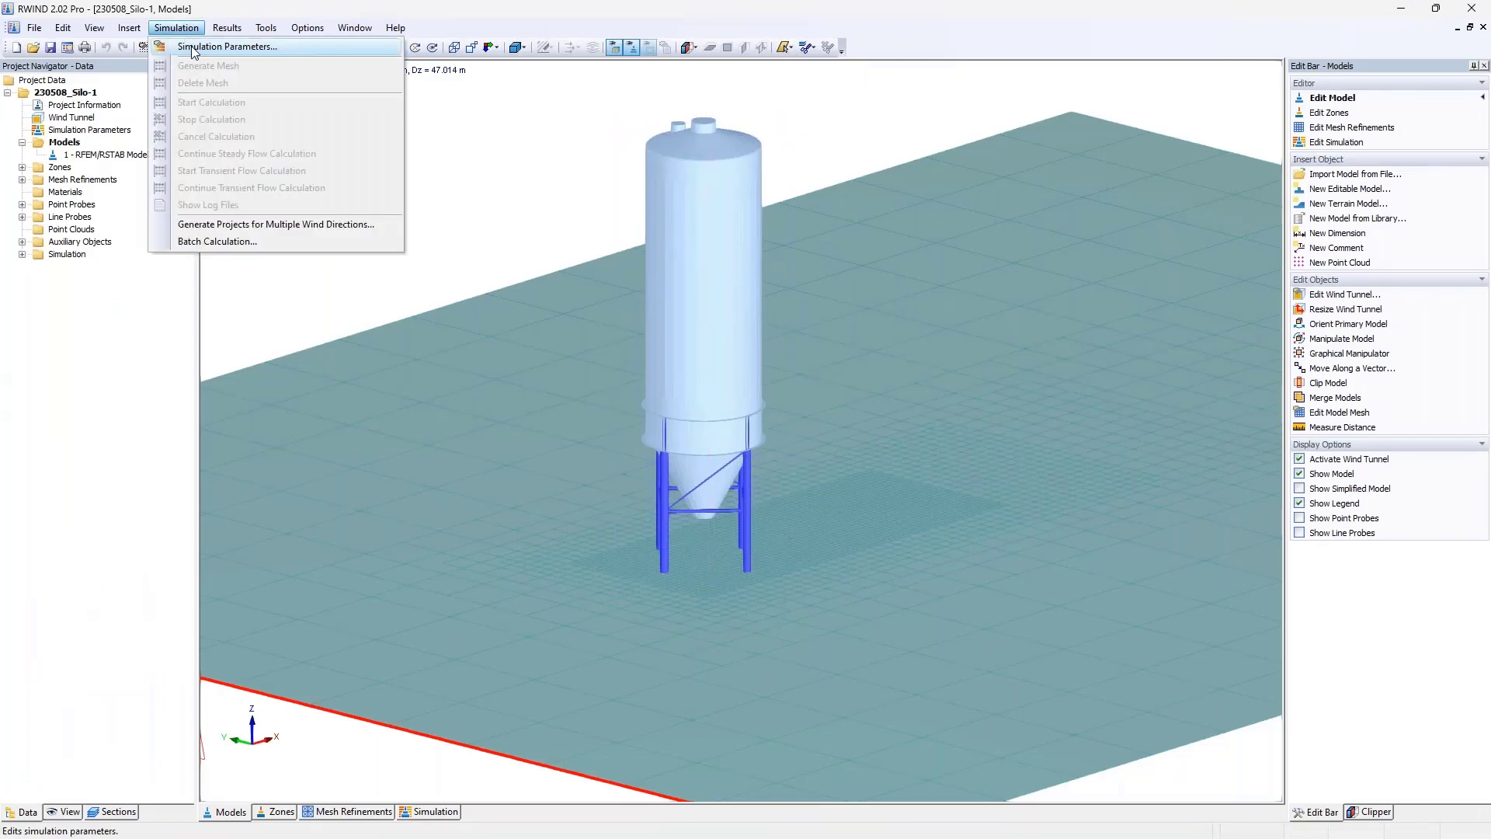
pyautogui.click(193, 48)
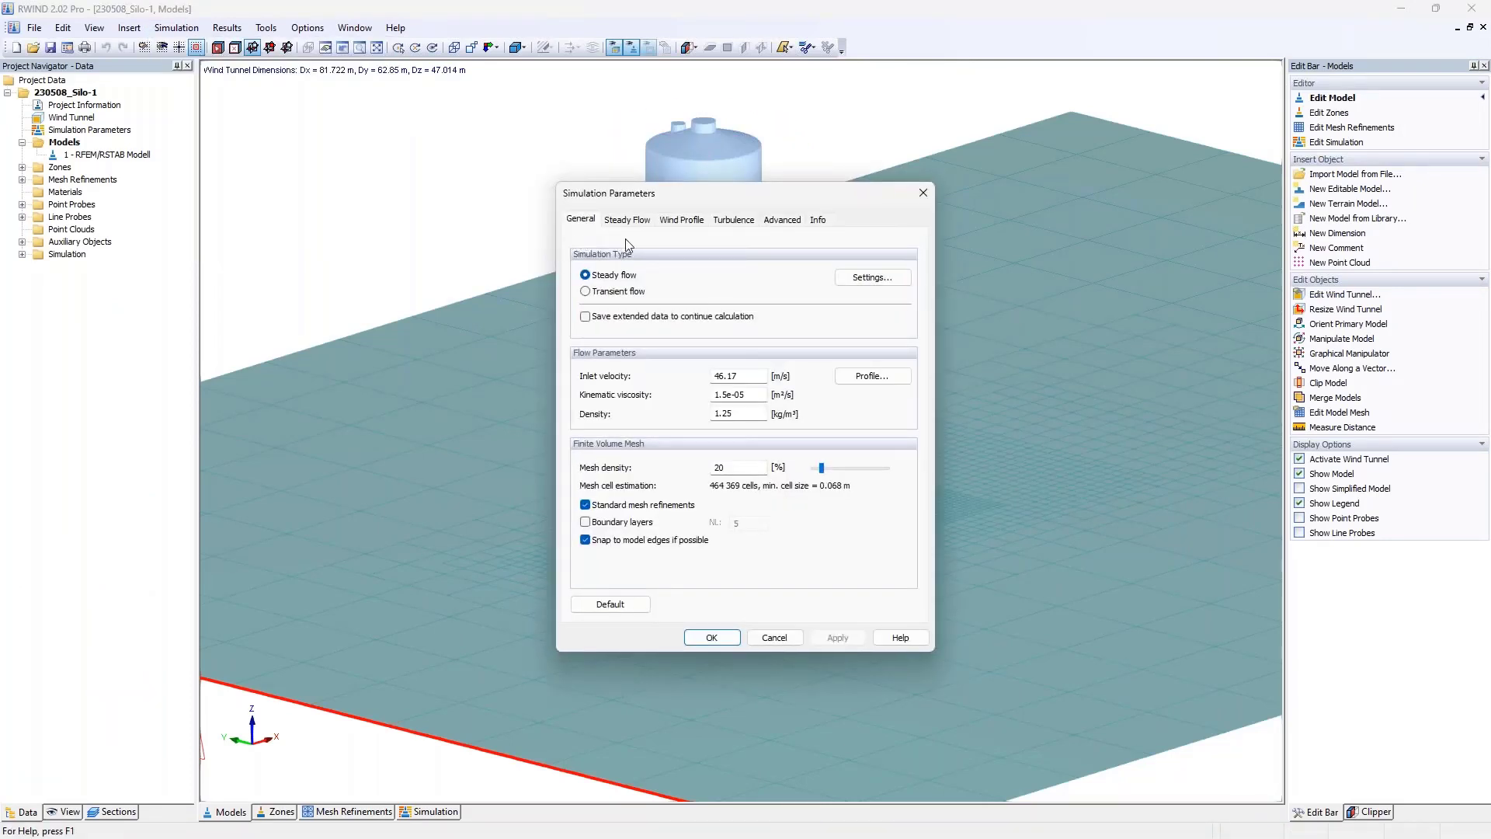
pyautogui.click(681, 220)
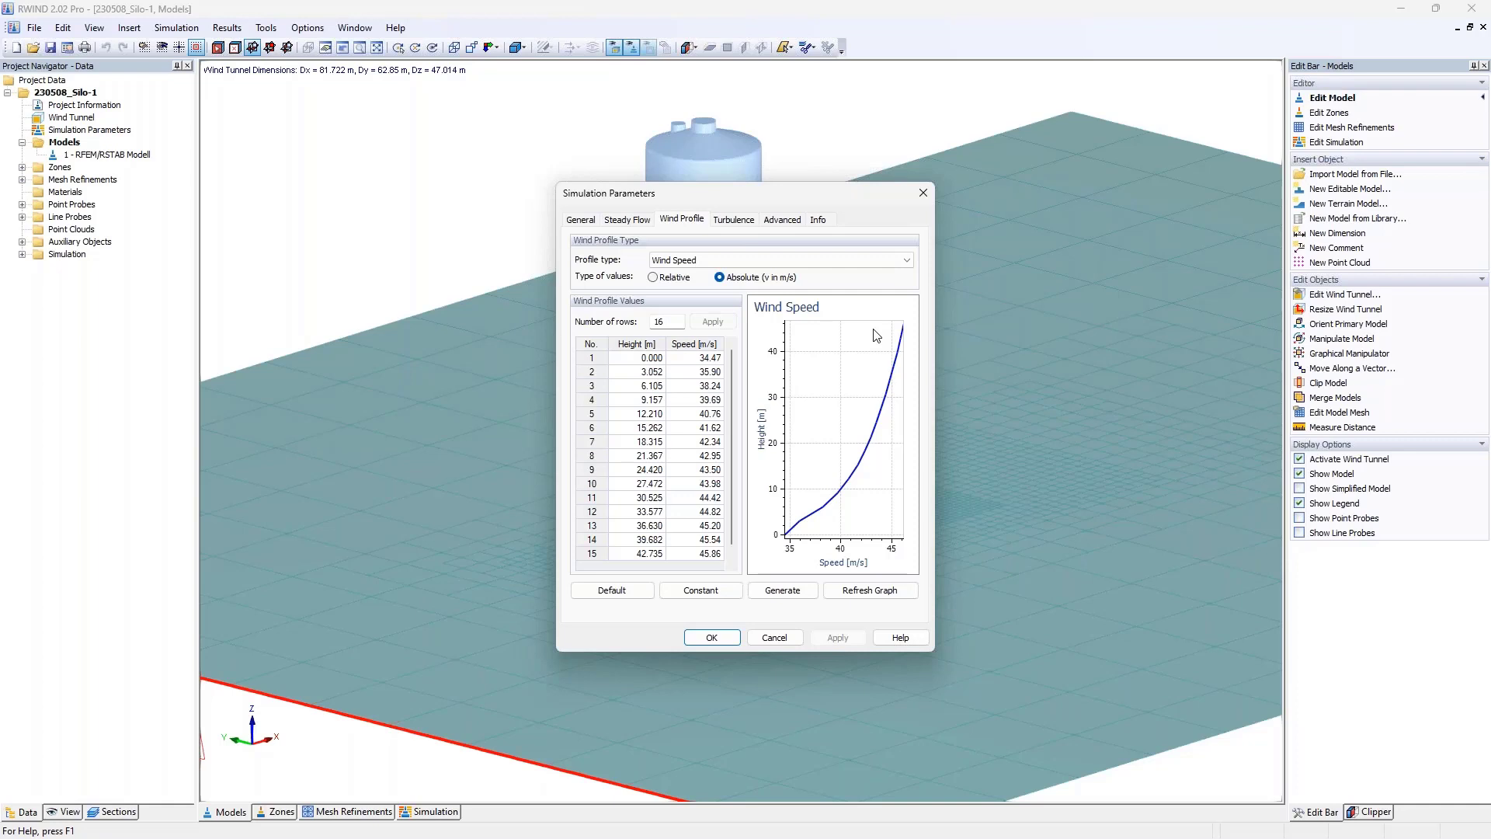
pyautogui.moveTo(710, 358); pyautogui.dragTo(710, 469)
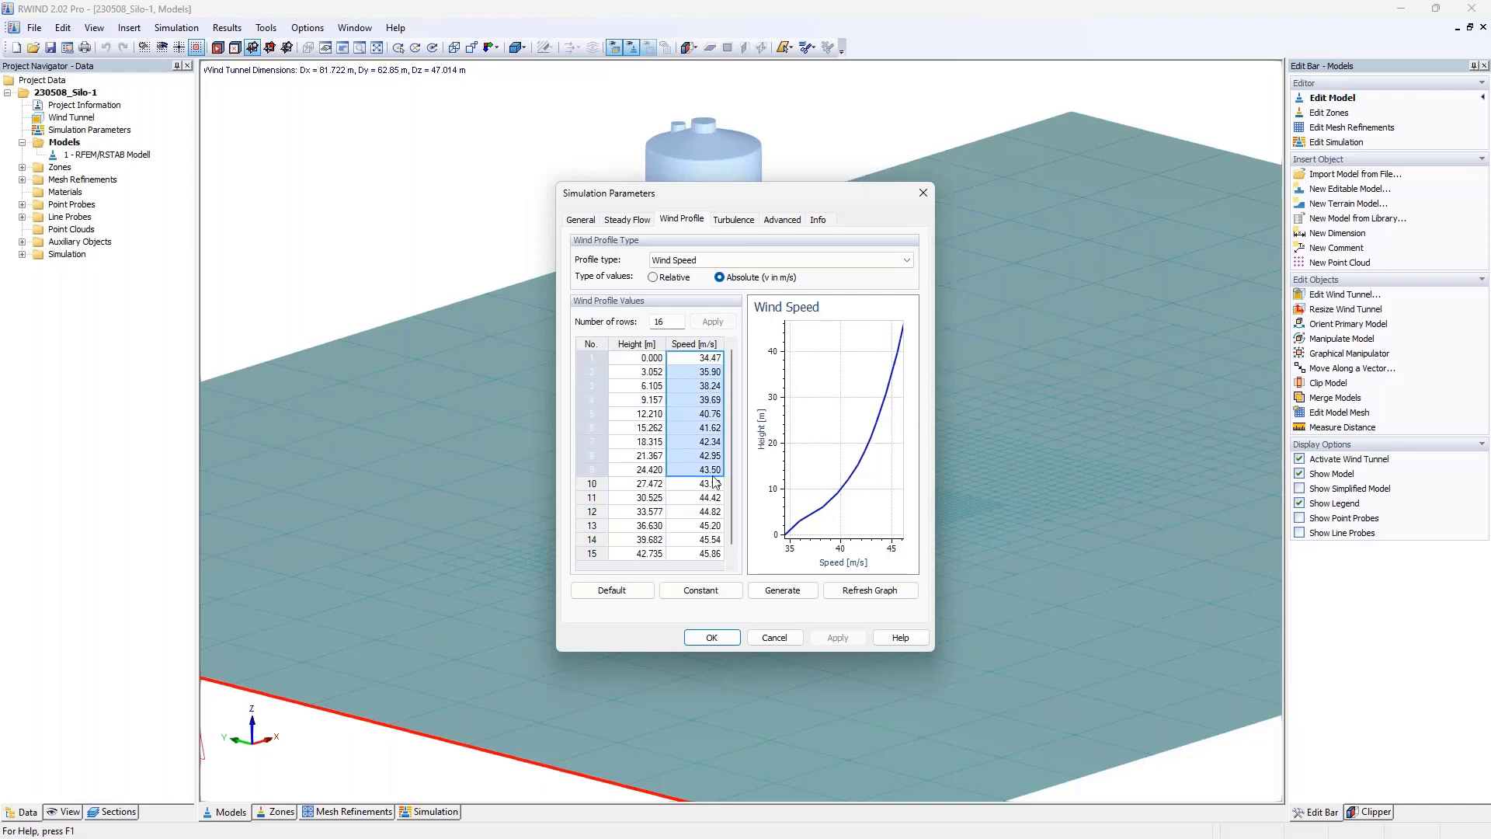
pyautogui.click(921, 195)
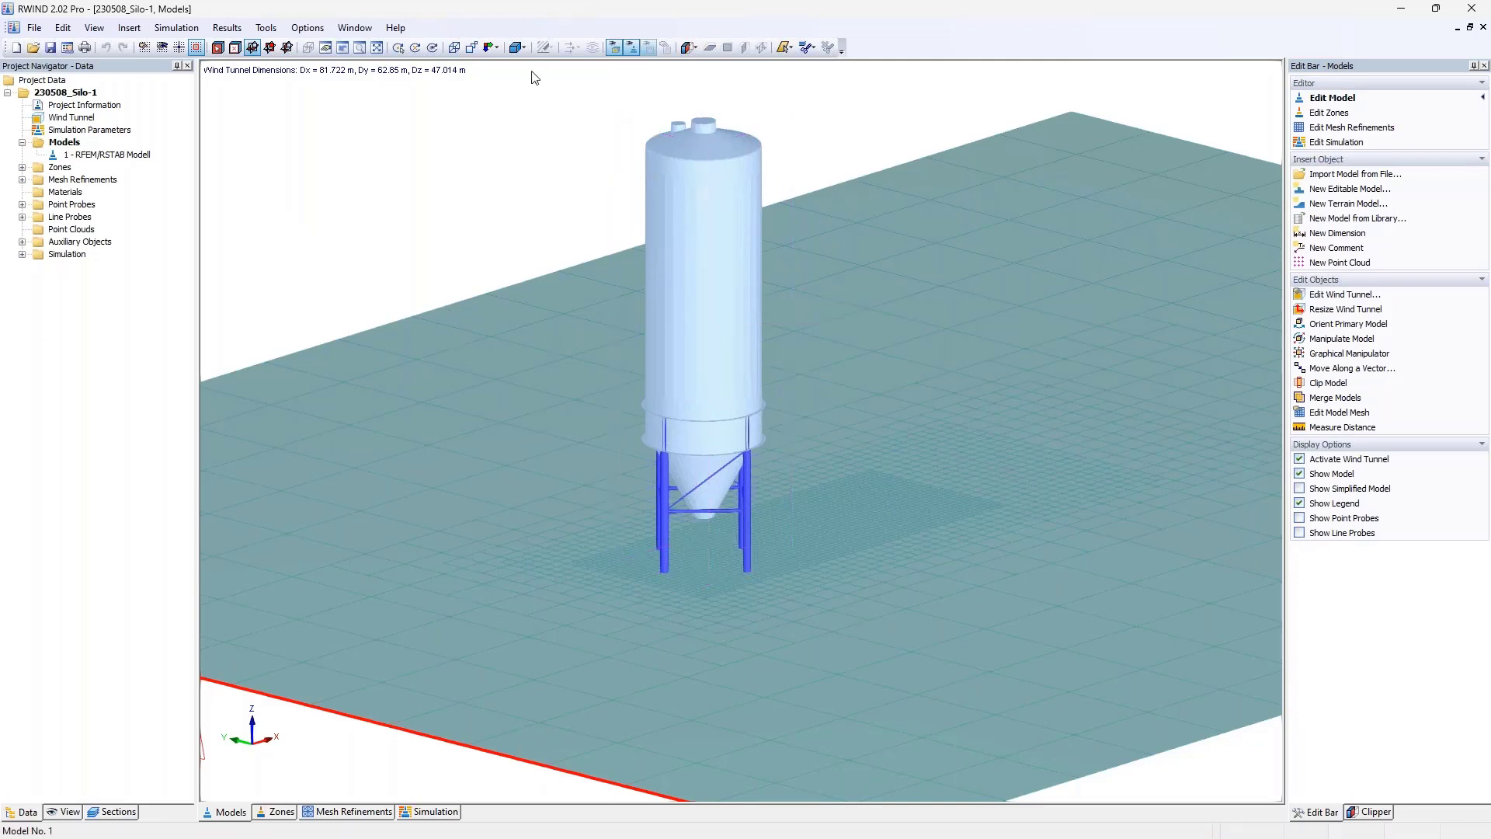
# - Examine the surface mesh cells on the silo's shell and roof with the Mesh Inspector
pyautogui.click(265, 28)
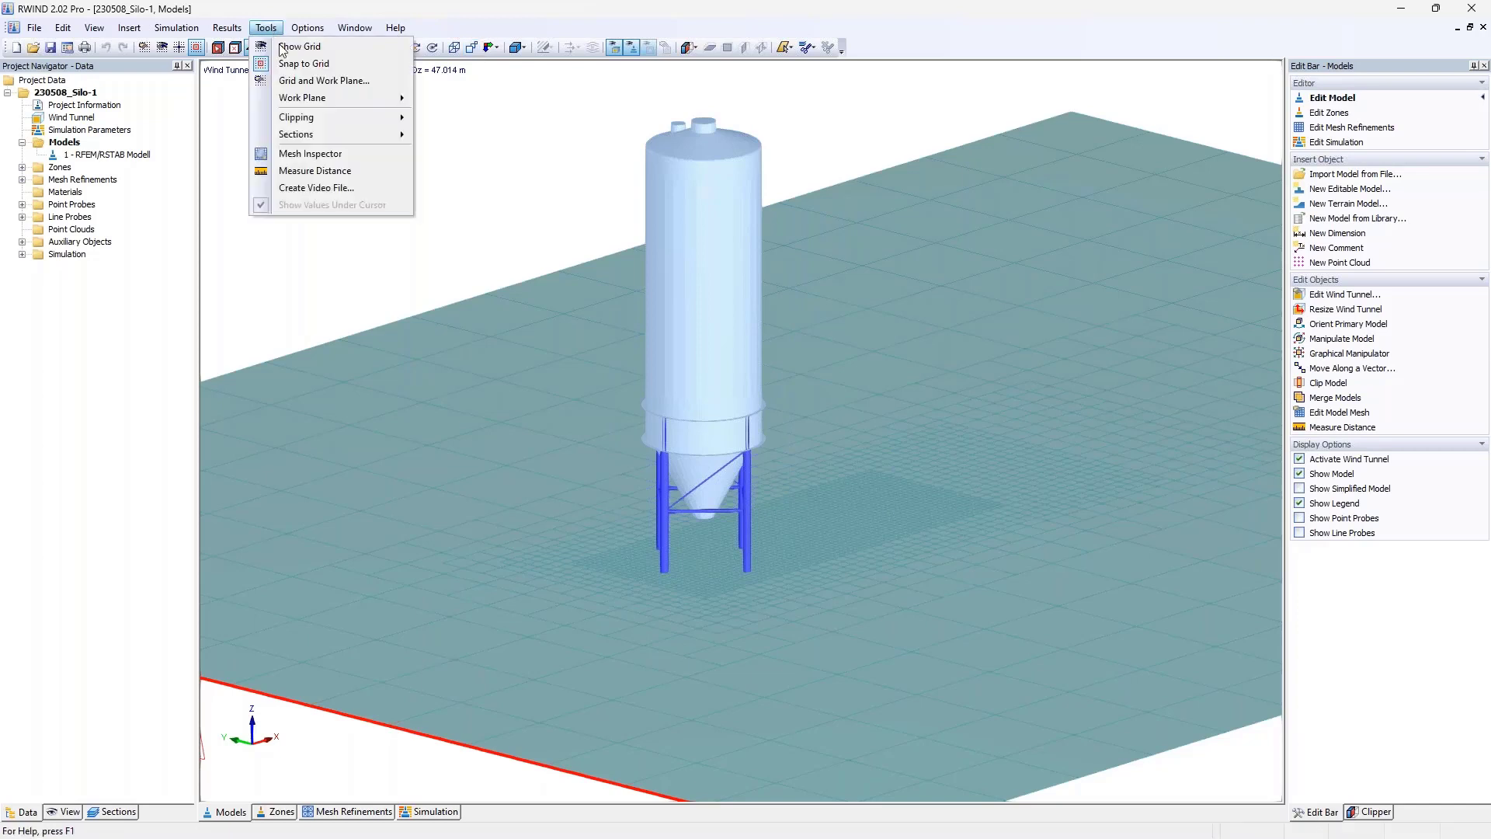
pyautogui.click(314, 154)
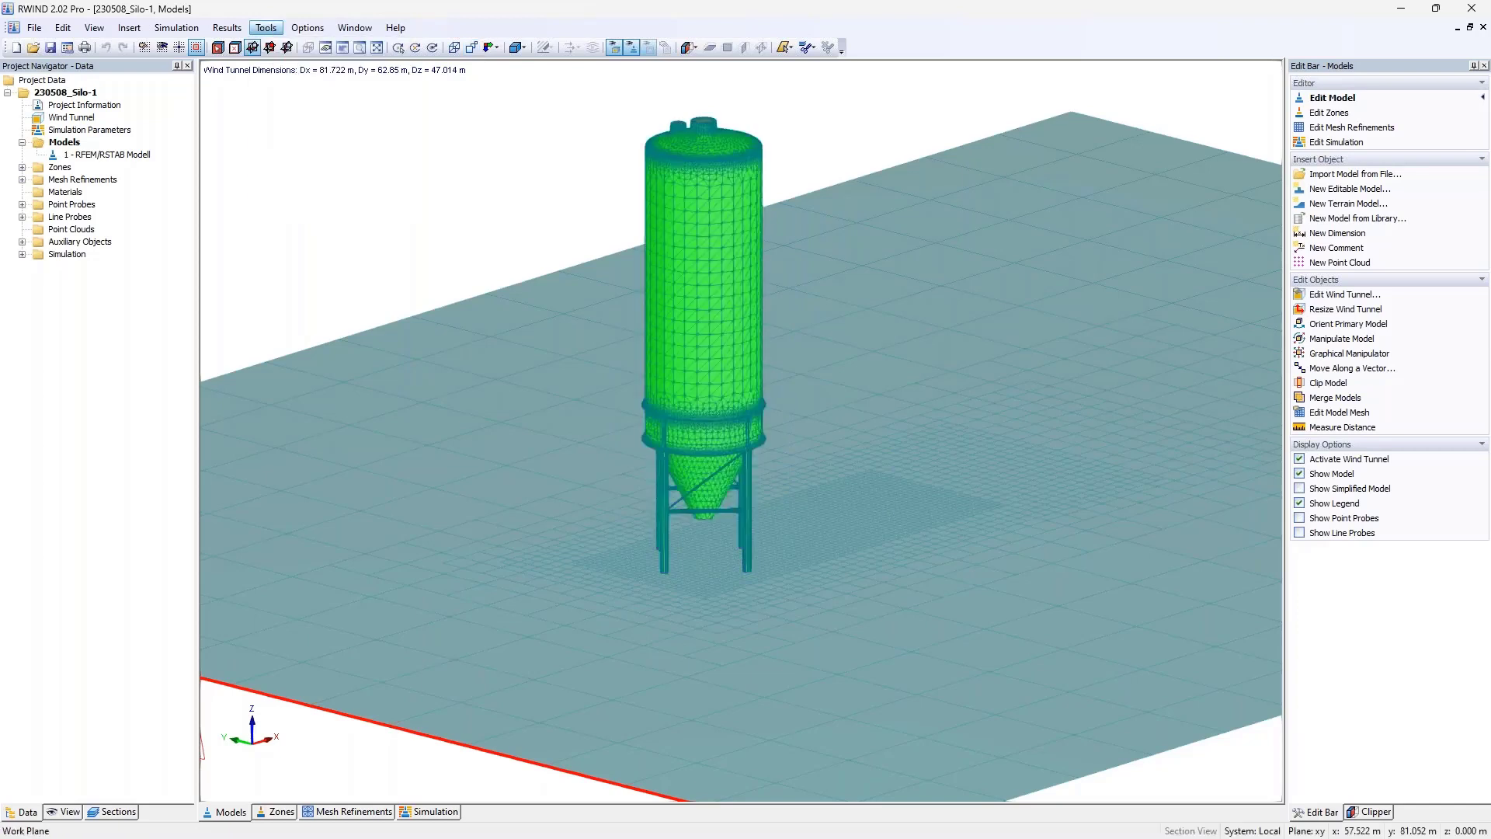
pyautogui.scroll(5, 657, 151)
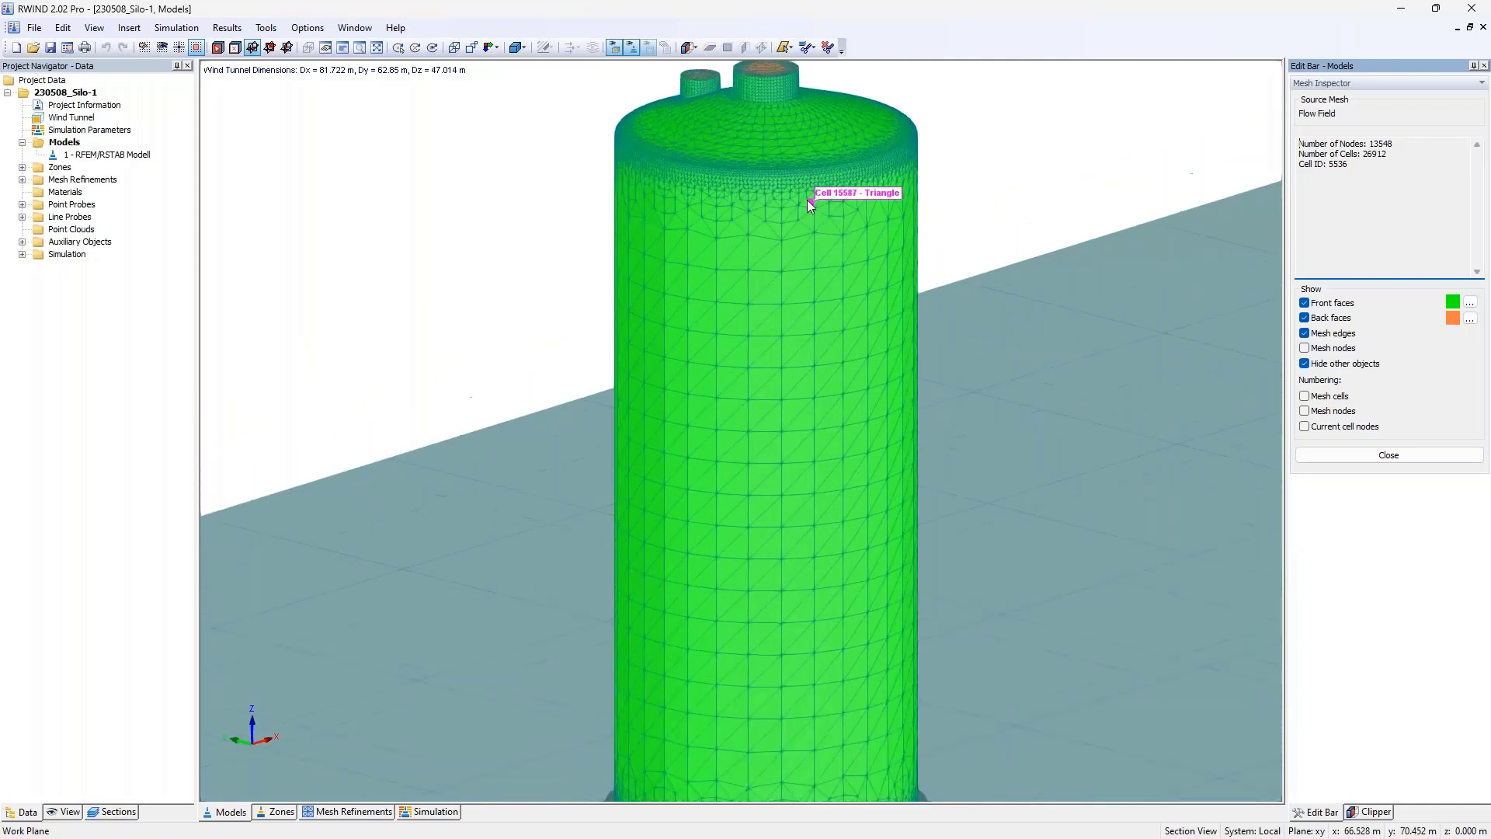
pyautogui.click(818, 295)
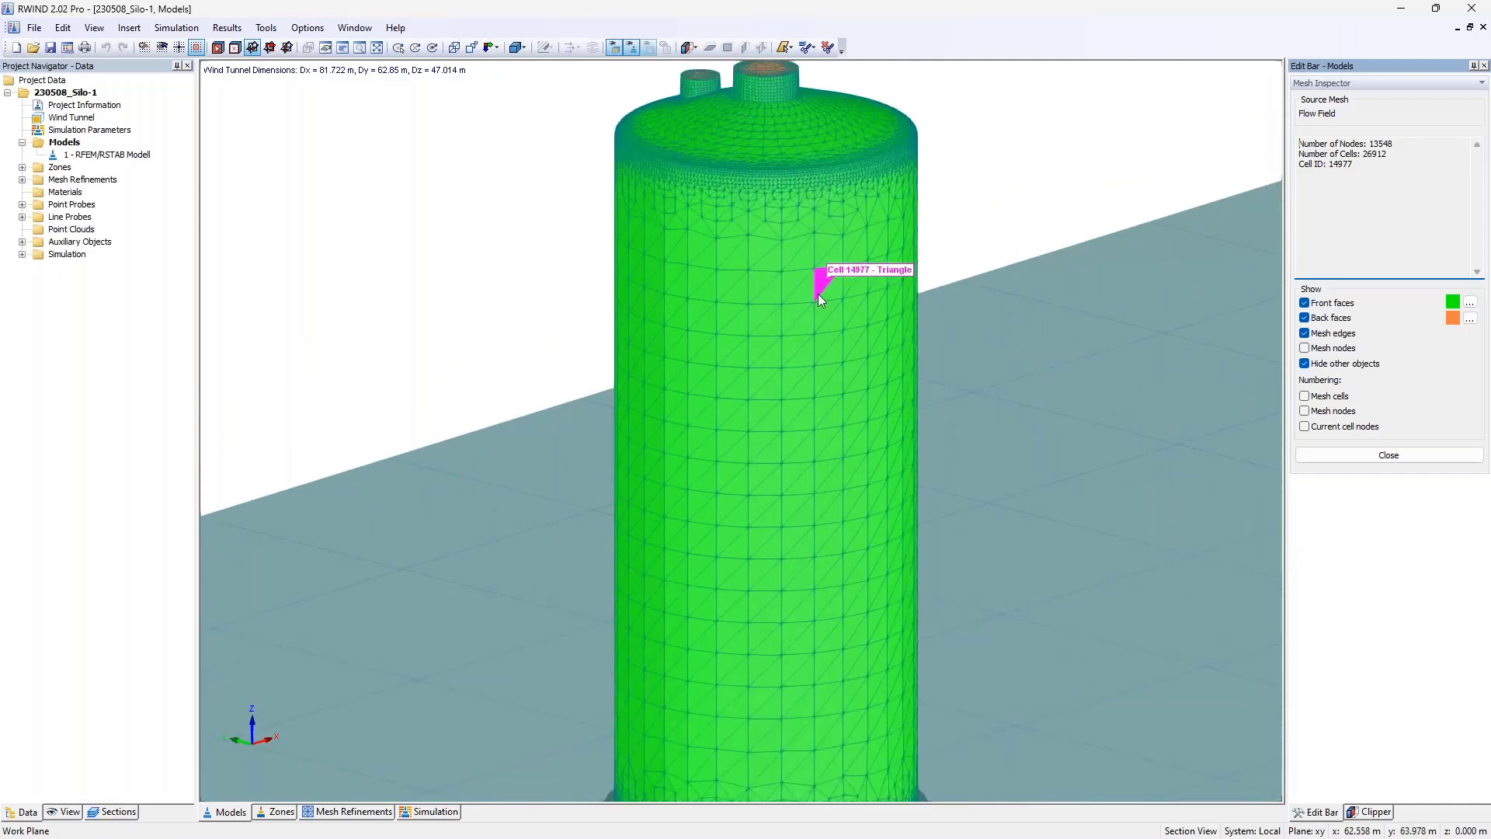
pyautogui.scroll(-2, 818, 293)
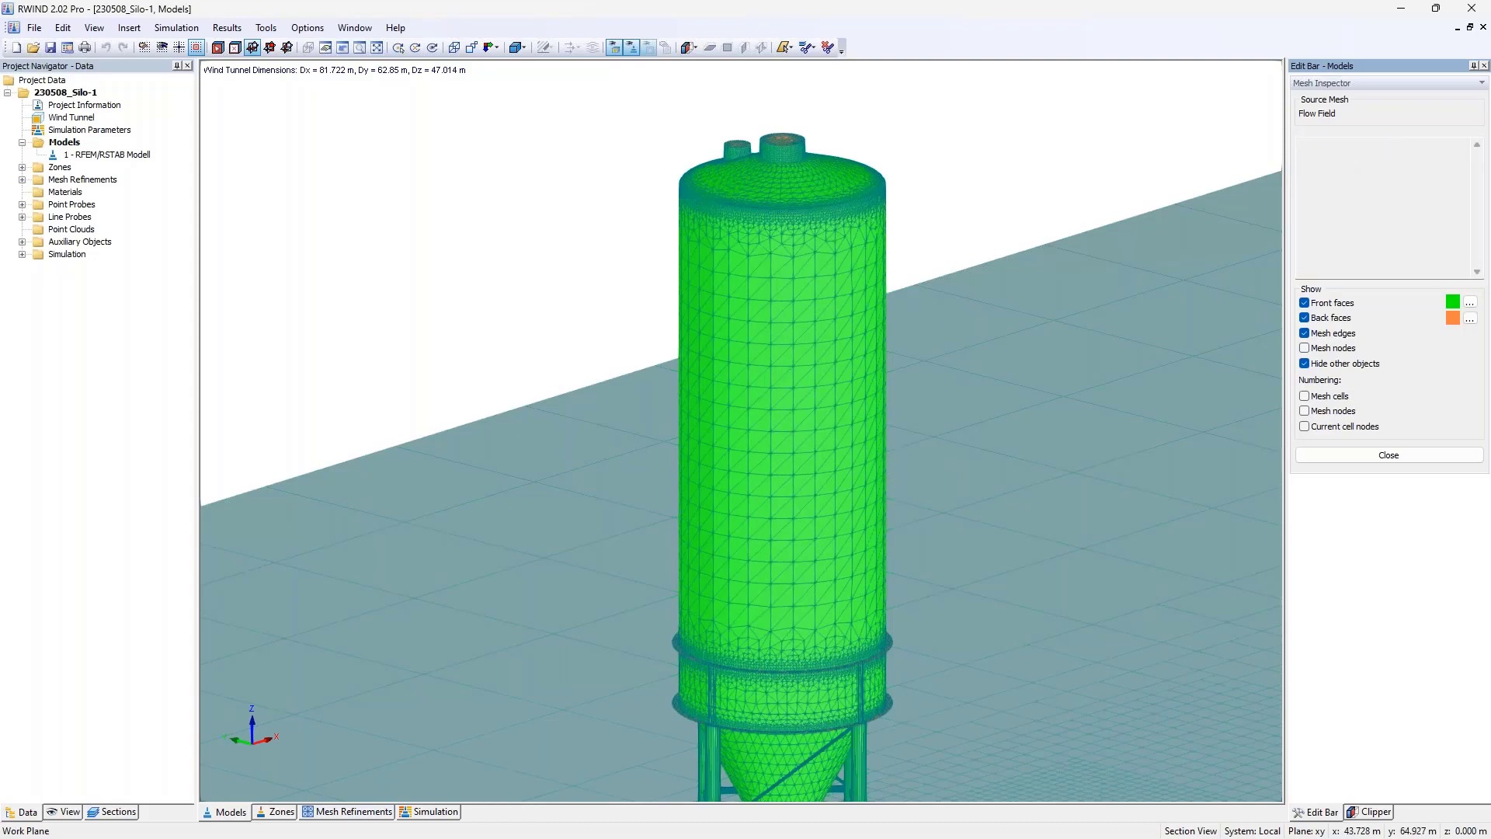
# - Switch to RFEM to compare the silo's mesh there, return to RWIND and close the Mesh Inspector
pyautogui.hotkey('alt', 'Tab')
pyautogui.scroll(3, 777, 182)
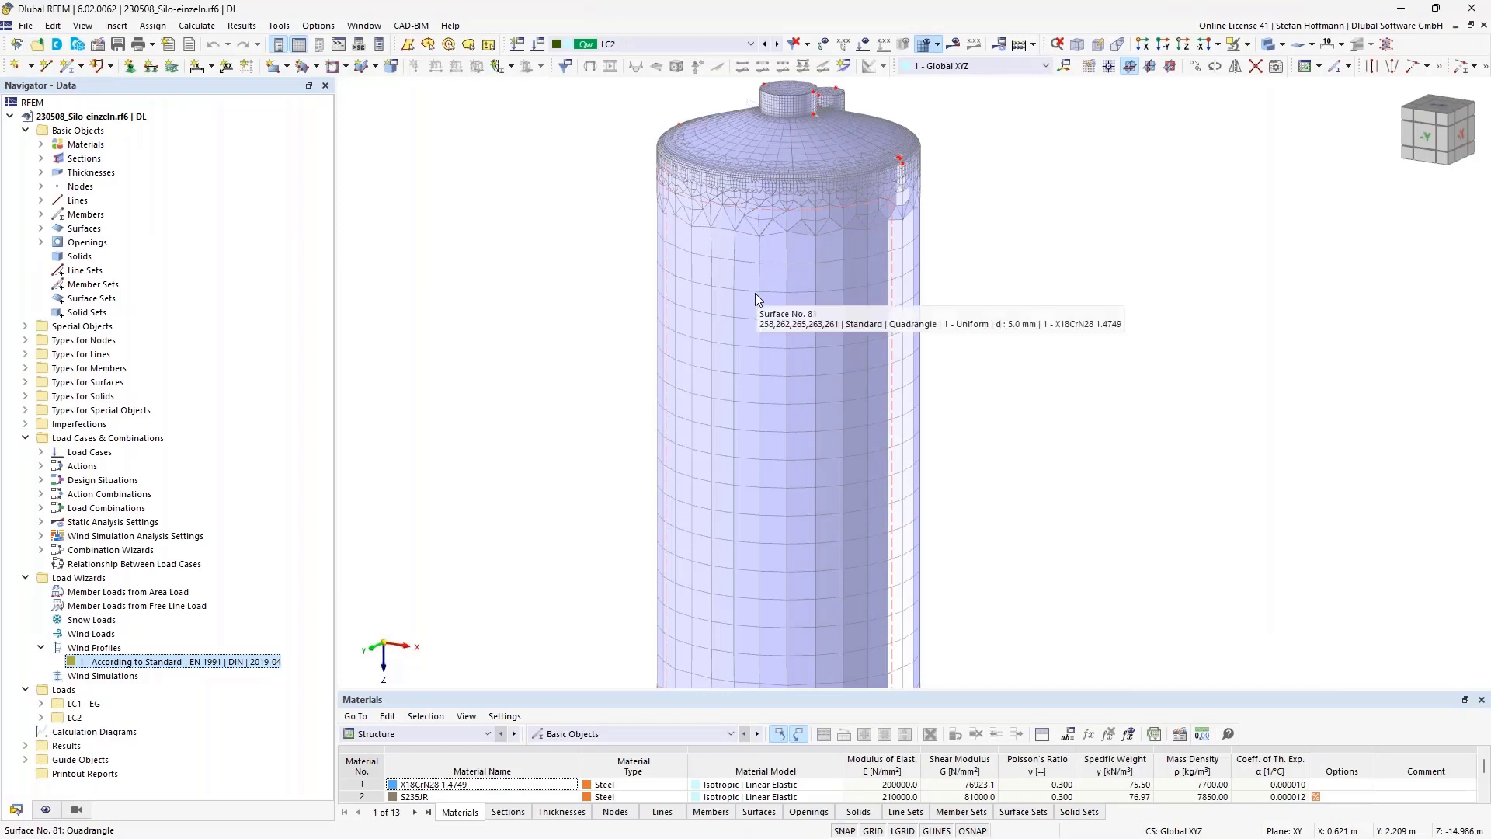
pyautogui.click(1400, 9)
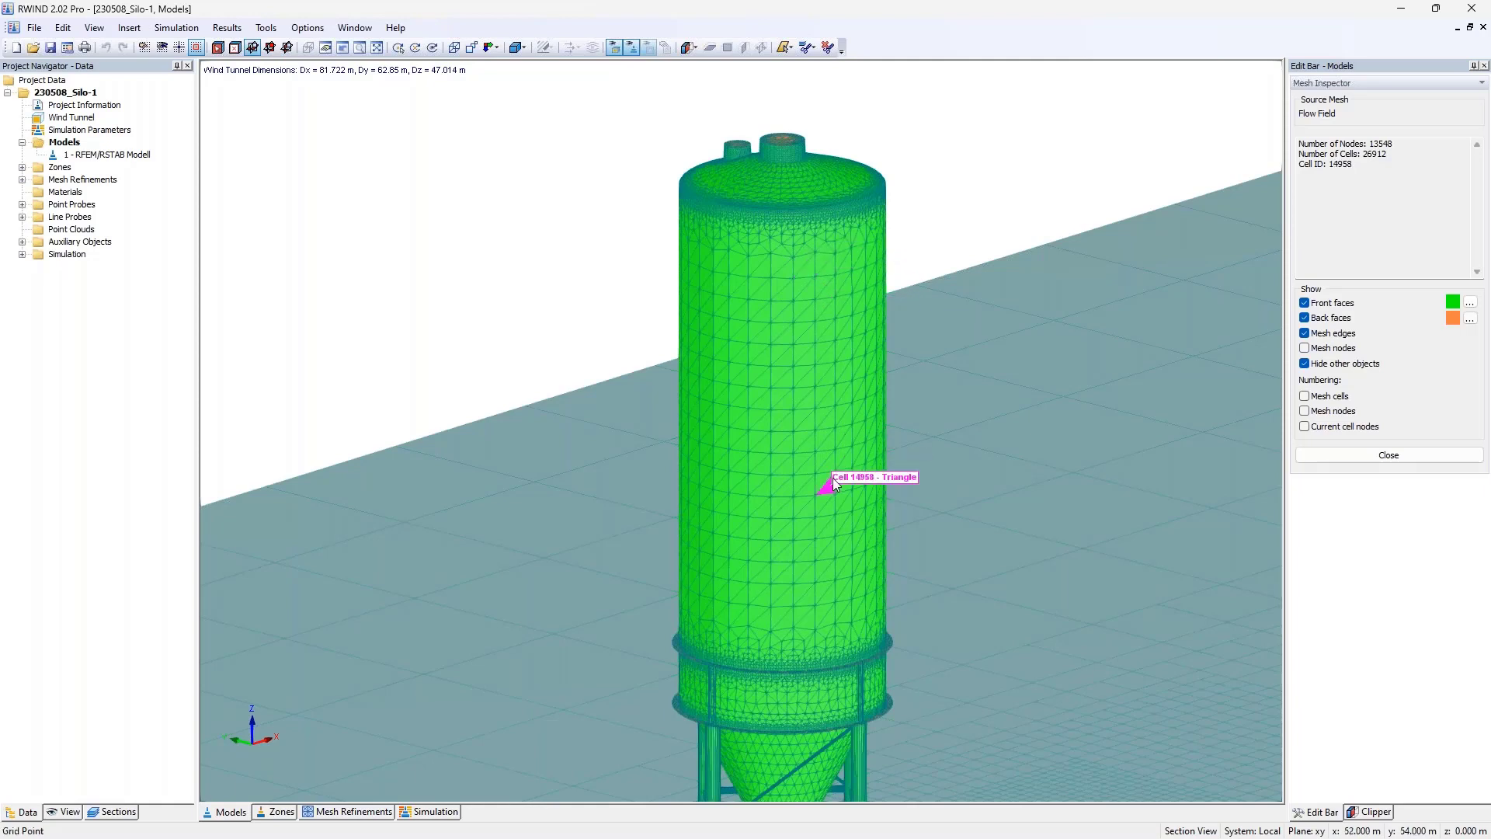
pyautogui.click(1388, 455)
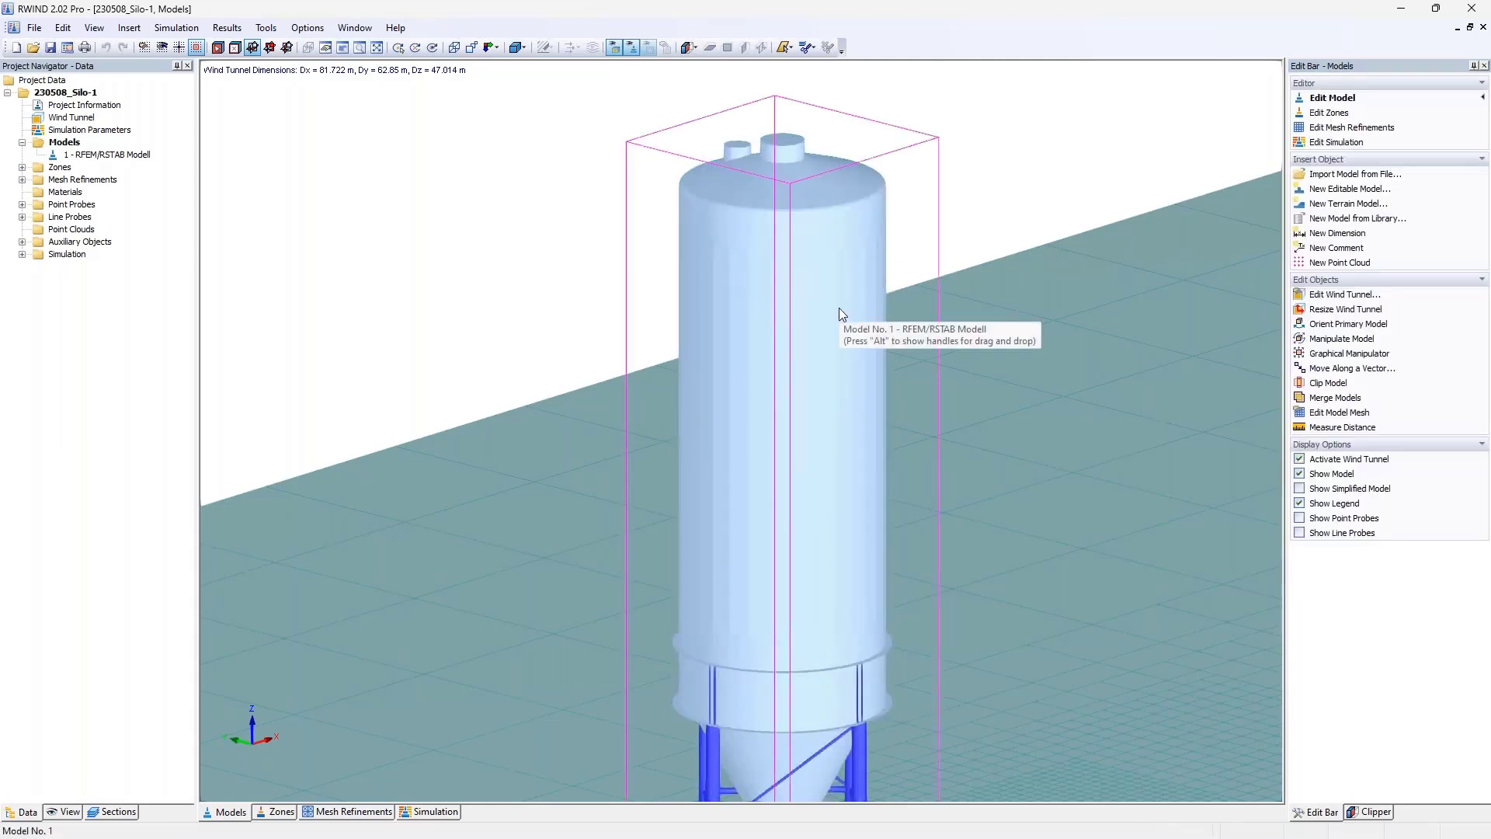
# - Review the wind tunnel's corner coordinates and its automatic adjustment options, and close the dialog unchanged
pyautogui.scroll(-3, 839, 312)
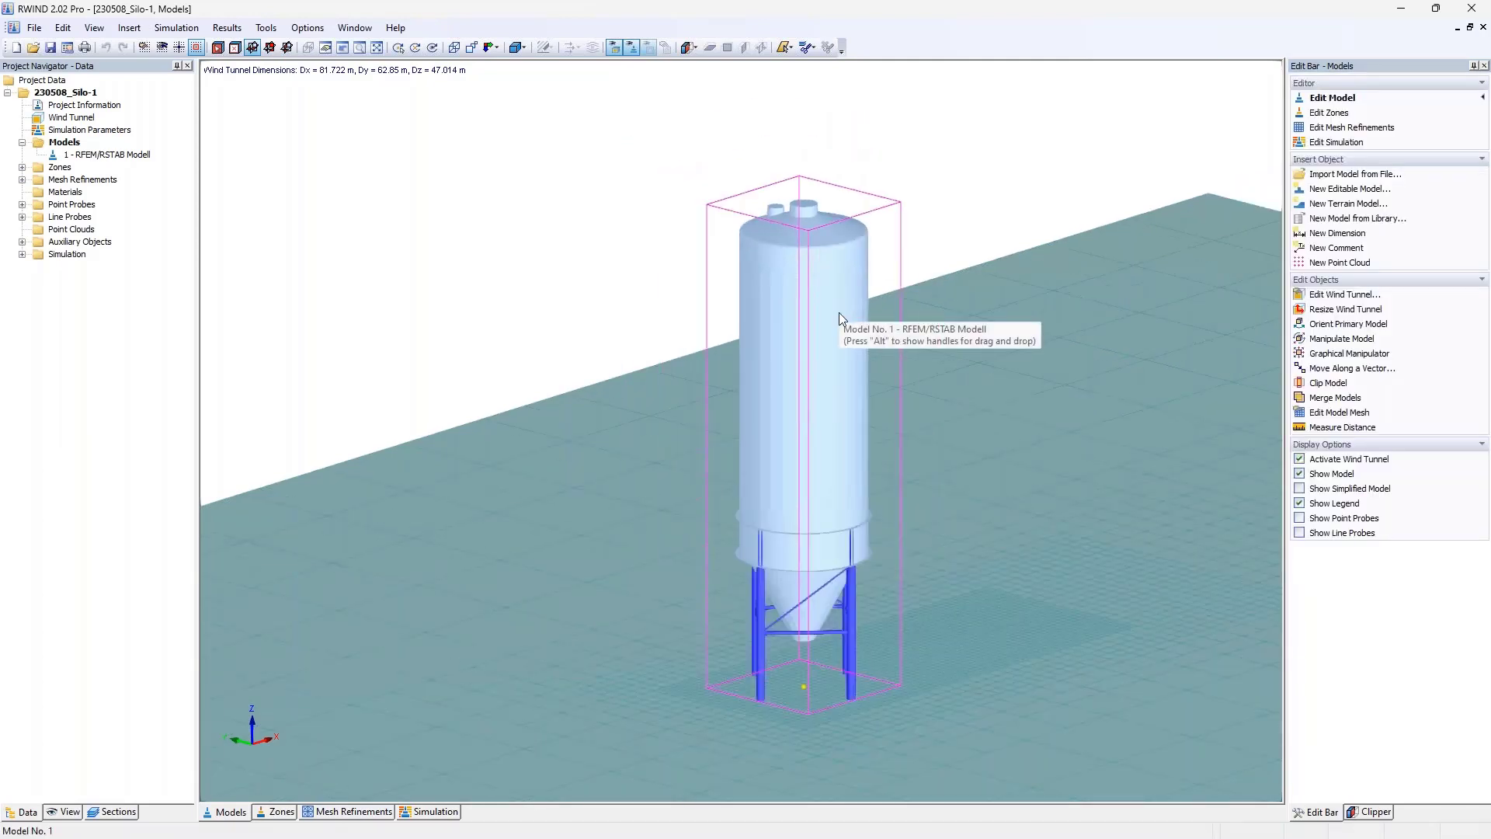
pyautogui.moveTo(828, 320); pyautogui.dragTo(779, 296, button='middle')
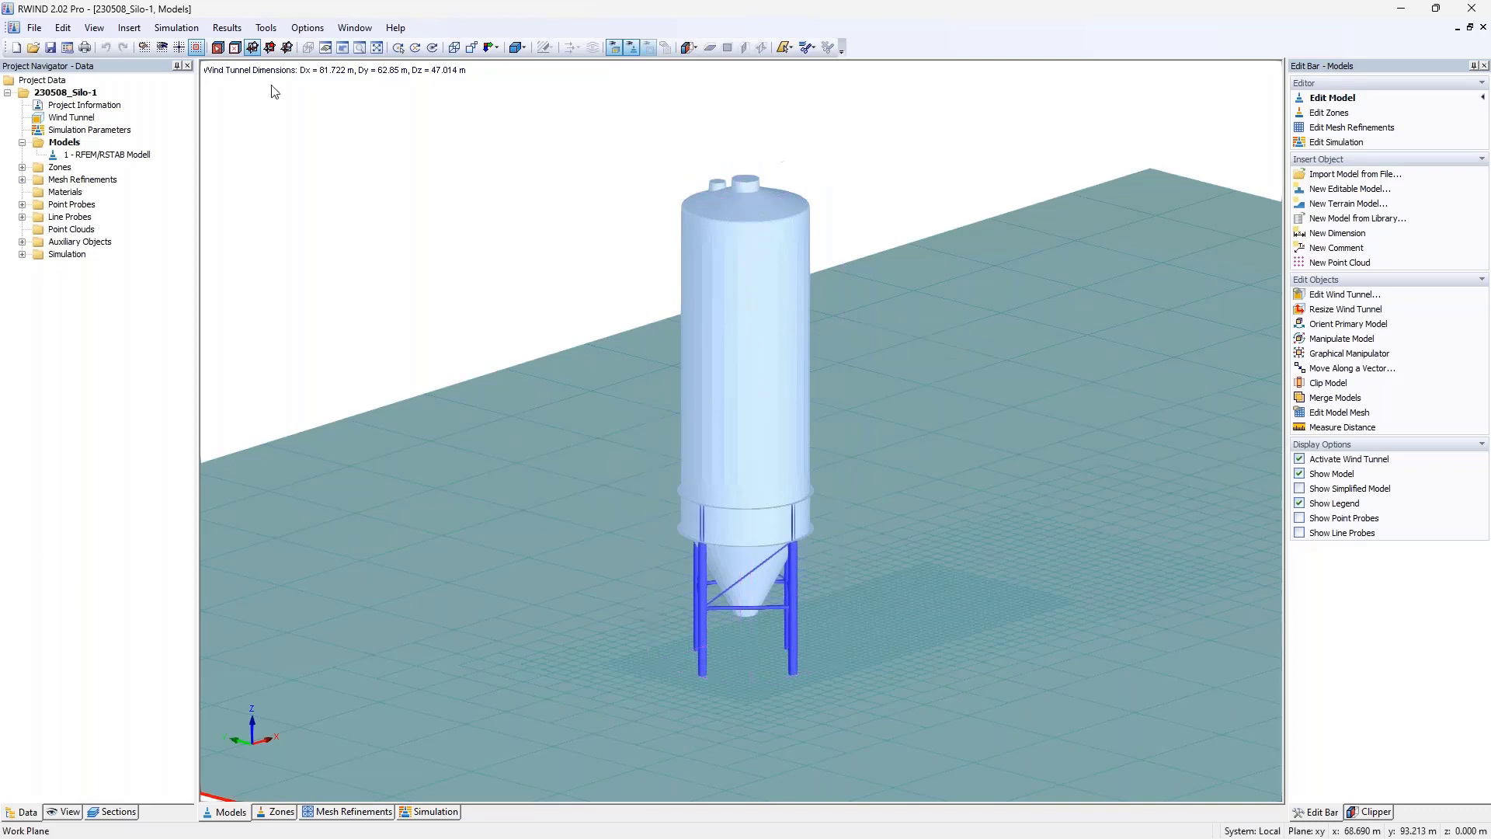
pyautogui.click(79, 120)
pyautogui.doubleClick(78, 122)
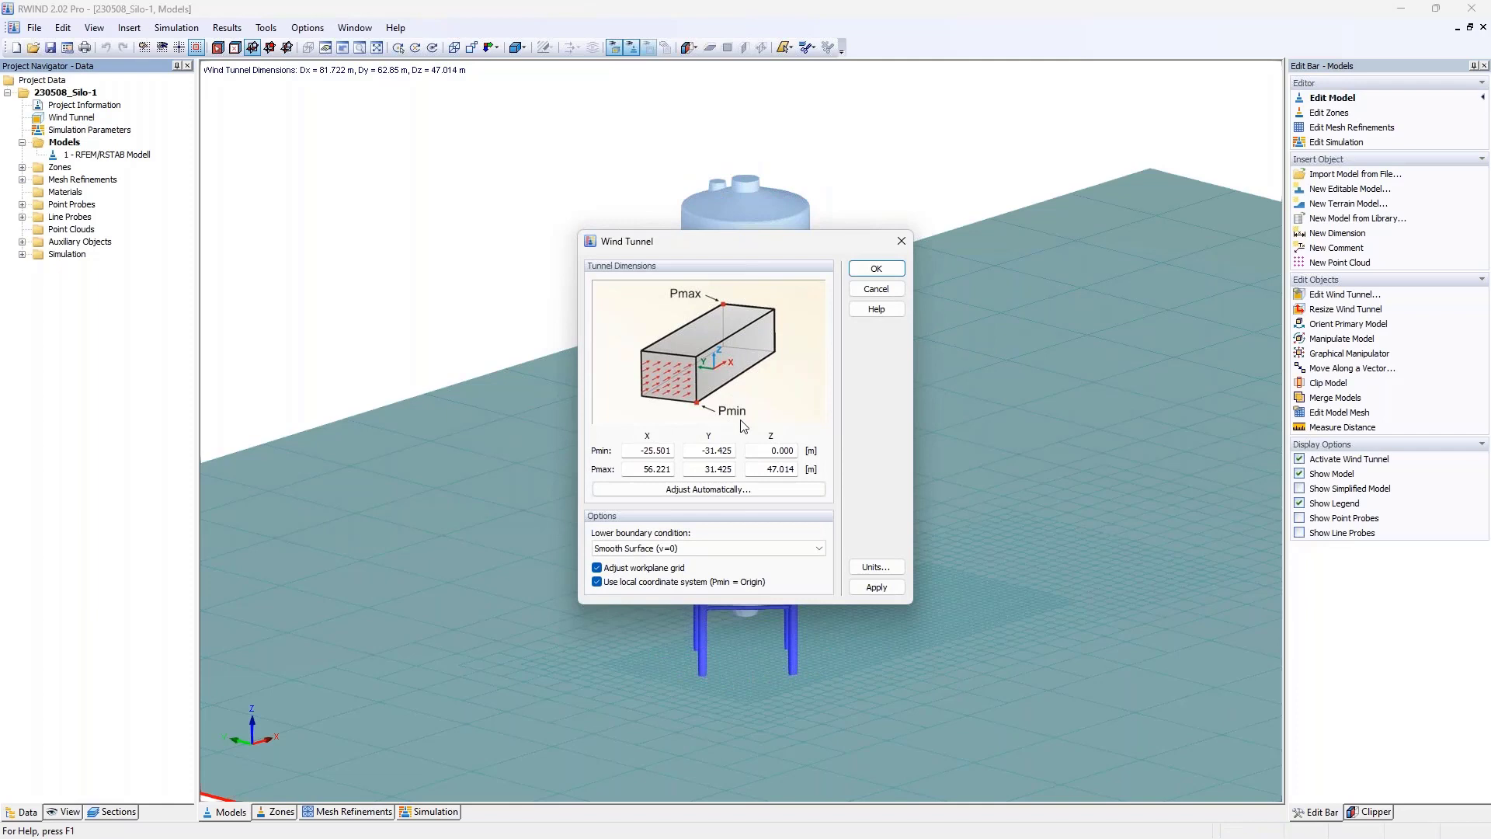
pyautogui.doubleClick(668, 451)
pyautogui.click(702, 489)
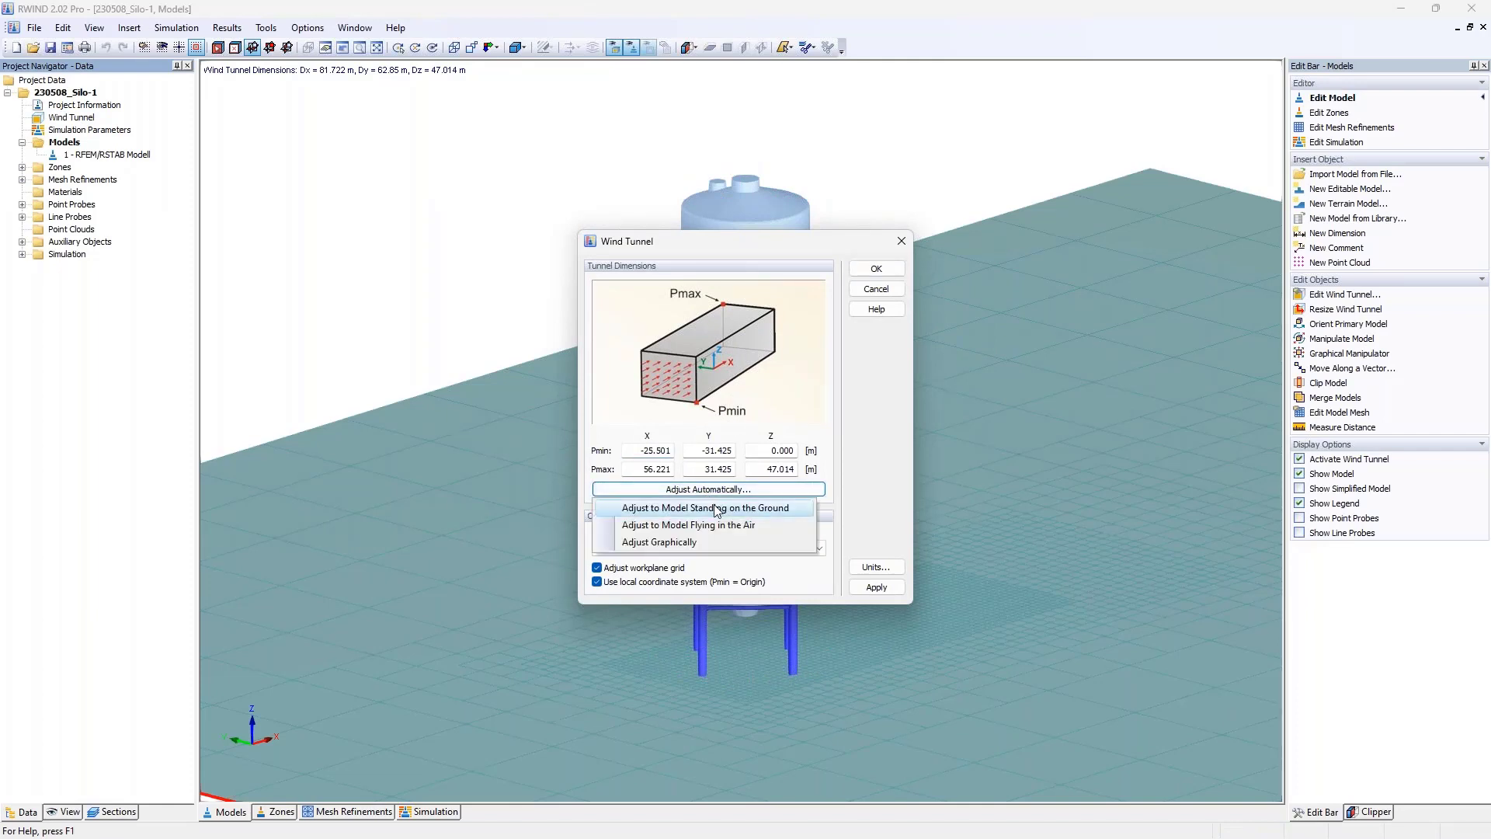
pyautogui.click(715, 508)
pyautogui.click(721, 489)
pyautogui.click(785, 401)
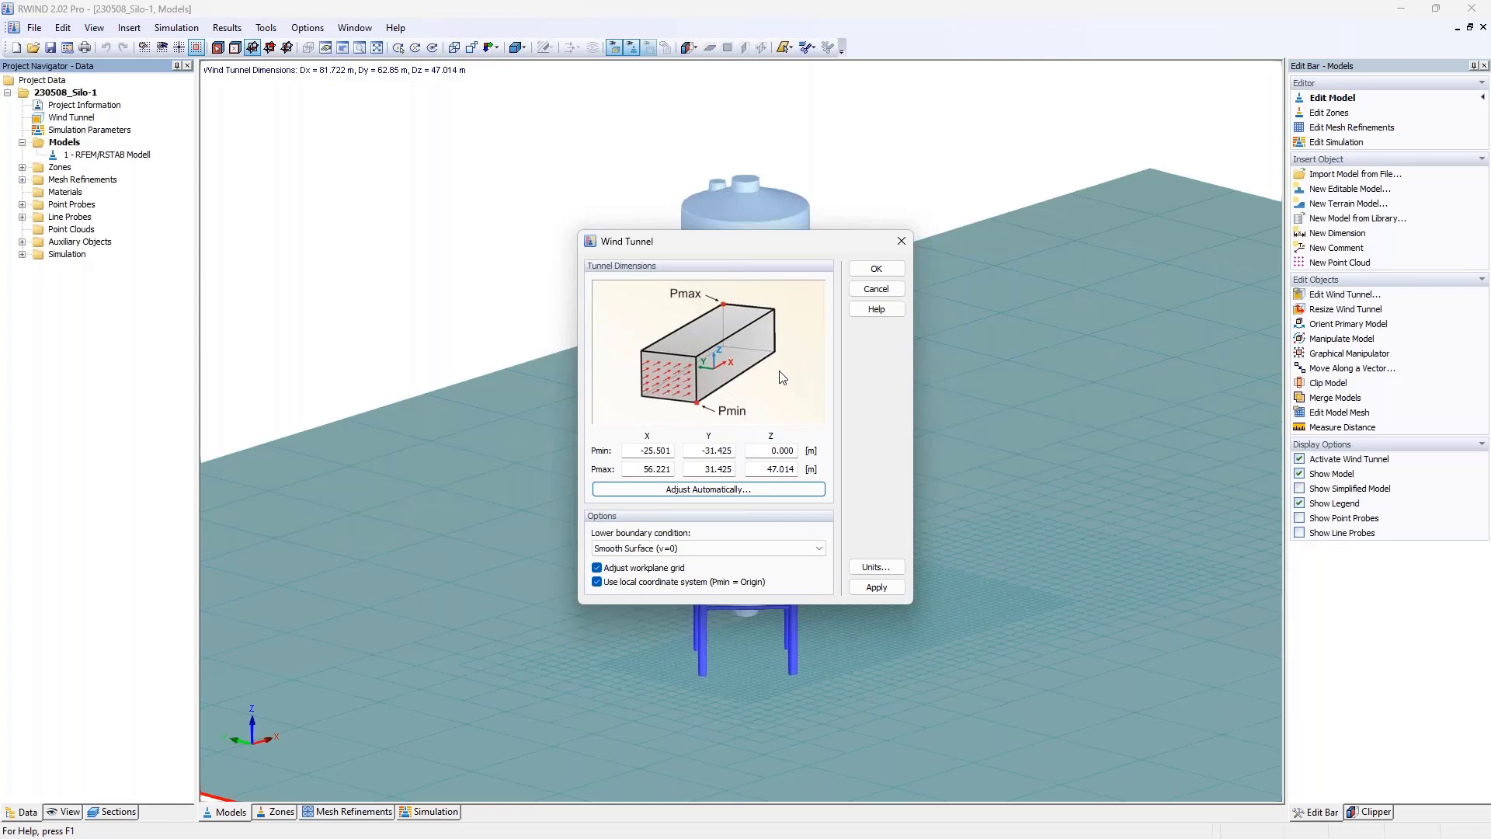
pyautogui.moveTo(778, 239); pyautogui.dragTo(444, 221)
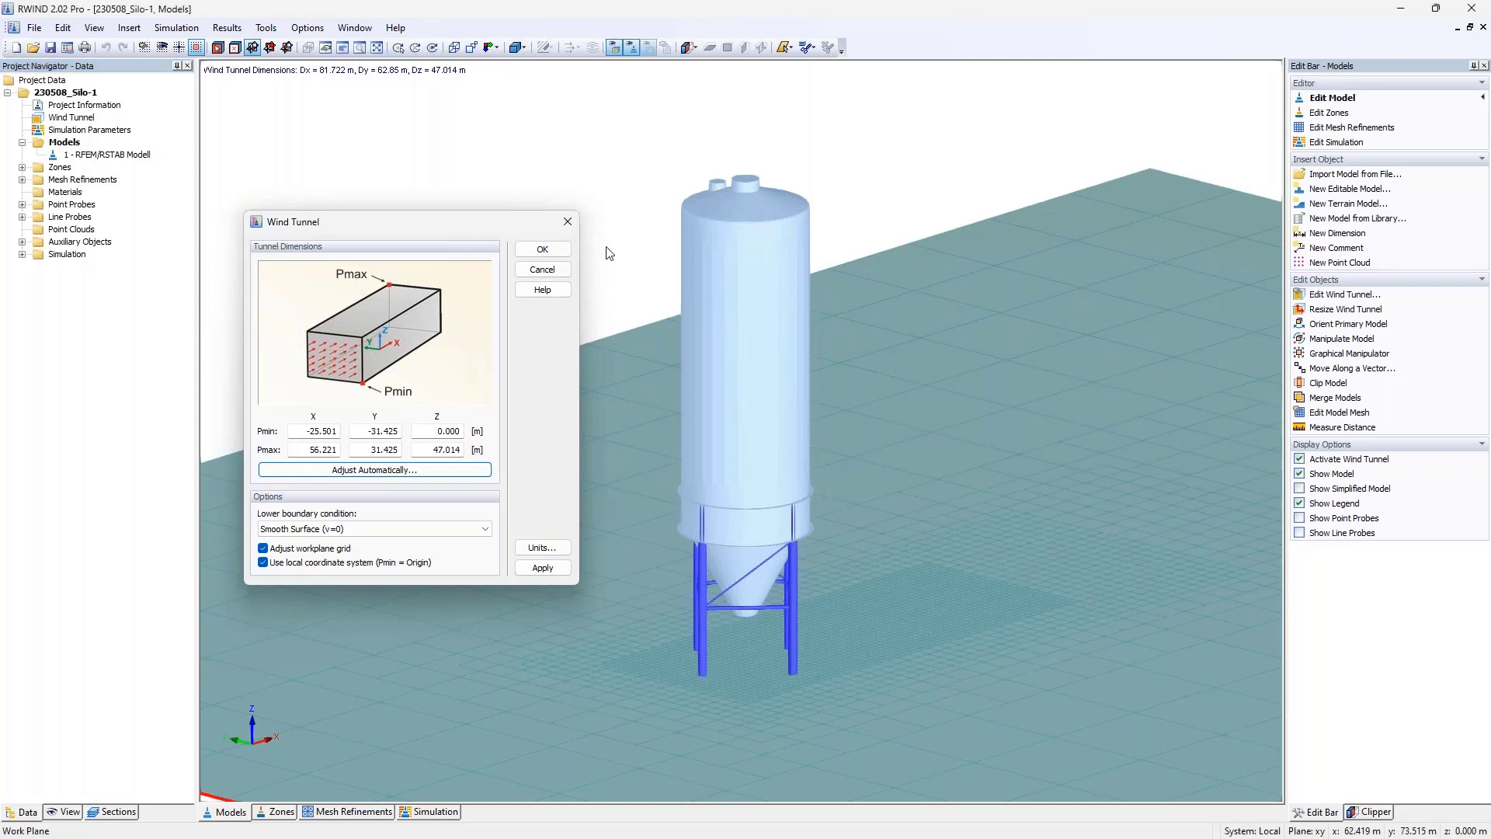
pyautogui.click(567, 223)
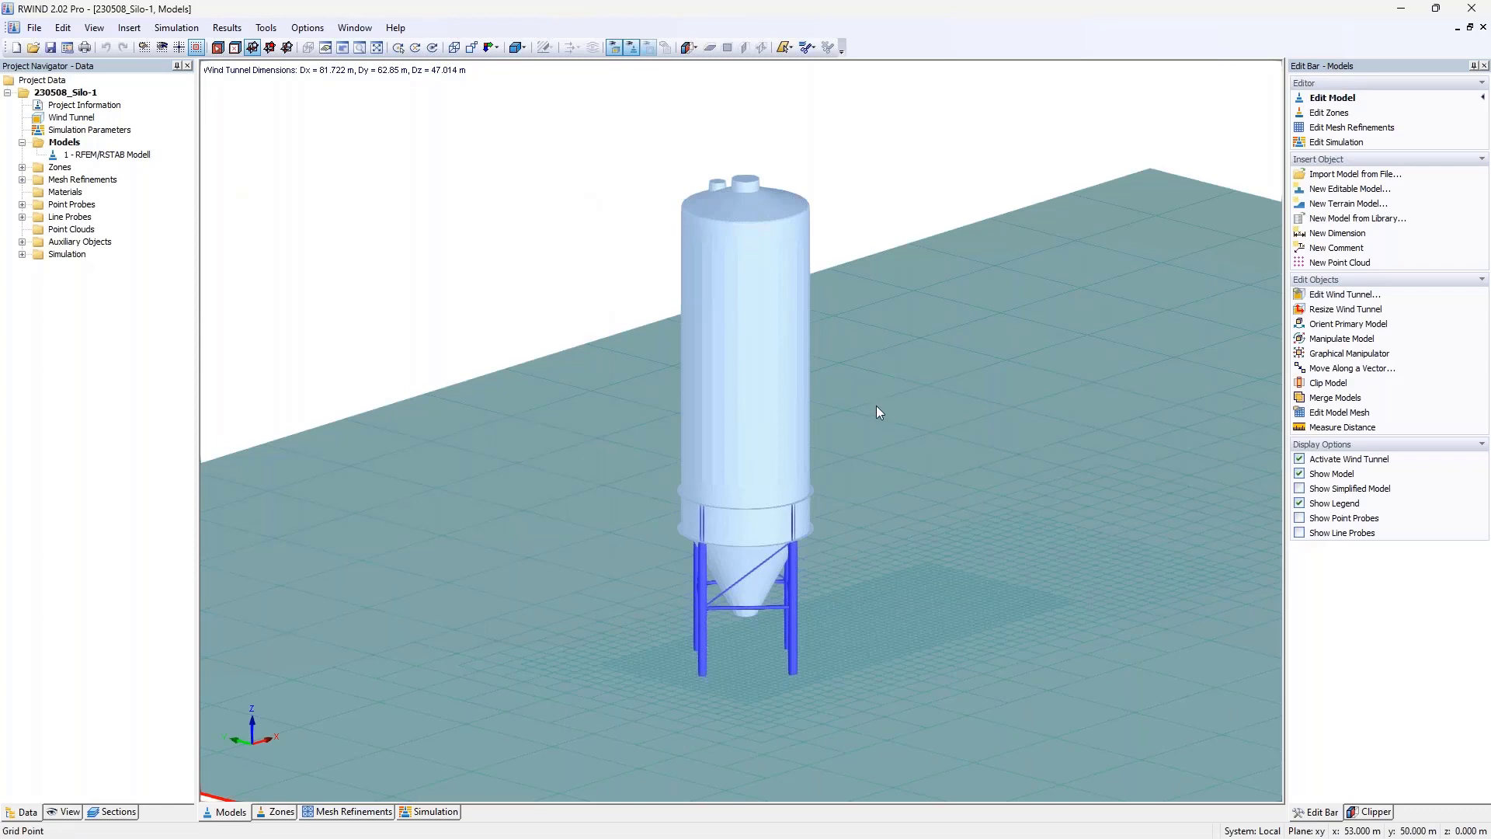
# - Check the inlet velocity in the simulation parameters and show the wind speed profile as relative values
pyautogui.doubleClick(89, 130)
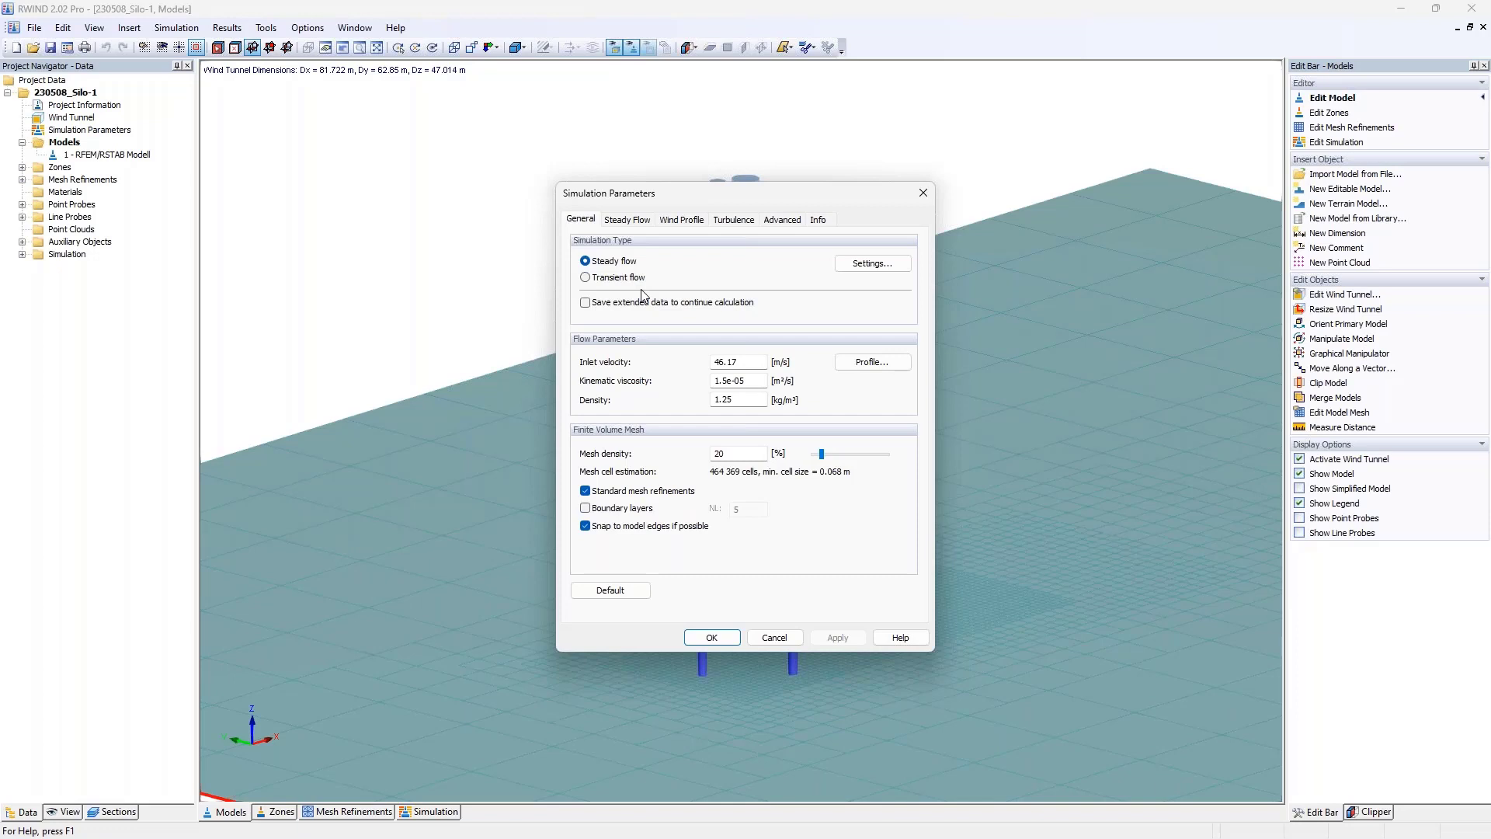
pyautogui.doubleClick(736, 361)
pyautogui.click(664, 219)
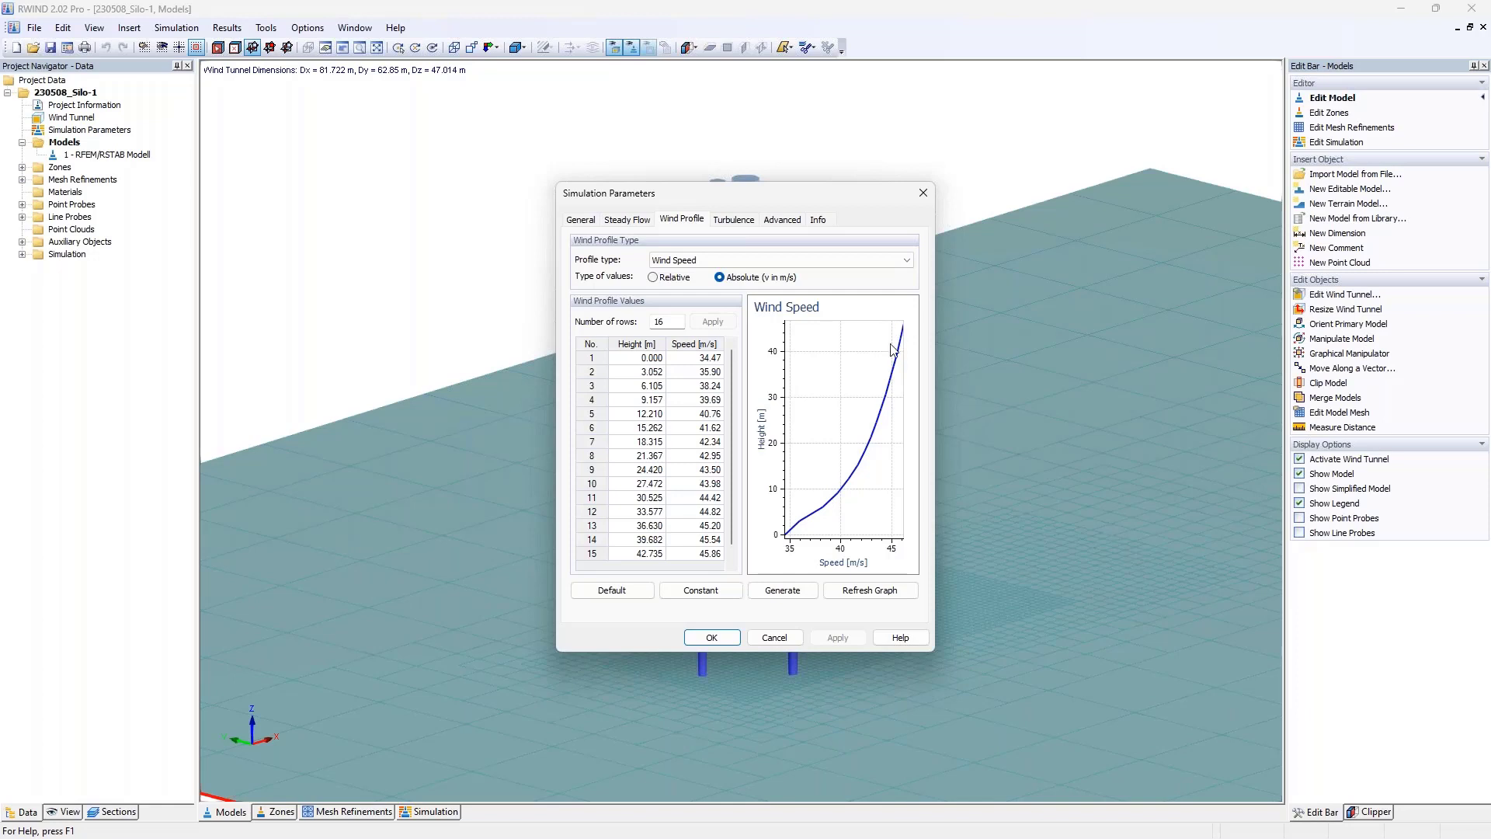
pyautogui.click(653, 277)
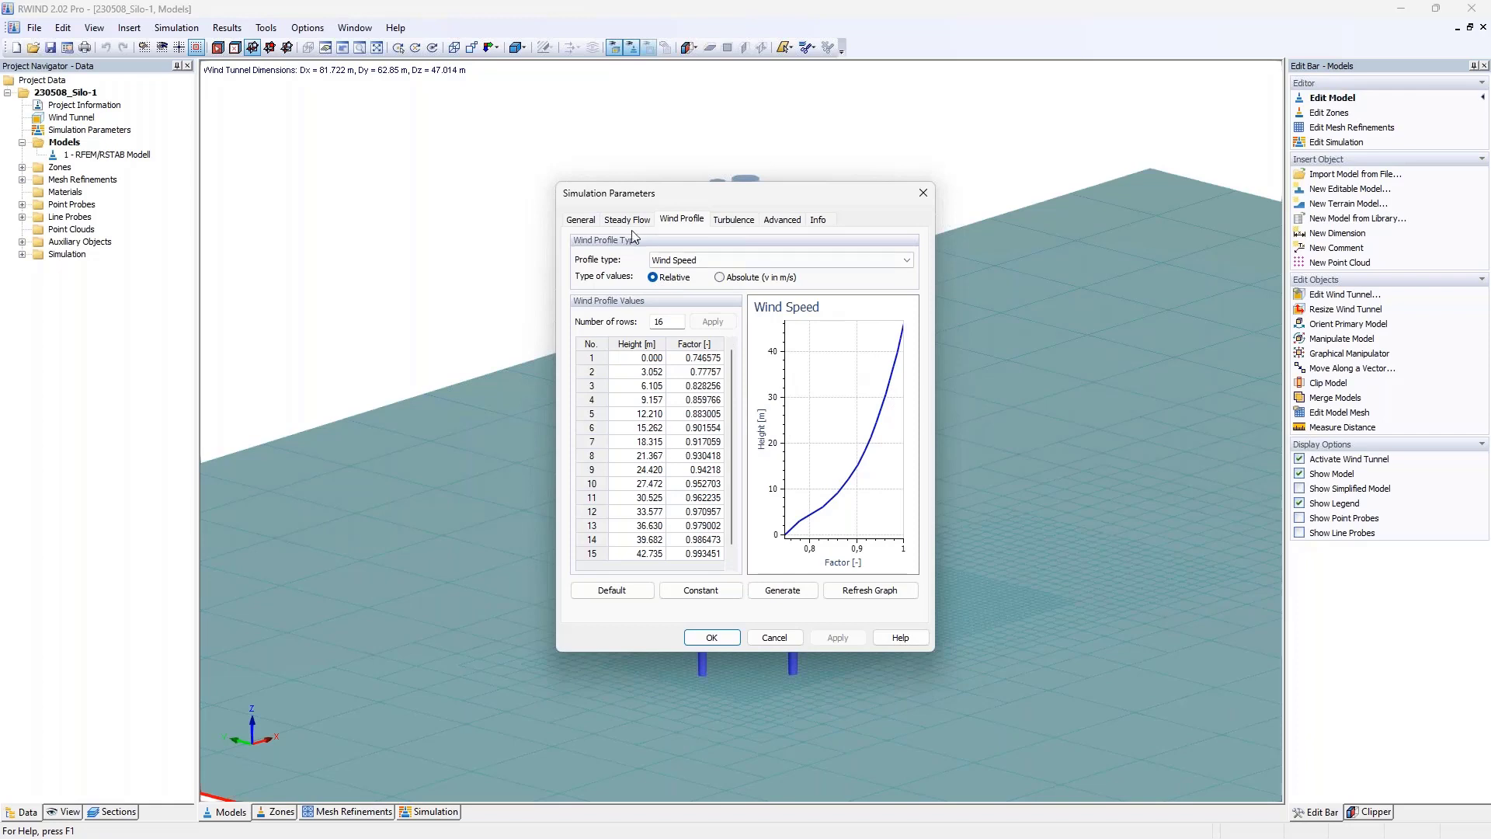
pyautogui.moveTo(701, 360); pyautogui.dragTo(708, 514)
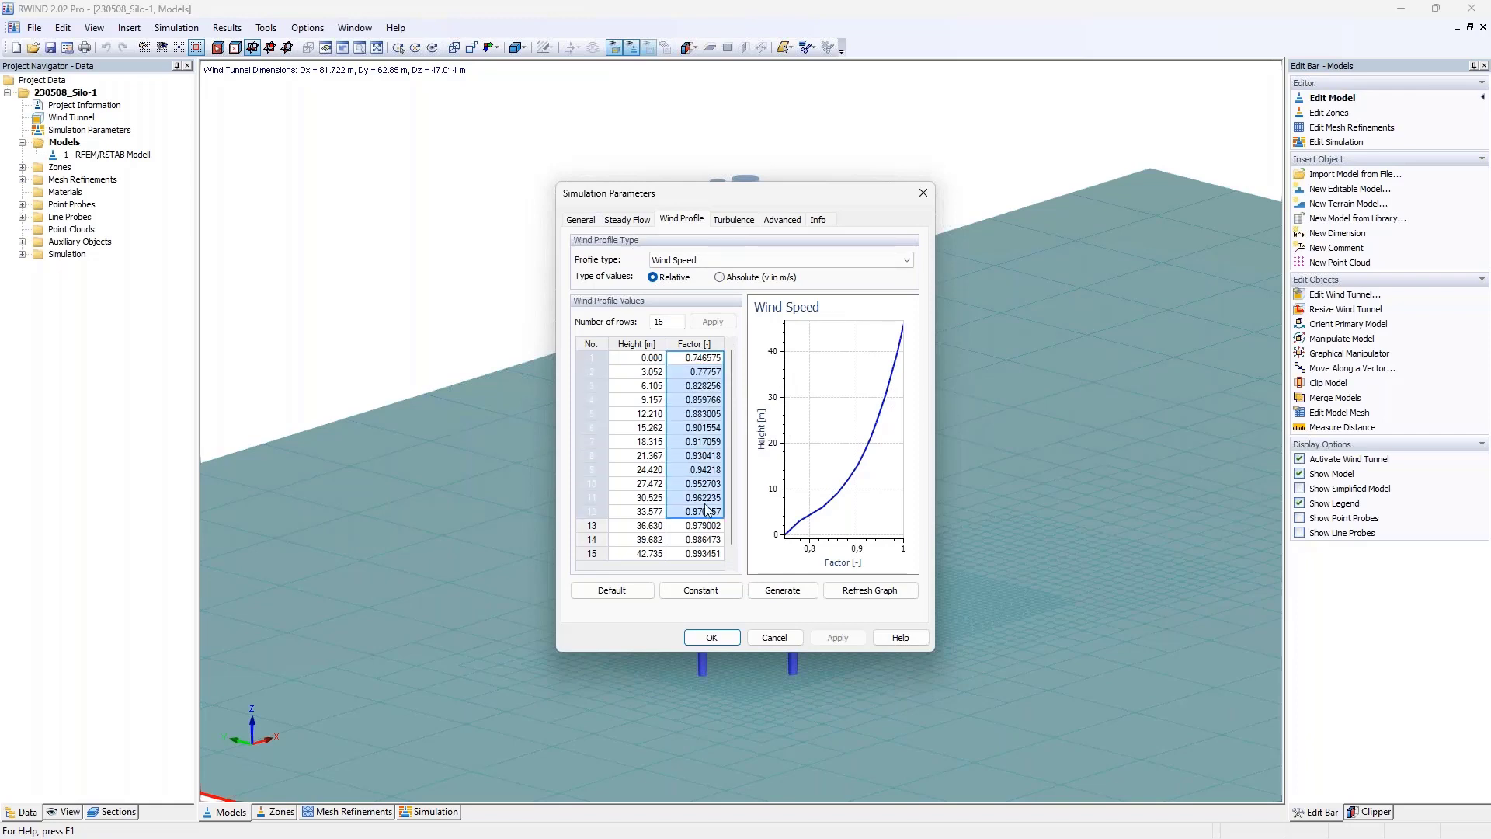
# - Compare the inlet velocity in the general flow parameters with the relative wind speed factors over the height
pyautogui.click(581, 220)
pyautogui.doubleClick(740, 361)
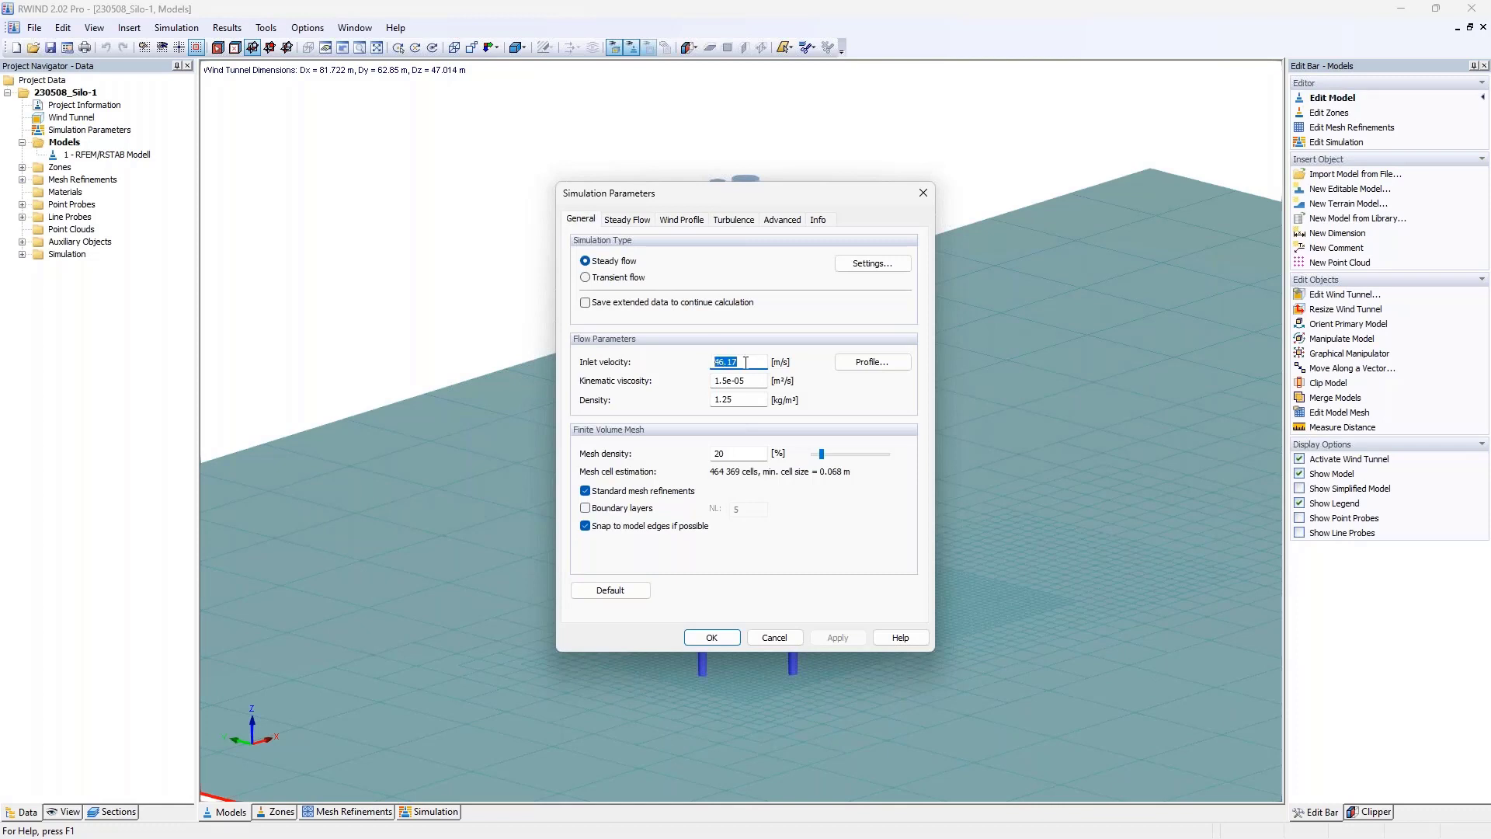
pyautogui.click(682, 220)
pyautogui.moveTo(715, 360); pyautogui.dragTo(706, 498)
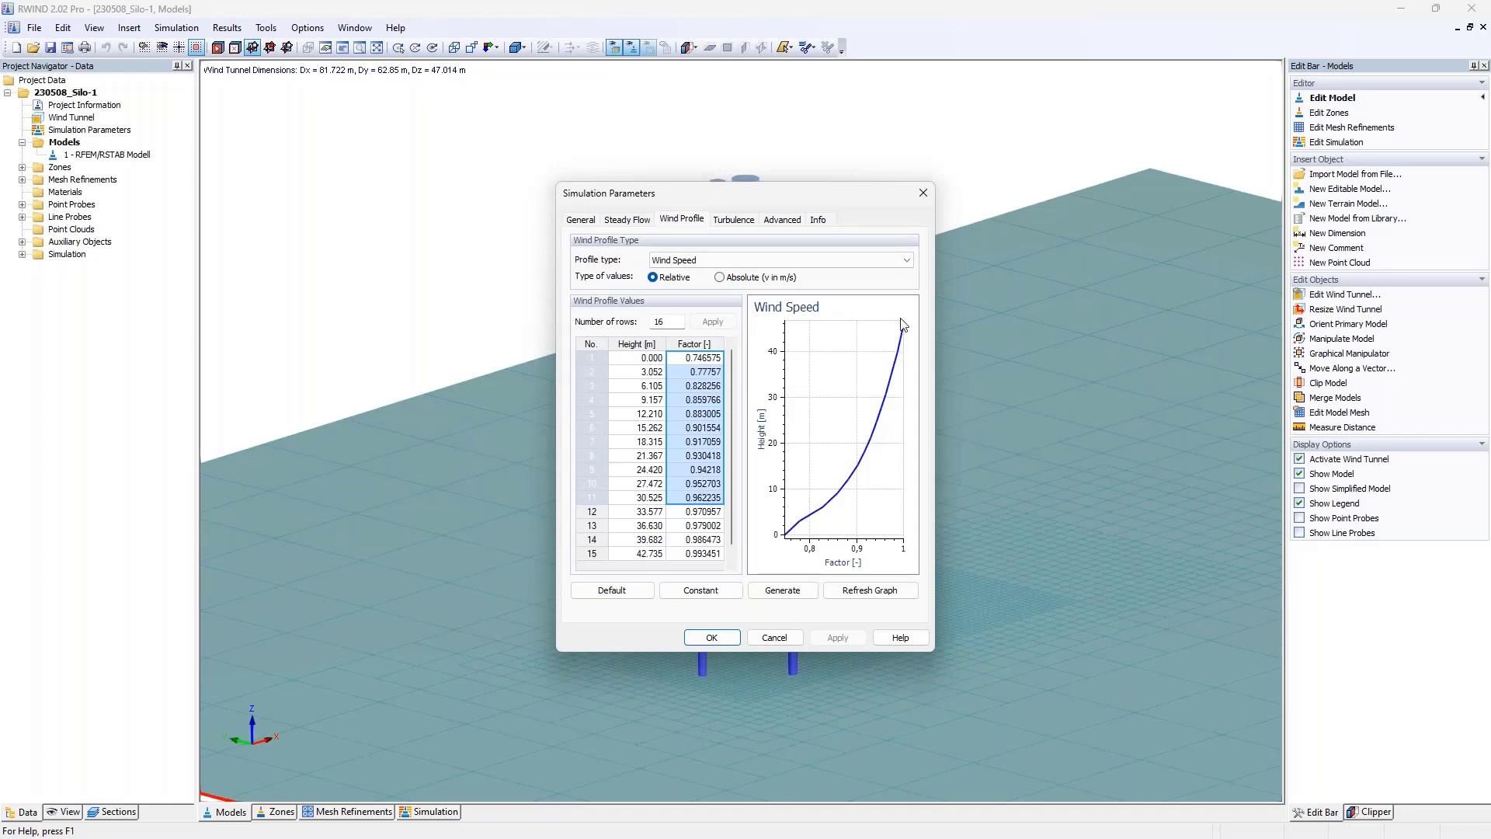
pyautogui.click(585, 227)
pyautogui.doubleClick(716, 361)
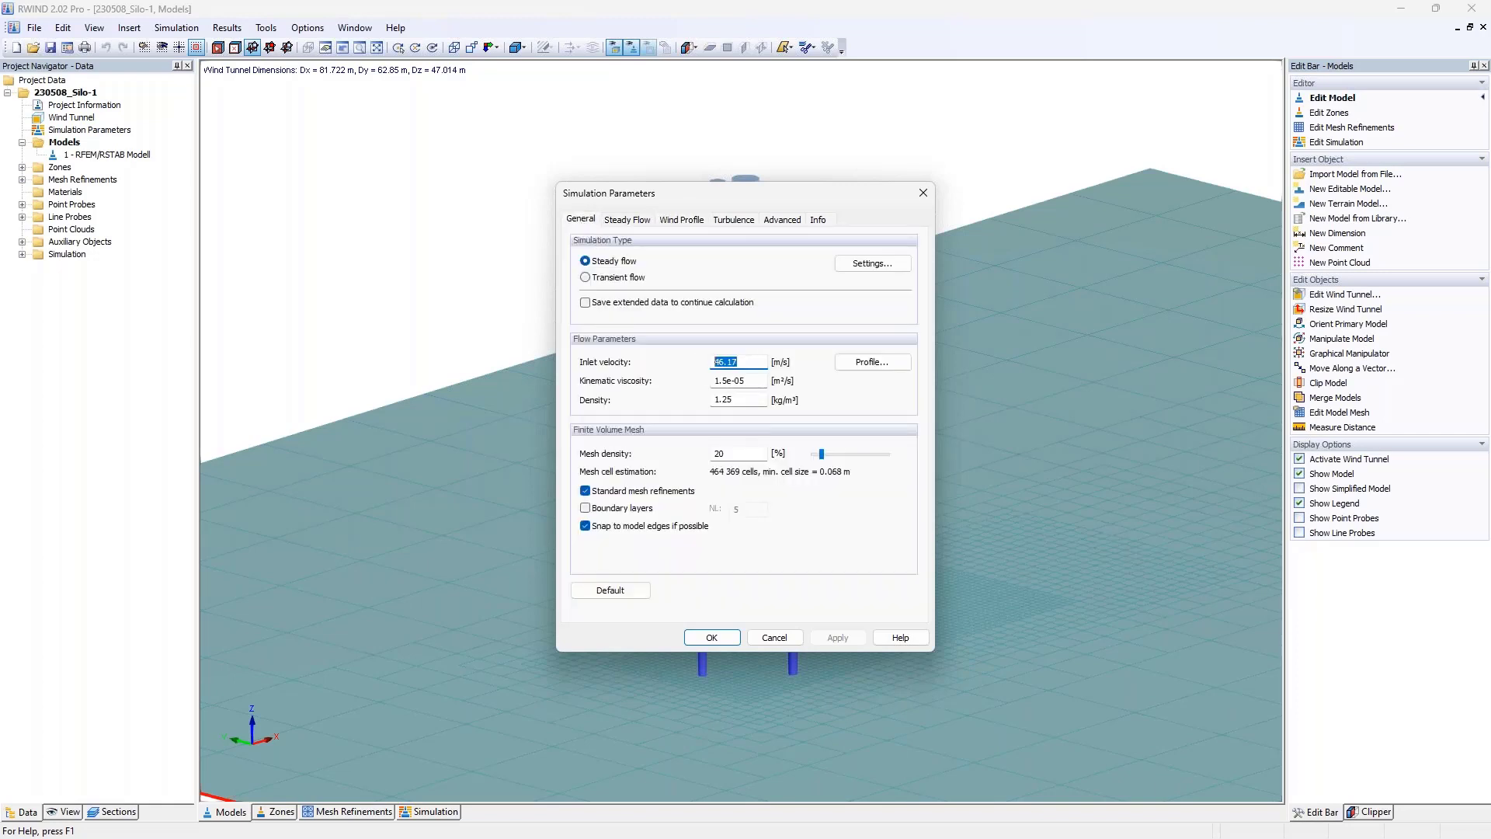
pyautogui.click(688, 221)
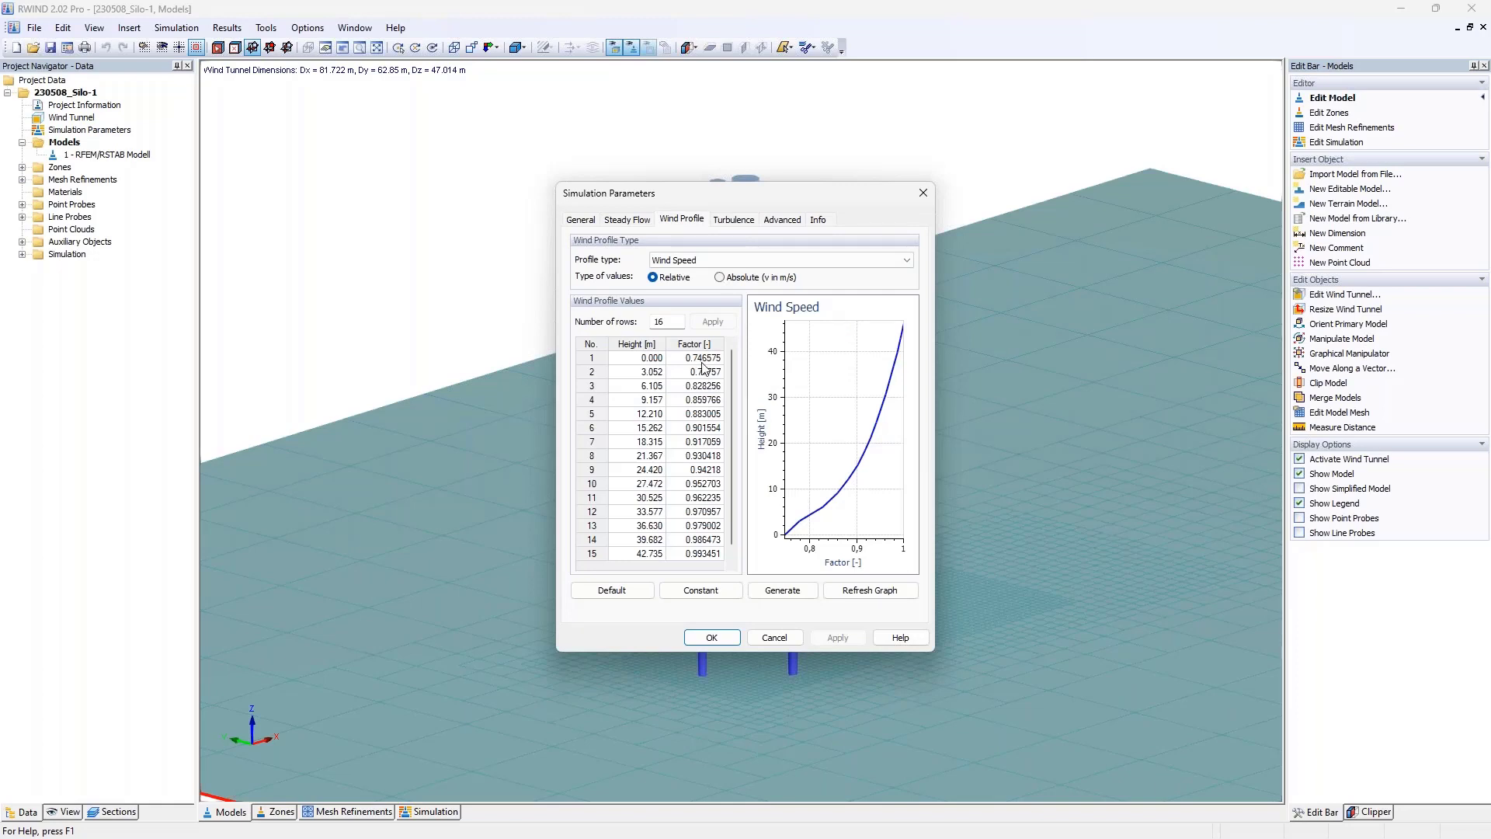
# - Show the Turbulence Intensity profile type and check the steady flow turbulence intensity in the turbulence settings
pyautogui.click(693, 262)
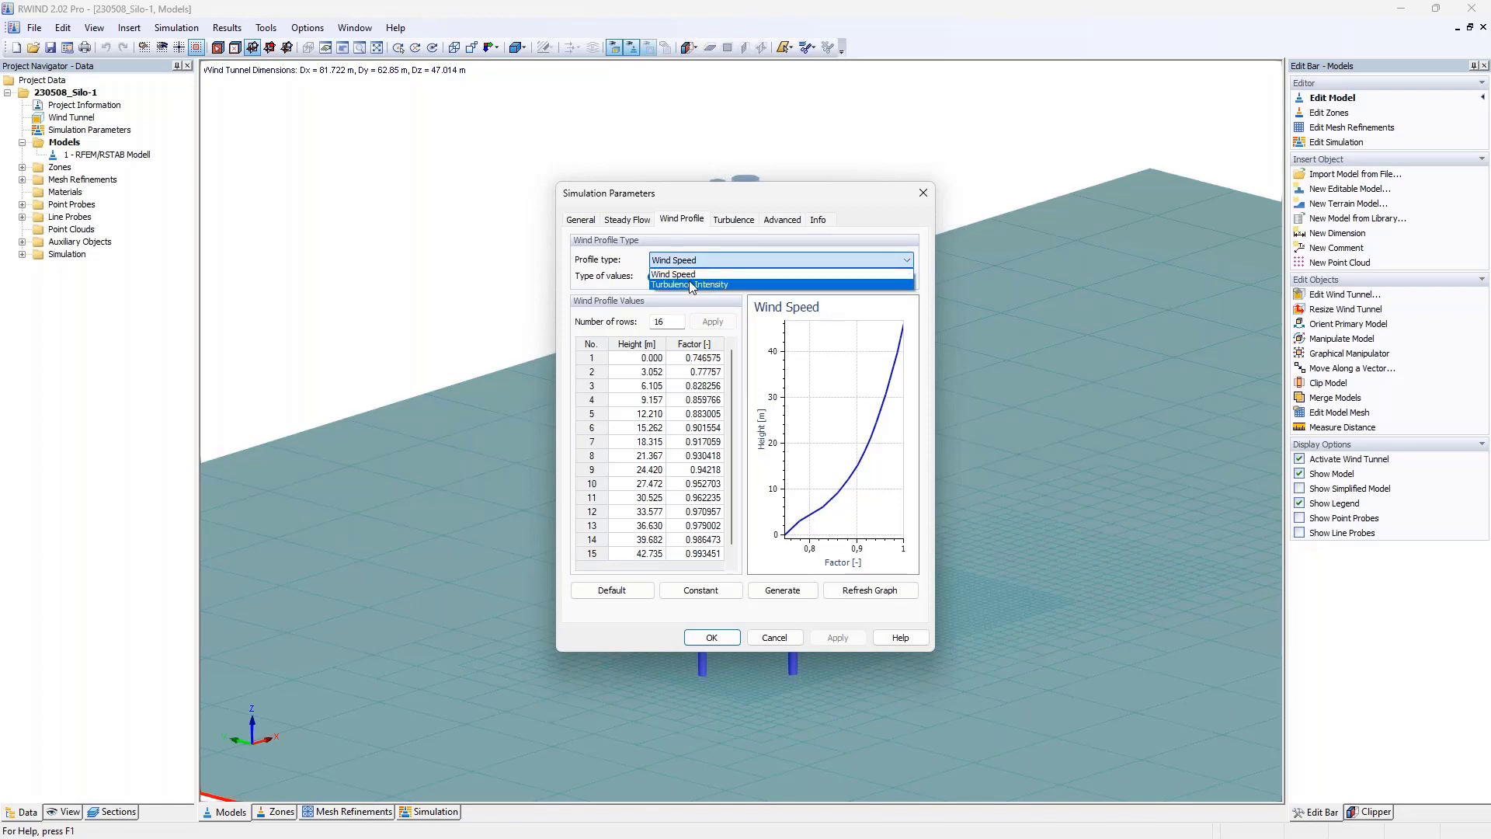
pyautogui.click(693, 285)
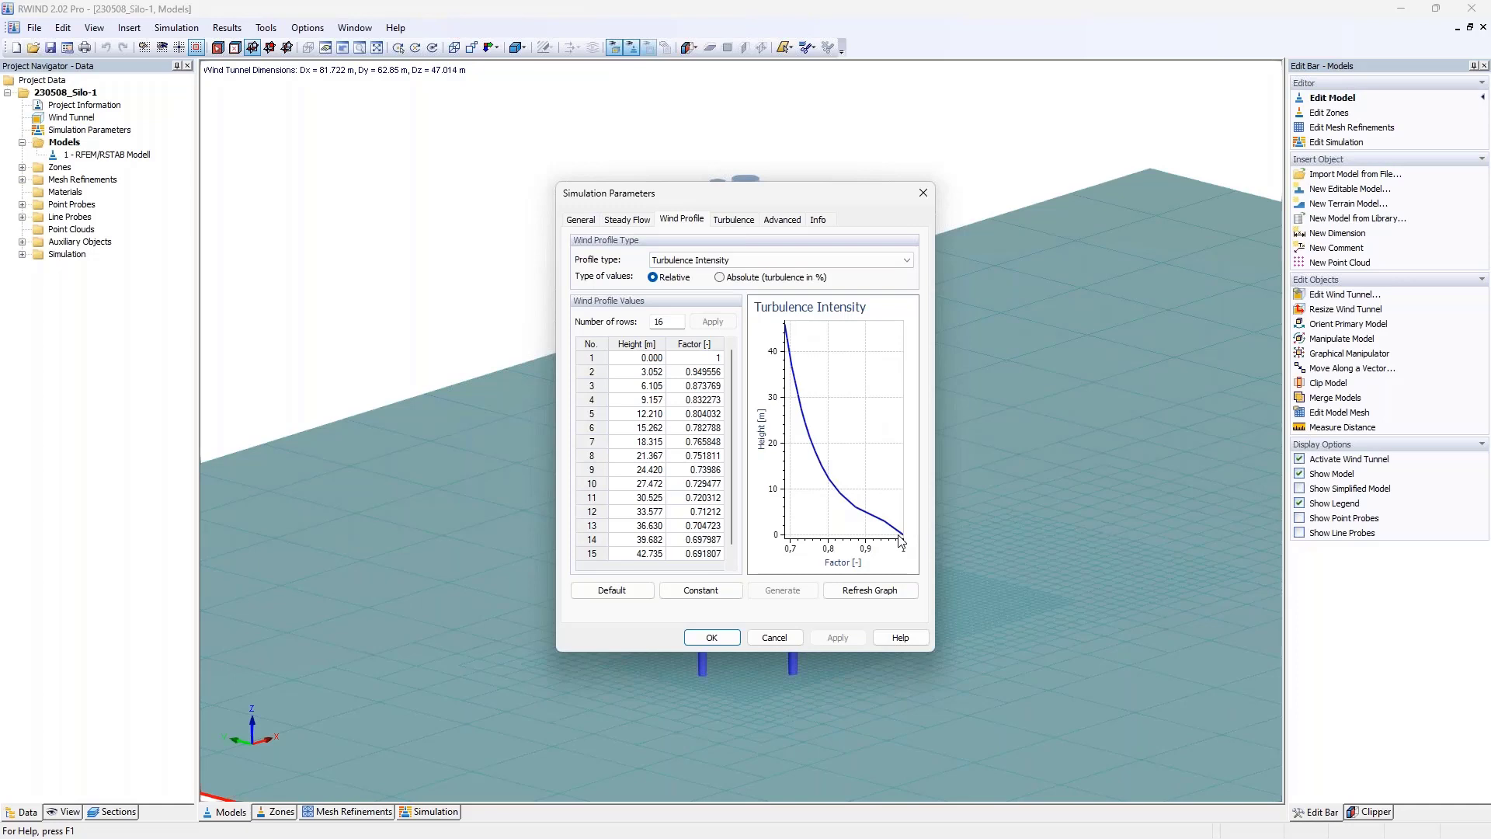
pyautogui.click(733, 219)
pyautogui.doubleClick(767, 323)
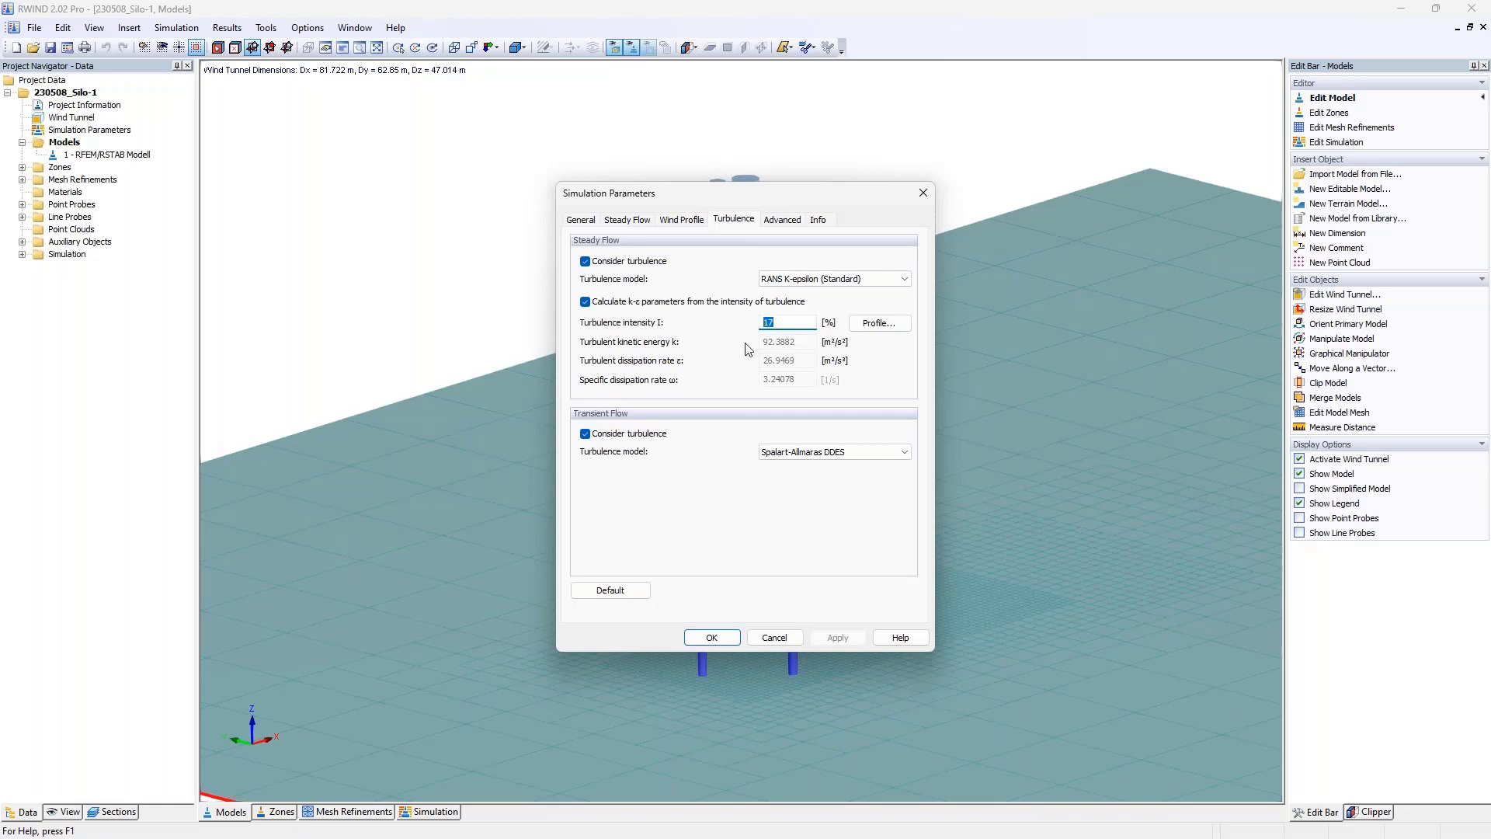
# - Show the turbulence intensity profile as absolute values in percent, and return to the turbulence model settings
pyautogui.click(681, 219)
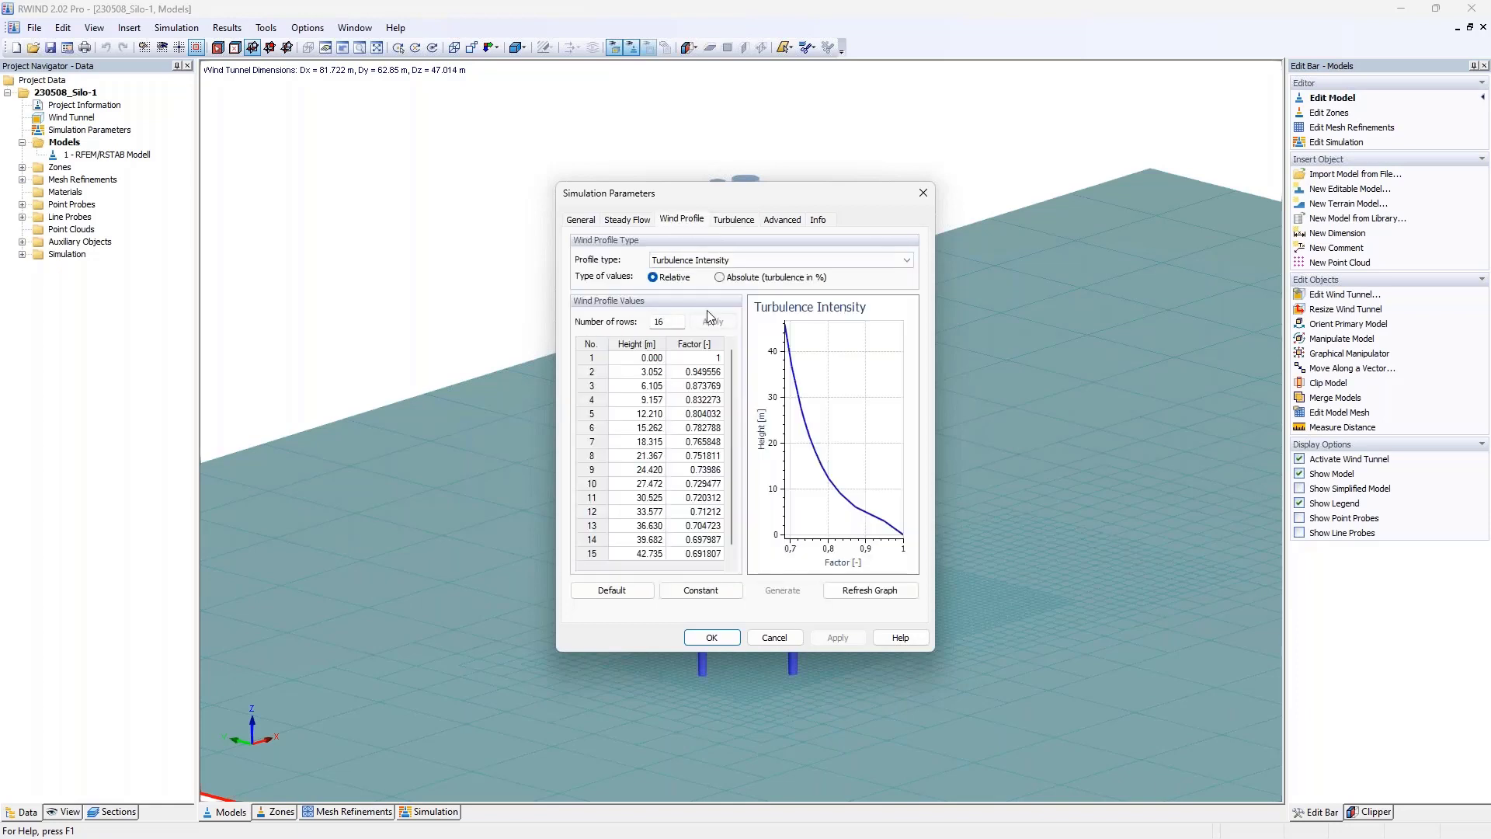
pyautogui.moveTo(715, 358); pyautogui.dragTo(707, 532)
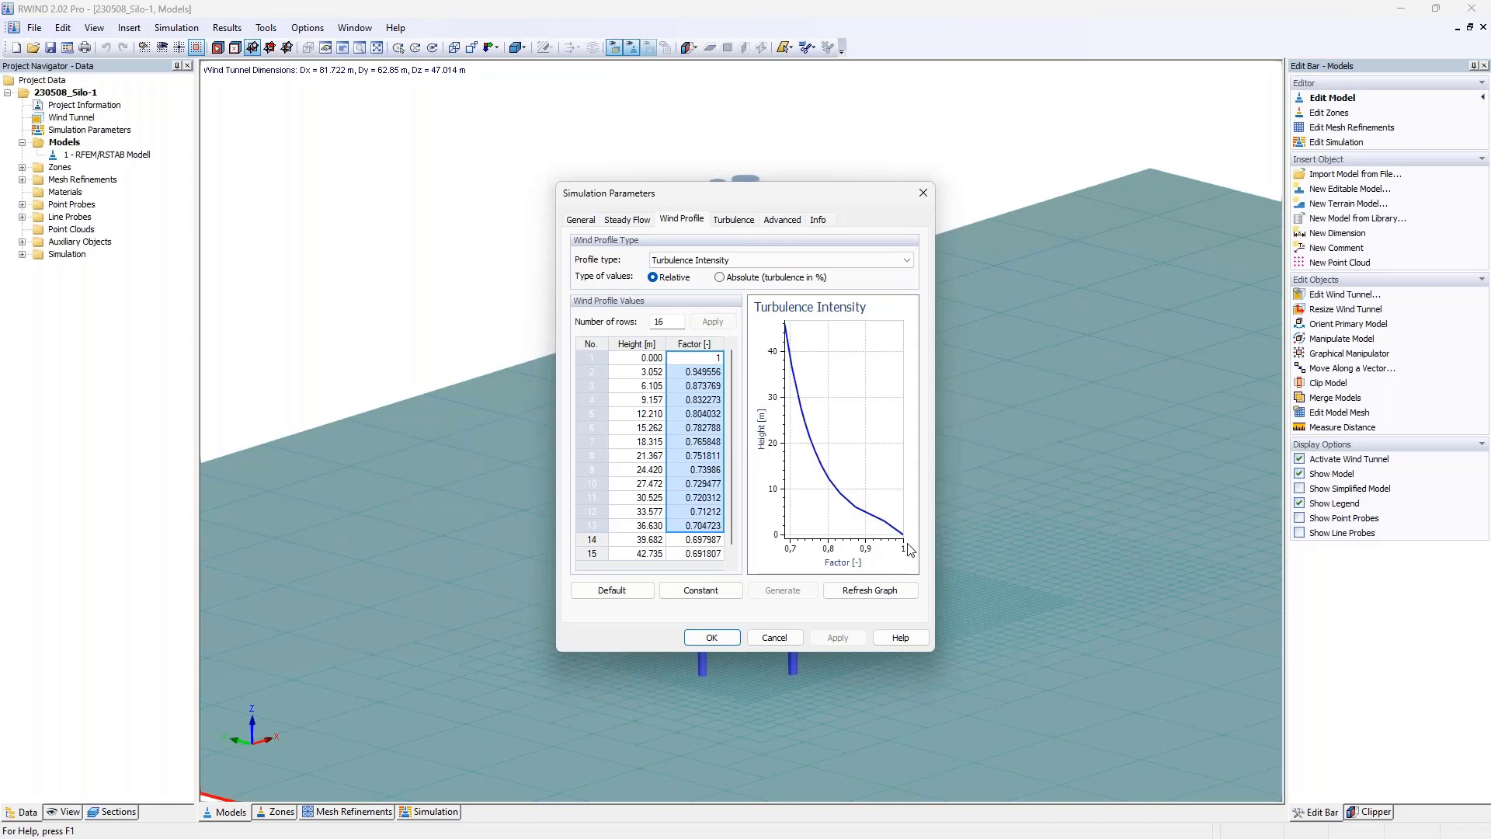
pyautogui.click(721, 278)
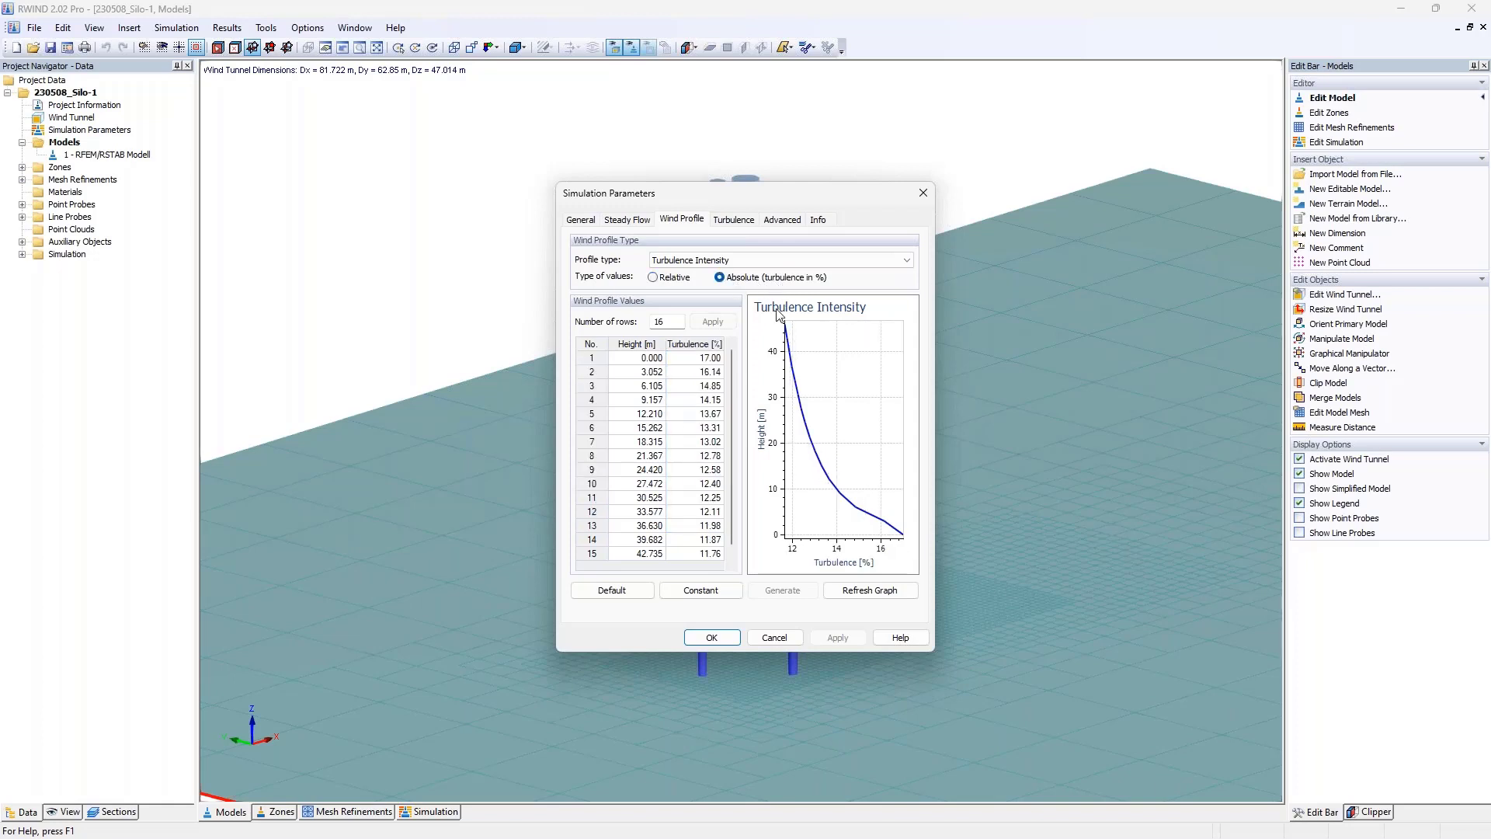
pyautogui.click(732, 220)
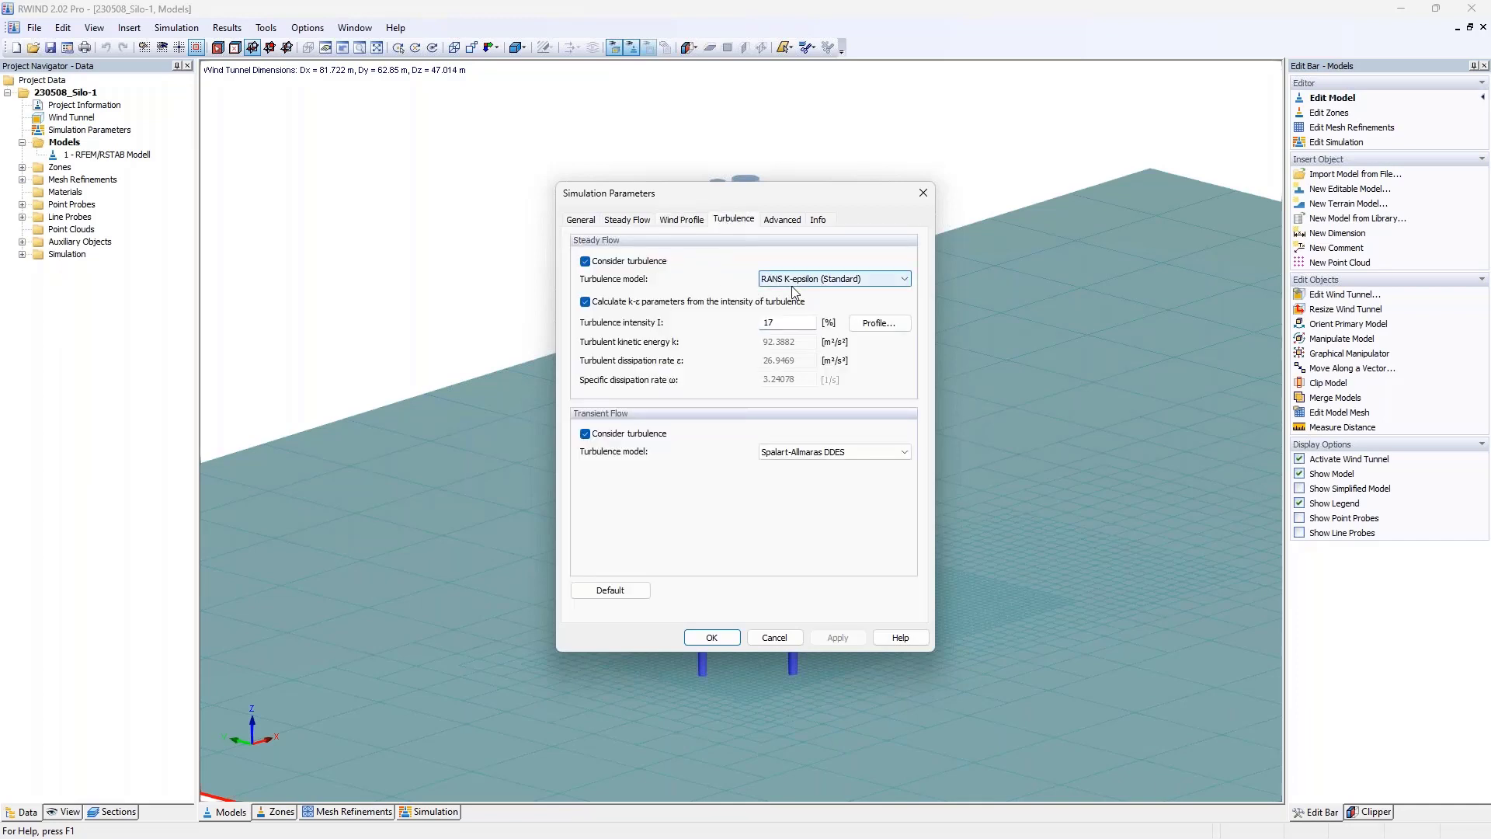
# - Review the advanced simulation settings, and check the drag force sums and CPU time in the simulation information
pyautogui.click(782, 220)
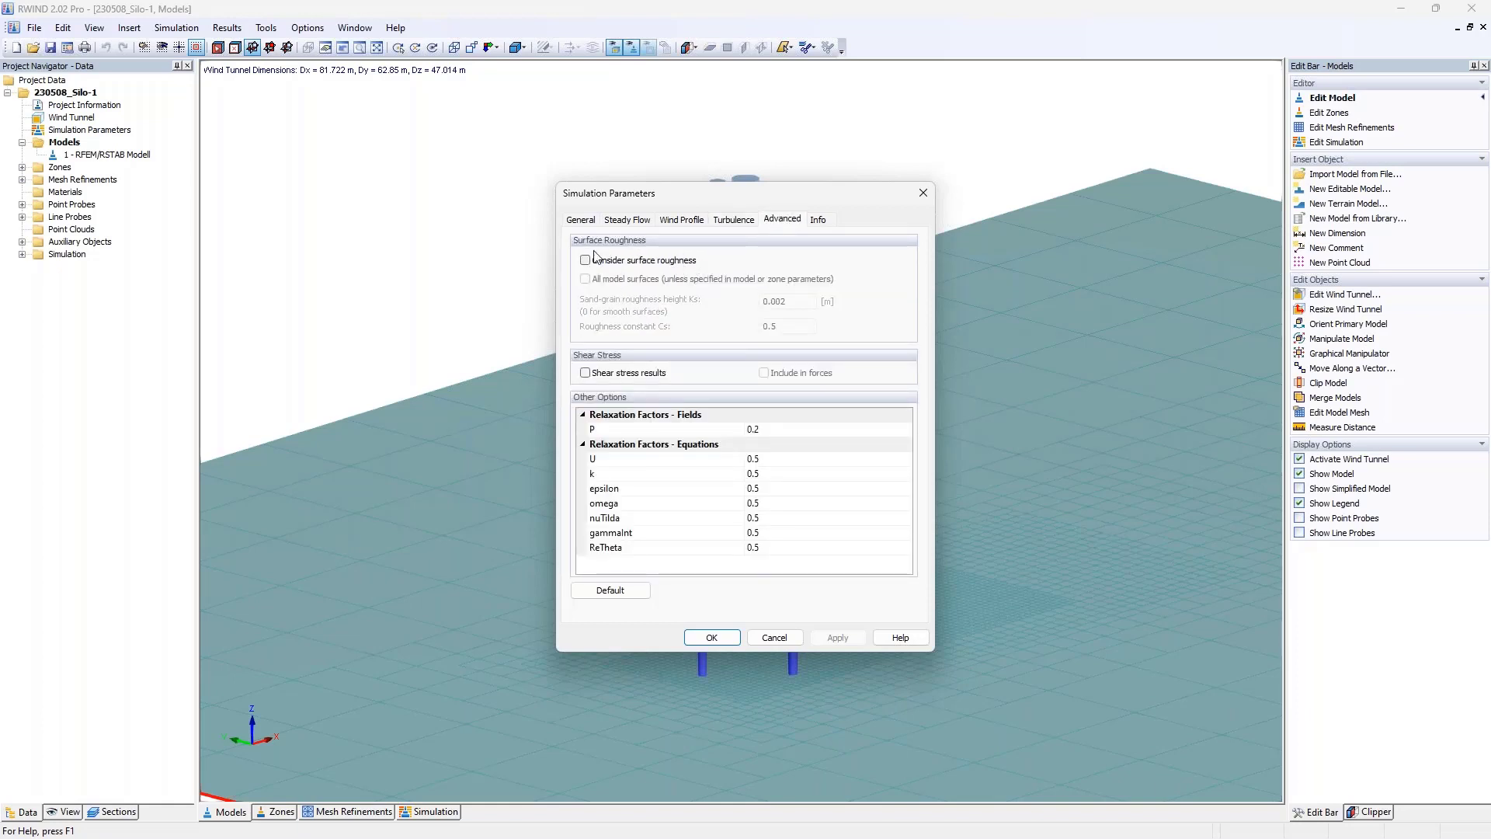
pyautogui.click(820, 224)
pyautogui.moveTo(668, 454); pyautogui.dragTo(537, 351)
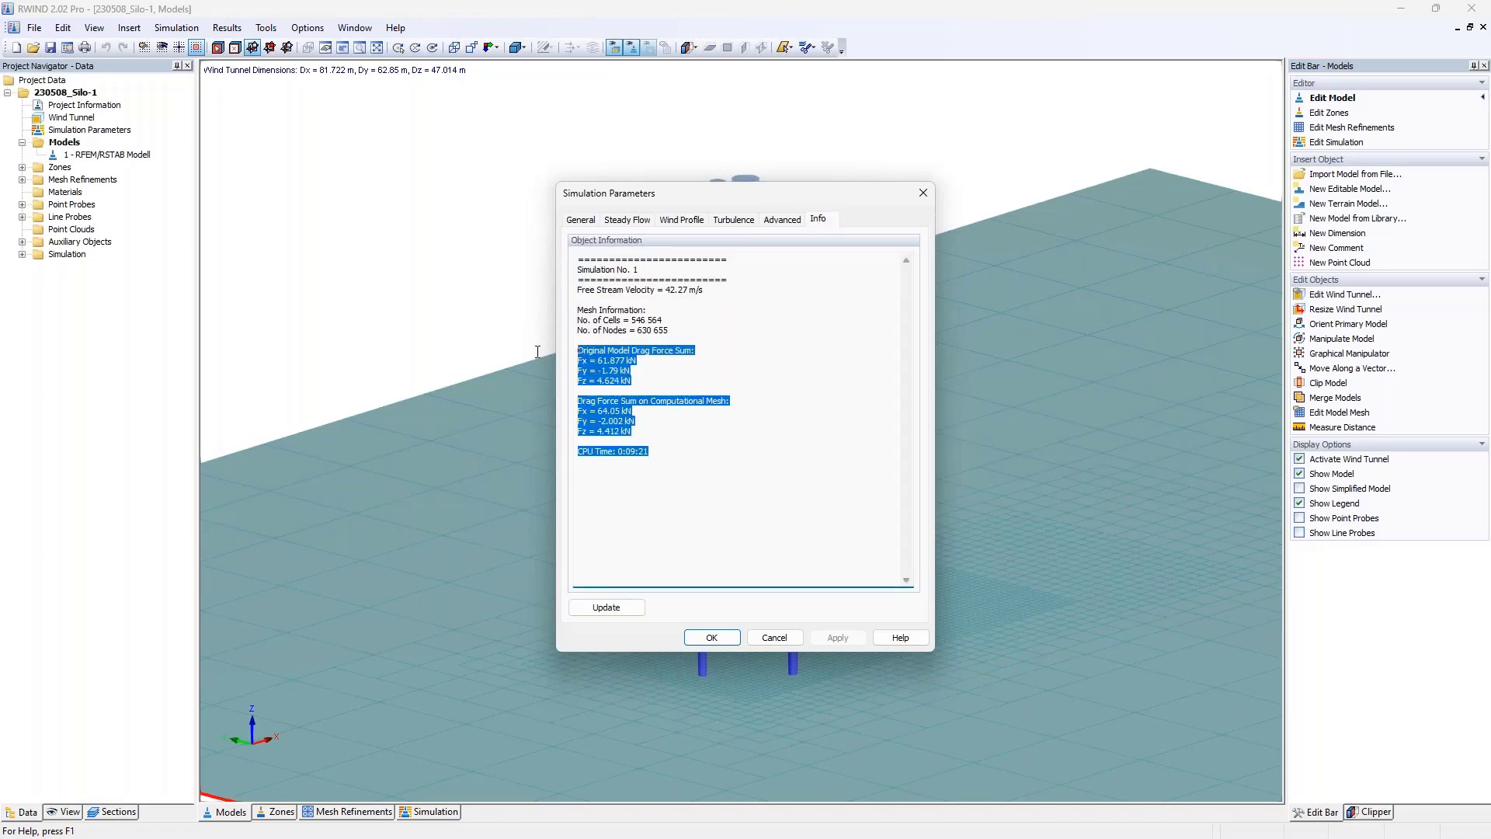
pyautogui.click(678, 413)
pyautogui.moveTo(643, 454); pyautogui.dragTo(614, 453)
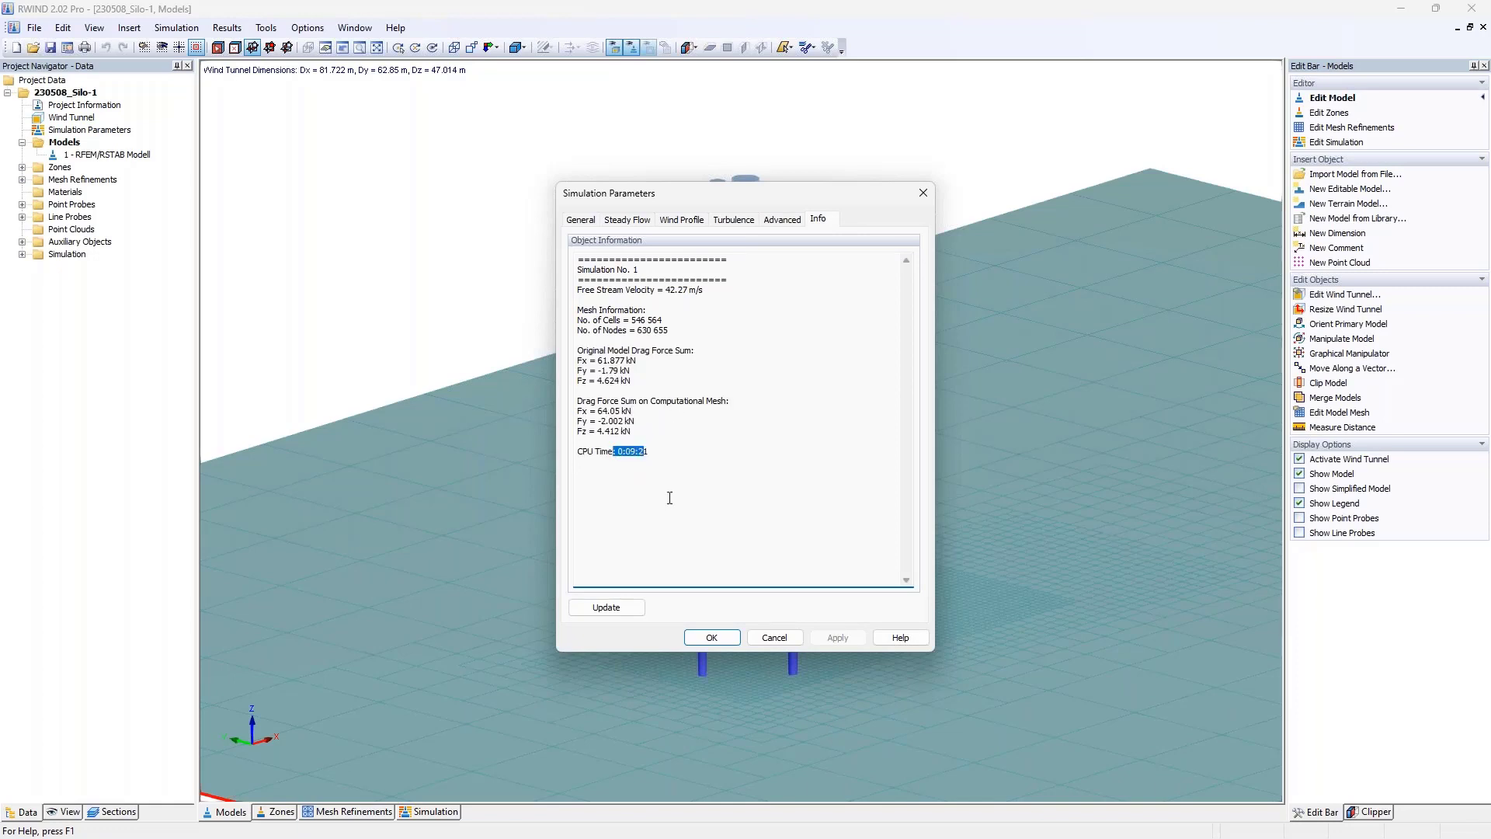
pyautogui.click(921, 192)
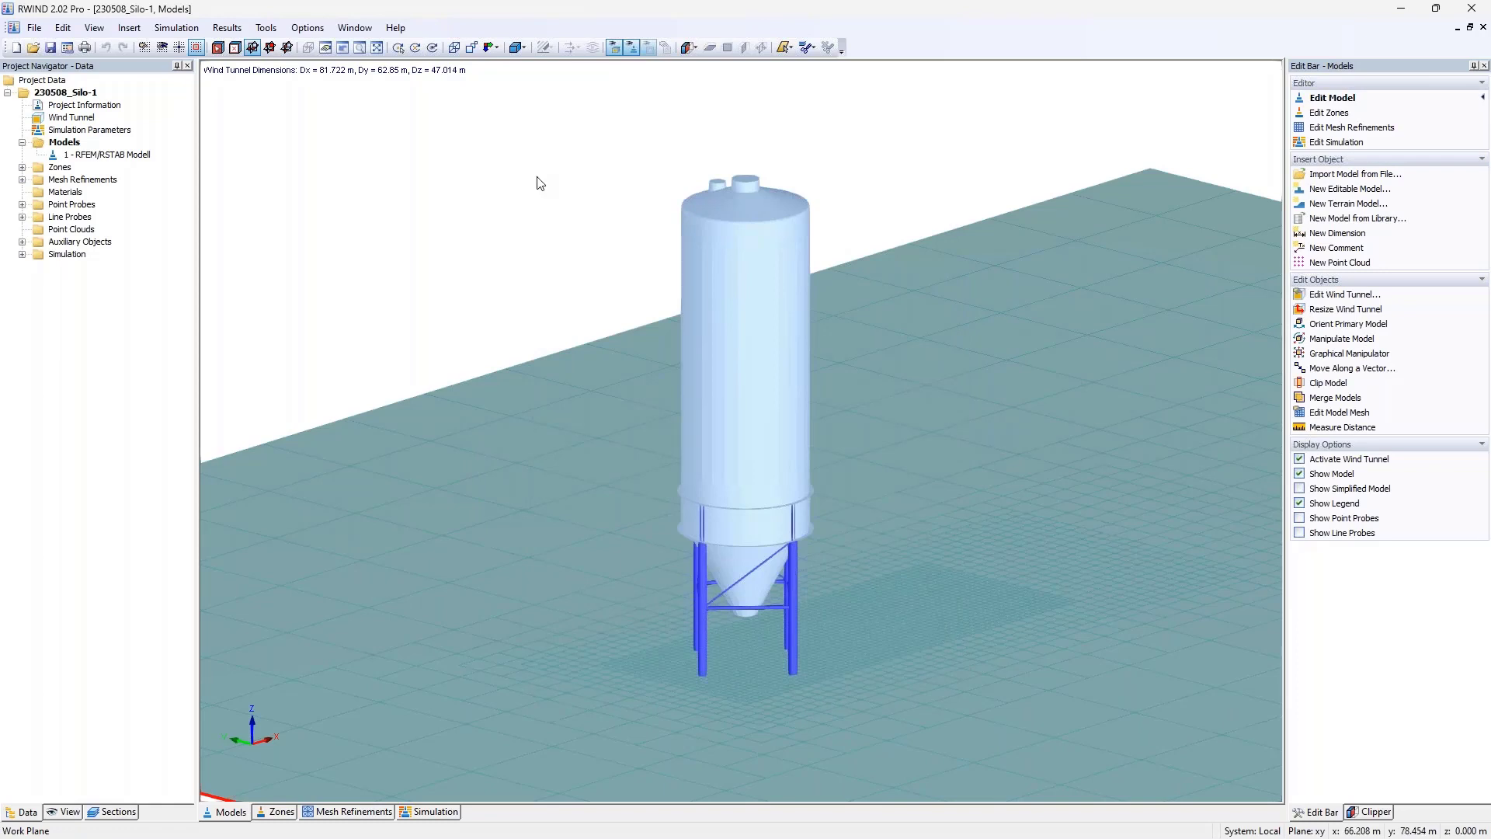
# - Check the number of cores used for parallel calculation in the program options
pyautogui.click(307, 28)
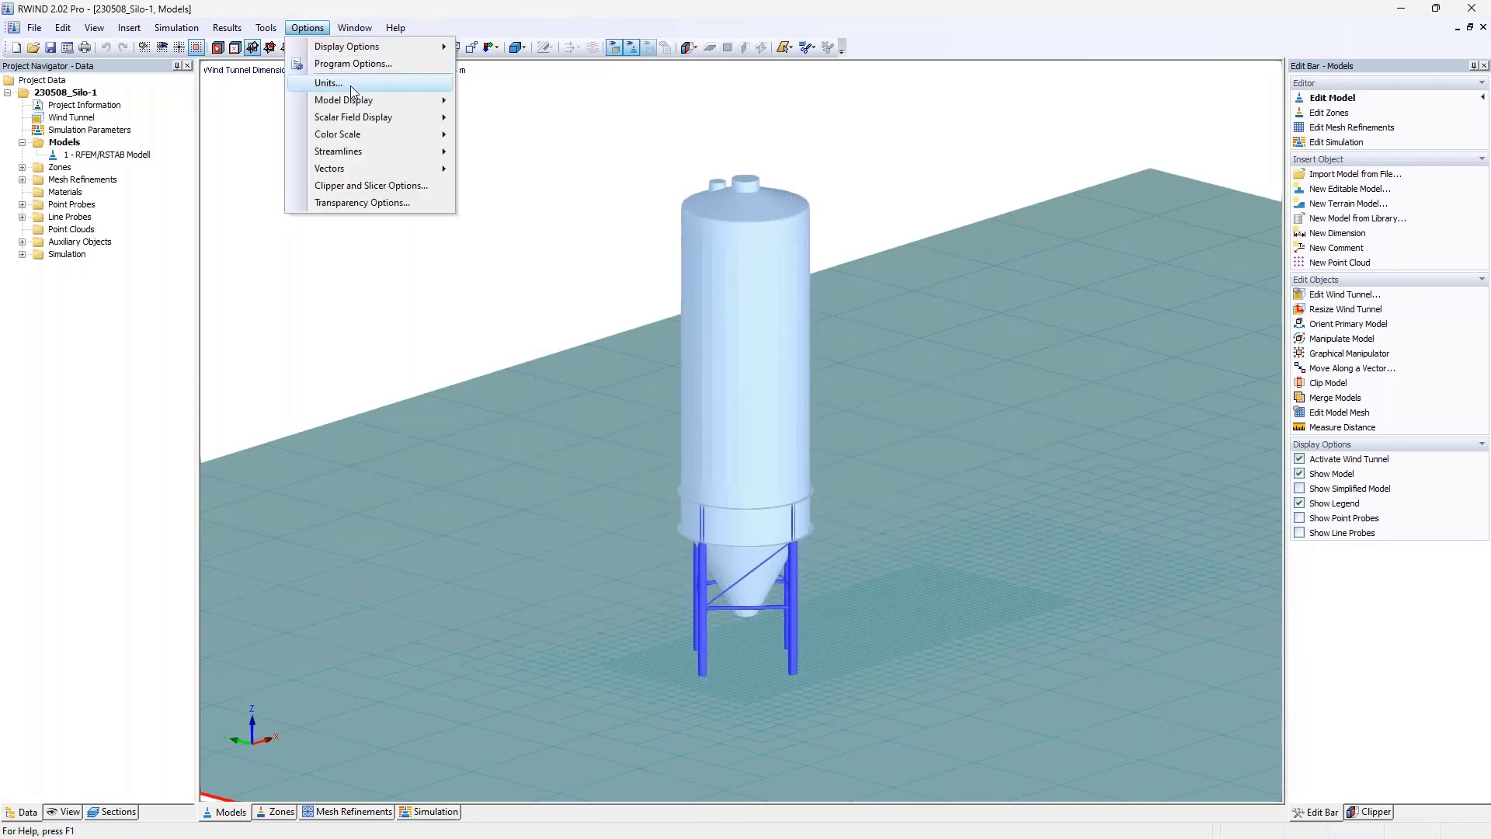
pyautogui.click(364, 66)
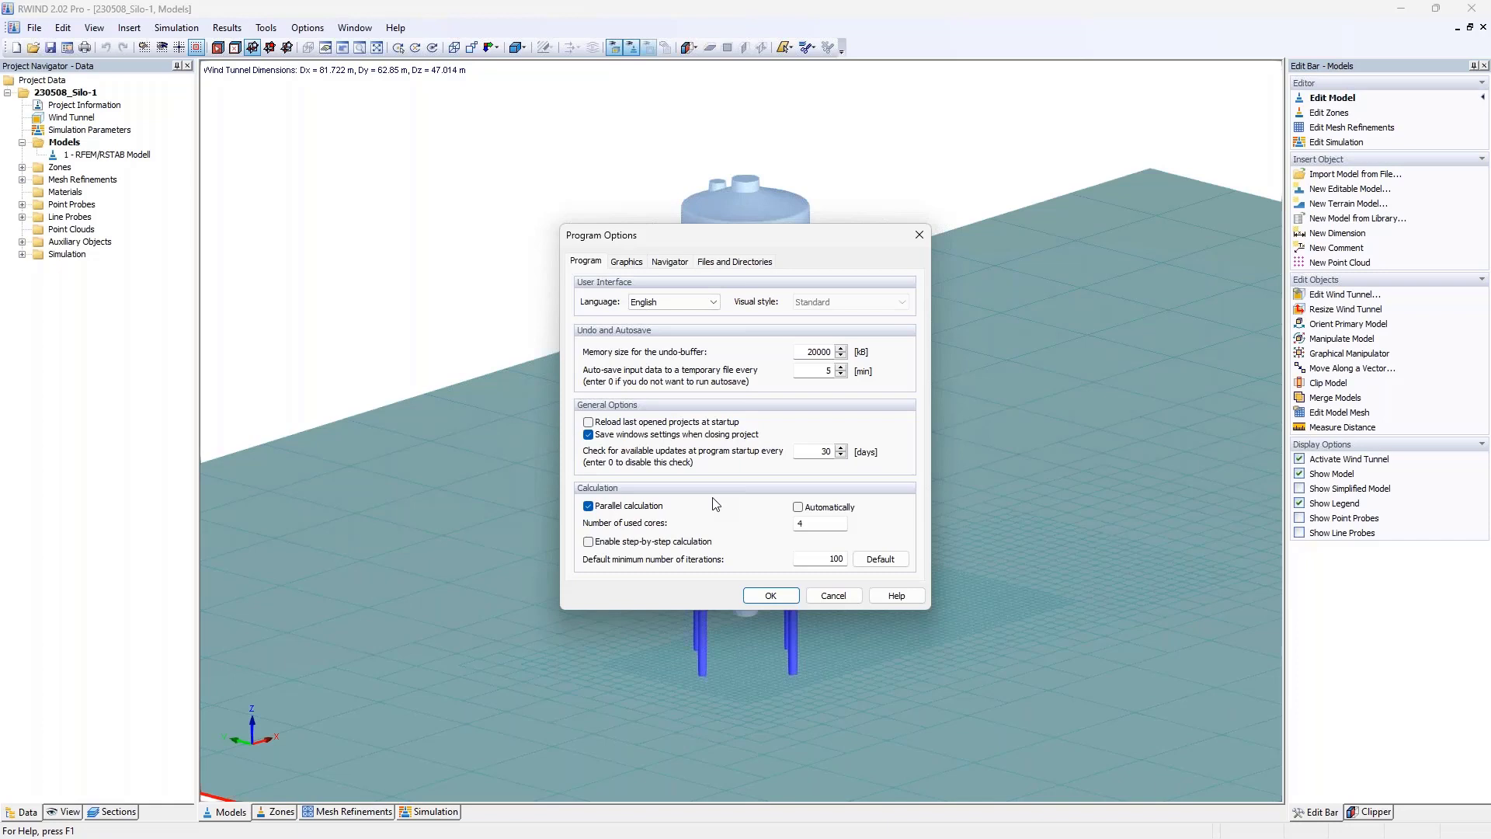
pyautogui.doubleClick(799, 522)
pyautogui.click(825, 525)
pyautogui.doubleClick(814, 528)
pyautogui.click(817, 526)
pyautogui.click(919, 240)
# - Delete all line probes and all point probes from the project
pyautogui.rightClick(74, 218)
pyautogui.click(137, 246)
pyautogui.click(765, 463)
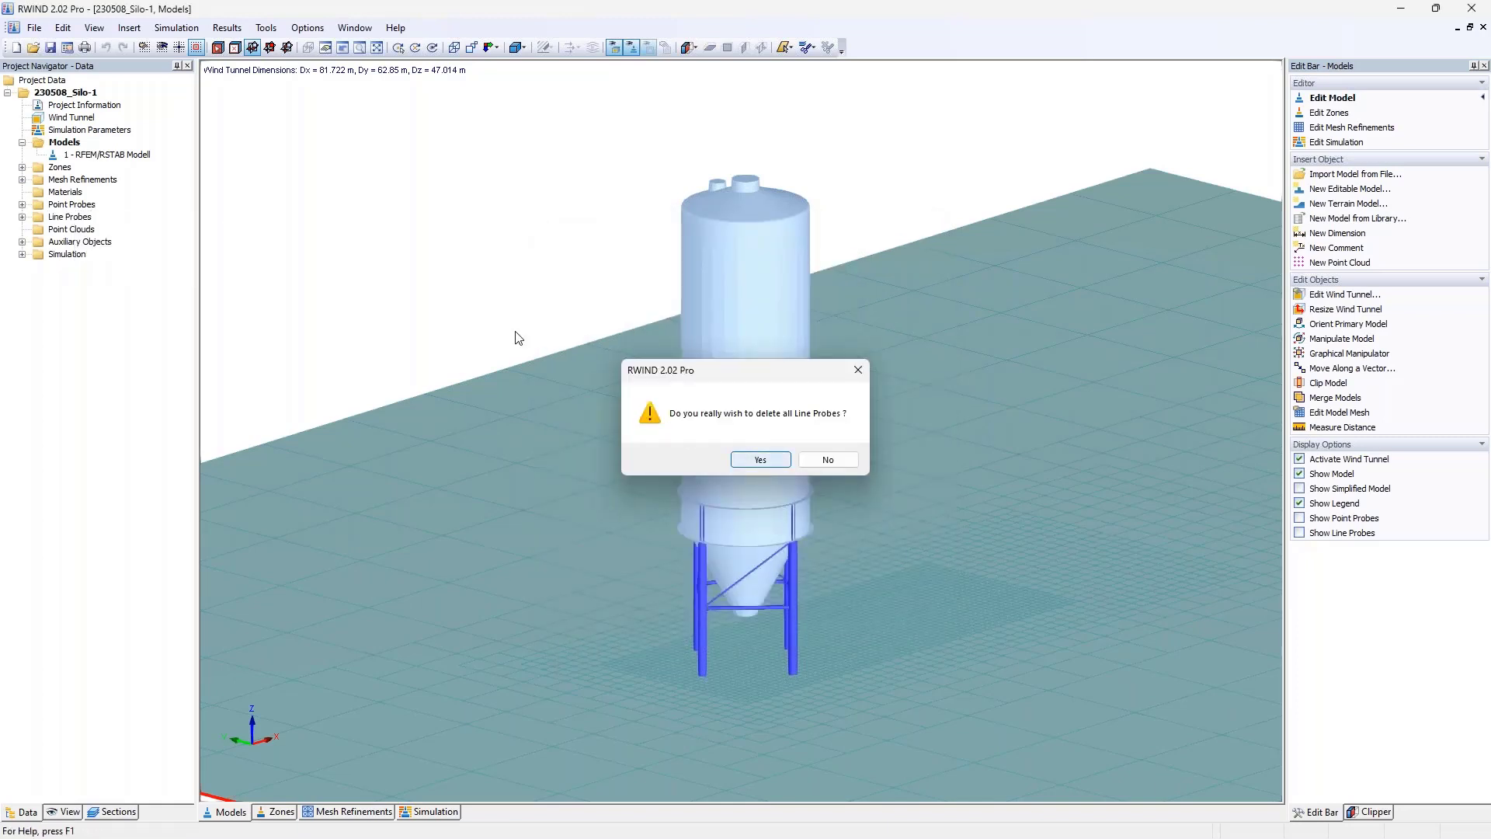
pyautogui.rightClick(69, 204)
pyautogui.click(133, 247)
pyautogui.click(765, 463)
# - Switch to zone editing and examine the pressure and pressure coefficient values in the information of zone 2
pyautogui.click(22, 167)
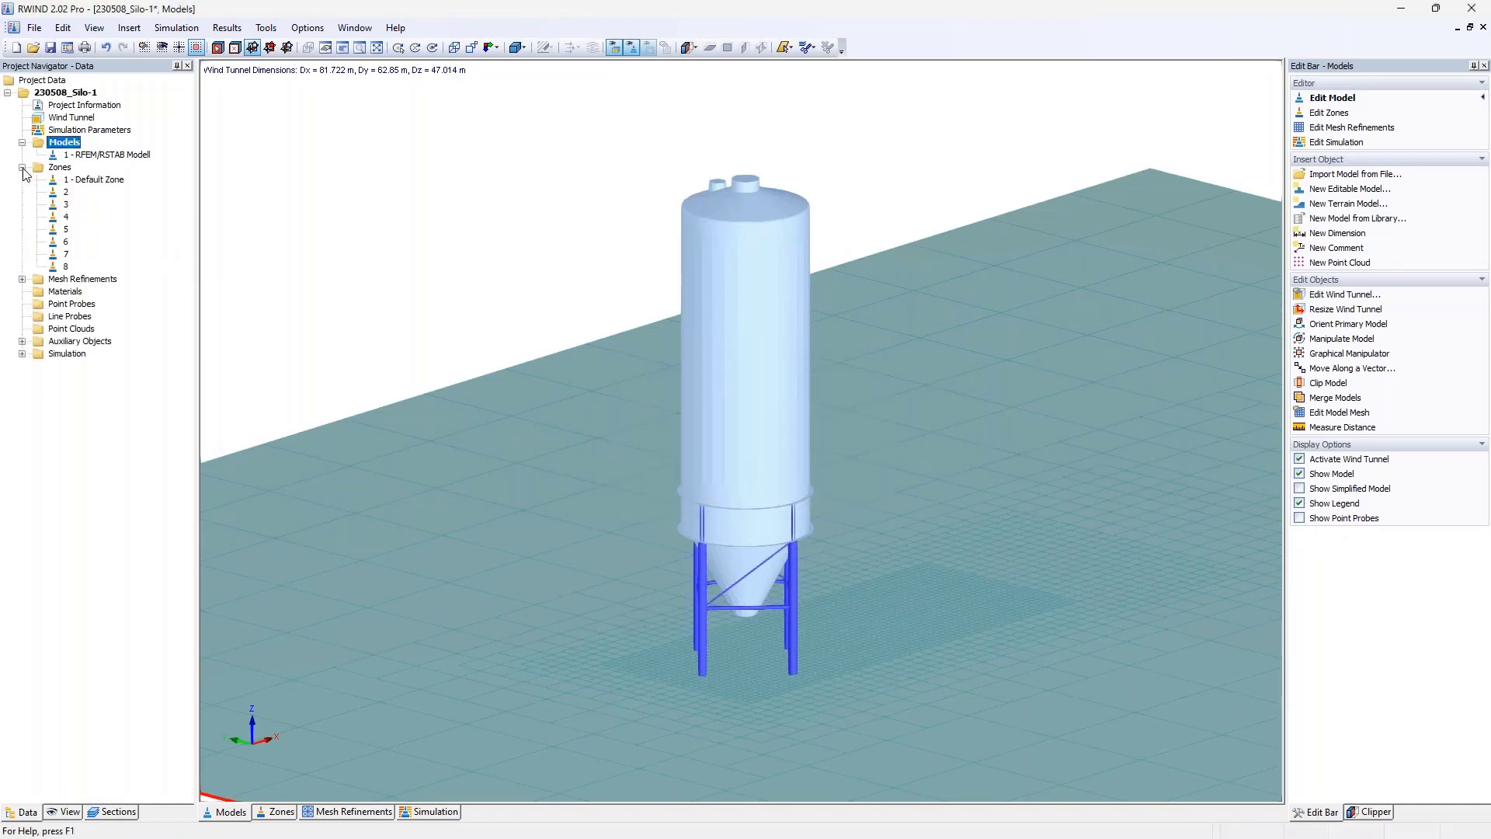
pyautogui.click(63, 167)
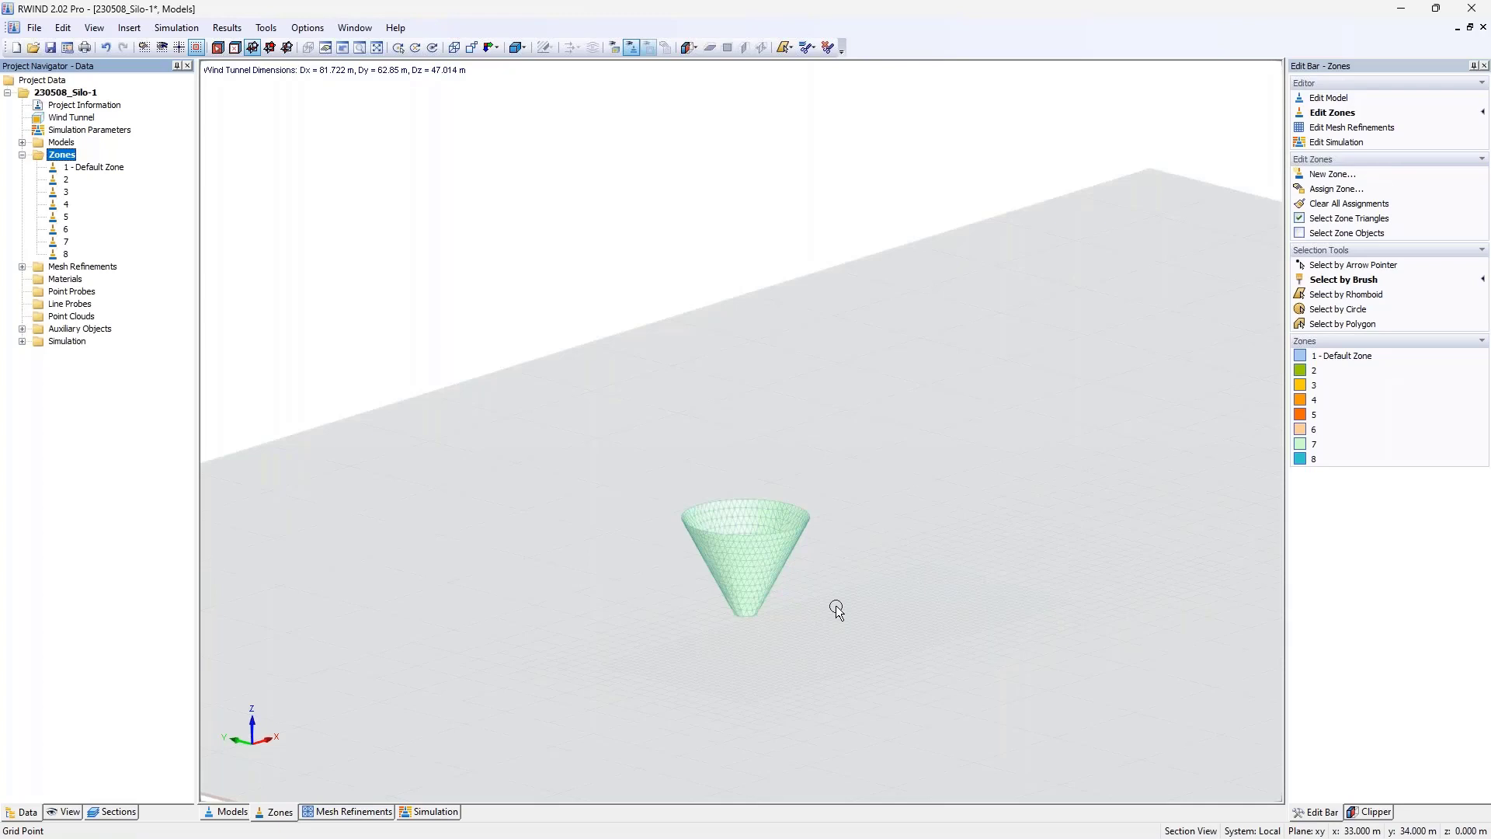
pyautogui.doubleClick(66, 179)
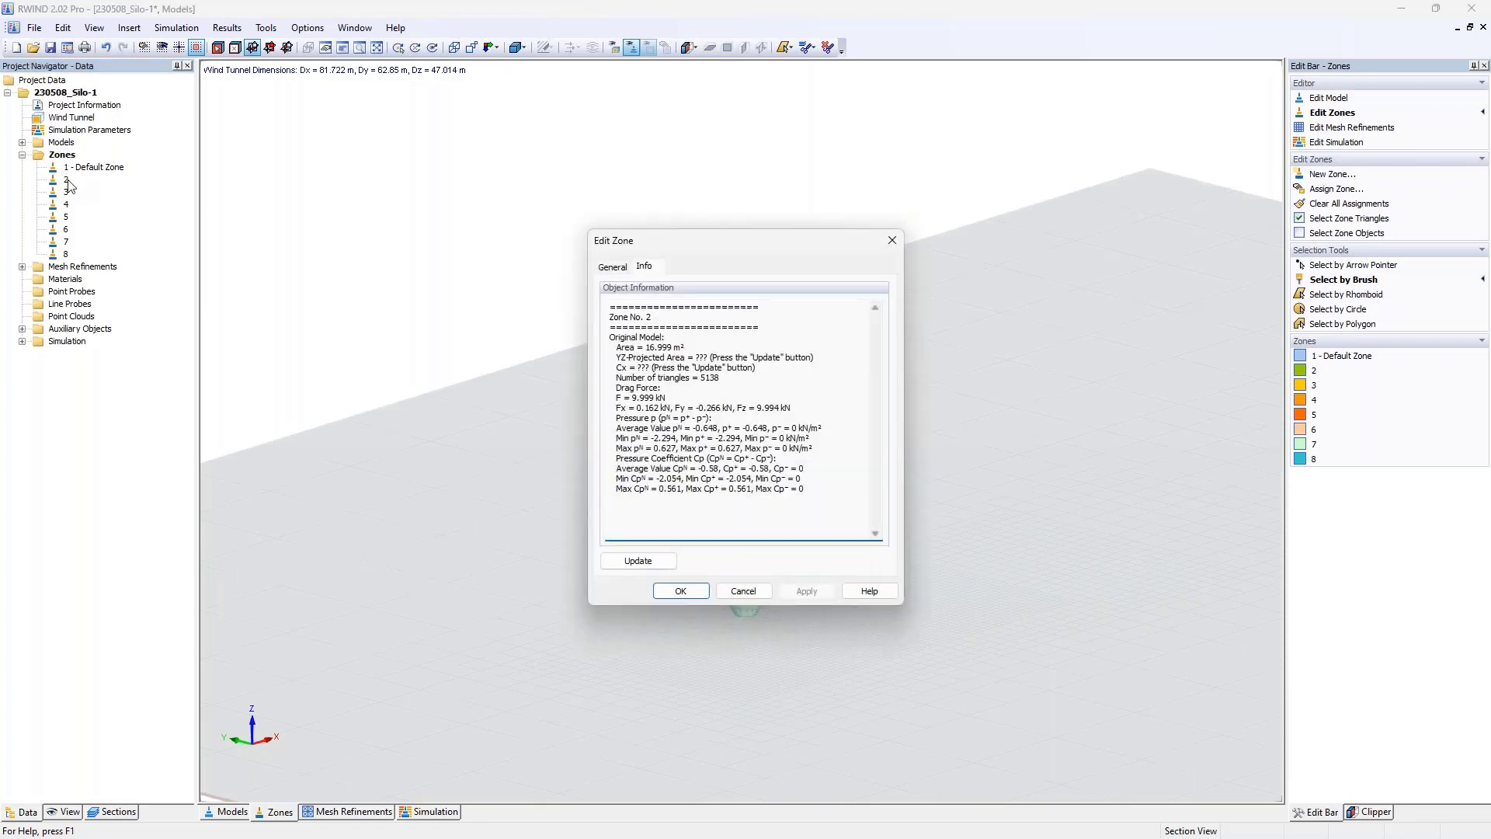
pyautogui.moveTo(820, 491); pyautogui.dragTo(609, 418)
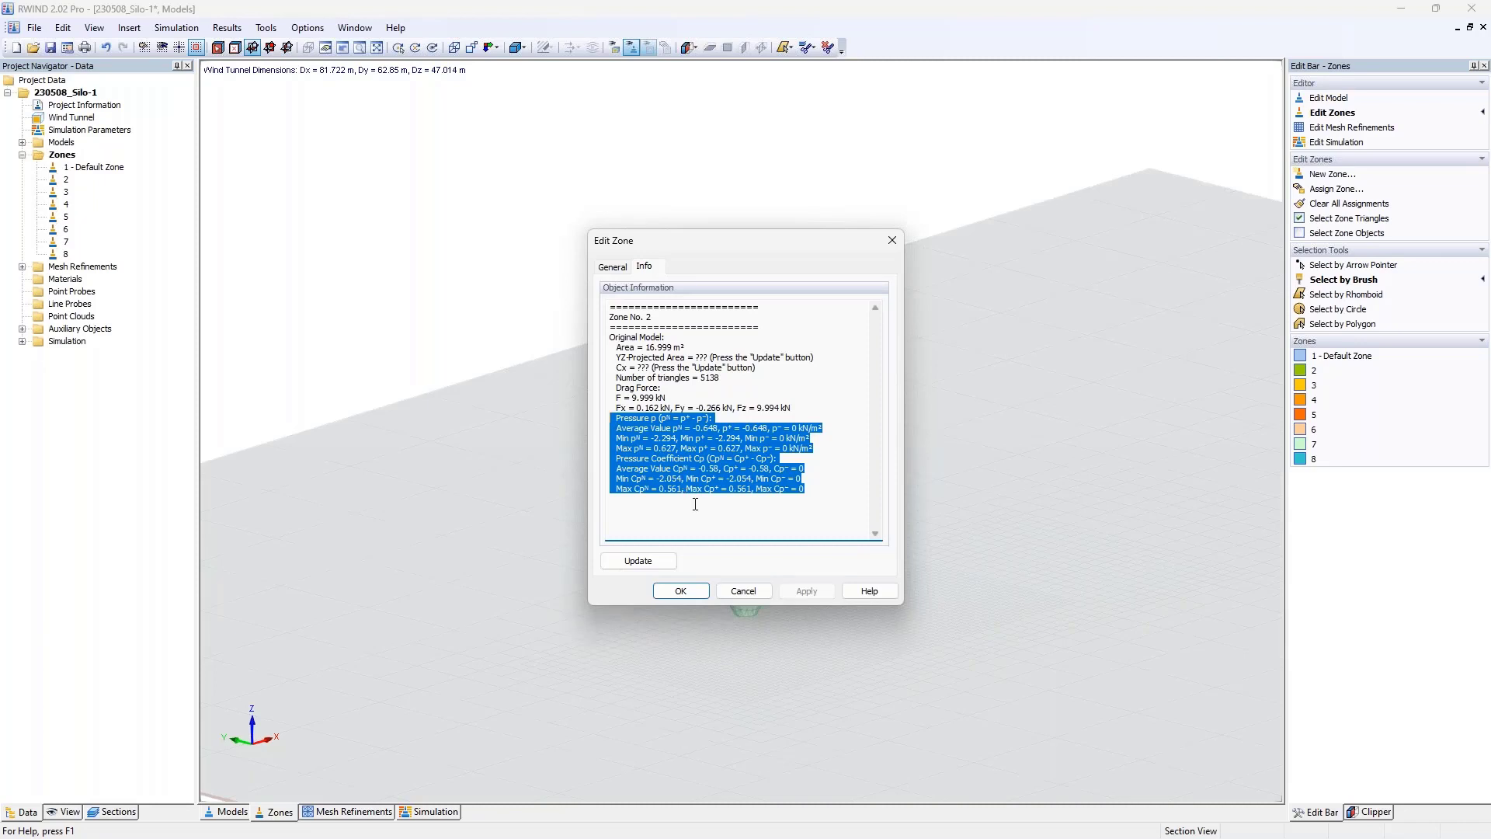
pyautogui.click(820, 484)
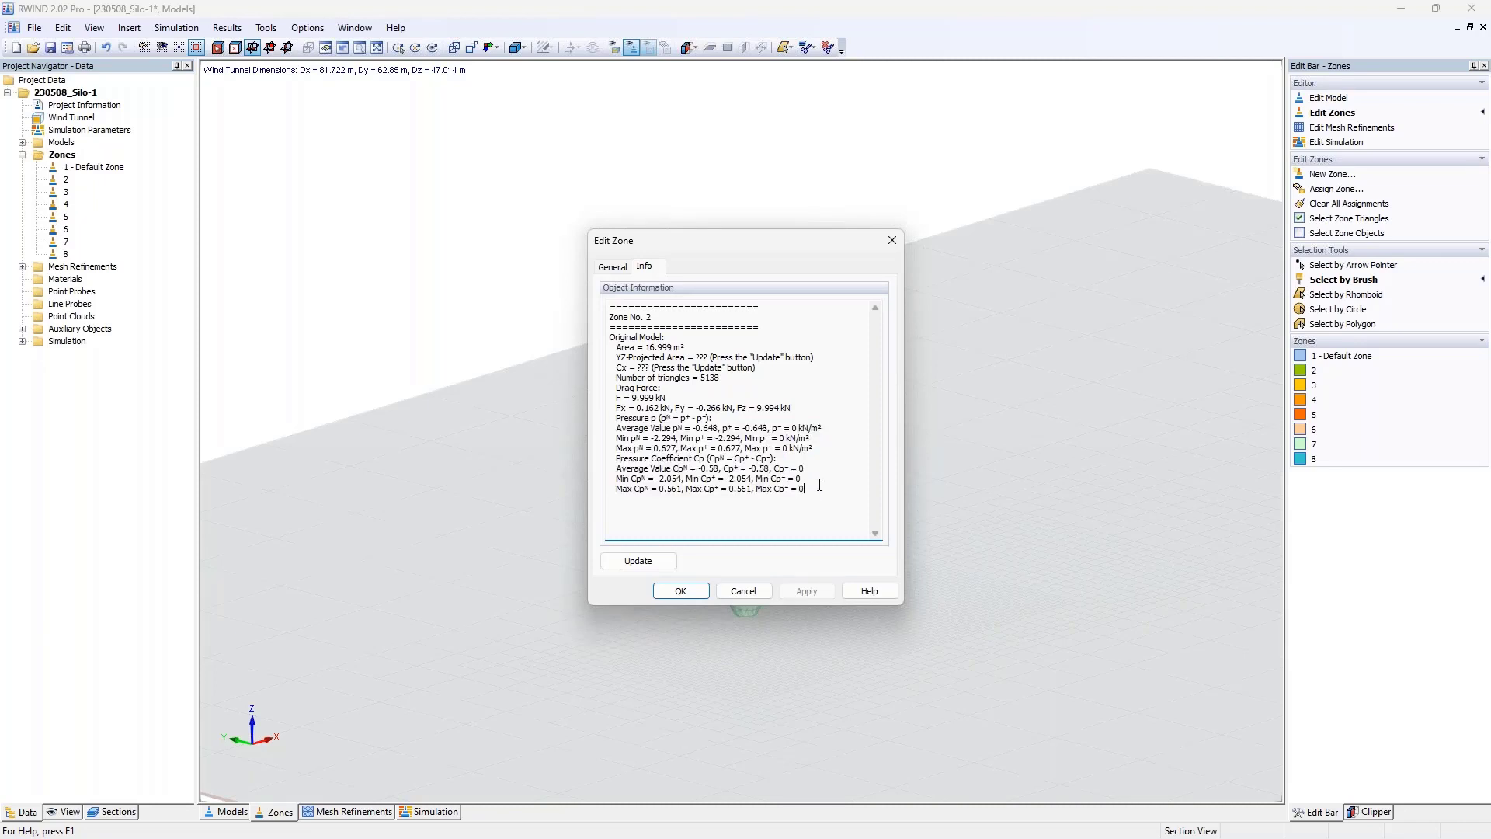
pyautogui.click(893, 240)
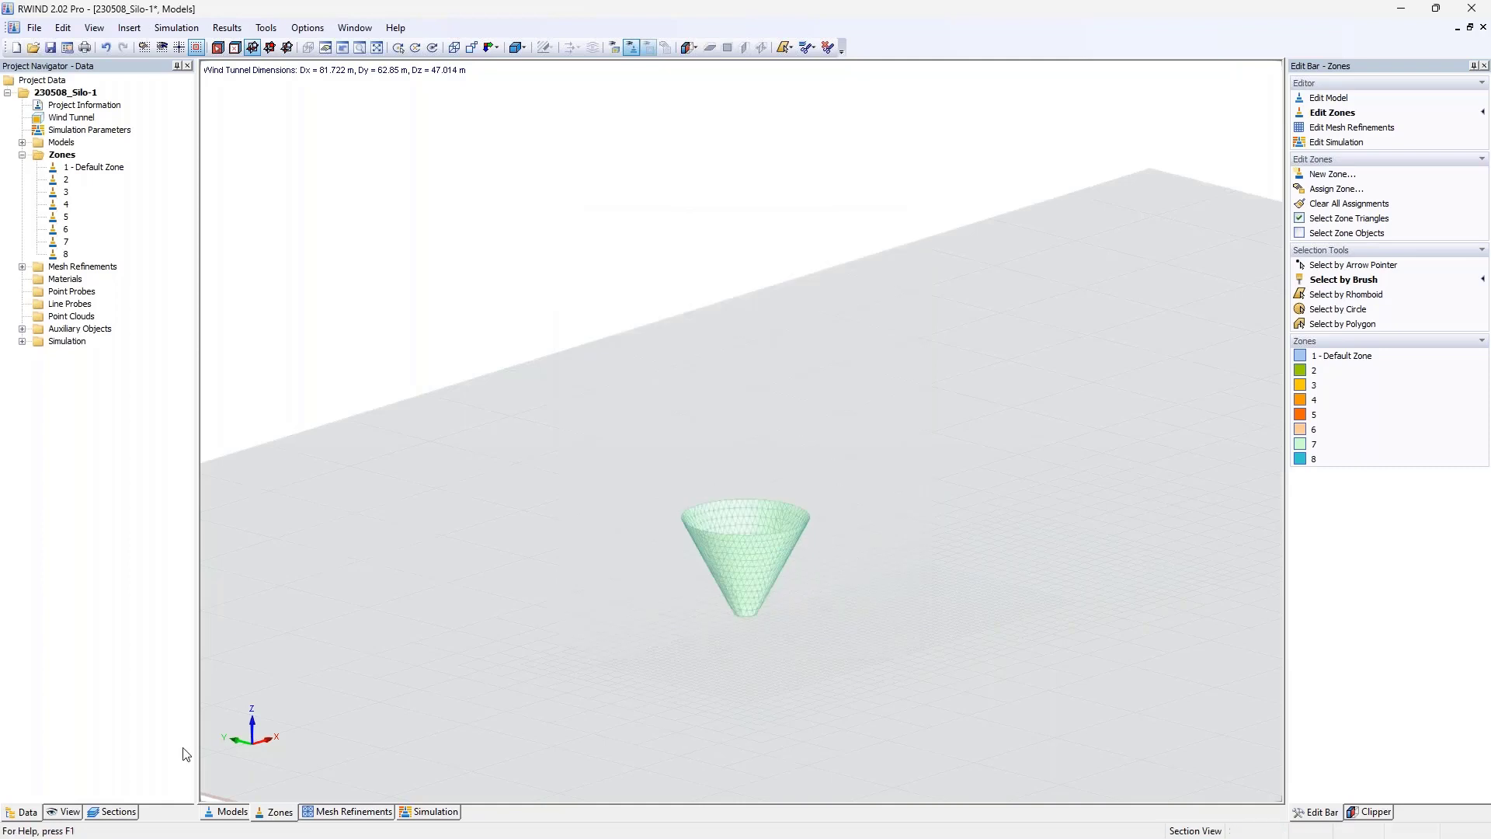
# - Display the whole mesh of the silo instead of a single zone section, and return to the project data
pyautogui.click(115, 812)
pyautogui.click(37, 184)
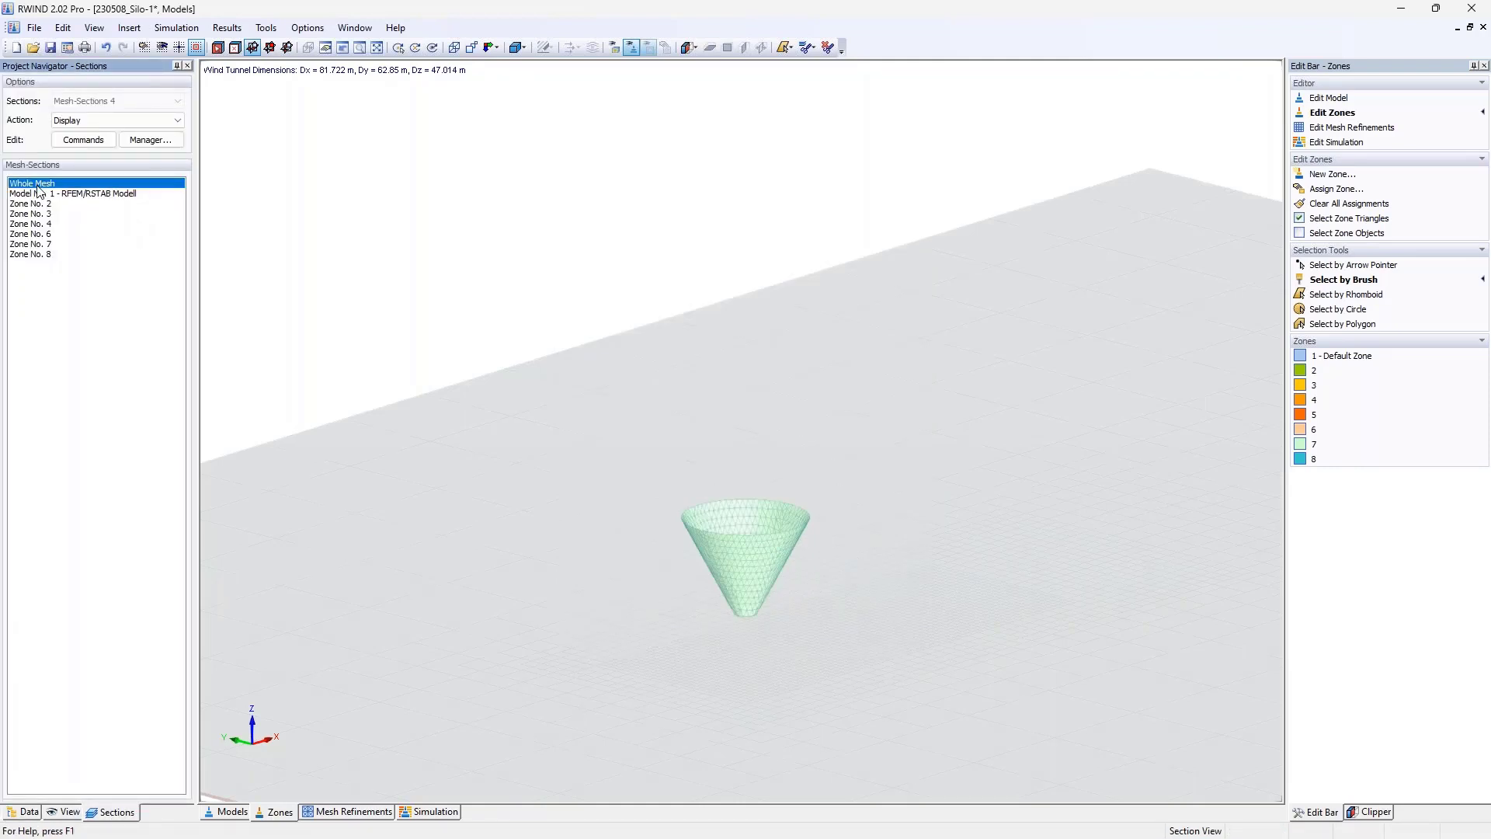
pyautogui.click(25, 812)
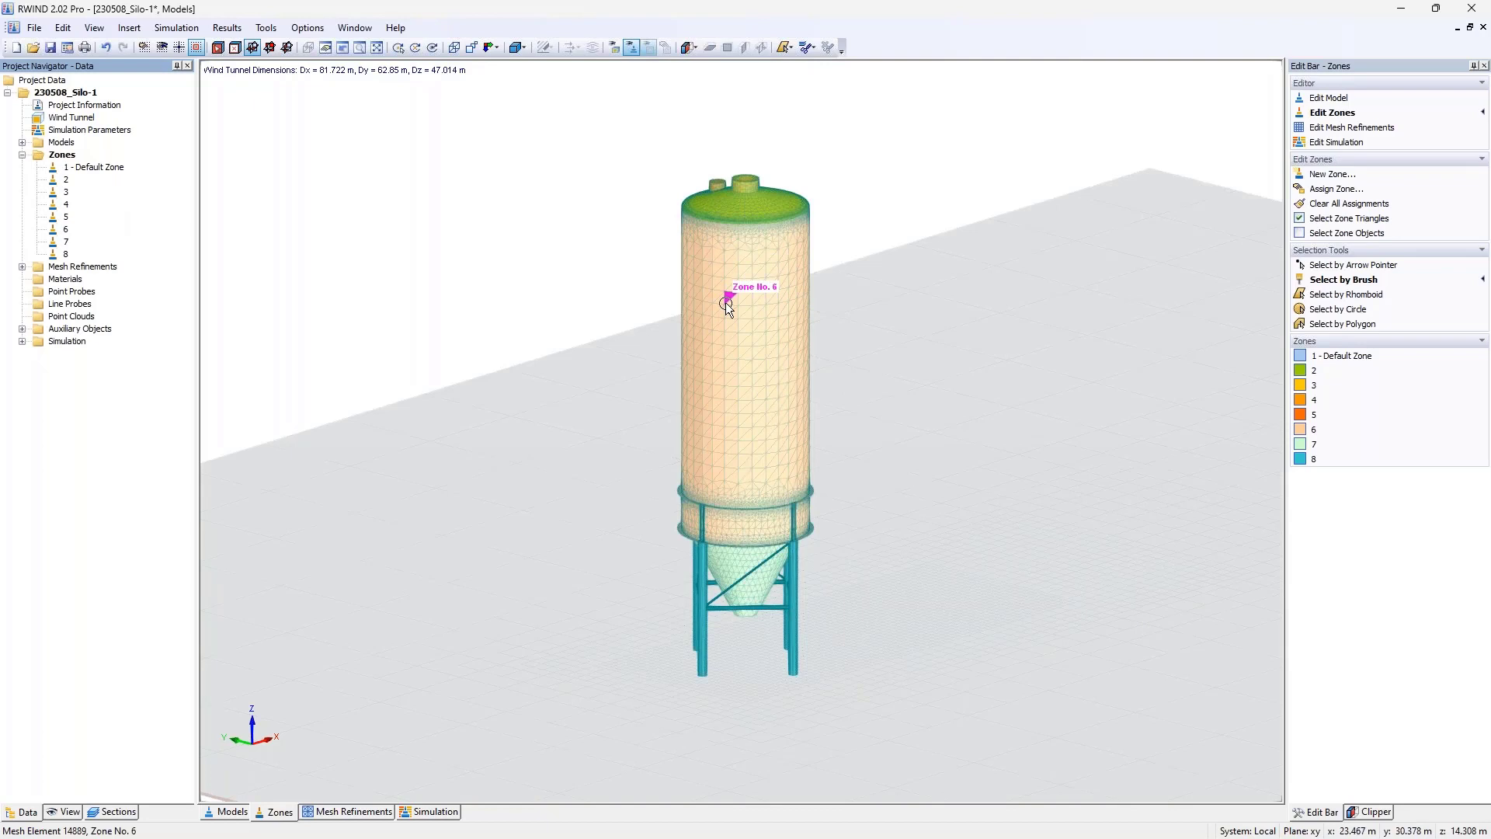
# - Review the general settings of zone 2, including material, mesh refinement and load factor
pyautogui.click(64, 181)
pyautogui.doubleClick(65, 181)
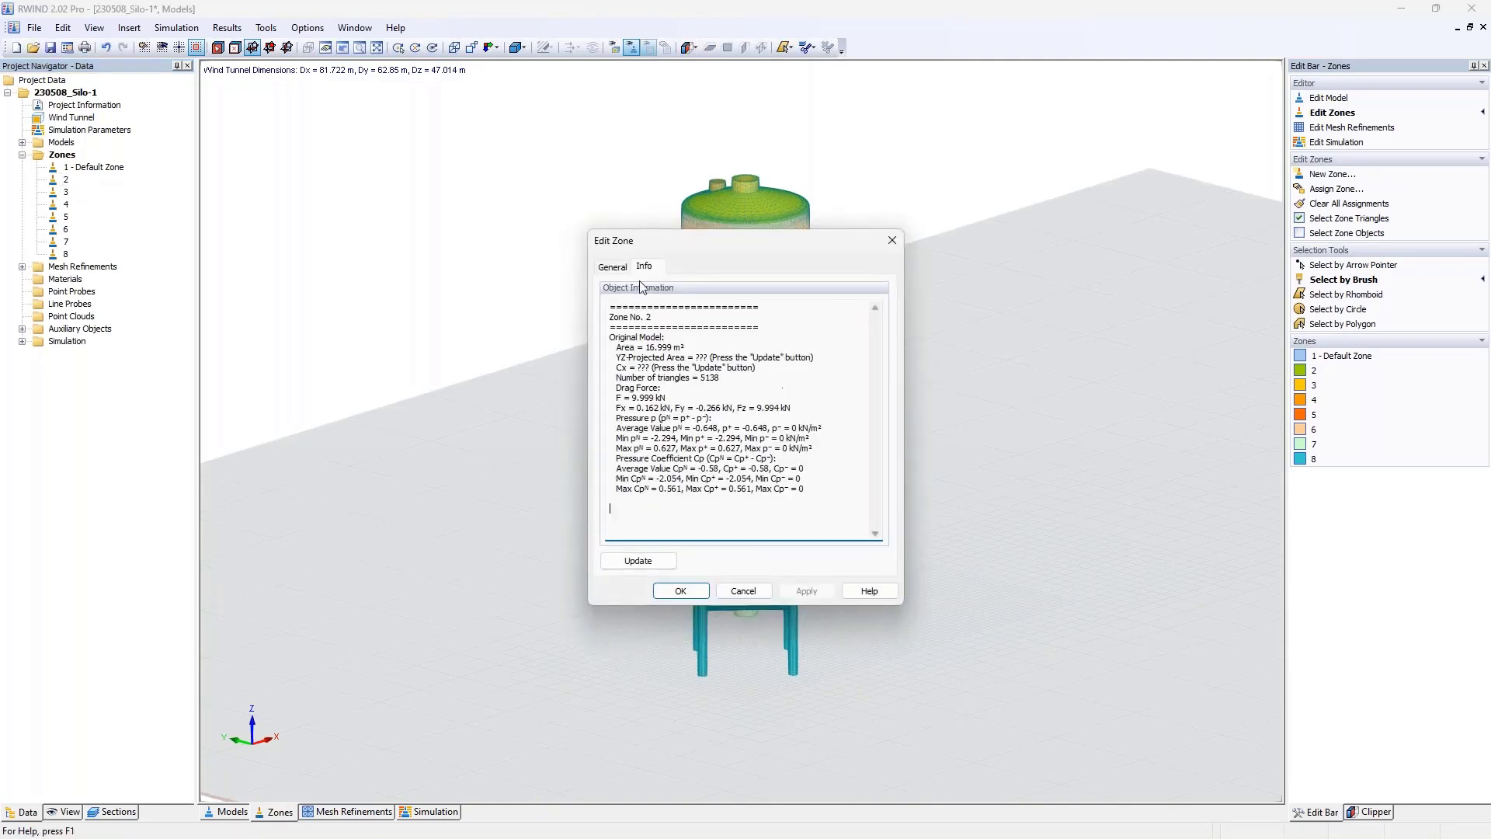
pyautogui.click(613, 267)
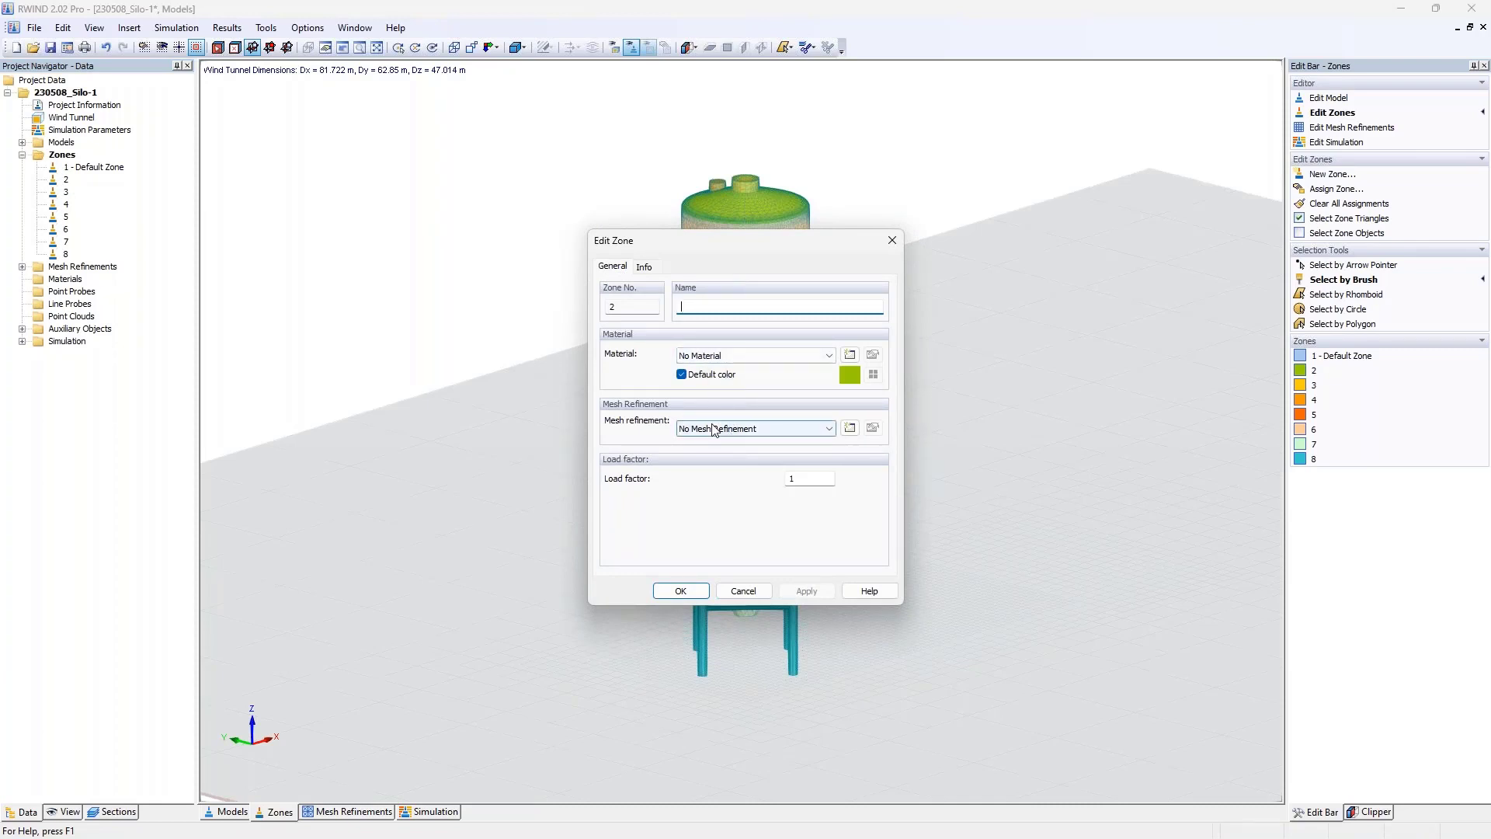
pyautogui.click(811, 477)
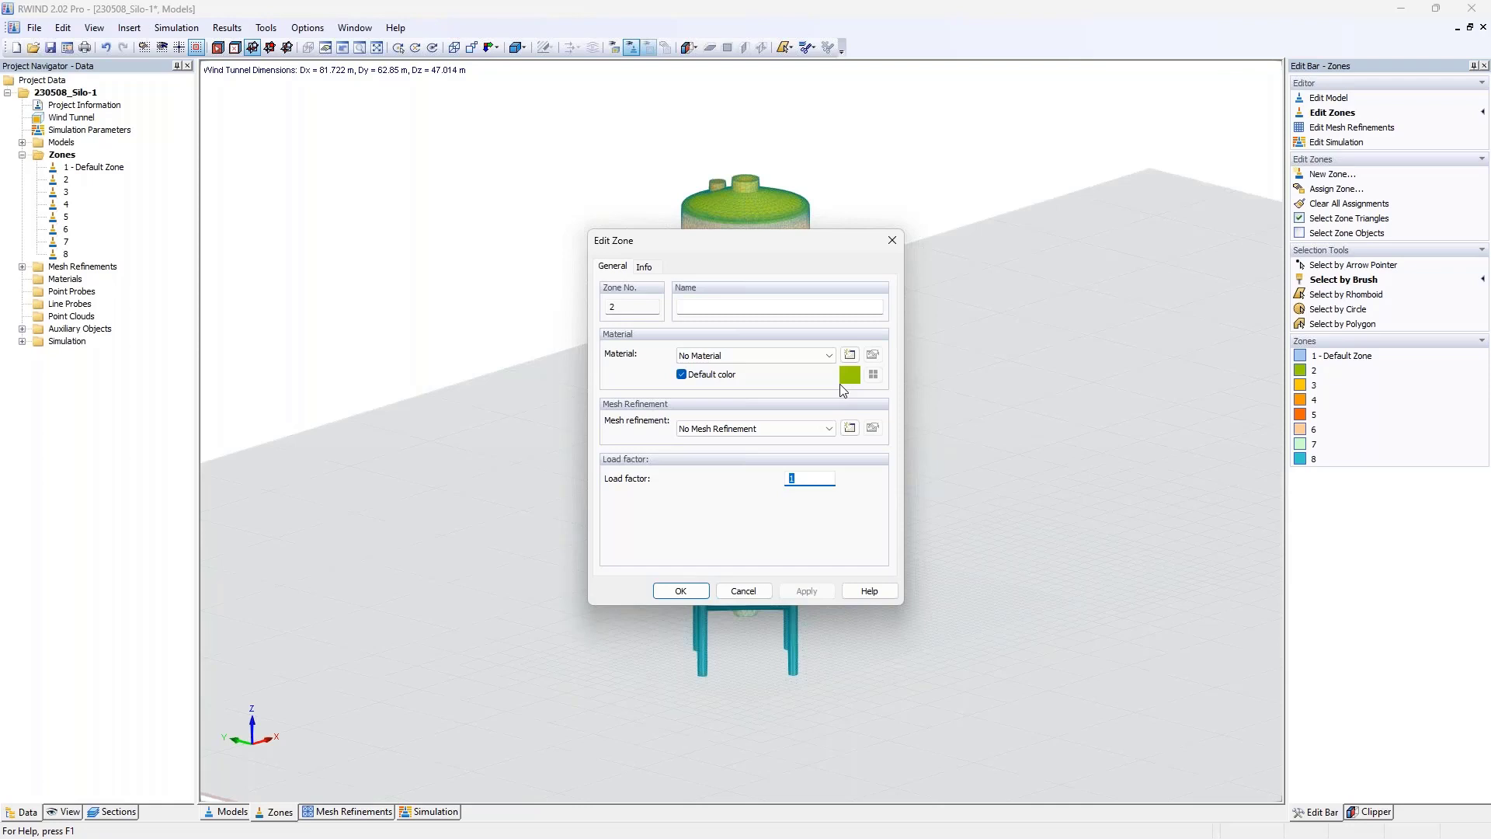
pyautogui.click(893, 240)
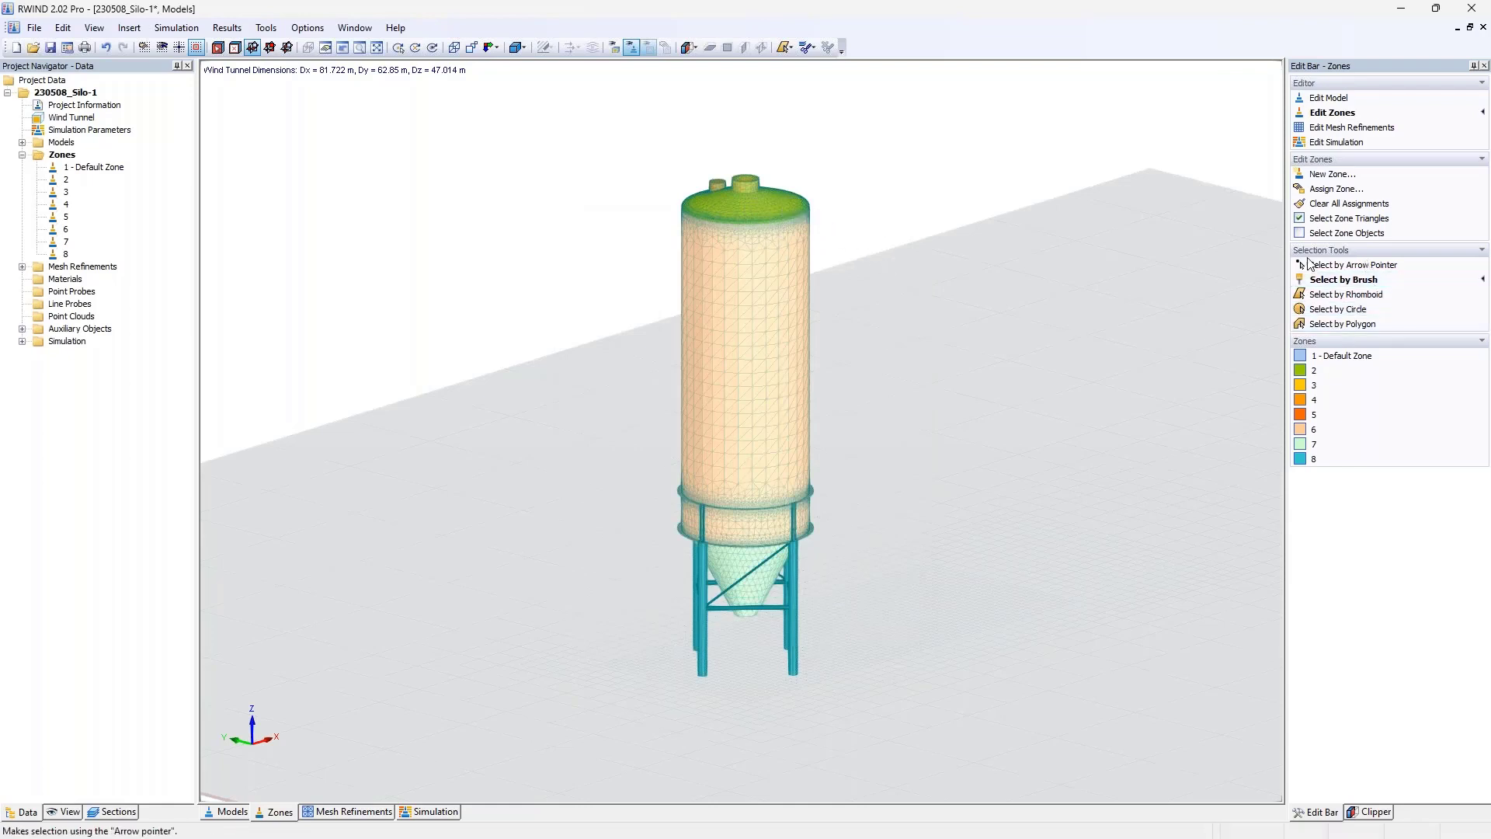
# - Return to model editing and delete all zones of the silo model
pyautogui.keyDown('ctrl'); pyautogui.moveTo(898, 436); pyautogui.dragTo(641, 343, button='middle'); pyautogui.keyUp('ctrl')
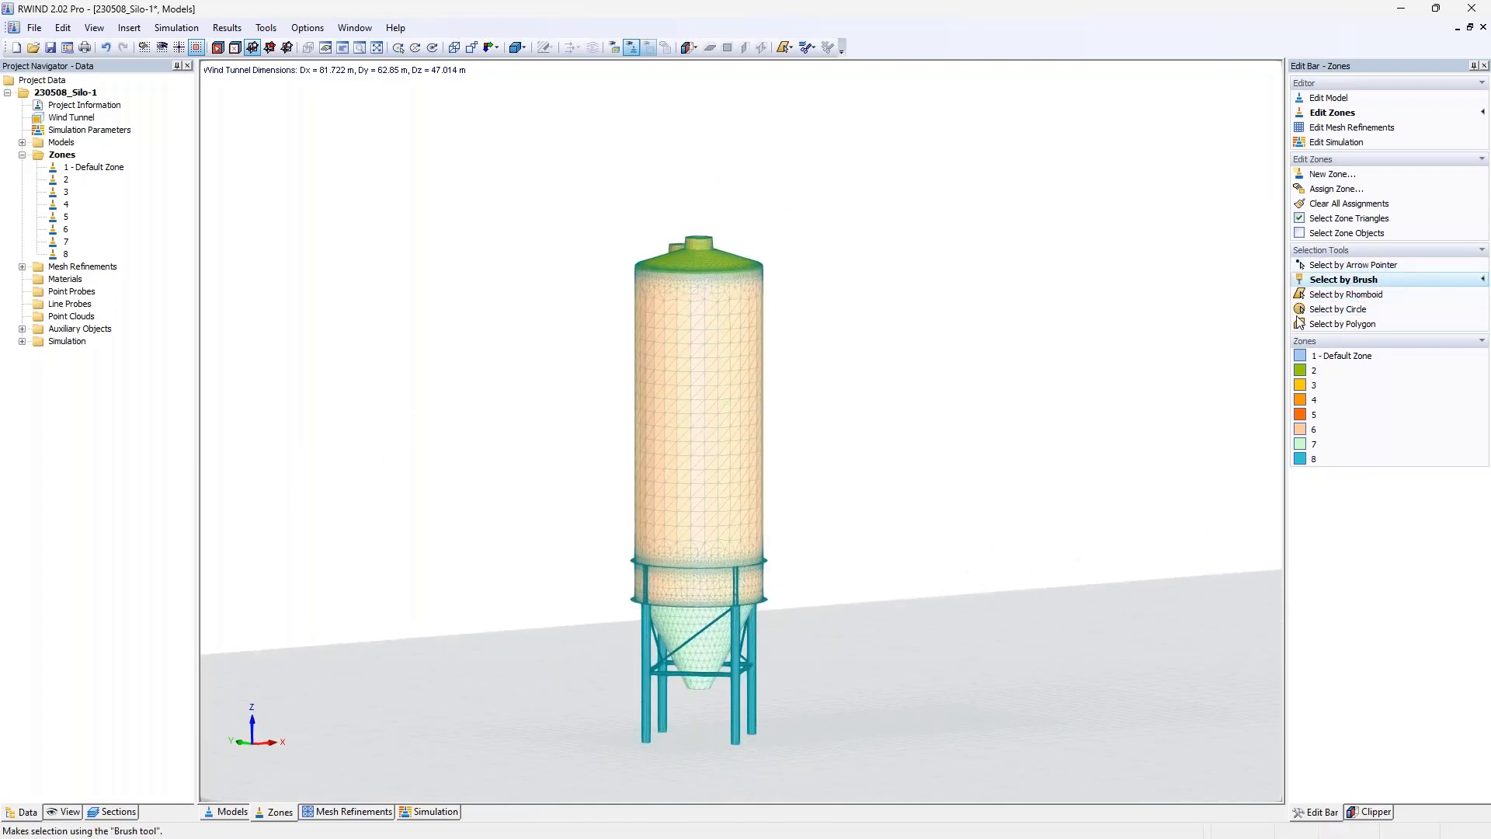
pyautogui.click(227, 812)
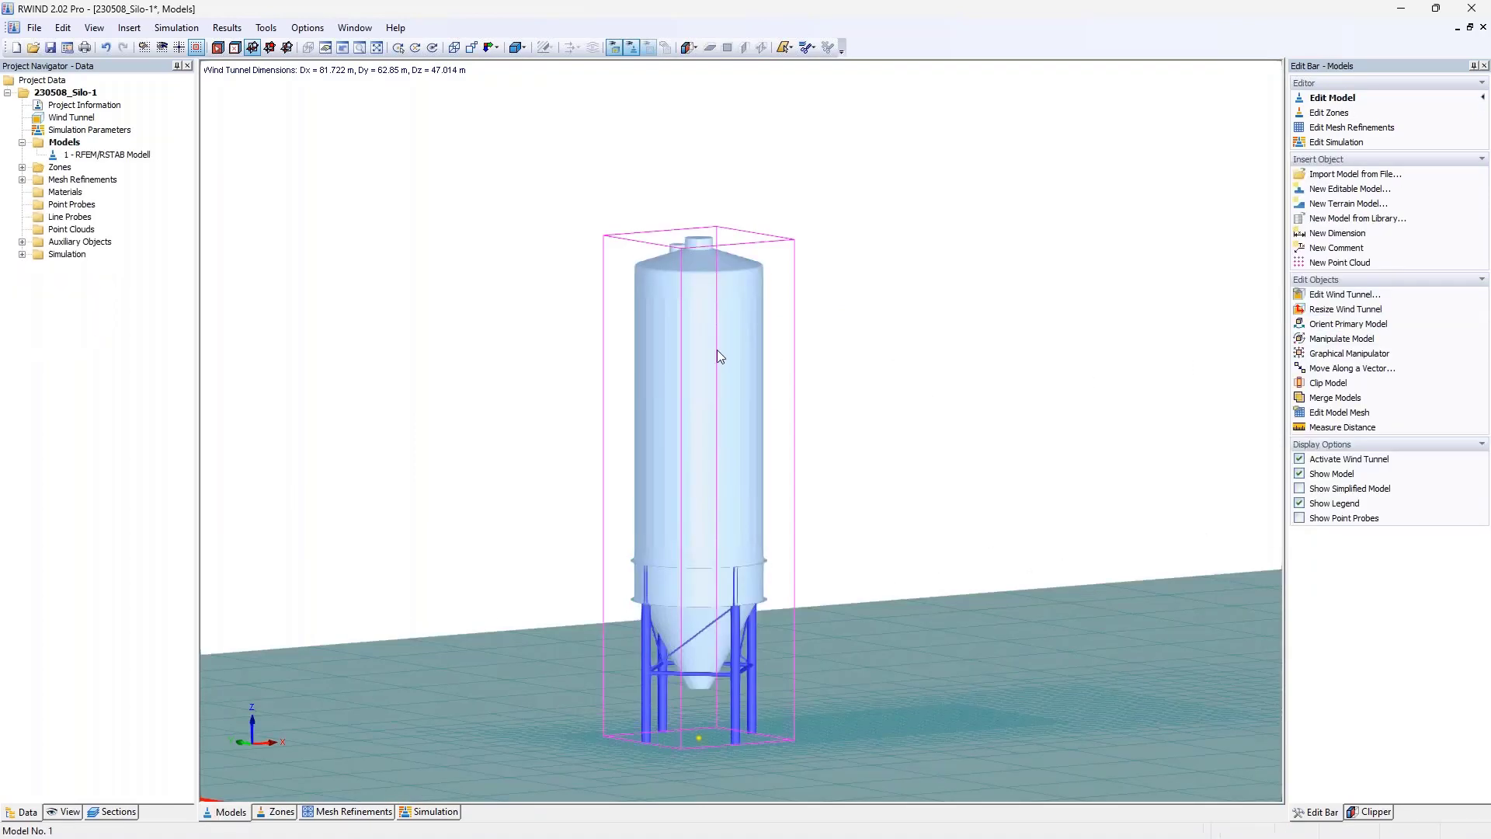
pyautogui.click(23, 168)
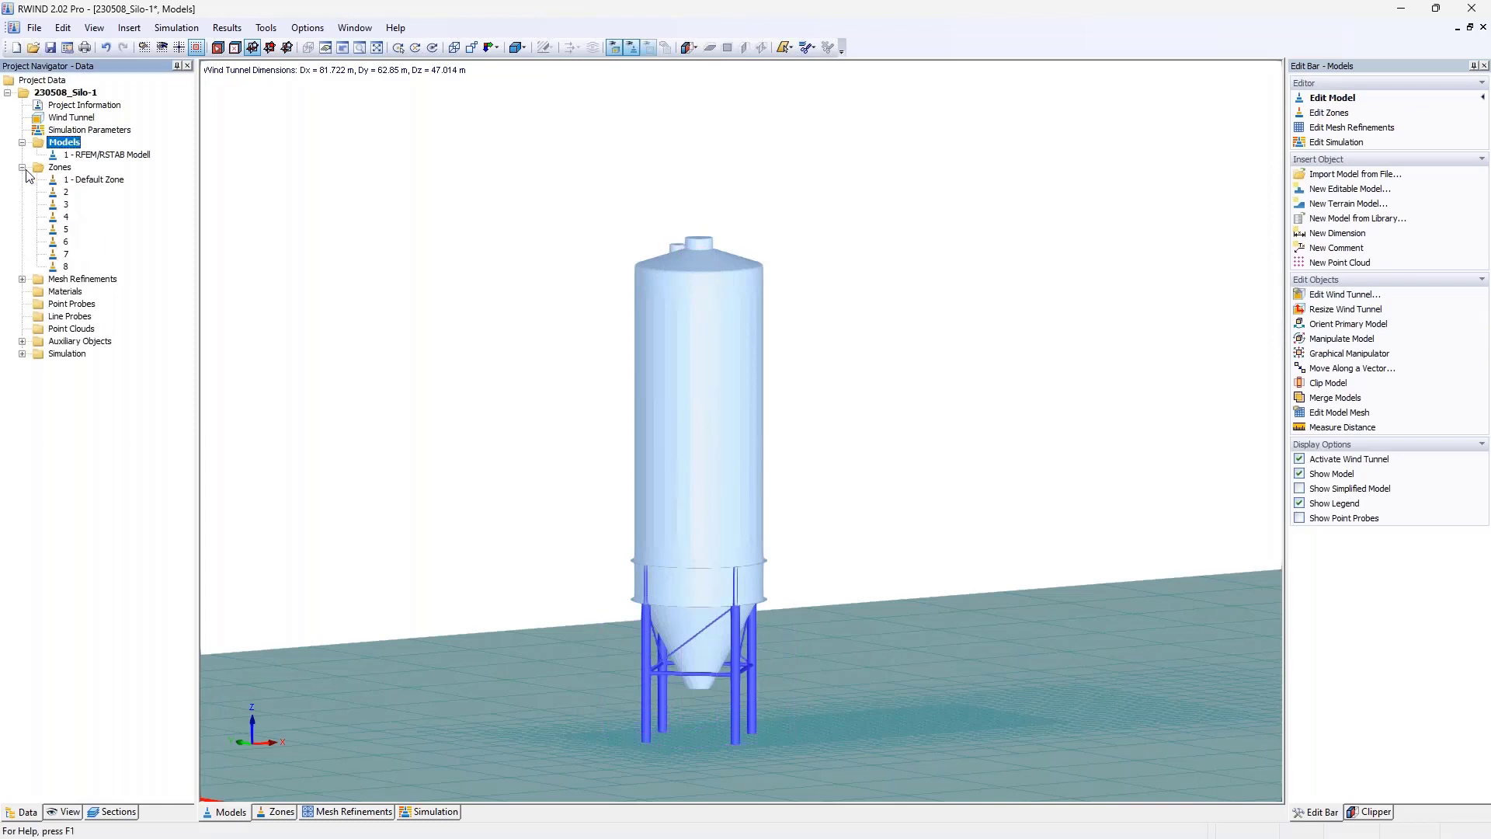
pyautogui.rightClick(57, 167)
pyautogui.click(116, 208)
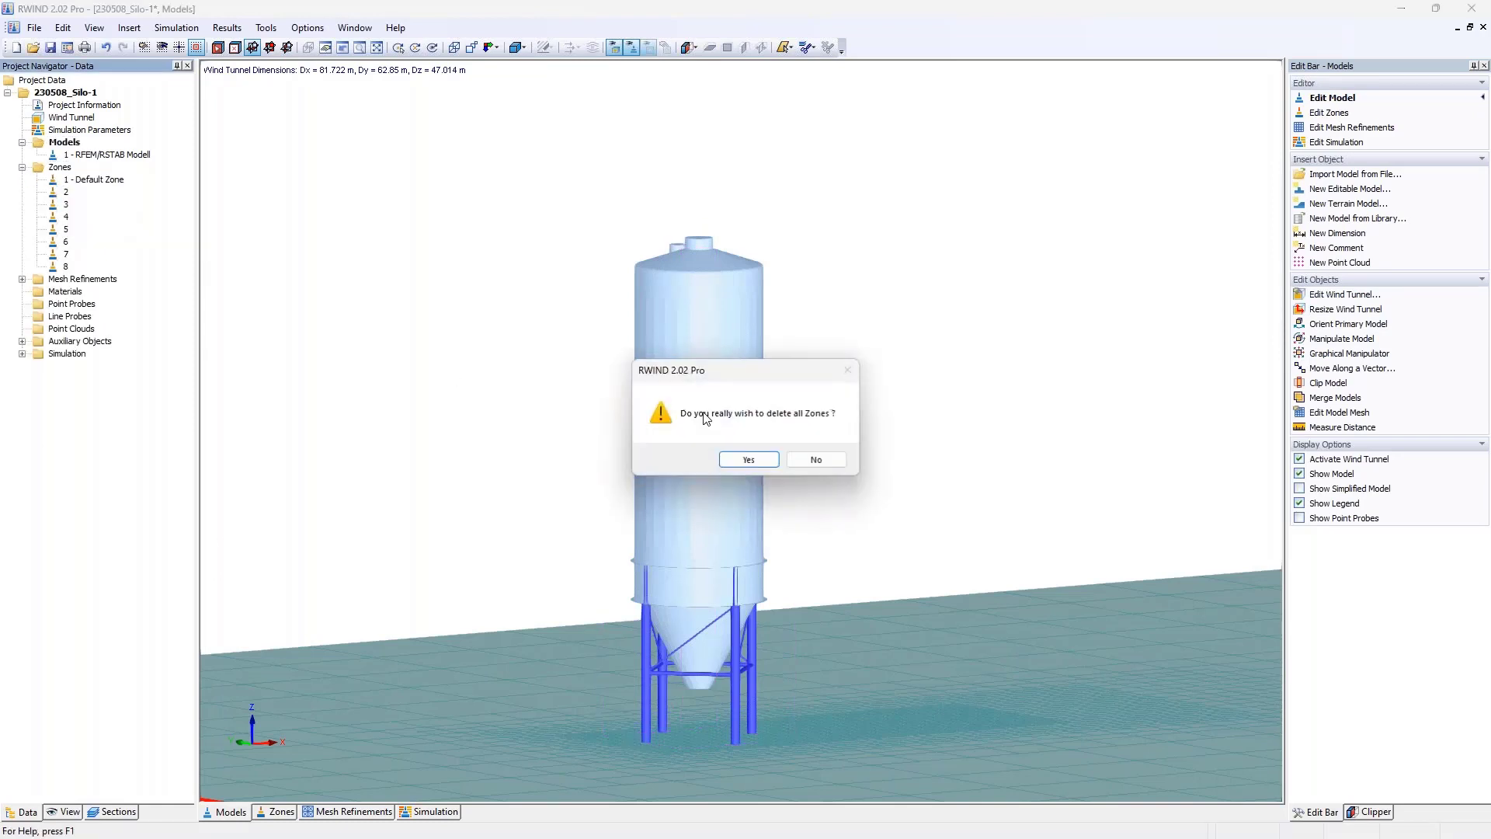
pyautogui.click(748, 459)
pyautogui.click(793, 459)
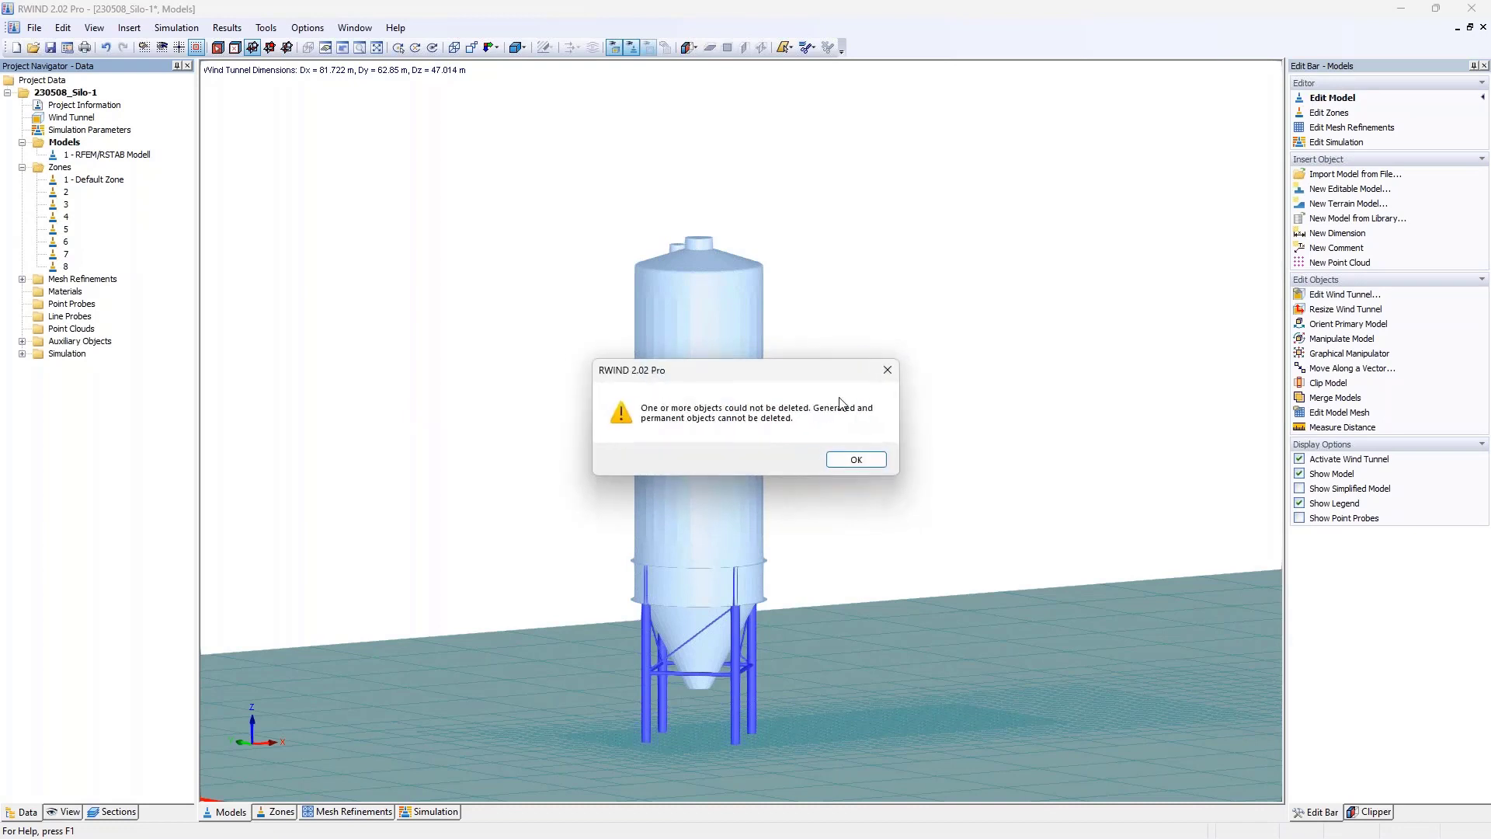
pyautogui.click(858, 461)
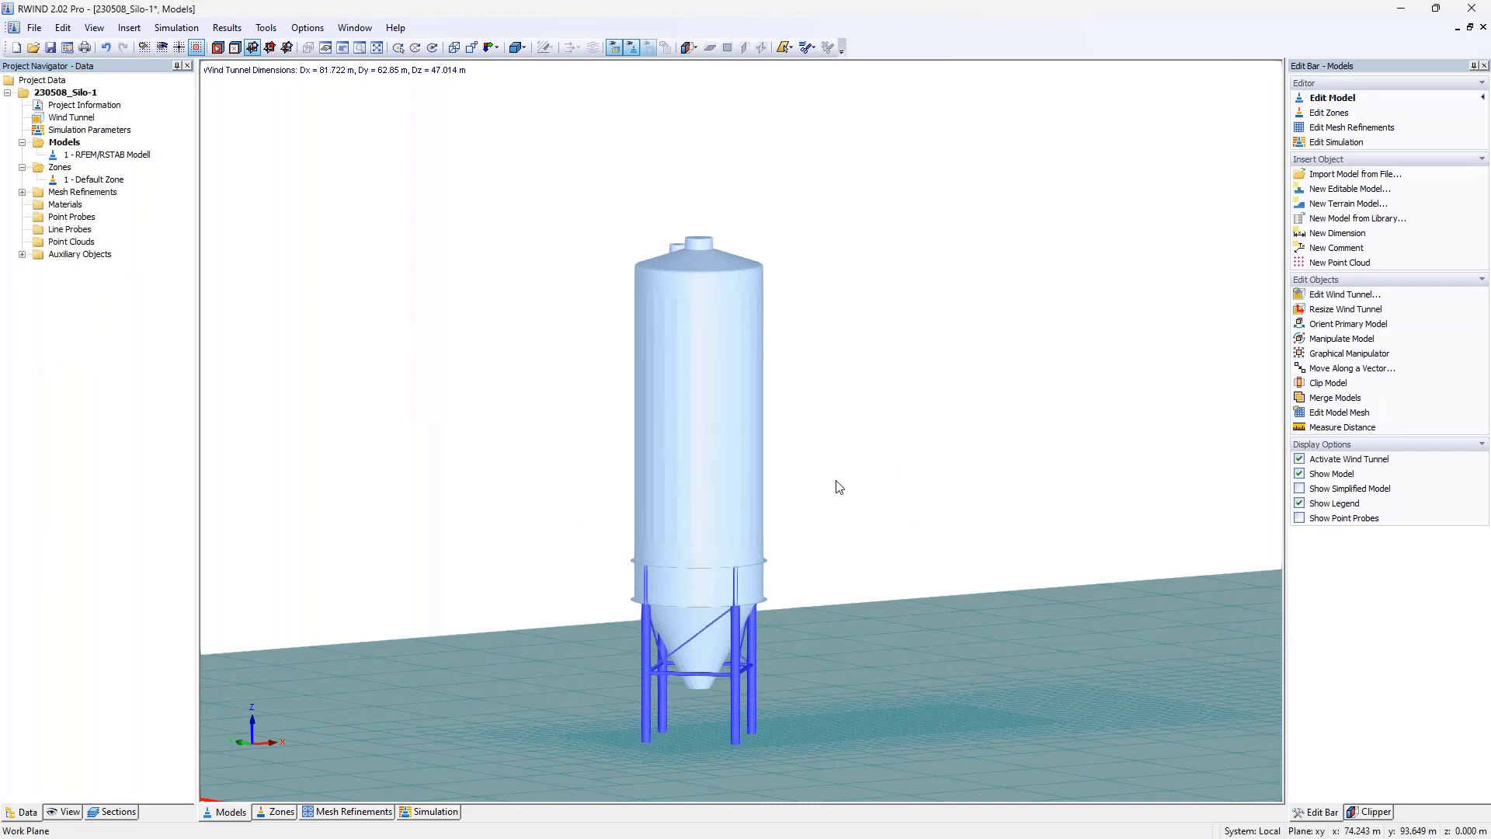
# - Switch to zone editing and create new zones 2 and 3 with the default settings
pyautogui.click(280, 811)
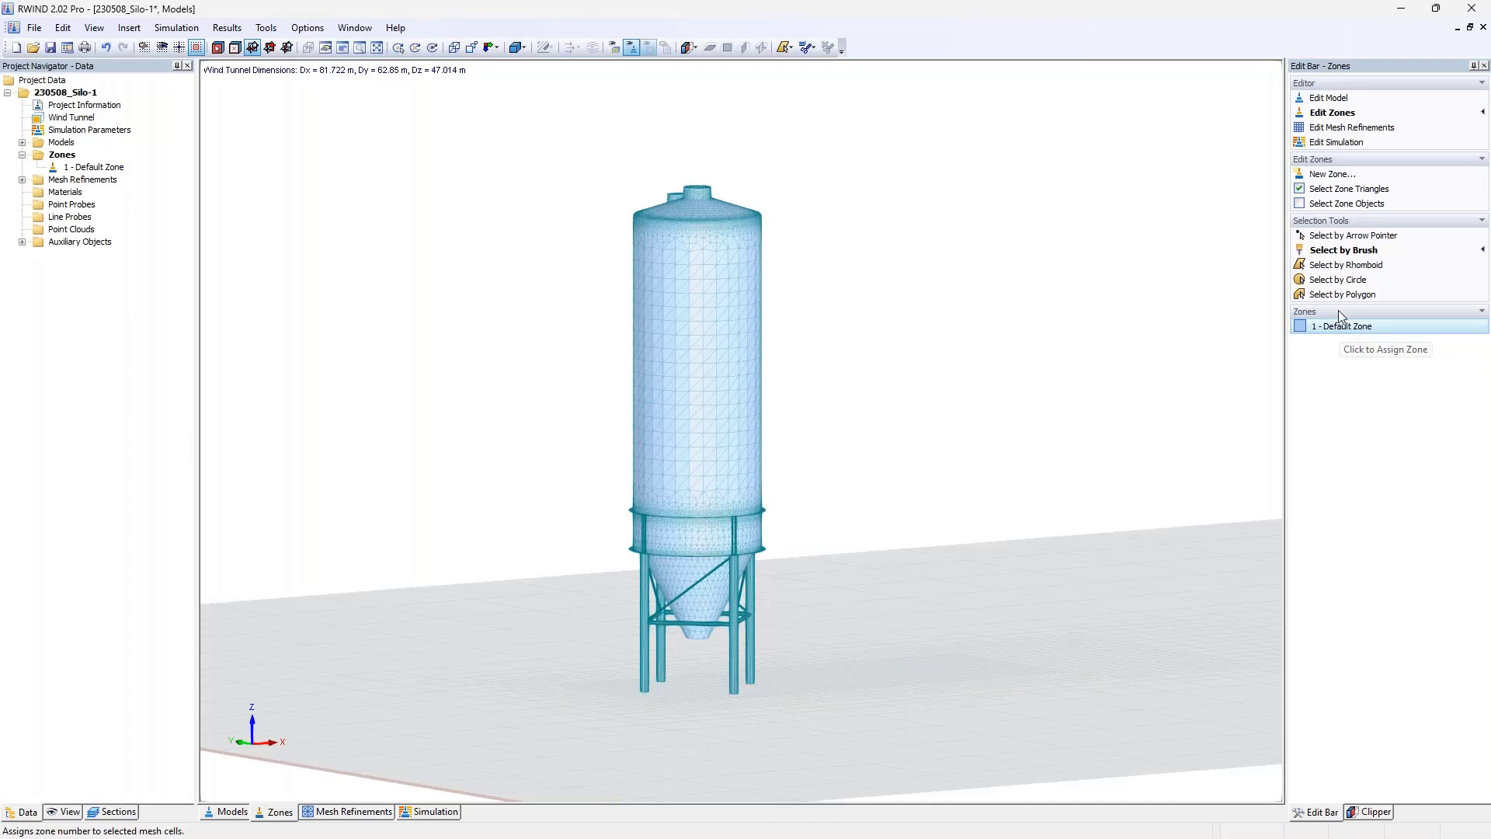
pyautogui.click(1340, 178)
pyautogui.click(743, 308)
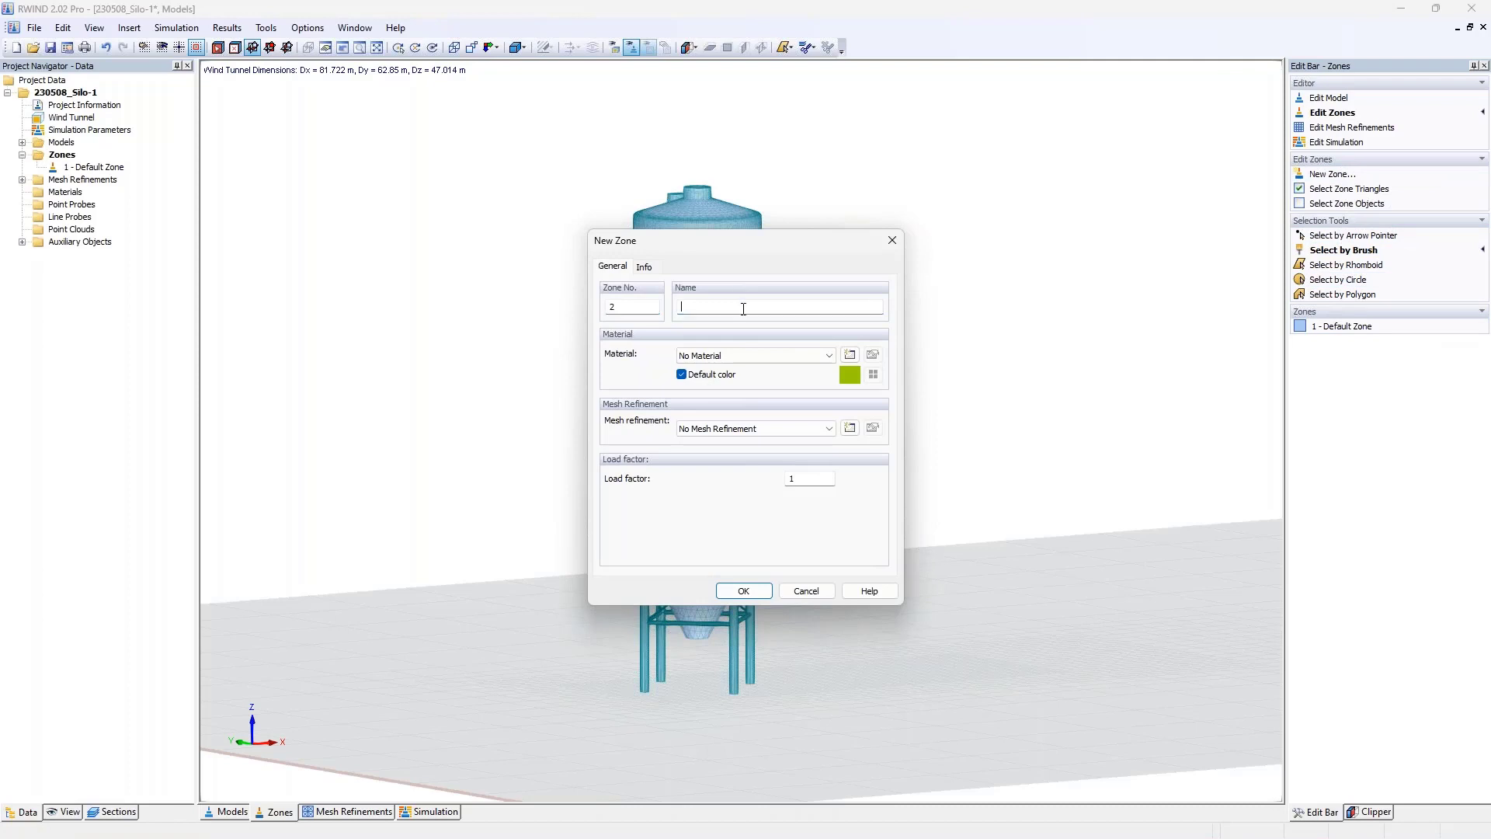
pyautogui.click(742, 591)
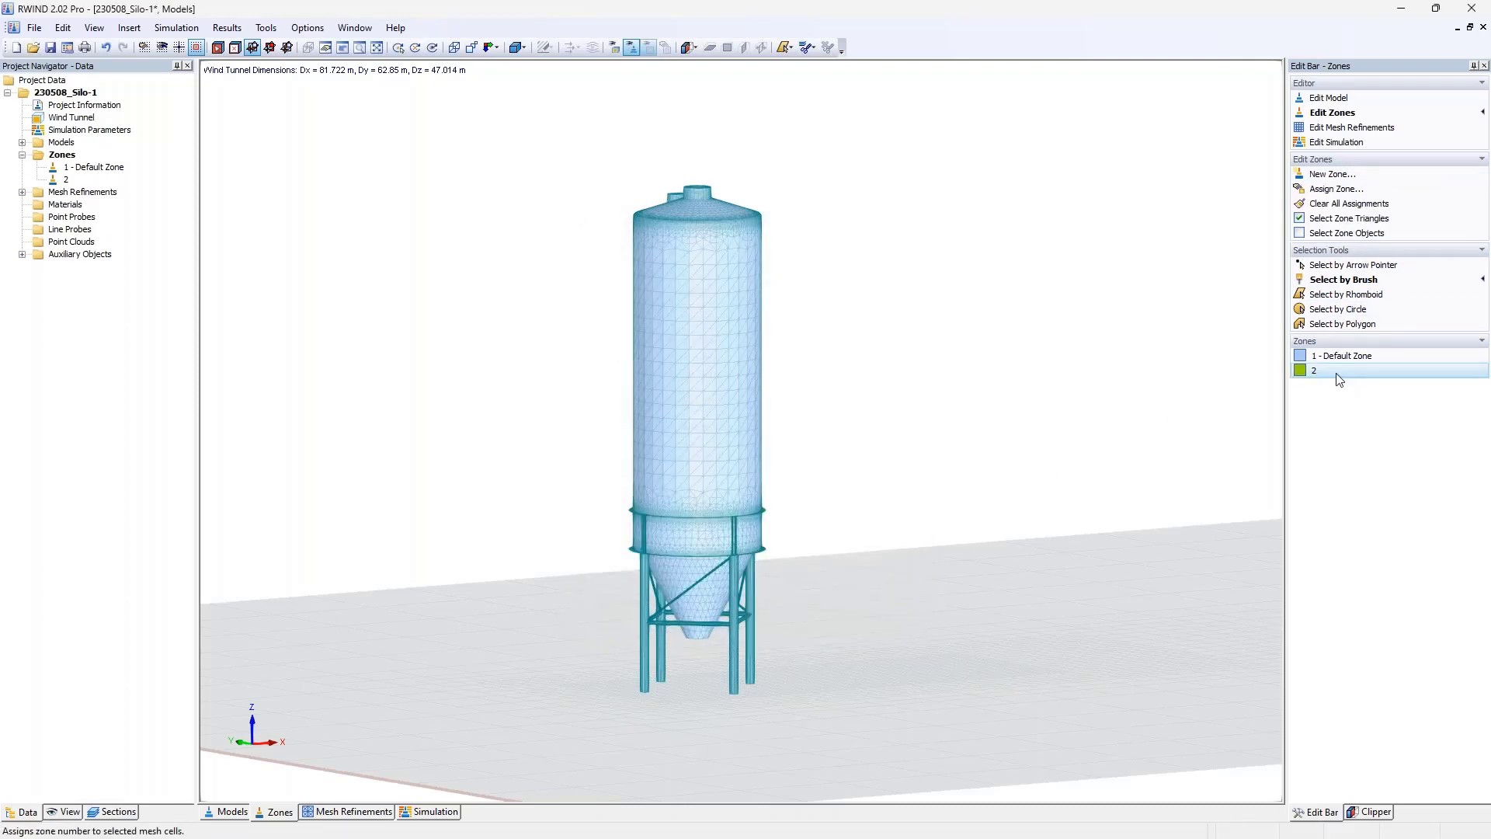
pyautogui.click(1331, 174)
pyautogui.press('Return')
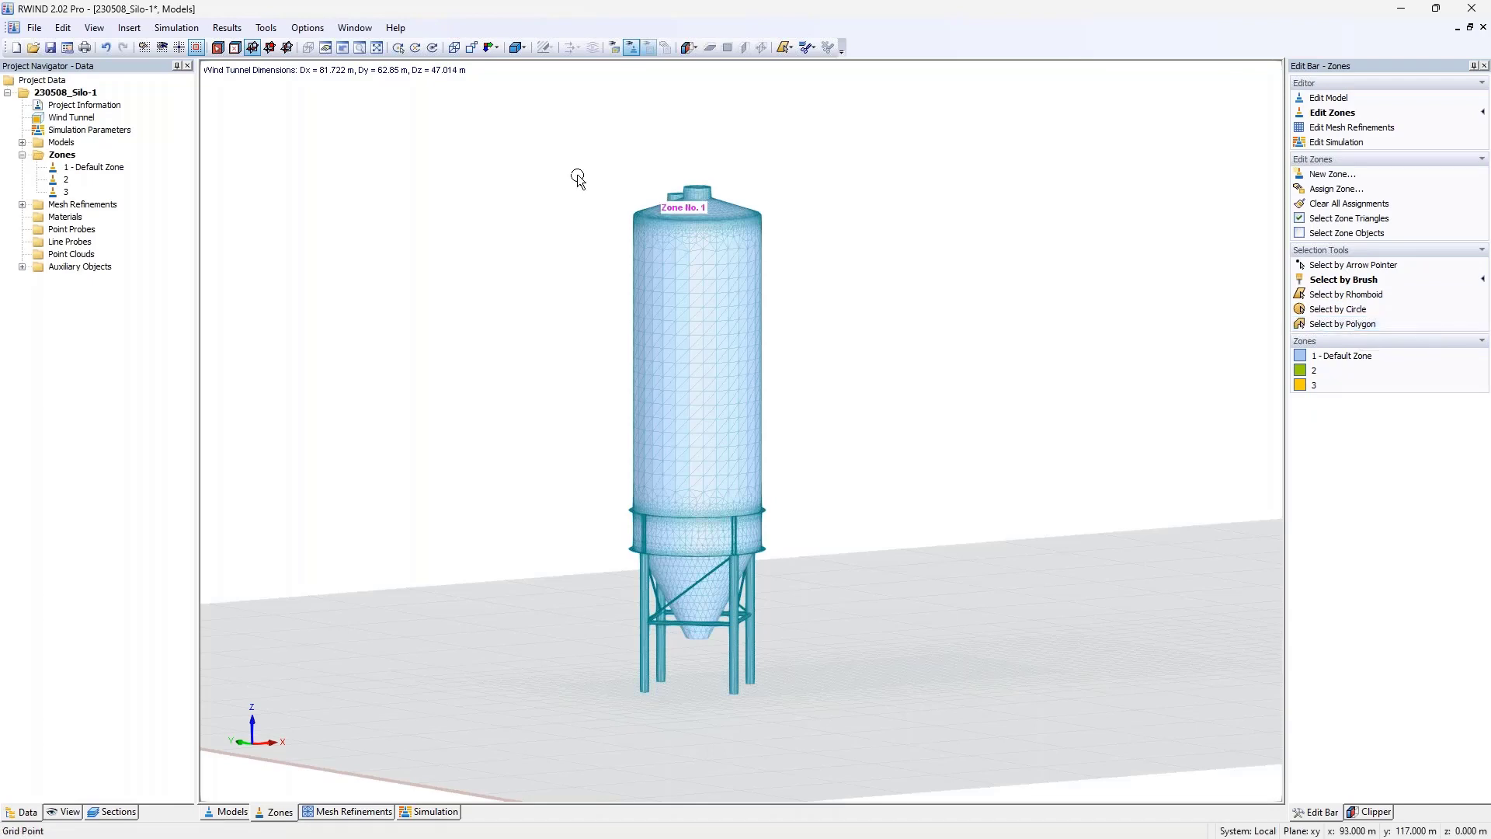
# - View the silo in the X-direction and brush zone 2 onto part of the large cylinder on top of the roof
pyautogui.click(493, 48)
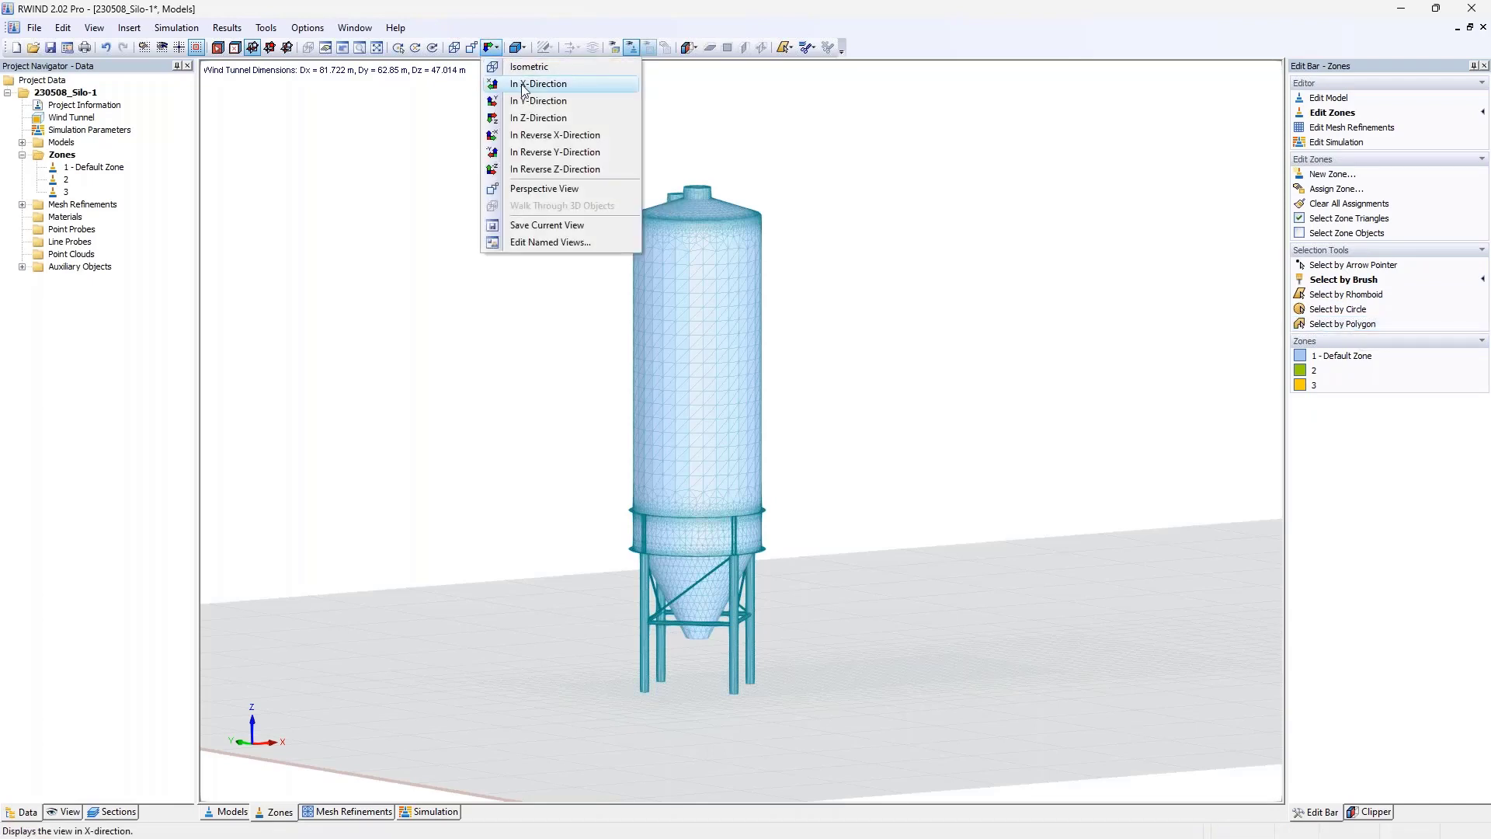
pyautogui.click(536, 86)
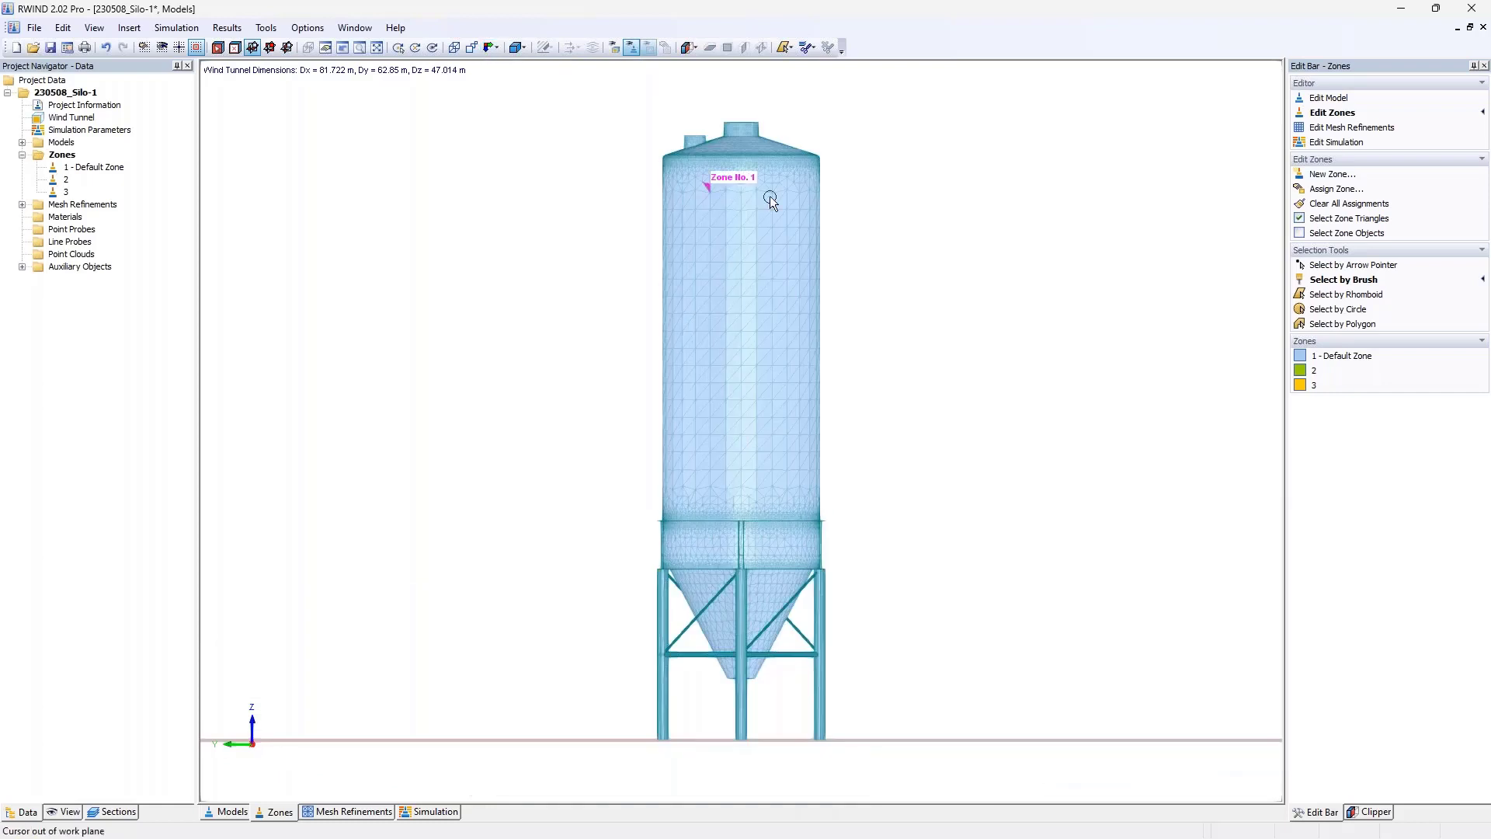
pyautogui.scroll(6, 752, 123)
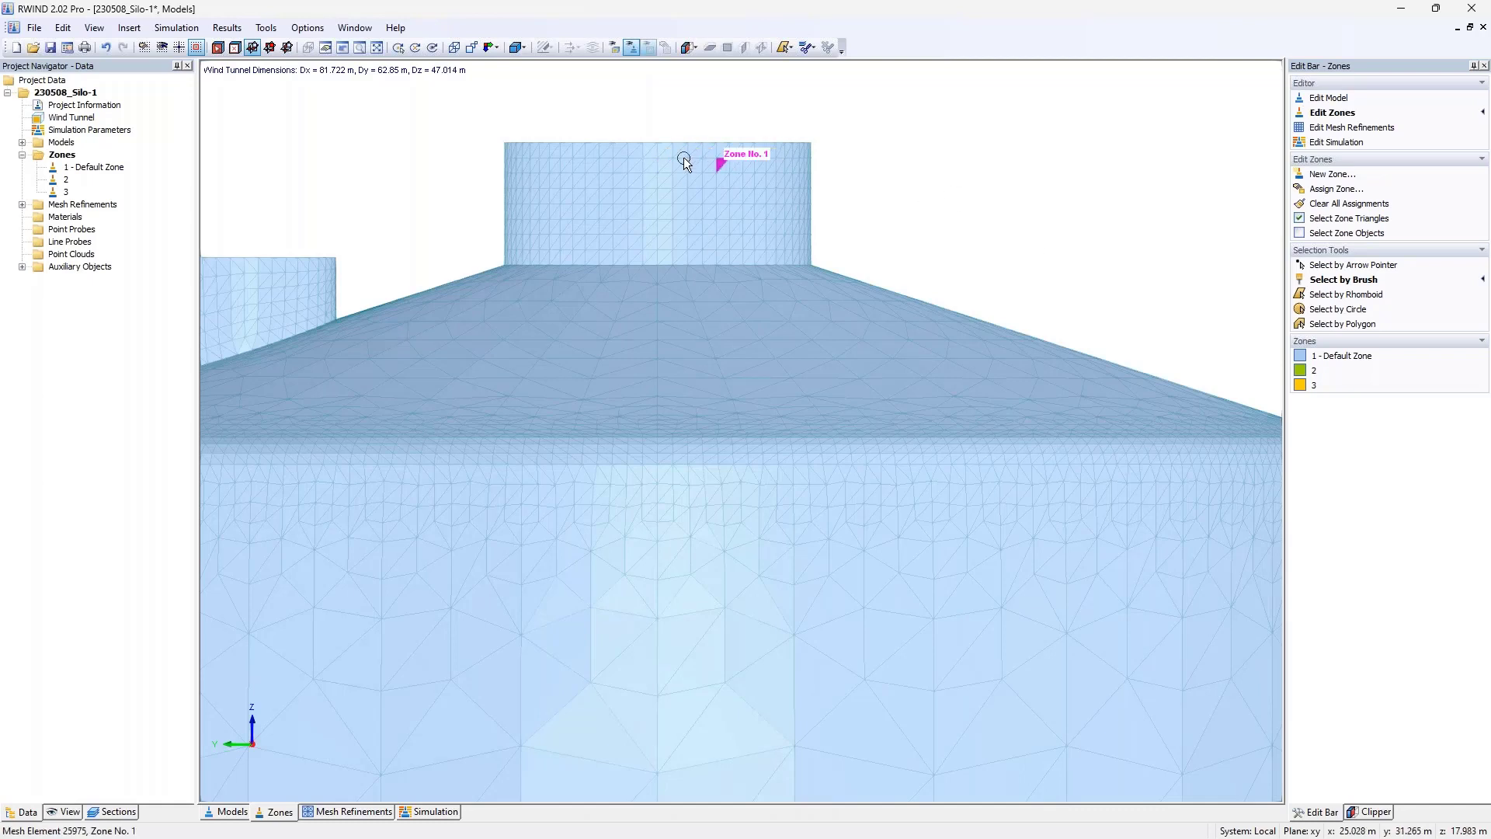
pyautogui.click(1315, 373)
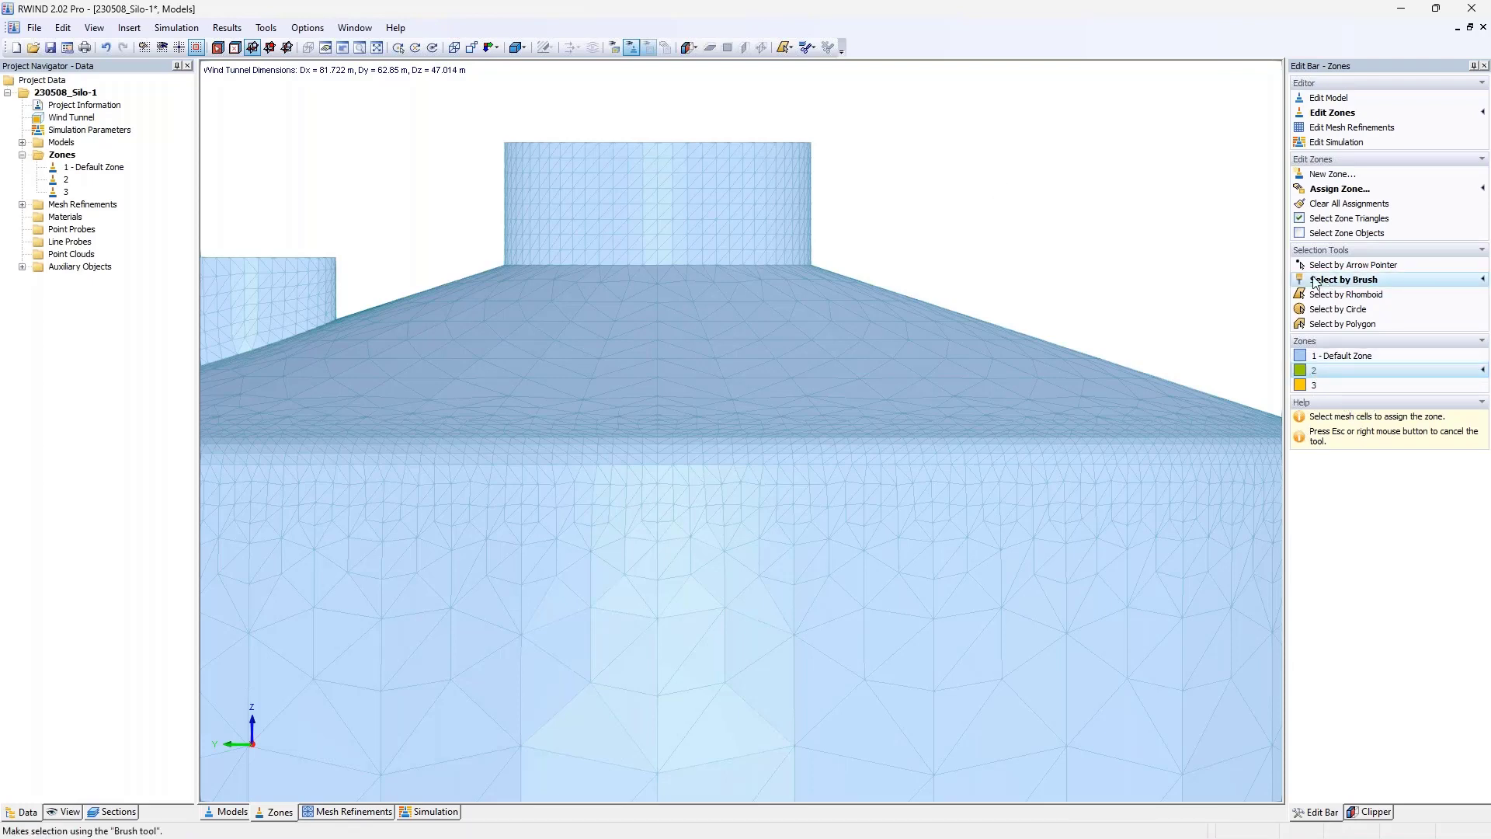
pyautogui.moveTo(567, 144)
pyautogui.mouseDown()
pyautogui.moveTo(719, 155)
pyautogui.moveTo(584, 160)
pyautogui.moveTo(630, 170)
pyautogui.moveTo(591, 183)
pyautogui.moveTo(629, 203)
pyautogui.moveTo(609, 227)
pyautogui.moveTo(654, 240)
pyautogui.moveTo(701, 252)
pyautogui.moveTo(666, 223)
pyautogui.moveTo(773, 198)
pyautogui.mouseUp()
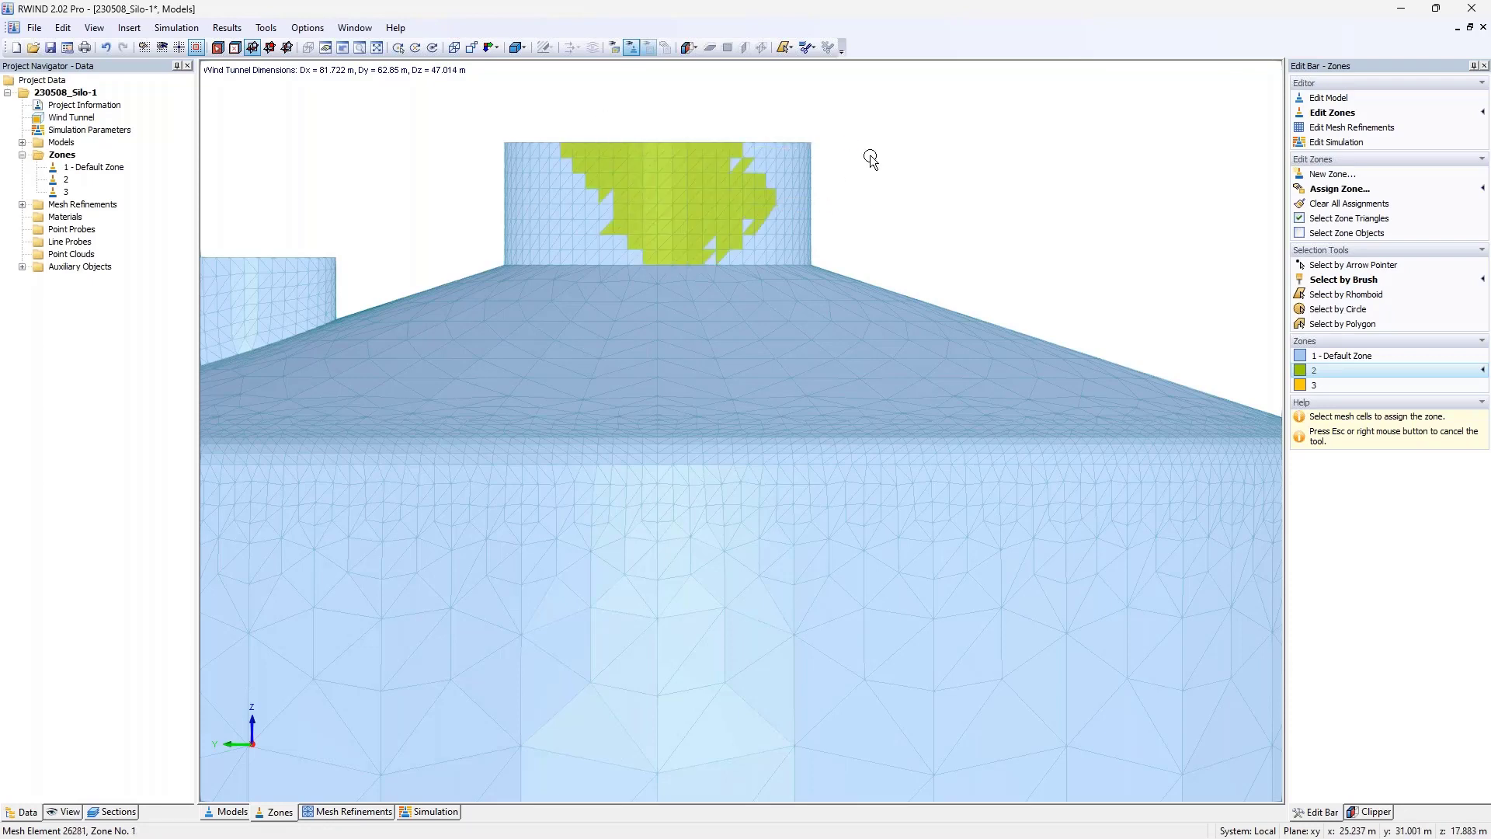
pyautogui.press('Escape')
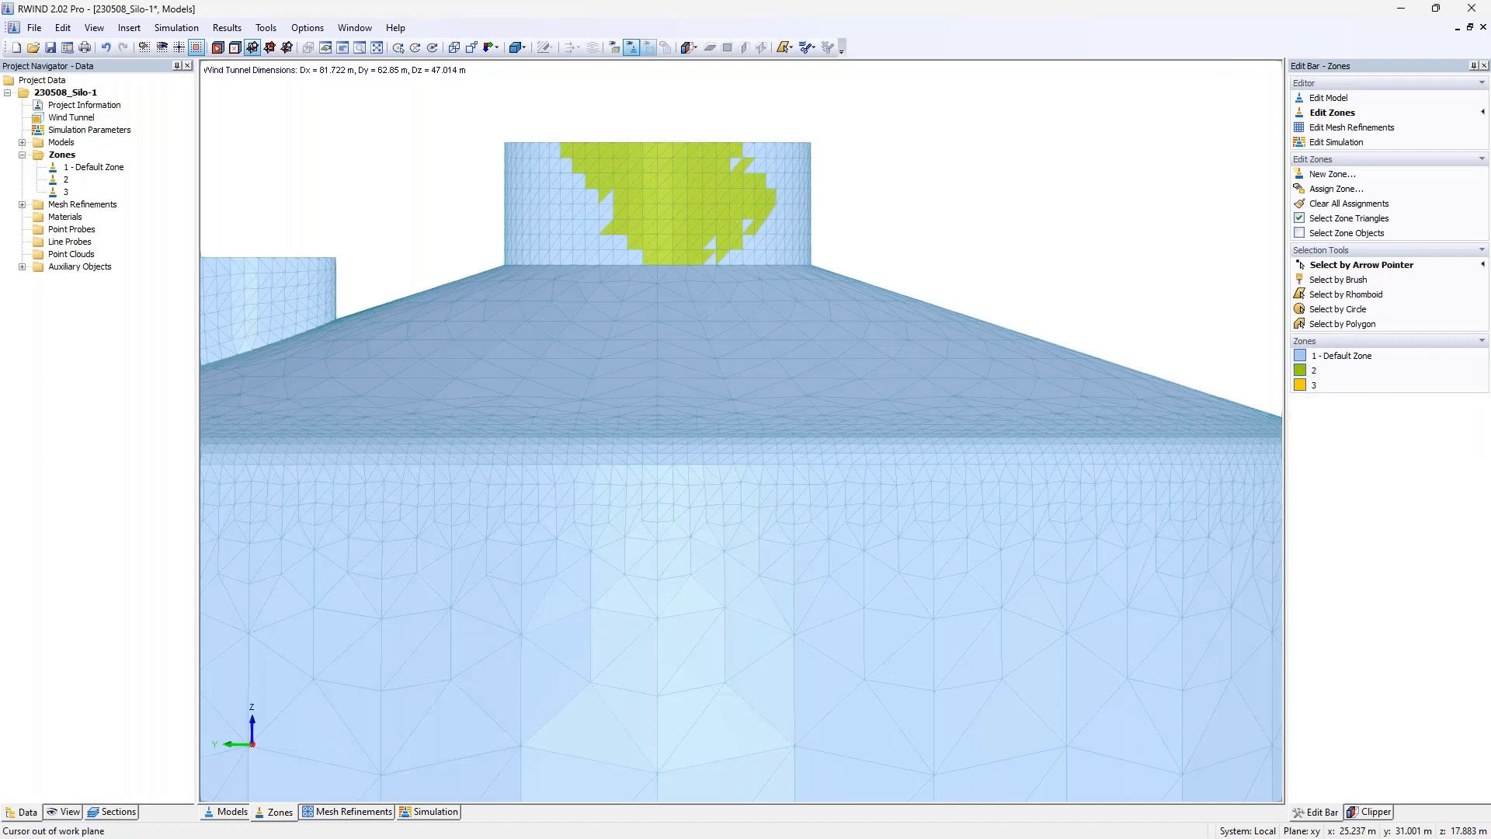
# - Assign zone 2 to the whole large cylinder on top of the roof with a rhomboid selection around it
pyautogui.click(1320, 370)
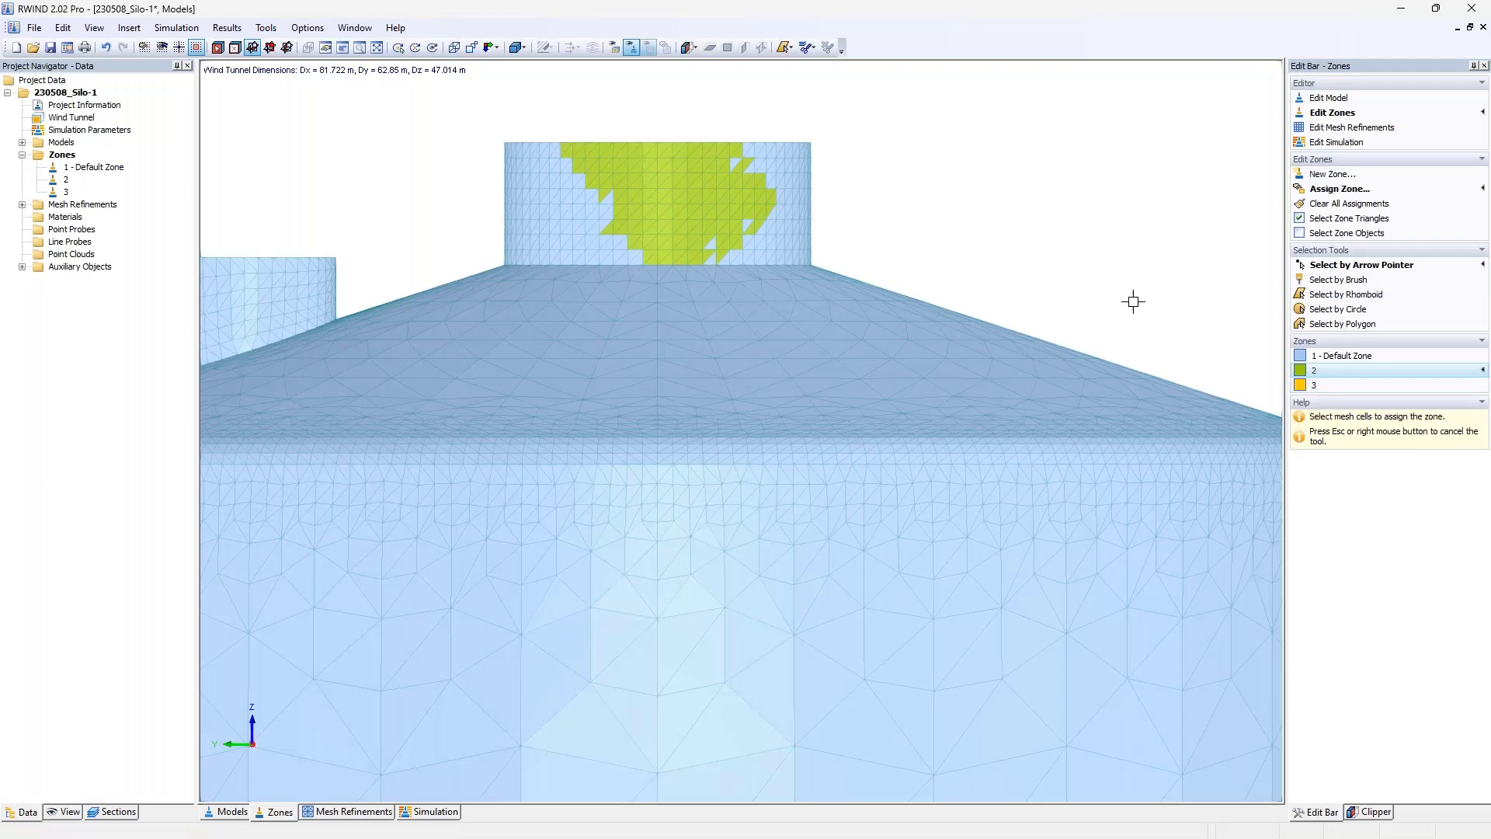
pyautogui.click(1312, 298)
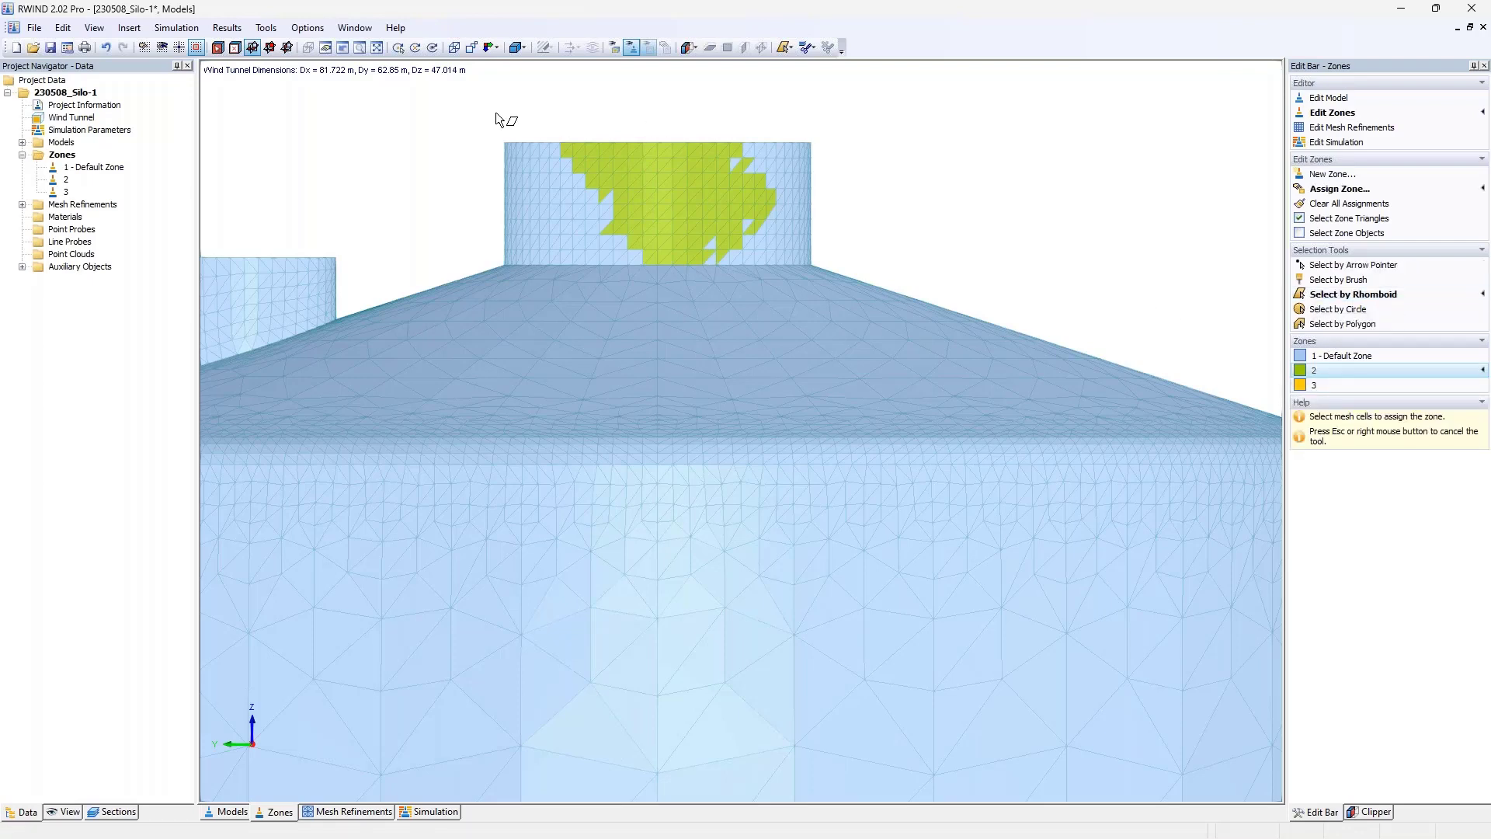
pyautogui.click(468, 119)
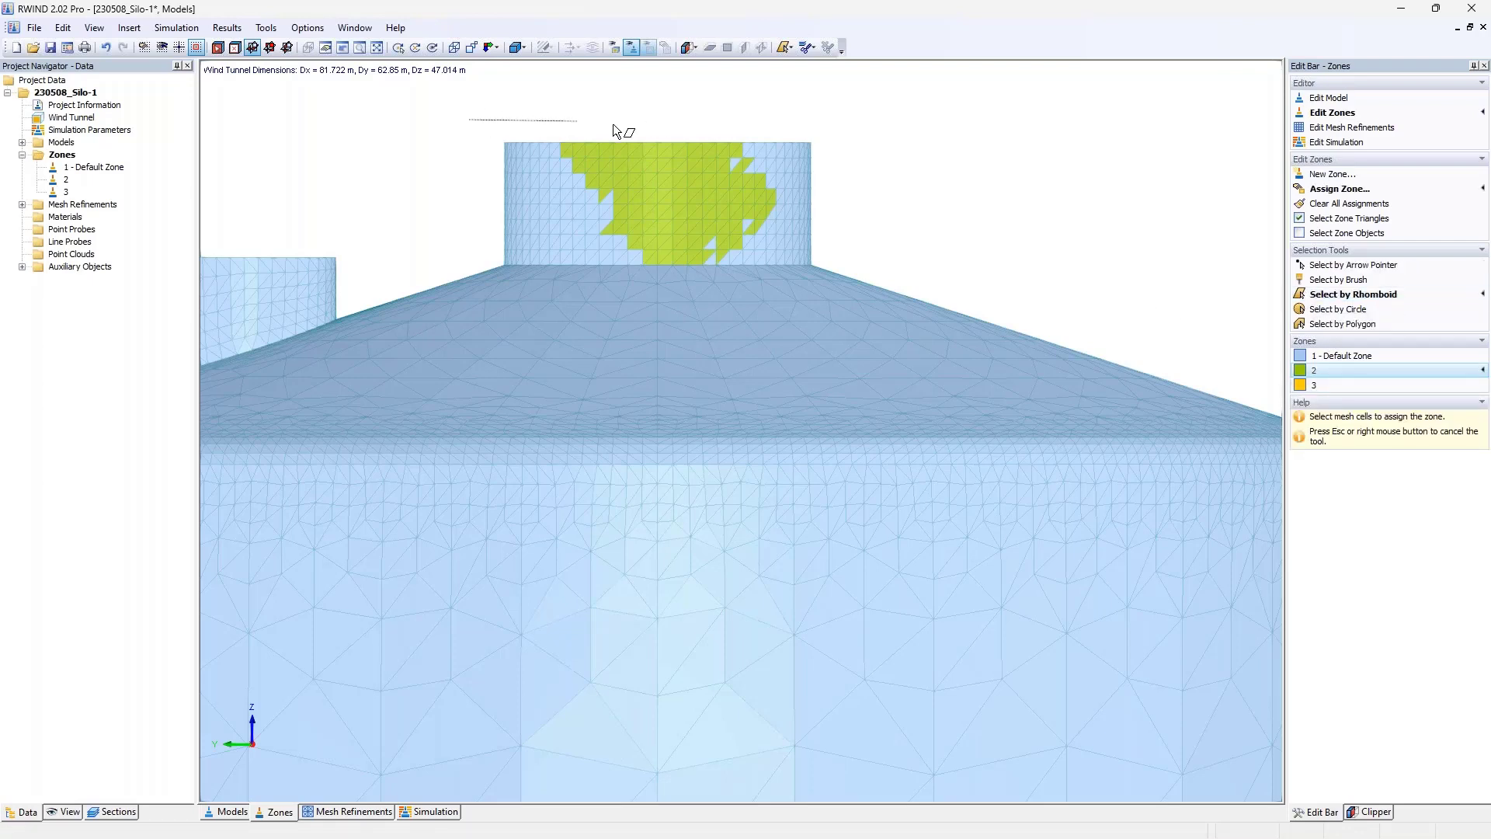
pyautogui.click(870, 118)
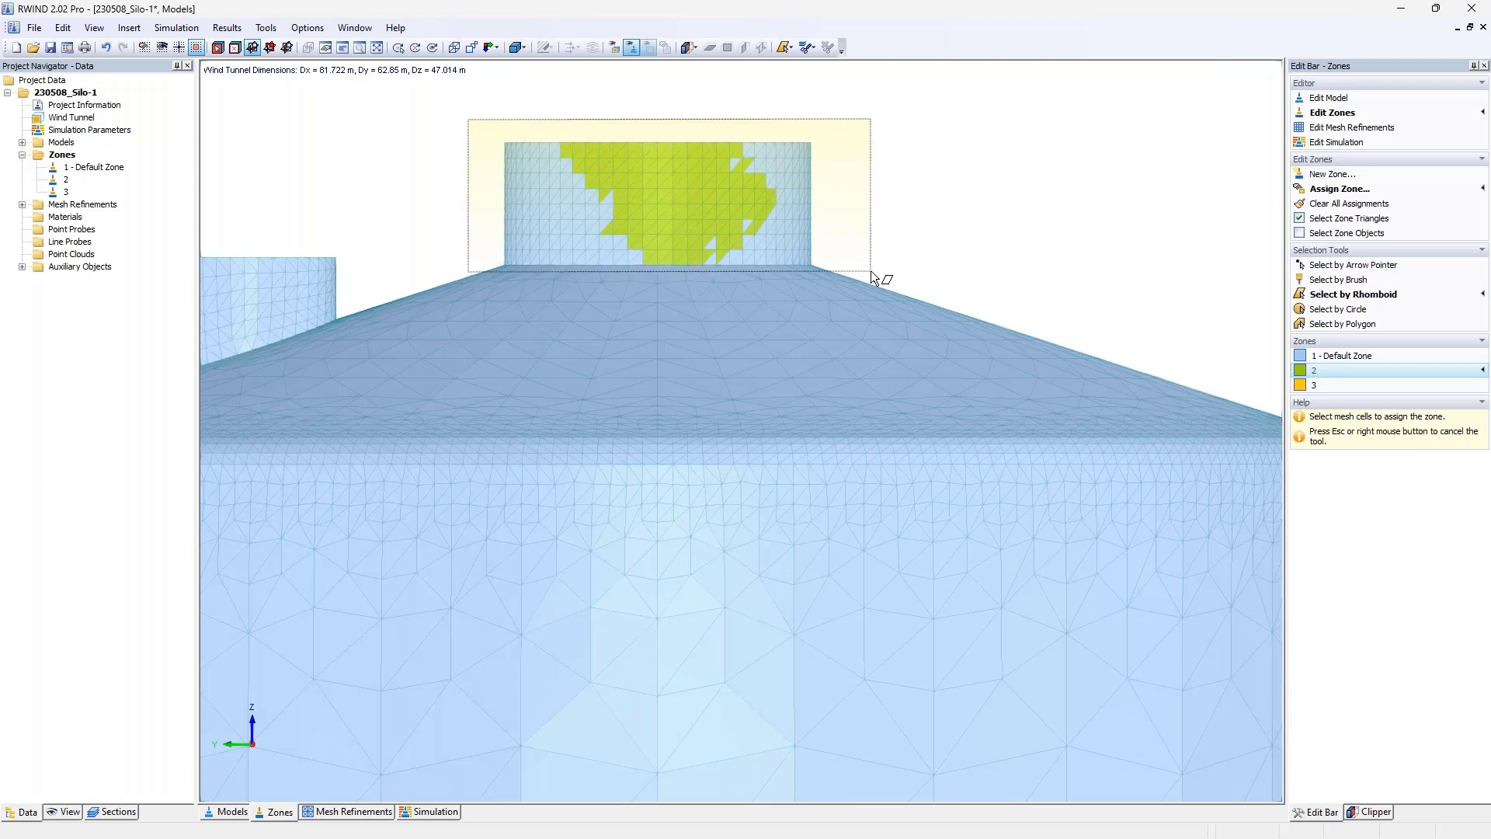
pyautogui.click(871, 270)
pyautogui.moveTo(868, 185); pyautogui.dragTo(840, 269, button='middle')
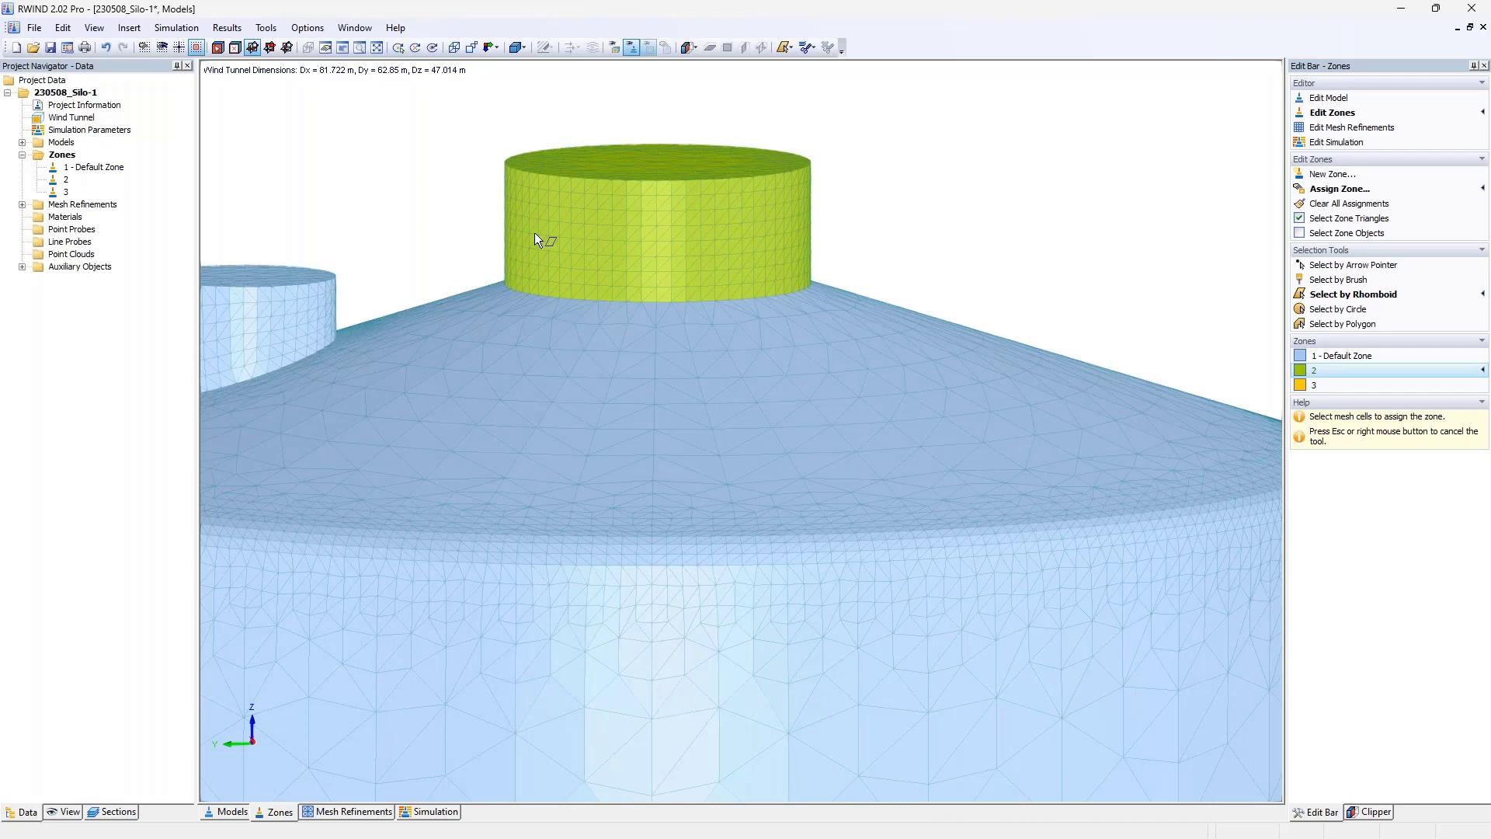
pyautogui.keyDown('ctrl'); pyautogui.moveTo(525, 231); pyautogui.dragTo(529, 261, button='middle'); pyautogui.keyUp('ctrl')
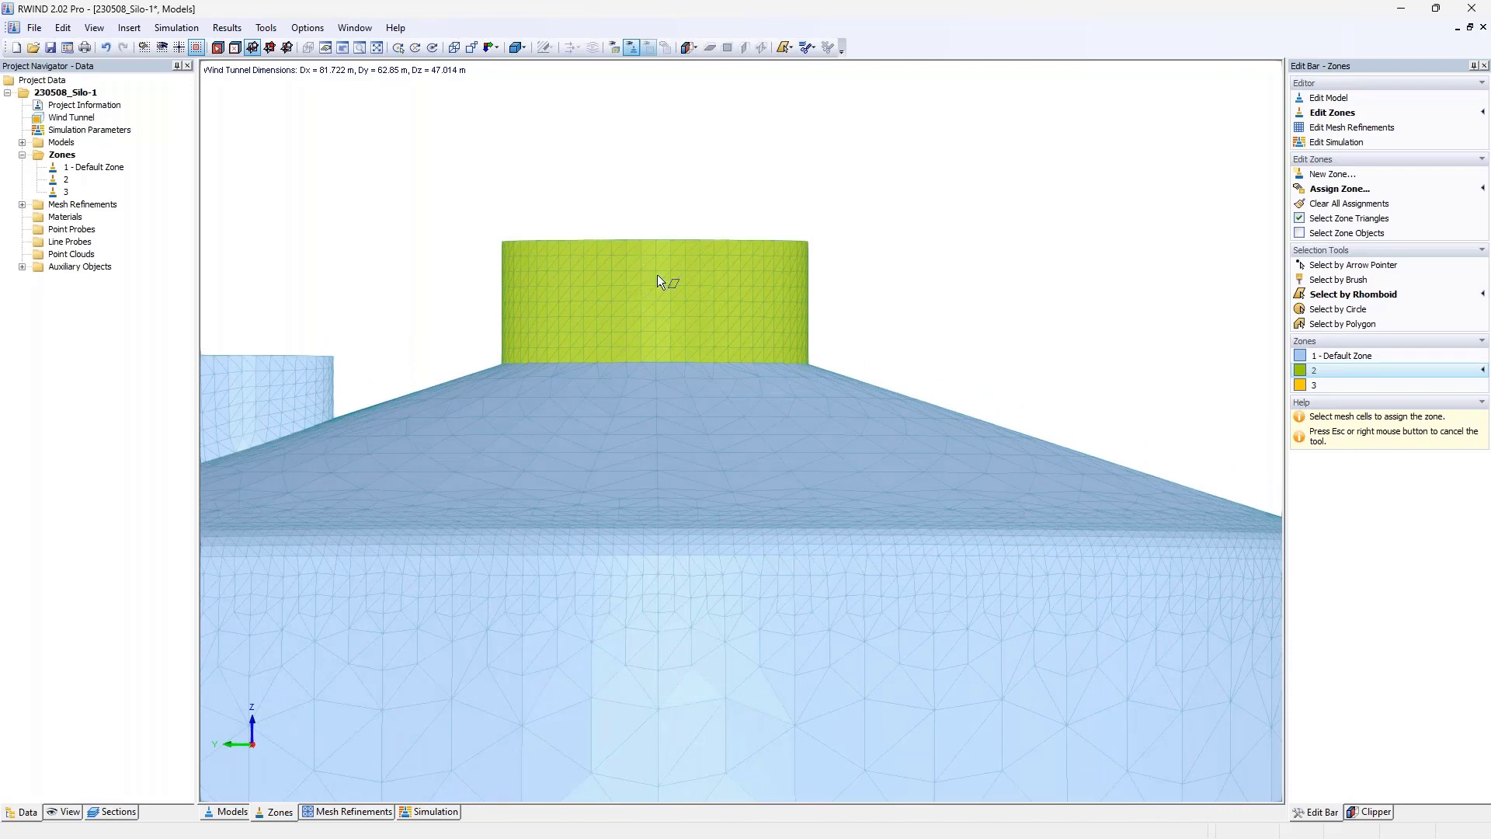
pyautogui.press('Escape')
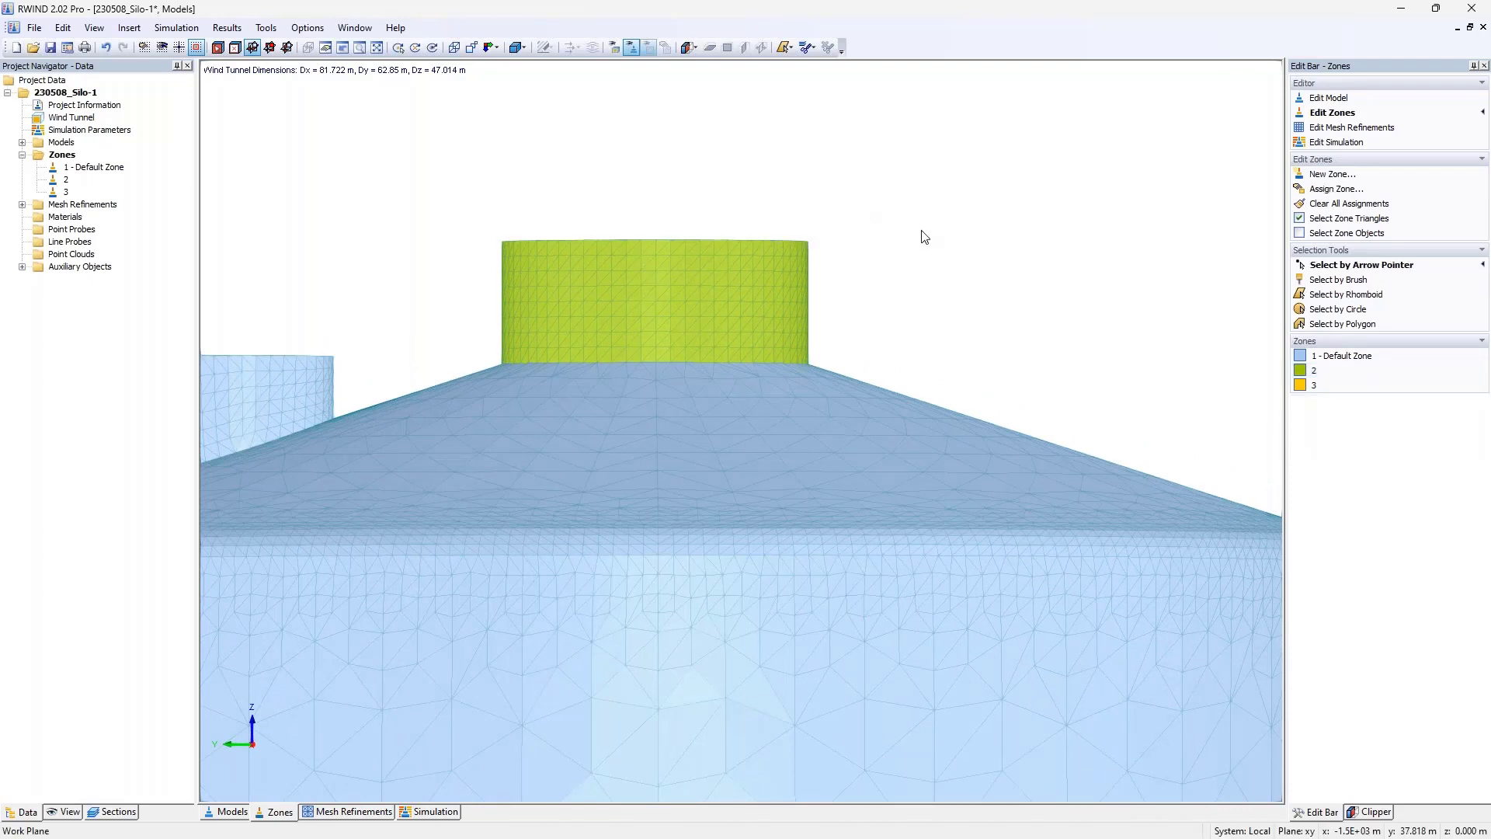
# - Display only the mesh section of Zone No. 1 to isolate the silo cells still in the default zone
pyautogui.scroll(-3, 944, 247)
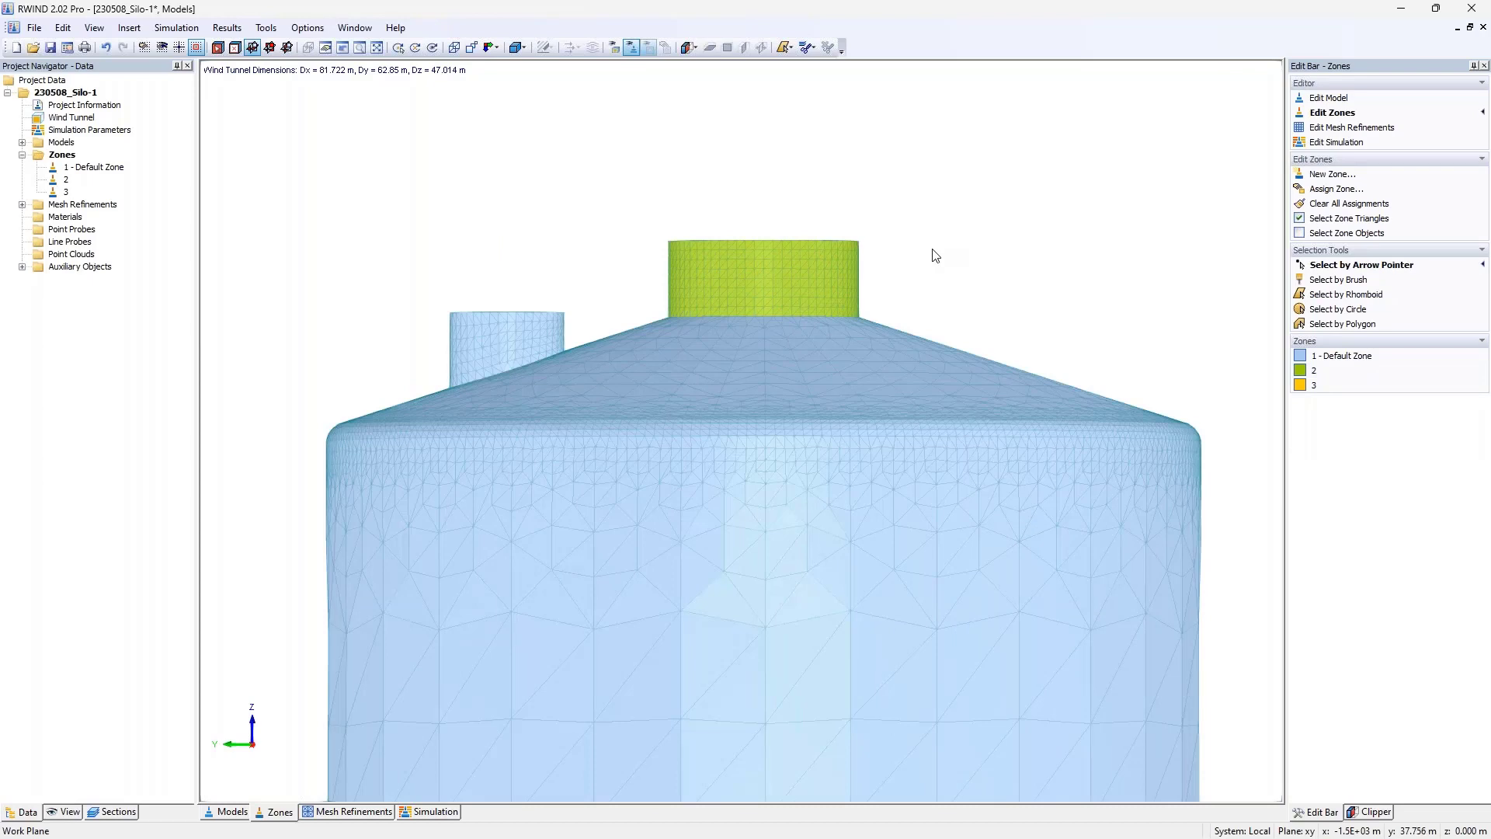
pyautogui.click(112, 811)
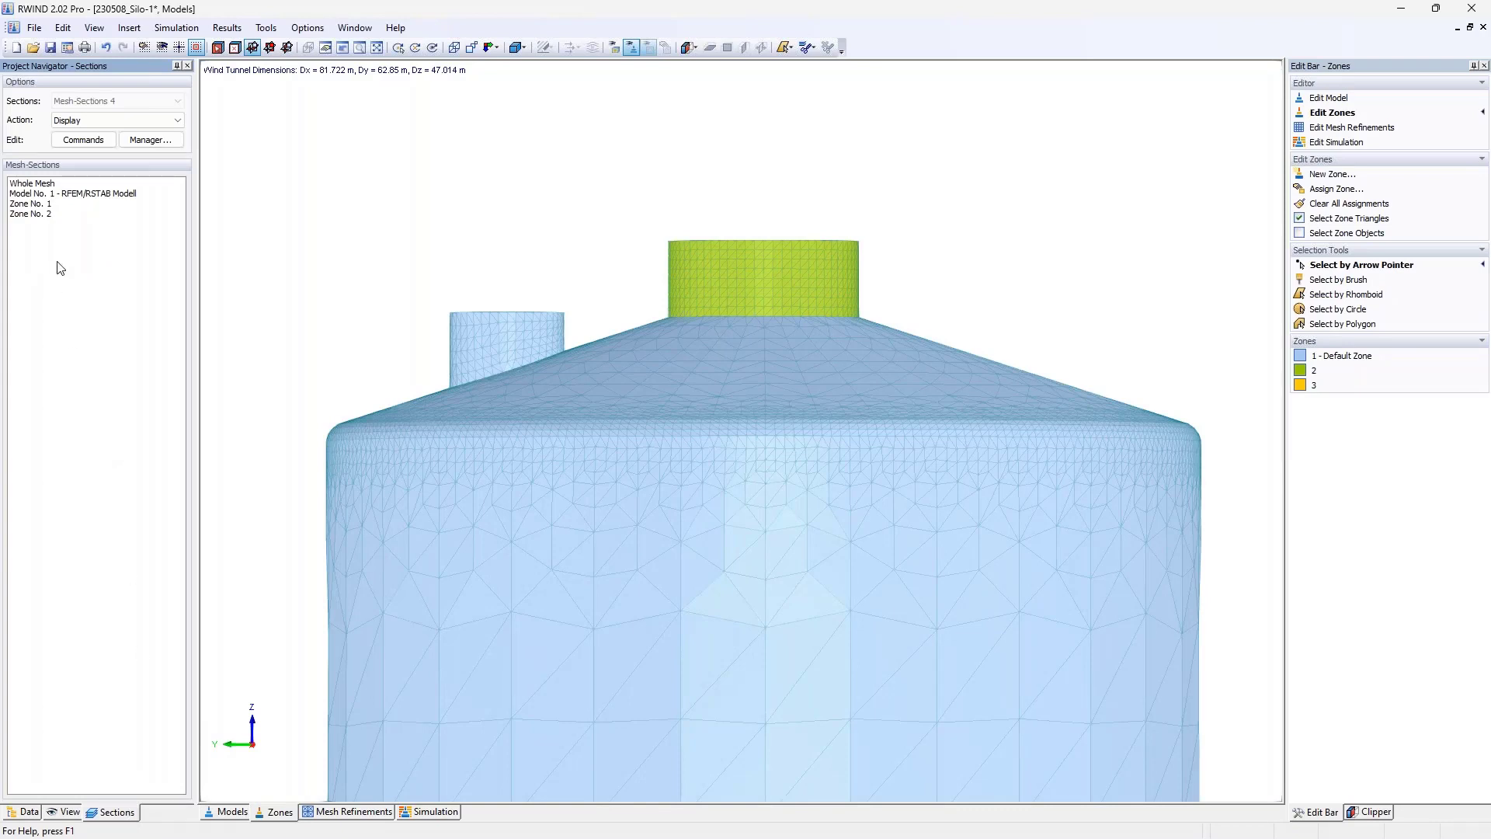
pyautogui.click(31, 204)
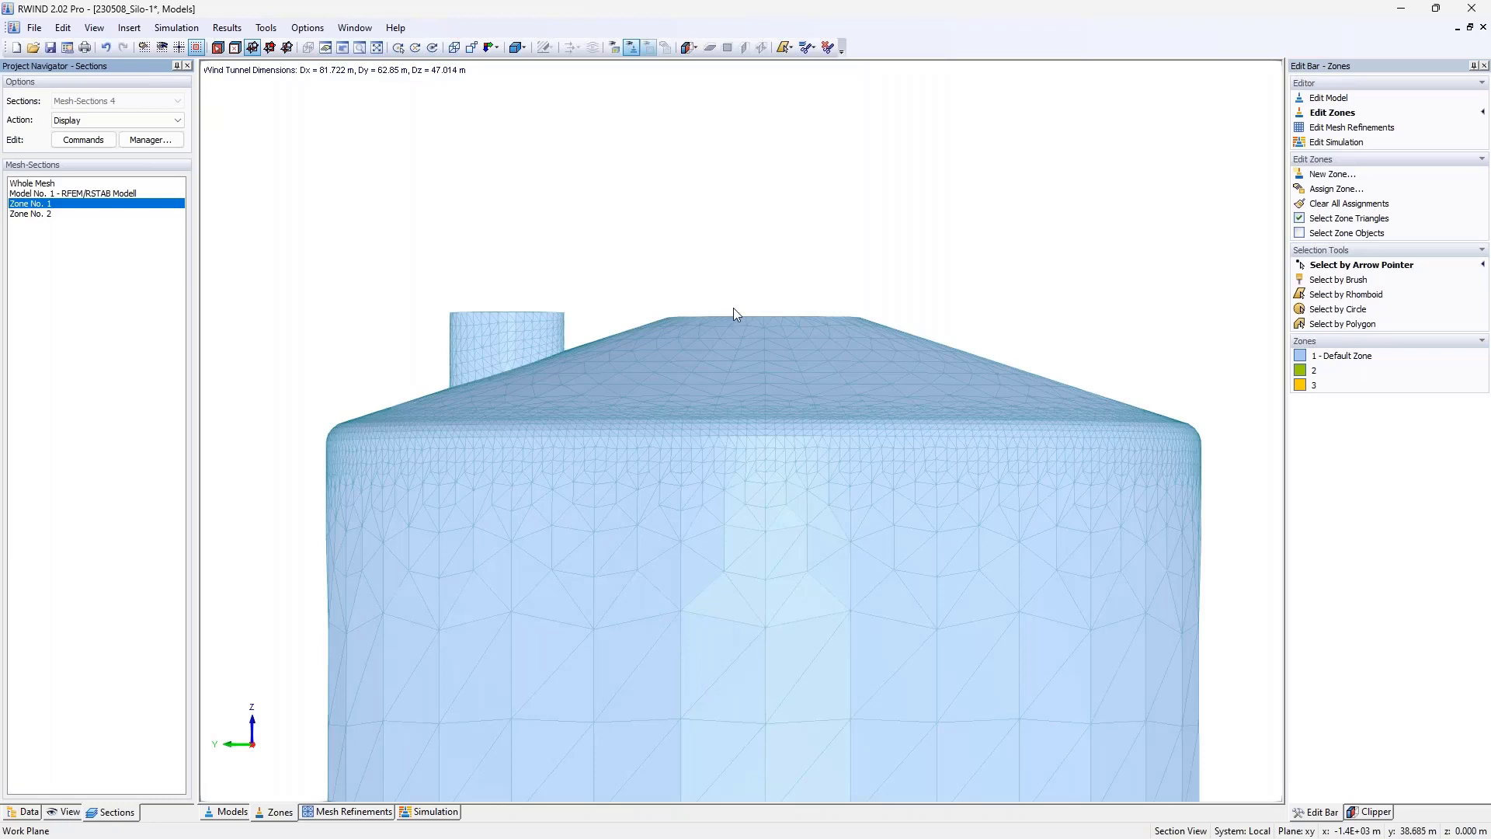
pyautogui.keyDown('ctrl'); pyautogui.moveTo(849, 243); pyautogui.dragTo(793, 255, button='middle'); pyautogui.keyUp('ctrl')
pyautogui.scroll(-1, 787, 279)
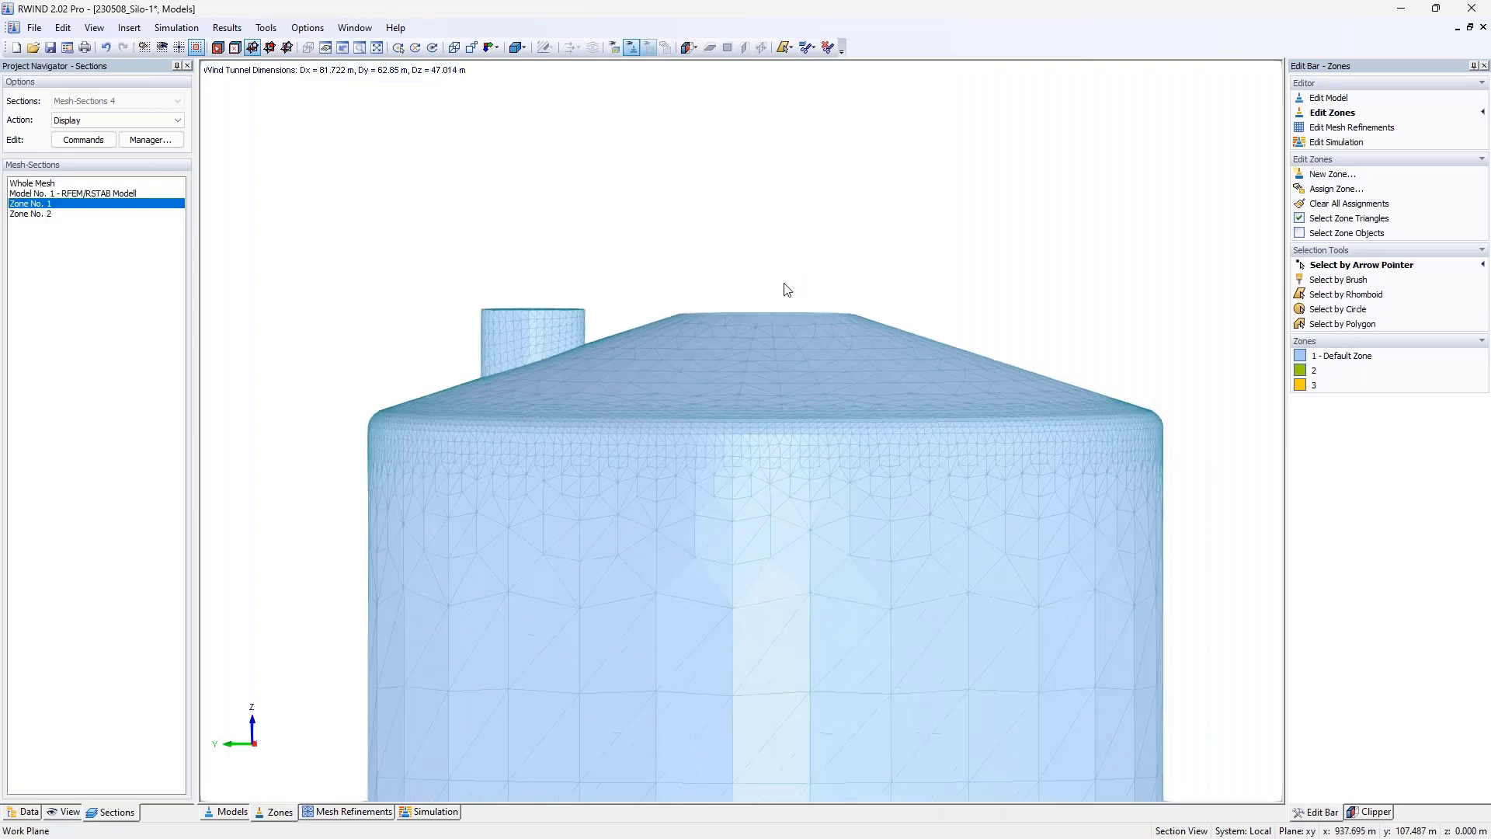
pyautogui.scroll(1, 827, 328)
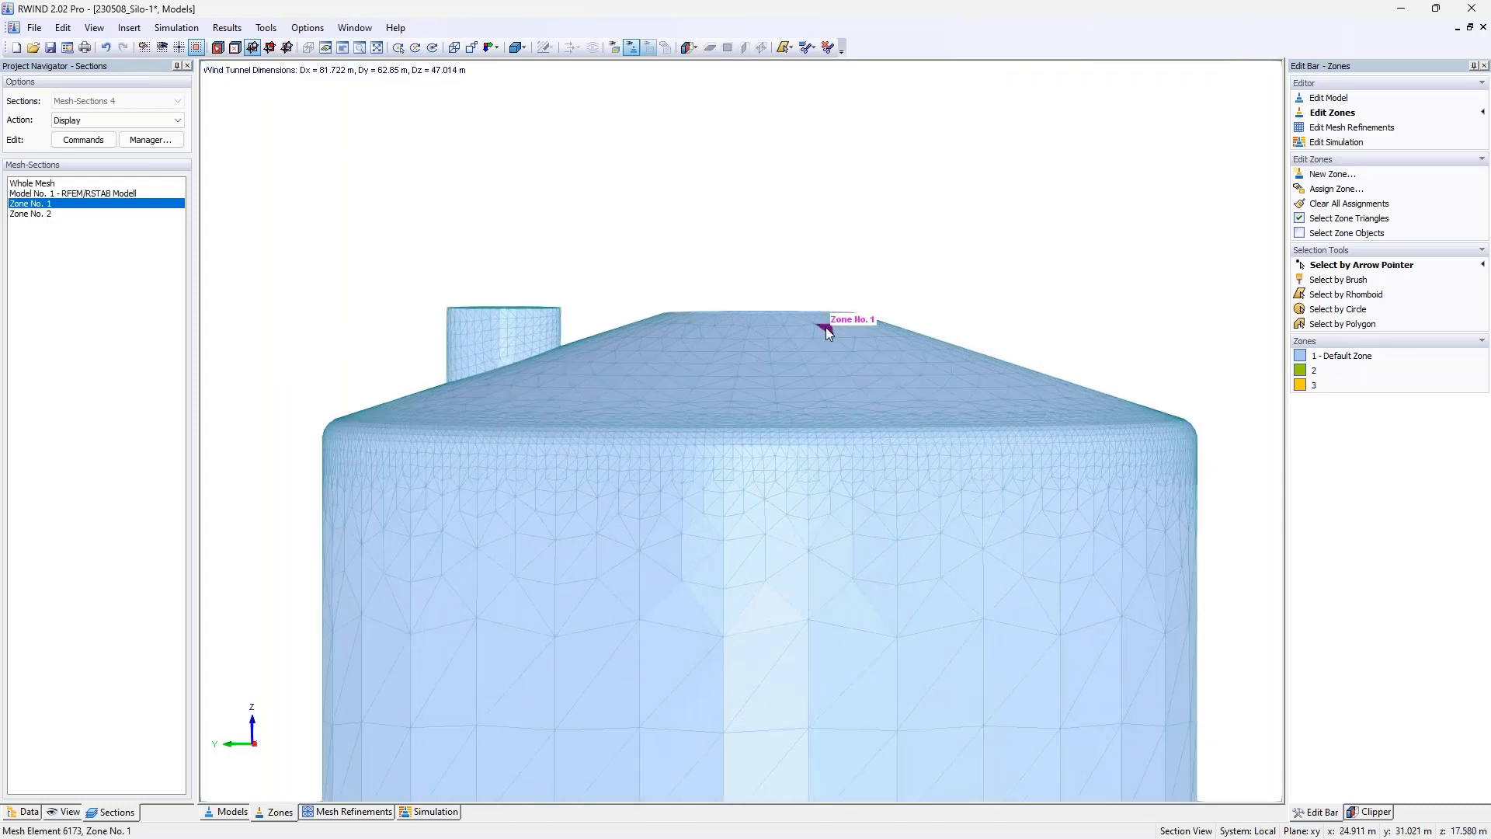
# - Assign zone 3 to the conical roof surface by enclosing it in a polygon selection
pyautogui.click(1332, 388)
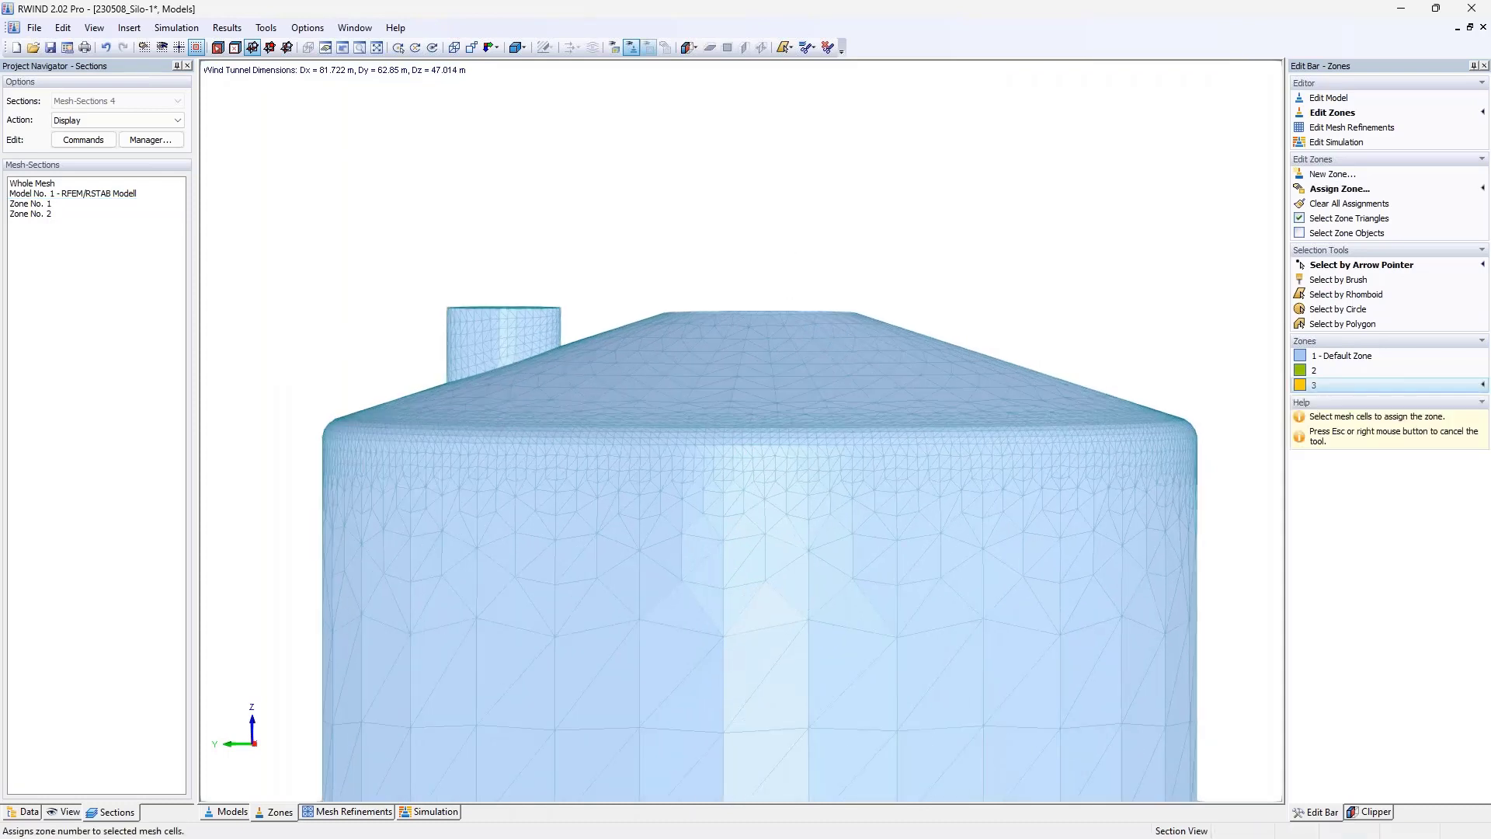
pyautogui.click(1354, 325)
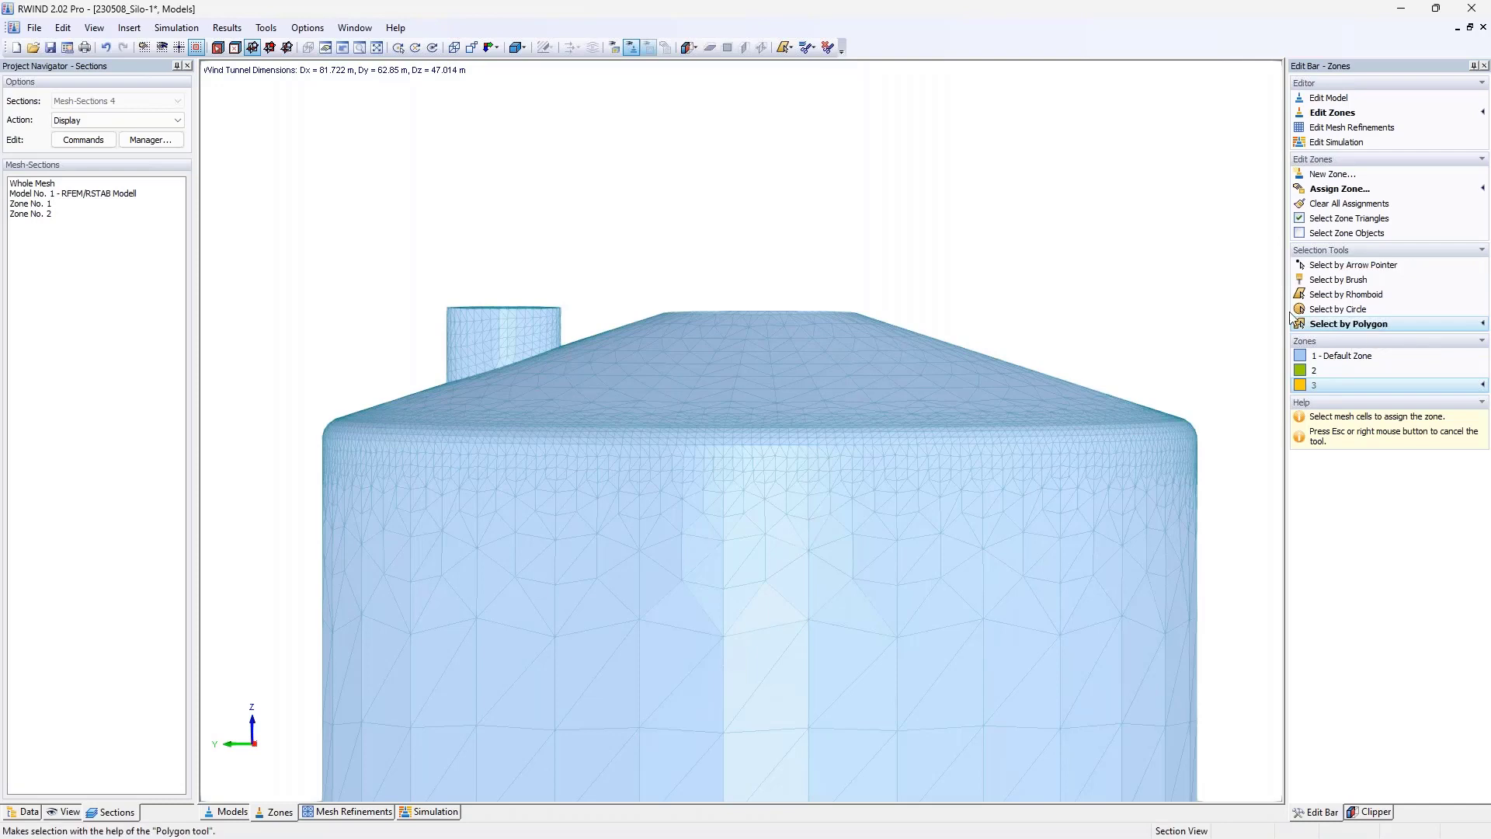
pyautogui.click(306, 417)
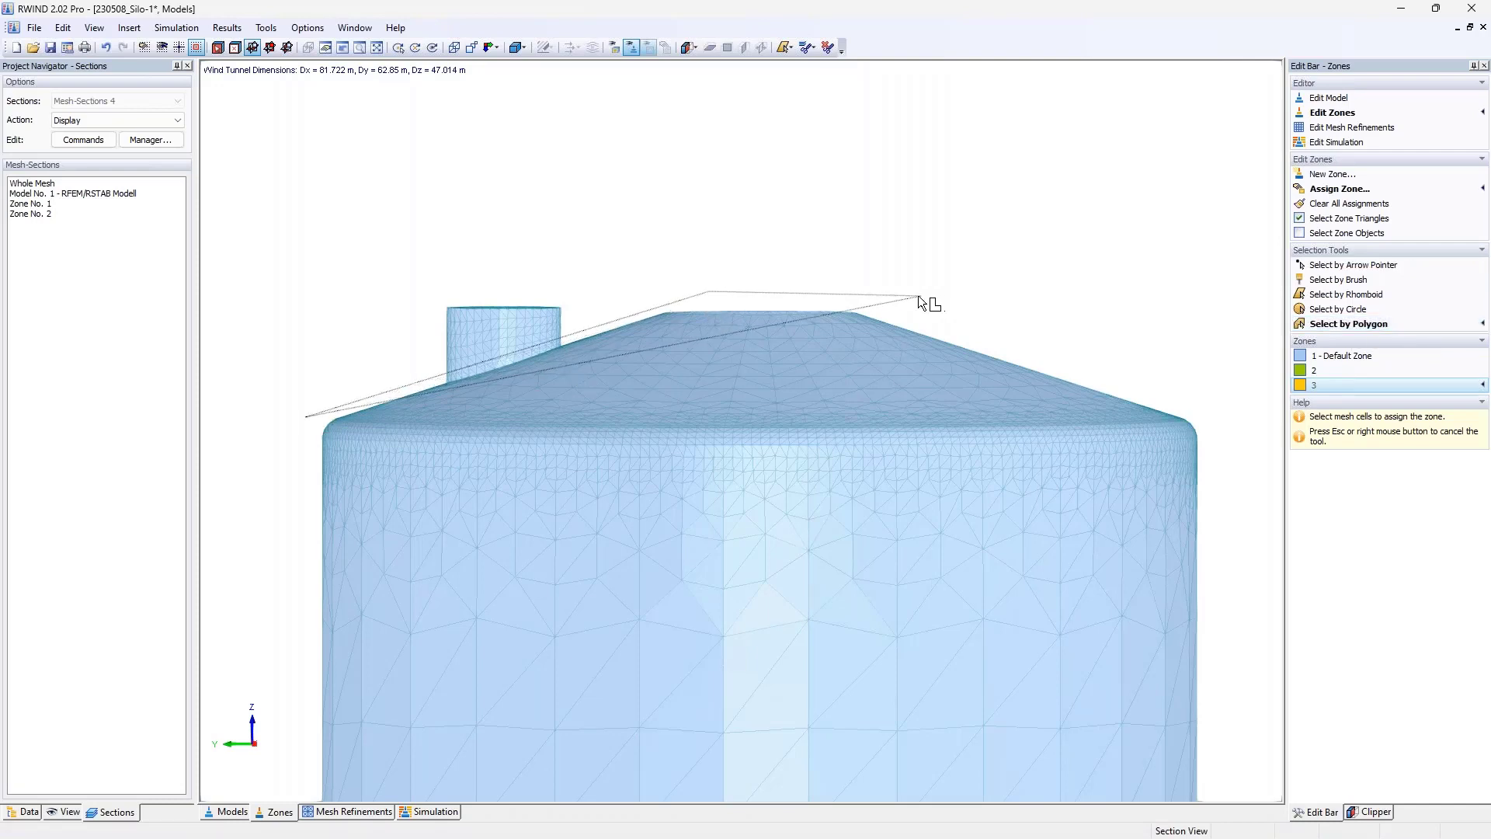
pyautogui.click(1098, 298)
pyautogui.click(1227, 419)
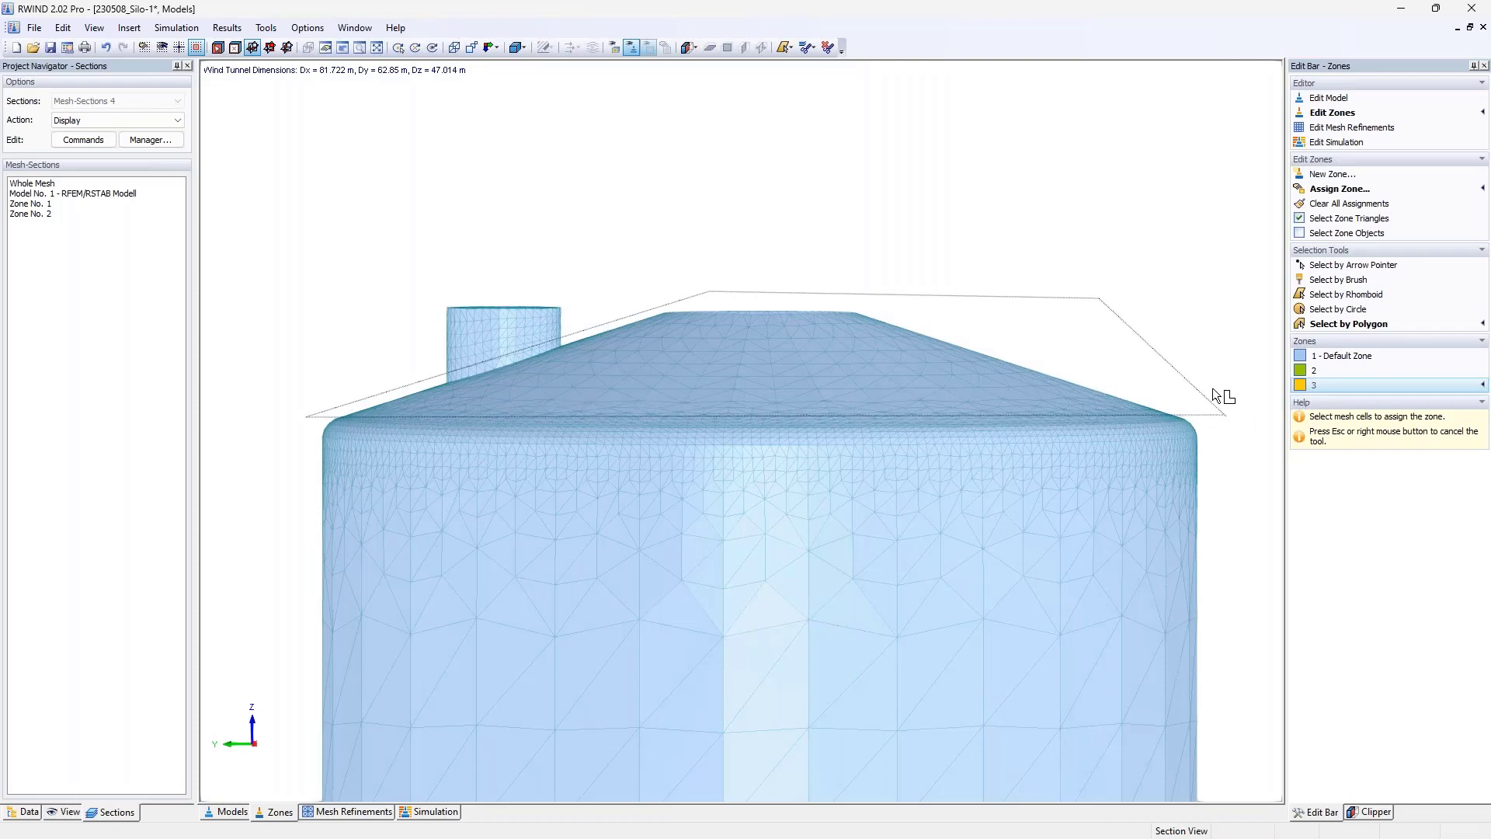
pyautogui.doubleClick(828, 407)
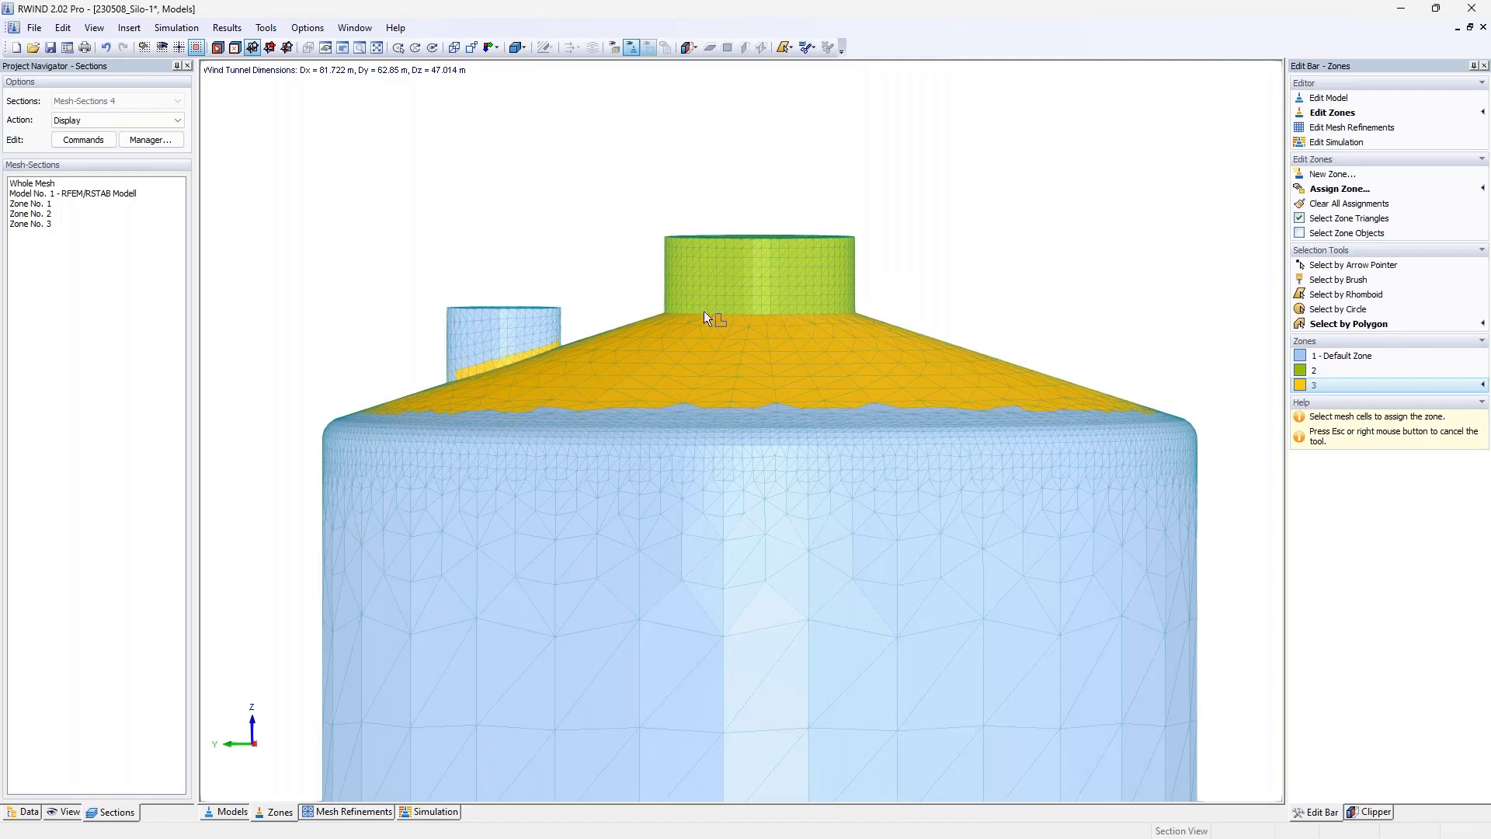
pyautogui.keyDown('ctrl'); pyautogui.moveTo(691, 313); pyautogui.dragTo(692, 399, button='middle'); pyautogui.keyUp('ctrl')
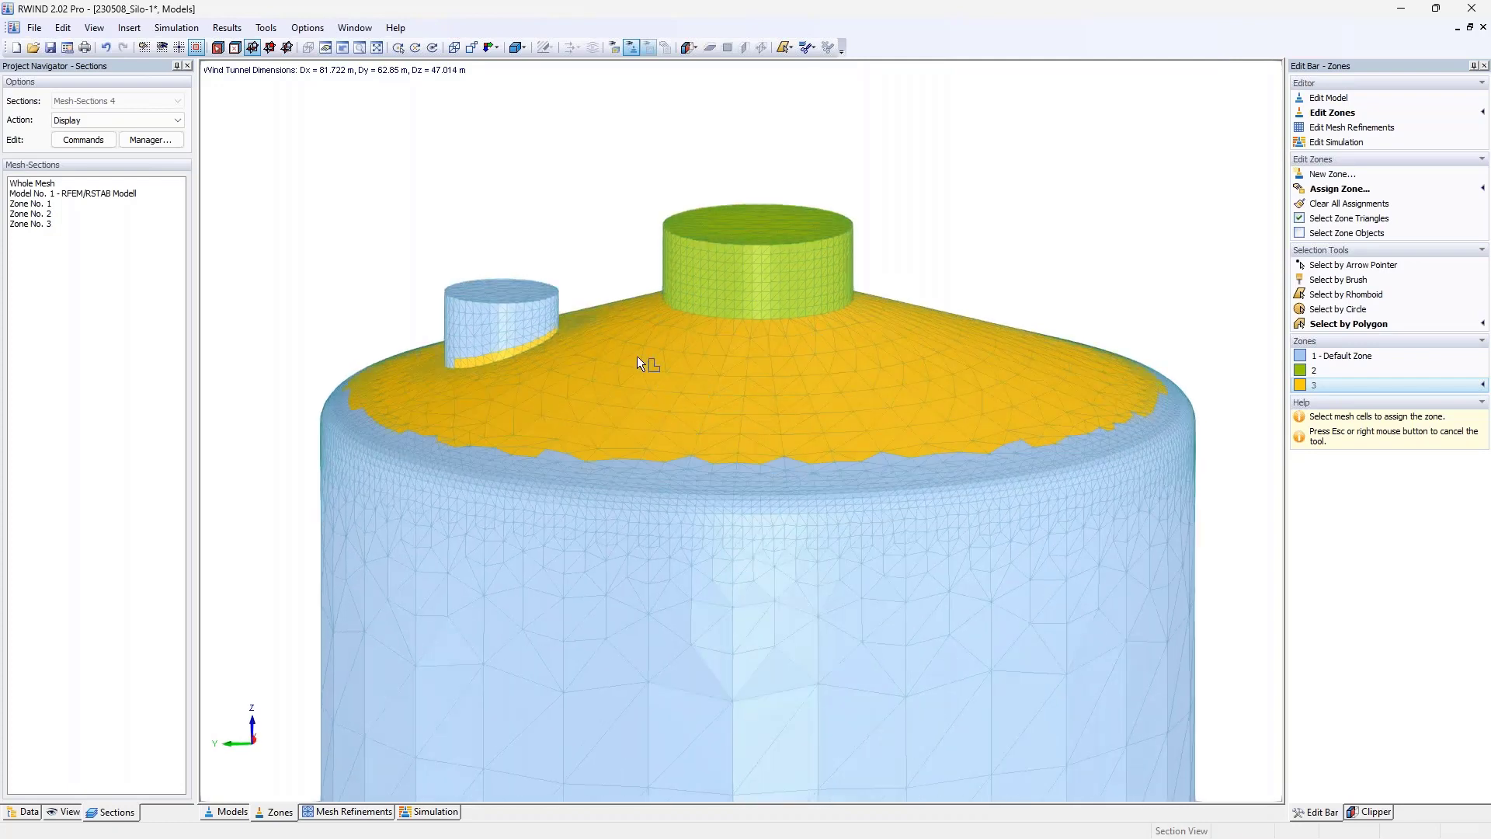
# - Isolate Zone No. 1 and brush zone 3 onto the remaining default-zone cells along the roof's front lower edge
pyautogui.click(53, 204)
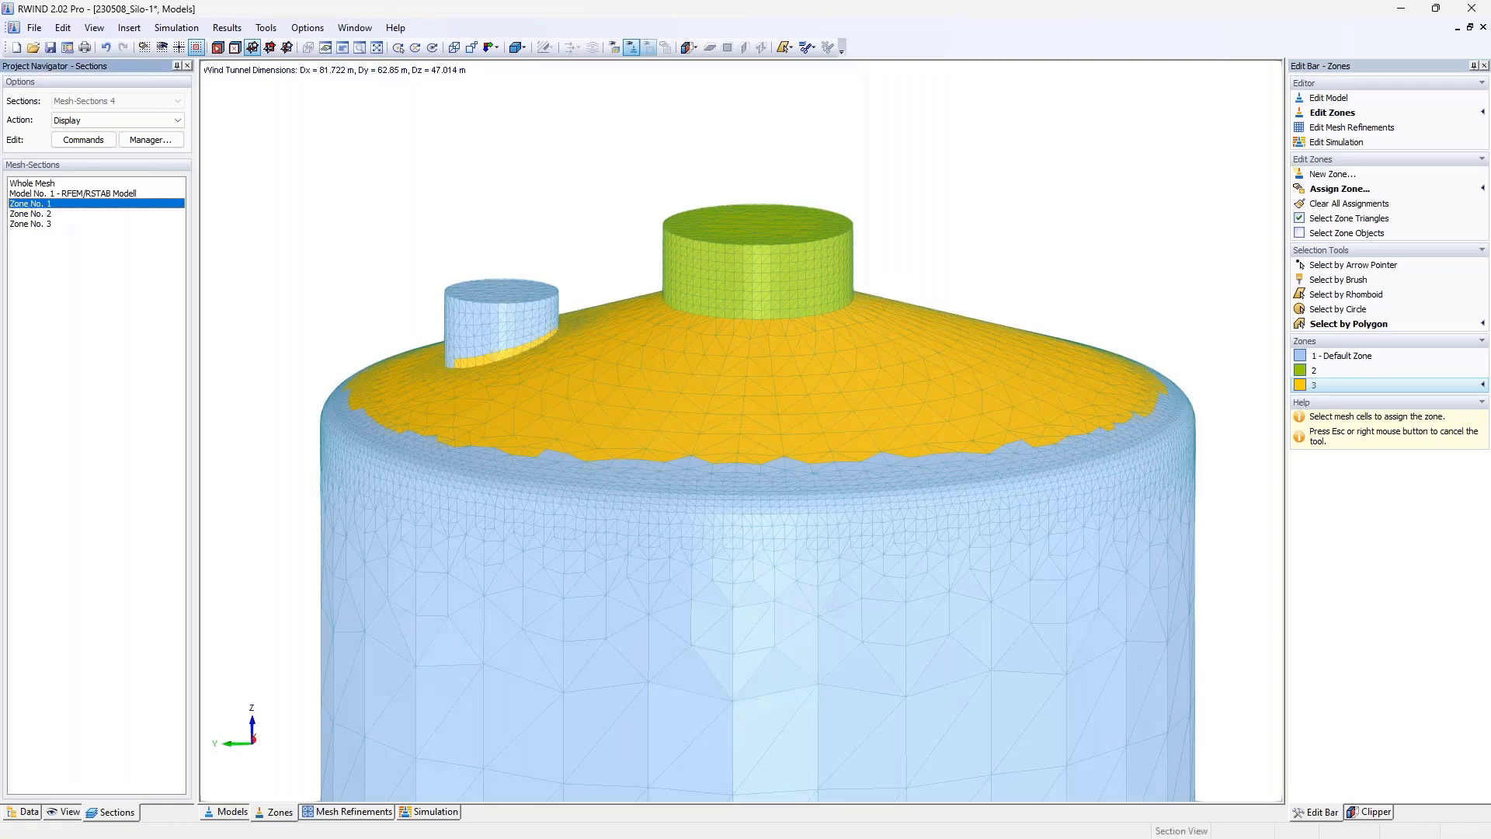
pyautogui.keyDown('ctrl'); pyautogui.moveTo(674, 326); pyautogui.dragTo(678, 272, button='middle'); pyautogui.keyUp('ctrl')
pyautogui.scroll(2, 1056, 314)
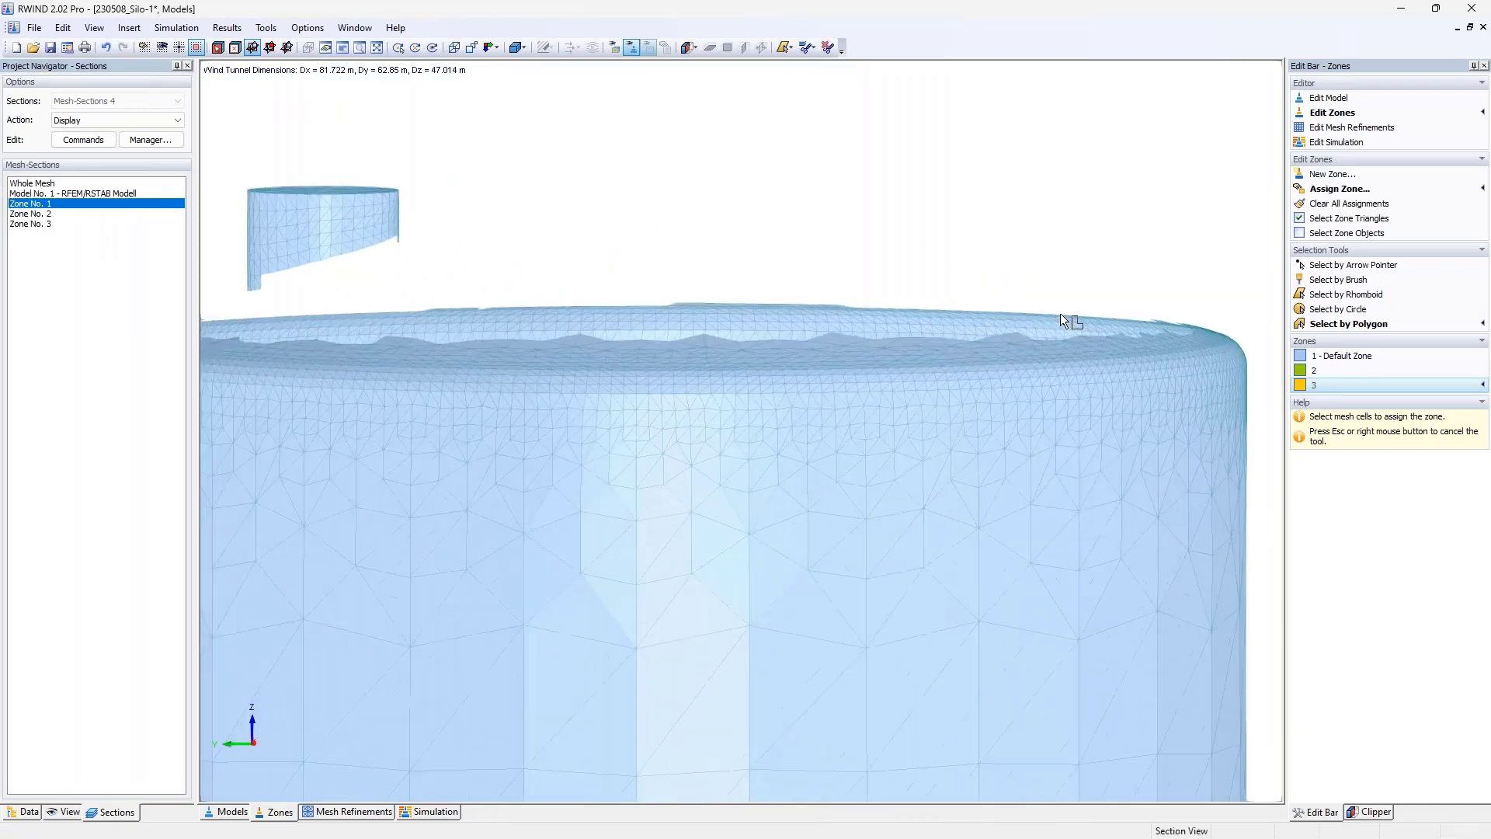
pyautogui.click(1343, 280)
pyautogui.moveTo(719, 345)
pyautogui.mouseDown()
pyautogui.moveTo(663, 348)
pyautogui.moveTo(896, 353)
pyautogui.mouseUp()
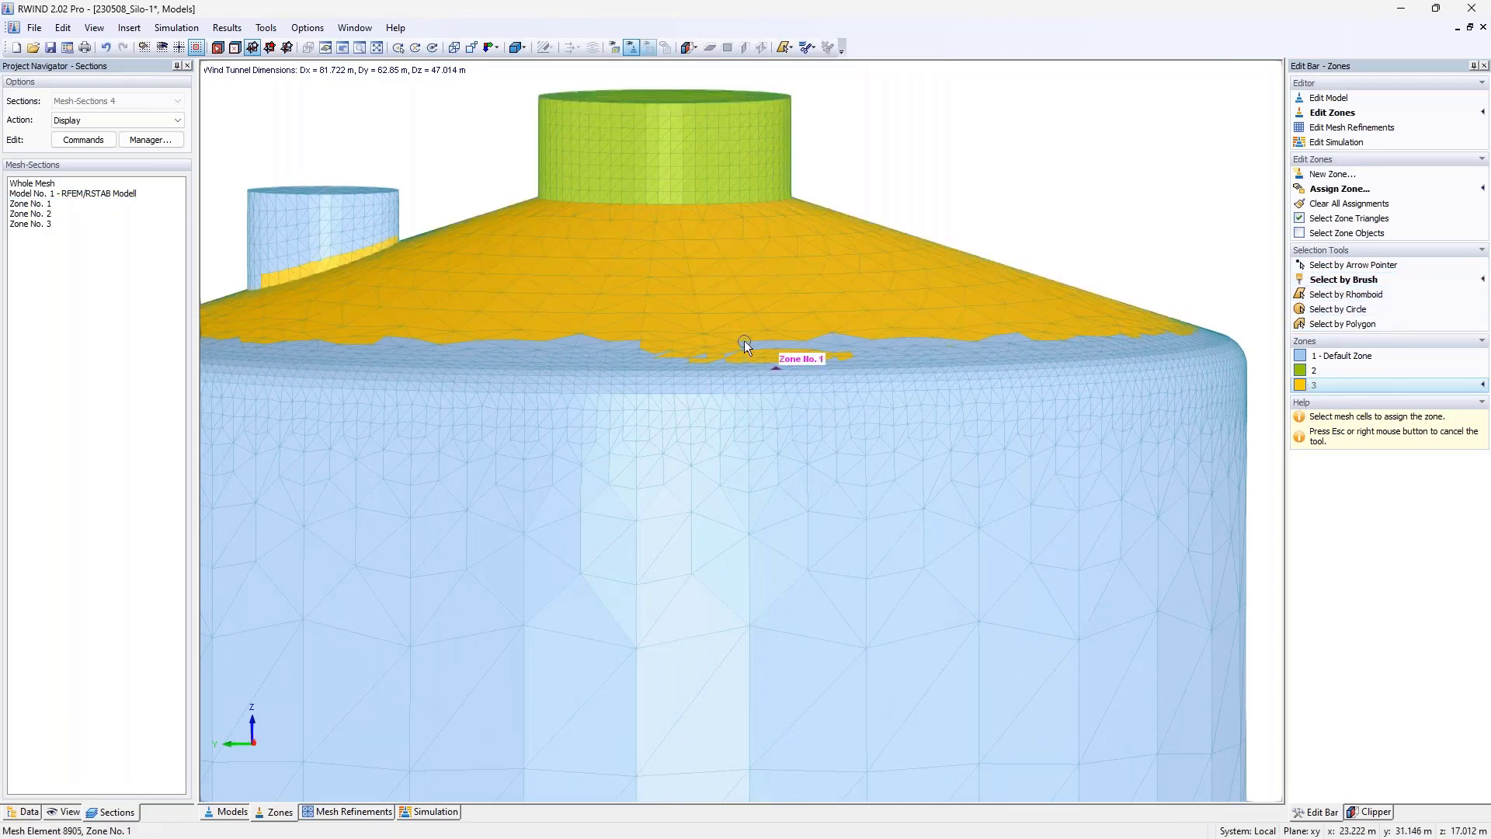
pyautogui.click(46, 204)
pyautogui.moveTo(570, 349)
pyautogui.mouseDown()
pyautogui.moveTo(488, 352)
pyautogui.moveTo(546, 345)
pyautogui.mouseUp()
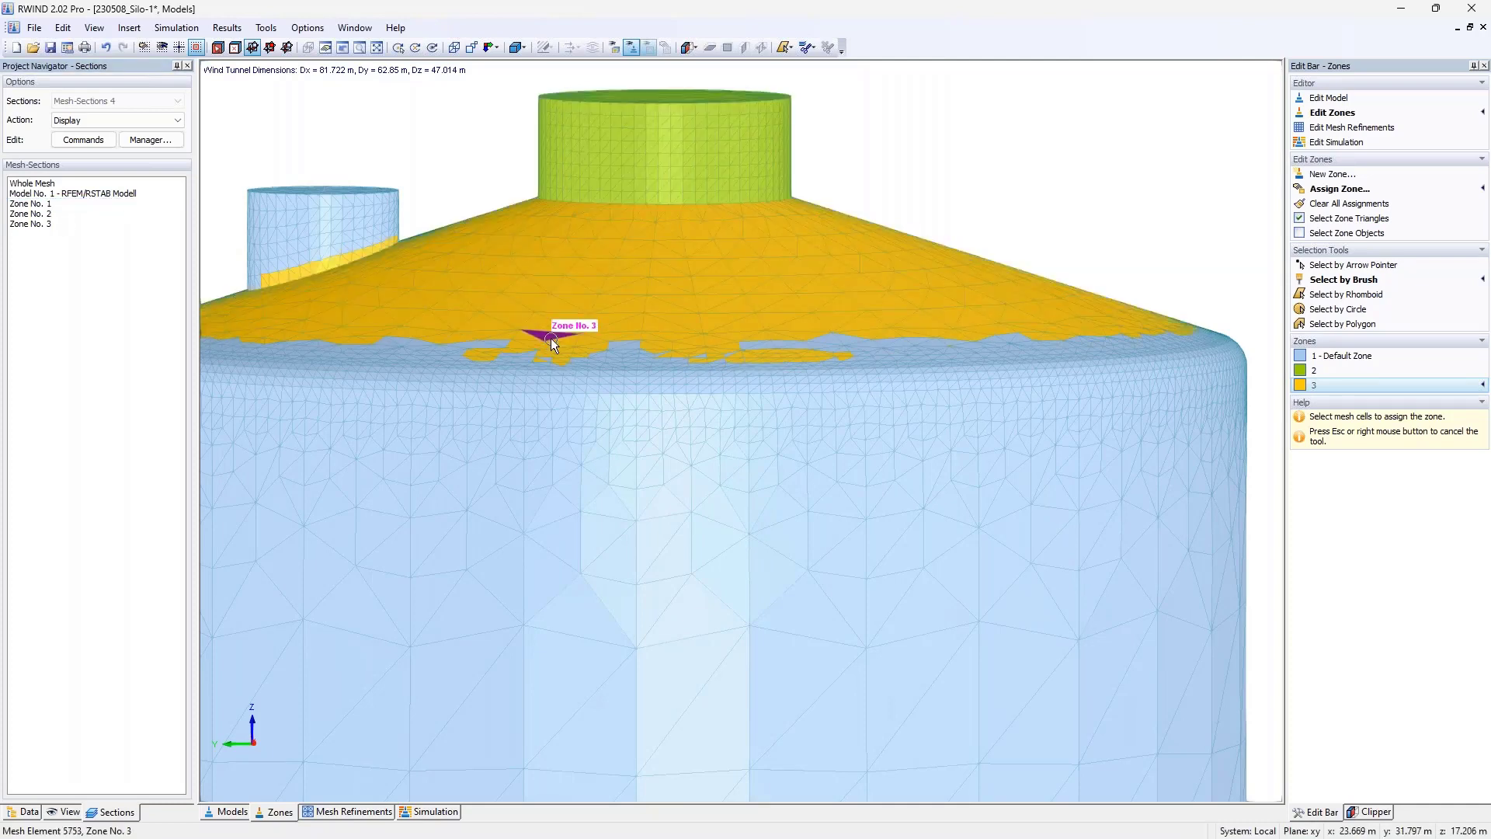
# - Close the project without saving the changes, reopen 230508_Silo-1.rws2 and view its original zones on the silo
pyautogui.click(1483, 28)
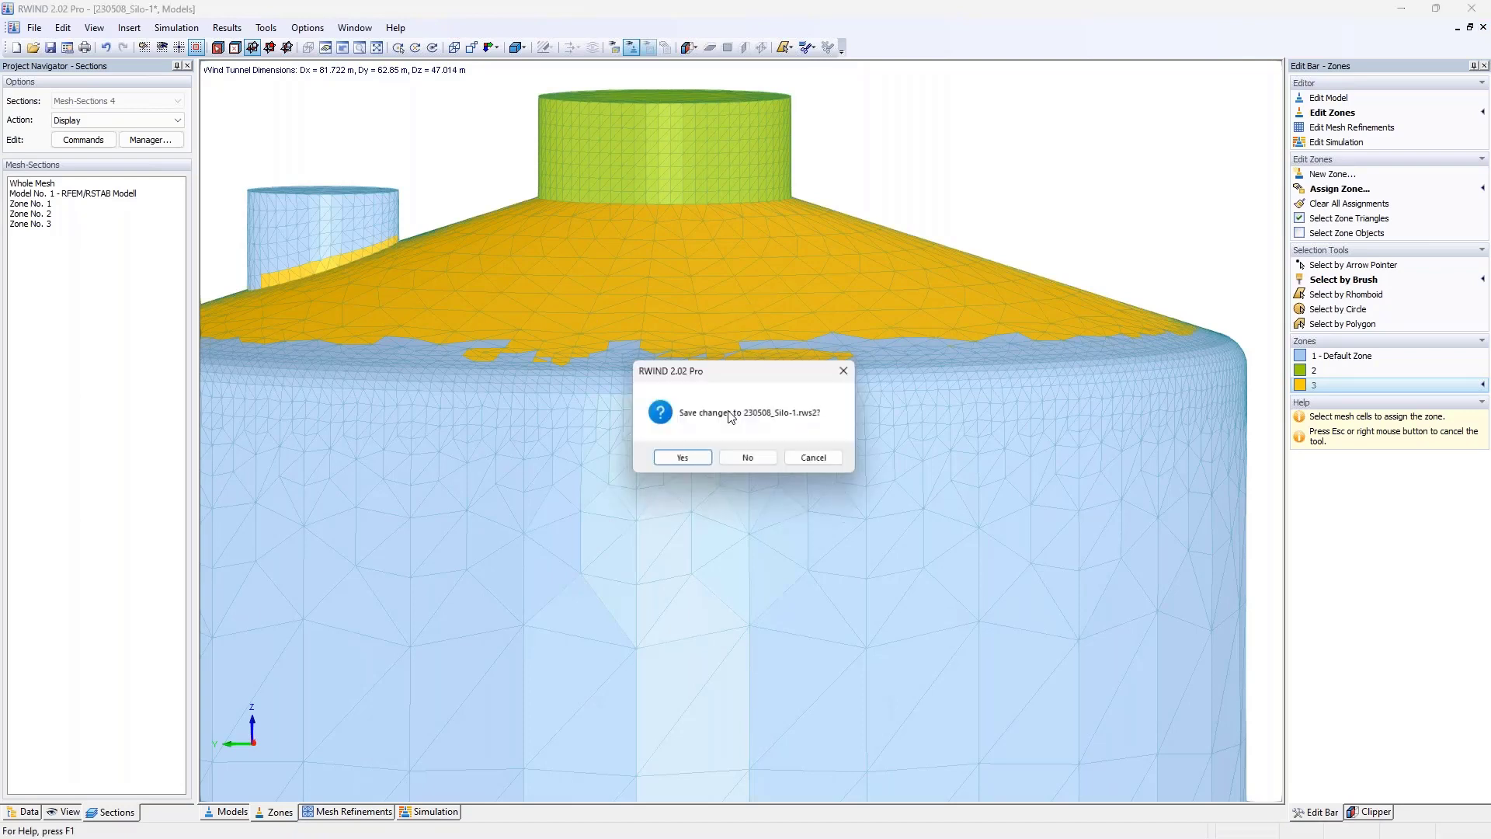
pyautogui.click(747, 458)
pyautogui.click(22, 28)
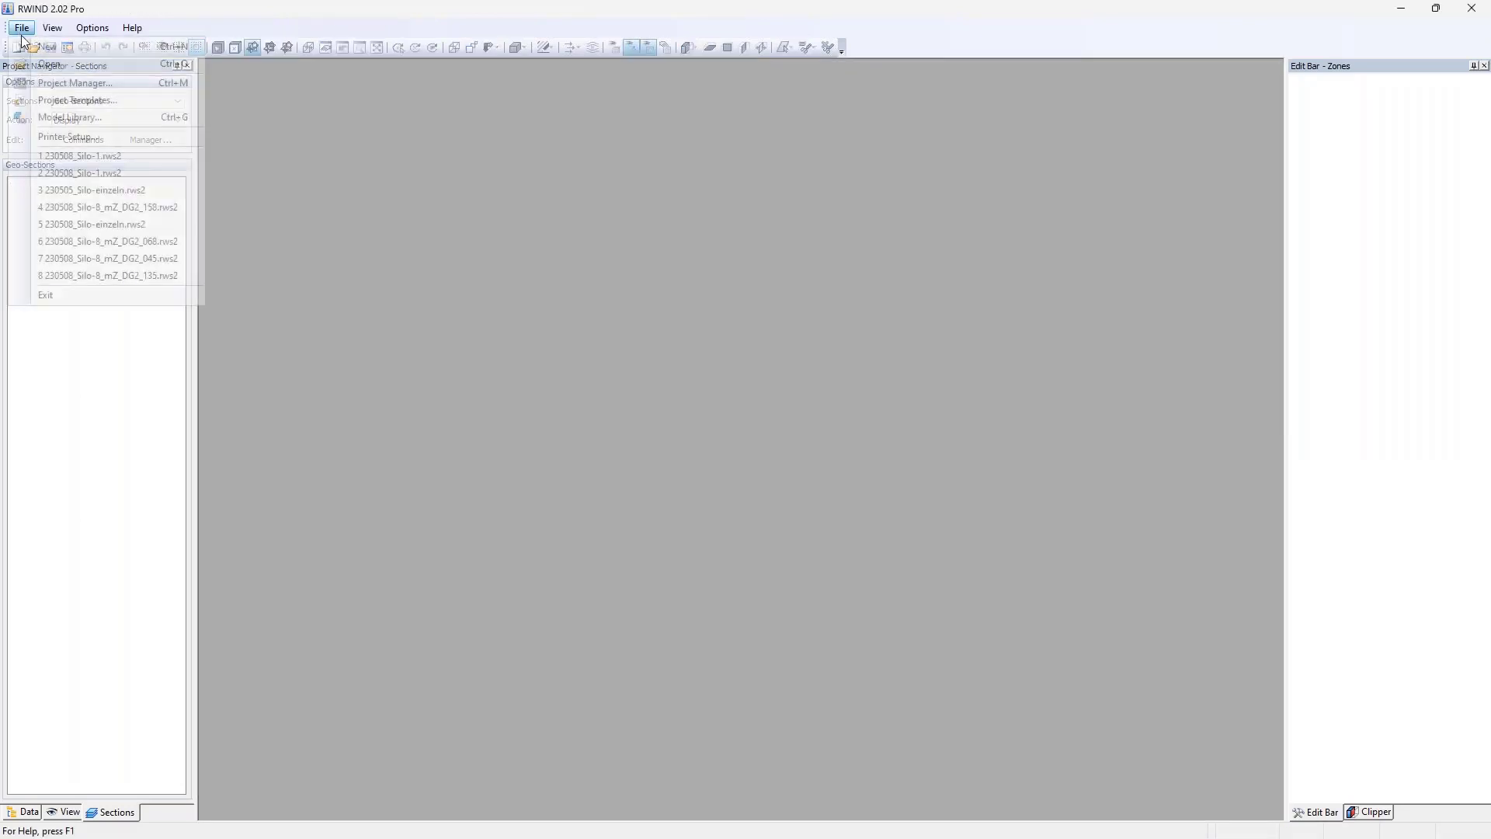
pyautogui.click(85, 155)
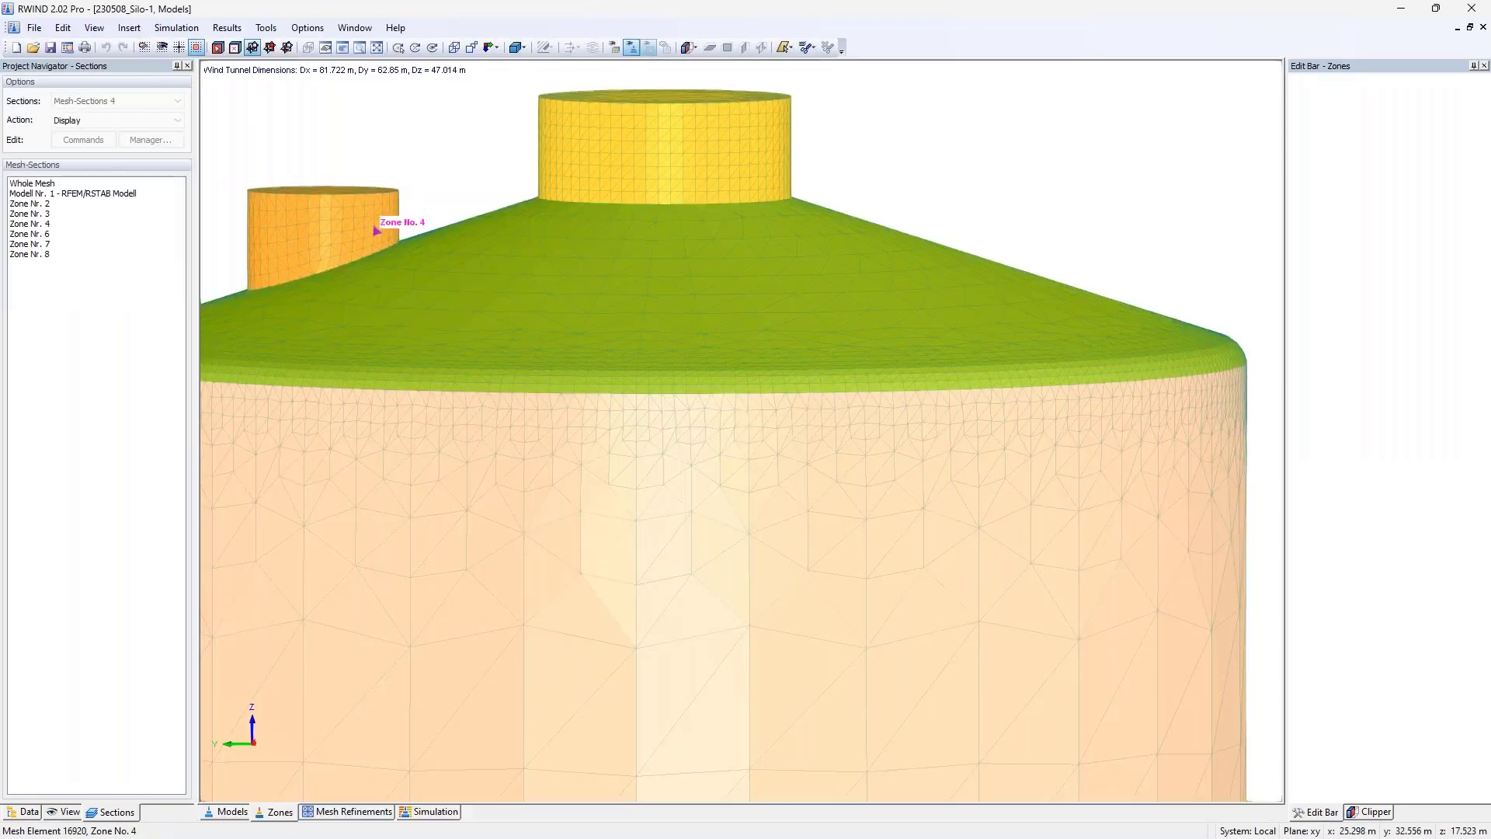
pyautogui.scroll(-3, 613, 301)
pyautogui.moveTo(582, 384); pyautogui.dragTo(587, 260, button='middle')
pyautogui.keyDown('ctrl'); pyautogui.moveTo(678, 370); pyautogui.dragTo(618, 326, button='middle'); pyautogui.keyUp('ctrl')
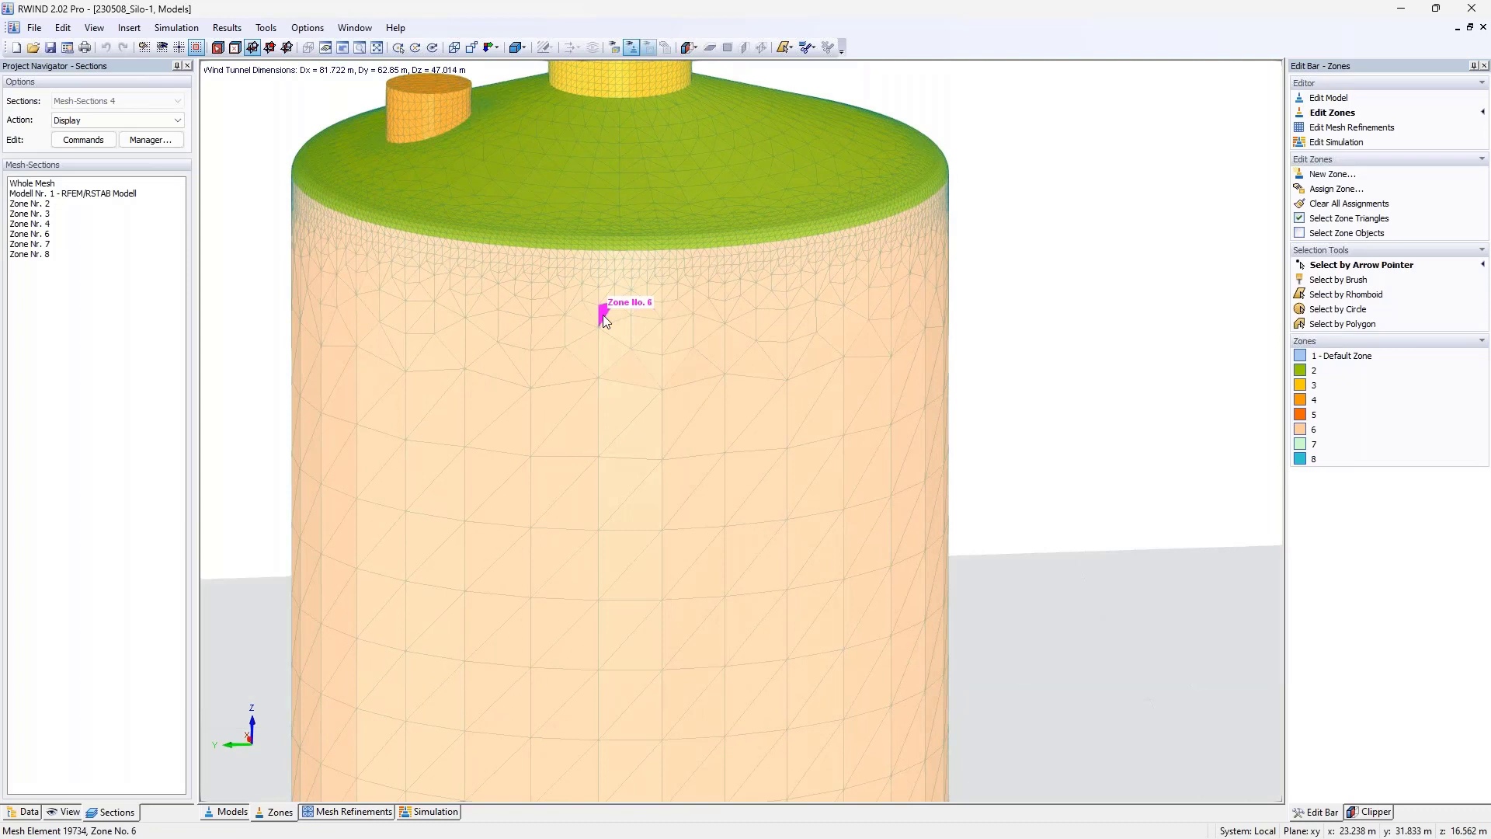
pyautogui.scroll(-1, 609, 326)
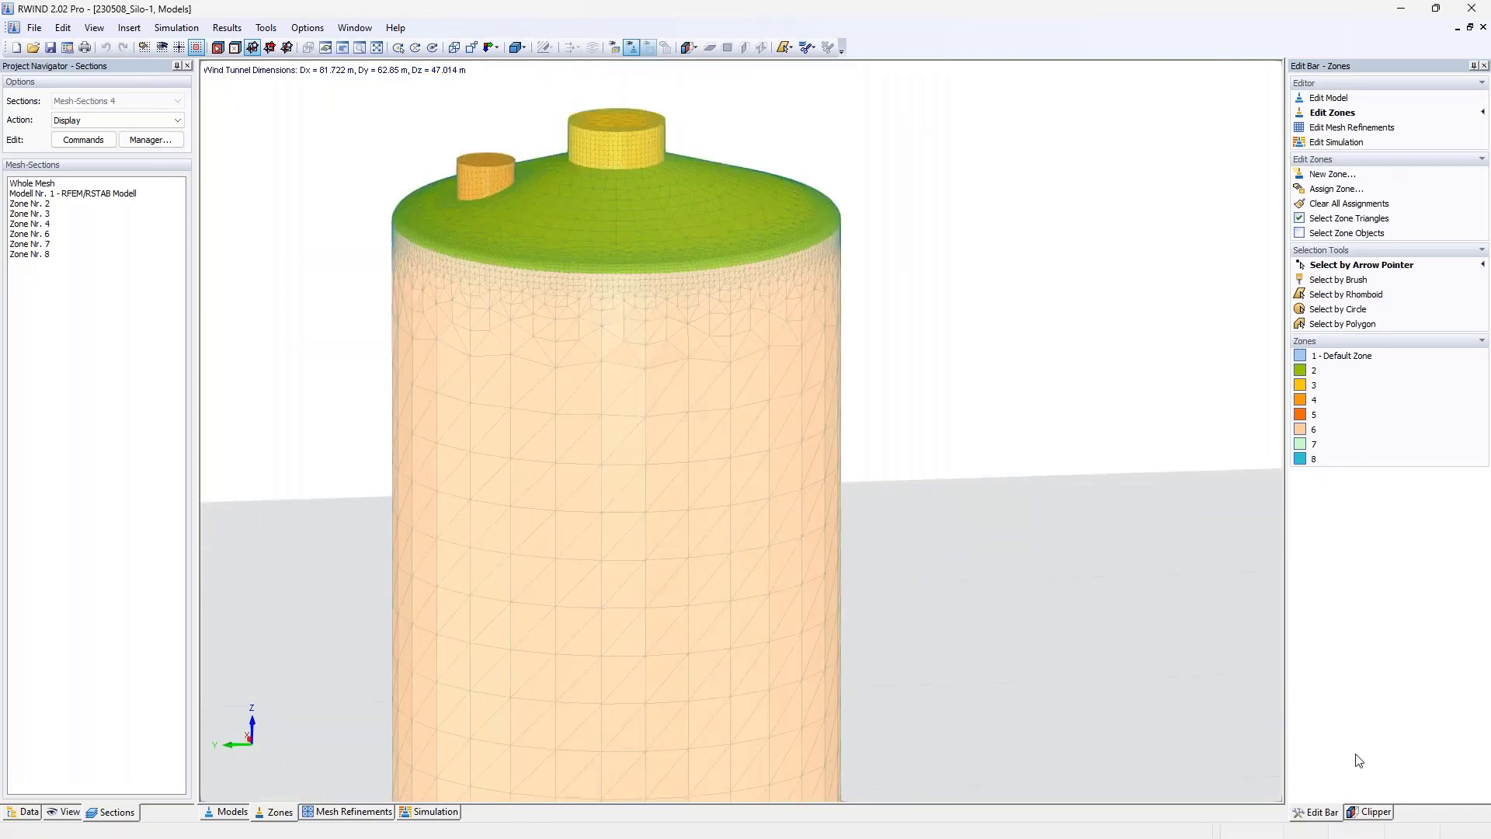
# - Switch to model editing and view the whole silo with its wind tunnel base from an oblique angle
pyautogui.click(226, 811)
pyautogui.scroll(-10, 641, 412)
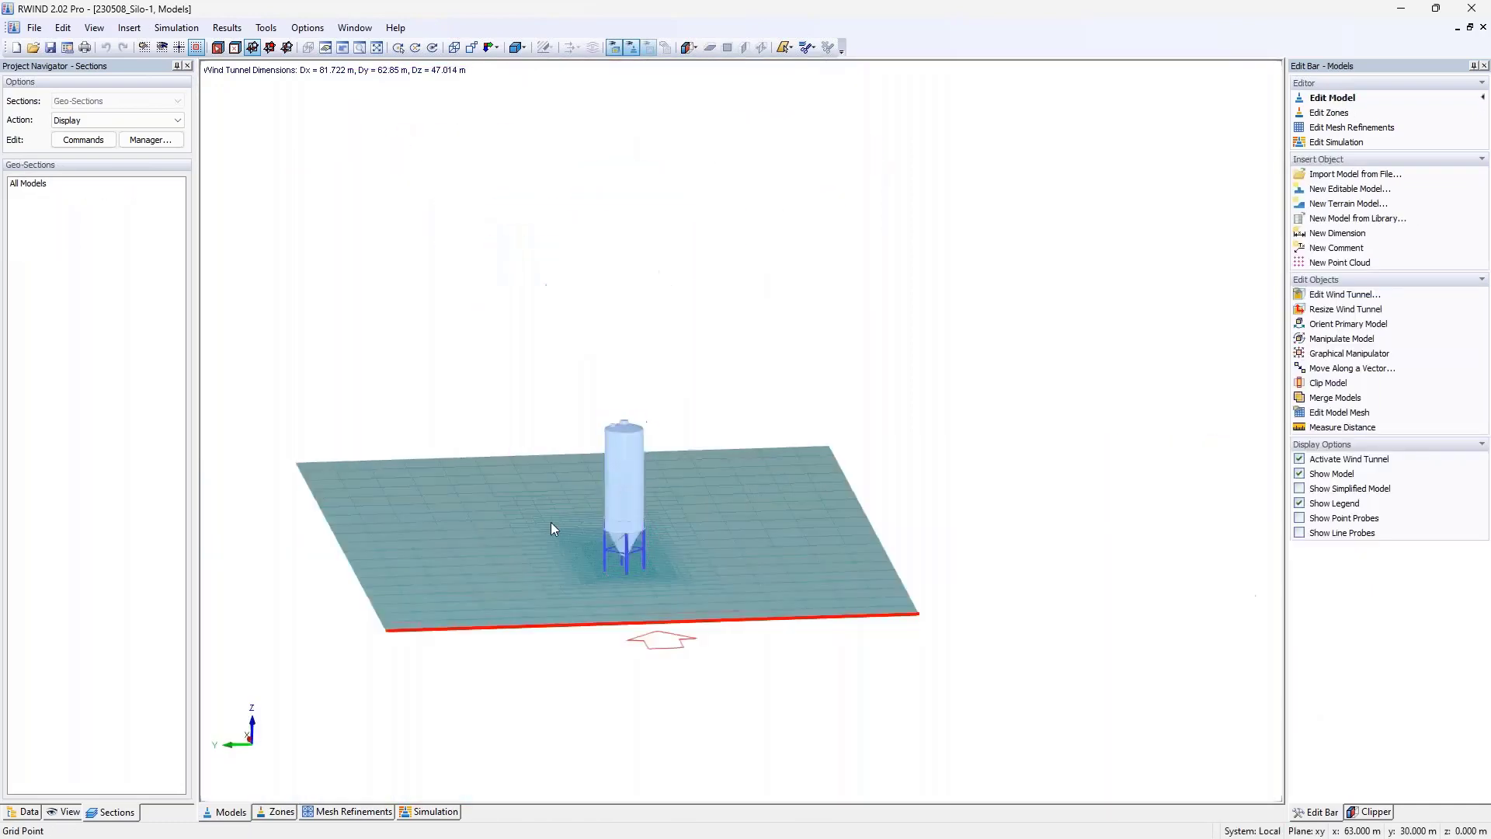
pyautogui.keyDown('ctrl'); pyautogui.moveTo(775, 495); pyautogui.dragTo(466, 536, button='middle'); pyautogui.keyUp('ctrl')
pyautogui.moveTo(690, 515); pyautogui.dragTo(824, 480, button='middle')
pyautogui.scroll(4, 708, 509)
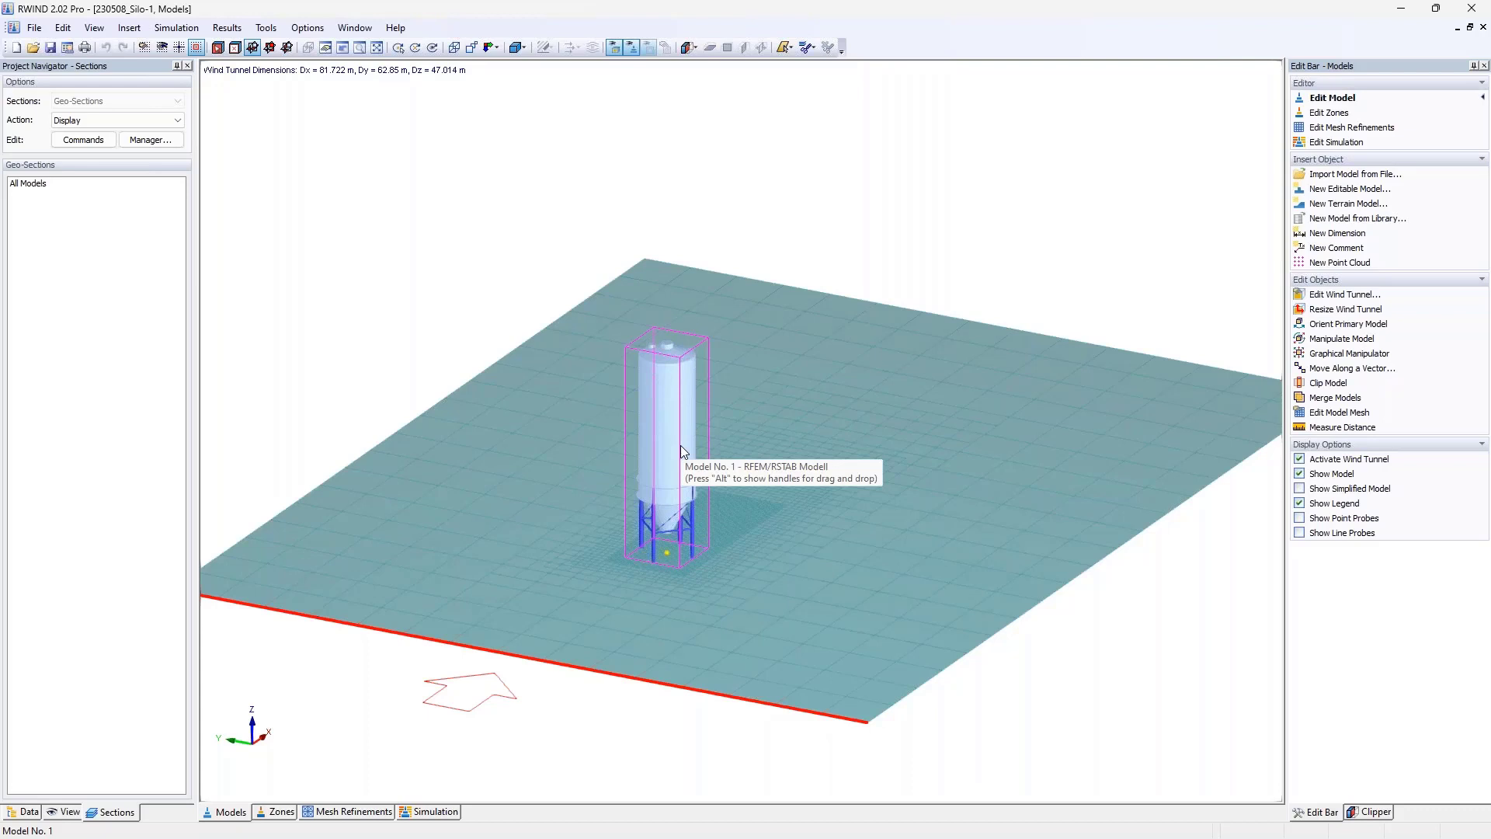
pyautogui.keyDown('ctrl'); pyautogui.moveTo(680, 445); pyautogui.dragTo(636, 445, button='middle'); pyautogui.keyUp('ctrl')
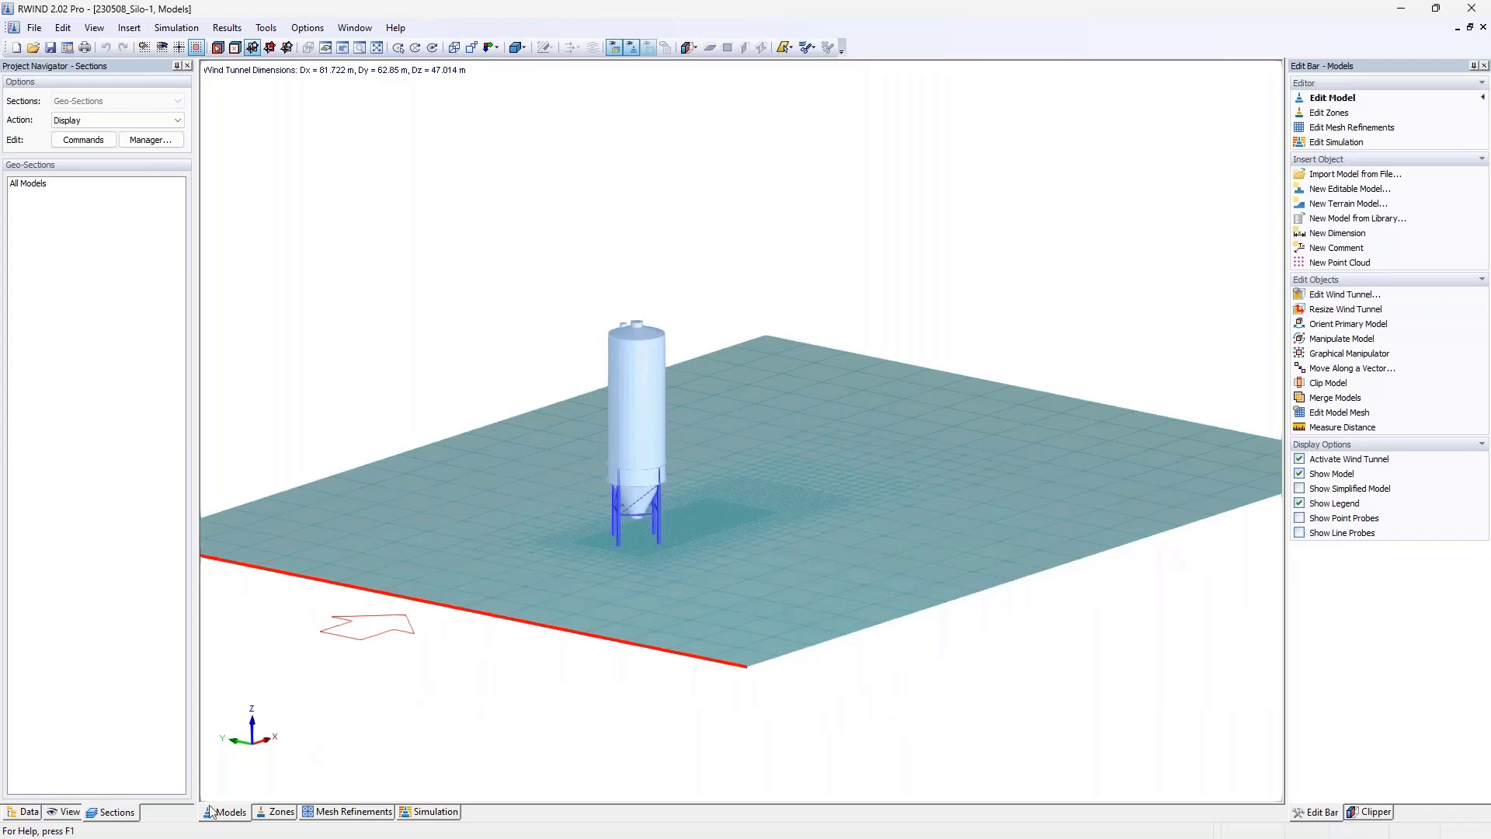
# - Switch to the simulation results and display the surface pressure on the silo
pyautogui.click(433, 811)
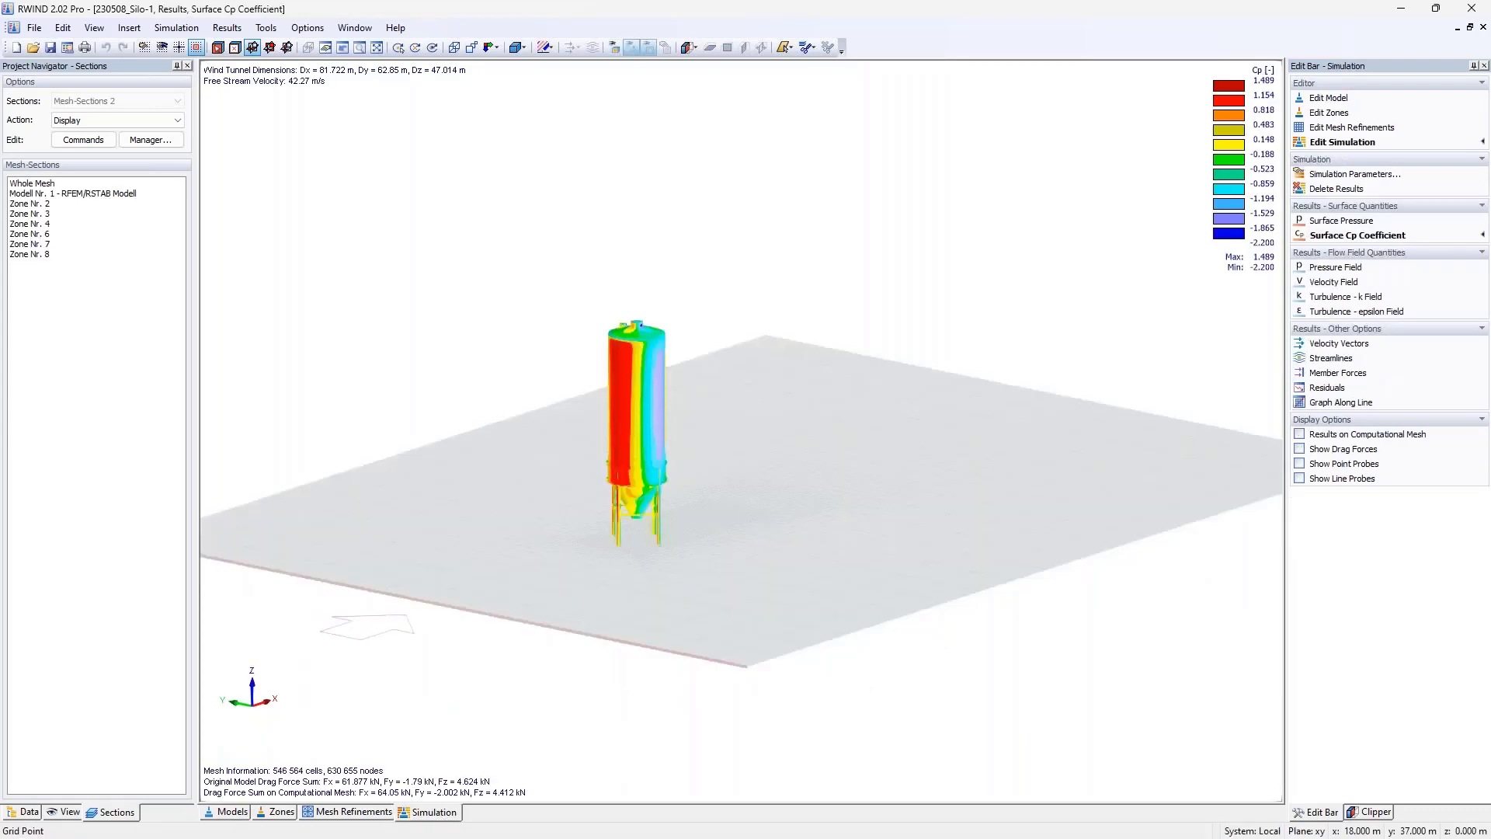
pyautogui.click(24, 812)
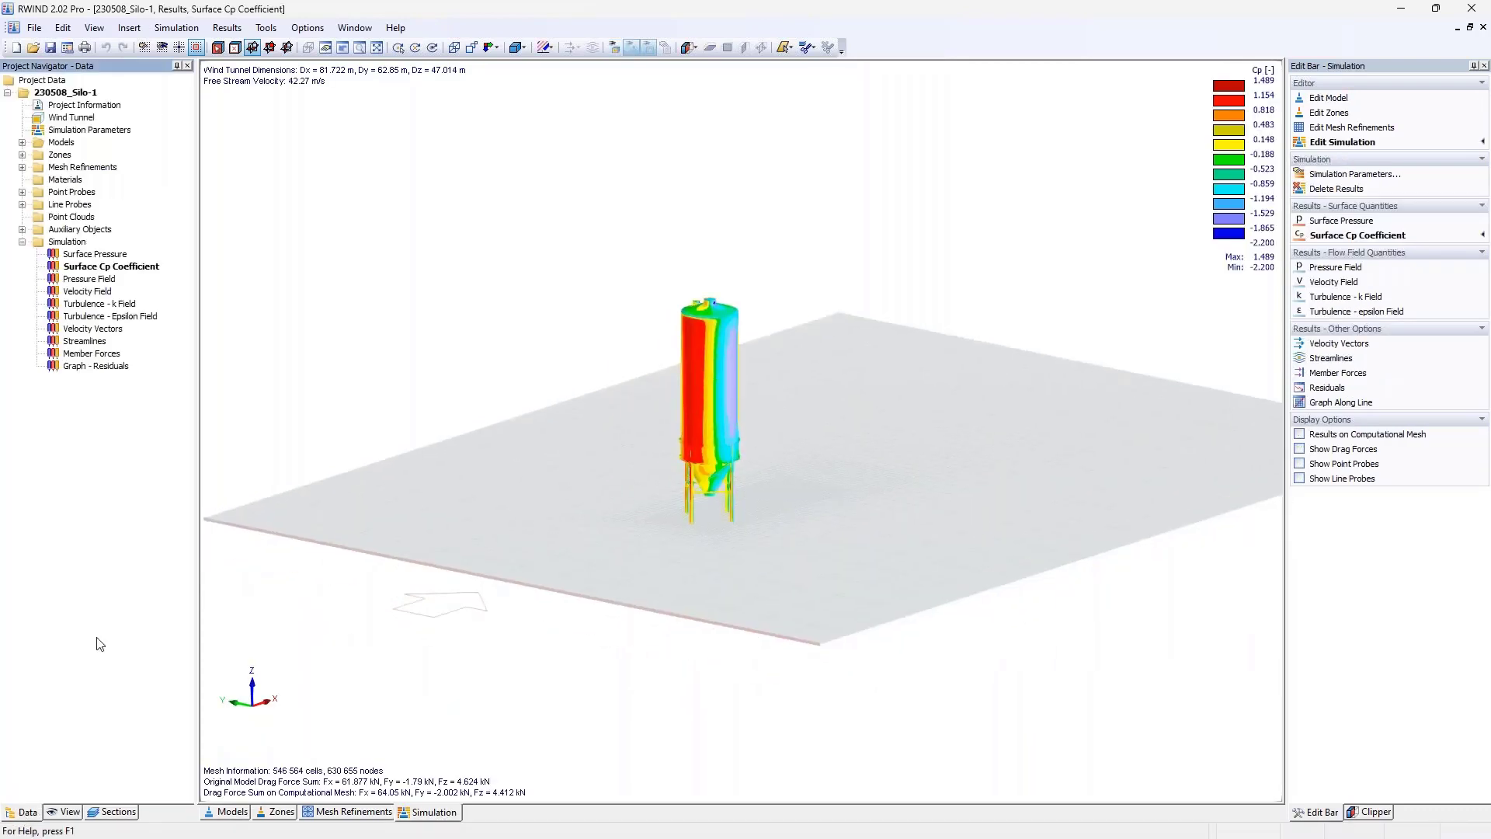
pyautogui.click(101, 255)
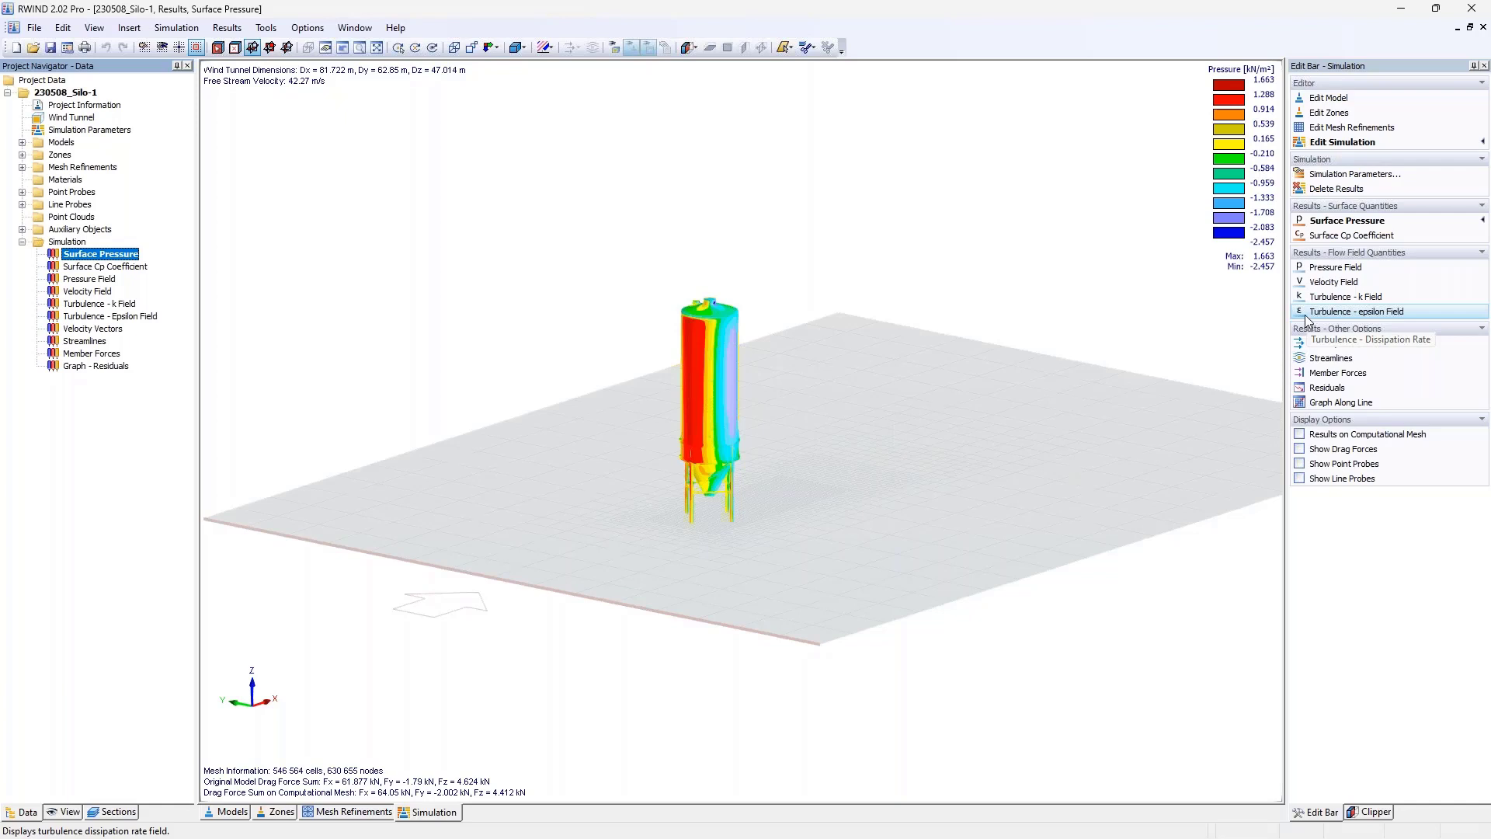
pyautogui.click(94, 28)
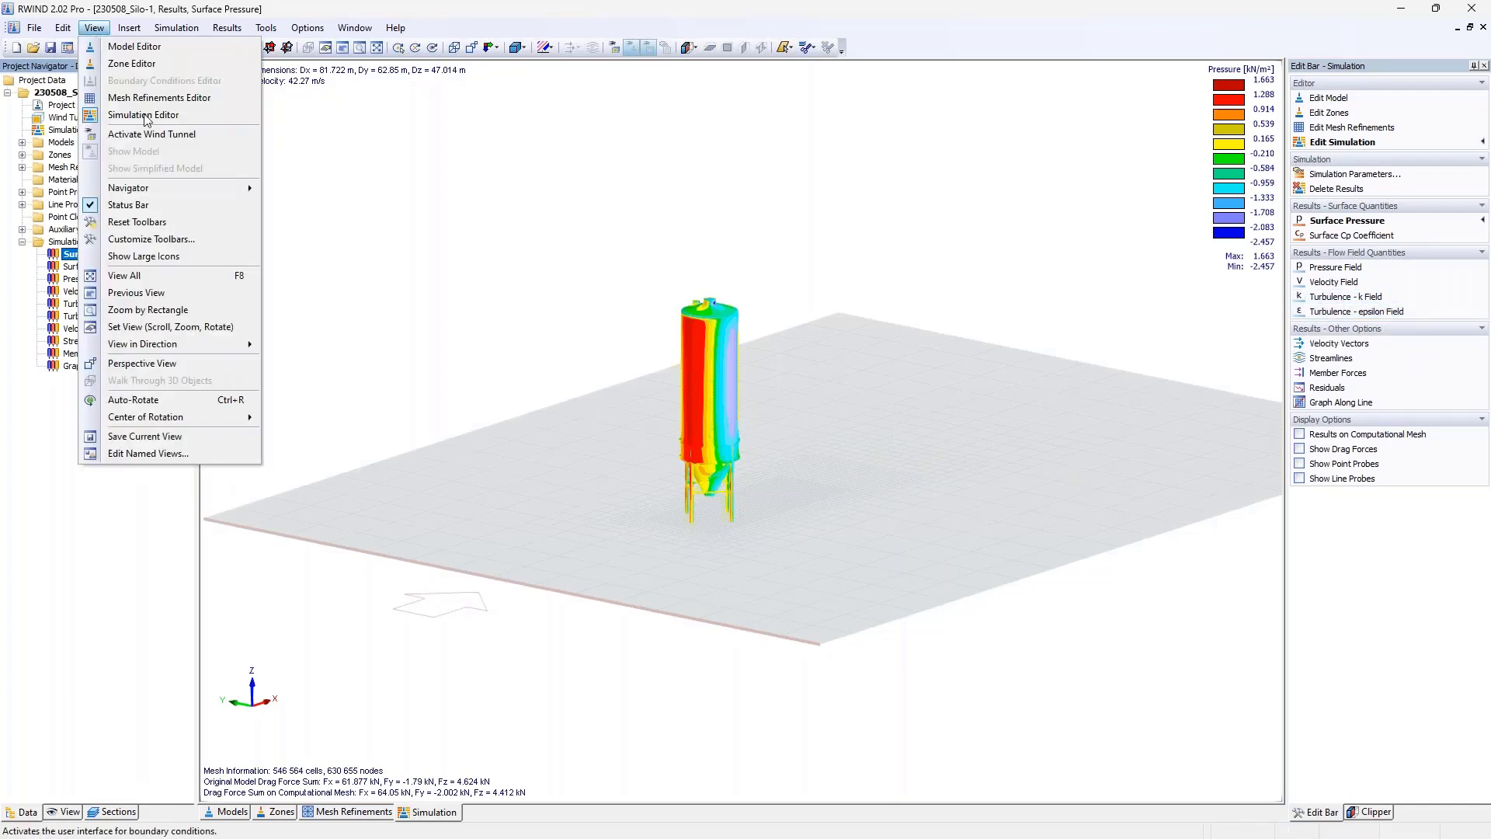
pyautogui.moveTo(174, 190)
pyautogui.moveTo(357, 281)
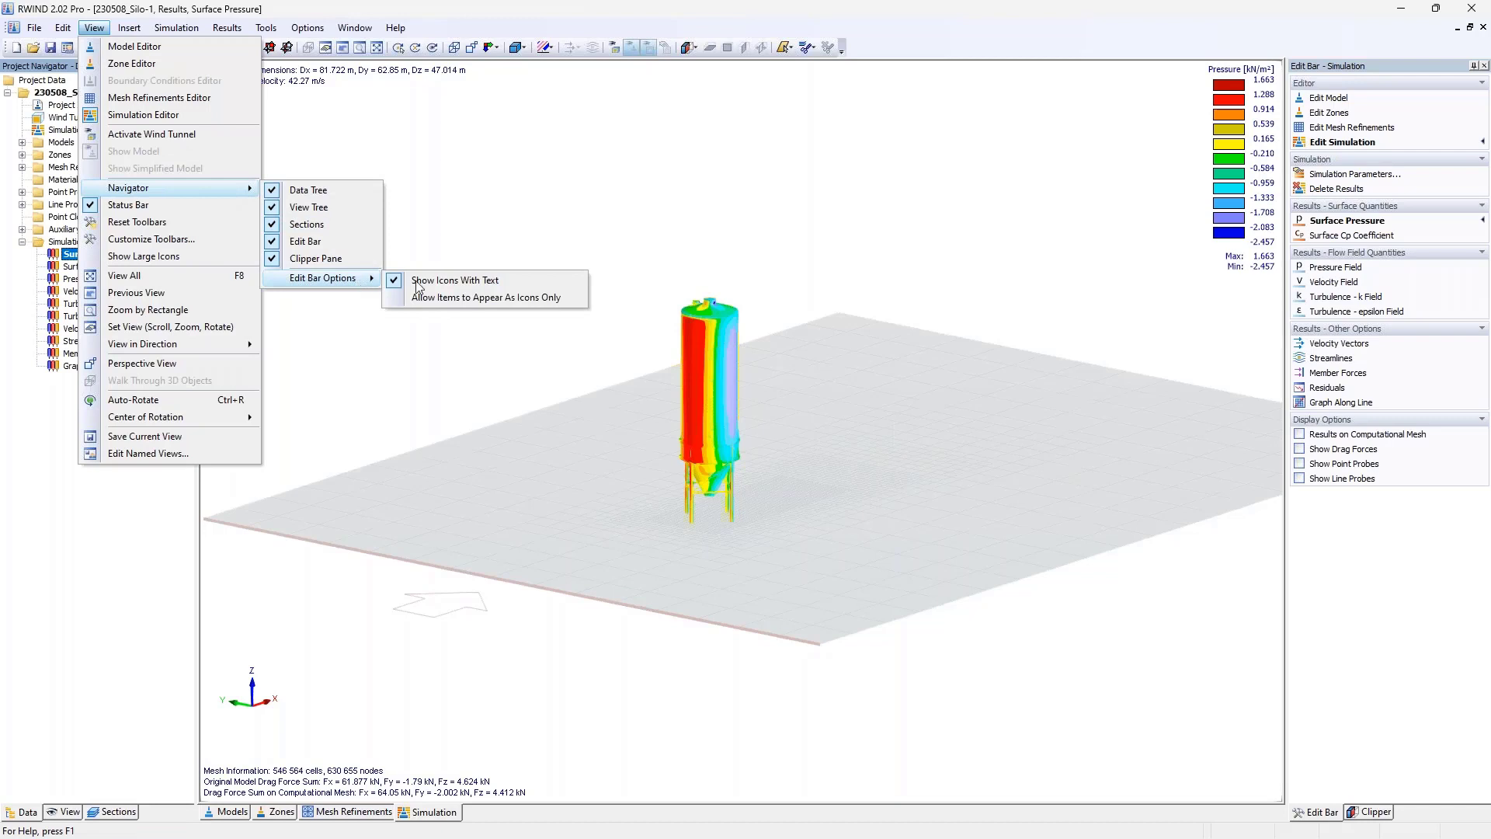
pyautogui.click(581, 203)
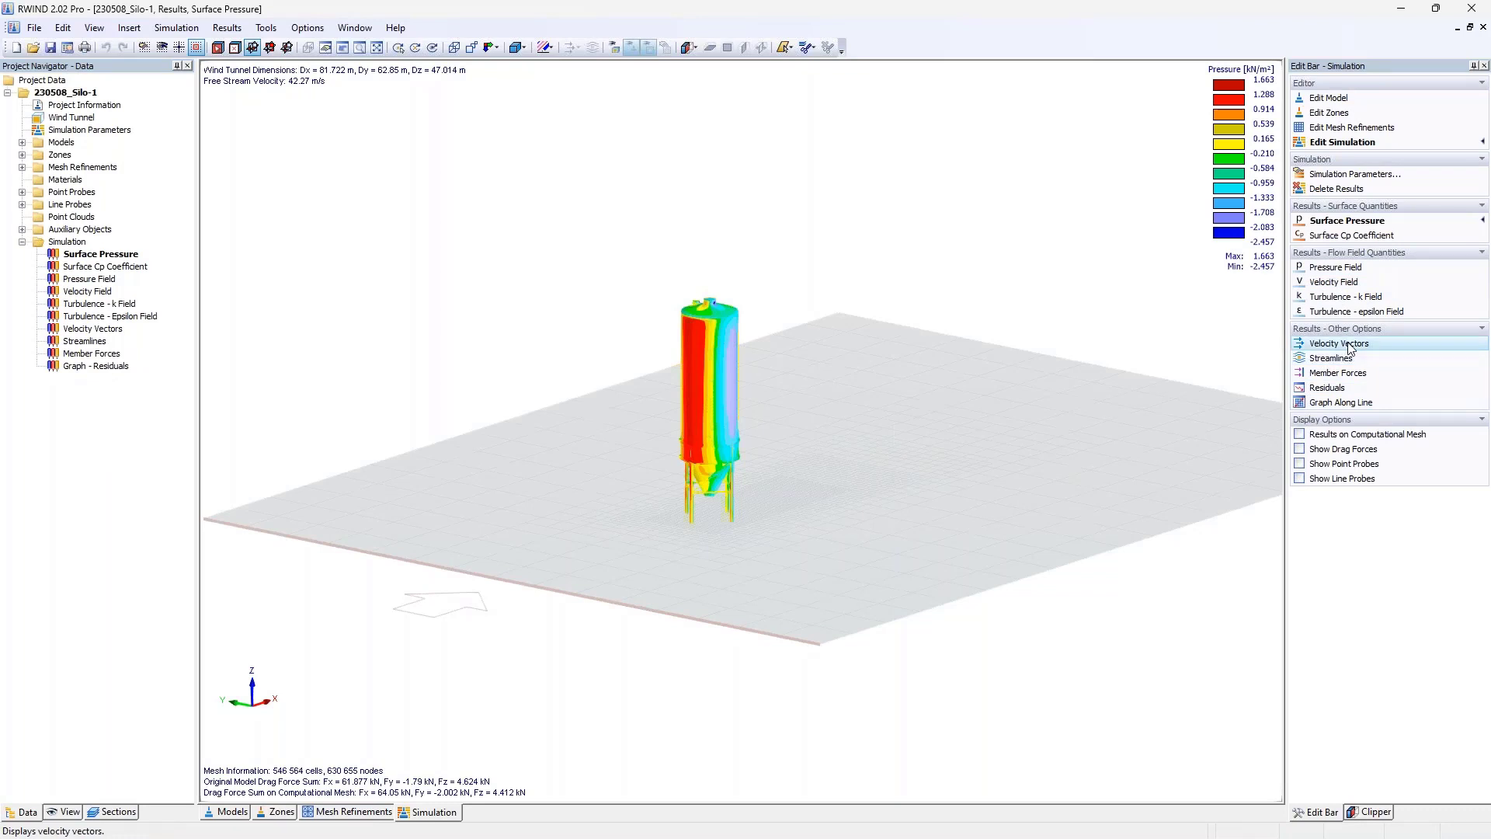
# - Examine the surface pressure distribution on the silo's shell, hopper, support legs and roof, probing values at several points
pyautogui.scroll(2, 722, 403)
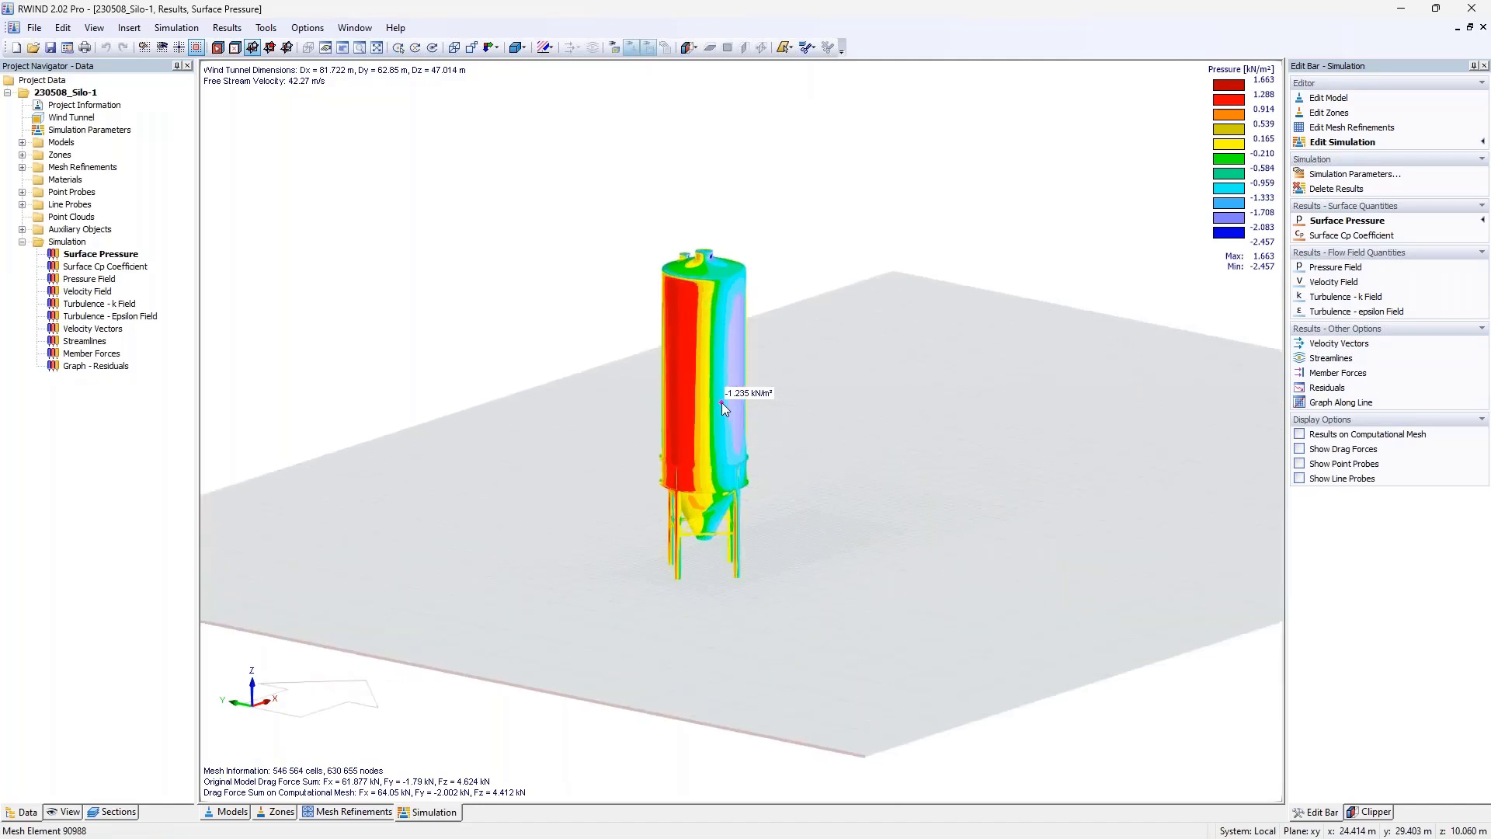
pyautogui.scroll(1, 720, 403)
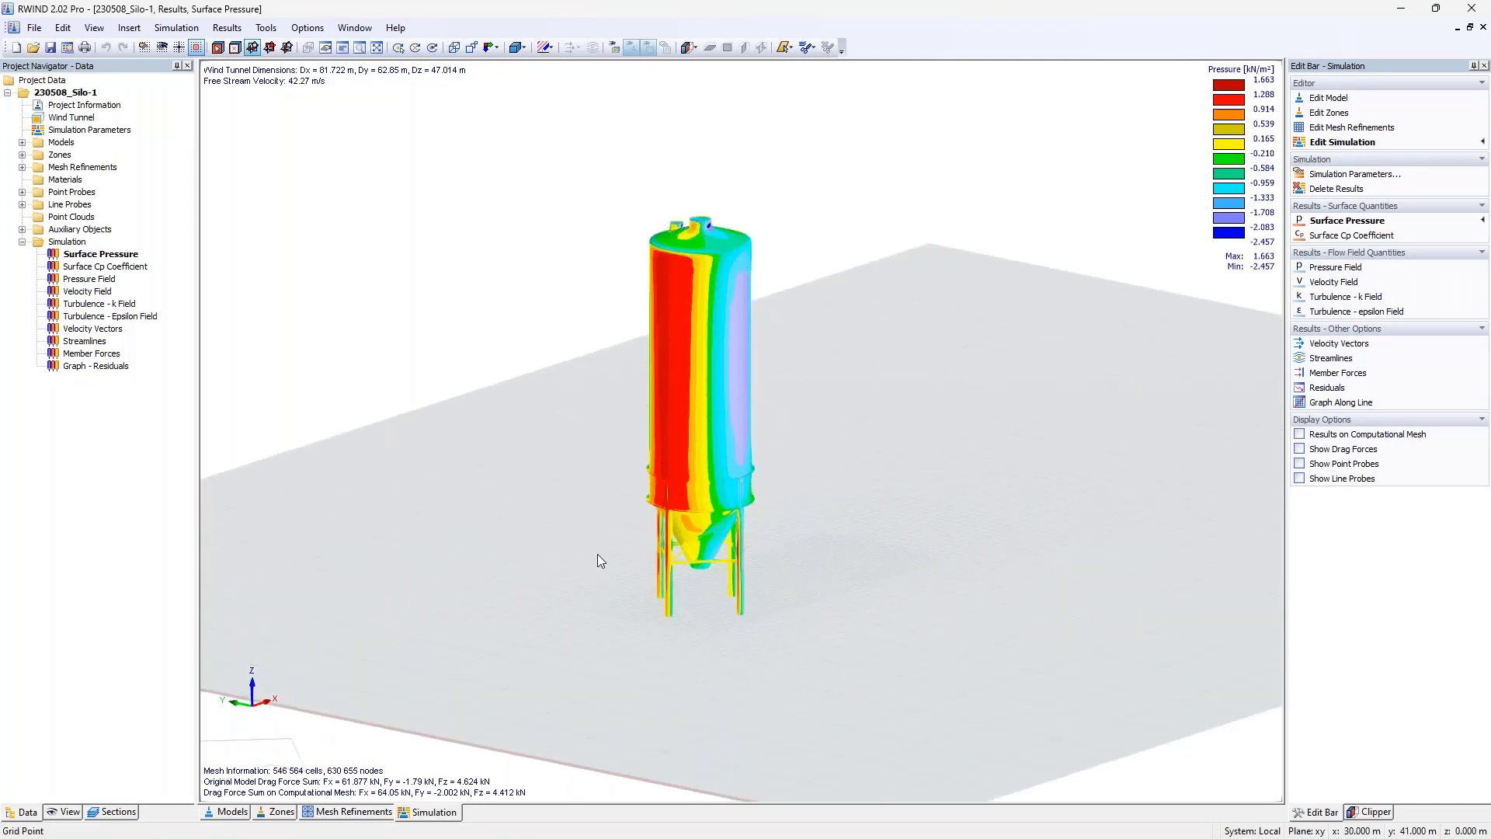
pyautogui.scroll(-2, 598, 553)
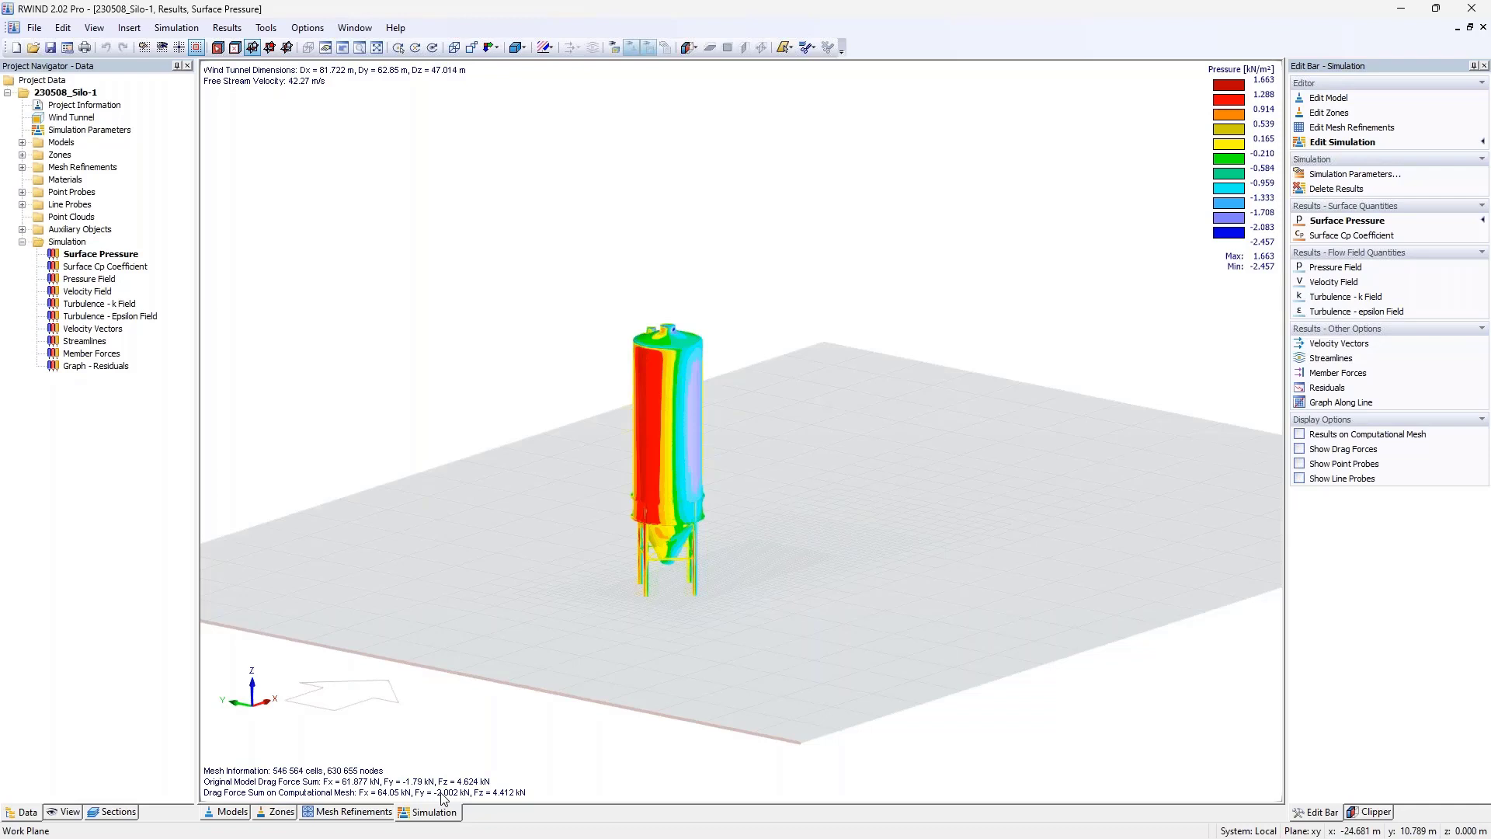
pyautogui.moveTo(677, 404)
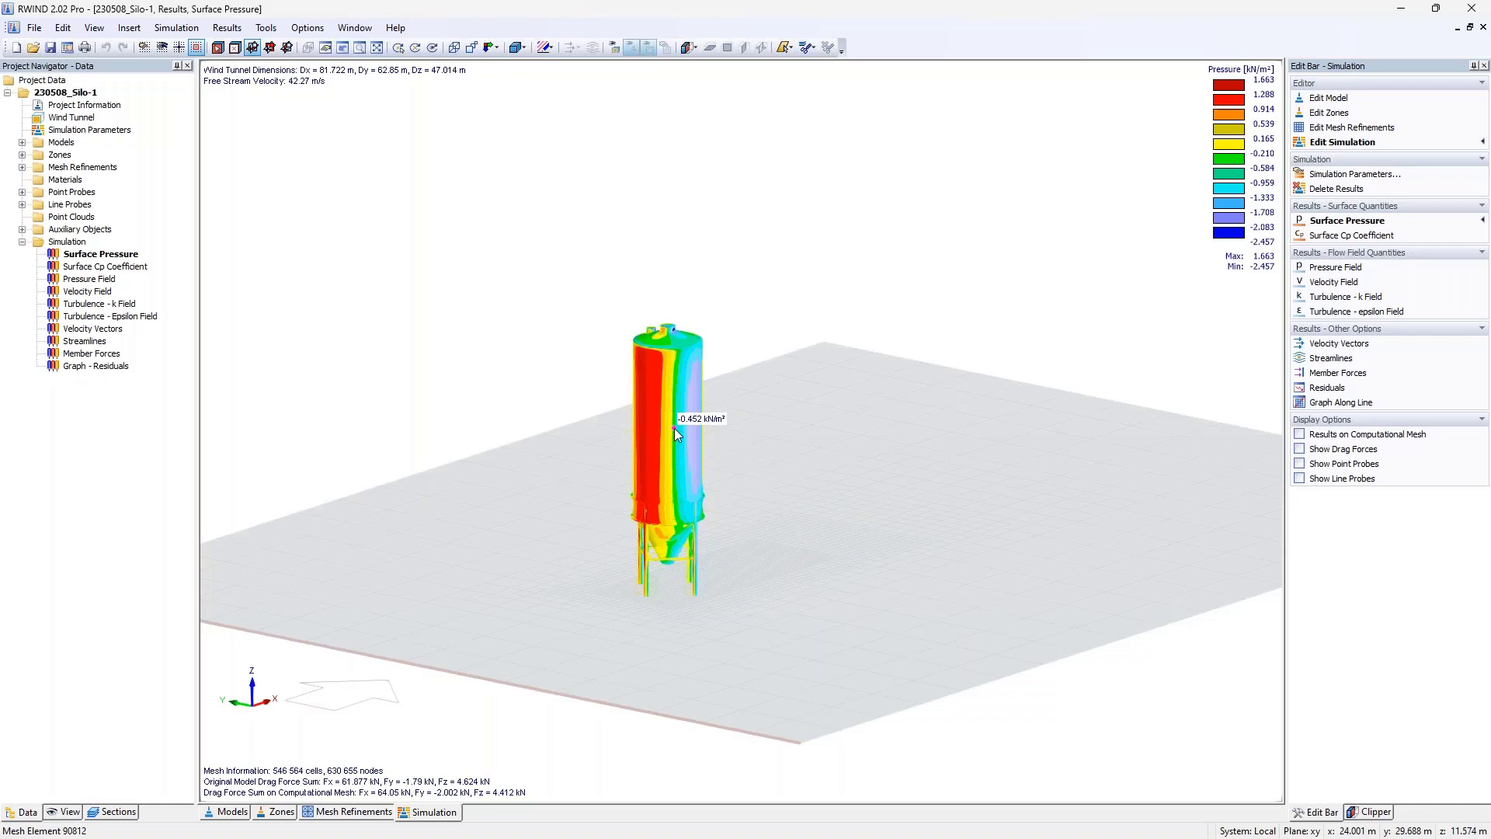
pyautogui.scroll(5, 660, 574)
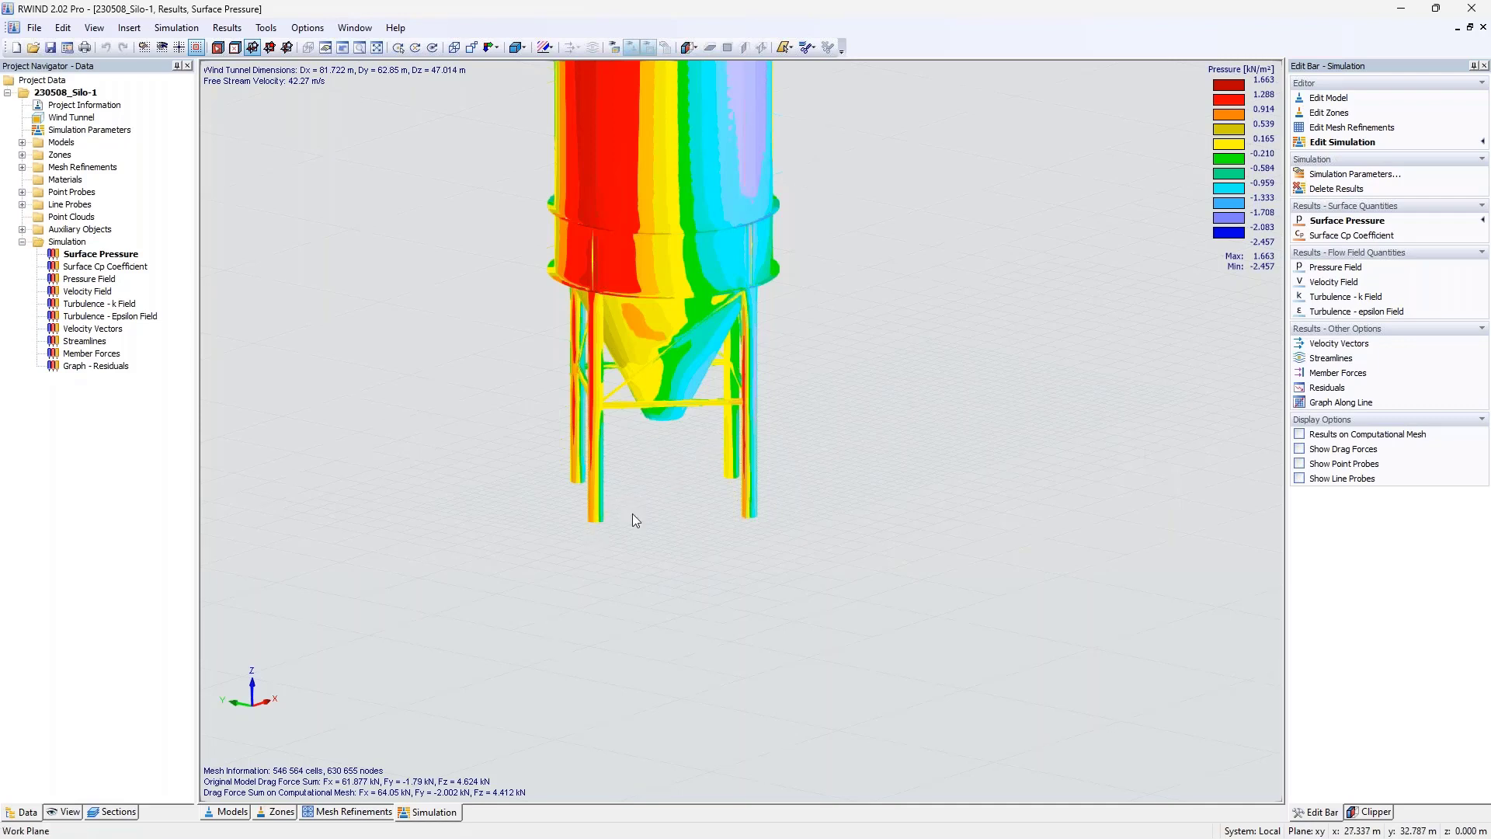
pyautogui.moveTo(755, 490)
pyautogui.scroll(-3, 533, 482)
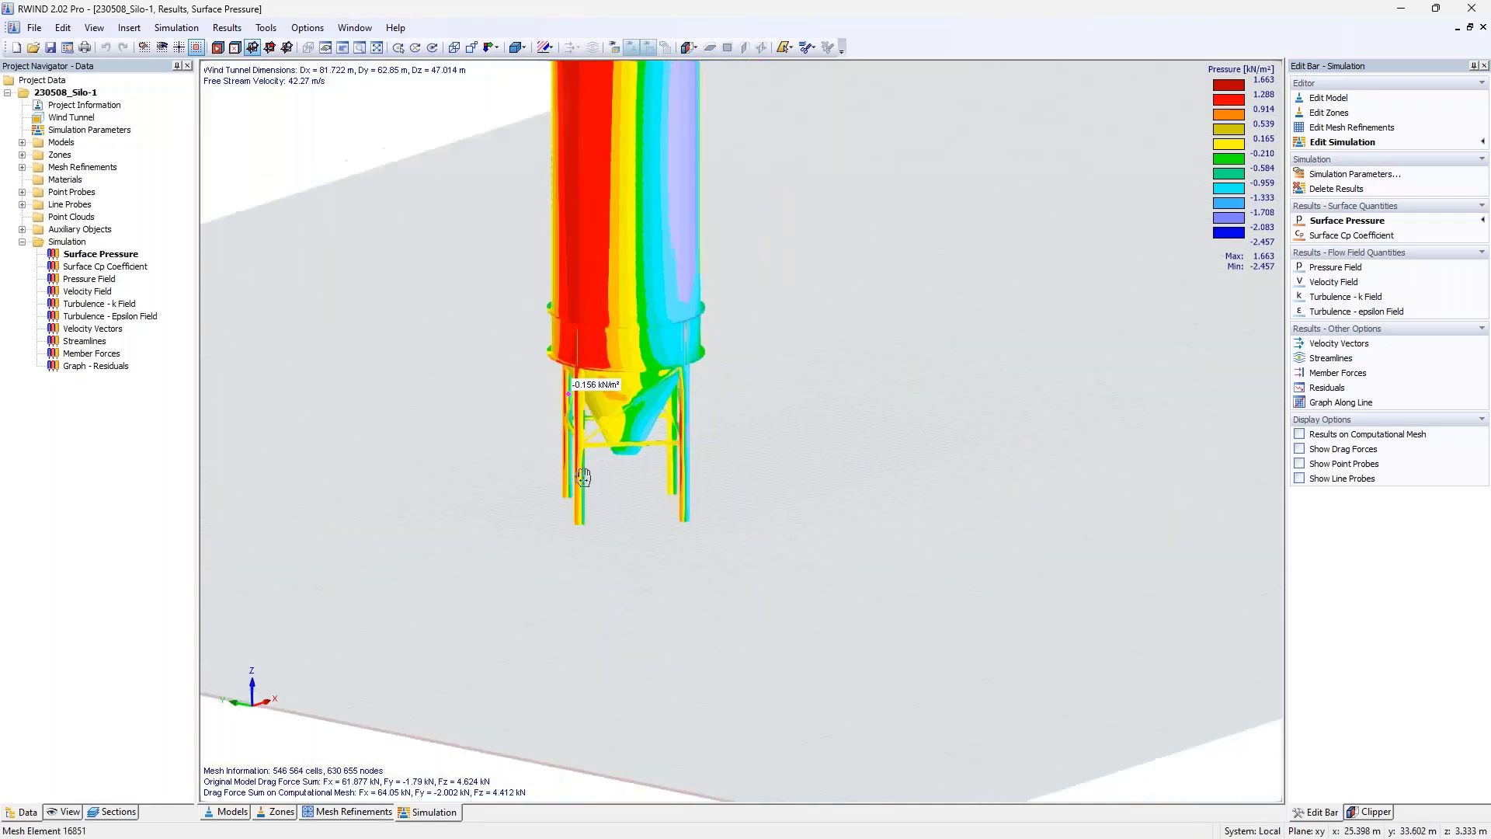
pyautogui.moveTo(568, 380); pyautogui.dragTo(604, 610, button='middle')
pyautogui.moveTo(660, 151)
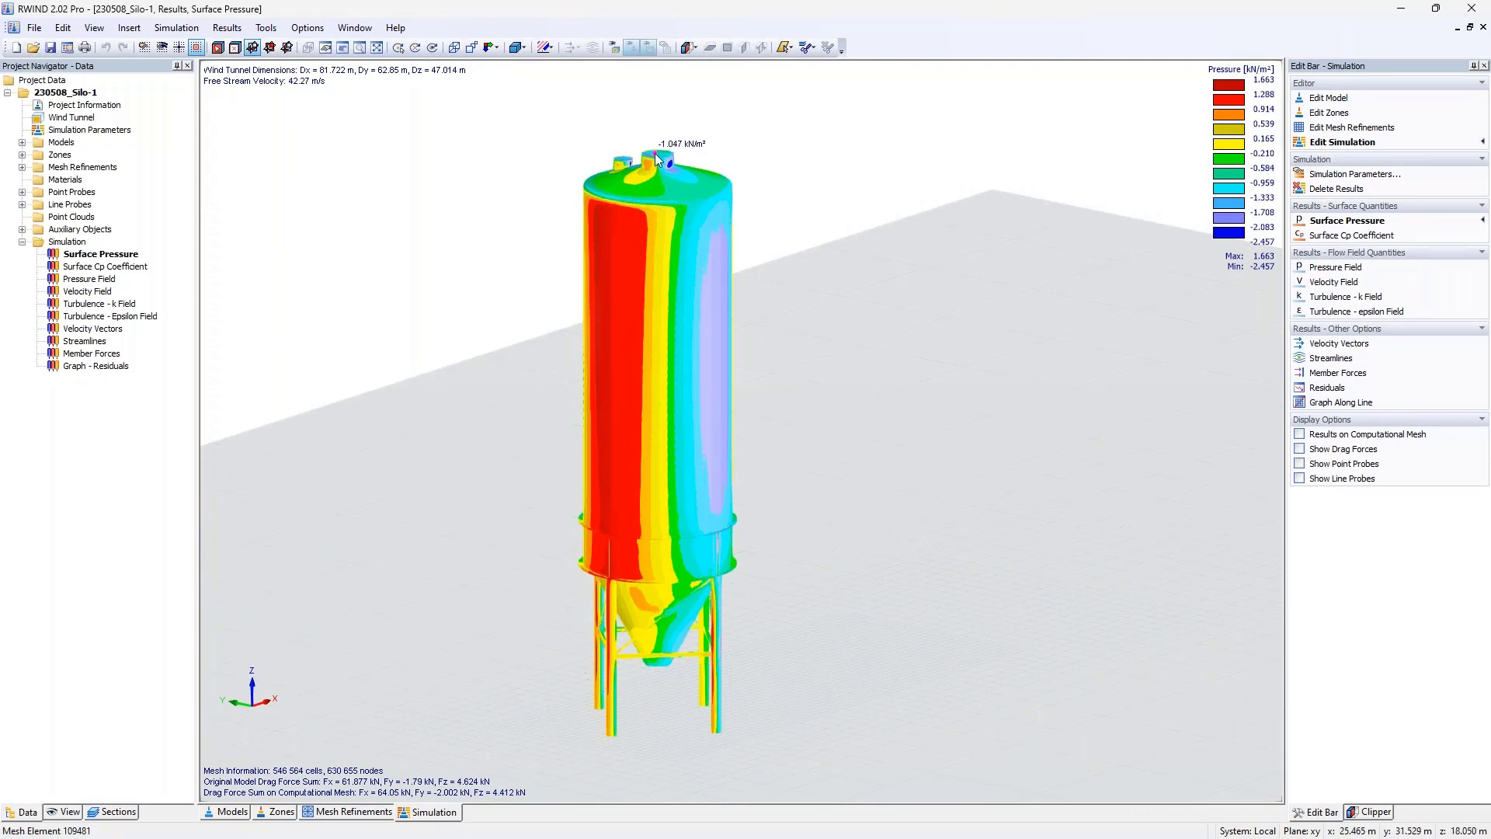
pyautogui.scroll(-2, 698, 207)
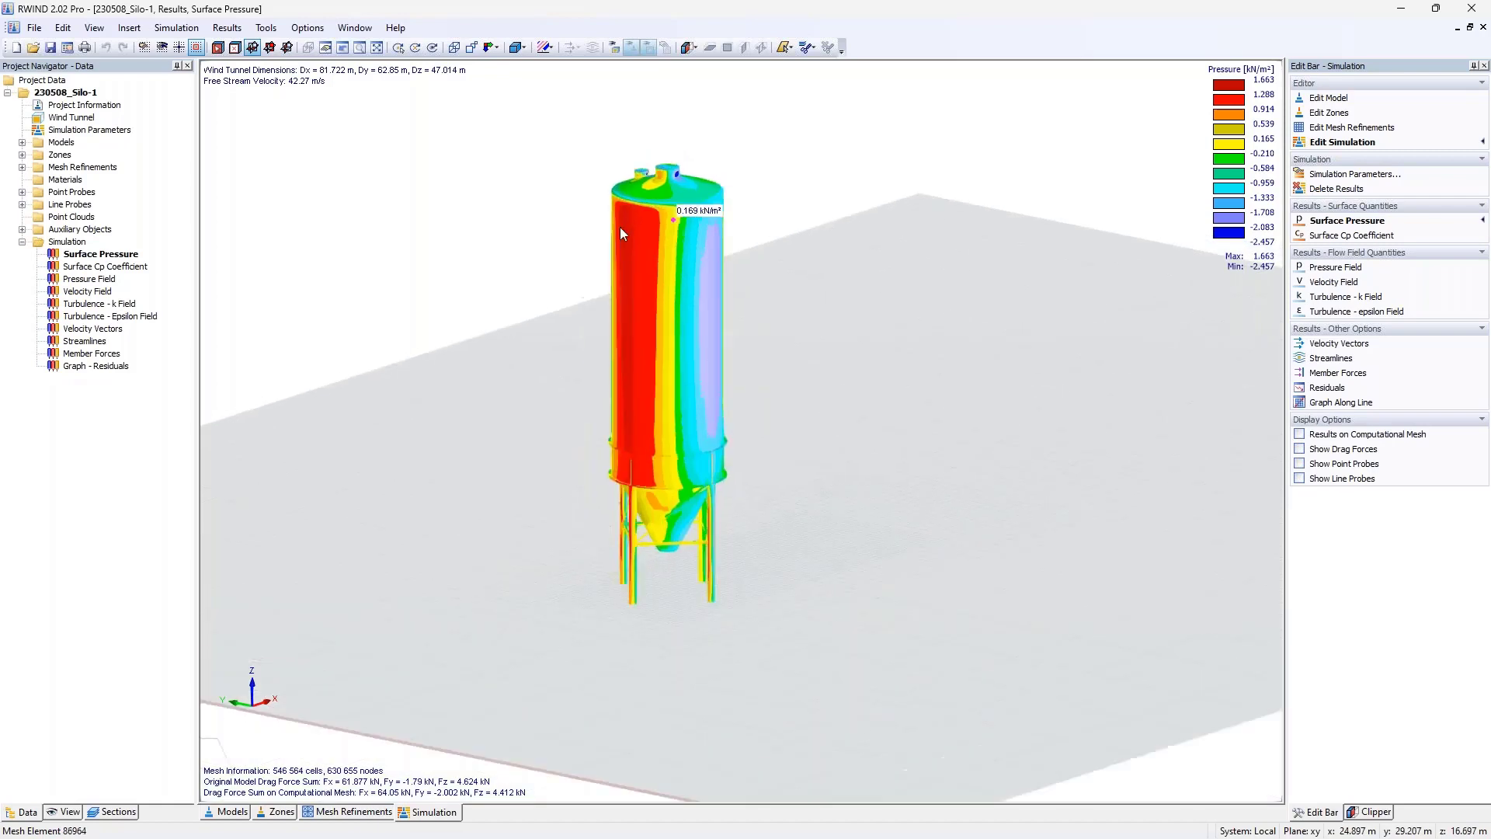
# - Show the surface pressure on the computational mesh and examine the silo's roof and upper shell up close
pyautogui.click(1299, 435)
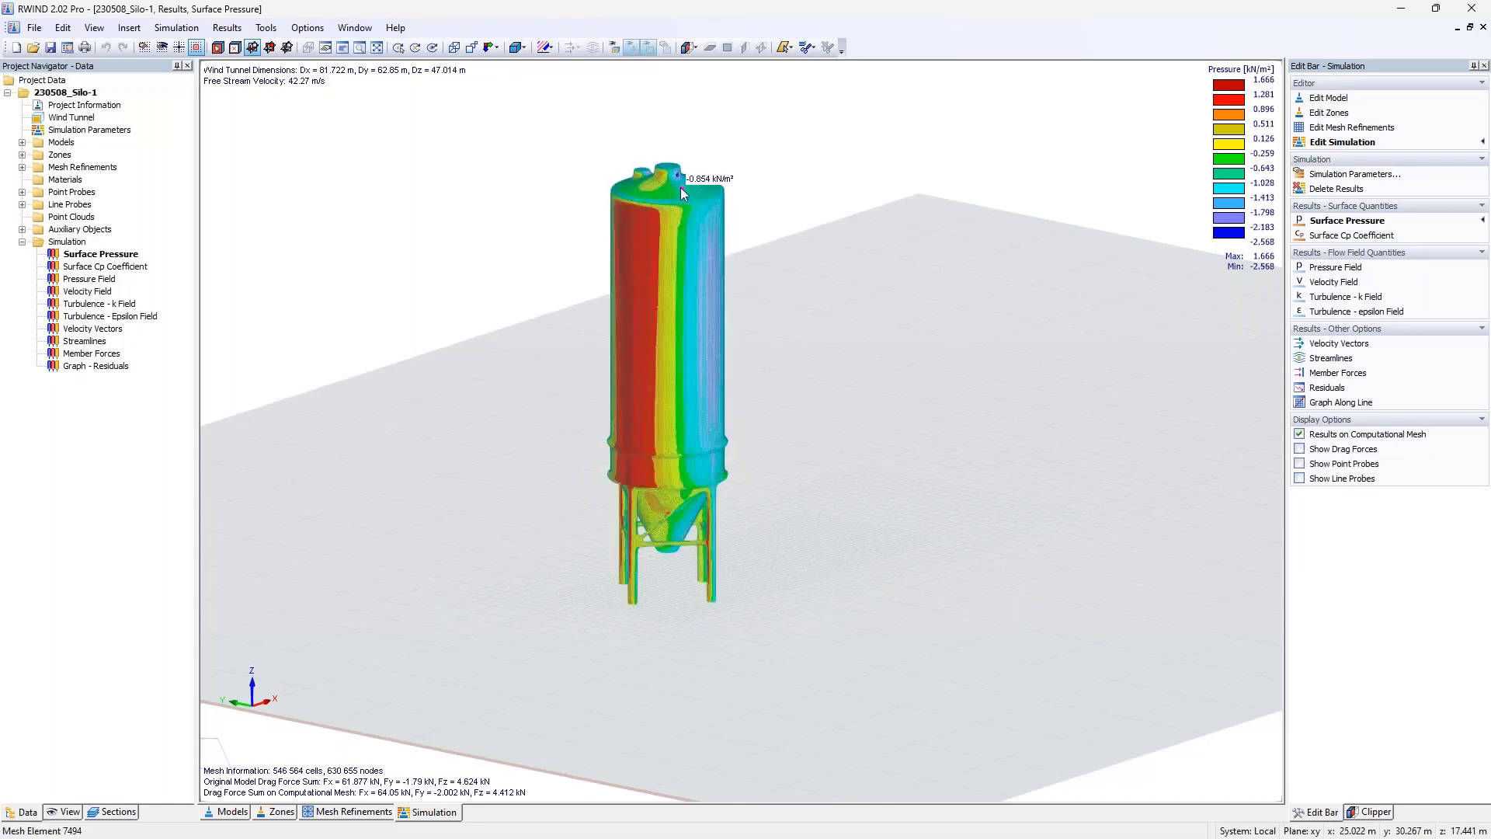
pyautogui.scroll(4, 680, 188)
pyautogui.scroll(2, 668, 194)
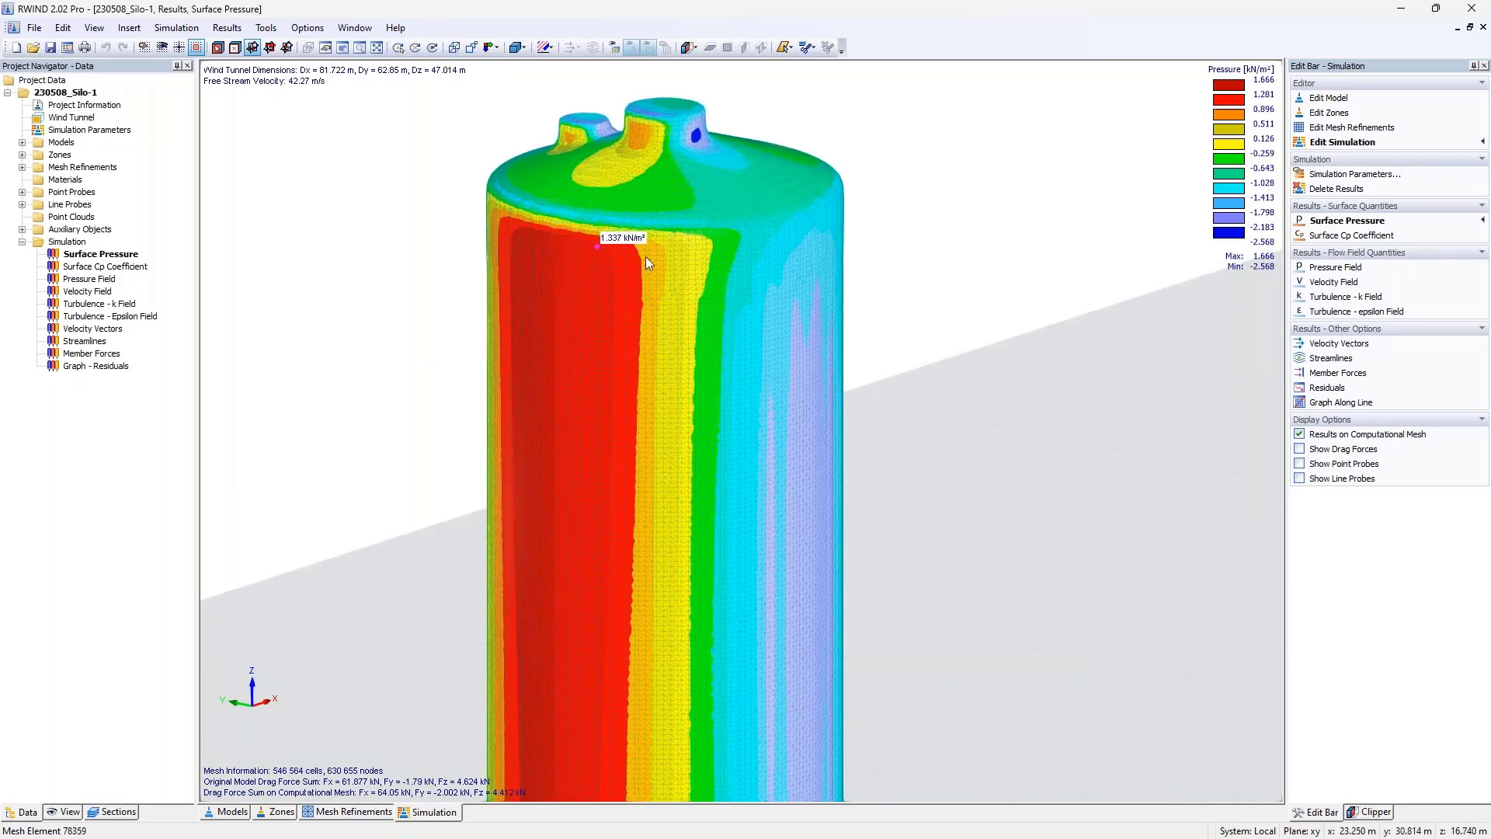
# - Return the pressure display to the original model and probe values on the silo's upper shell for comparison
pyautogui.click(1299, 434)
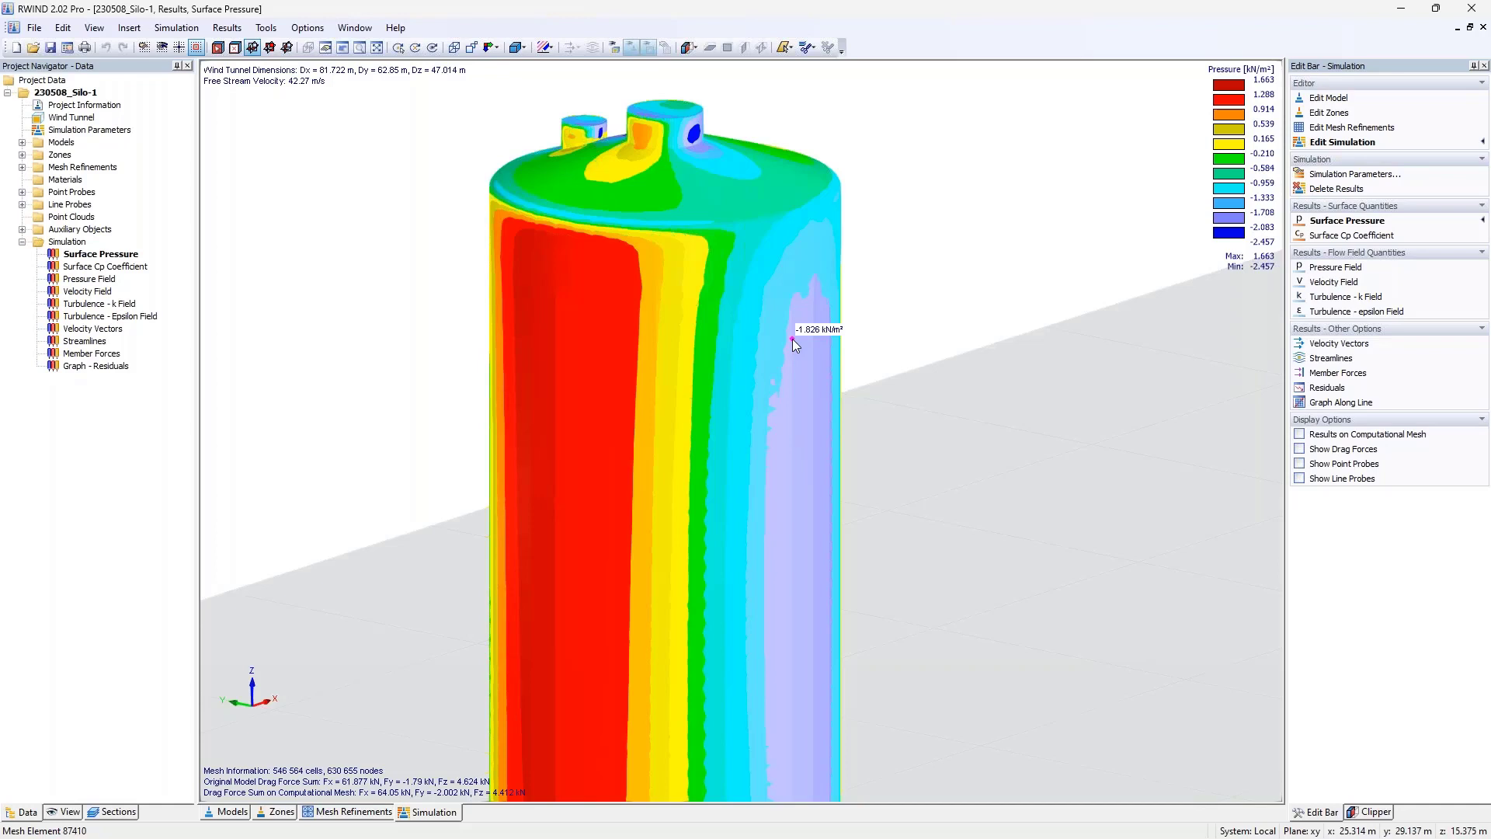
pyautogui.moveTo(686, 246)
pyautogui.scroll(-2, 686, 245)
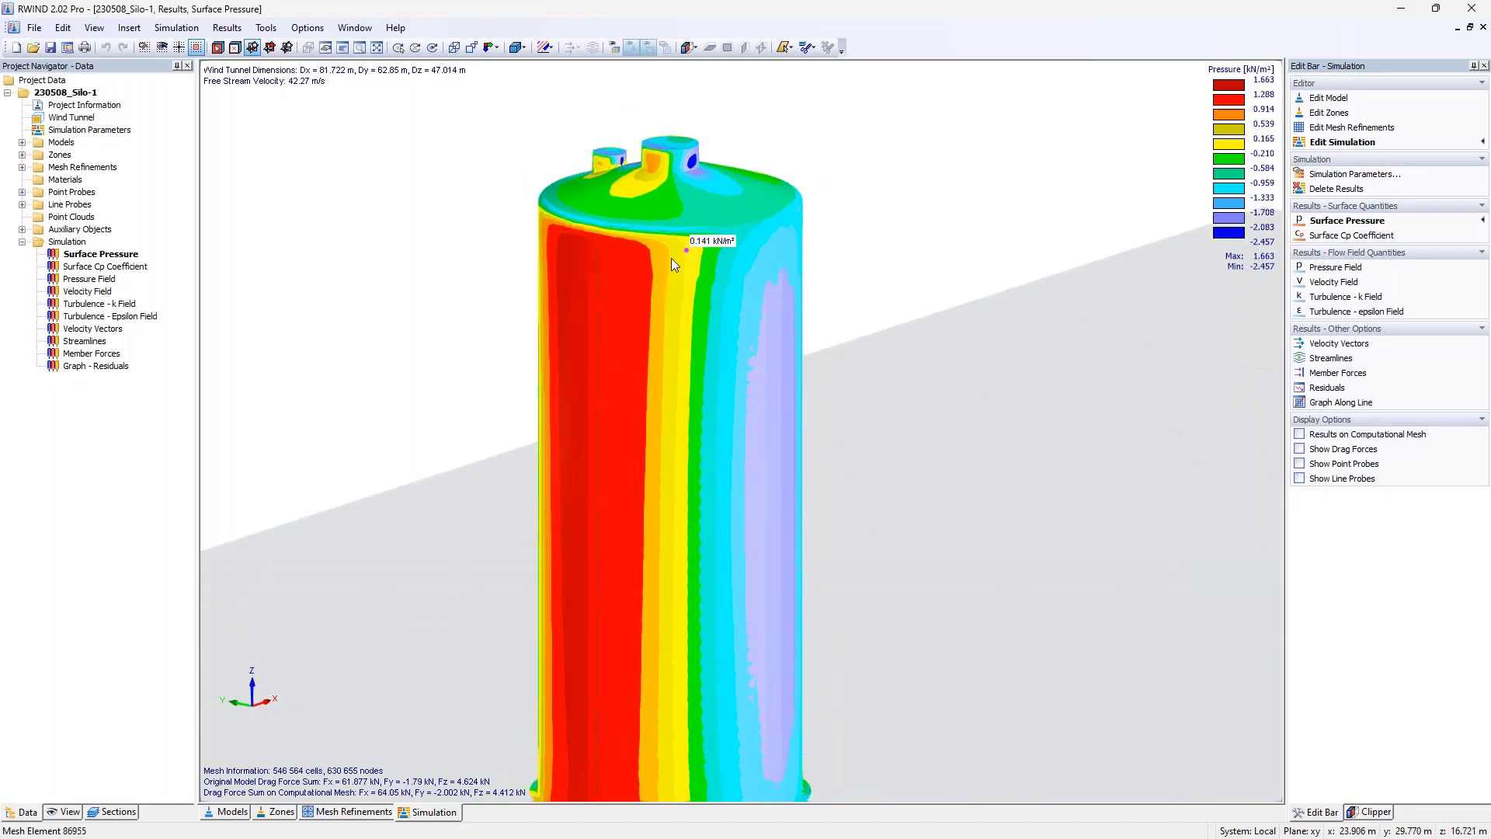
pyautogui.moveTo(574, 334)
# - Show the results on the computational mesh with drag forces, and view the resultant force arrow from several sides of the silo
pyautogui.click(1301, 436)
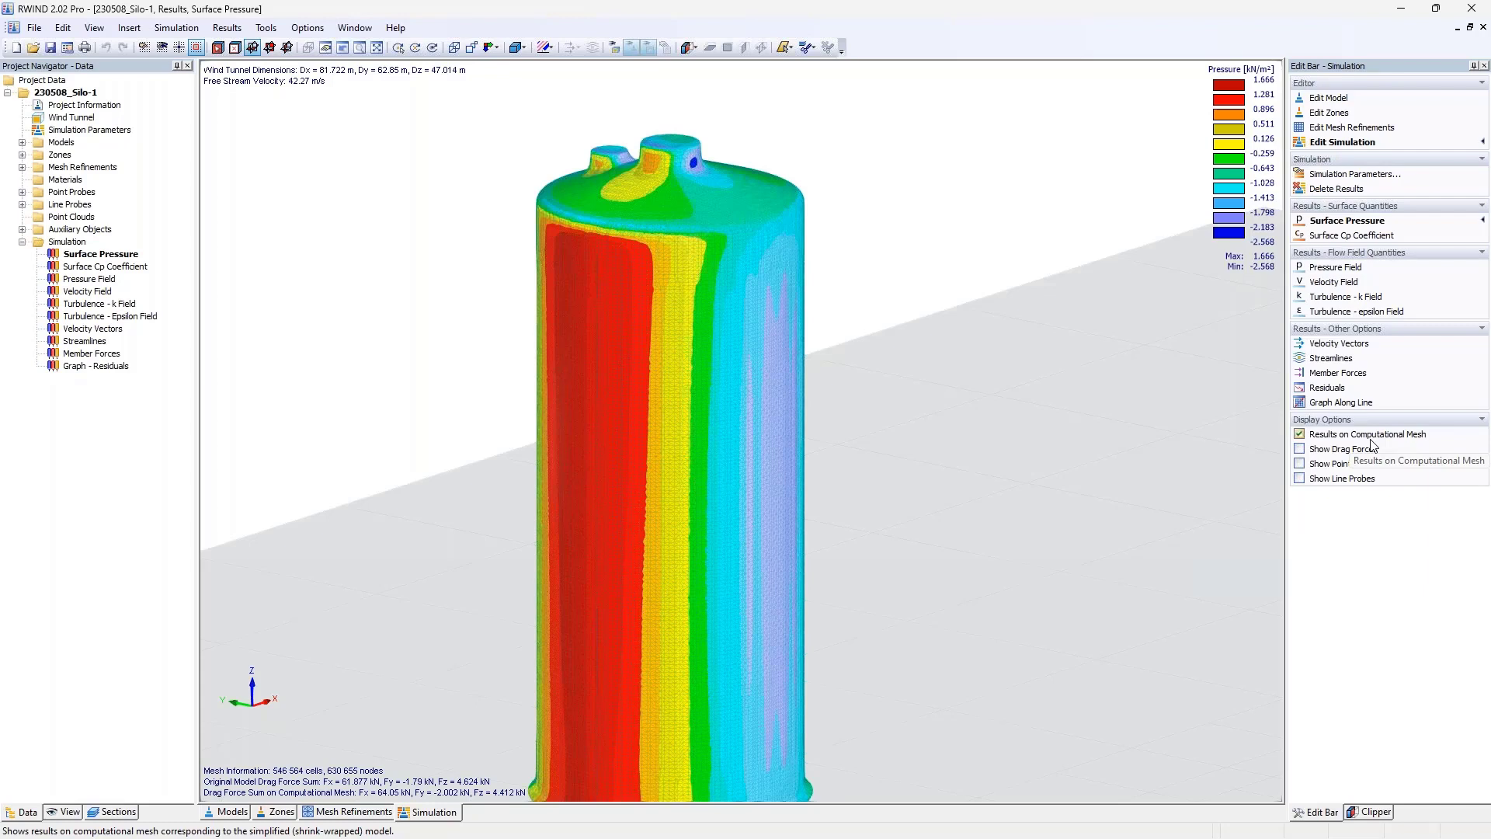
pyautogui.moveTo(597, 259)
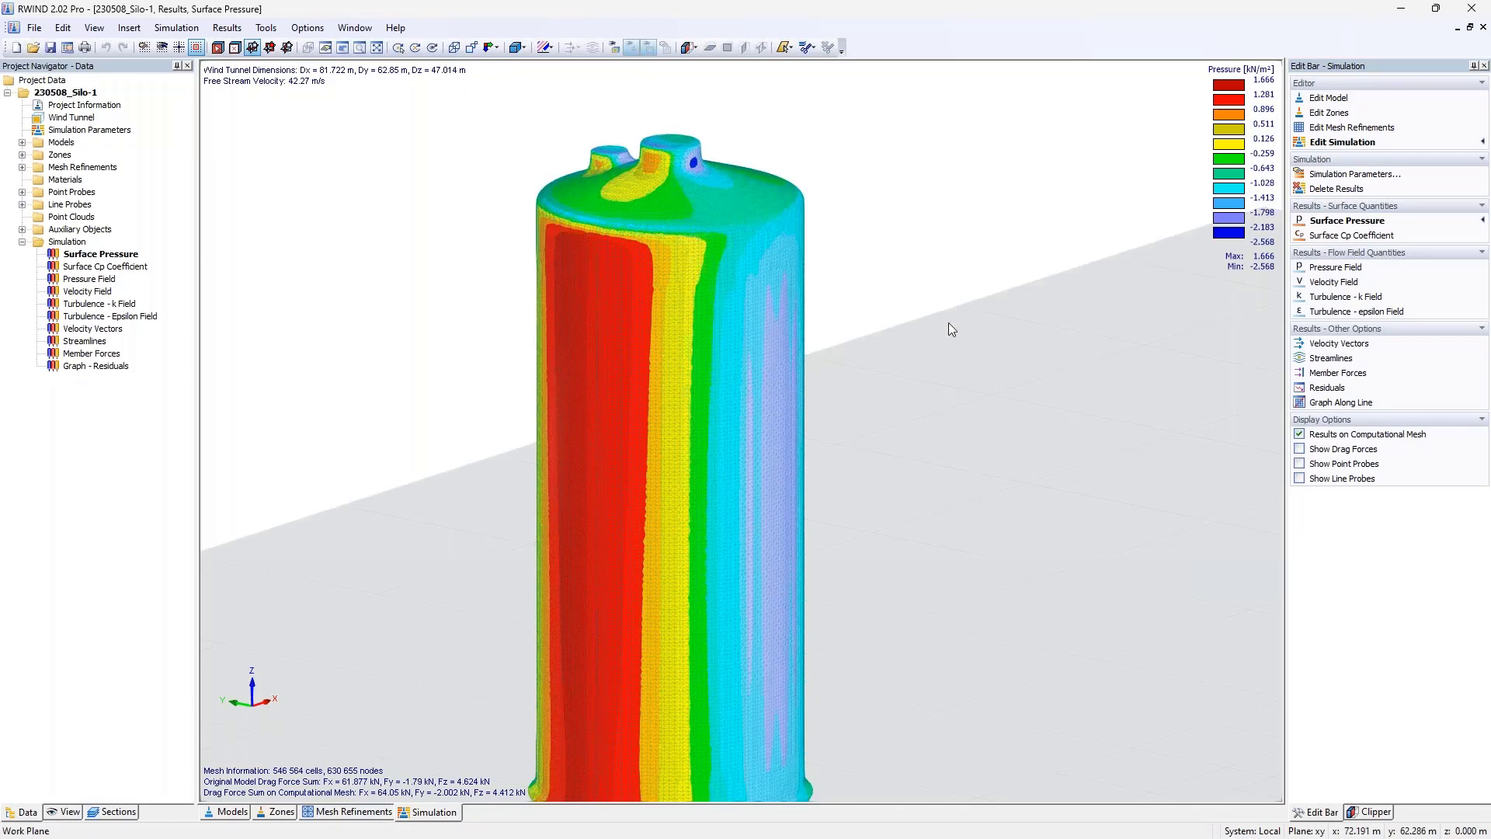
pyautogui.scroll(-3, 948, 323)
pyautogui.click(1332, 448)
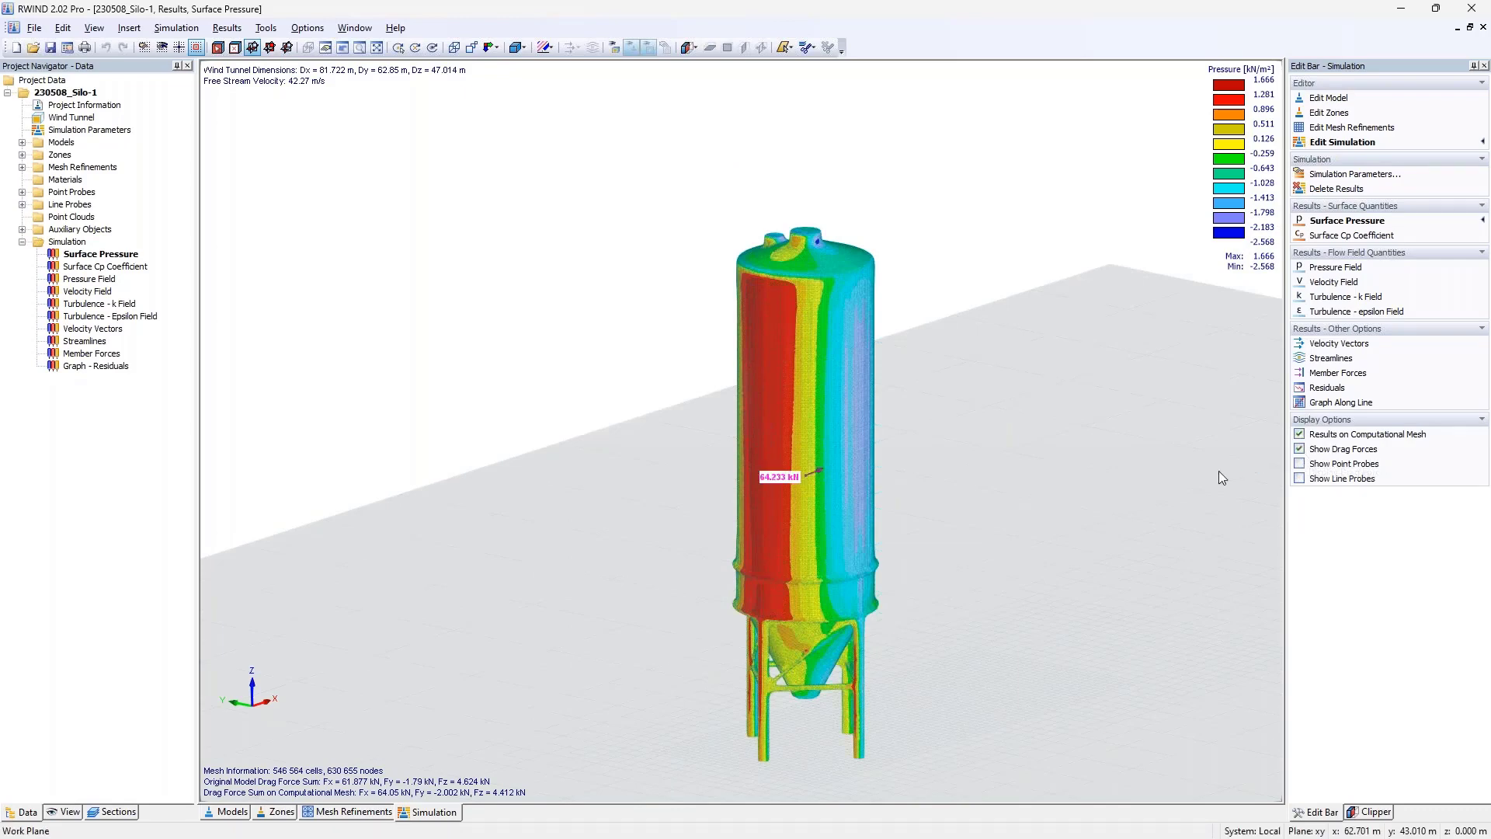
pyautogui.keyDown('ctrl'); pyautogui.moveTo(1201, 473); pyautogui.dragTo(795, 478, button='middle'); pyautogui.keyUp('ctrl')
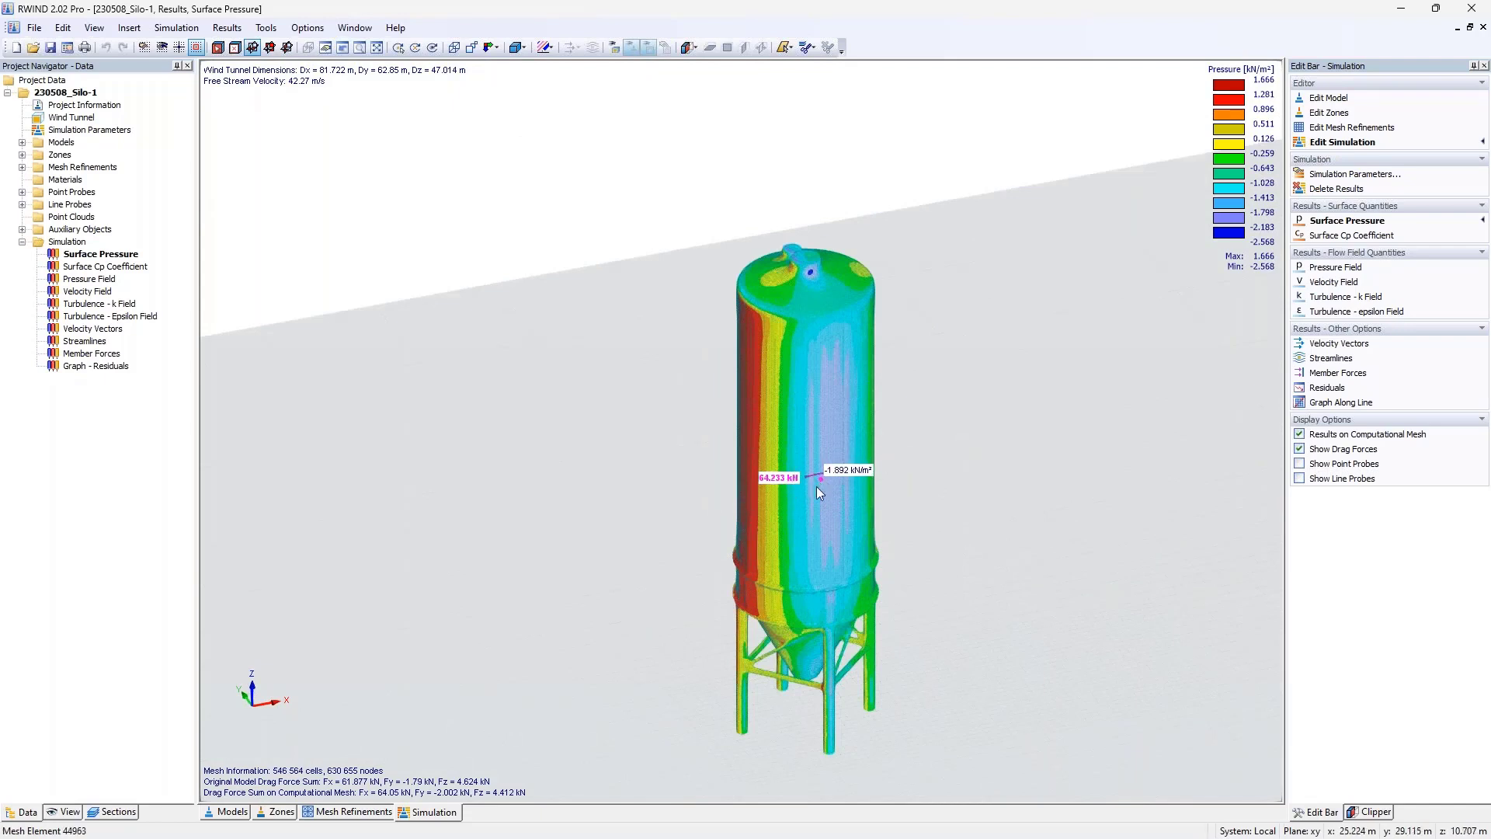
pyautogui.keyDown('ctrl'); pyautogui.moveTo(807, 489); pyautogui.dragTo(1252, 389, button='middle'); pyautogui.keyUp('ctrl')
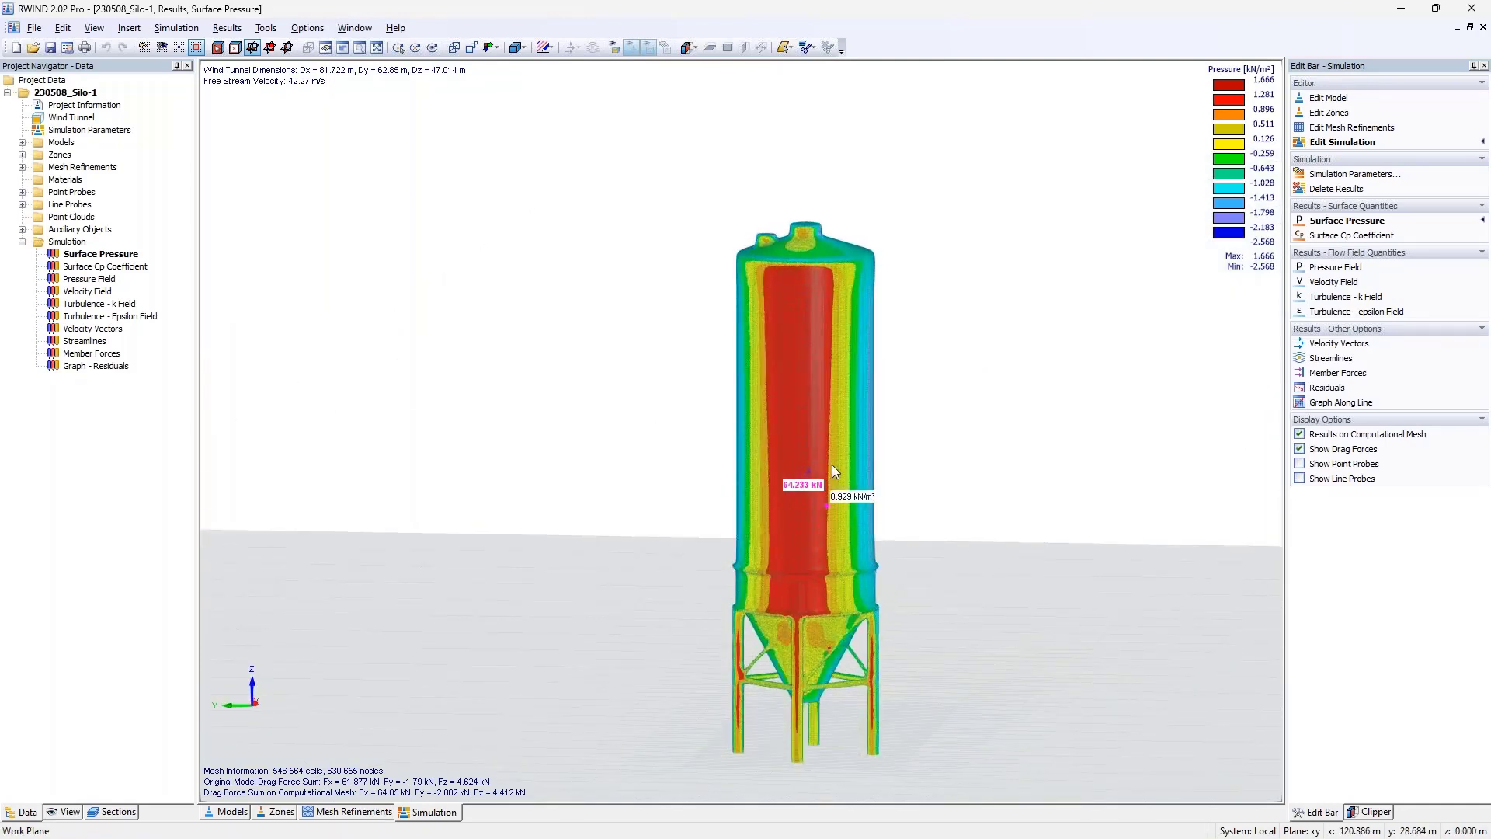
pyautogui.moveTo(812, 280)
pyautogui.keyDown('ctrl'); pyautogui.moveTo(1108, 279); pyautogui.dragTo(729, 419, button='middle'); pyautogui.keyUp('ctrl')
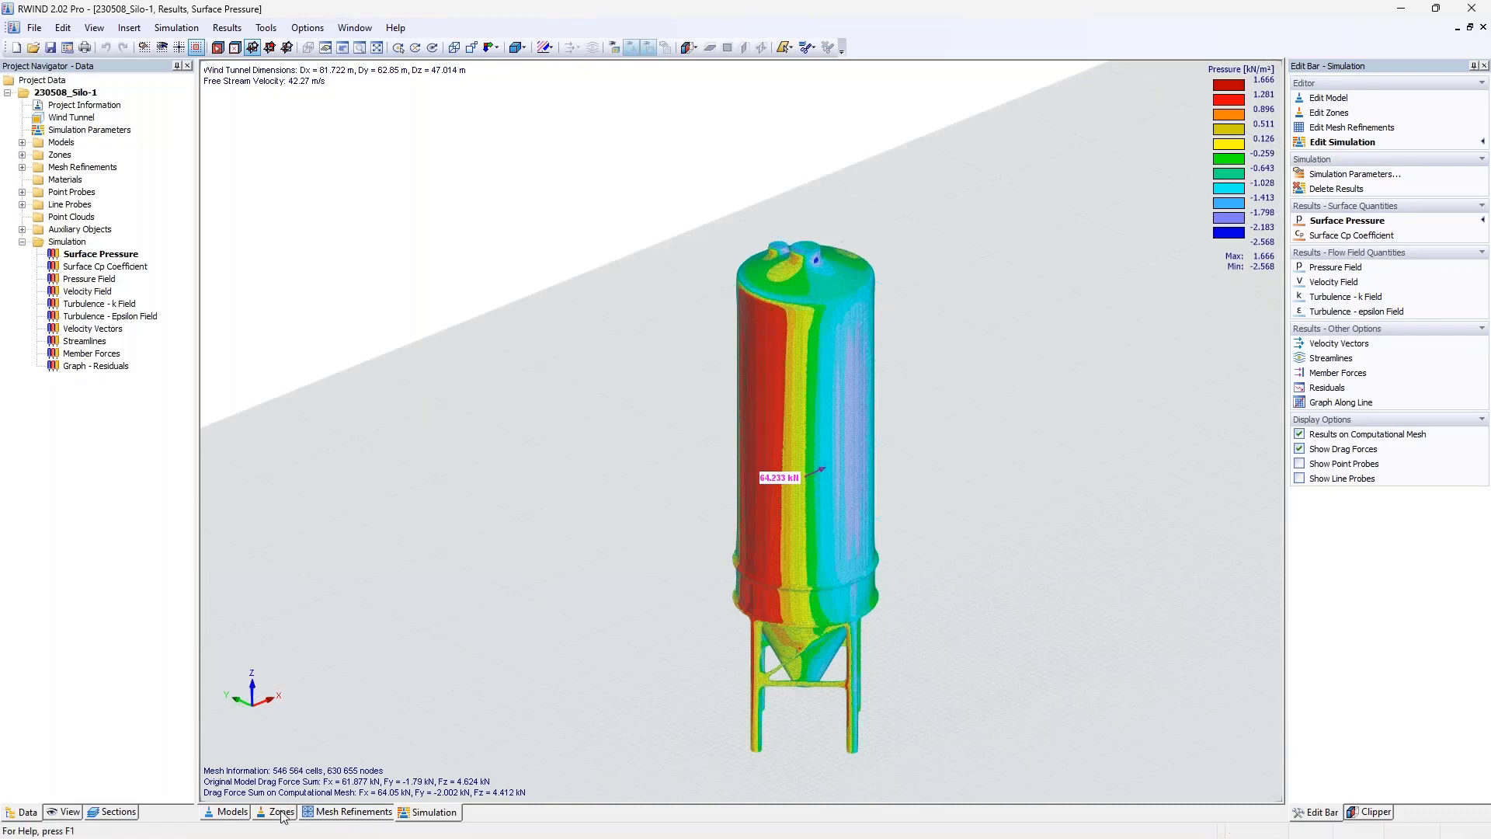
# - Isolate mesh section Zone Nr. 2 and view the pressure and drag force on the silo's conical roof up close
pyautogui.moveTo(778, 464)
pyautogui.click(128, 812)
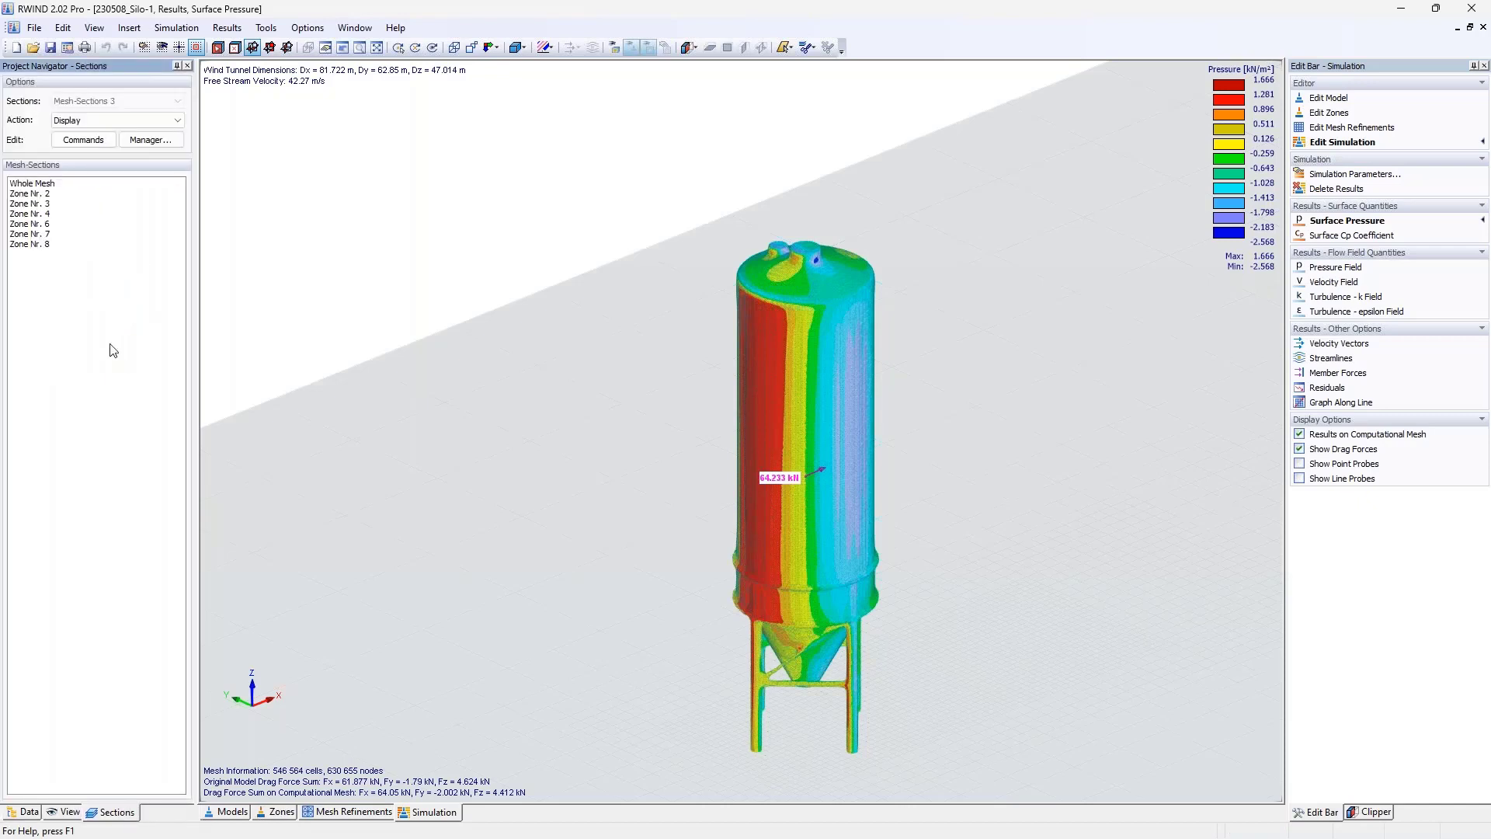
pyautogui.click(39, 193)
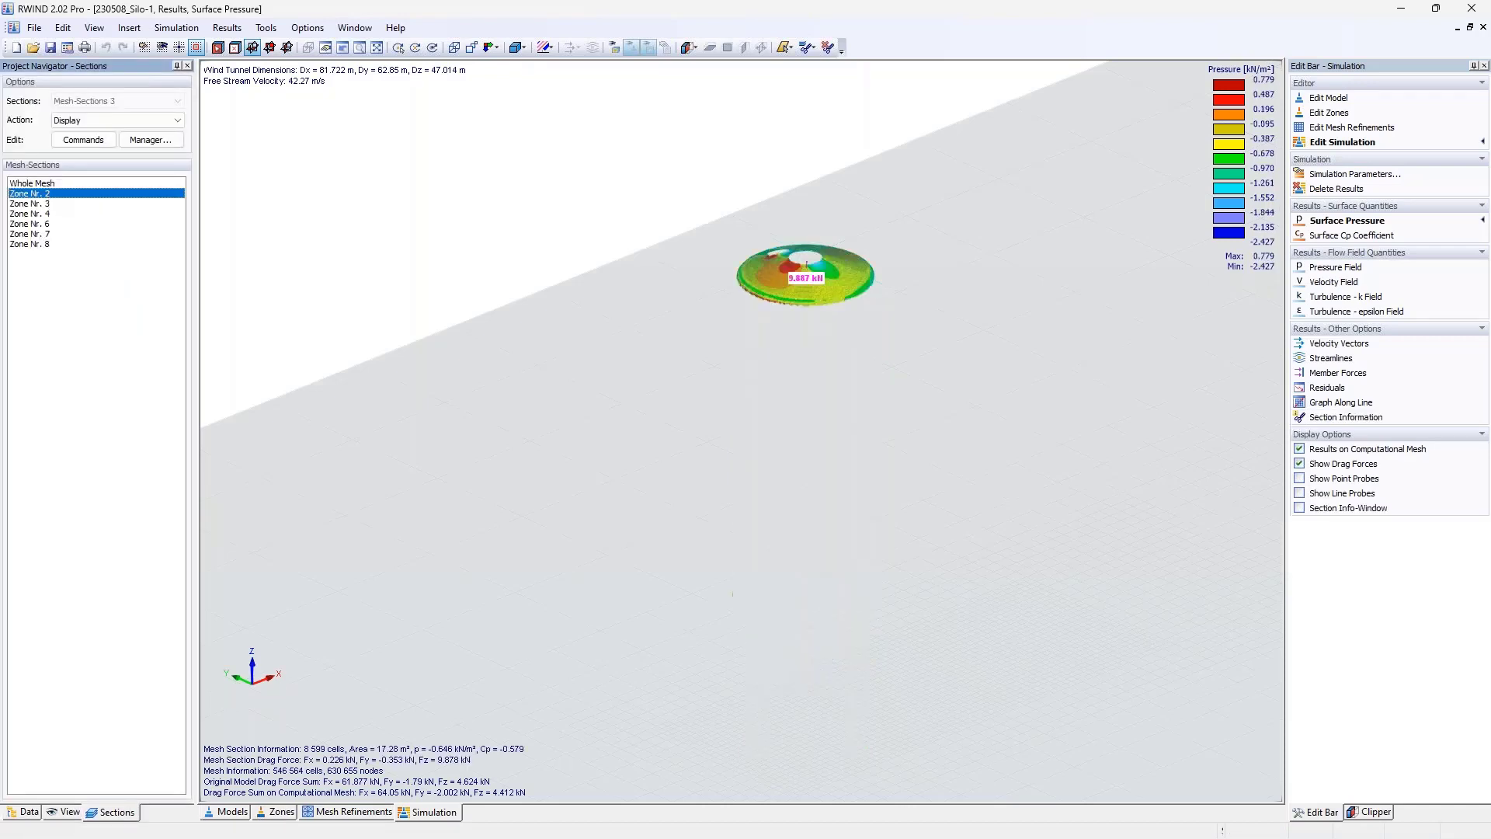
pyautogui.scroll(5, 817, 272)
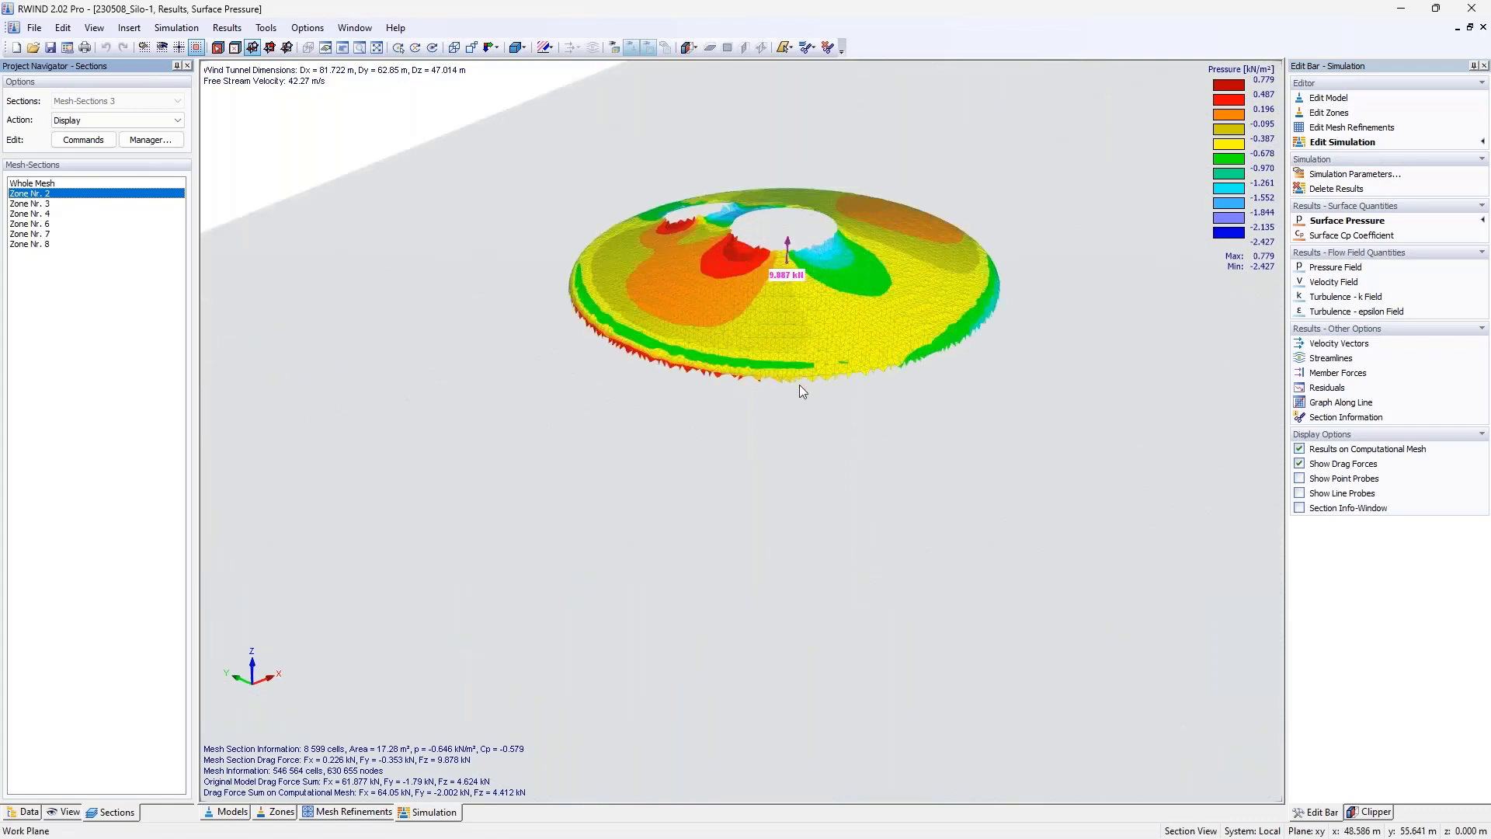
pyautogui.scroll(1, 799, 384)
pyautogui.moveTo(794, 378); pyautogui.dragTo(786, 473, button='middle')
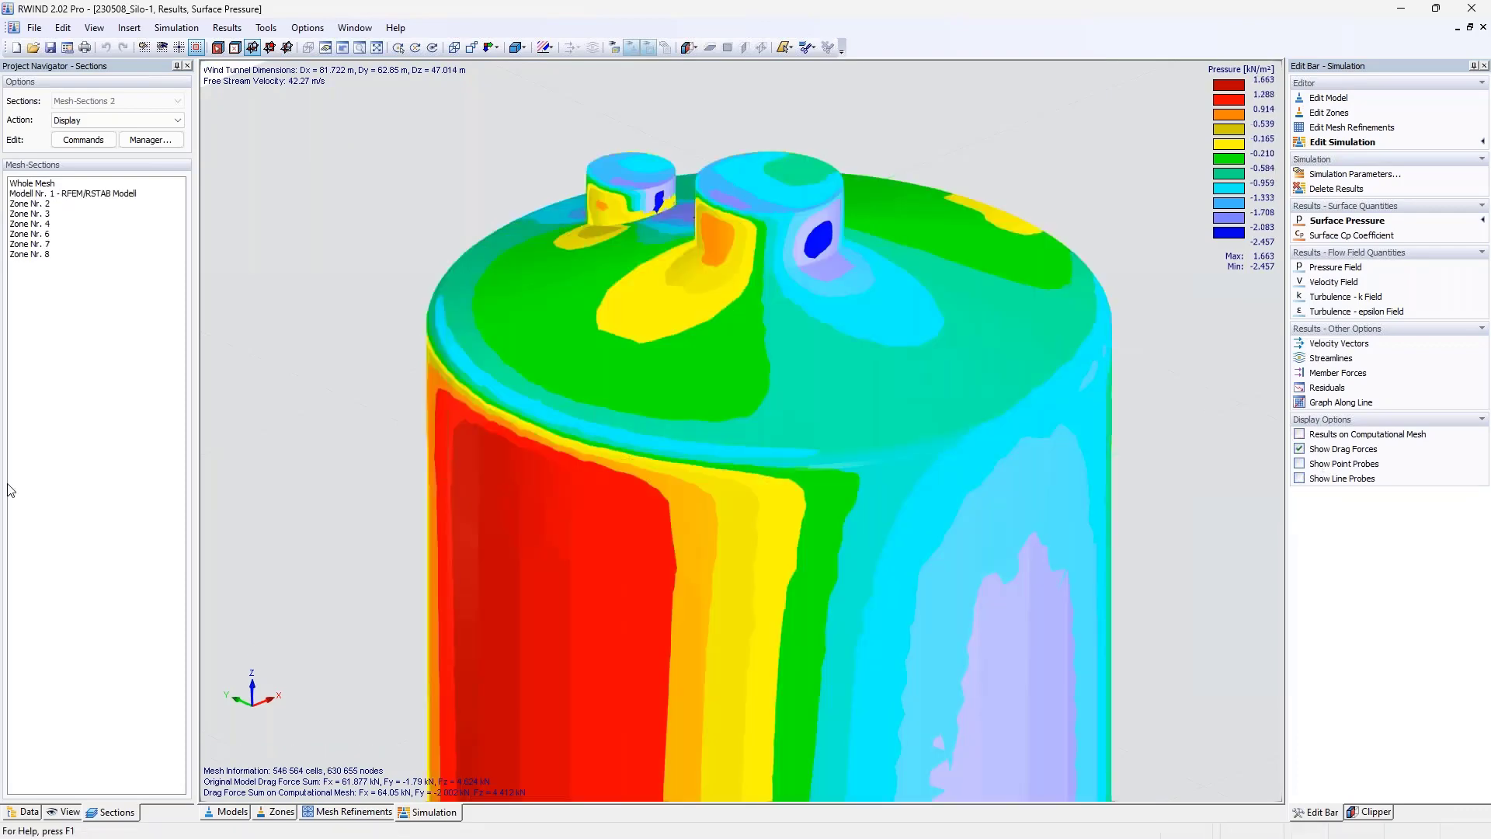
# - Display Zone Nr. 2 on the original model for comparison, and switch its results back to the computational mesh
pyautogui.click(46, 205)
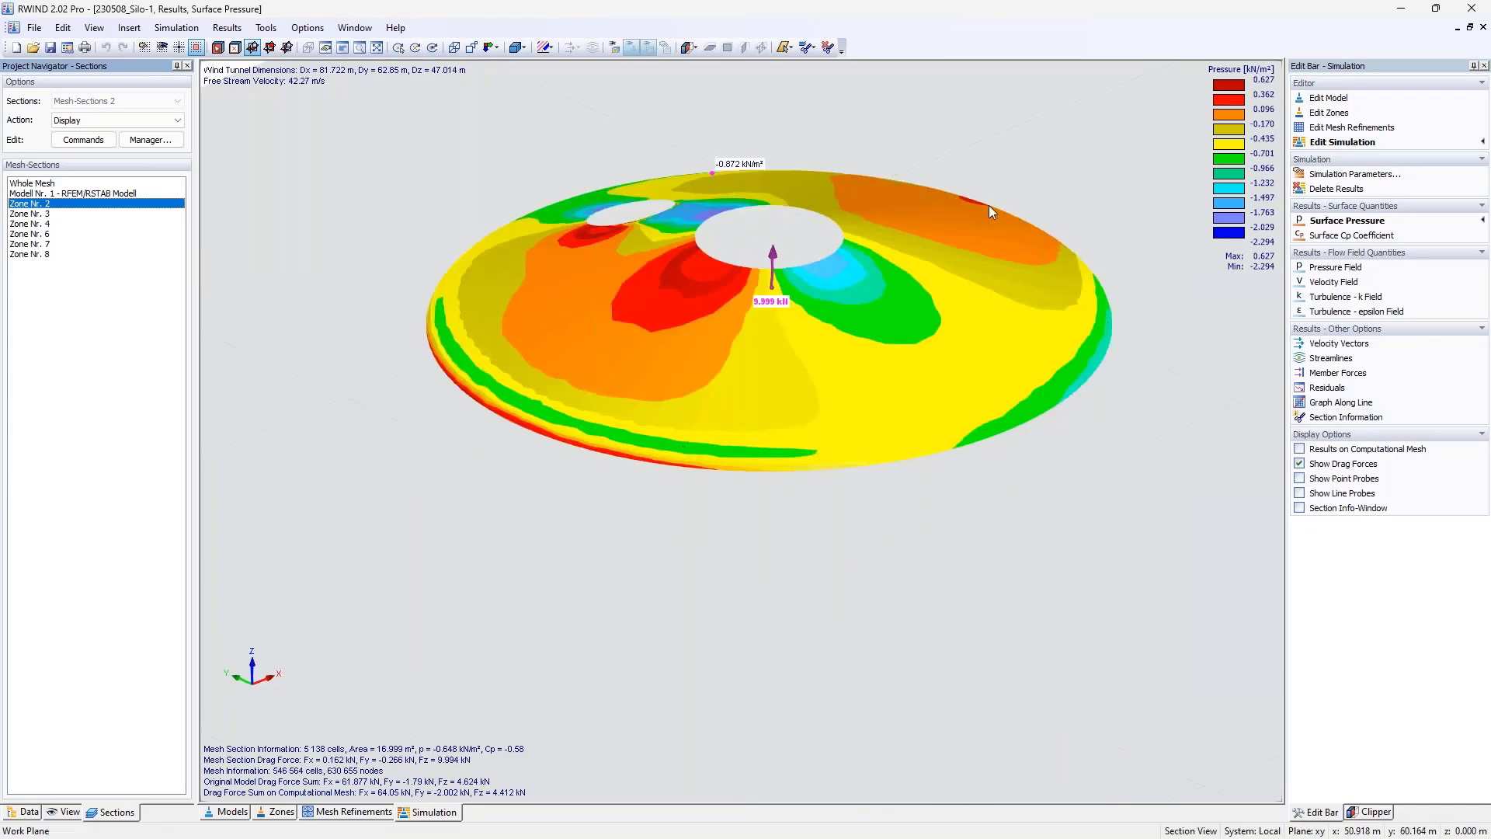
pyautogui.click(1299, 449)
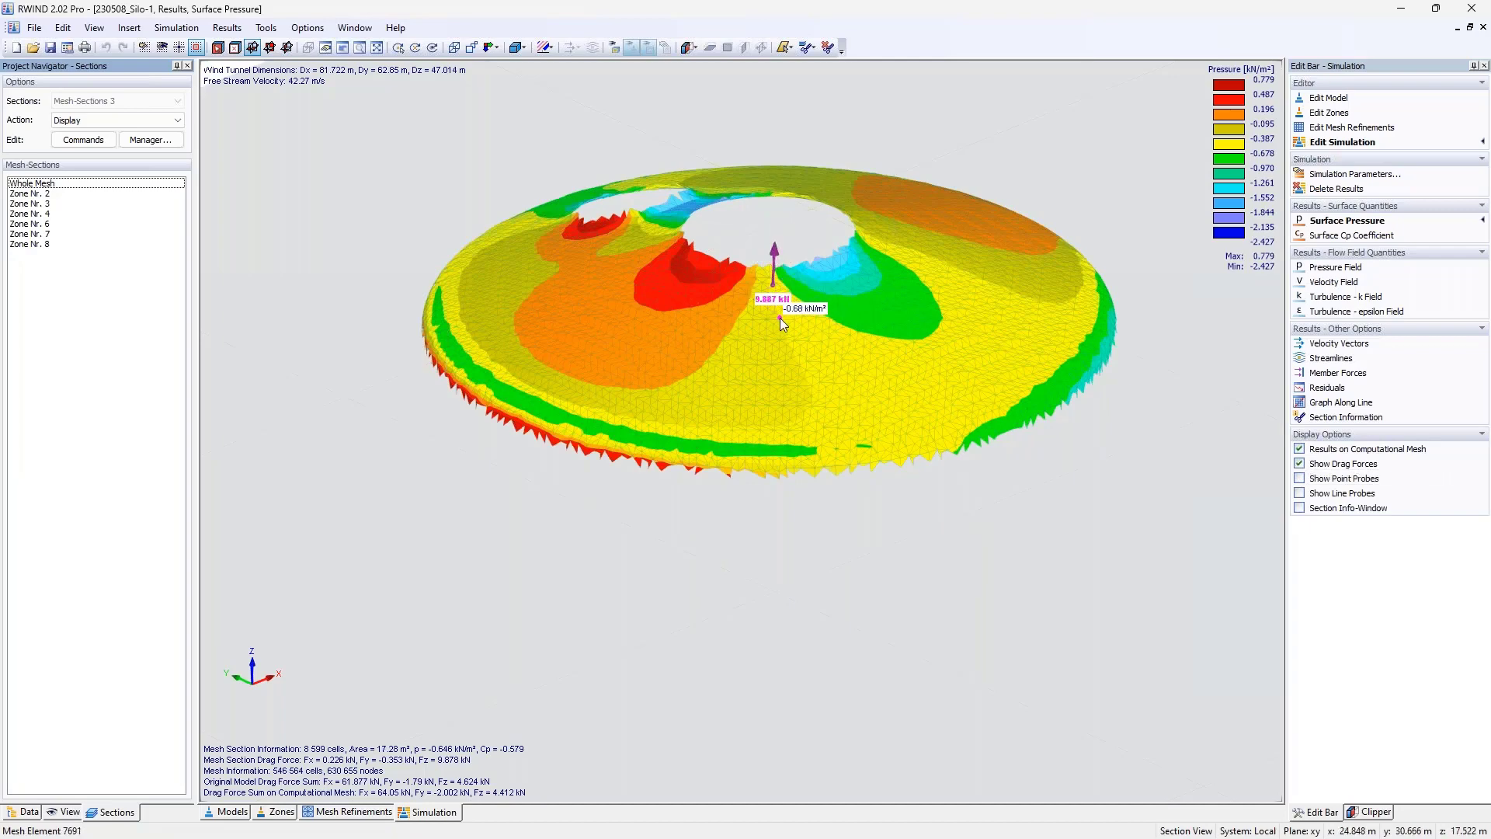
pyautogui.scroll(-5, 779, 318)
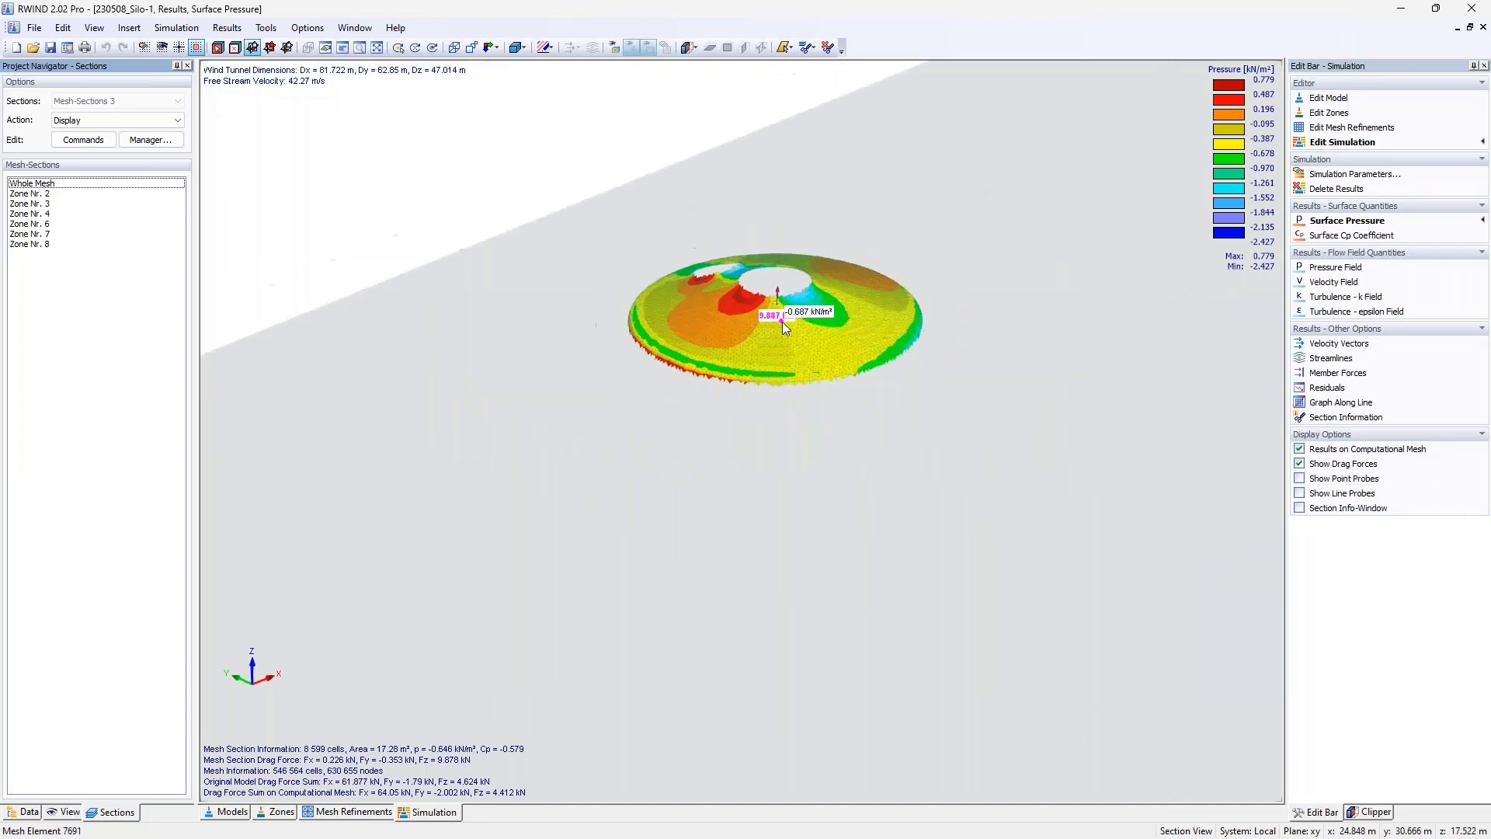
# - Isolate mesh section Zone Nr. 6 to view the pressure and drag force on the silo shell, and hide the drag forces
pyautogui.click(48, 223)
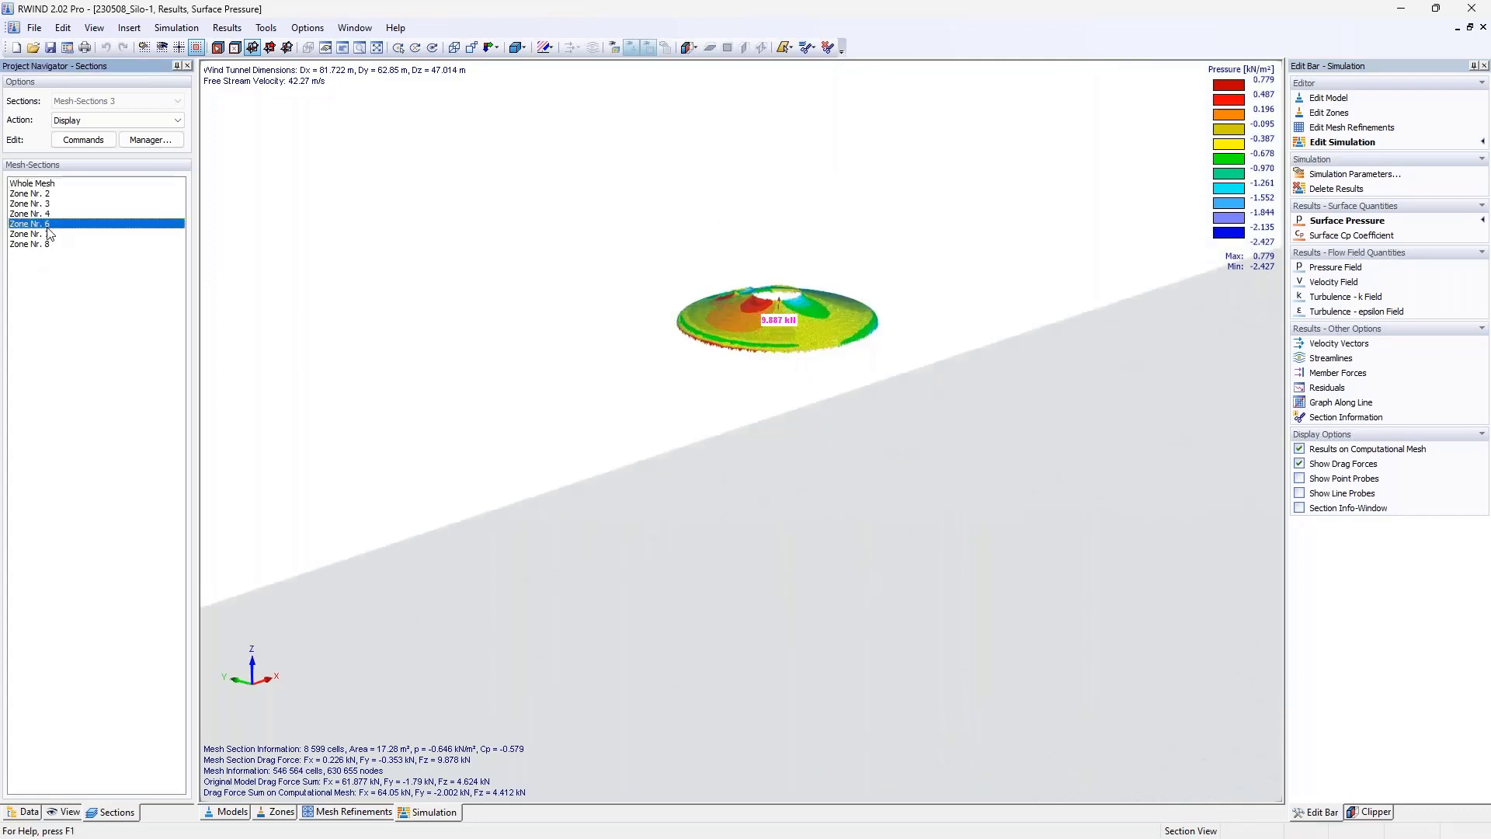
pyautogui.scroll(-4, 552, 426)
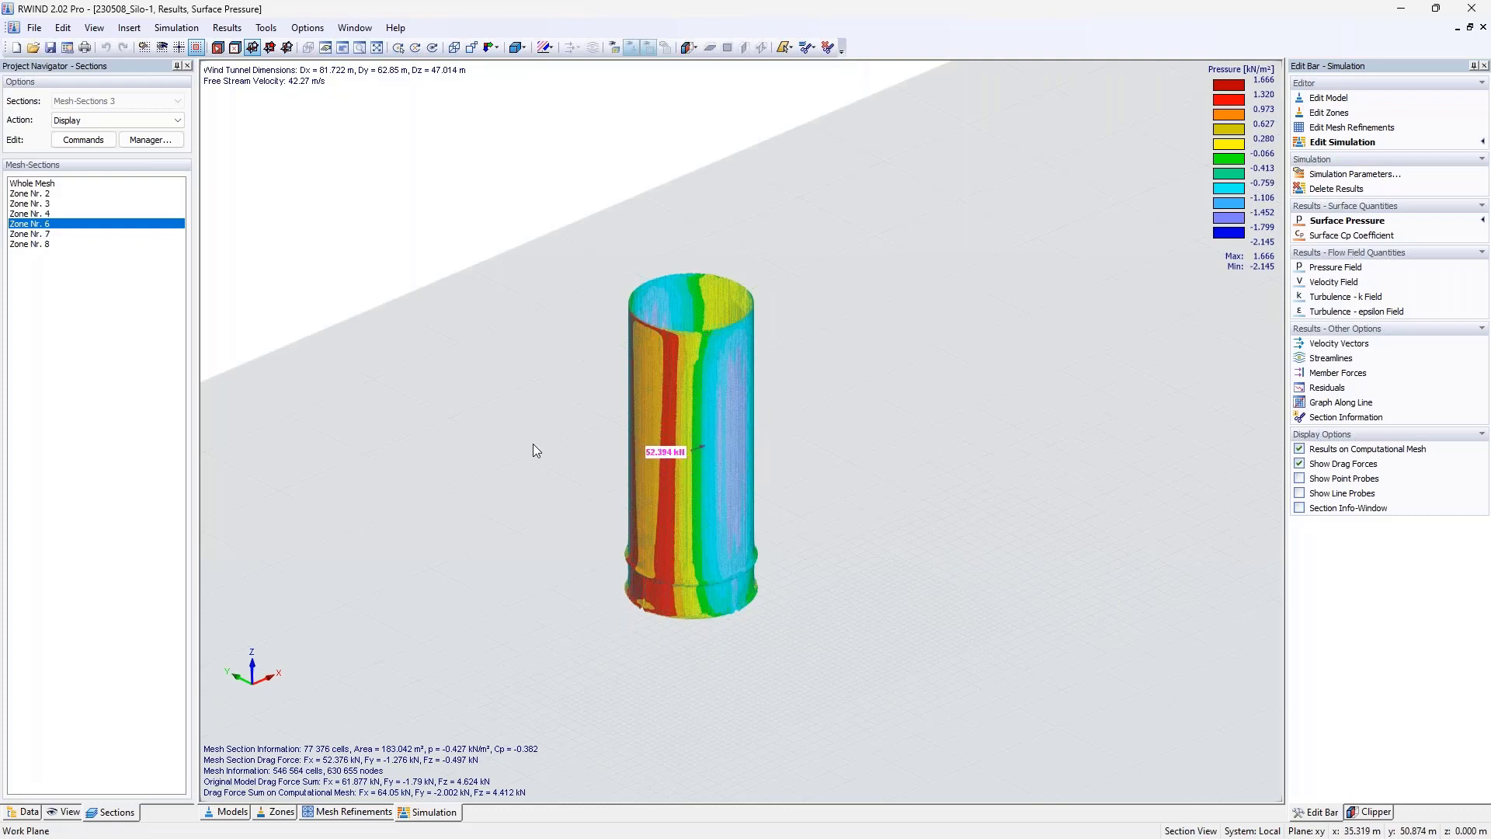
pyautogui.click(1337, 464)
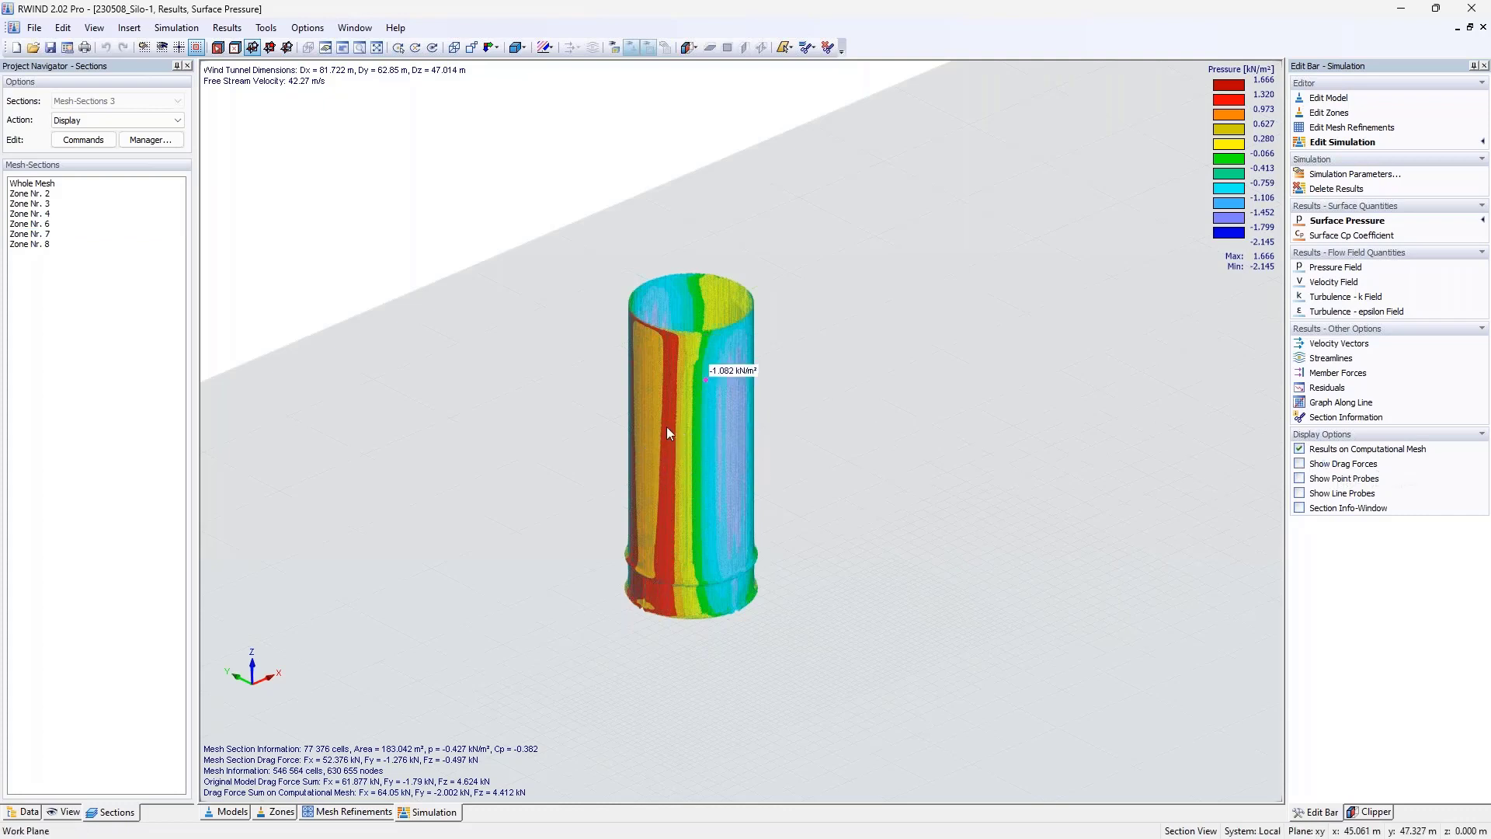
# - Restore the whole mesh, switch the results to Surface Cp Coefficient and view the silo from a lower oblique angle
pyautogui.click(57, 183)
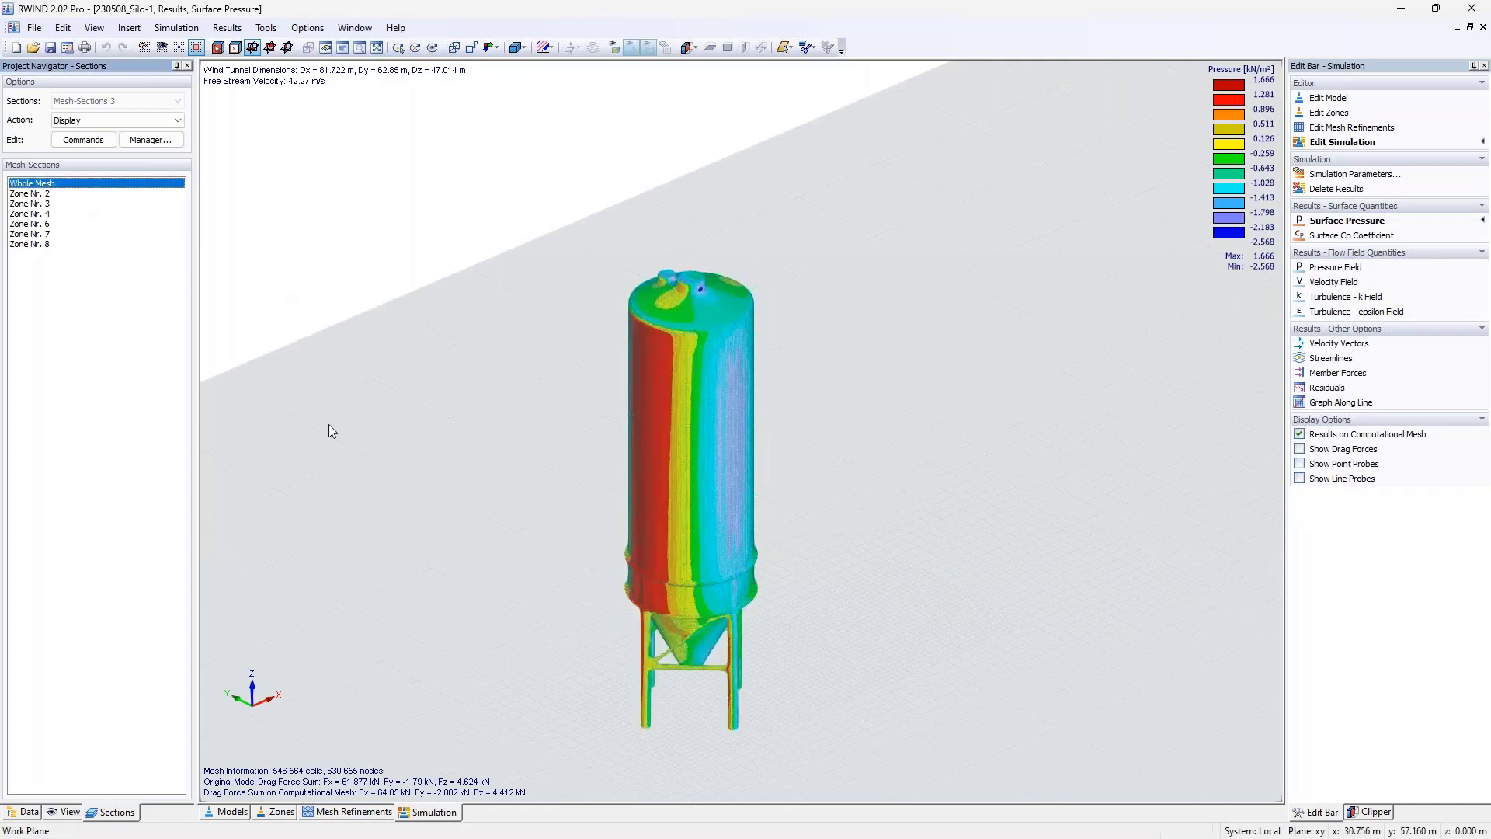
pyautogui.click(26, 812)
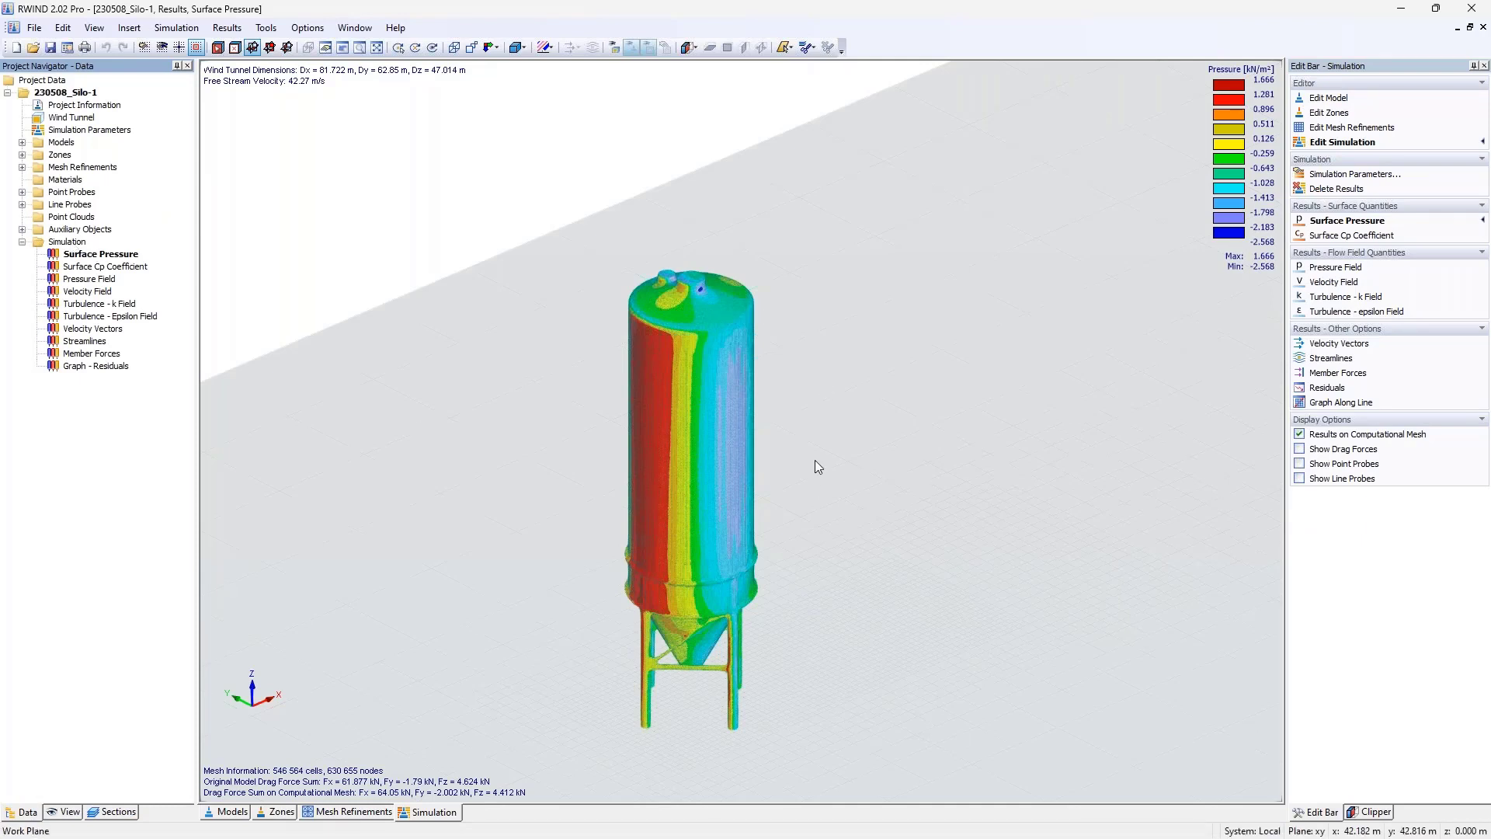
pyautogui.click(107, 267)
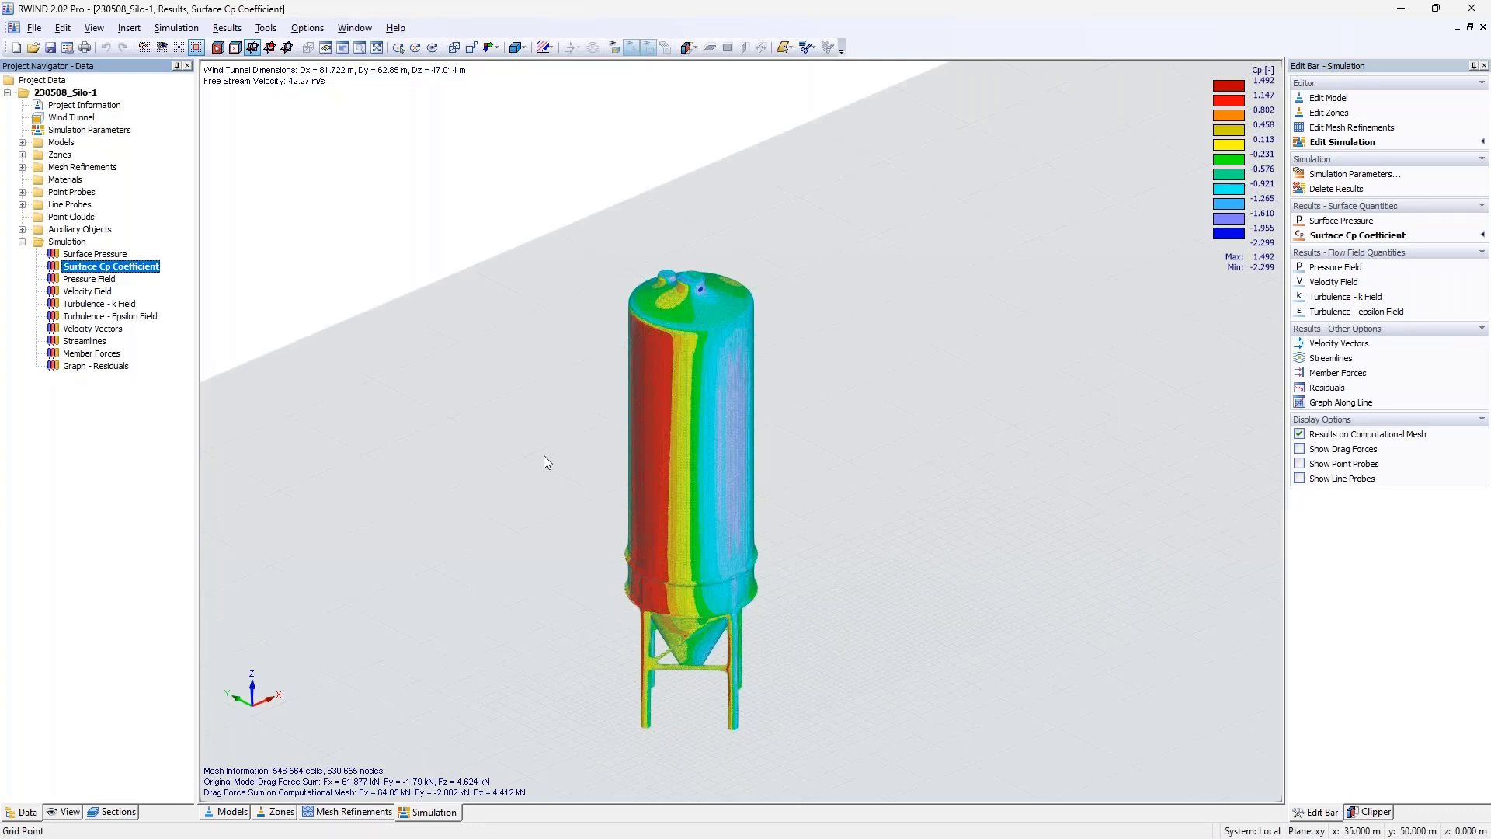
pyautogui.keyDown('ctrl'); pyautogui.moveTo(543, 455); pyautogui.dragTo(699, 412, button='middle'); pyautogui.keyUp('ctrl')
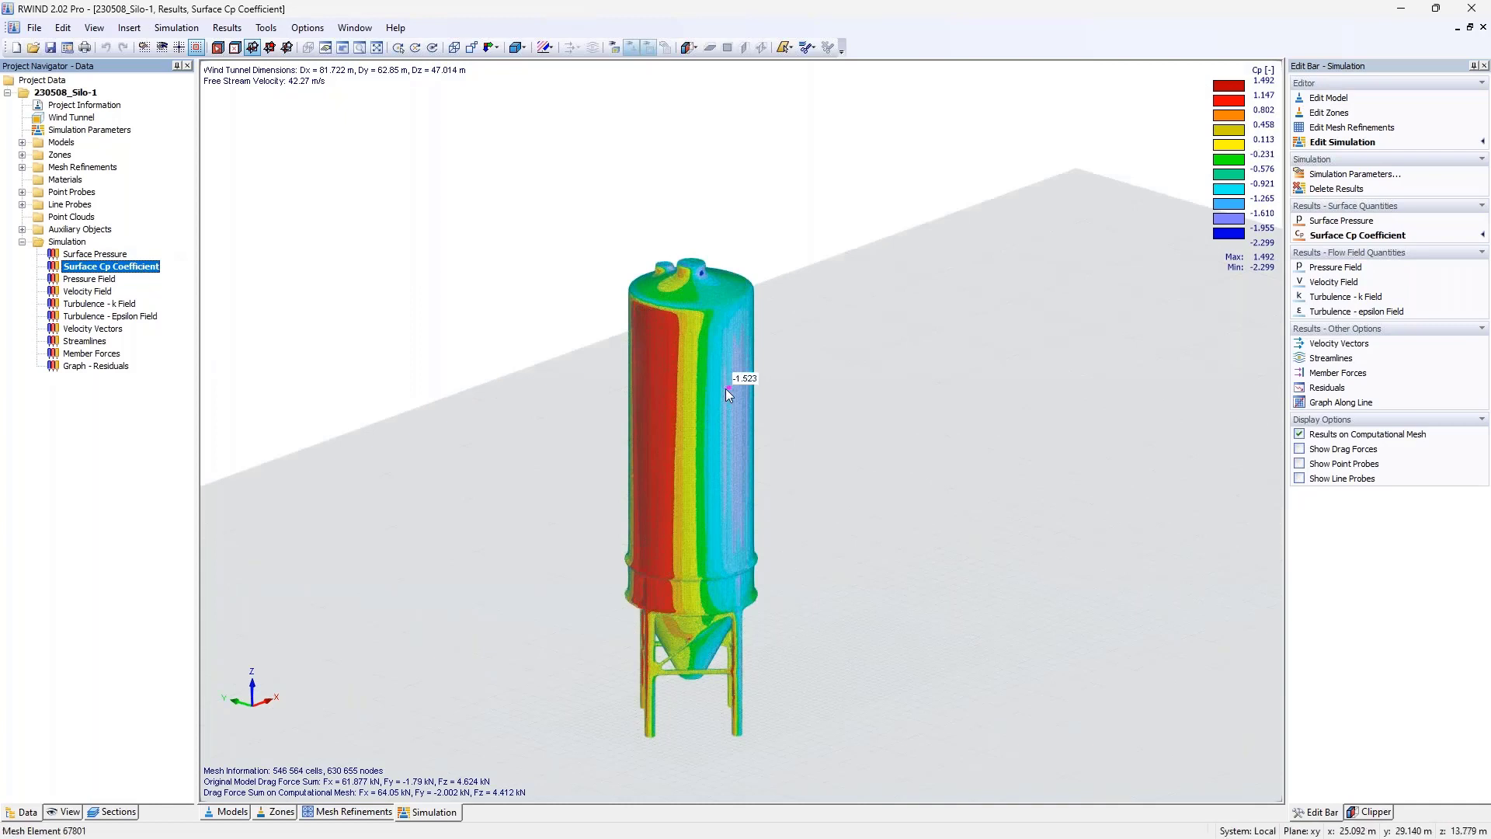
# - Switch the results from Surface Cp Coefficient to Pressure Field and view the section through the silo from an oblique angle
pyautogui.keyDown('ctrl'); pyautogui.moveTo(727, 387); pyautogui.dragTo(1277, 115, button='middle'); pyautogui.keyUp('ctrl')
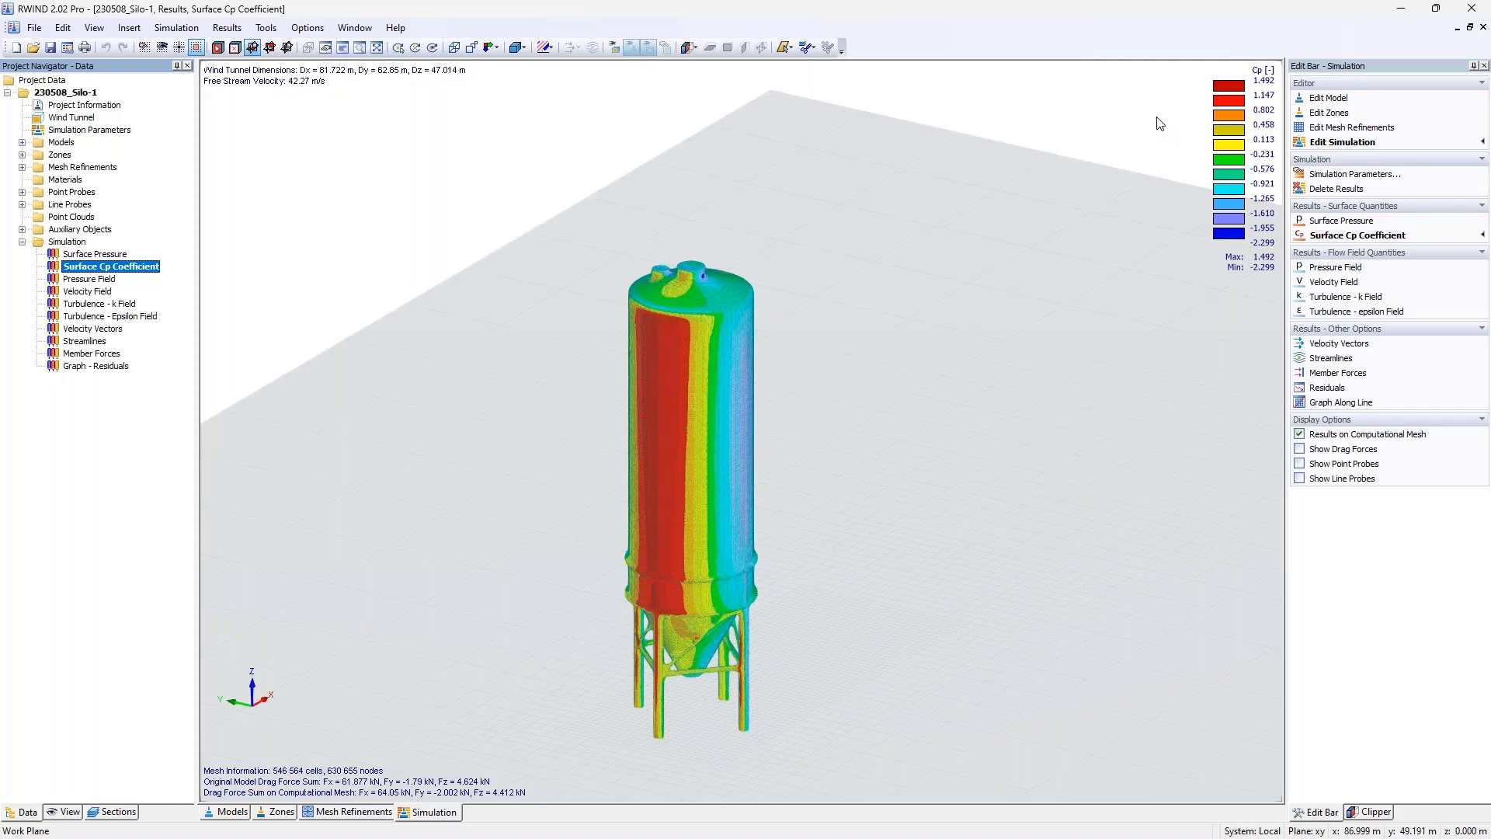
pyautogui.moveTo(703, 386)
pyautogui.click(105, 279)
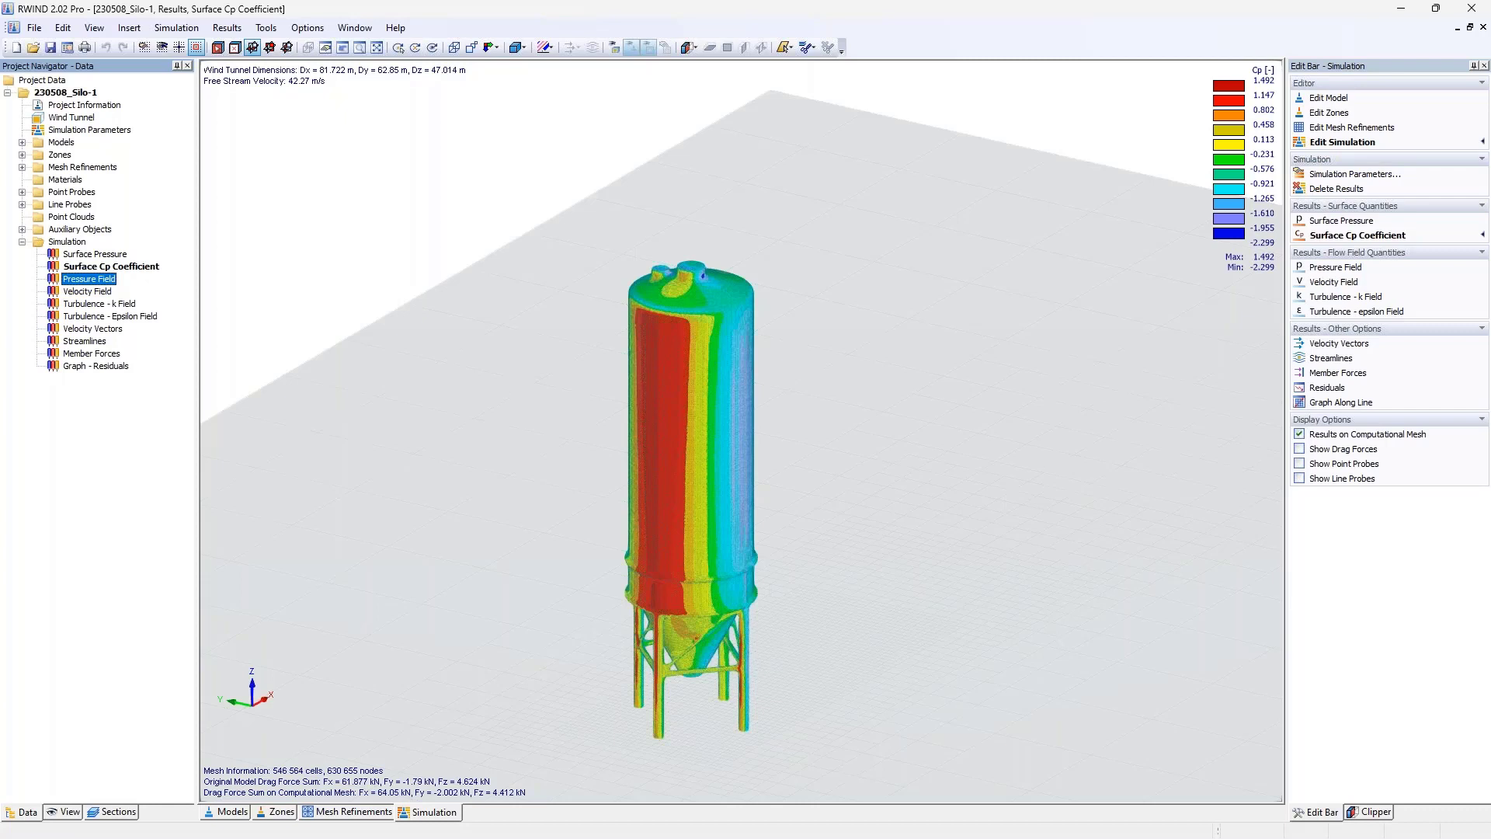
pyautogui.click(93, 280)
pyautogui.scroll(-3, 836, 314)
pyautogui.keyDown('ctrl'); pyautogui.moveTo(835, 314); pyautogui.dragTo(602, 405, button='middle'); pyautogui.keyUp('ctrl')
pyautogui.scroll(-3, 547, 353)
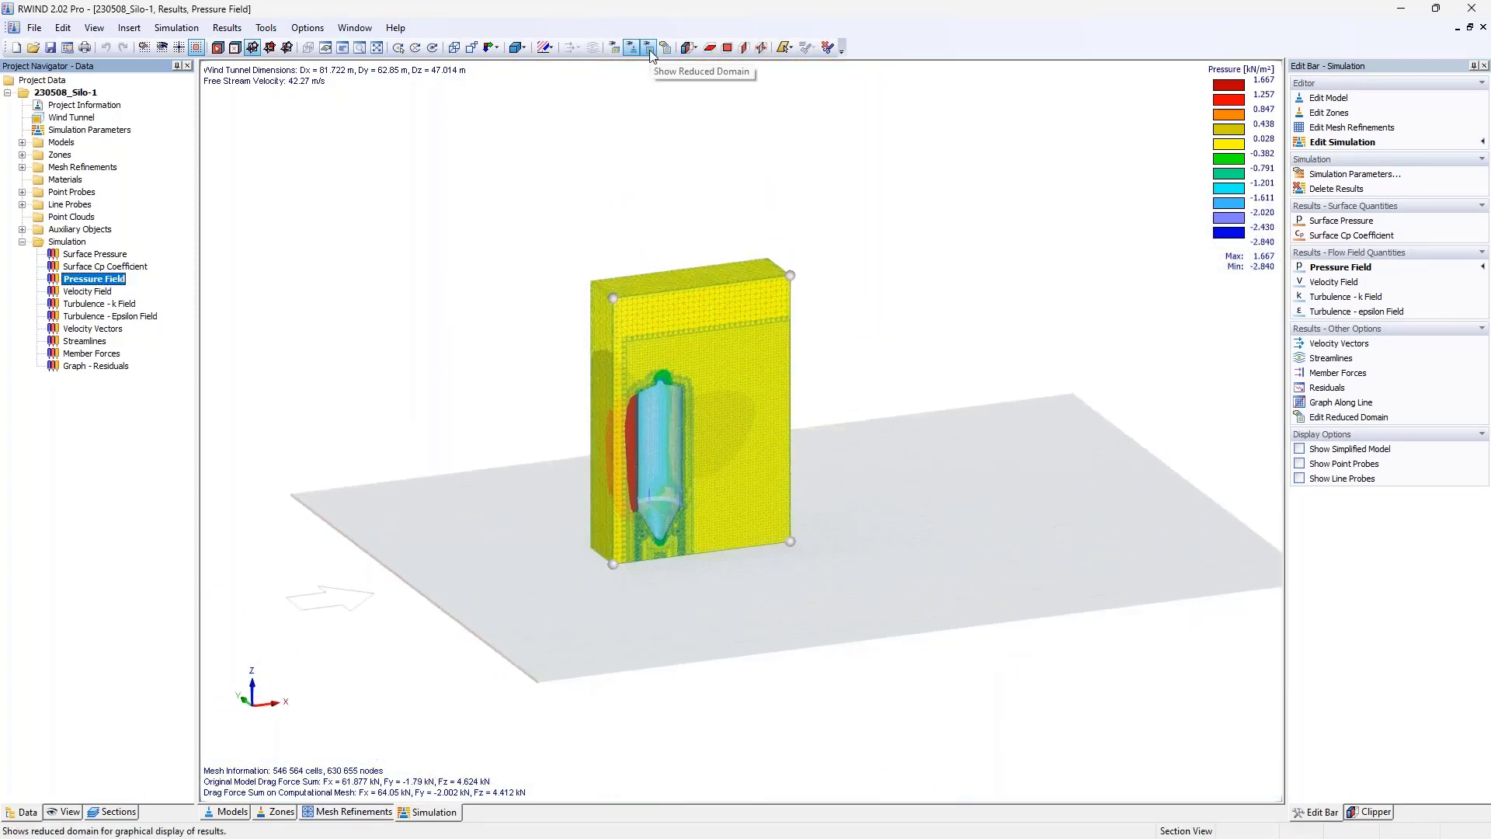
# - Extend the pressure field from the reduced domain to the full wind tunnel and examine the pressures around the silo's roof up close
pyautogui.click(650, 50)
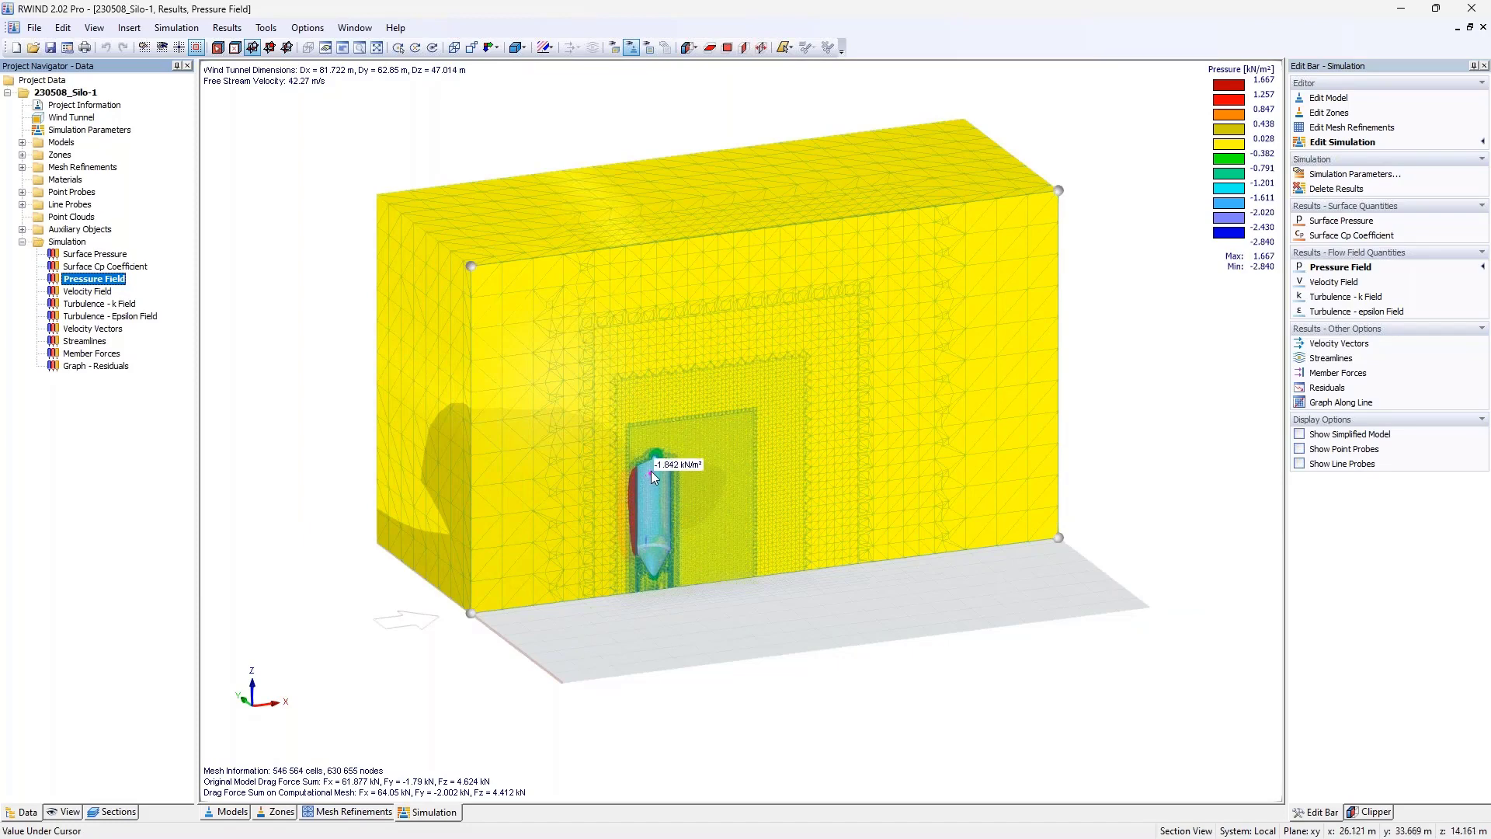
pyautogui.scroll(3, 651, 470)
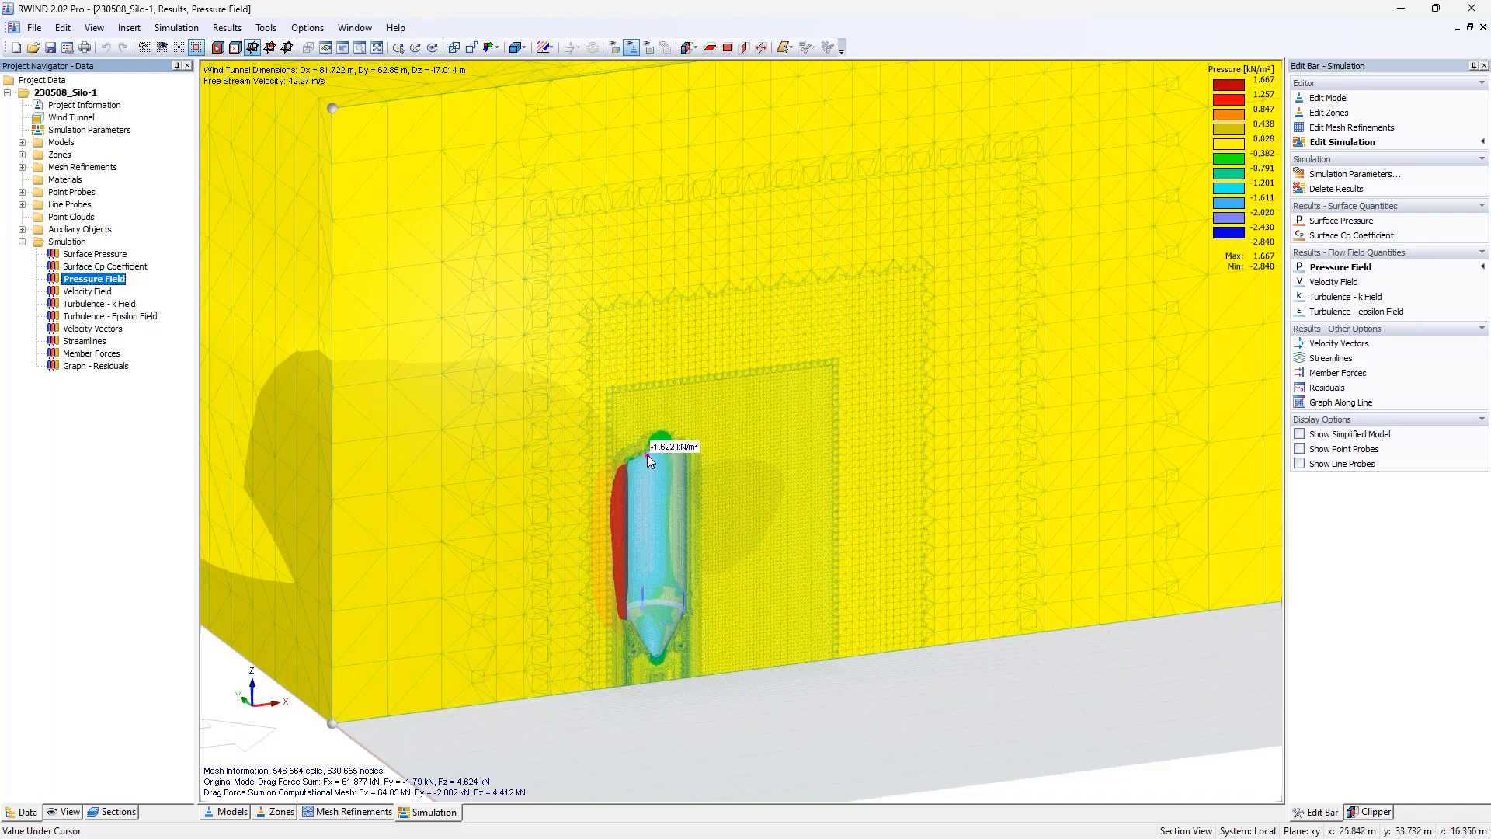
pyautogui.scroll(6, 649, 450)
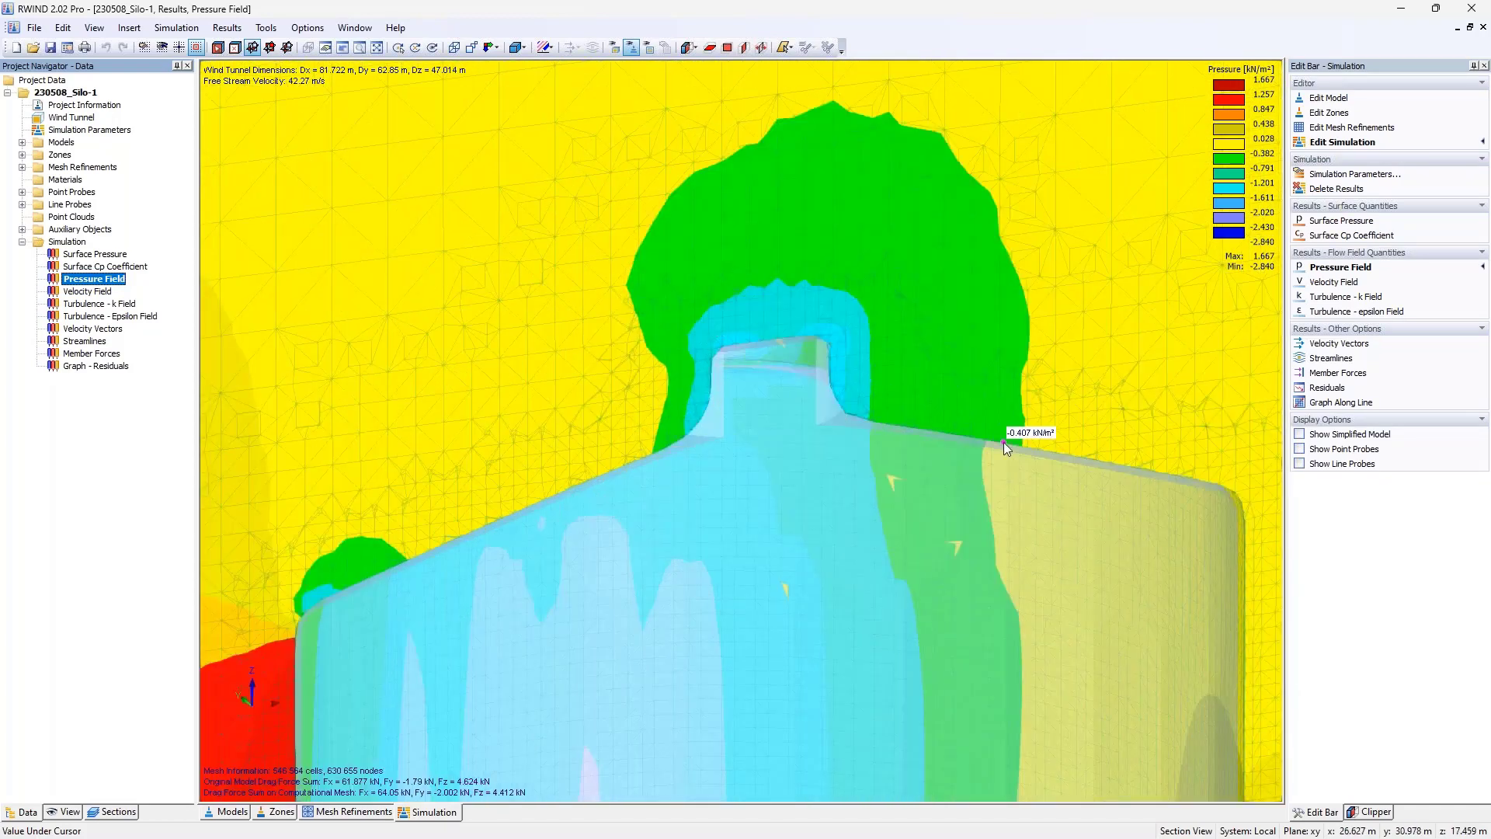
pyautogui.scroll(-6, 1003, 441)
pyautogui.moveTo(1004, 441); pyautogui.dragTo(730, 451, button='middle')
pyautogui.scroll(-1, 738, 299)
pyautogui.scroll(-3, 738, 299)
pyautogui.scroll(-3, 663, 342)
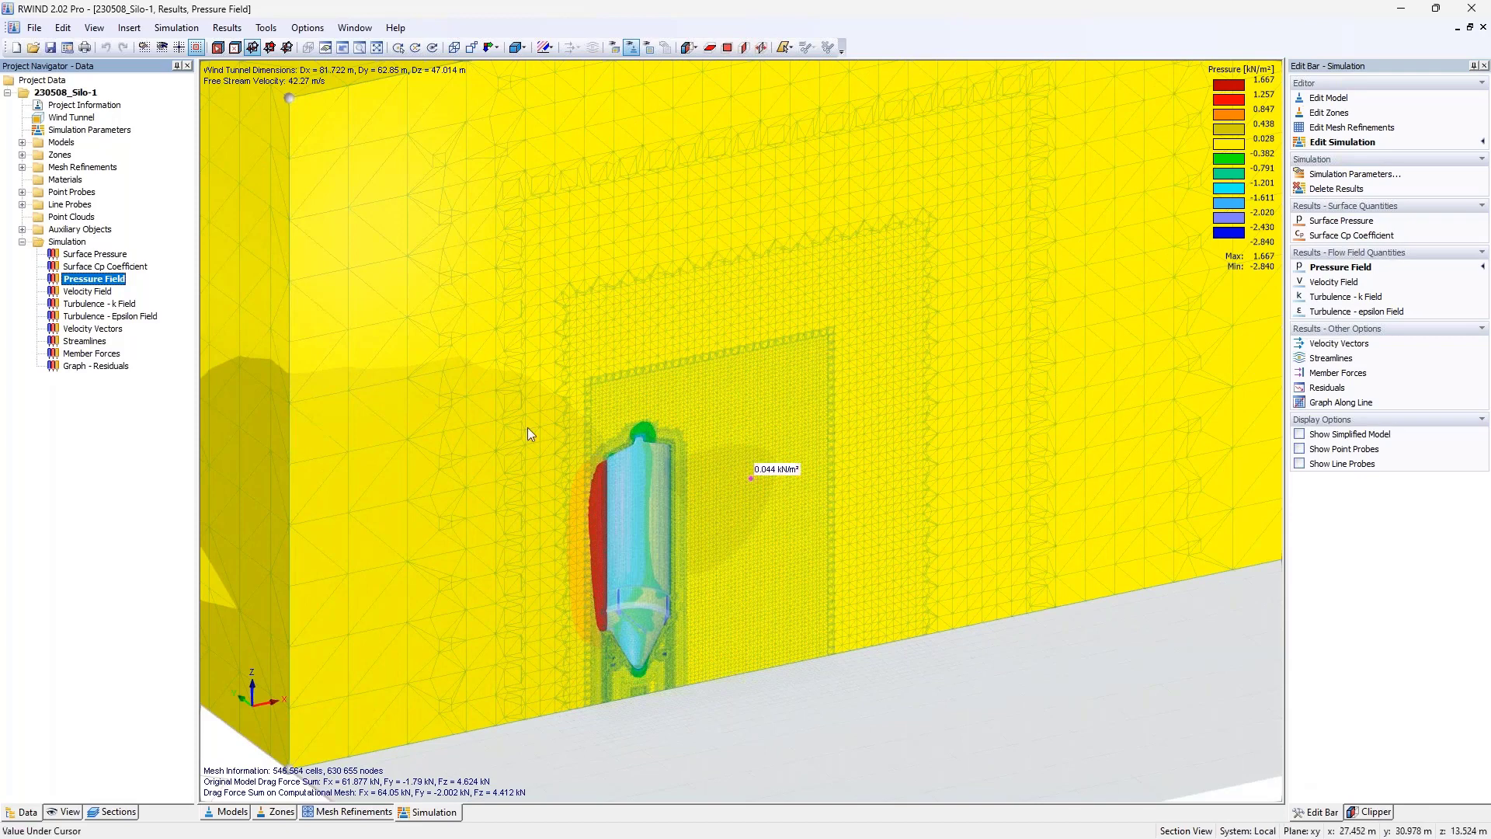
# - Switch the results to Velocity Field, limit the display to the reduced domain and view the flow beneath the silo's hopper up close
pyautogui.click(87, 292)
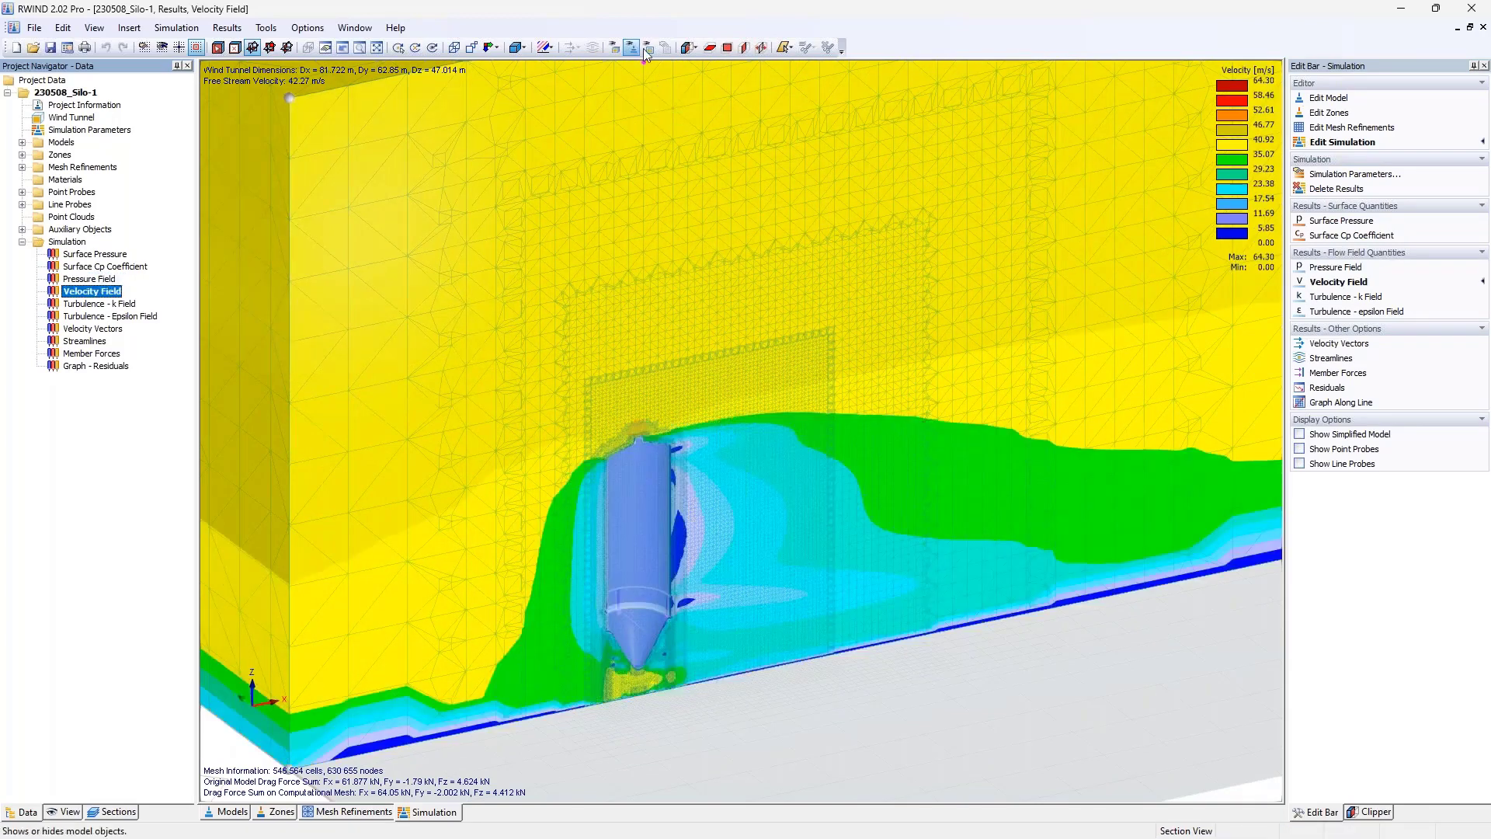
pyautogui.click(648, 48)
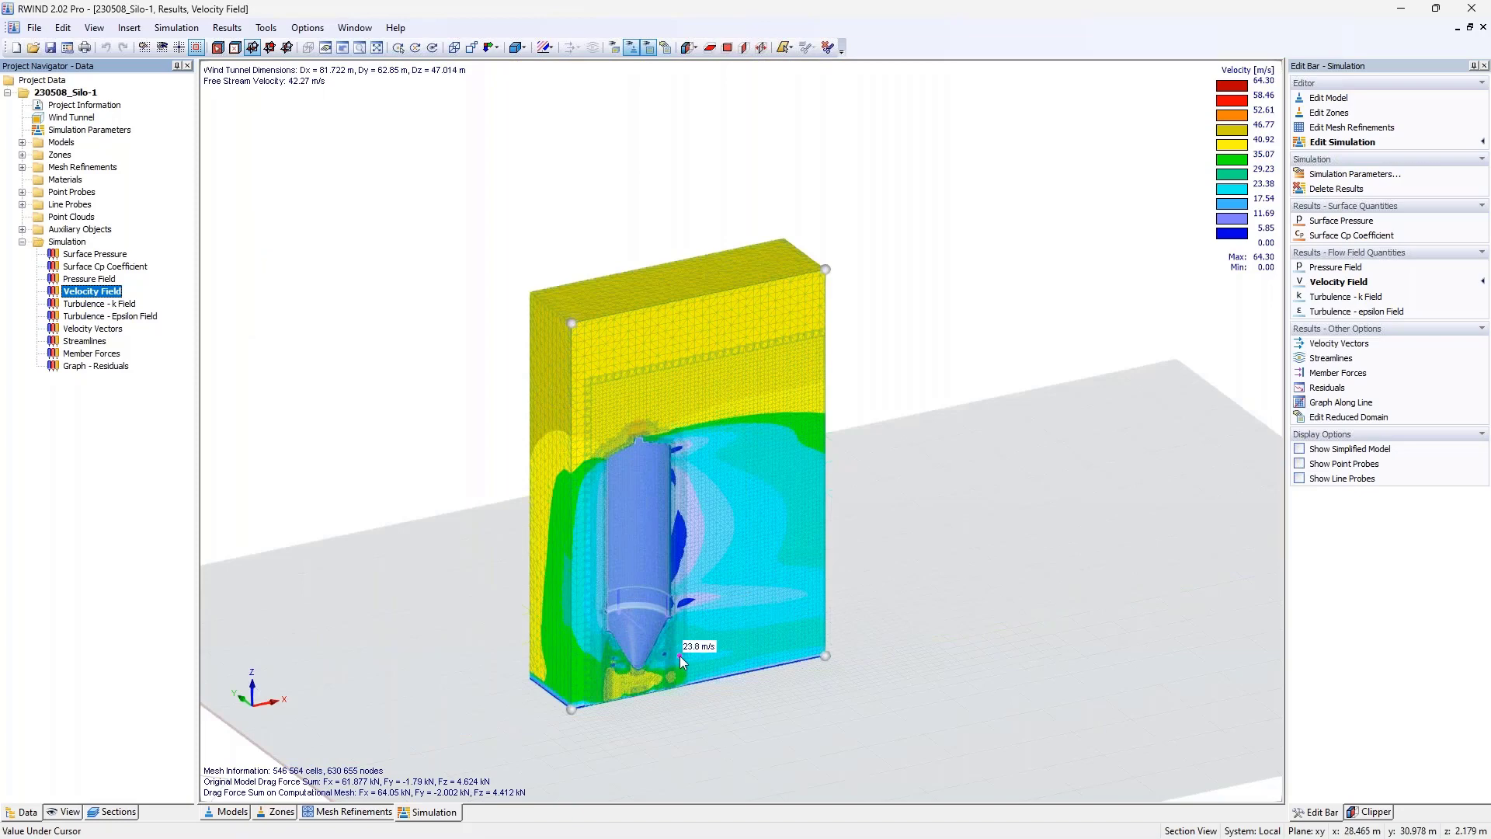
pyautogui.scroll(3, 608, 656)
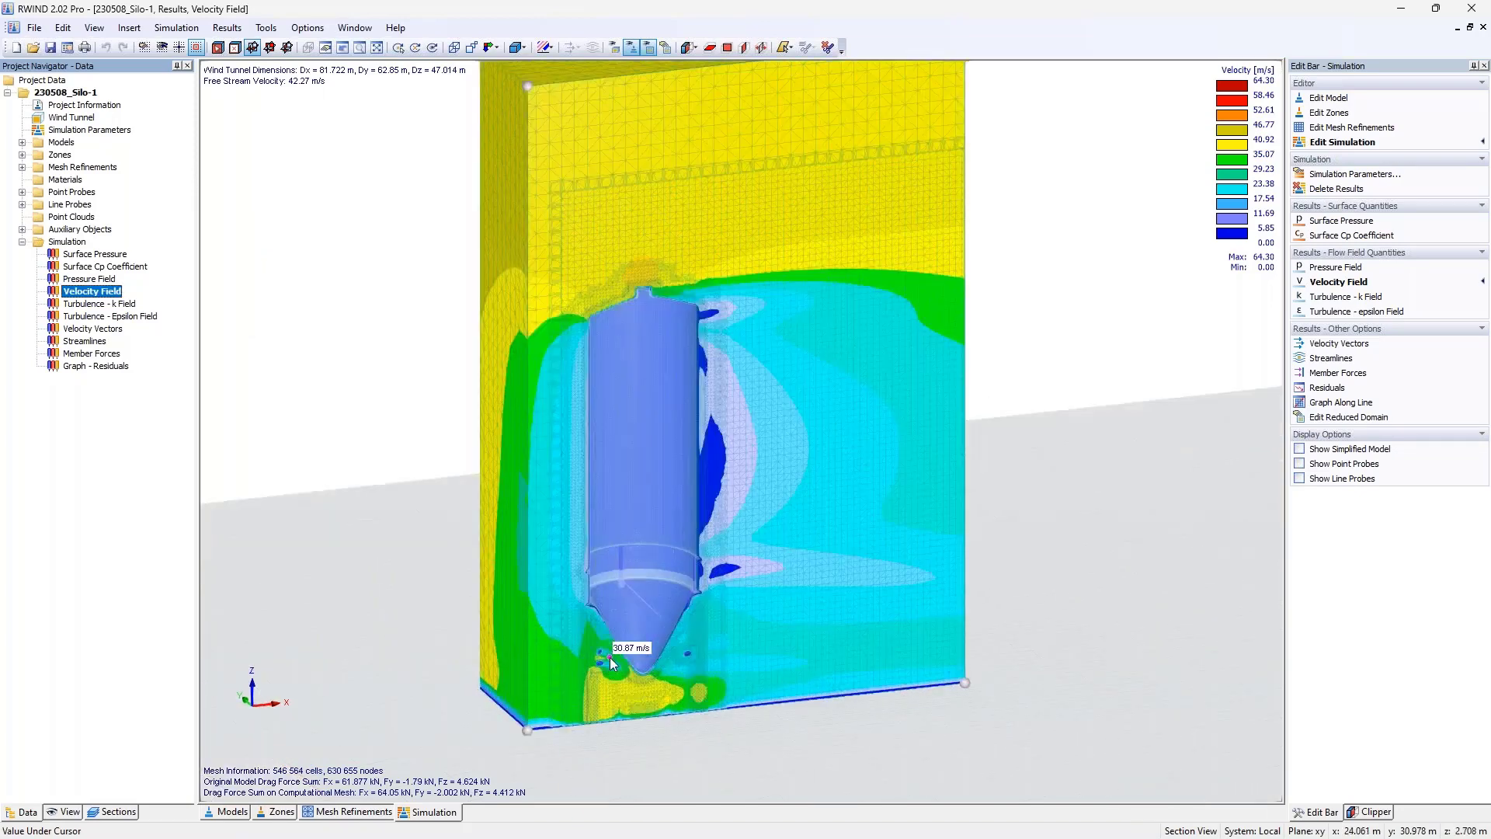
pyautogui.moveTo(608, 657); pyautogui.dragTo(619, 590, button='middle')
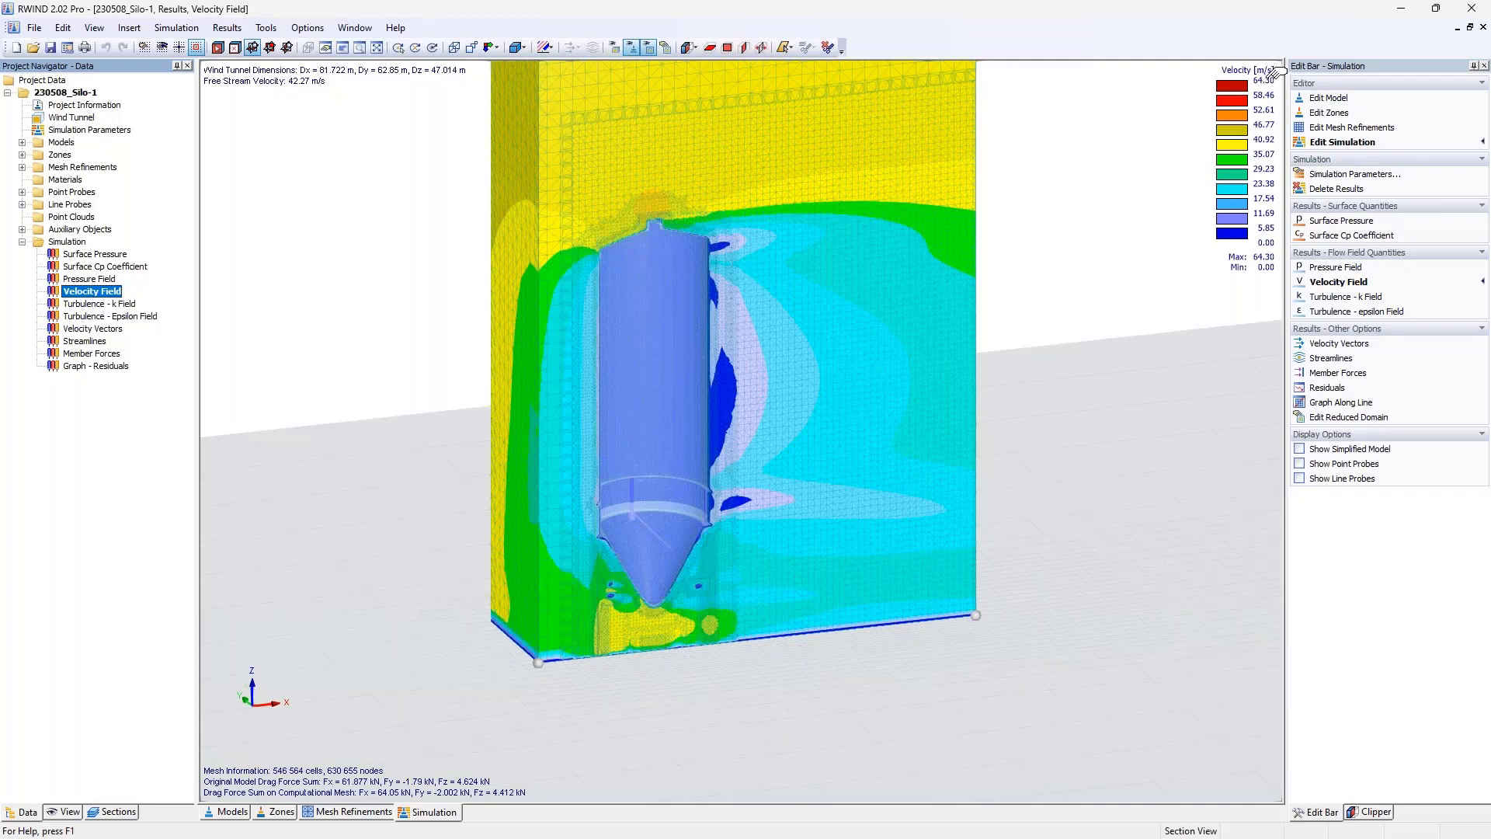
# - Examine the wind velocities in front of and behind the silo, and check the settings of the clipping plane
pyautogui.moveTo(937, 267)
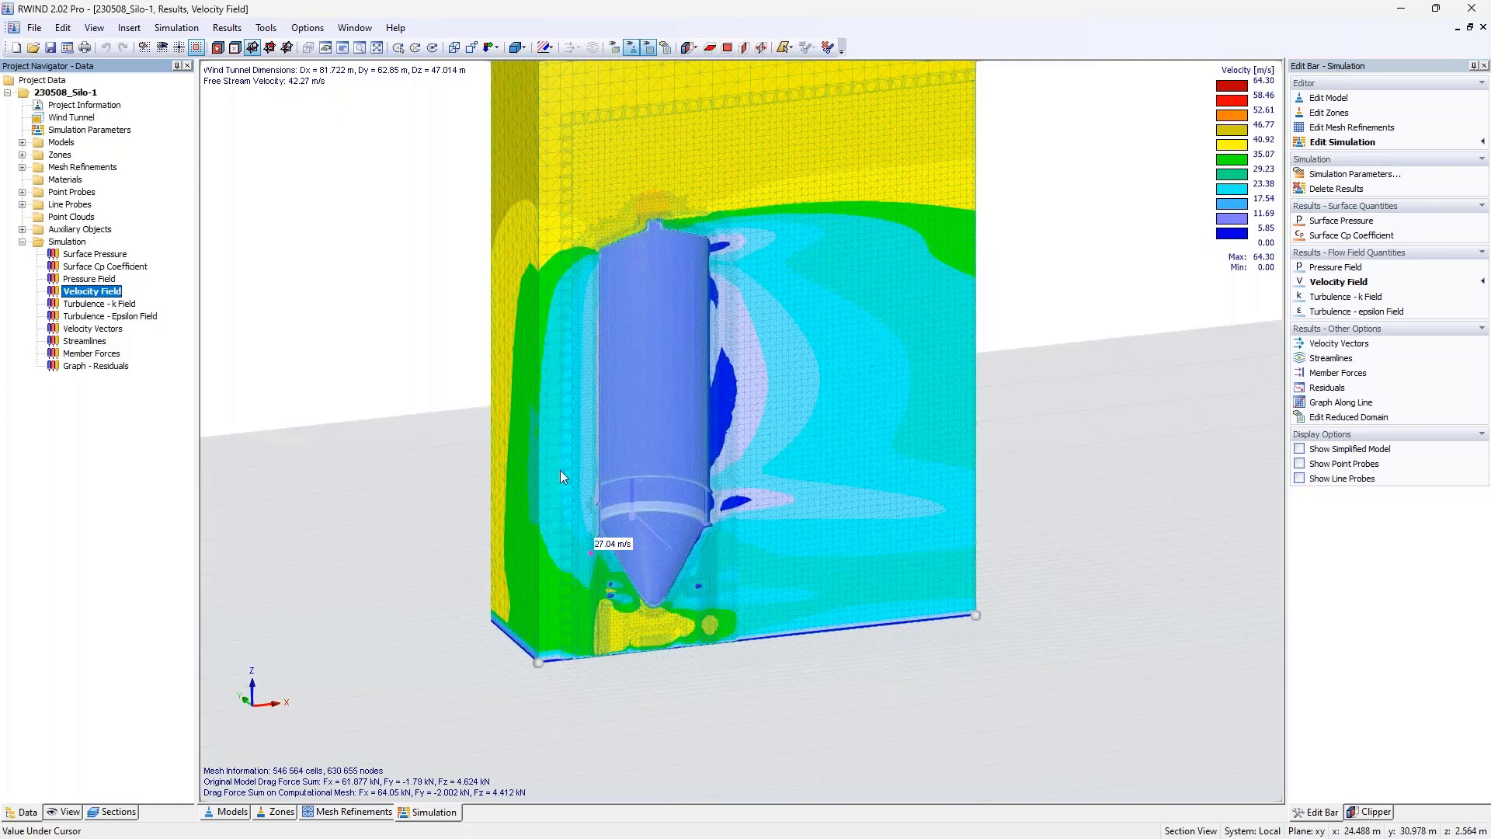
pyautogui.moveTo(759, 389); pyautogui.dragTo(627, 413, button='middle')
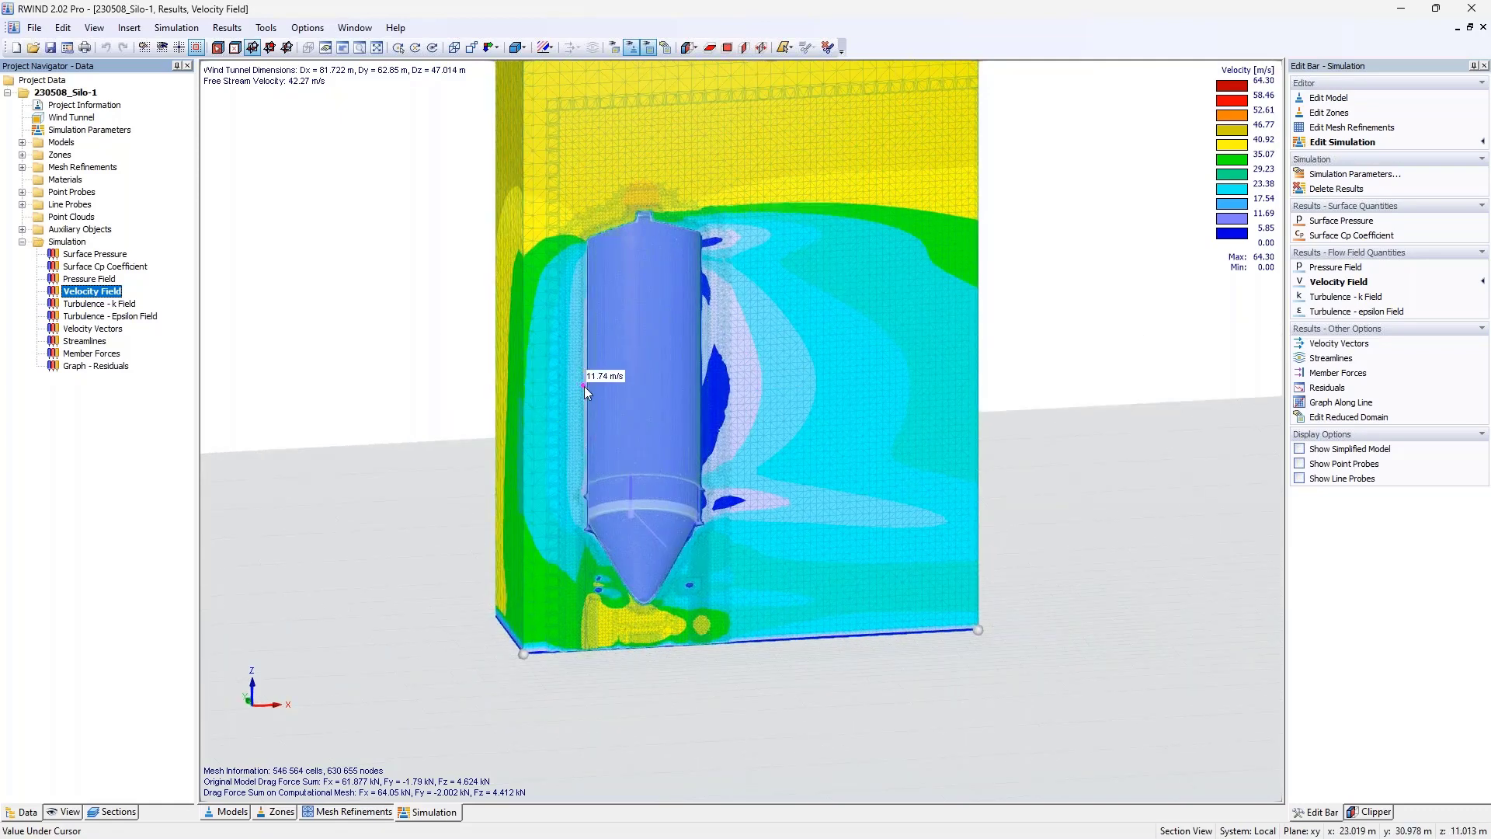
pyautogui.moveTo(541, 437); pyautogui.dragTo(860, 480, button='middle')
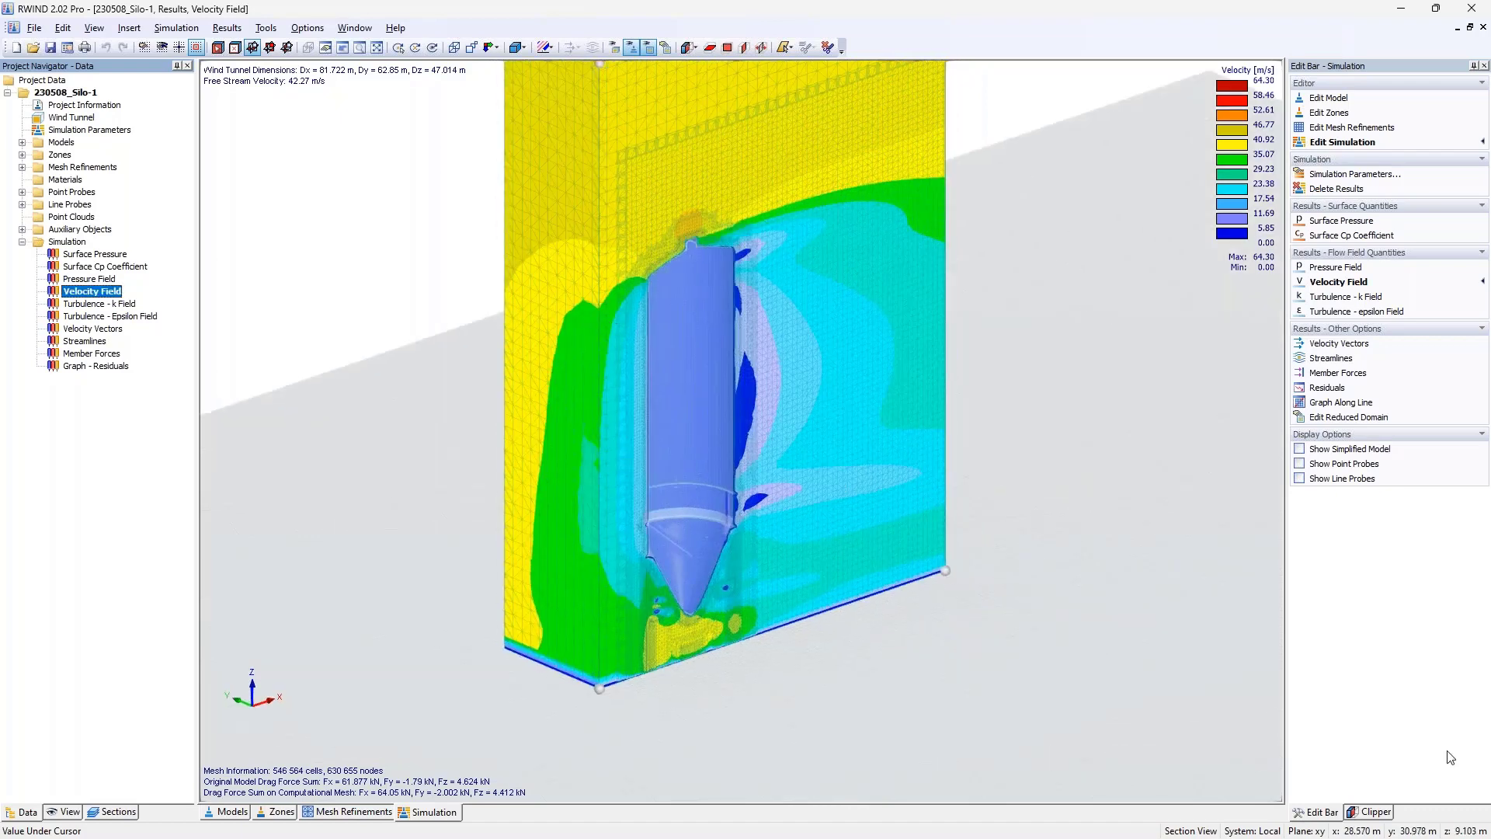
pyautogui.click(1370, 812)
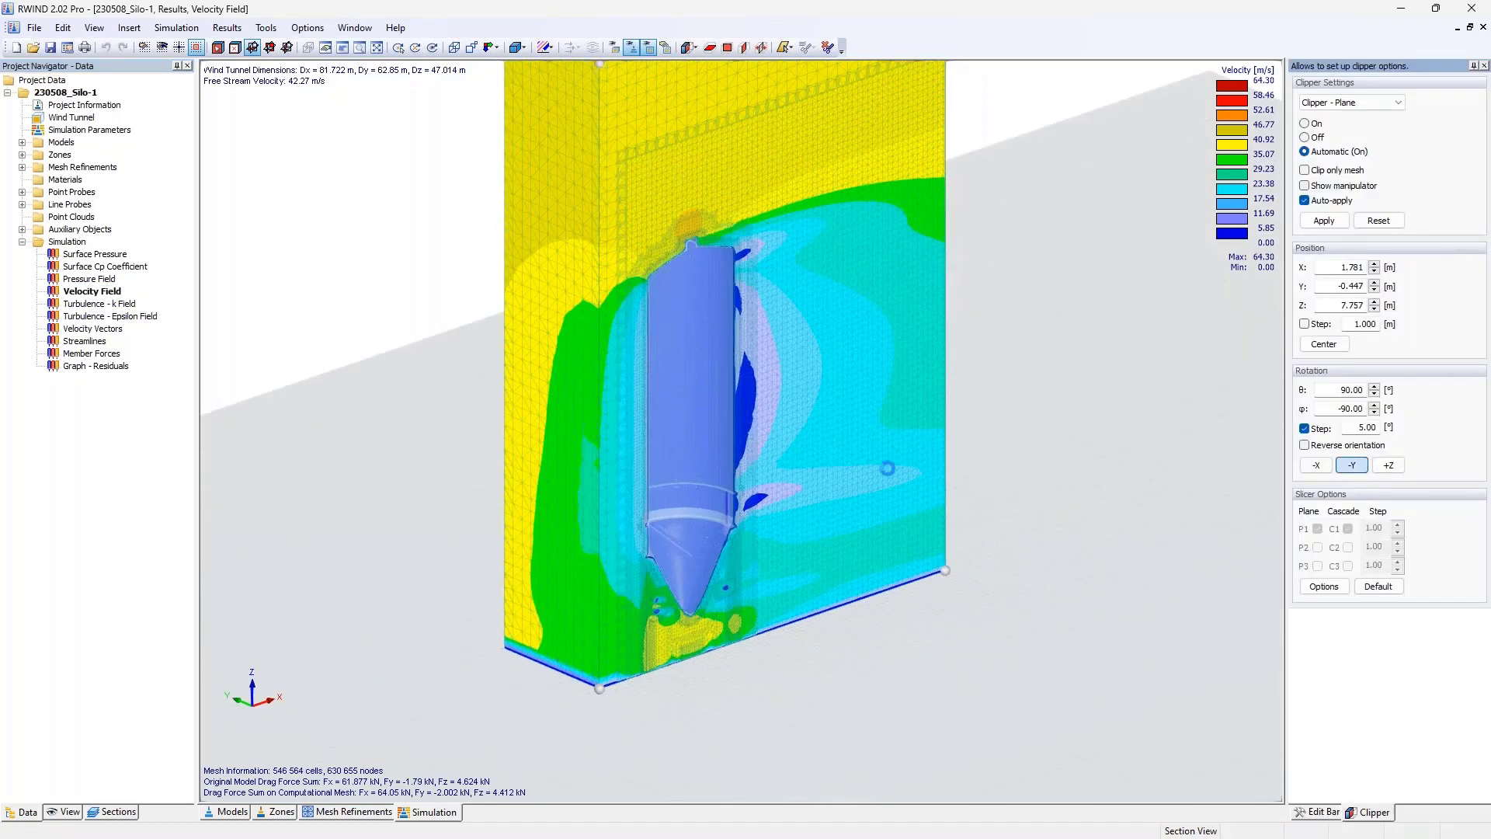
pyautogui.moveTo(887, 468)
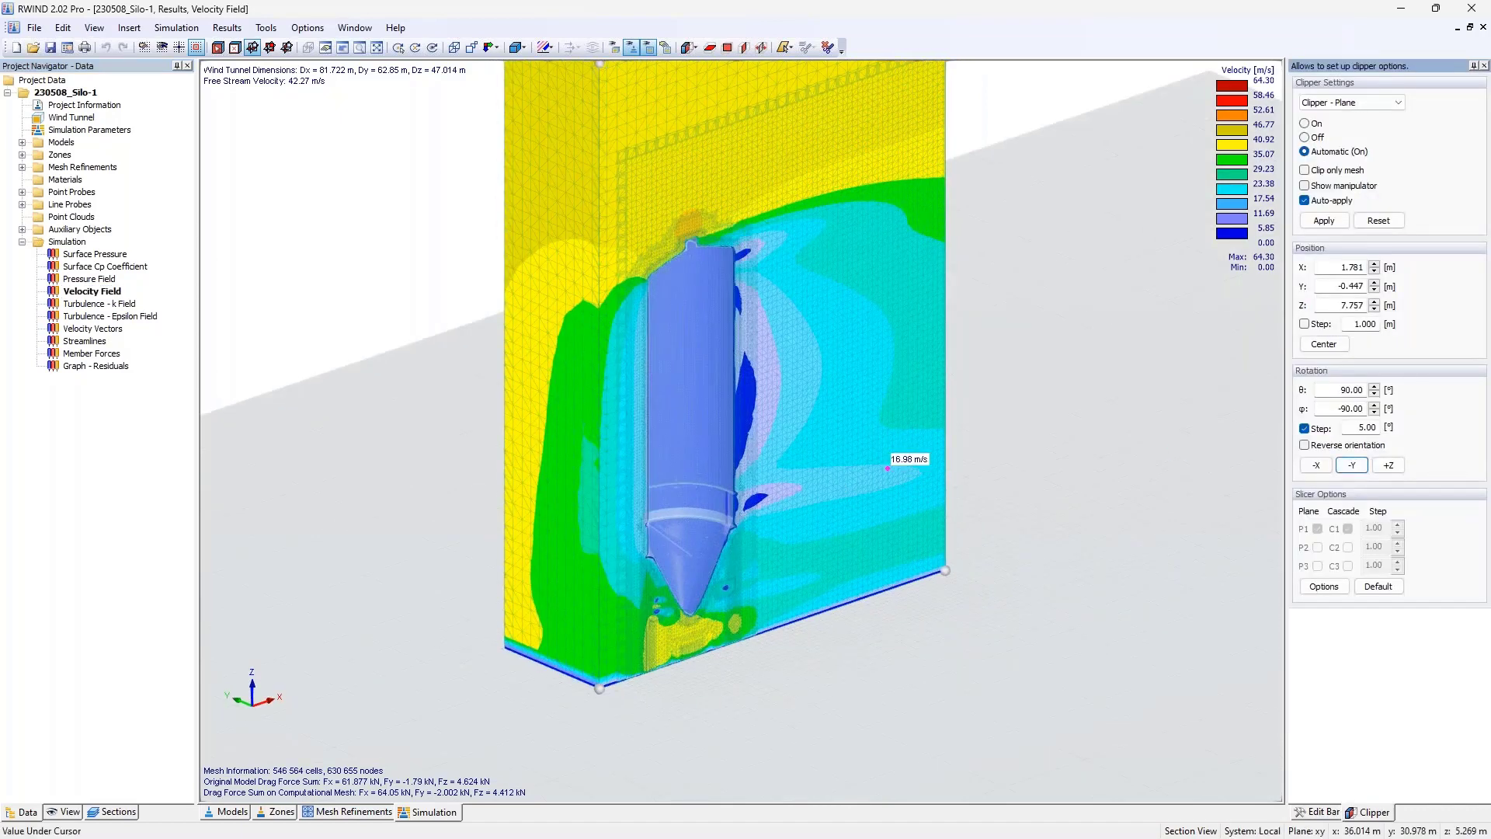
pyautogui.click(1324, 812)
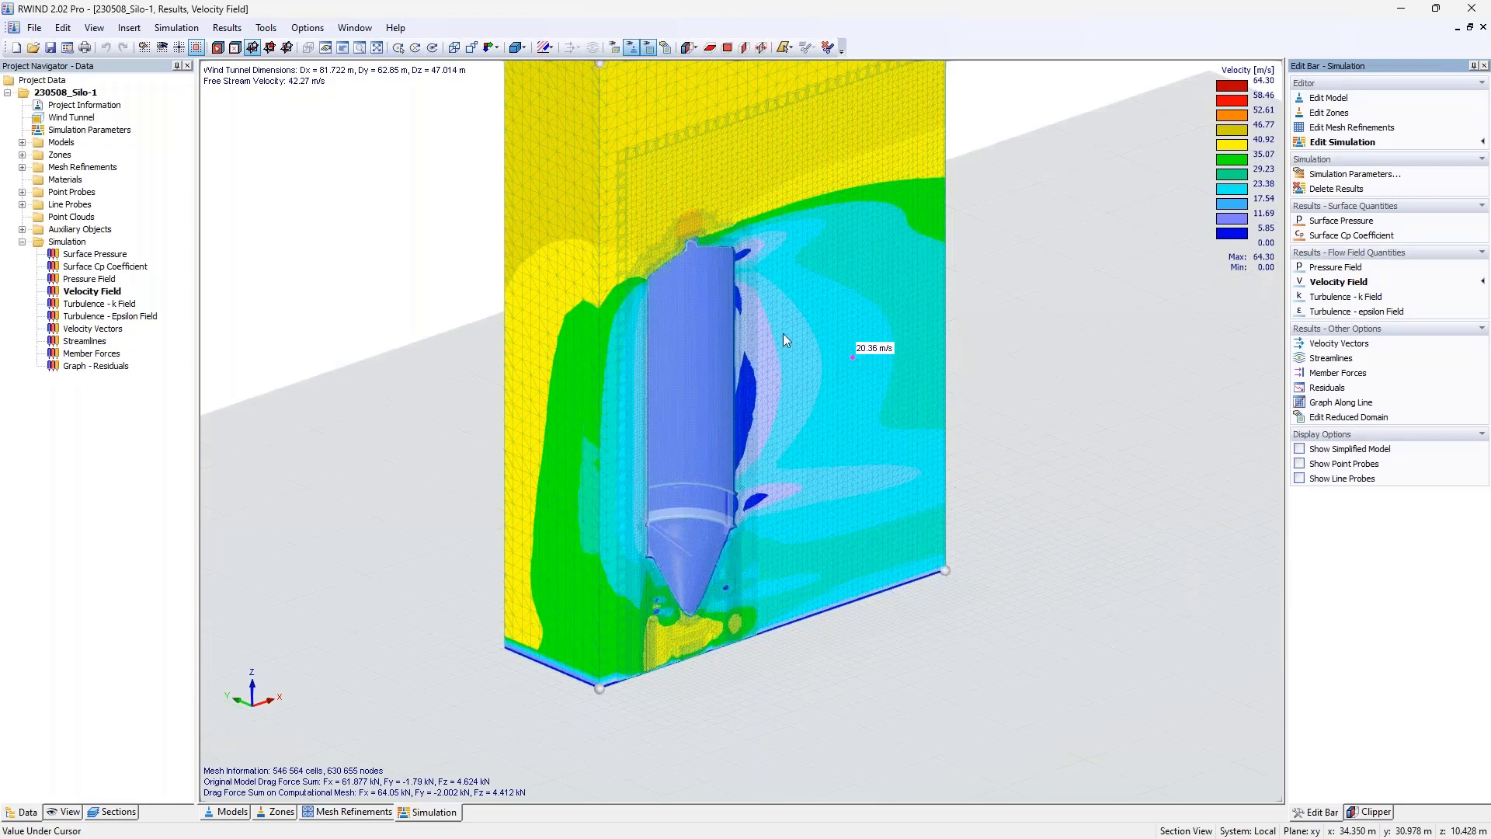
# - Display the Turbulence - k Field around the silo, and switch the results to Turbulence - Epsilon Field
pyautogui.click(122, 304)
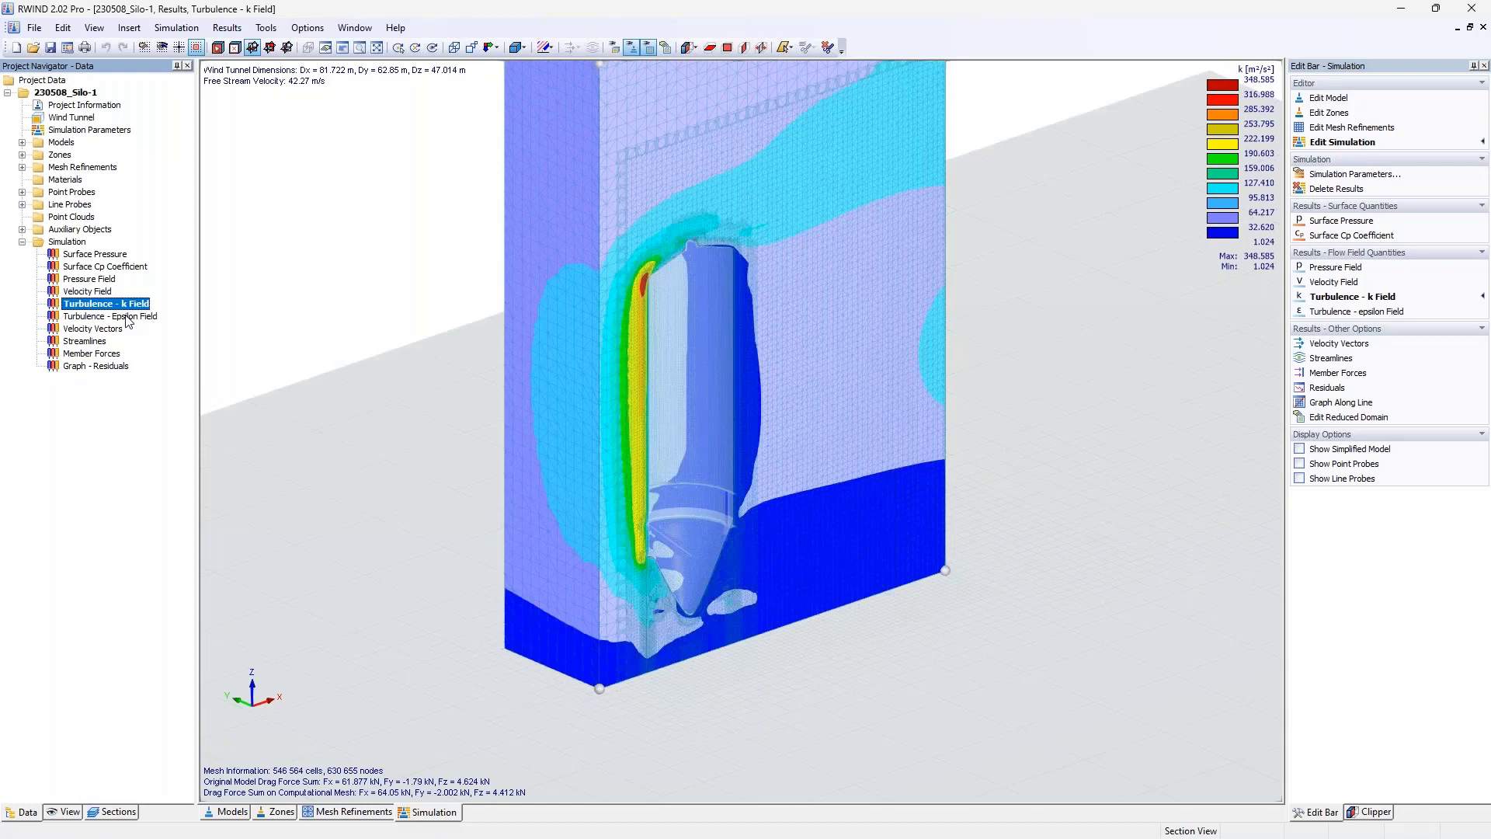
pyautogui.click(128, 316)
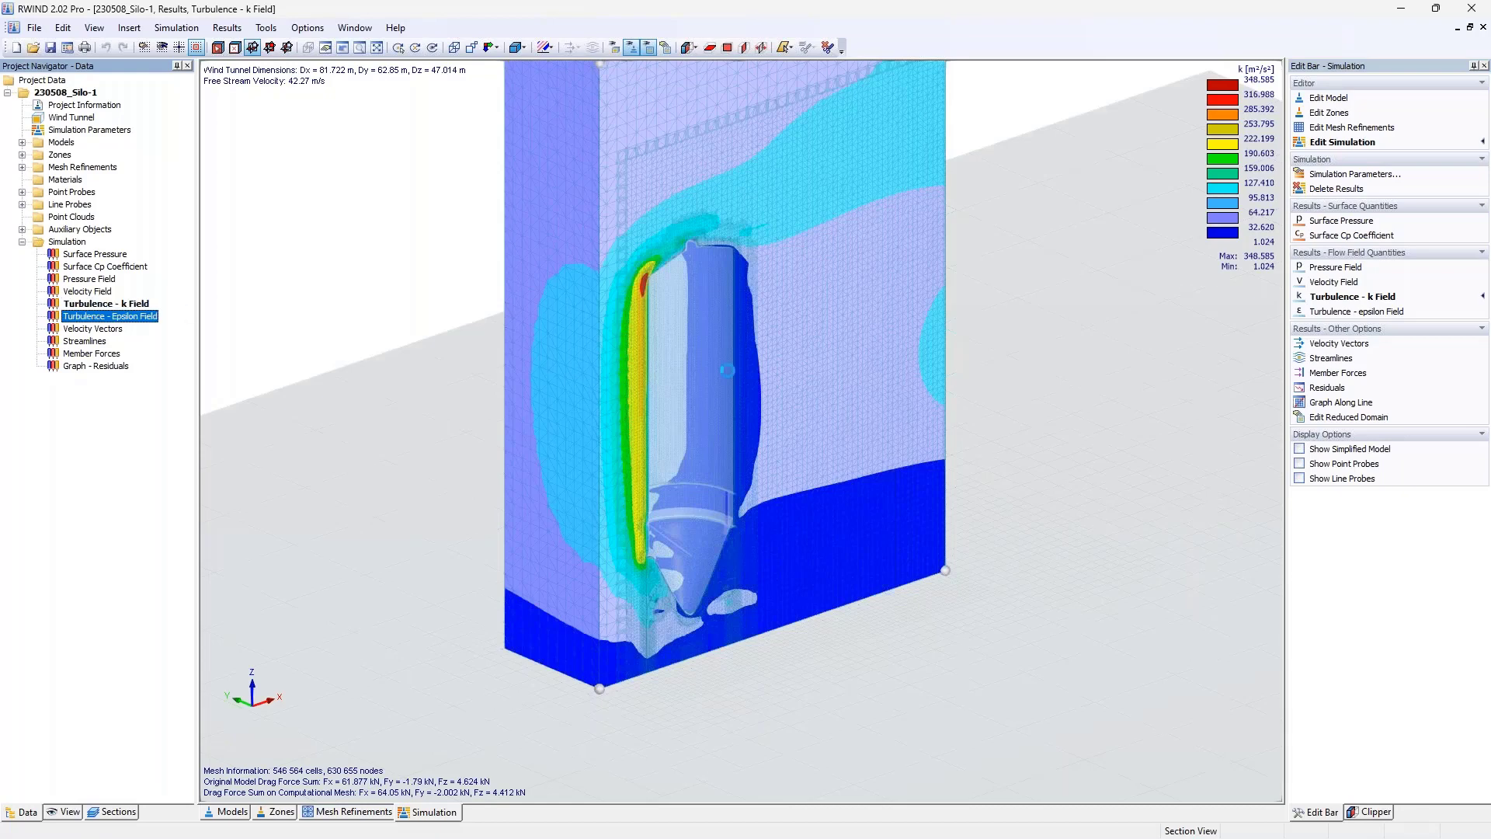
pyautogui.scroll(3, 769, 347)
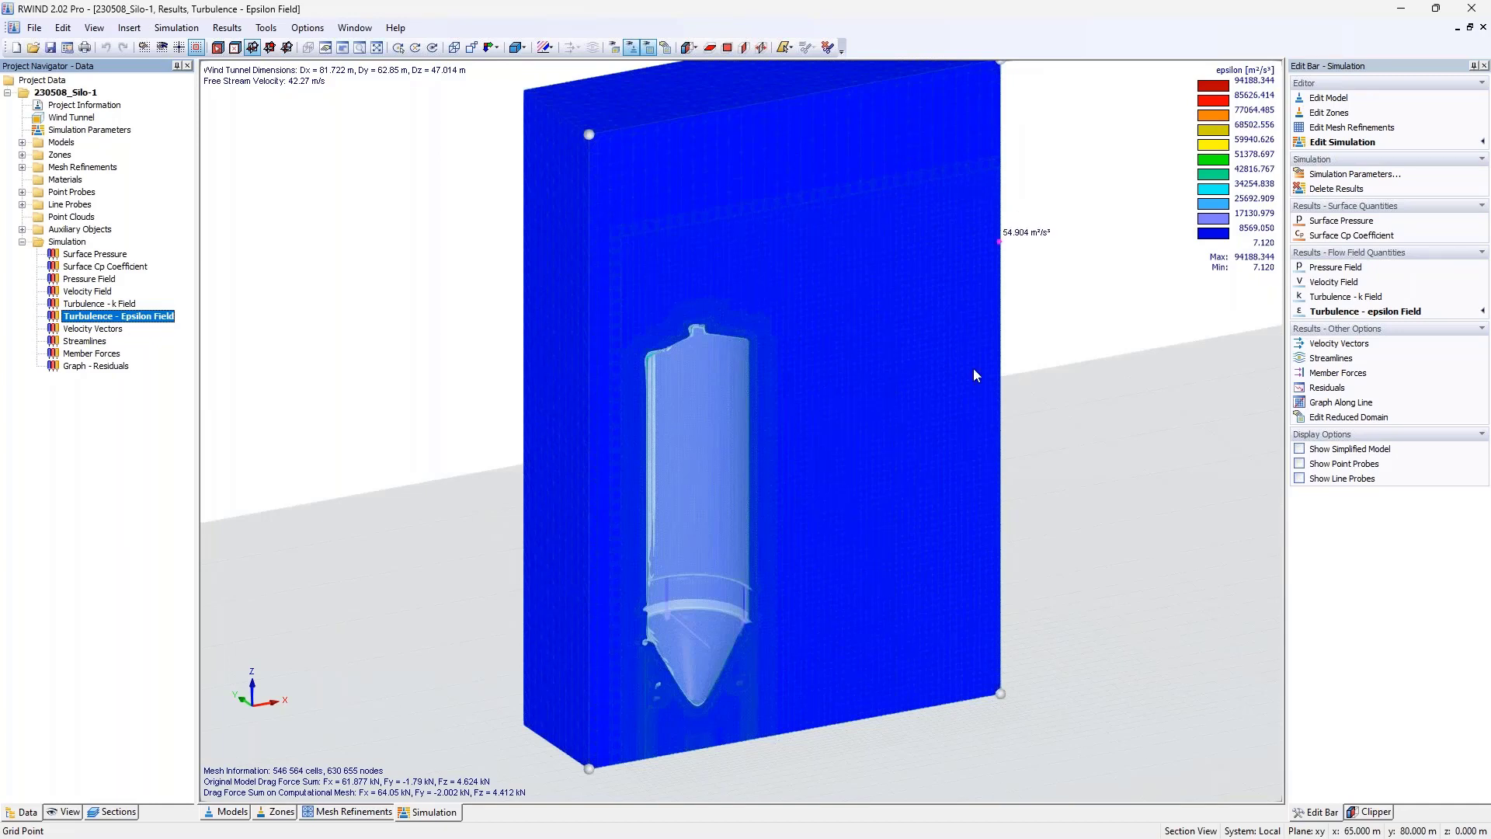
# - Display the Velocity Vectors around the silo, and switch the results to Streamlines viewed from an oblique angle
pyautogui.click(103, 329)
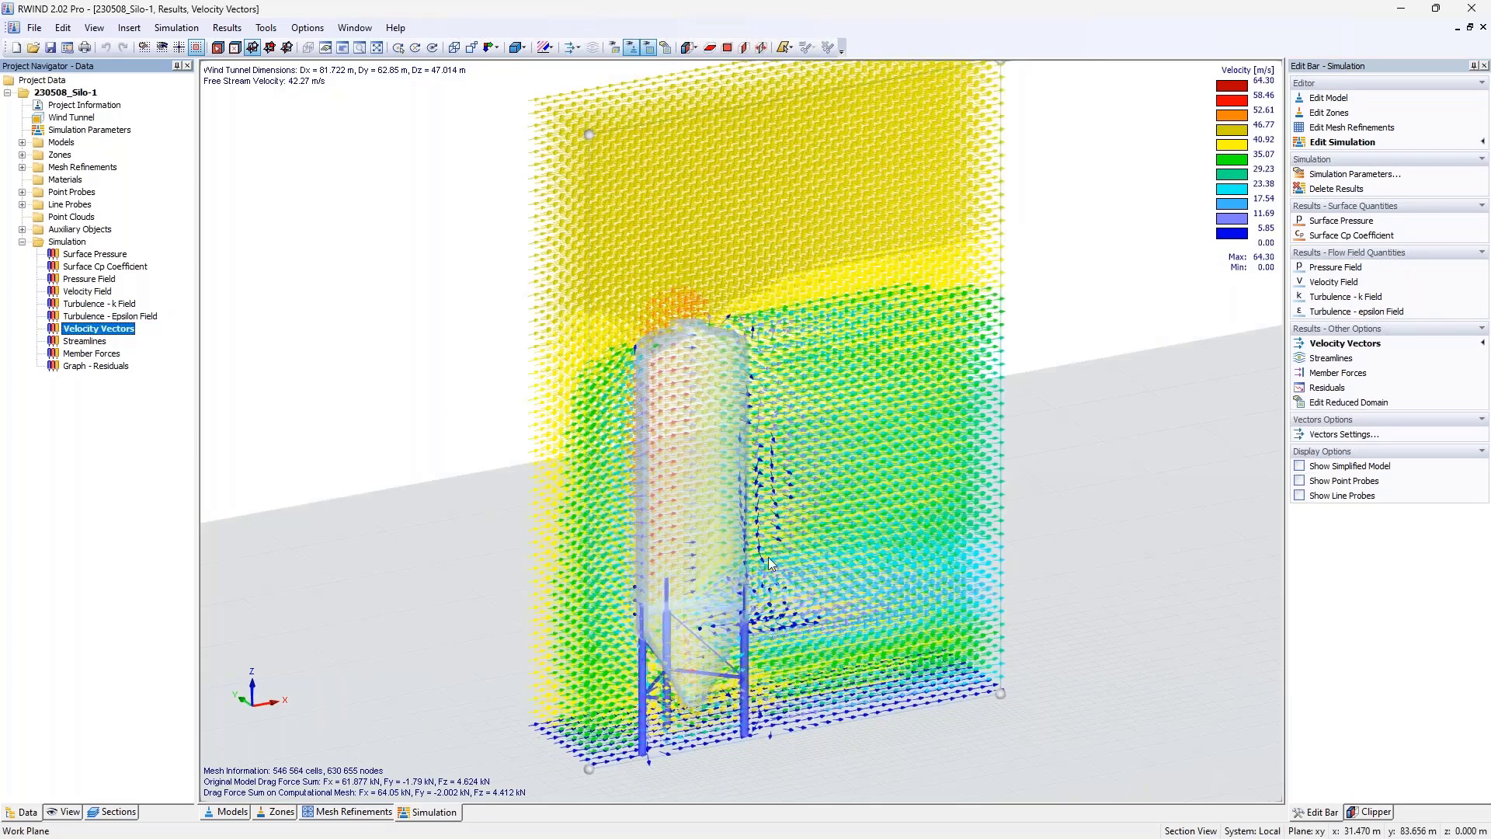
pyautogui.keyDown('ctrl'); pyautogui.moveTo(722, 431); pyautogui.dragTo(736, 458, button='middle'); pyautogui.keyUp('ctrl')
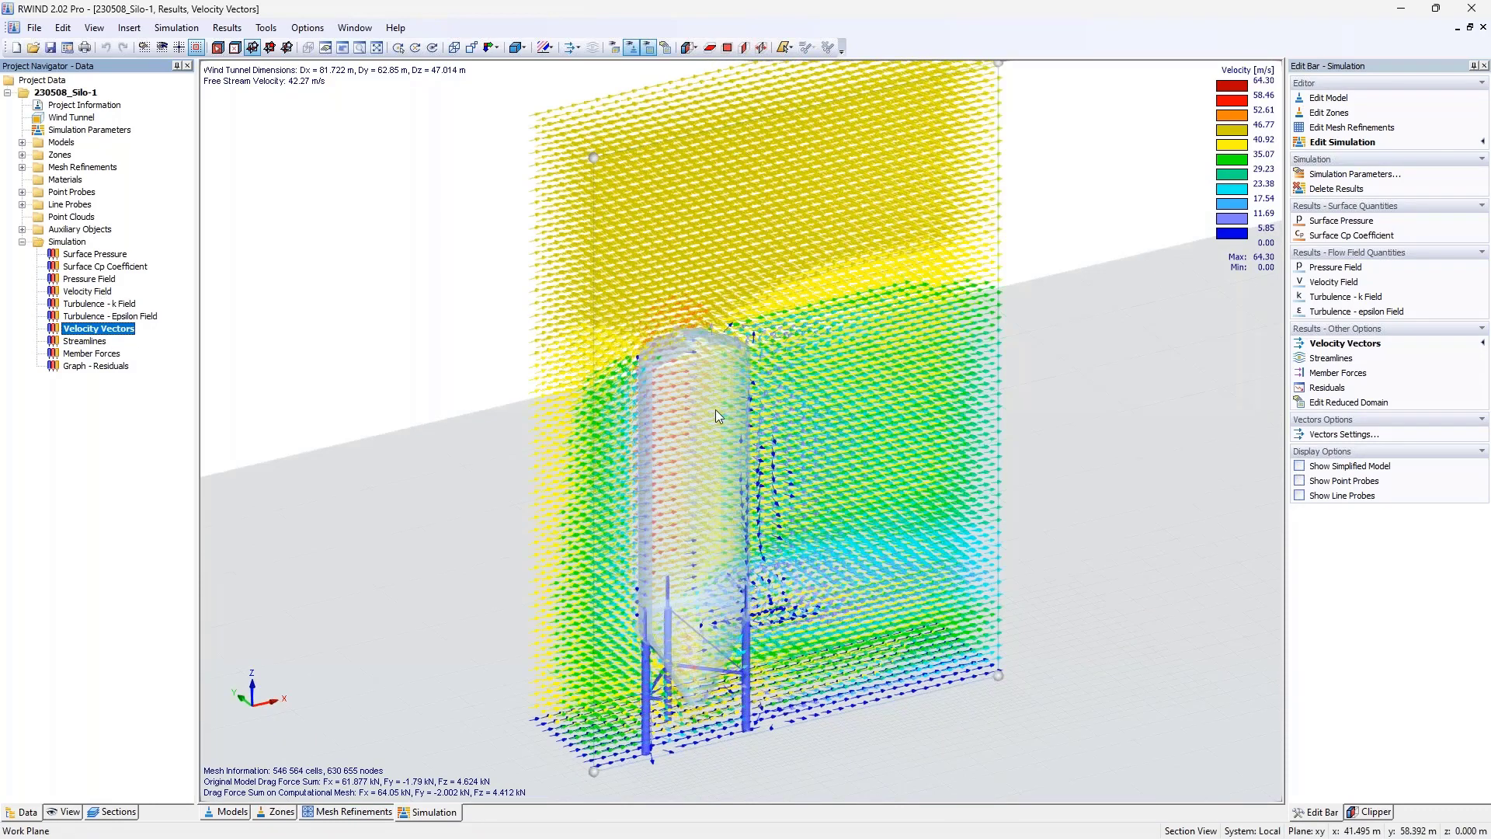
pyautogui.click(93, 341)
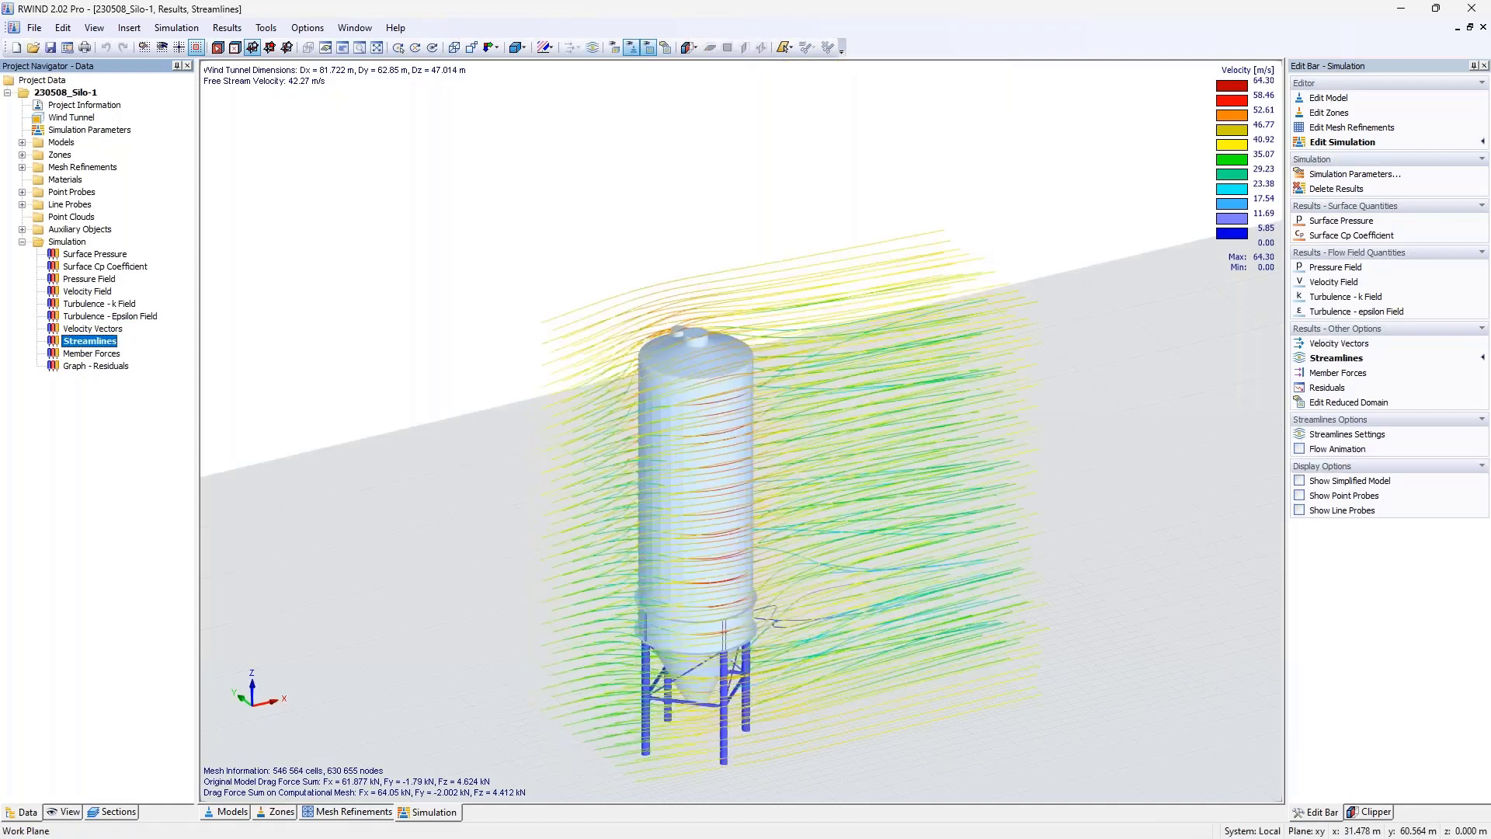
pyautogui.moveTo(574, 455); pyautogui.dragTo(657, 474, button='middle')
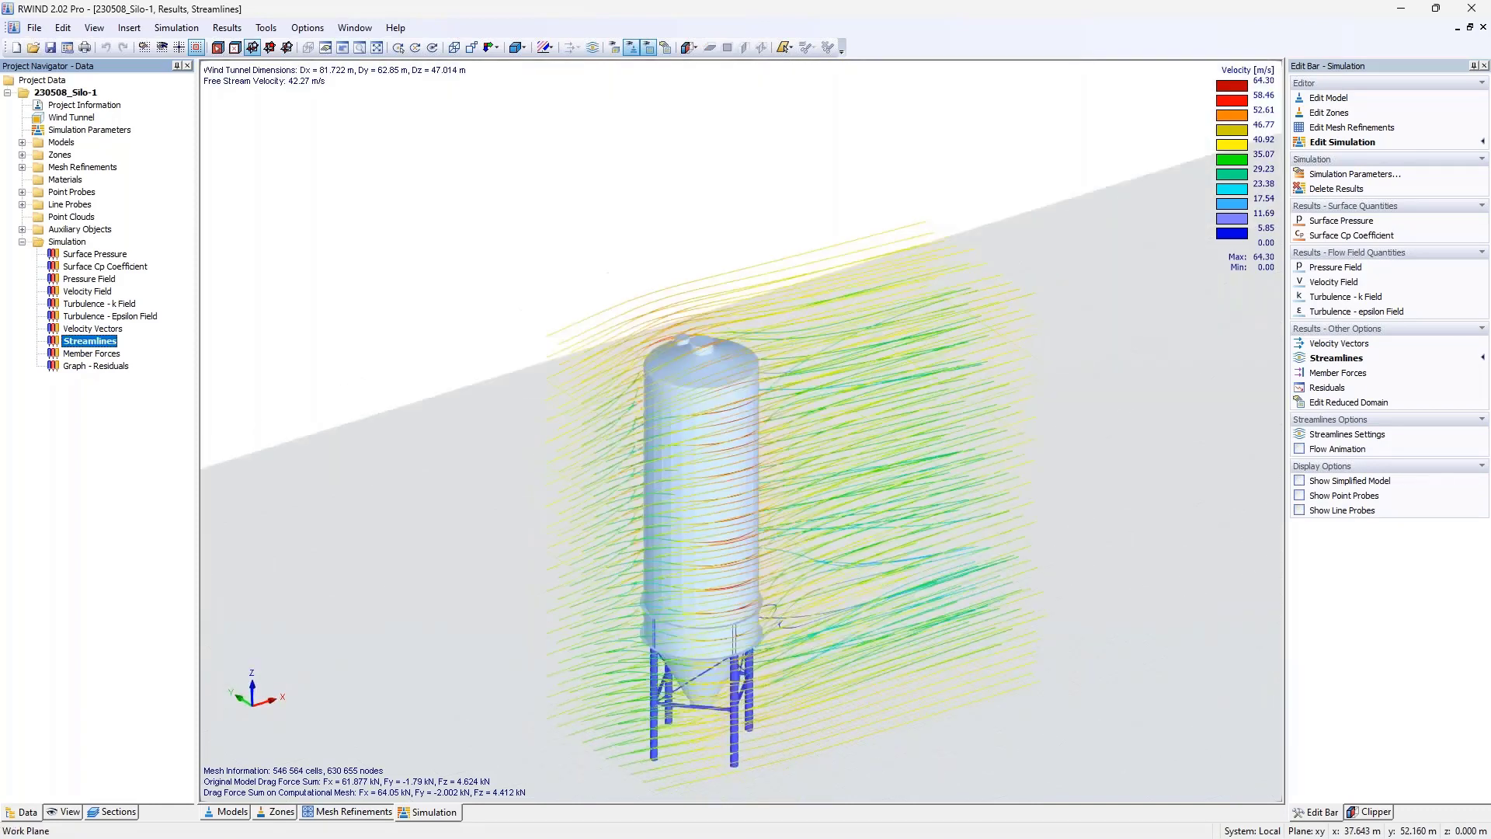
# - Switch the results to Member Forces and view the force arrows on the silo's supporting frame up close
pyautogui.doubleClick(102, 355)
pyautogui.moveTo(660, 621); pyautogui.dragTo(592, 380, button='middle')
pyautogui.click(120, 359)
pyautogui.scroll(1, 603, 444)
pyautogui.scroll(3, 603, 445)
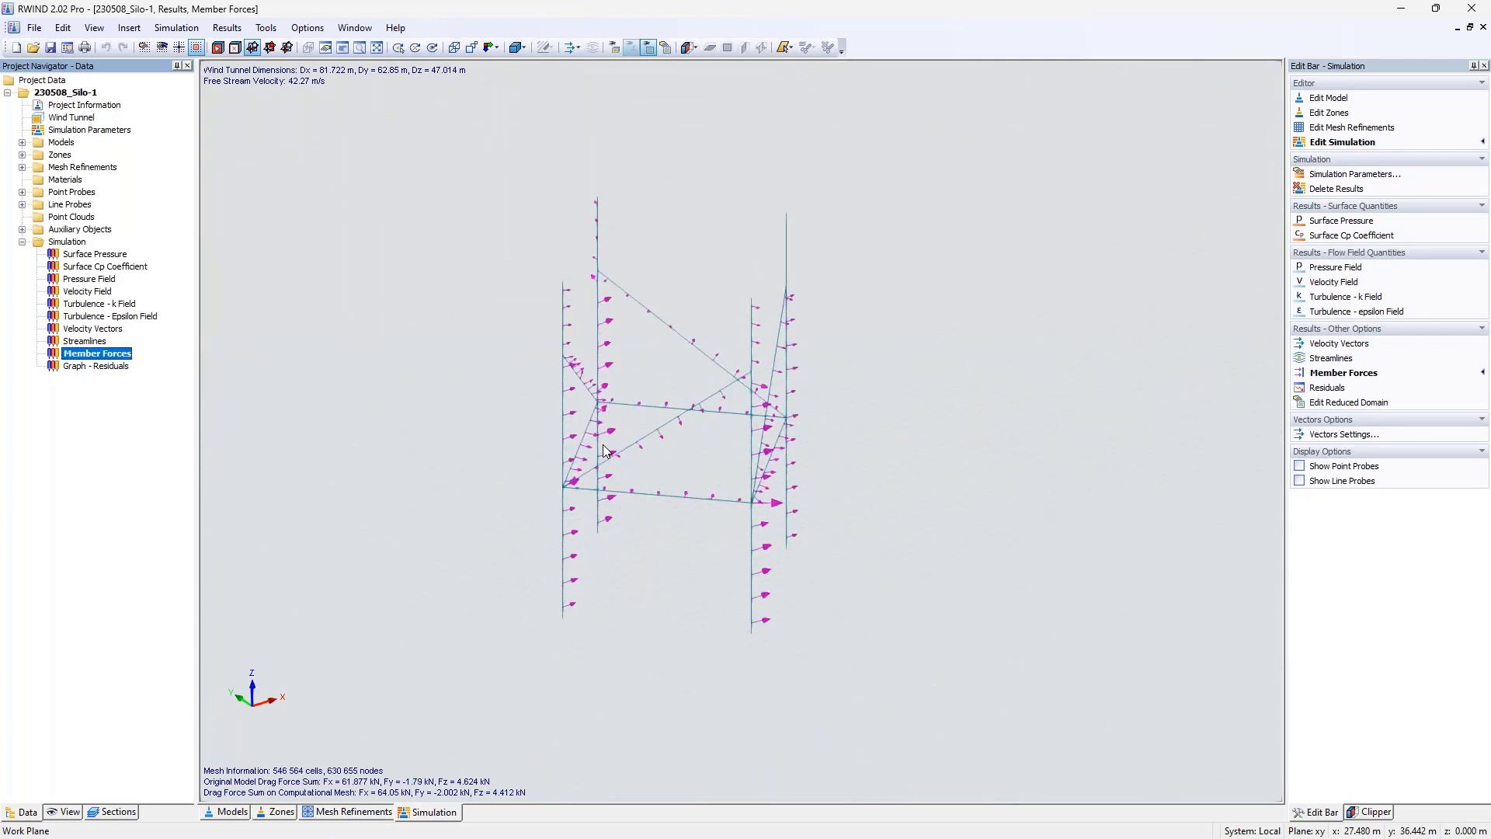
pyautogui.moveTo(540, 445); pyautogui.dragTo(552, 504, button='middle')
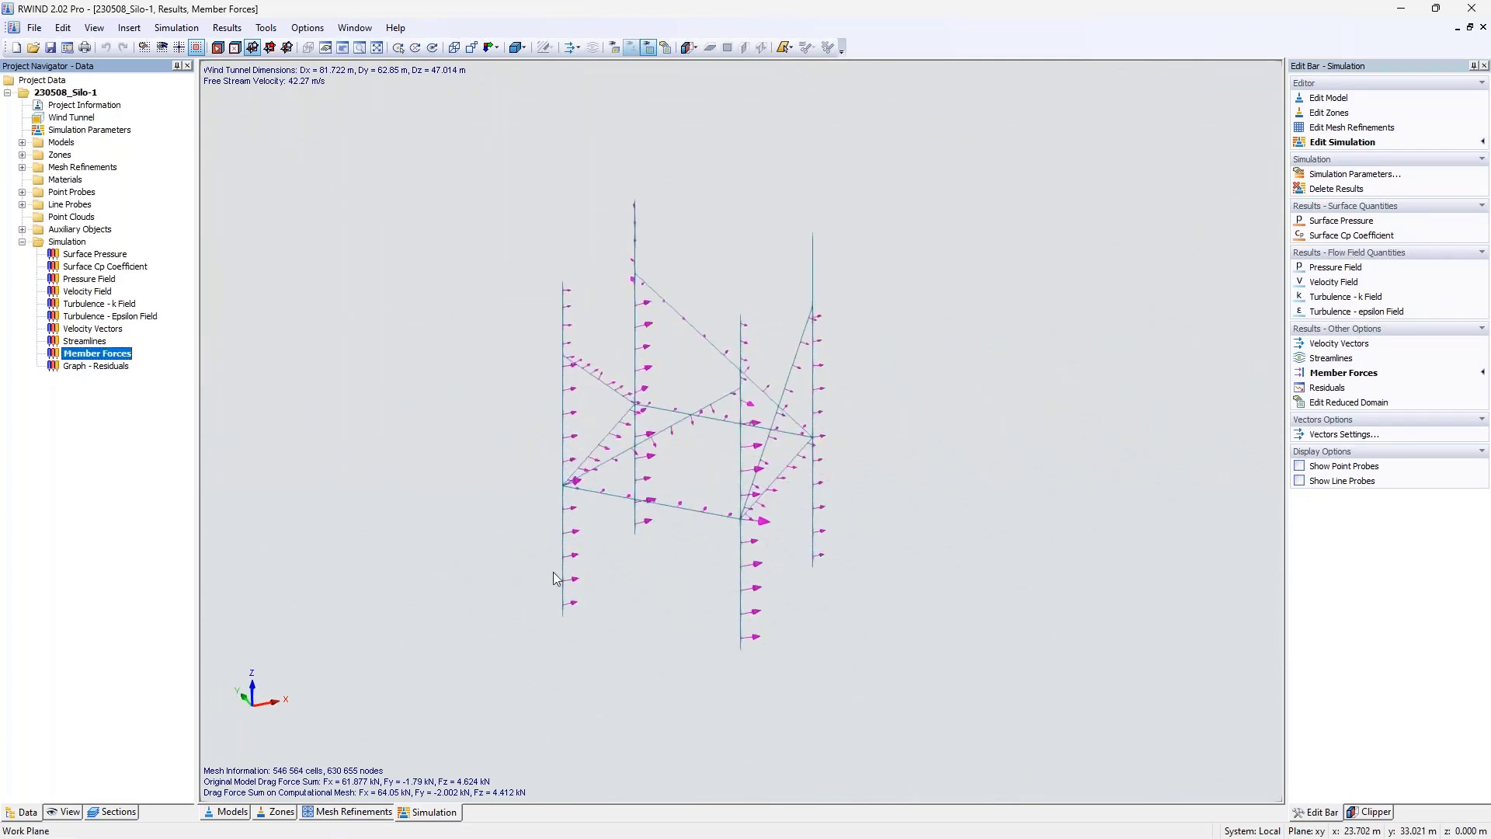
# - Show the numerical values of the member forces on the supporting frame, and hide them again after viewing
pyautogui.click(63, 812)
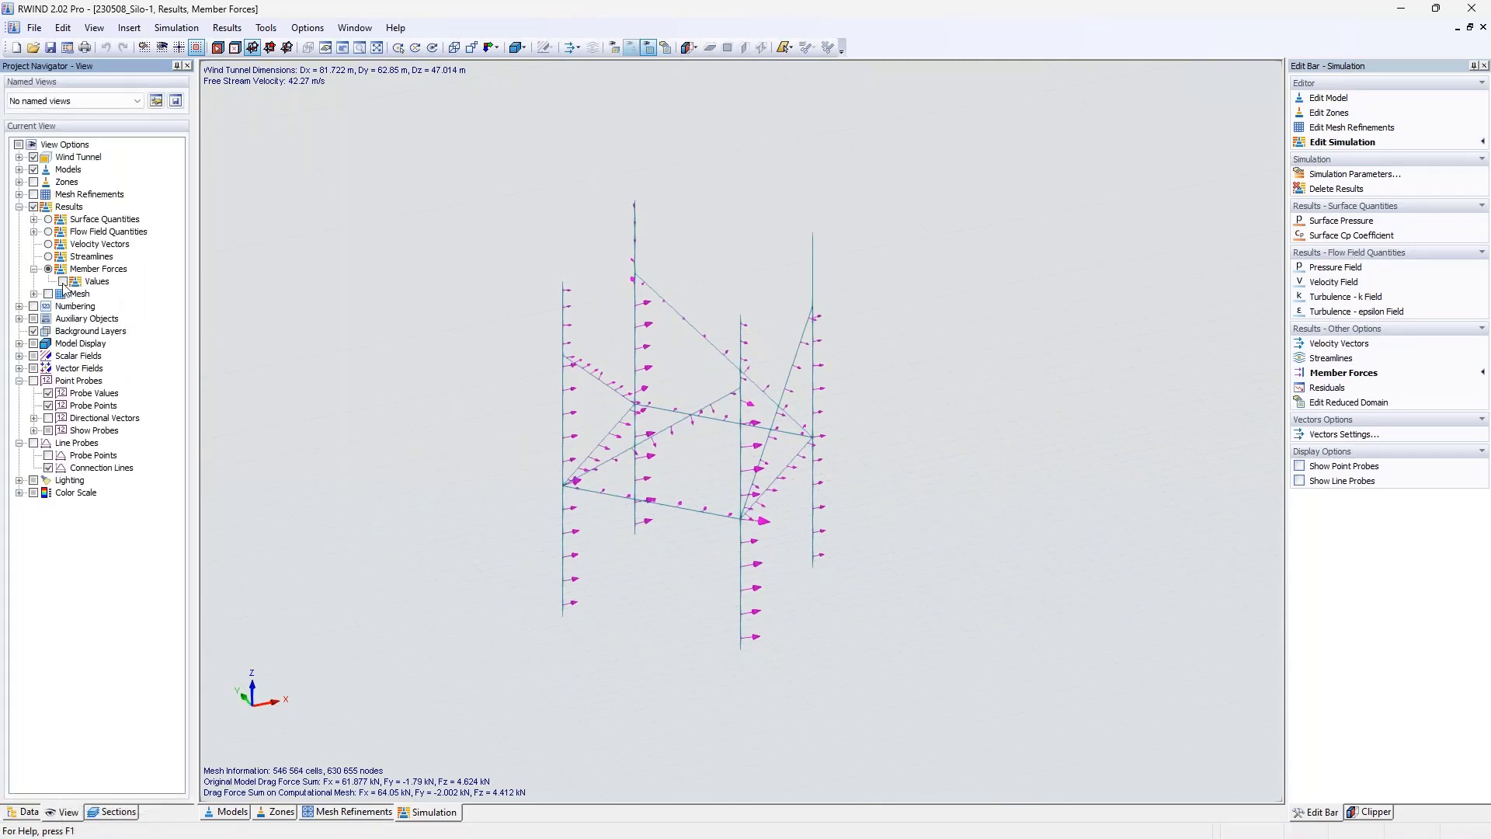
pyautogui.click(63, 282)
pyautogui.scroll(5, 565, 571)
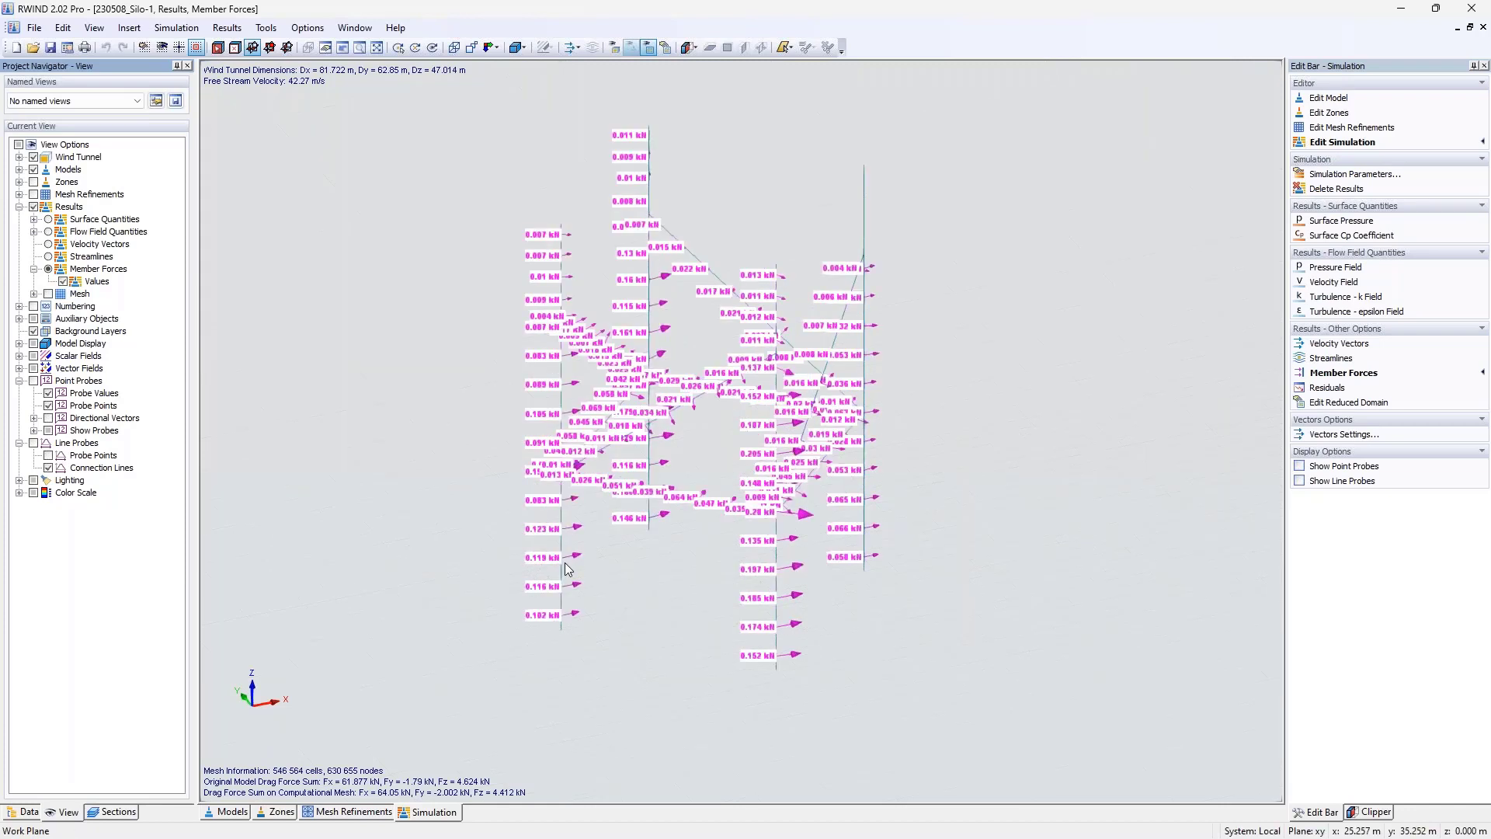
pyautogui.scroll(1, 565, 575)
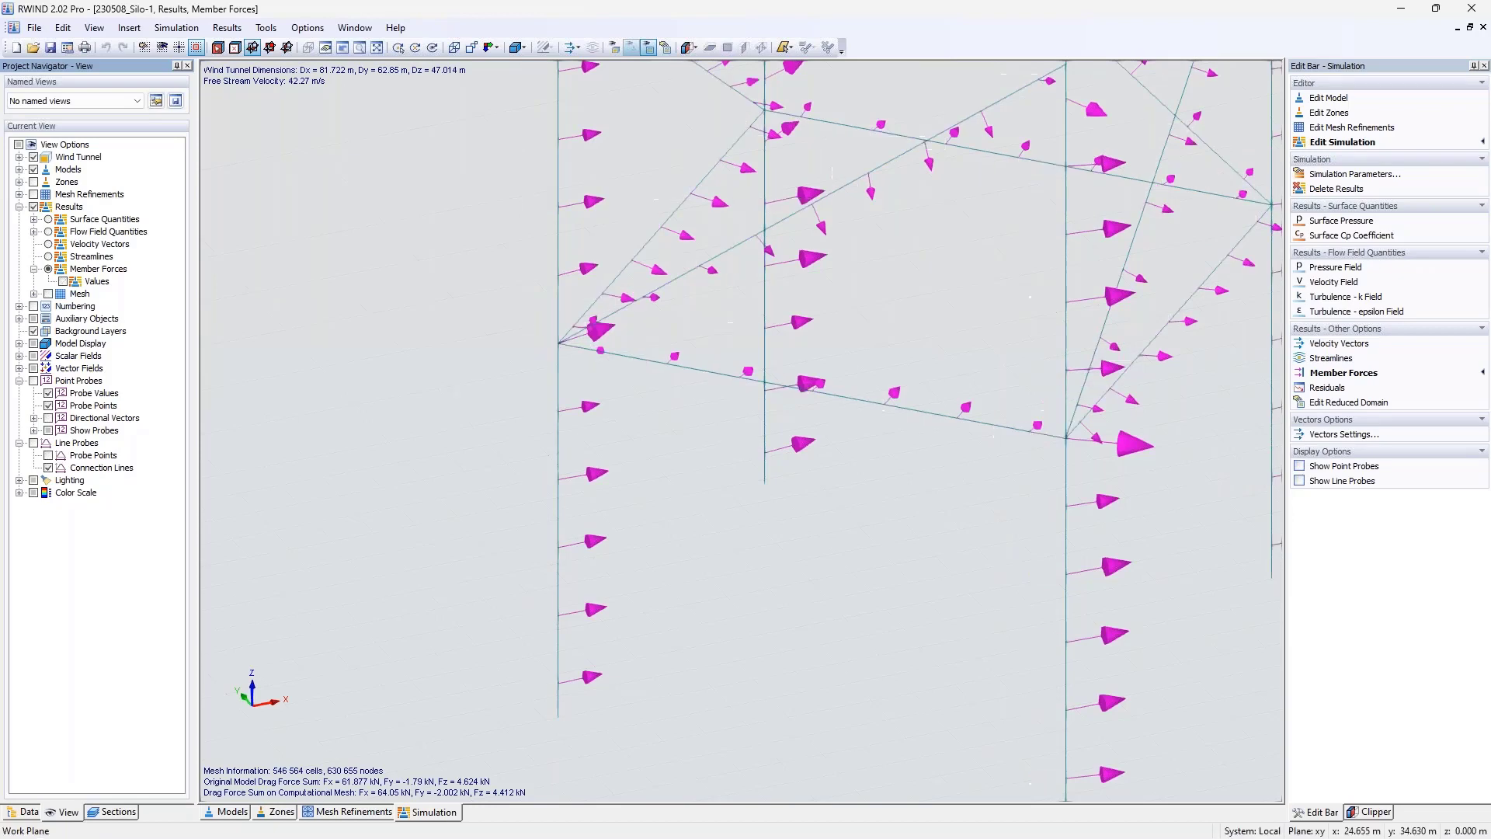
pyautogui.scroll(-5, 575, 447)
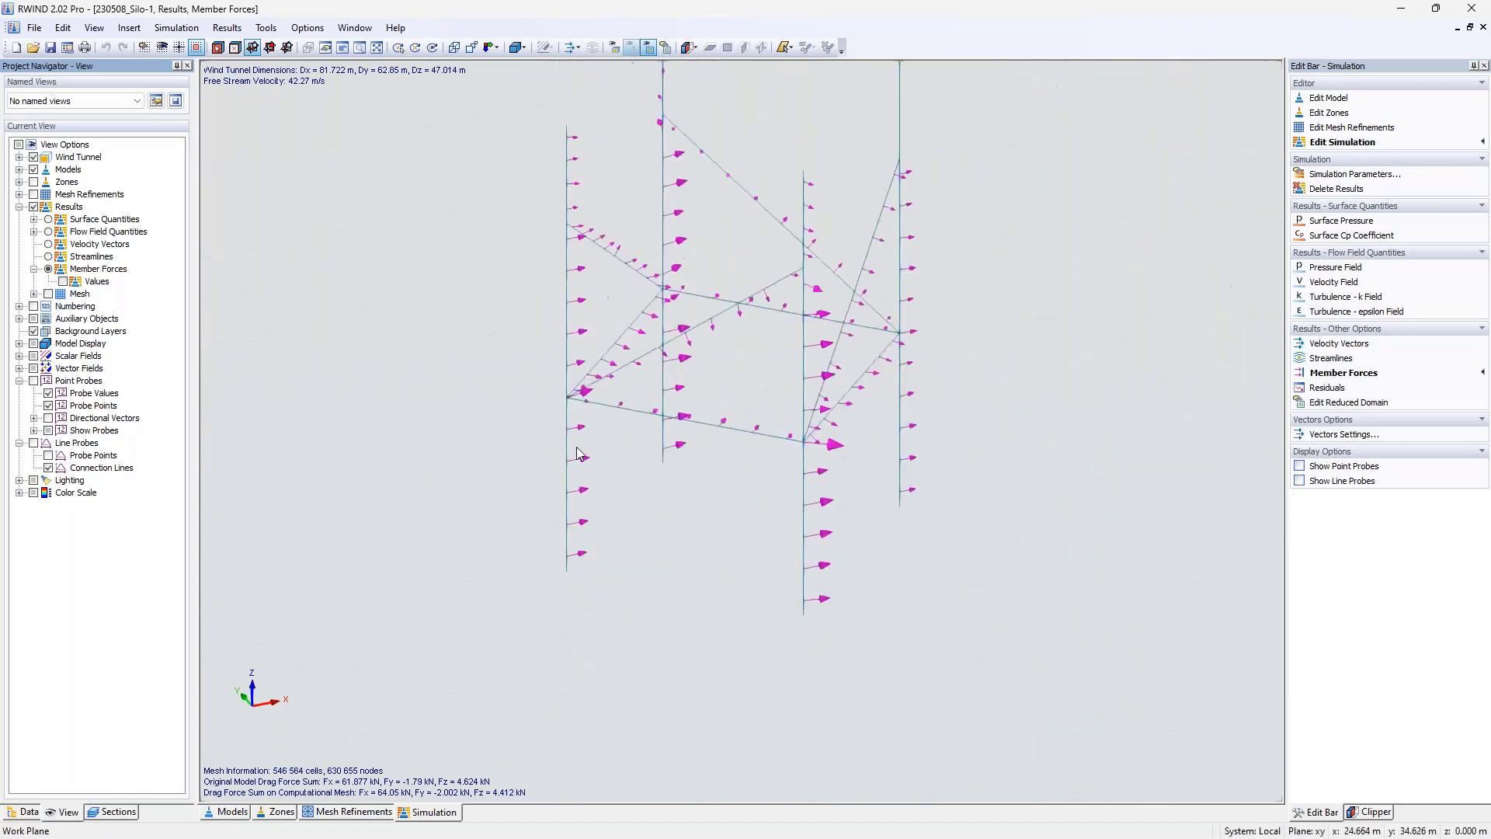
# - Return to the project data and display the Surface Pressure results on the whole silo
pyautogui.click(21, 813)
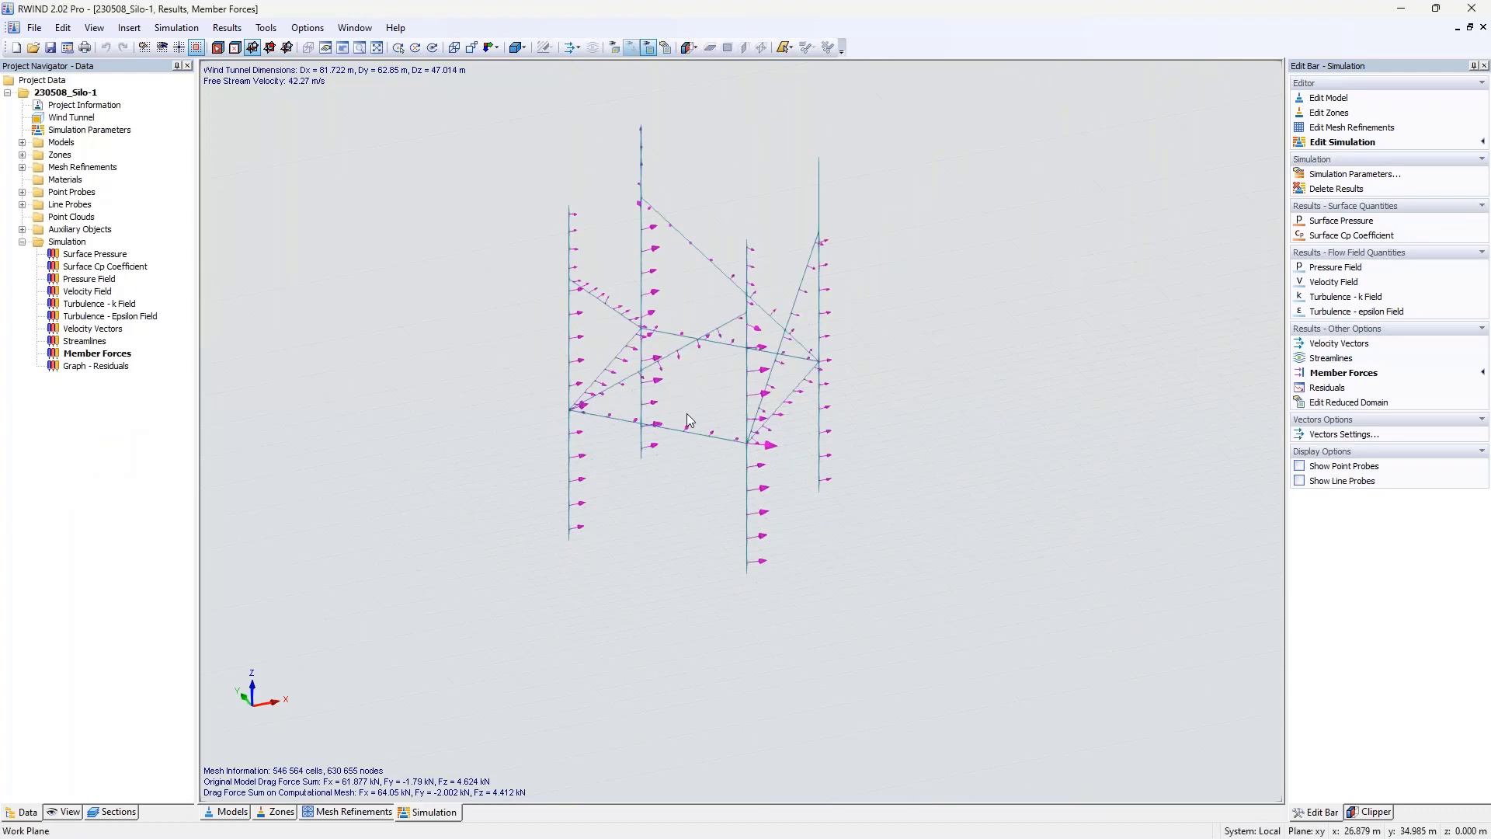
pyautogui.click(94, 254)
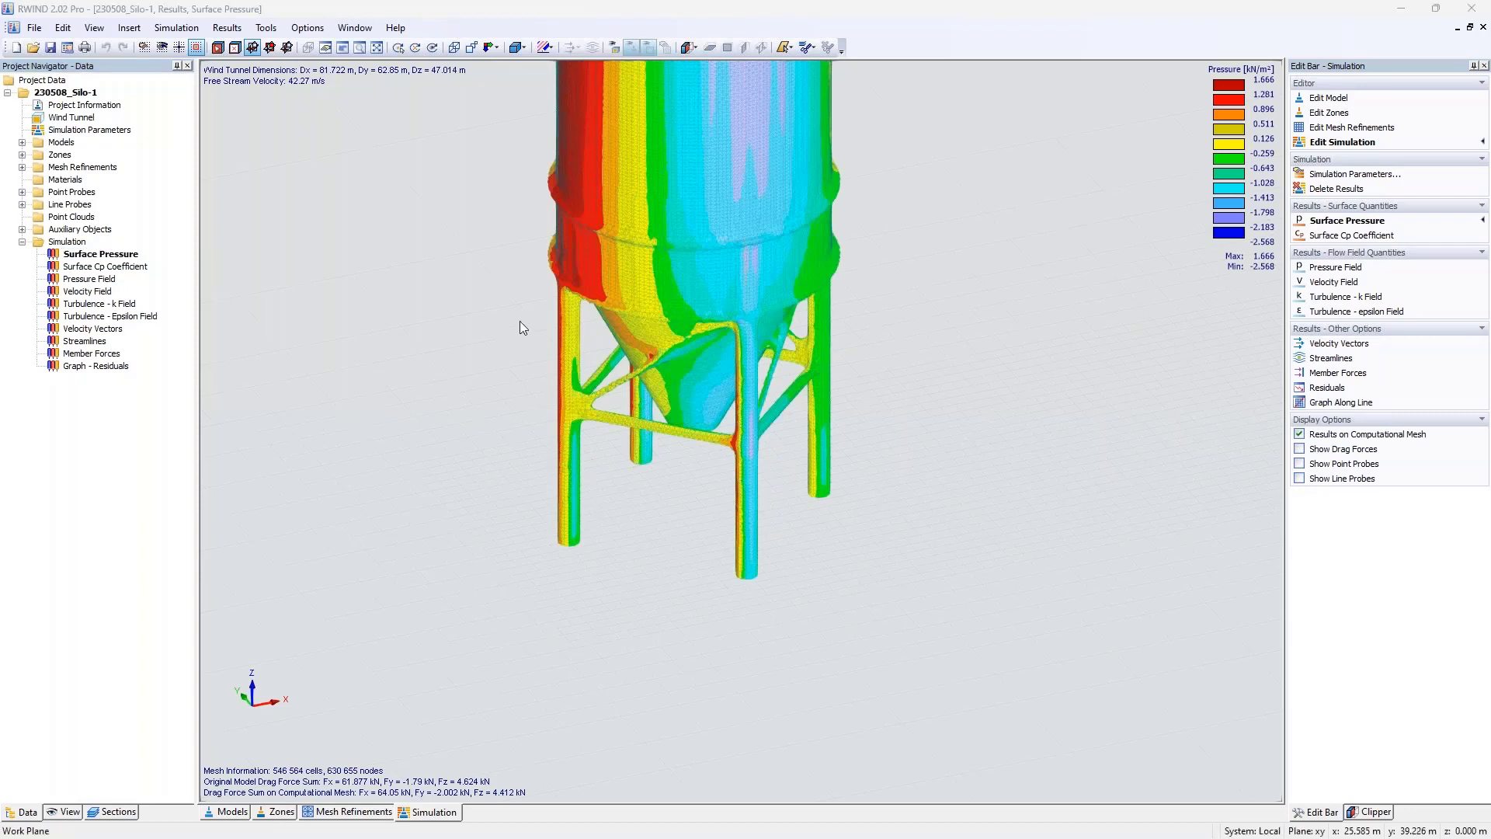
pyautogui.scroll(-3, 509, 313)
pyautogui.moveTo(555, 439); pyautogui.dragTo(597, 476, button='middle')
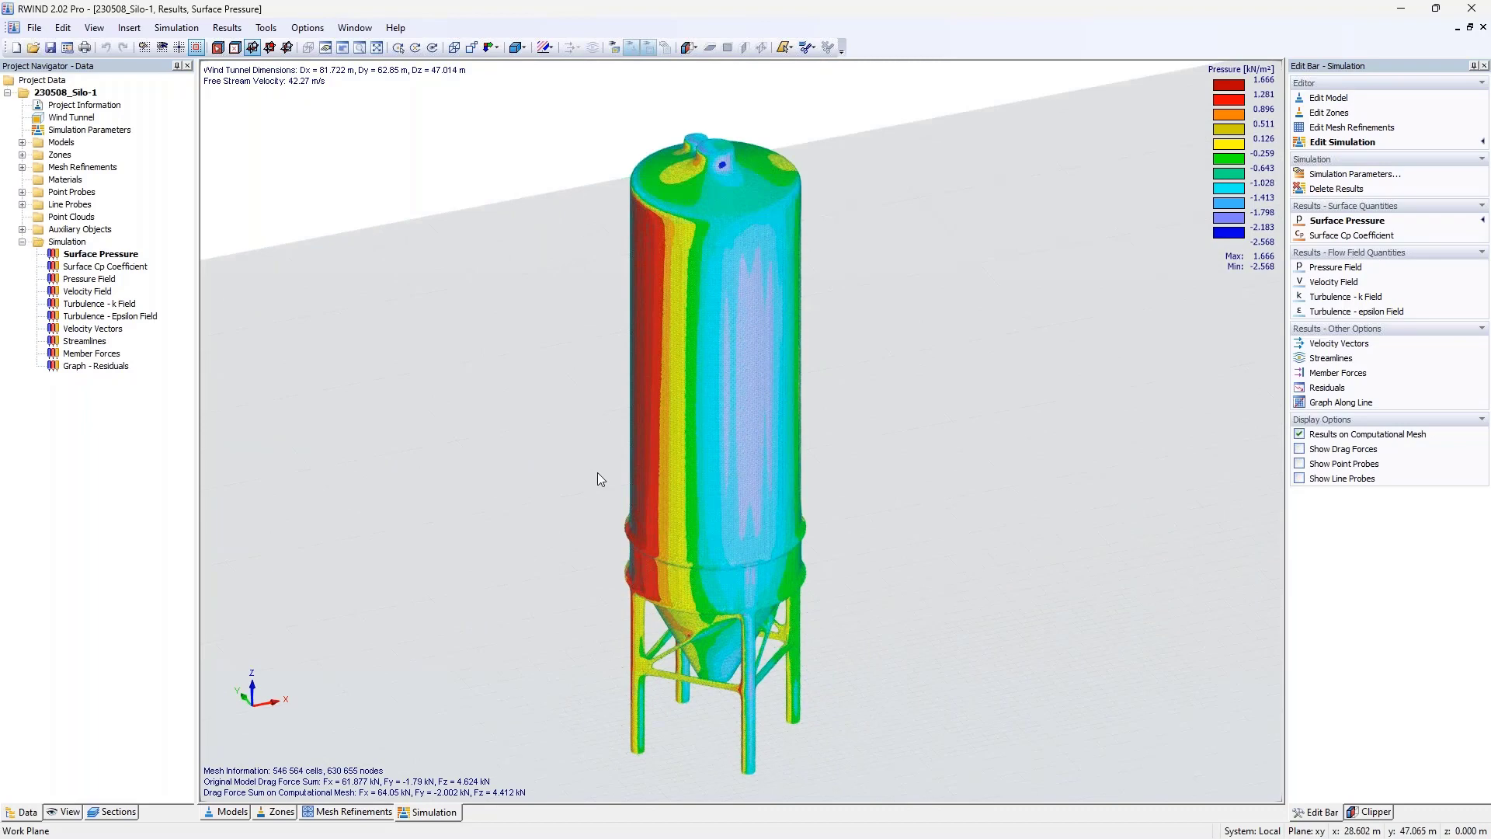
# - View the silo's zone assignments for comparison, and return to the surface pressure results in the simulation view
pyautogui.click(55, 156)
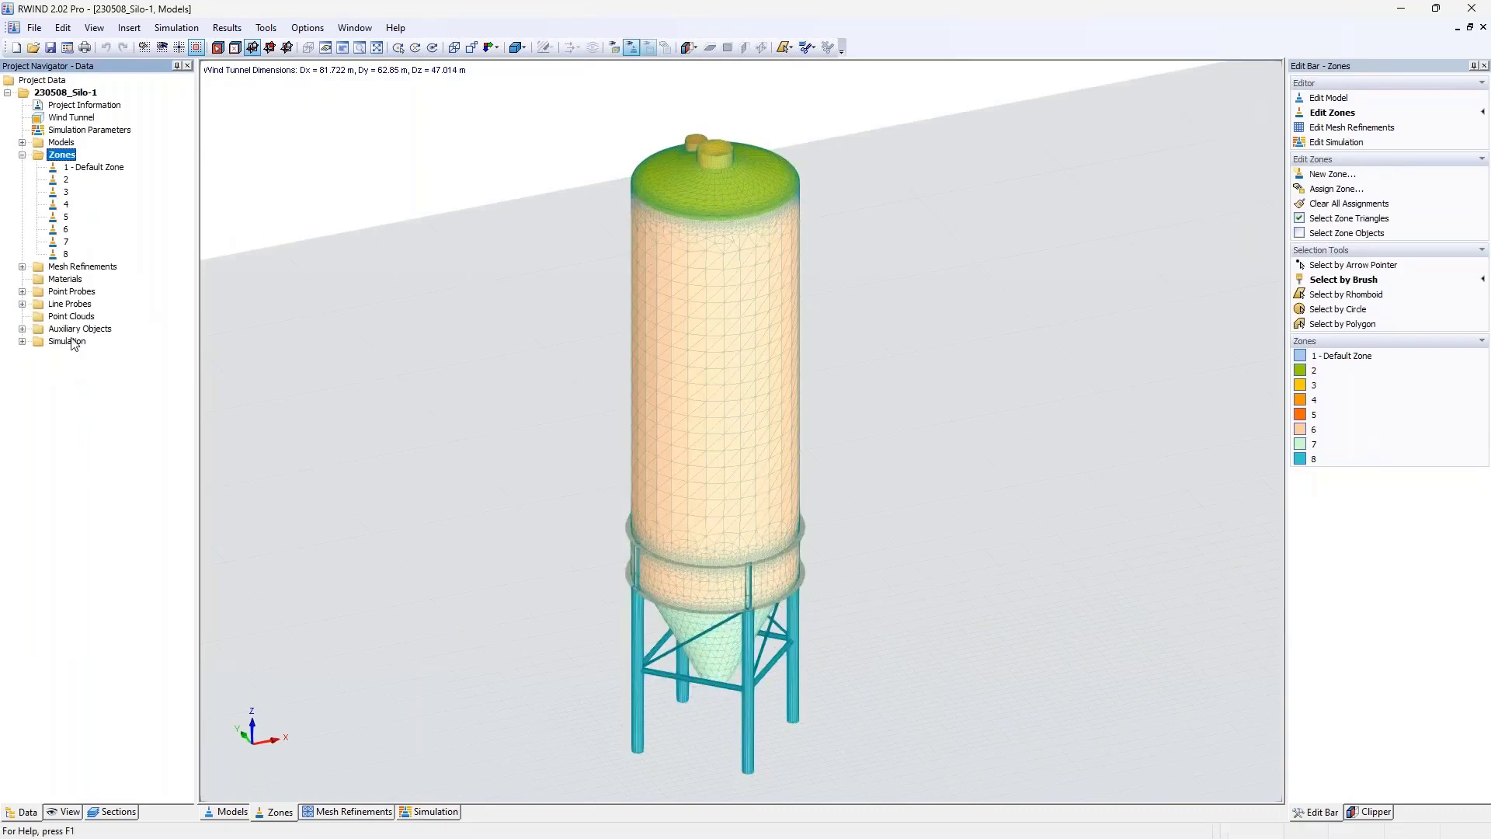
pyautogui.click(425, 811)
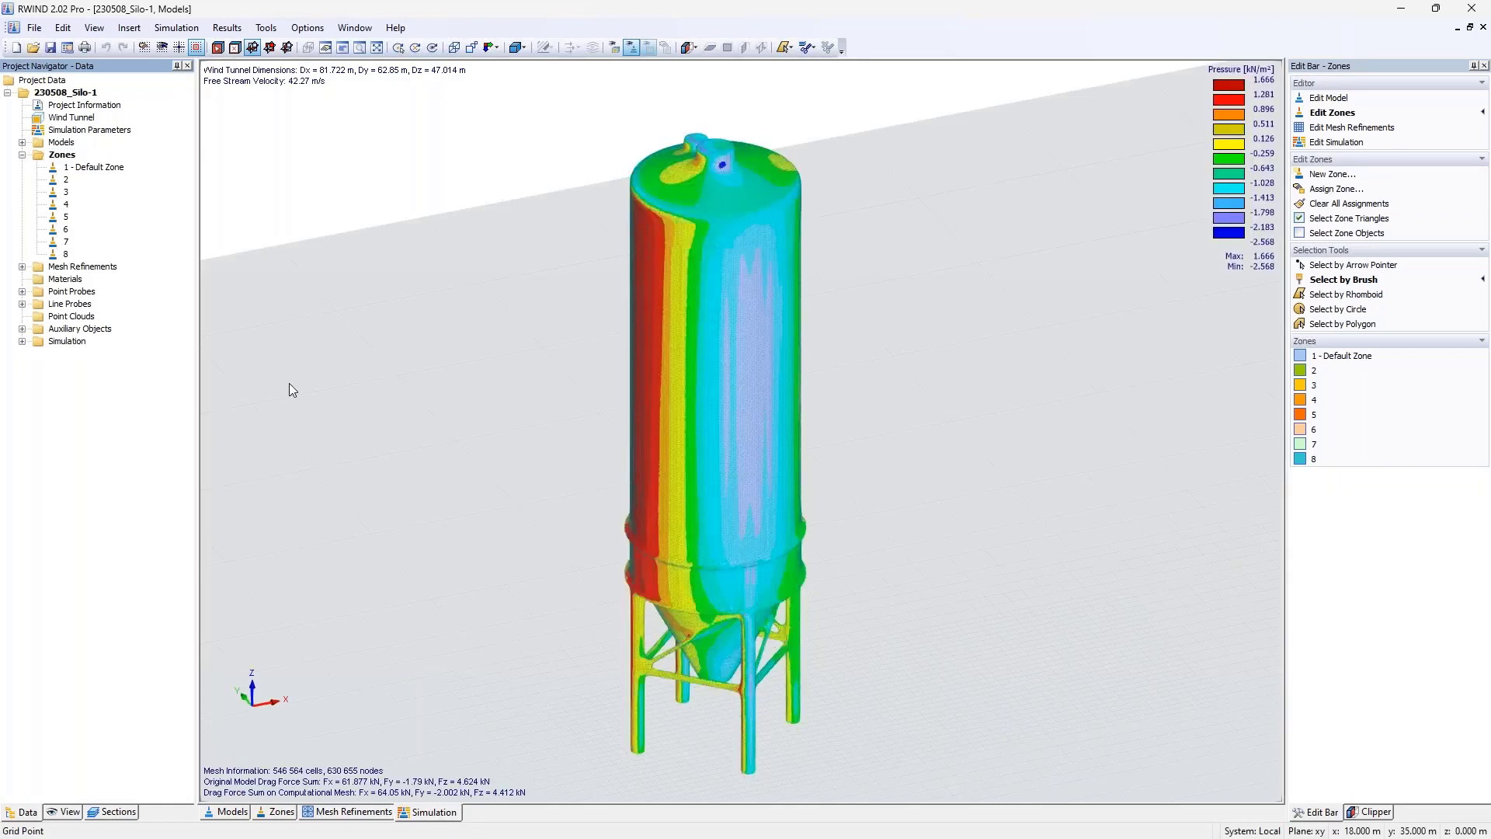
pyautogui.keyDown('ctrl'); pyautogui.moveTo(337, 360); pyautogui.dragTo(436, 332, button='middle'); pyautogui.keyUp('ctrl')
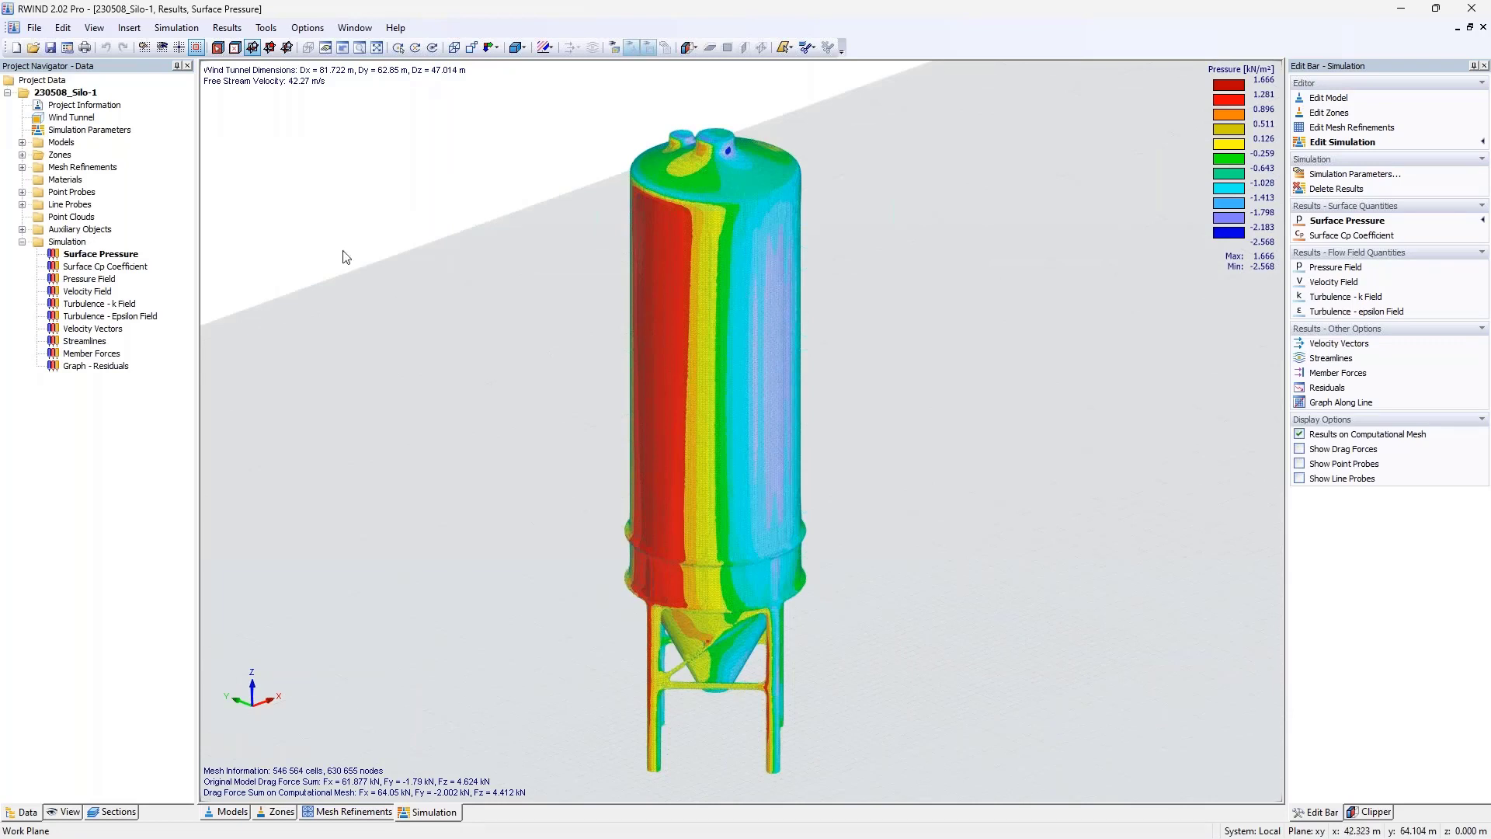
# - Look over the print commands available for outputting the current surface pressure view
pyautogui.click(35, 28)
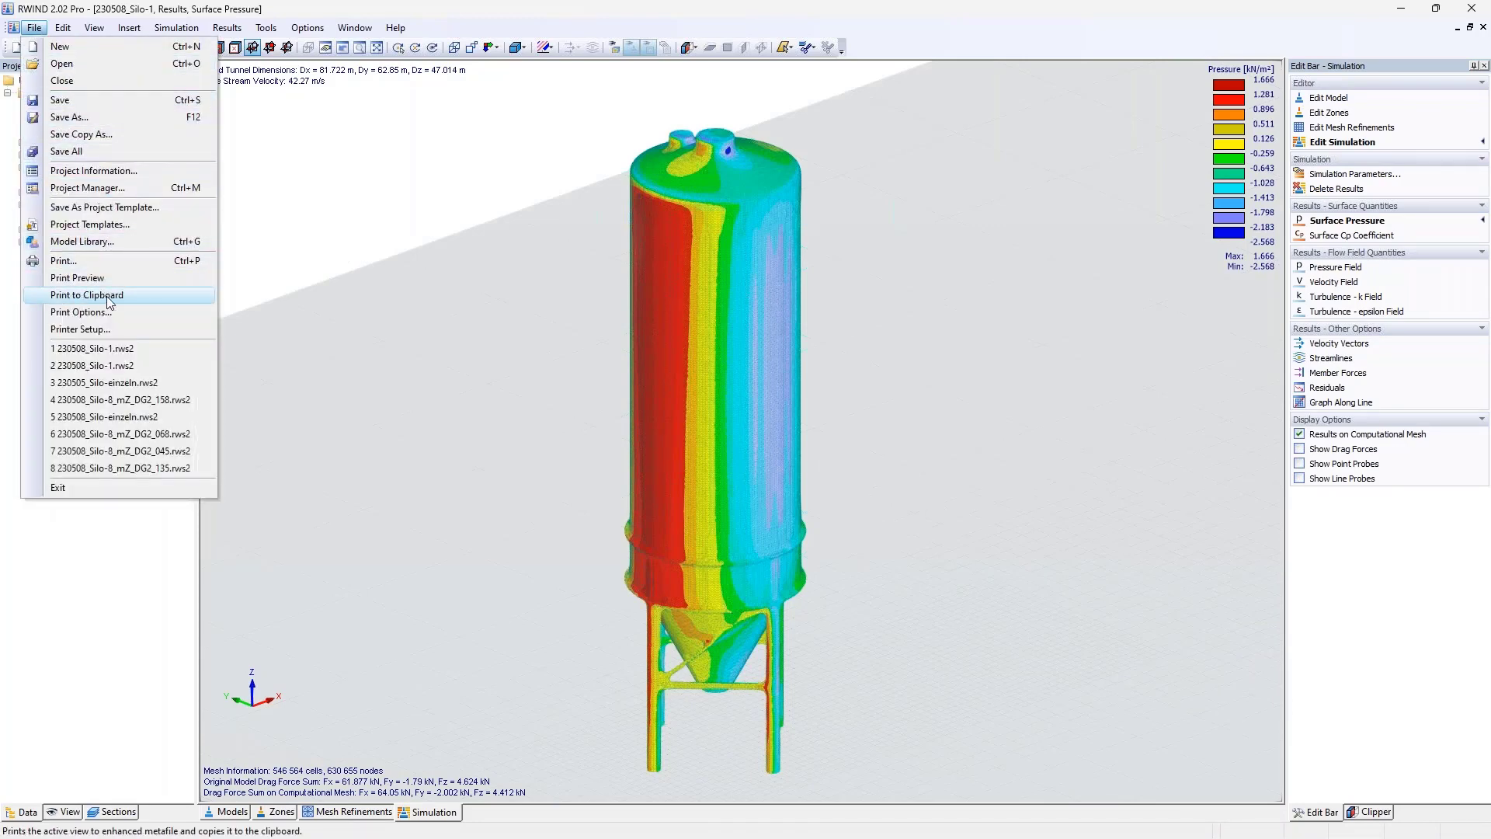
pyautogui.click(309, 176)
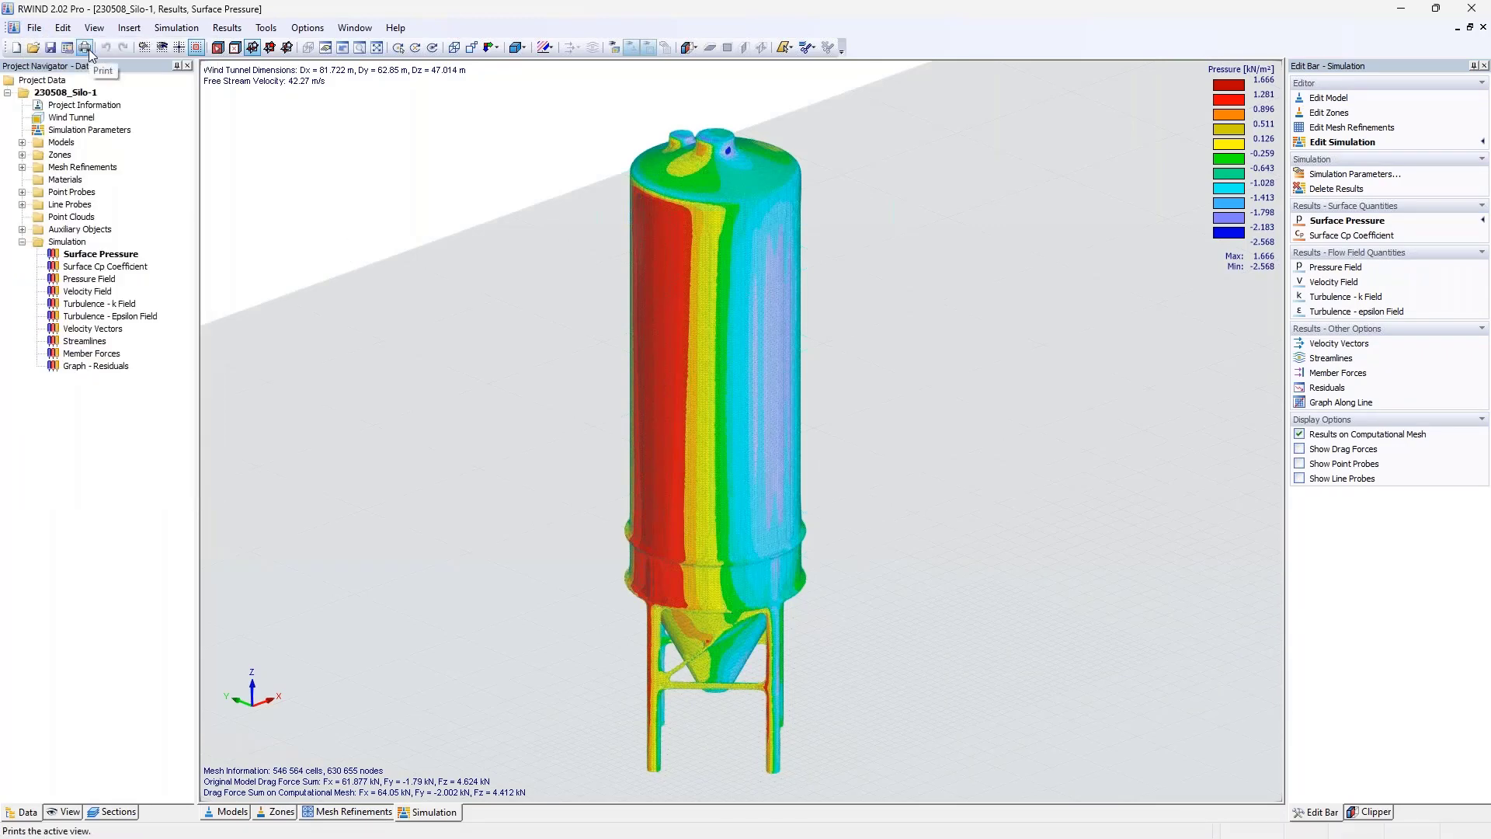
pyautogui.click(34, 28)
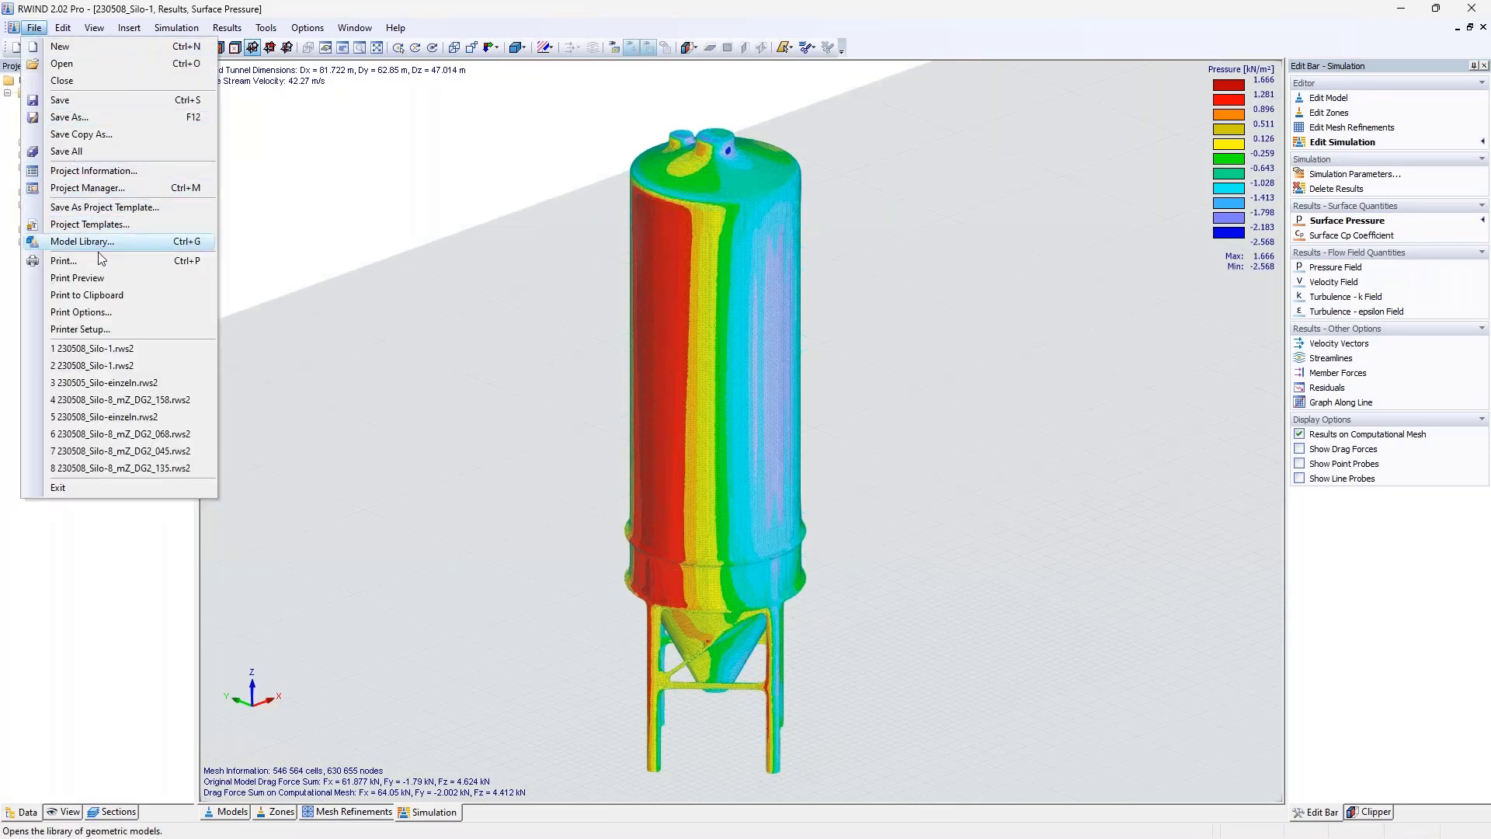
# - Print the silo's surface pressure view to the clipboard, and open its print preview to check the print options
pyautogui.click(103, 295)
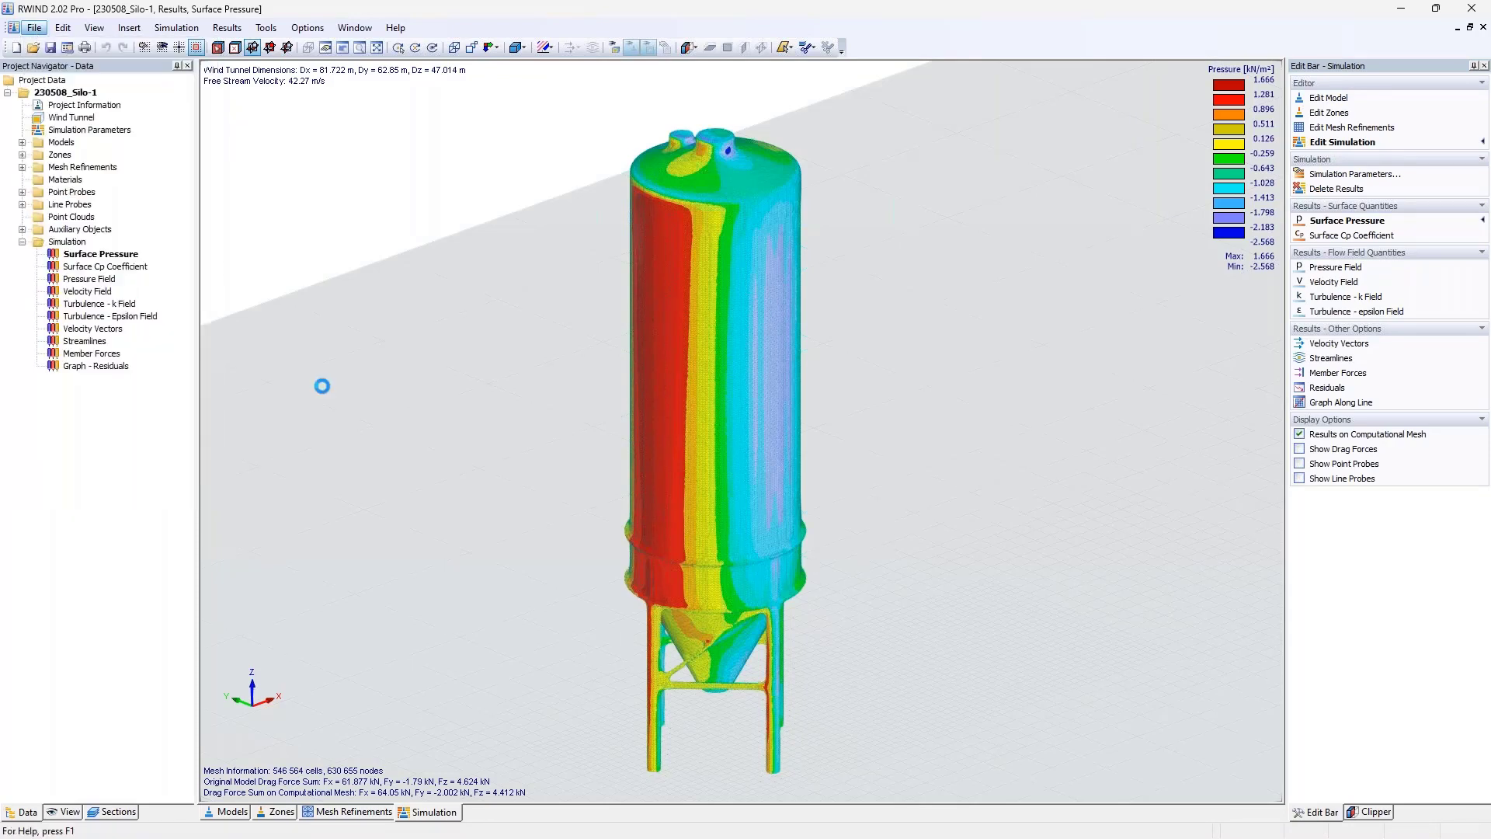
pyautogui.click(34, 28)
pyautogui.click(103, 277)
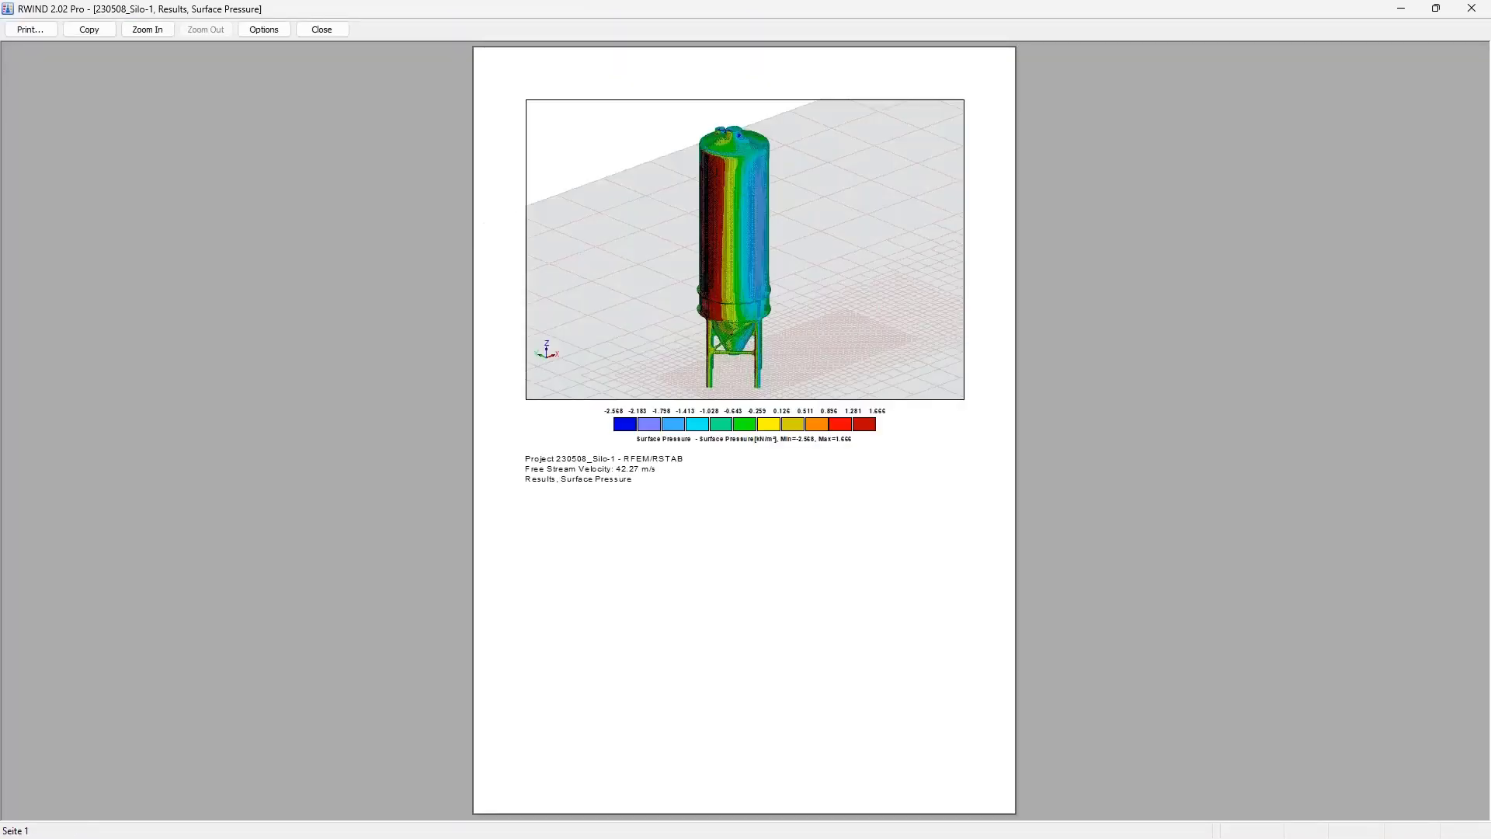
pyautogui.click(264, 30)
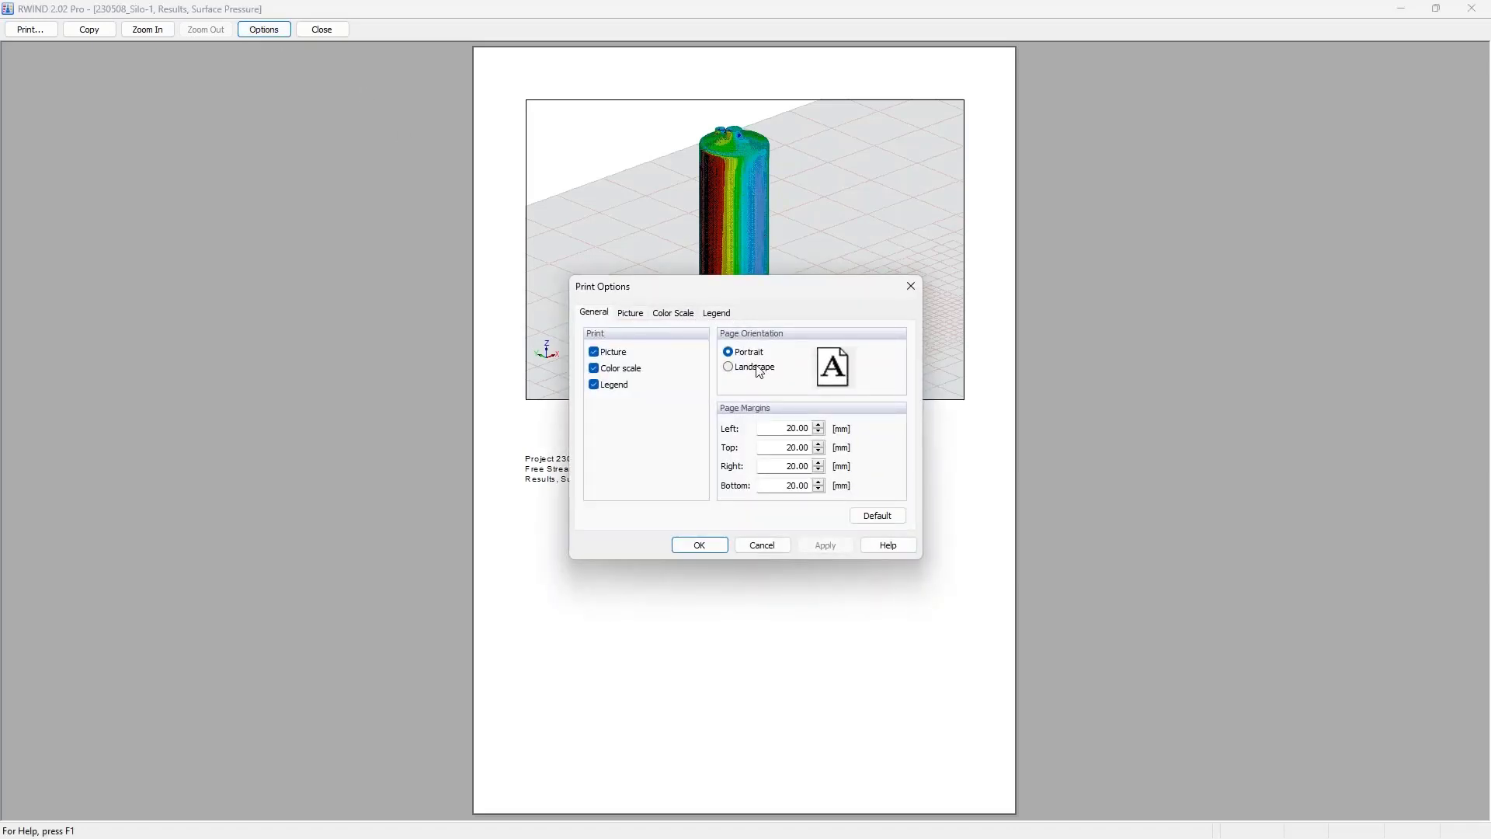
pyautogui.click(911, 286)
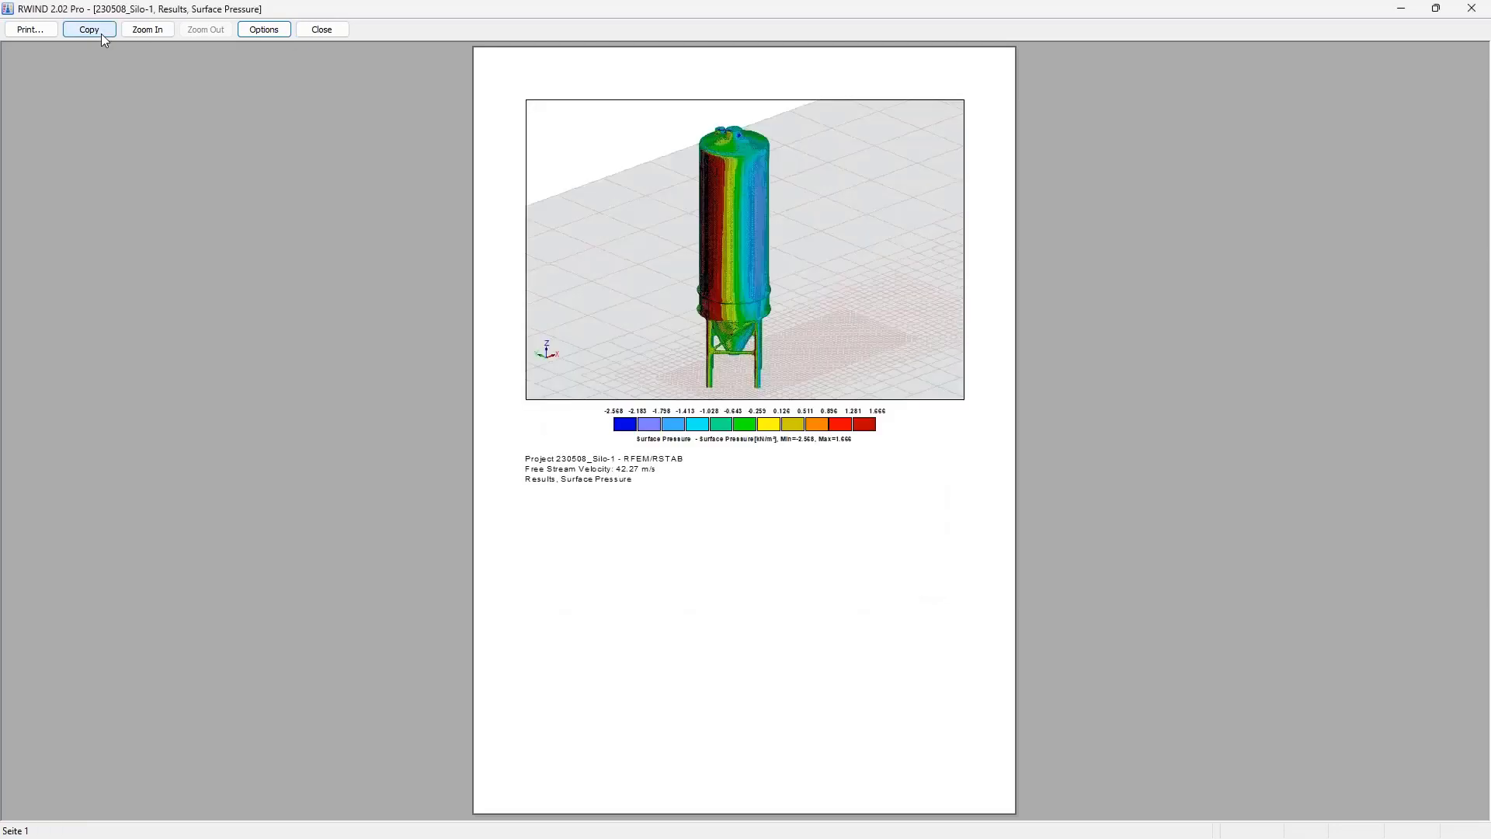
# - Copy the previewed page into the blank Word document, and close the print preview back in RWIND
pyautogui.click(101, 34)
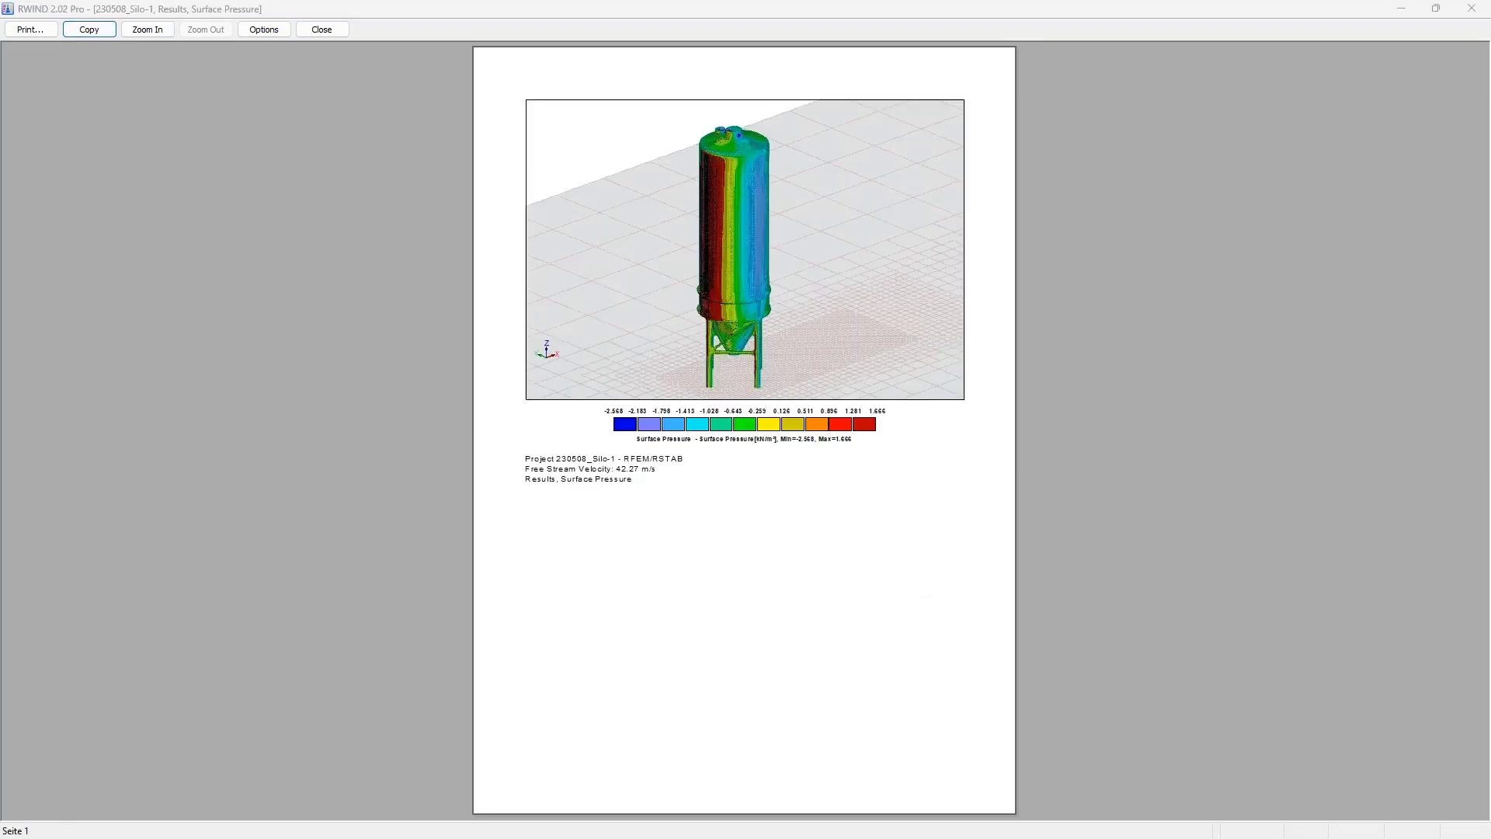
pyautogui.moveTo(0, 56); pyautogui.dragTo(1065, 104)
pyautogui.doubleClick(1064, 104)
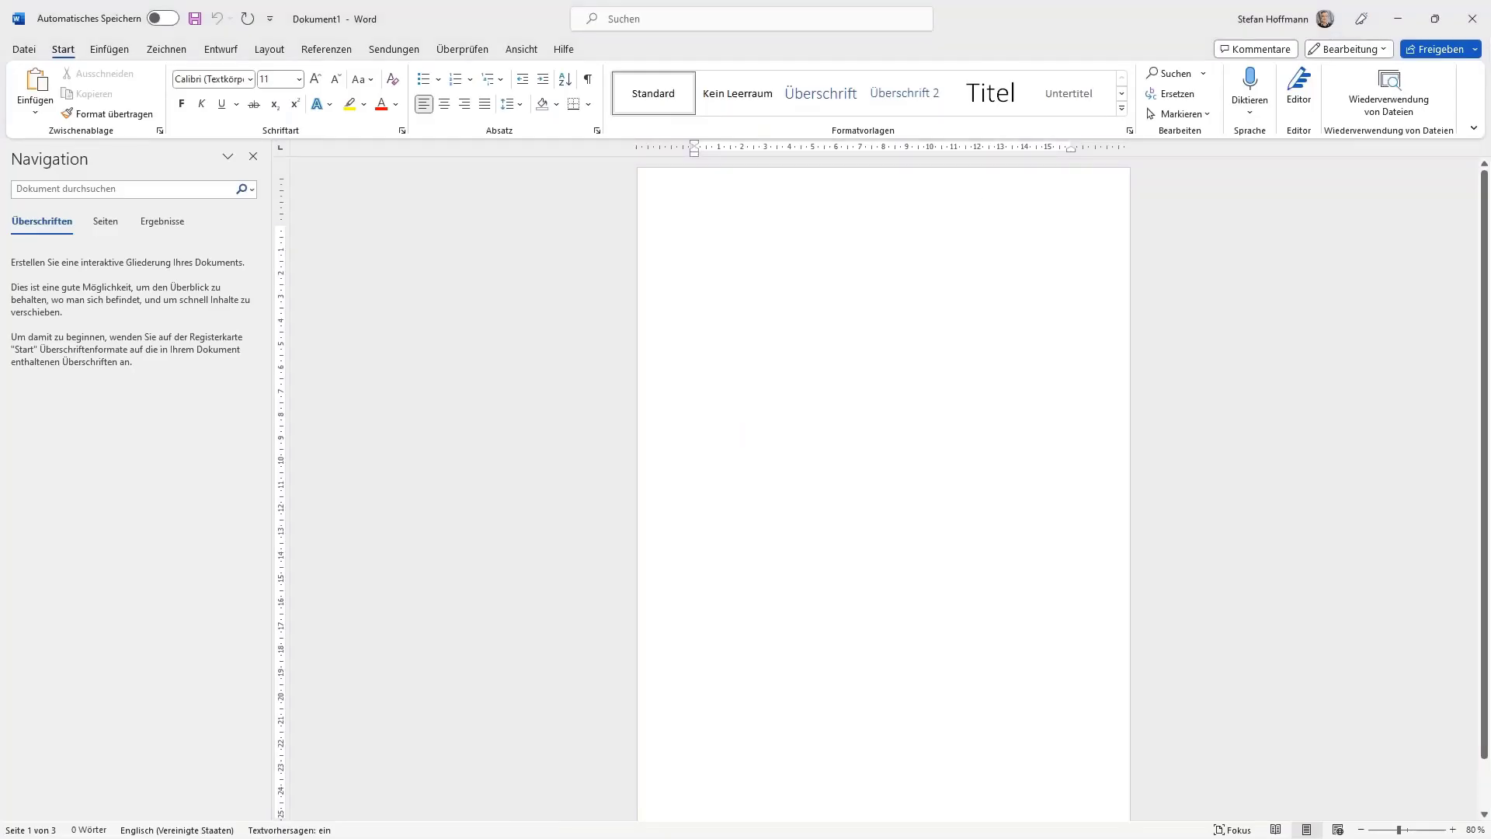
pyautogui.hotkey('ctrl', 'v')
pyautogui.click(875, 375)
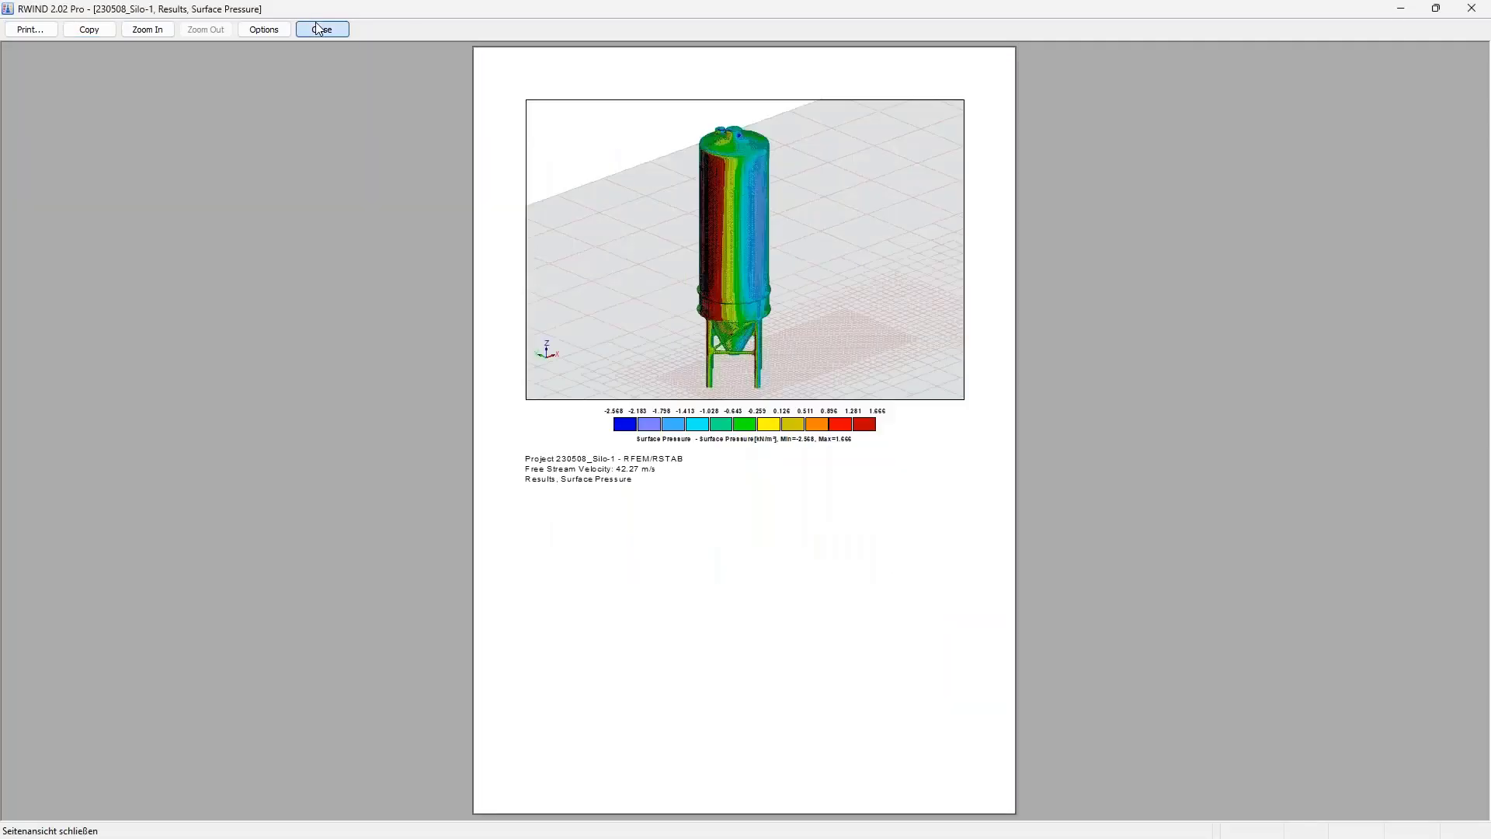
pyautogui.click(322, 29)
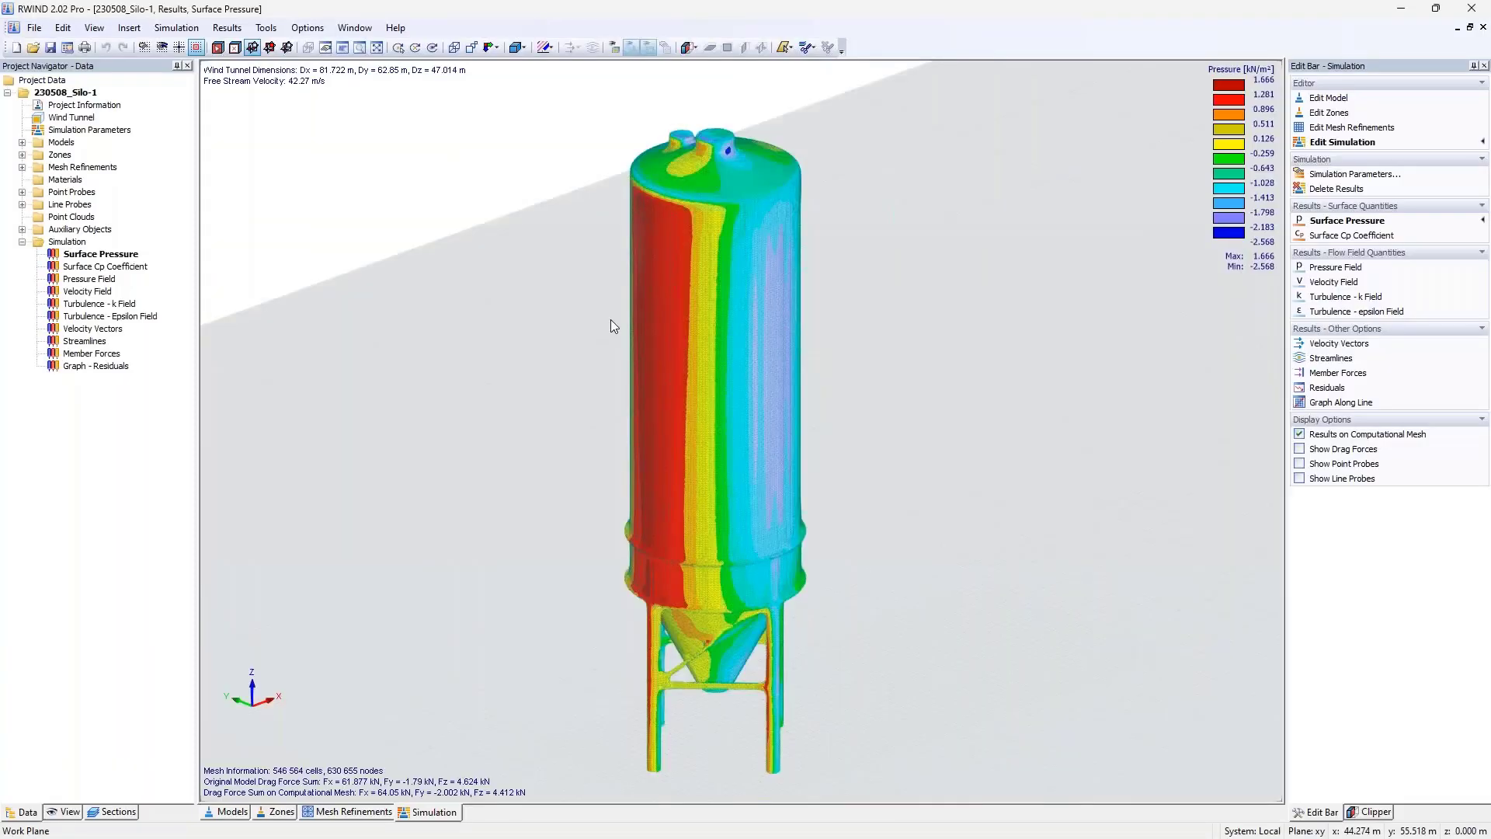
# - Capture the silo's pressure result view as a Snagit screenshot, and minimise the Snagit Editor
pyautogui.press('Print')
pyautogui.click(610, 319)
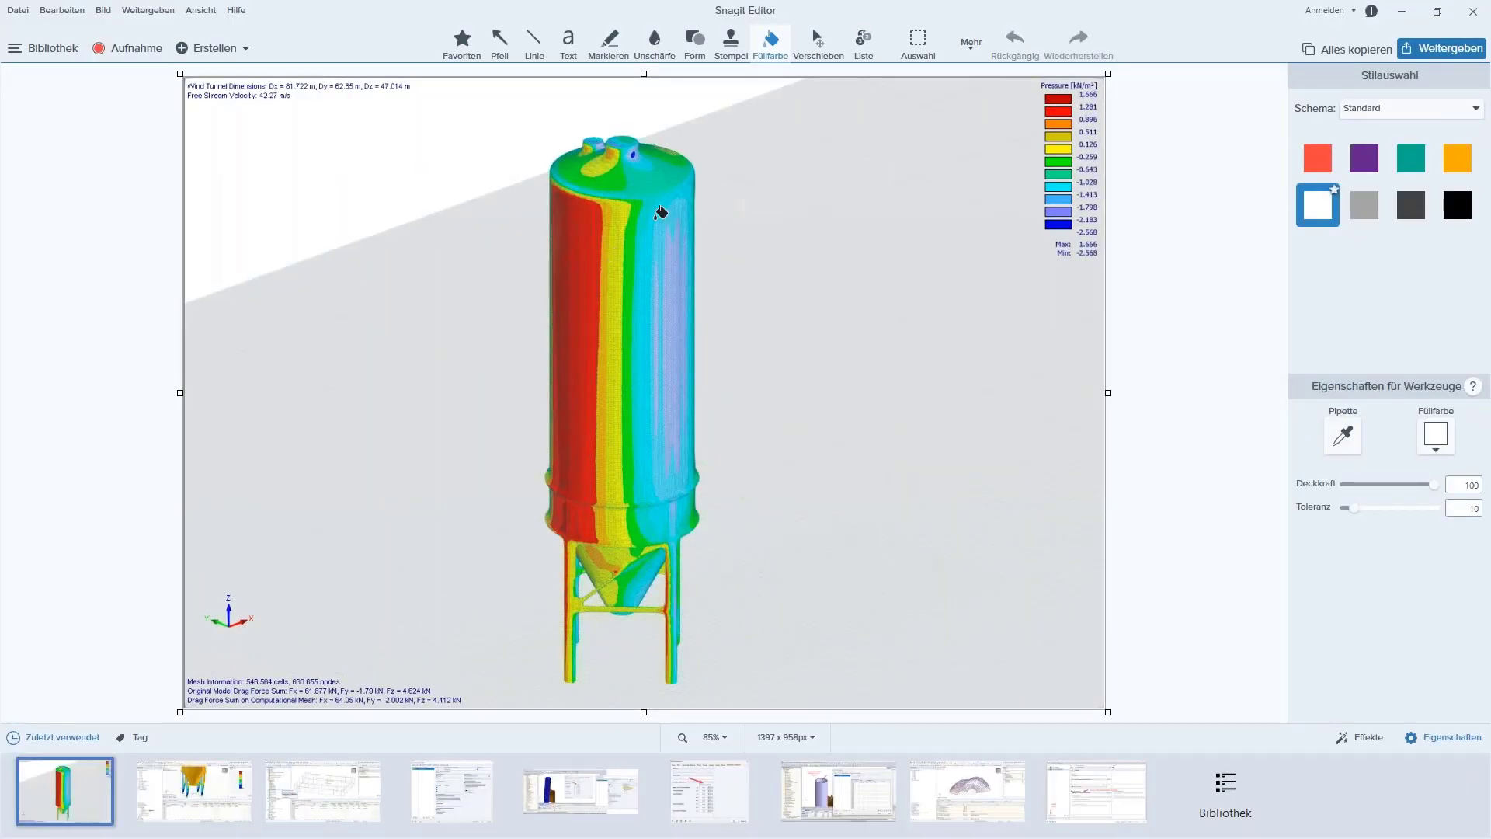
pyautogui.click(1403, 12)
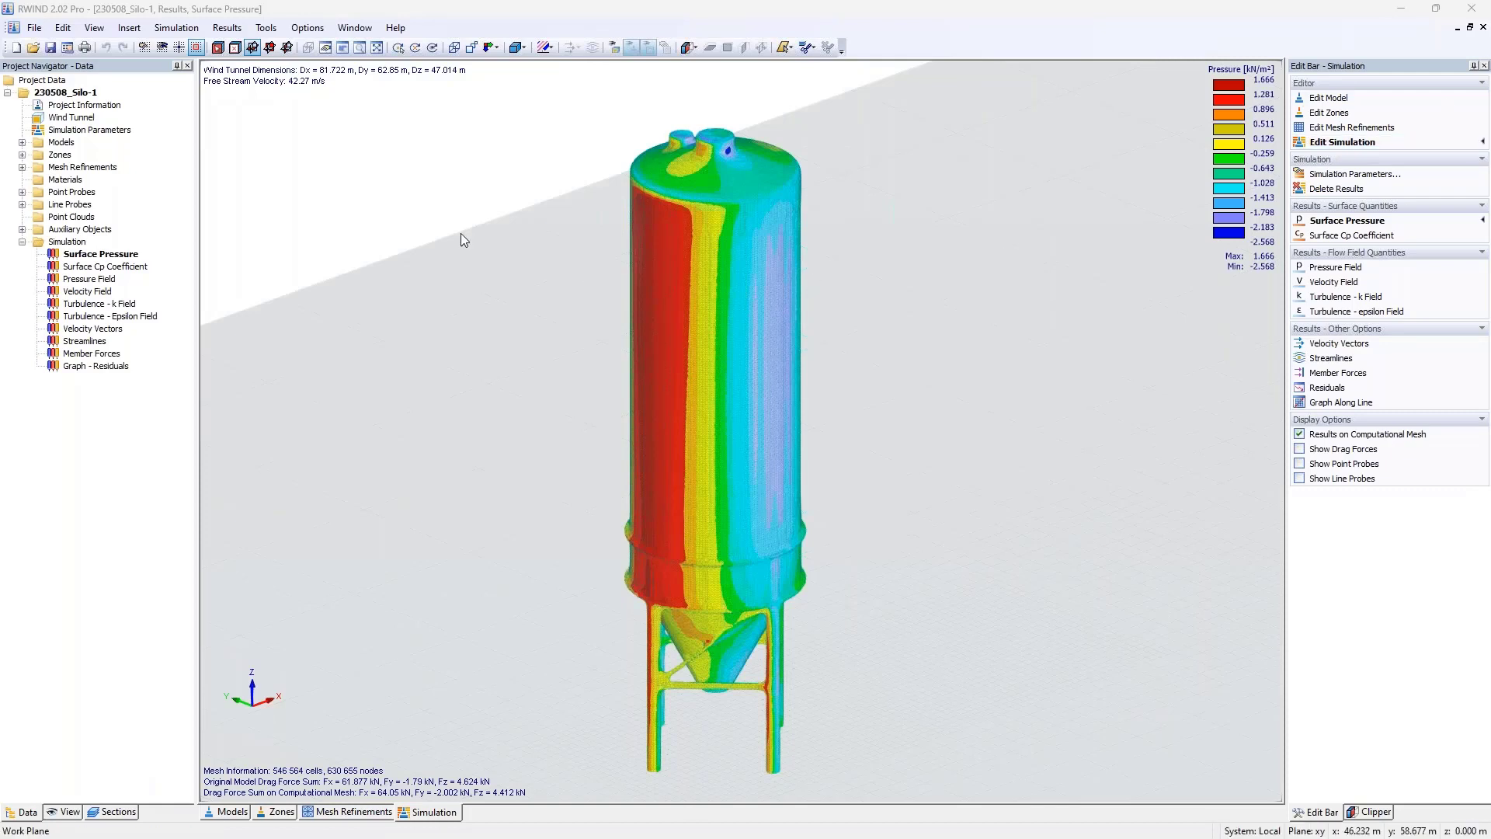
# - Delete all point probes and all line probes from the project
pyautogui.click(82, 193)
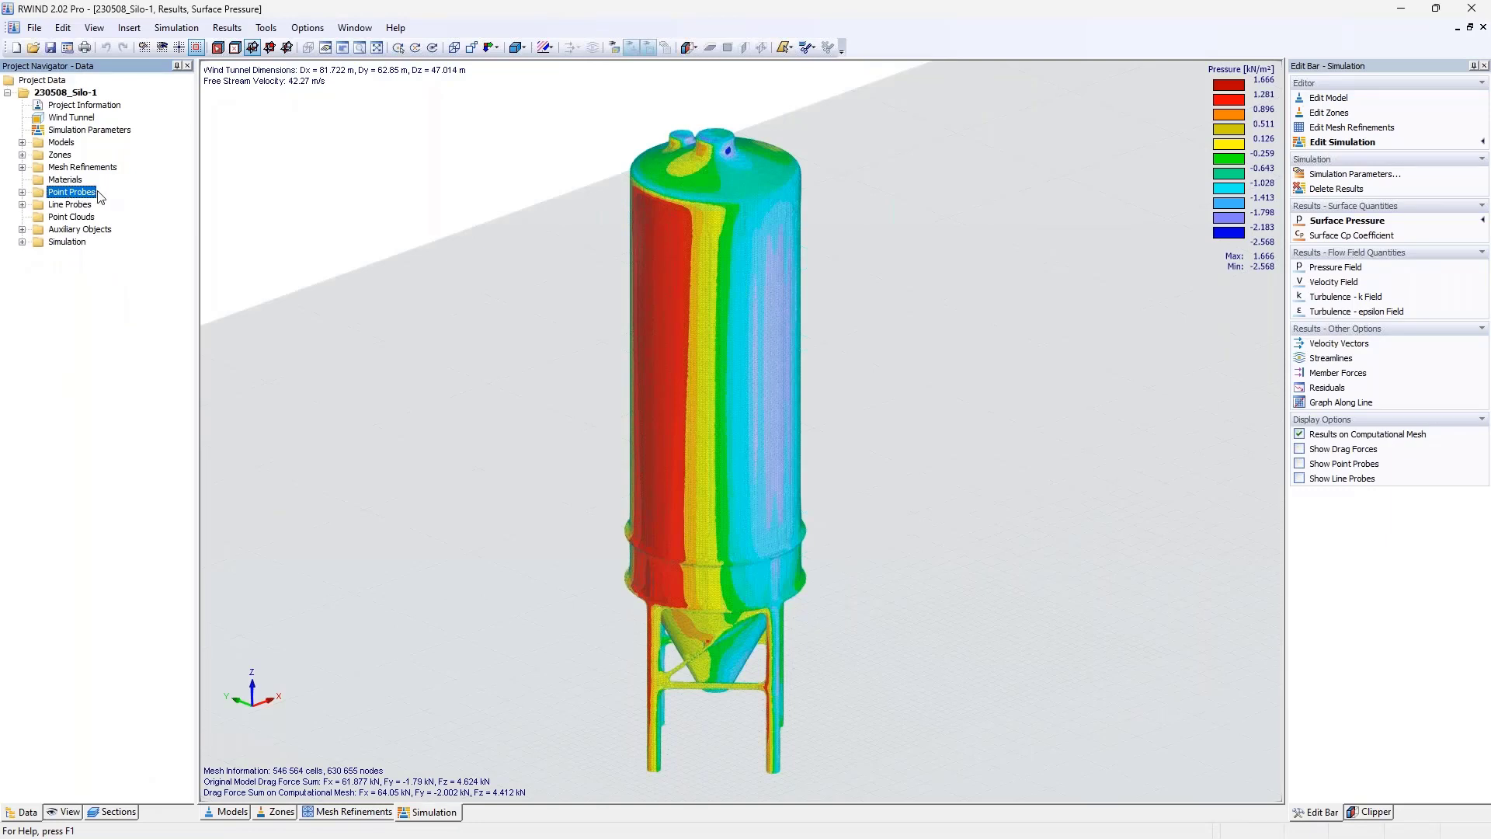
pyautogui.rightClick(99, 198)
pyautogui.click(143, 231)
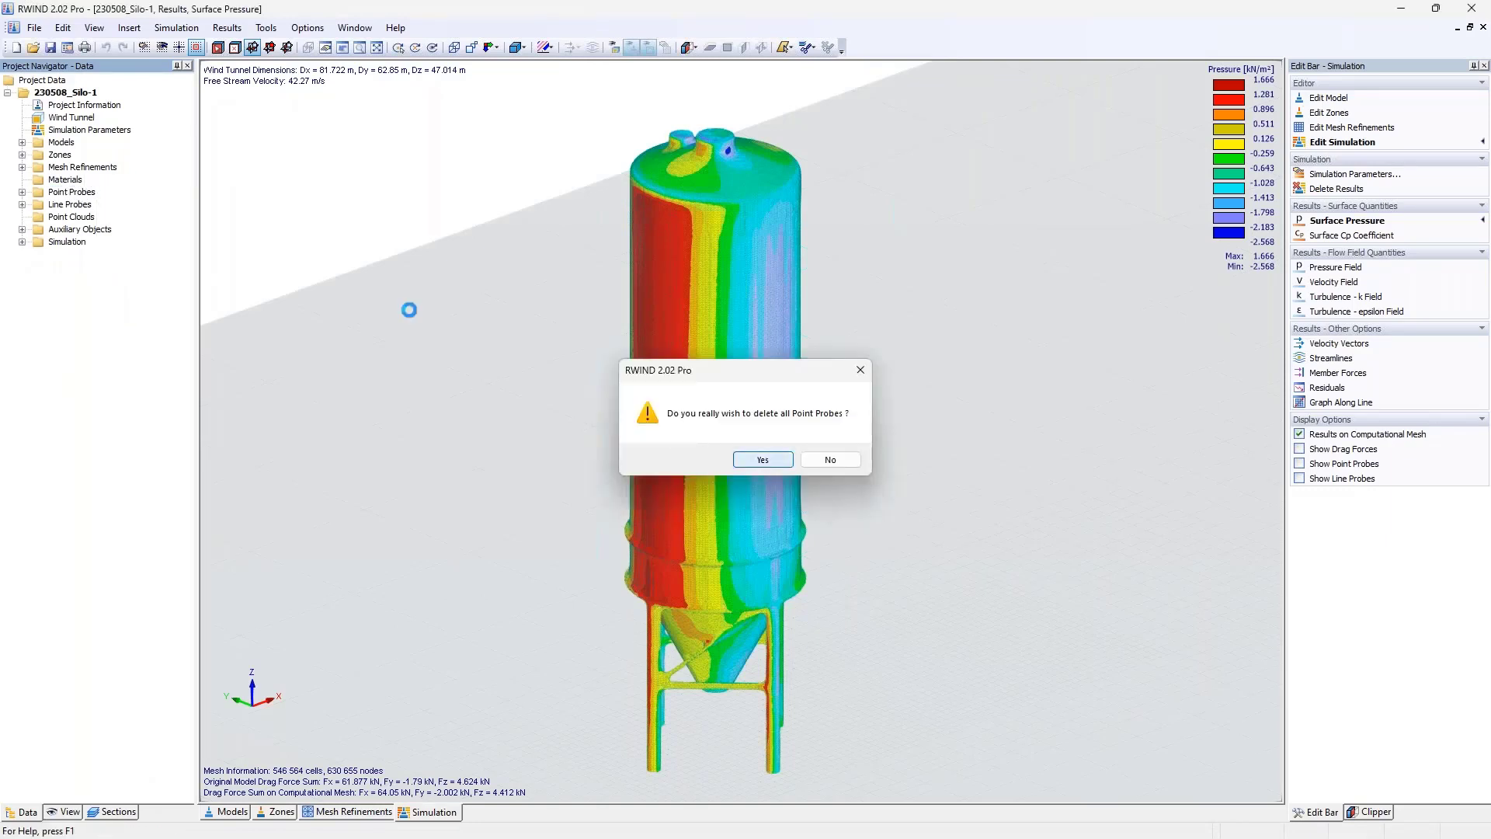
pyautogui.press('Return')
pyautogui.rightClick(78, 205)
pyautogui.click(142, 239)
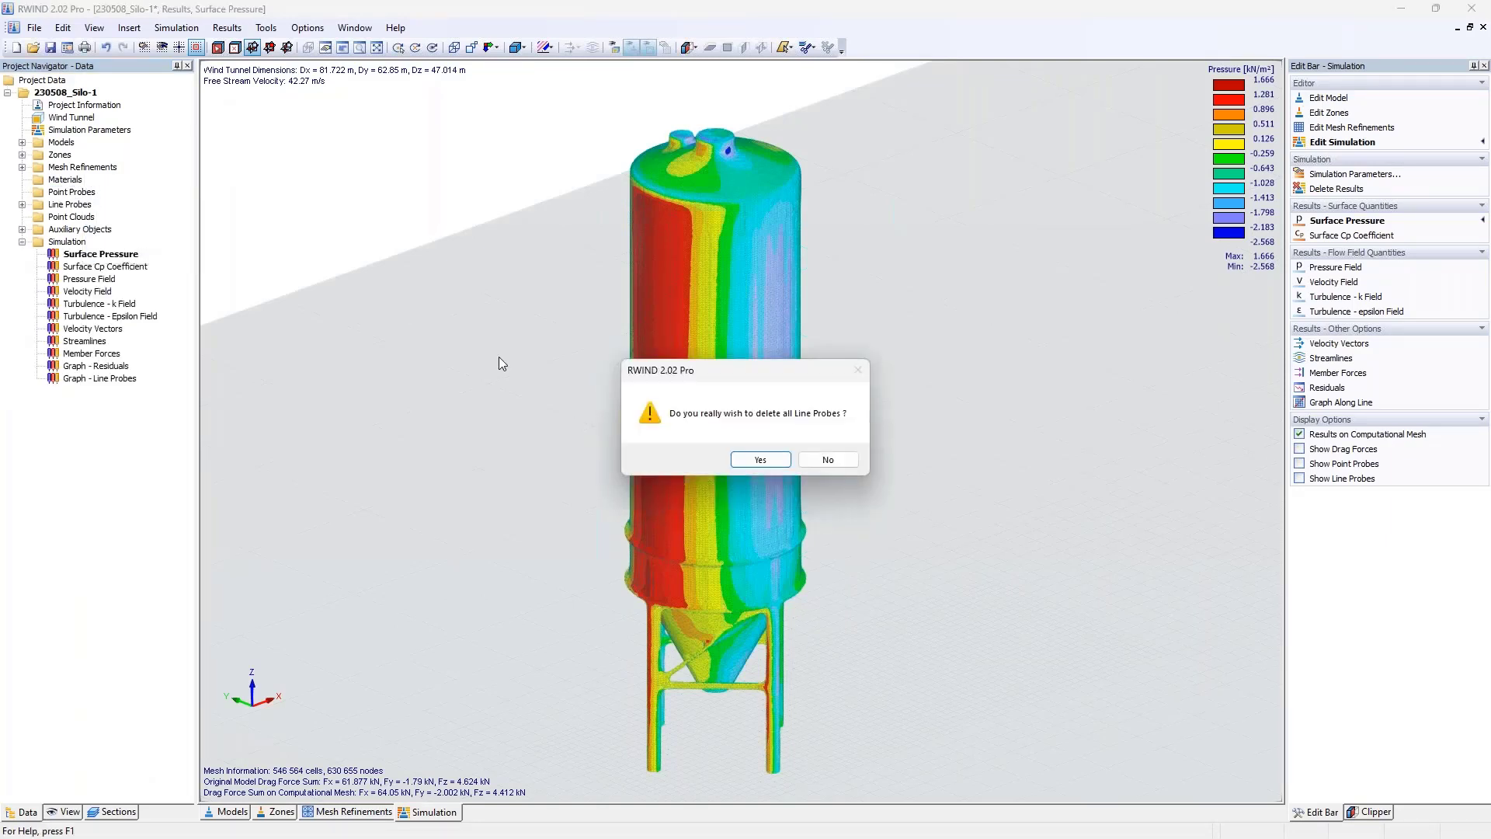
pyautogui.press('Return')
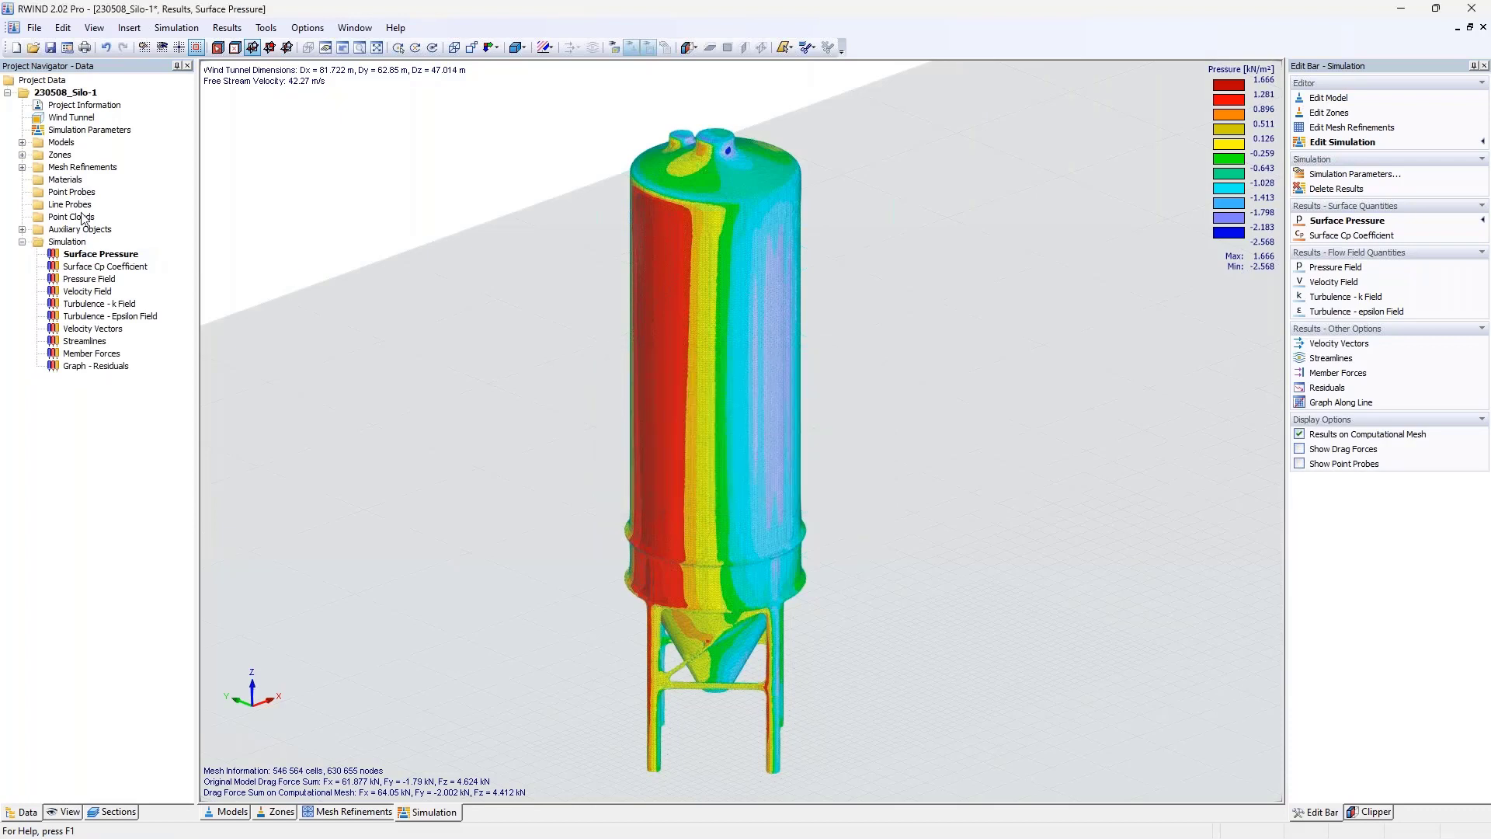
# - Create a Rectangle point cloud with 200 points graphically in front of the silo
pyautogui.click(82, 218)
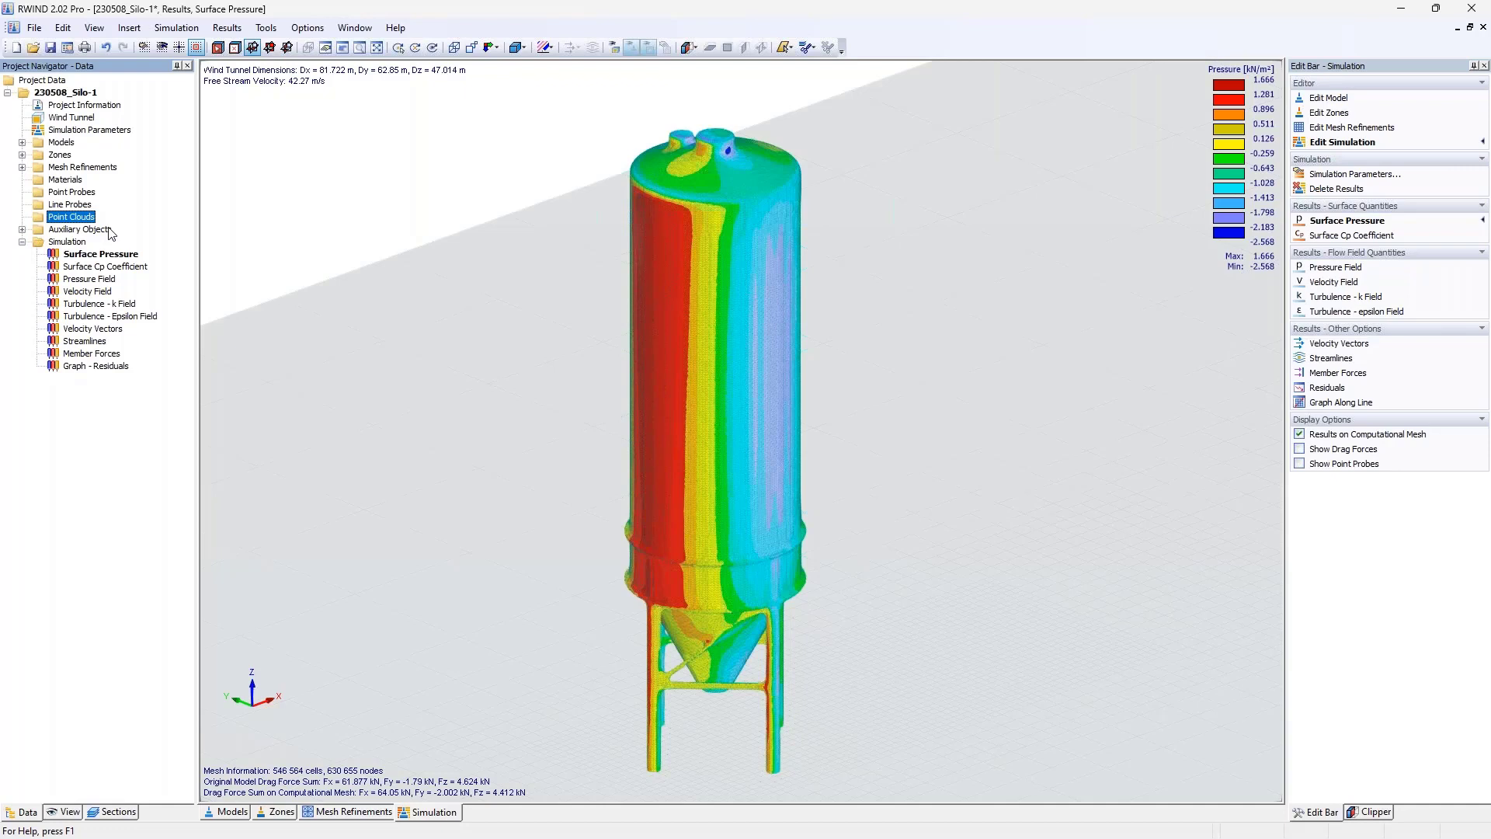
pyautogui.rightClick(93, 217)
pyautogui.click(139, 247)
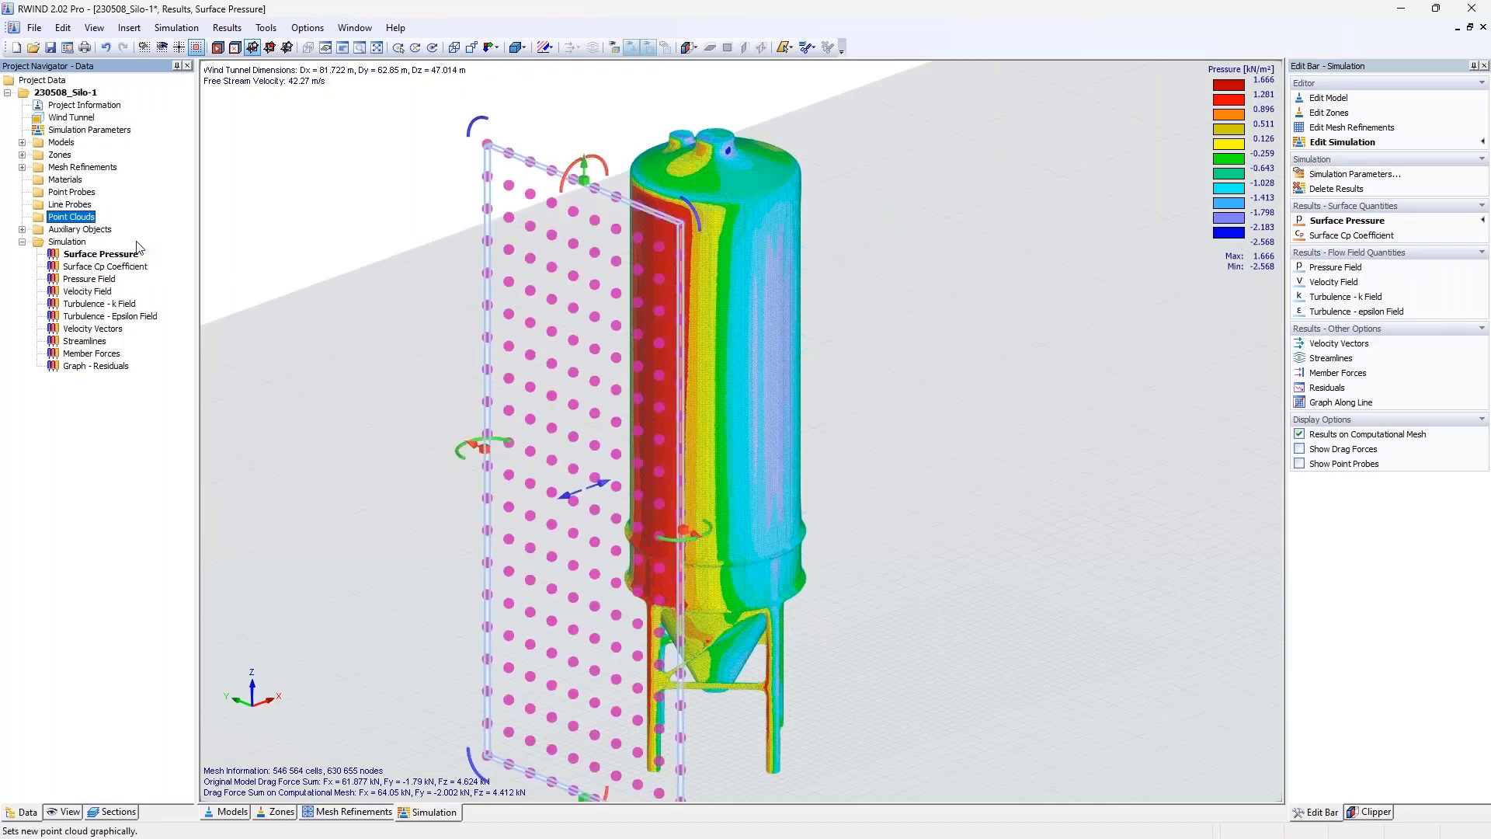
pyautogui.scroll(-4, 544, 319)
pyautogui.keyDown('ctrl'); pyautogui.moveTo(544, 319); pyautogui.dragTo(466, 307, button='middle'); pyautogui.keyUp('ctrl')
pyautogui.click(1388, 181)
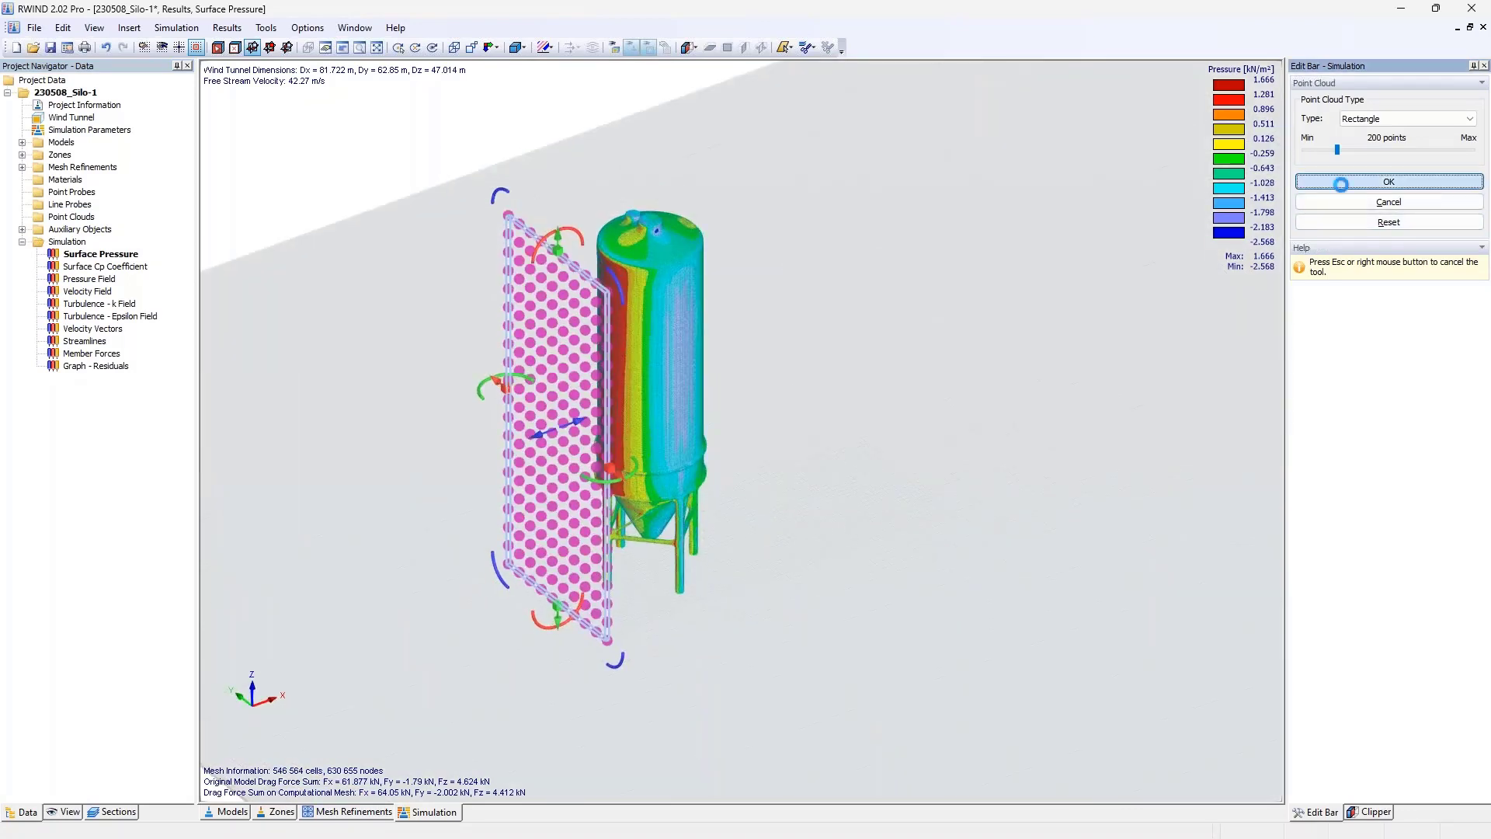
pyautogui.click(750, 580)
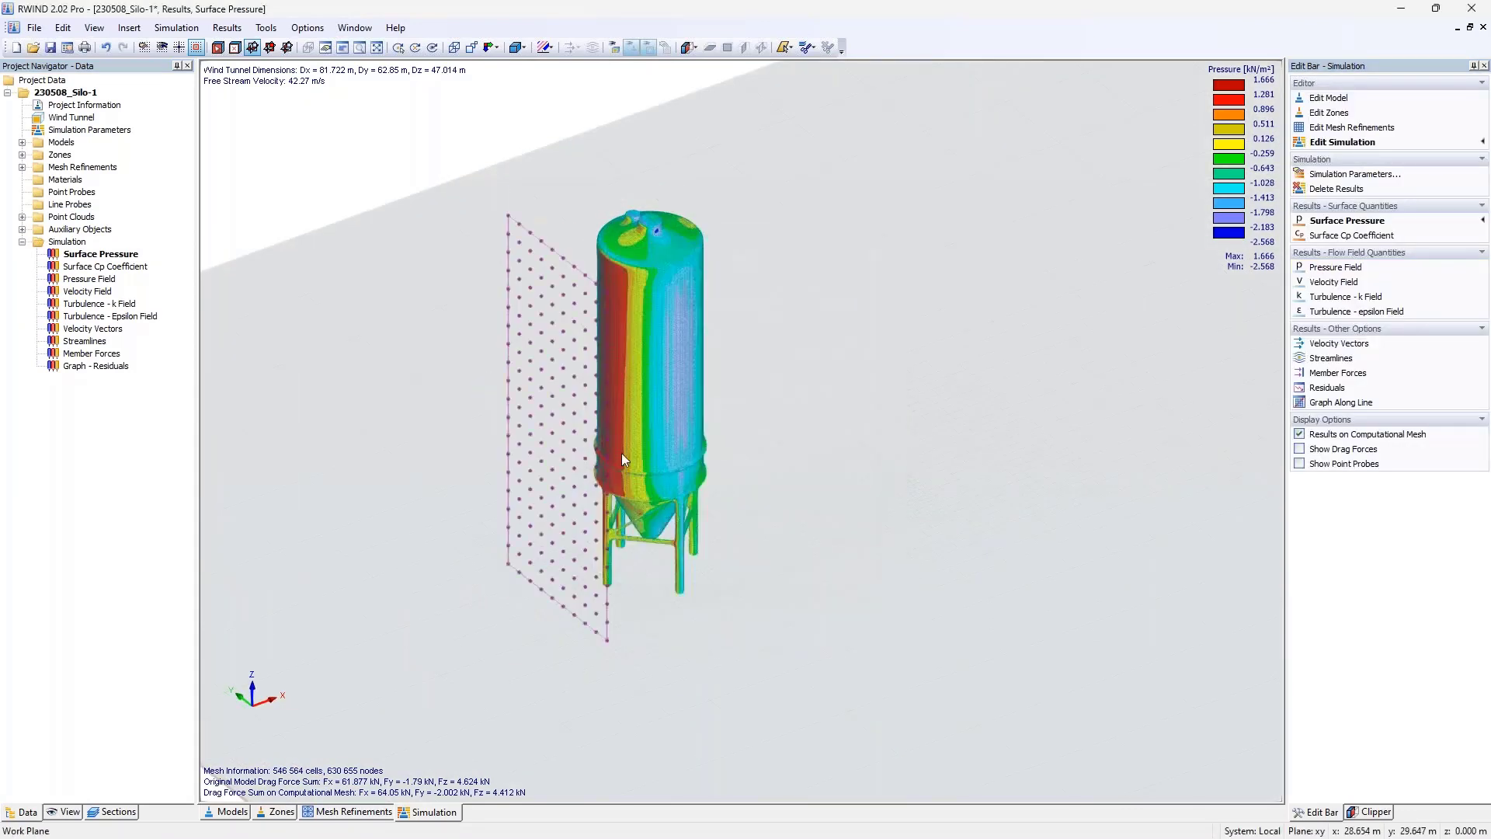
# - Display the Streamlines results, and set the streamline seed points source to Point Clouds, using point cloud 1
pyautogui.doubleClick(83, 343)
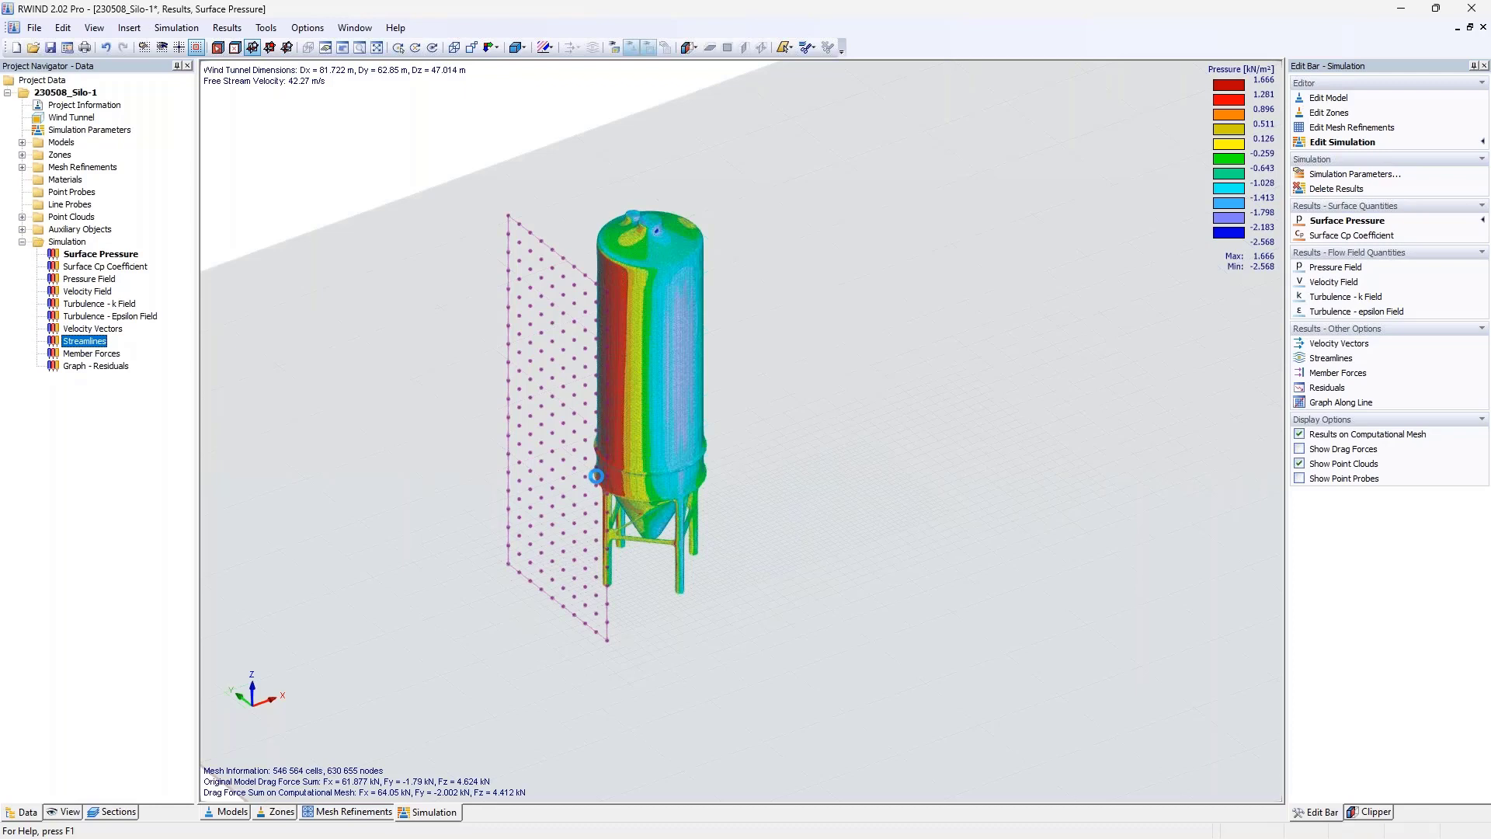
pyautogui.click(1357, 812)
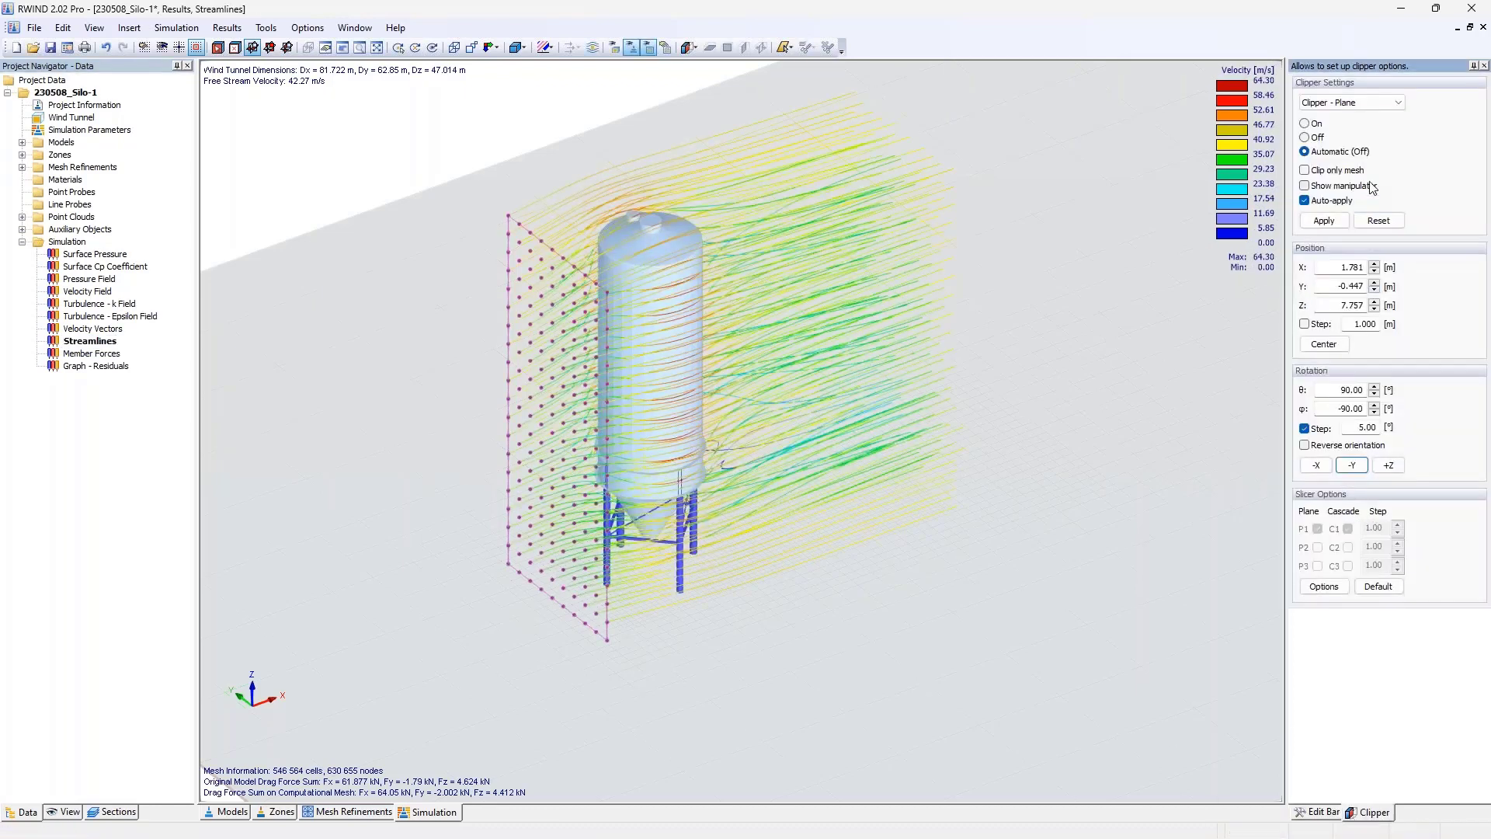
pyautogui.click(1319, 811)
pyautogui.click(1421, 435)
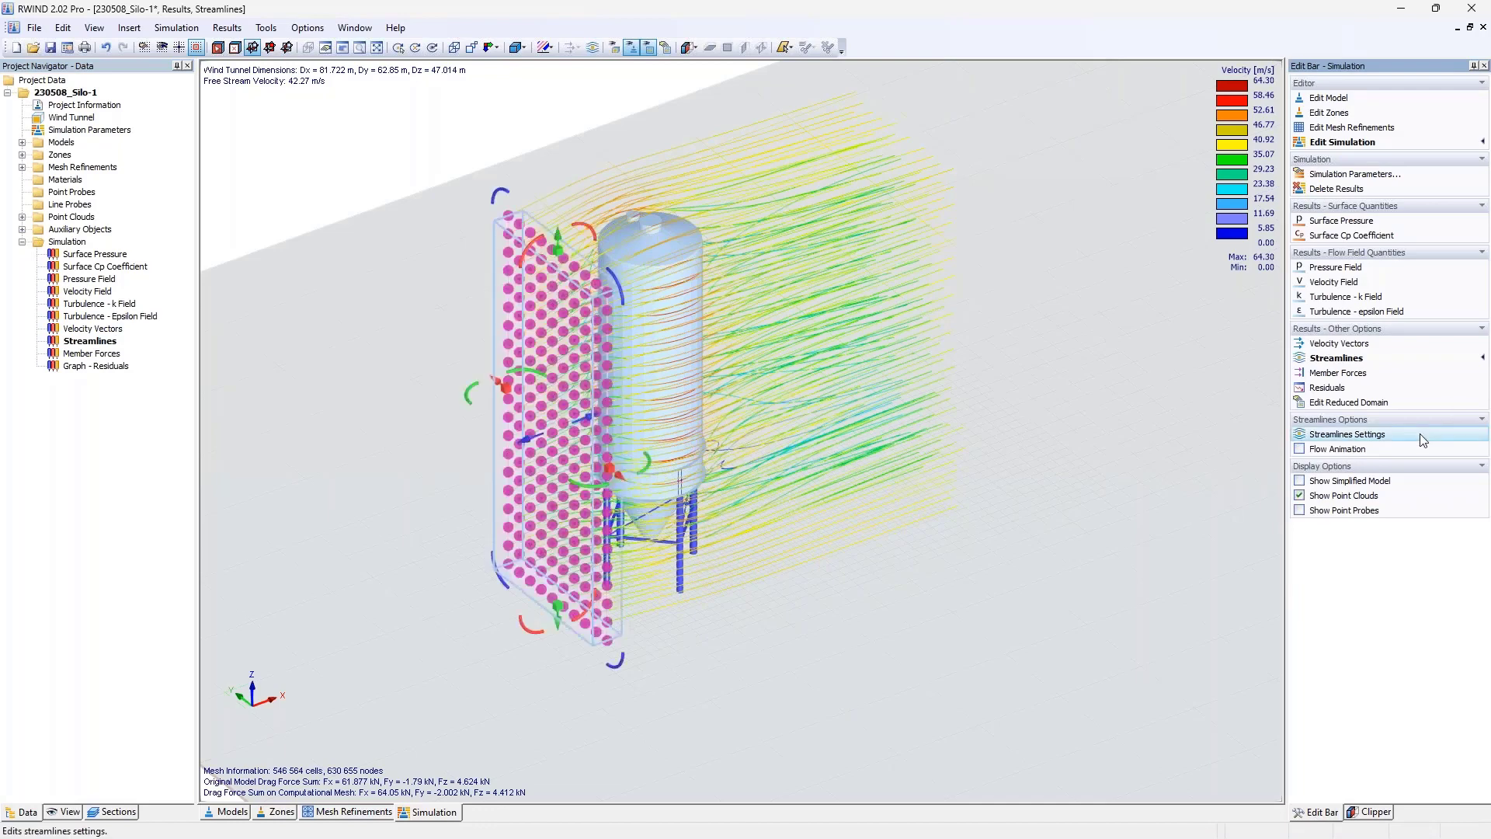
pyautogui.click(1397, 118)
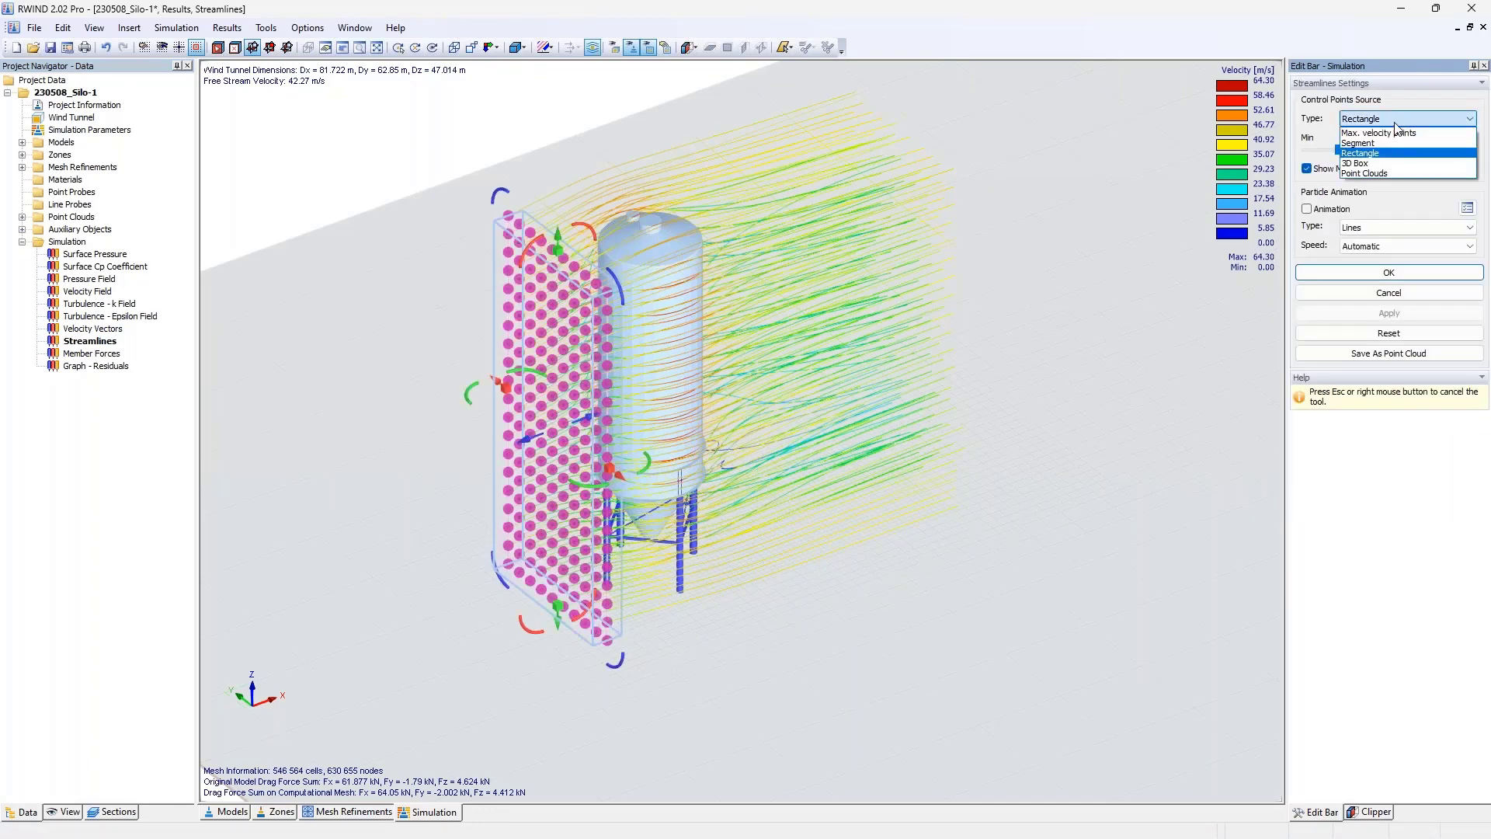
pyautogui.click(1387, 172)
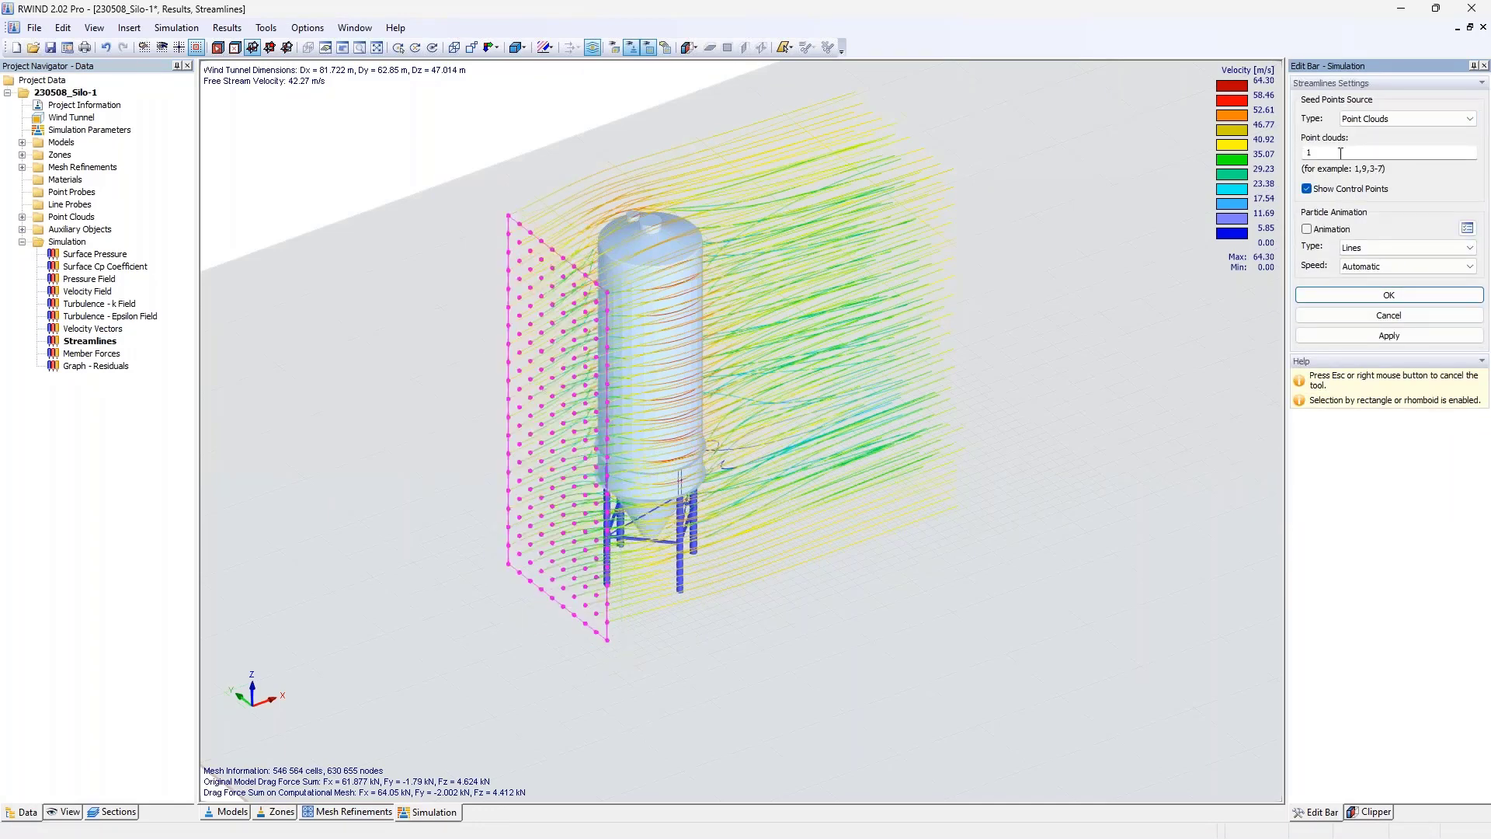
# - Run the particle animation of the streamlines around the silo
pyautogui.keyDown('ctrl'); pyautogui.moveTo(822, 287); pyautogui.dragTo(812, 419, button='middle'); pyautogui.keyUp('ctrl')
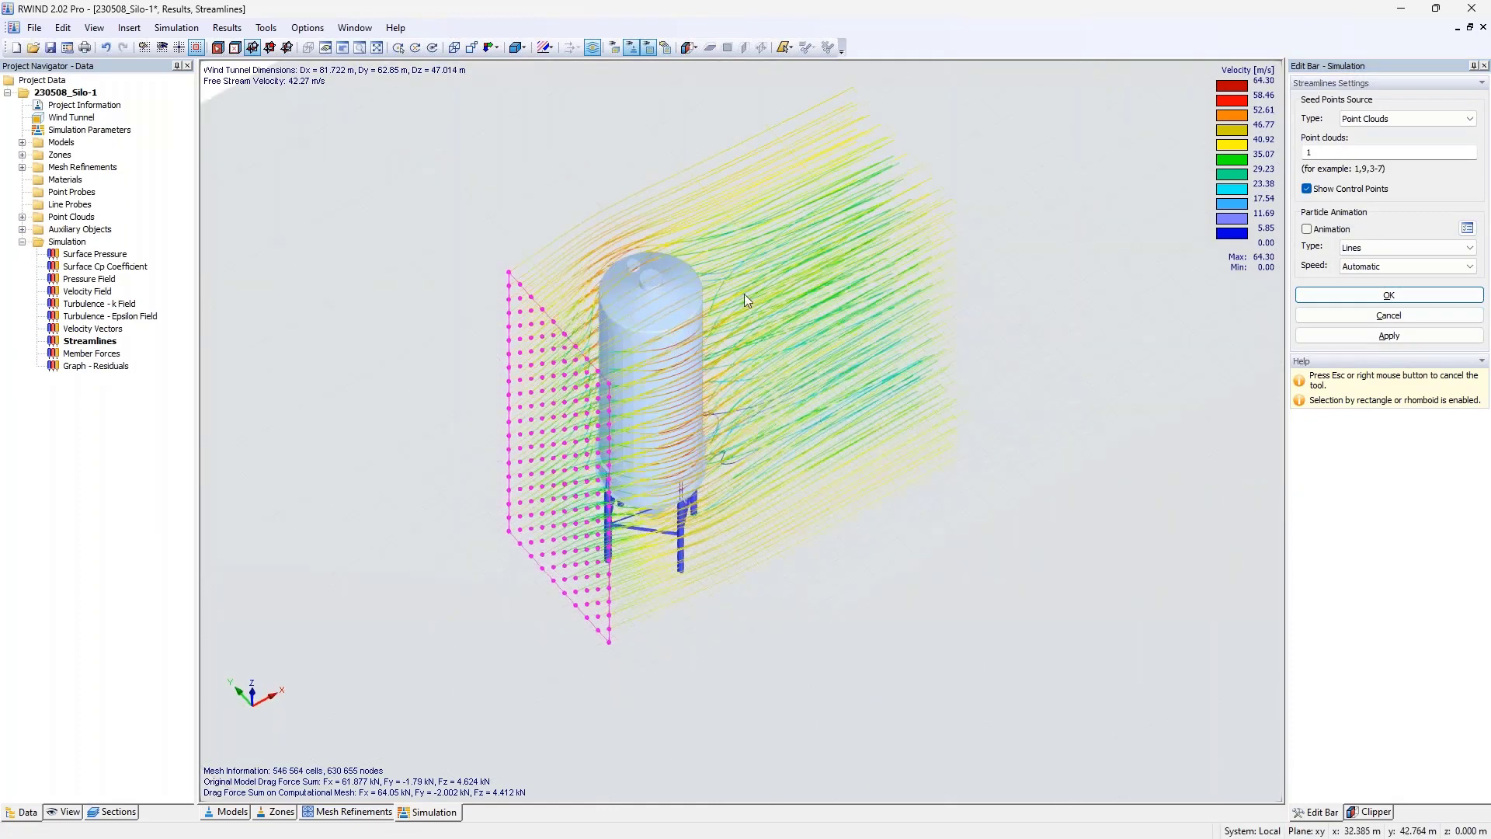
pyautogui.keyDown('ctrl'); pyautogui.moveTo(798, 299); pyautogui.dragTo(777, 245, button='middle'); pyautogui.keyUp('ctrl')
pyautogui.click(1308, 231)
pyautogui.click(1307, 229)
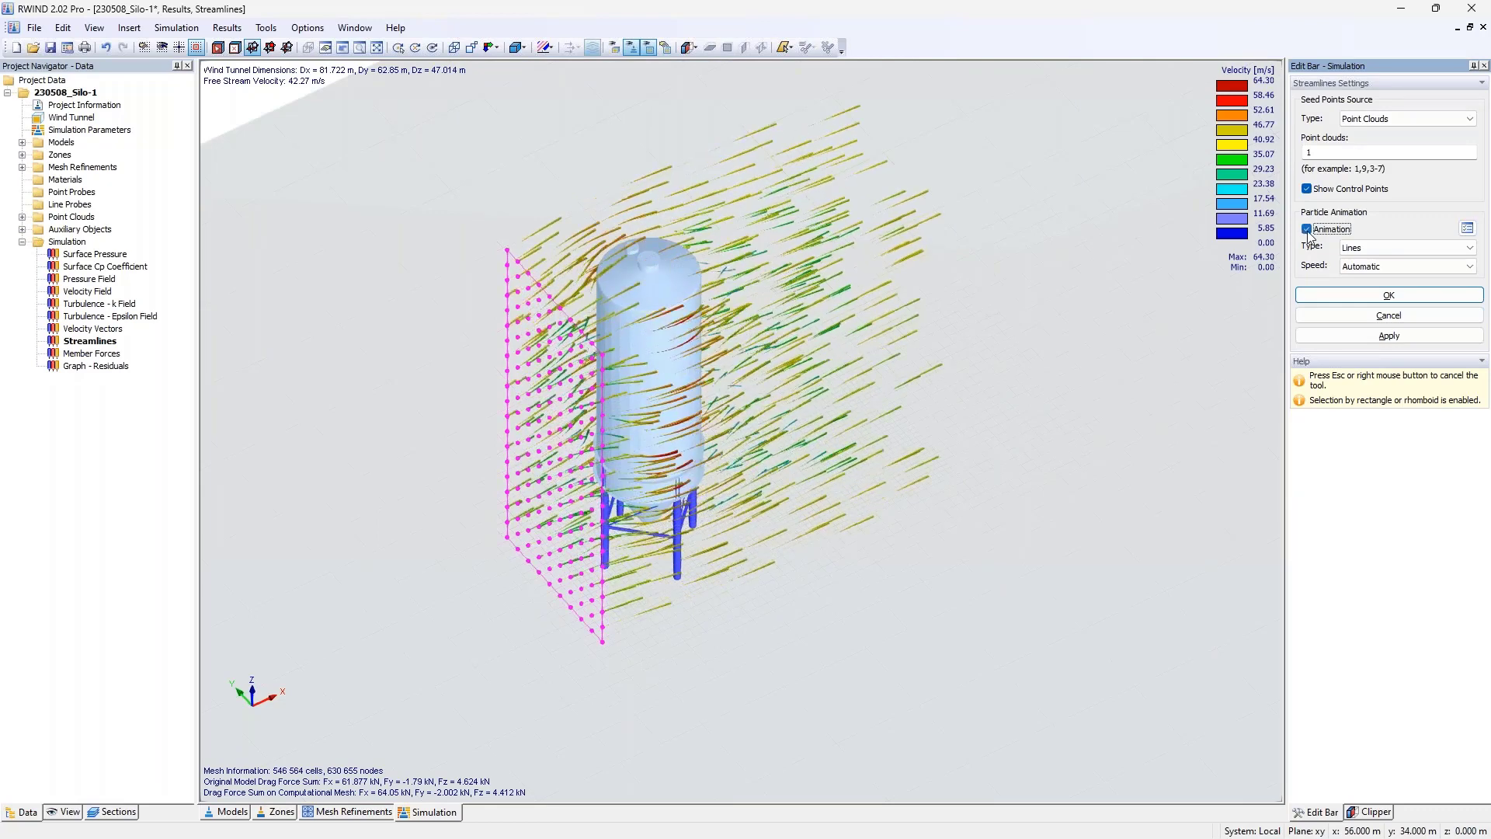
# - Try the Real speed for the particle animation, return it to Automatic, and switch the animation off
pyautogui.click(1382, 267)
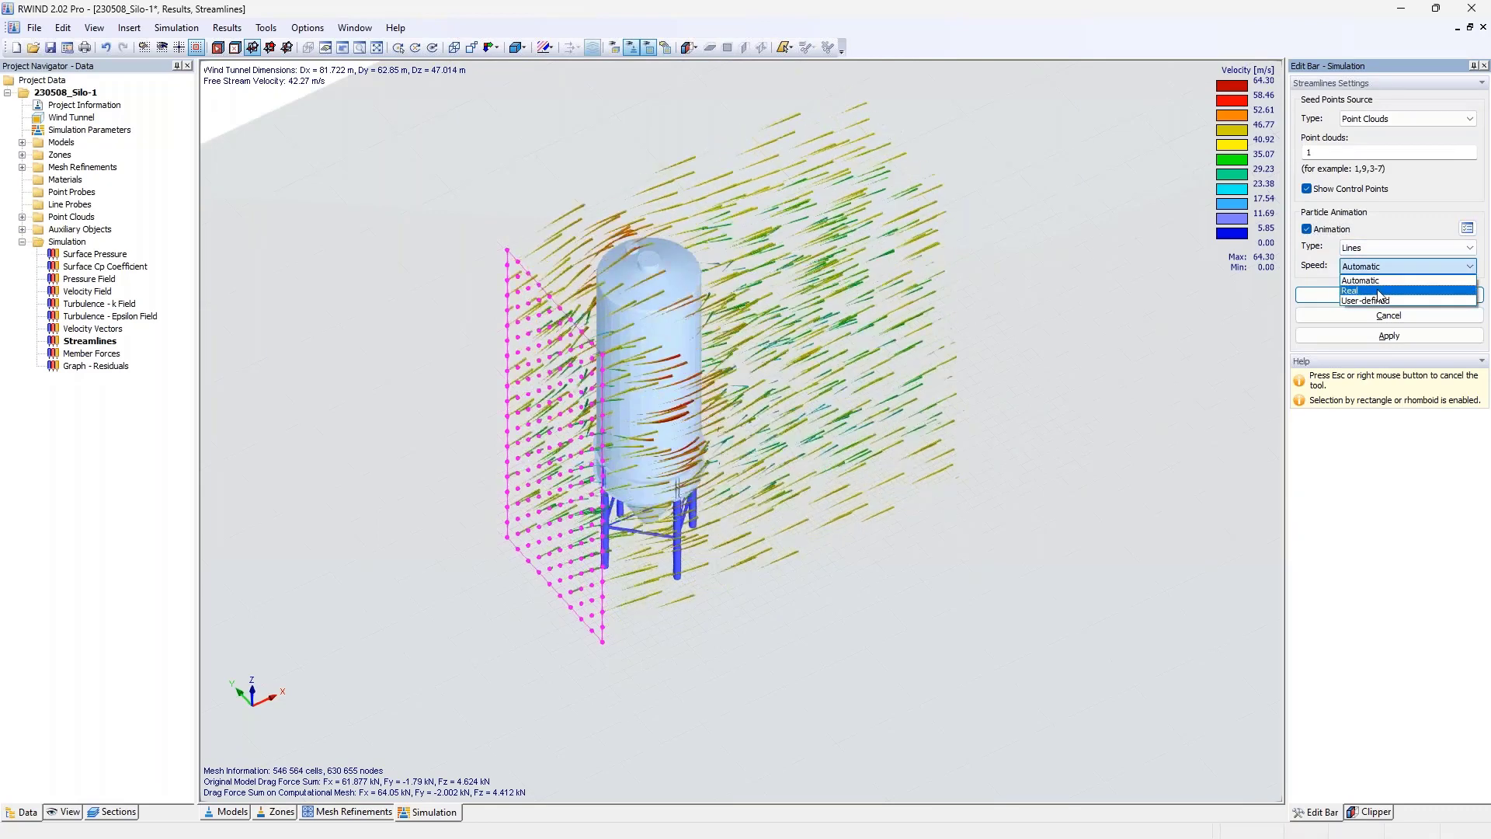
pyautogui.click(1380, 291)
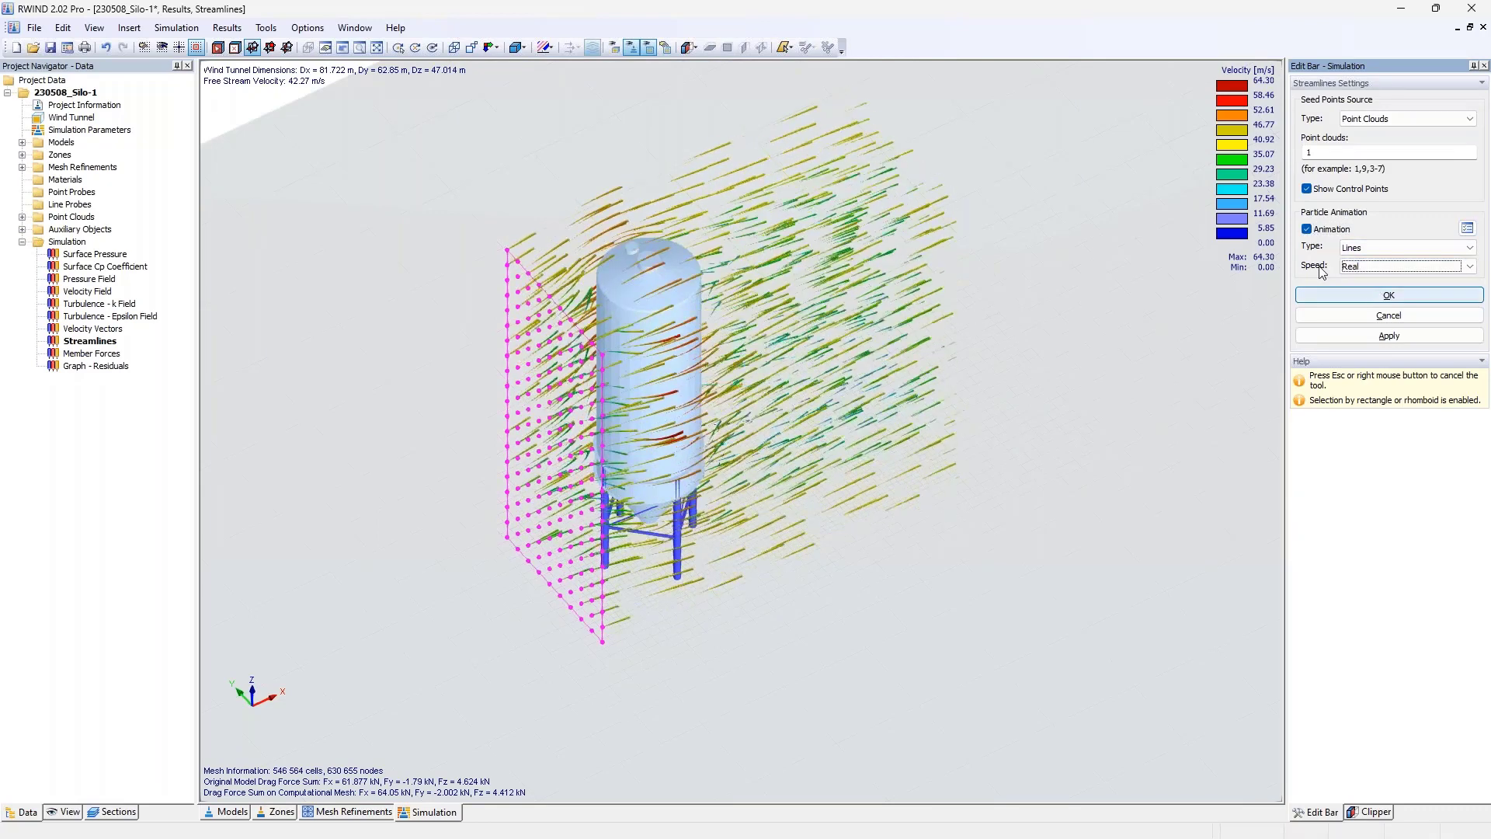
pyautogui.click(1360, 266)
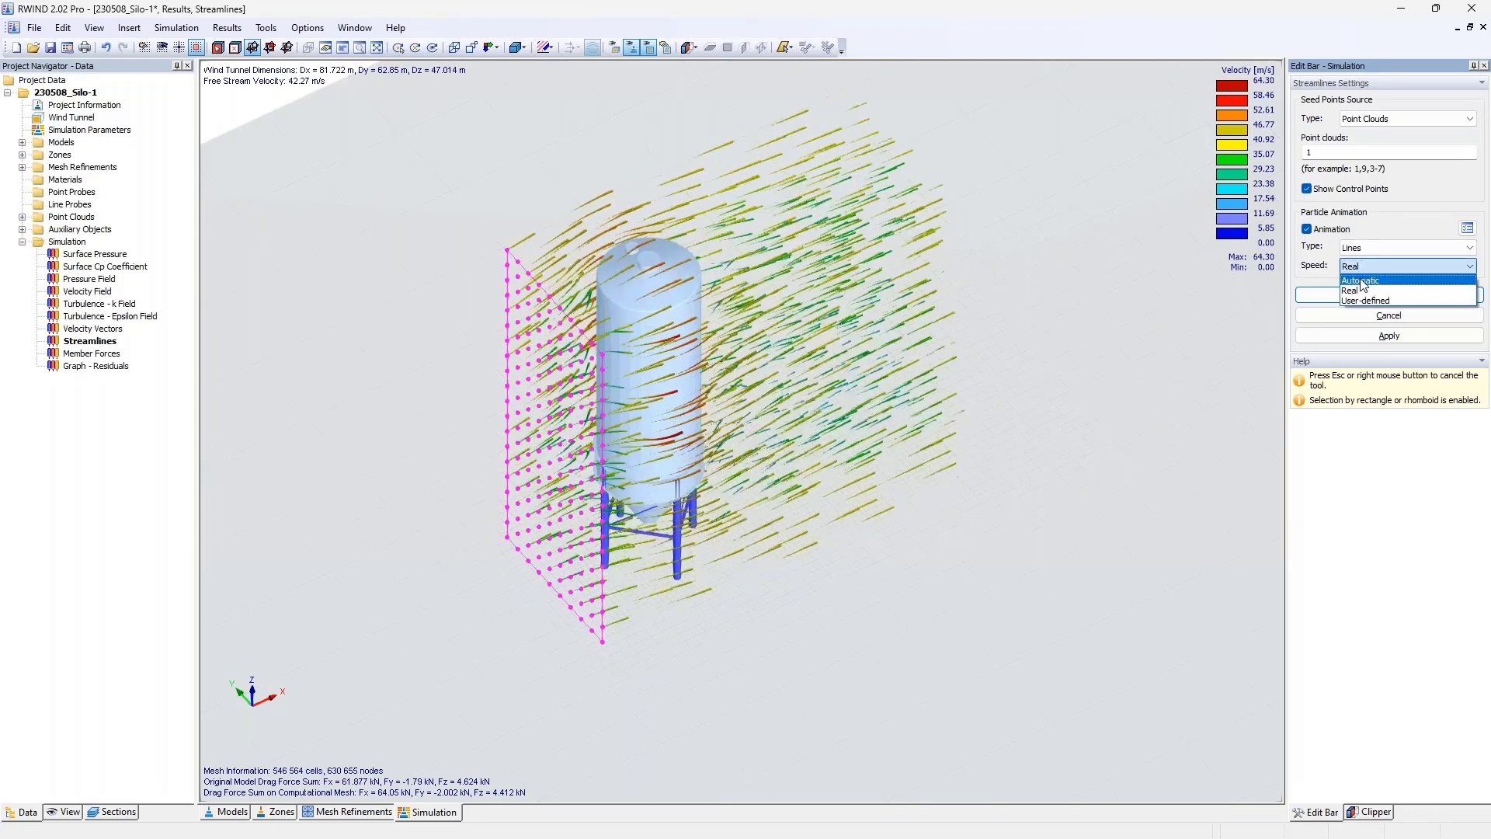
pyautogui.click(1361, 281)
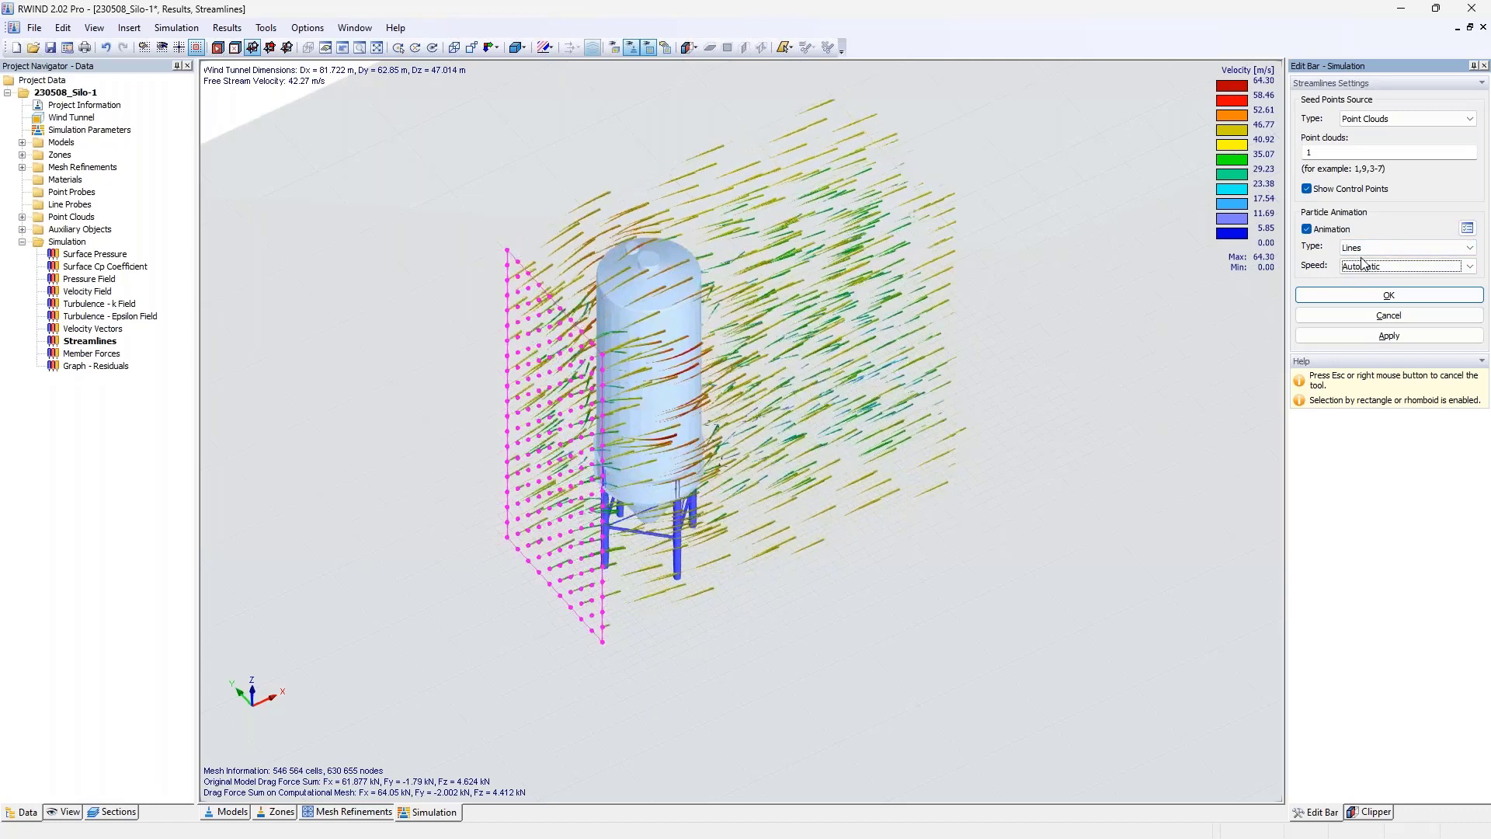
pyautogui.click(1307, 229)
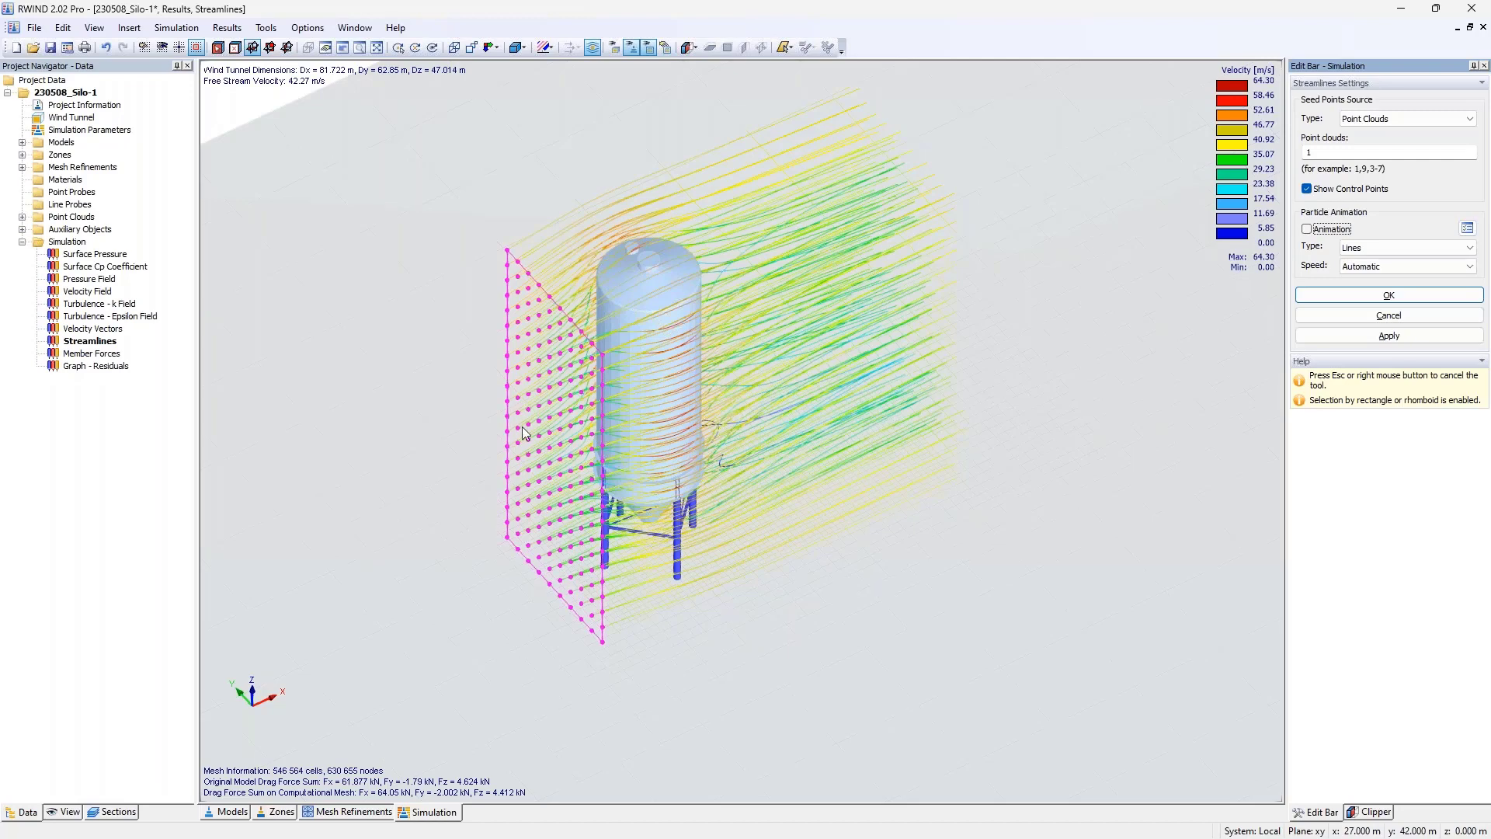
# - Examine the streamlines around the silo from the side and from above, including the wake behind it
pyautogui.keyDown('ctrl'); pyautogui.moveTo(607, 357); pyautogui.dragTo(600, 421, button='middle'); pyautogui.keyUp('ctrl')
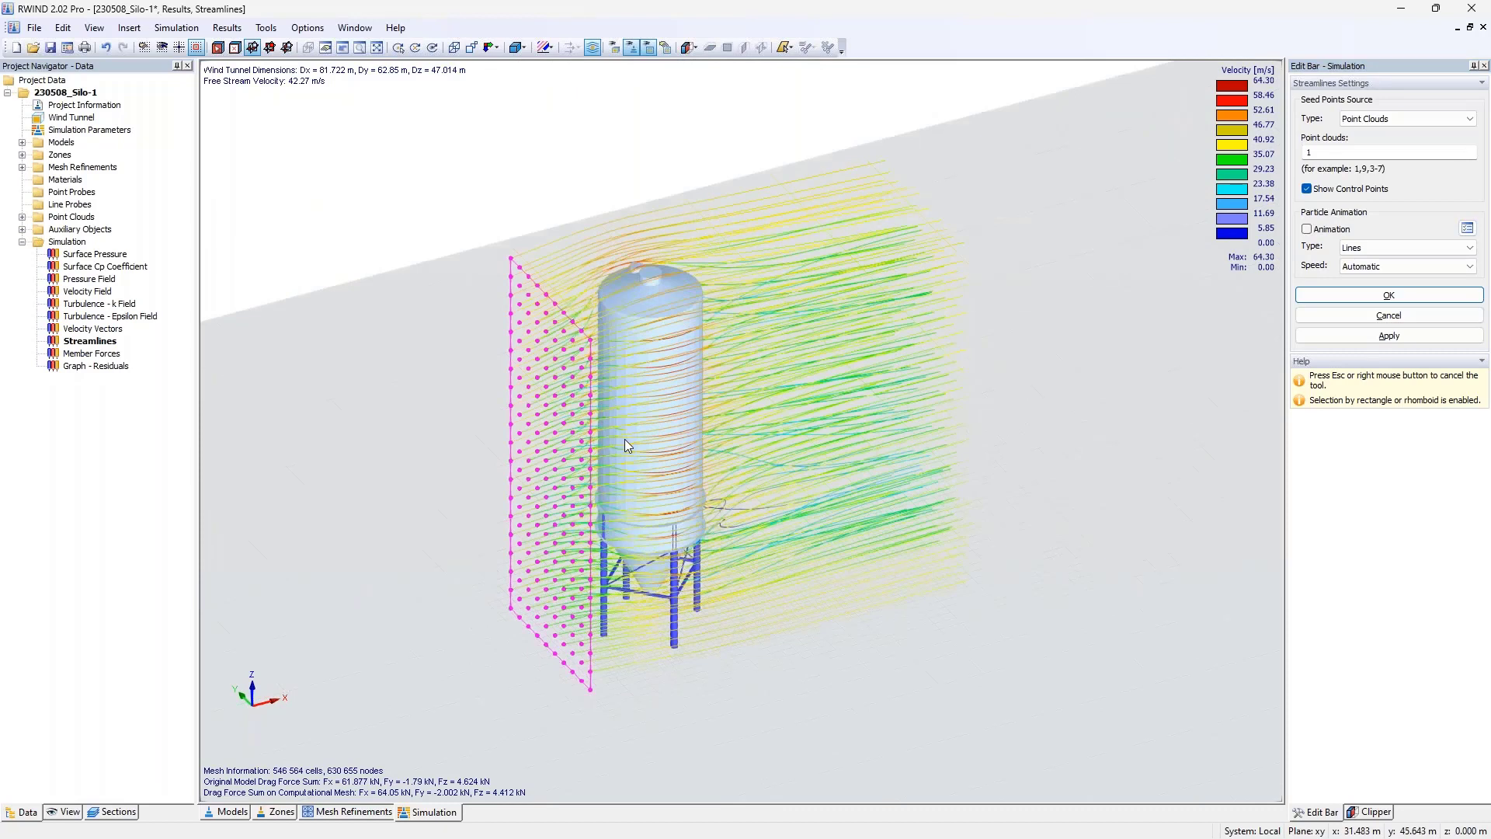
pyautogui.keyDown('ctrl'); pyautogui.moveTo(504, 470); pyautogui.dragTo(654, 473, button='middle'); pyautogui.keyUp('ctrl')
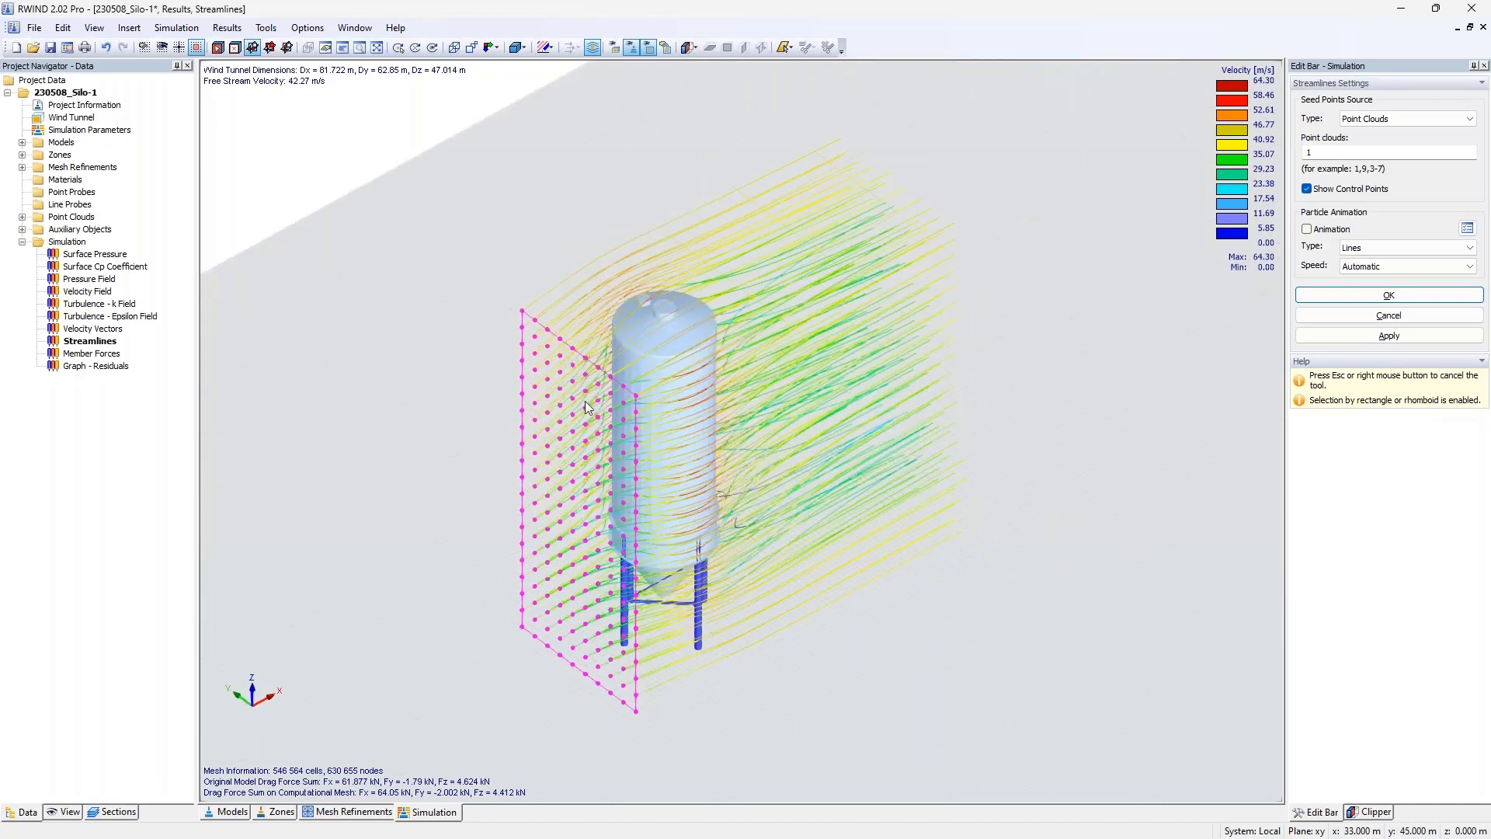
pyautogui.keyDown('ctrl'); pyautogui.moveTo(675, 346); pyautogui.dragTo(673, 515, button='middle'); pyautogui.keyUp('ctrl')
pyautogui.scroll(6, 674, 515)
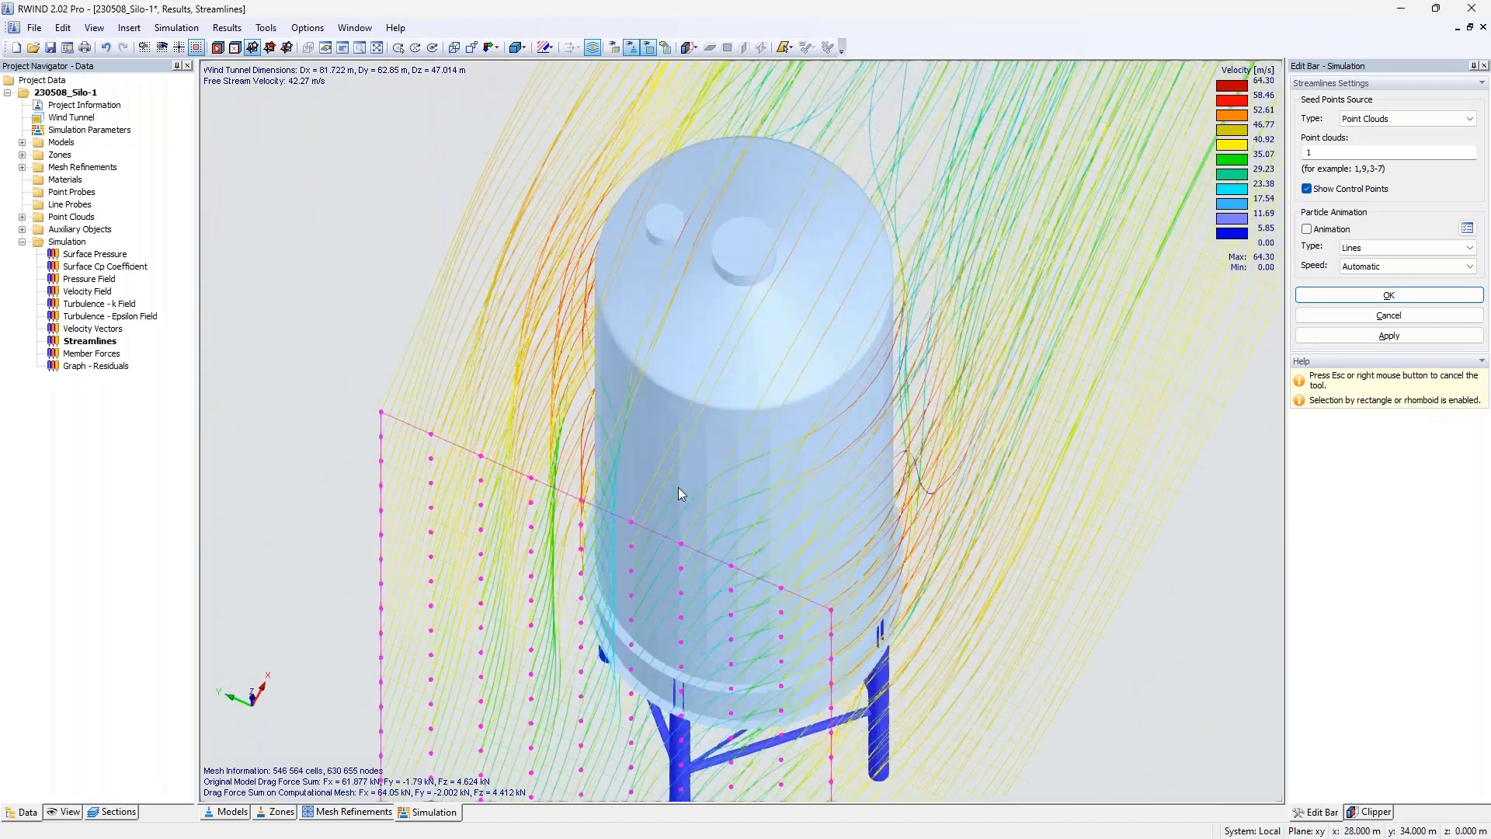
pyautogui.keyDown('ctrl'); pyautogui.moveTo(750, 573); pyautogui.dragTo(710, 608, button='middle'); pyautogui.keyUp('ctrl')
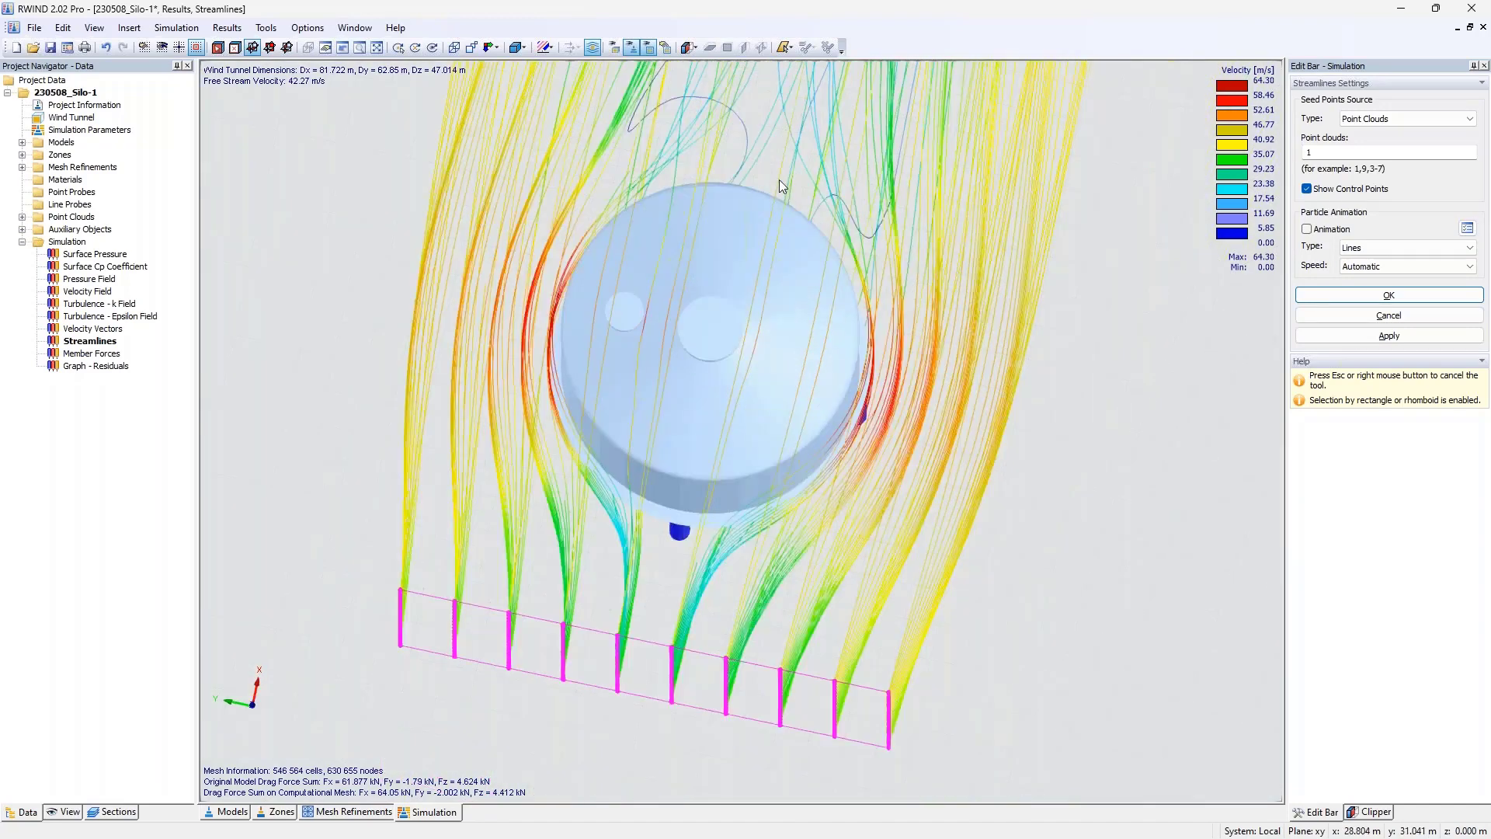
pyautogui.scroll(-1, 779, 182)
pyautogui.scroll(-5, 780, 180)
pyautogui.moveTo(780, 180); pyautogui.dragTo(645, 439, button='middle')
pyautogui.keyDown('ctrl'); pyautogui.moveTo(644, 438); pyautogui.dragTo(413, 396, button='middle'); pyautogui.keyUp('ctrl')
pyautogui.scroll(5, 593, 323)
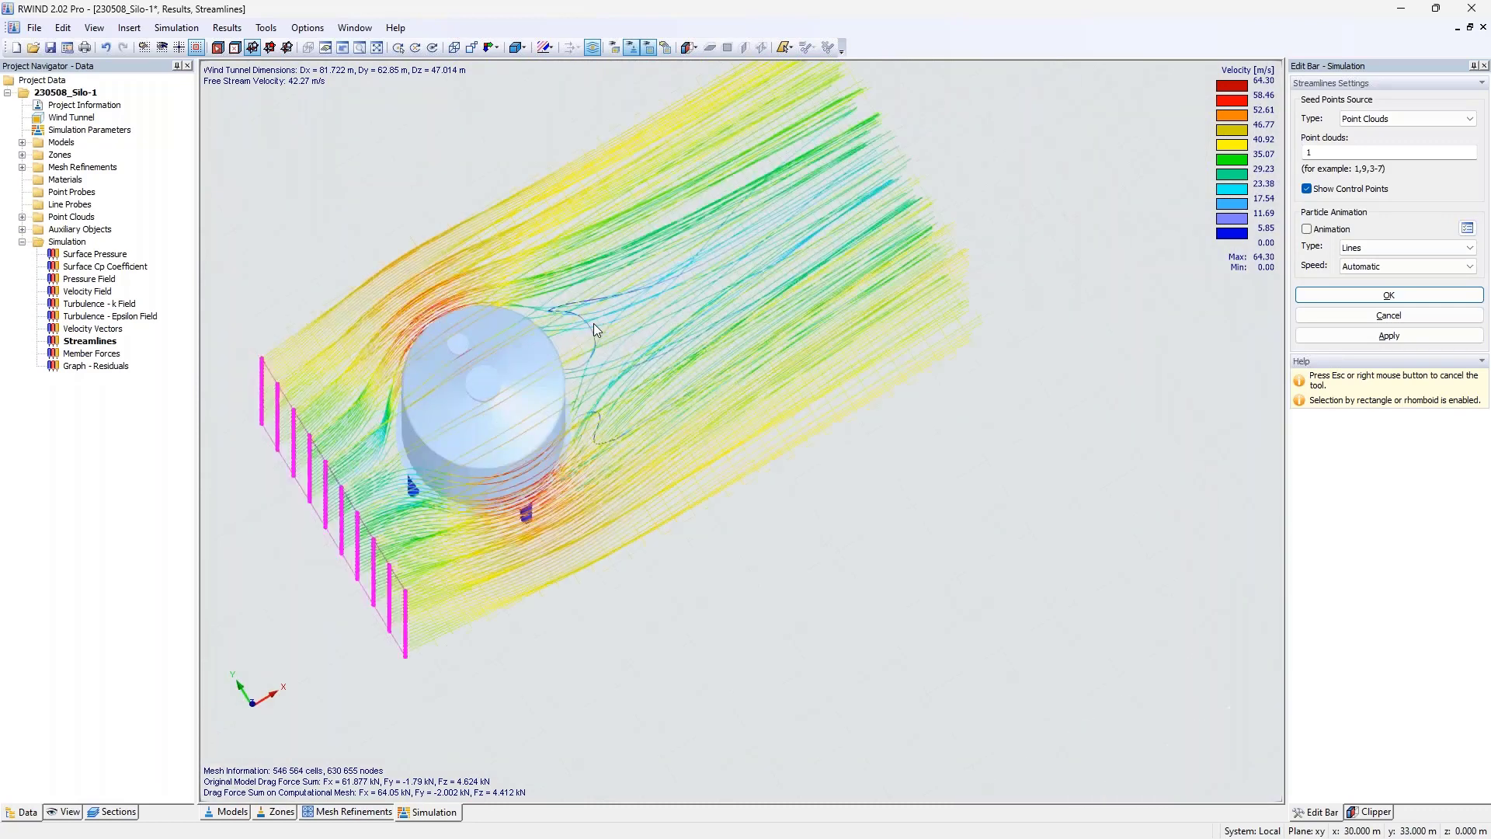
# - Display the Surface Pressure results on the silo, close the streamlines settings, and hide the point clouds
pyautogui.keyDown('ctrl'); pyautogui.moveTo(593, 323); pyautogui.dragTo(696, 465, button='middle'); pyautogui.keyUp('ctrl')
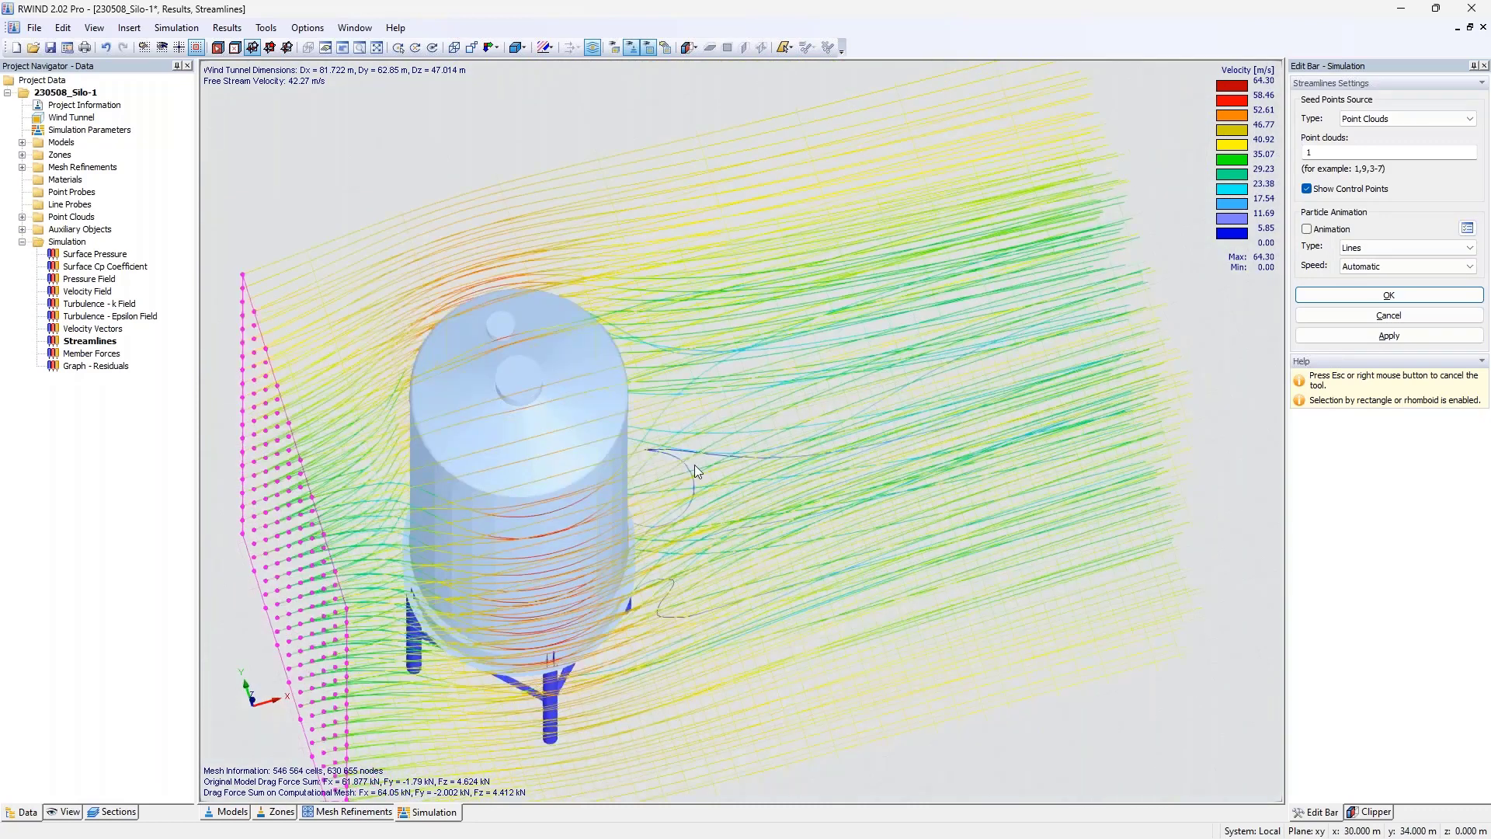
pyautogui.doubleClick(124, 255)
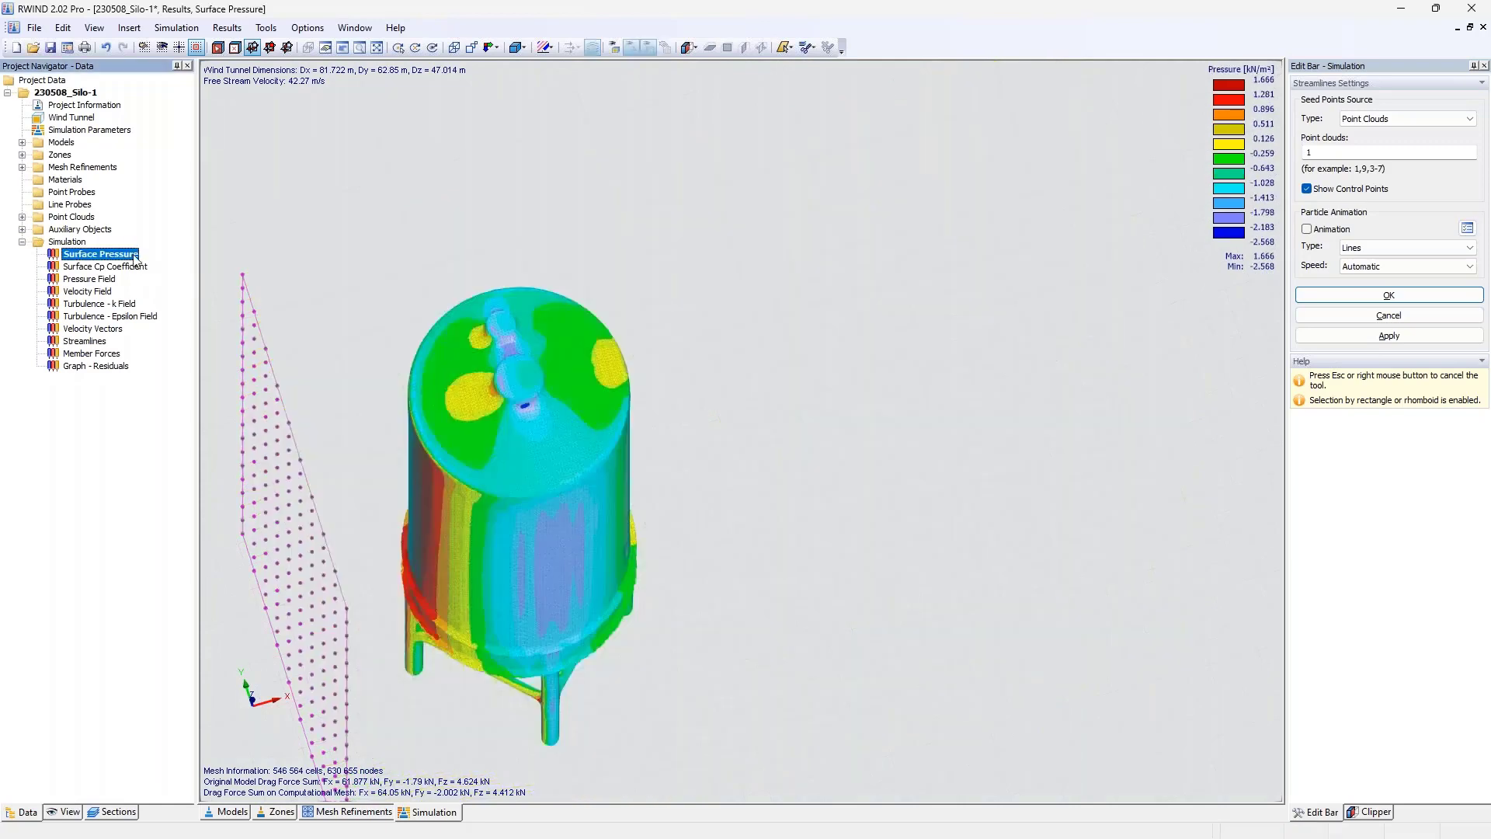
pyautogui.keyDown('ctrl'); pyautogui.moveTo(368, 395); pyautogui.dragTo(596, 223, button='middle'); pyautogui.keyUp('ctrl')
pyautogui.scroll(-4, 613, 233)
pyautogui.moveTo(573, 339); pyautogui.dragTo(567, 390, button='middle')
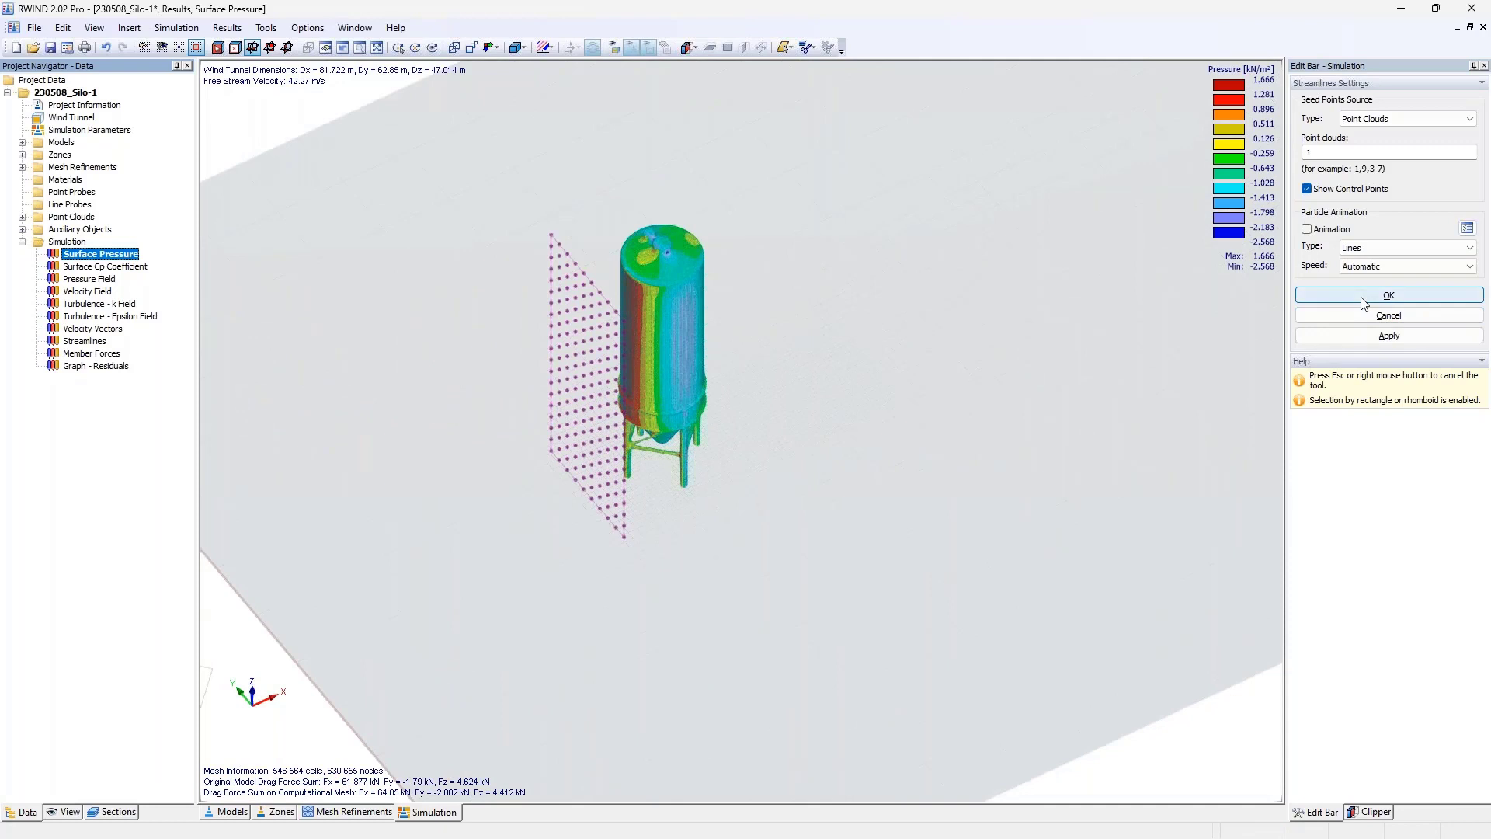
pyautogui.click(1371, 315)
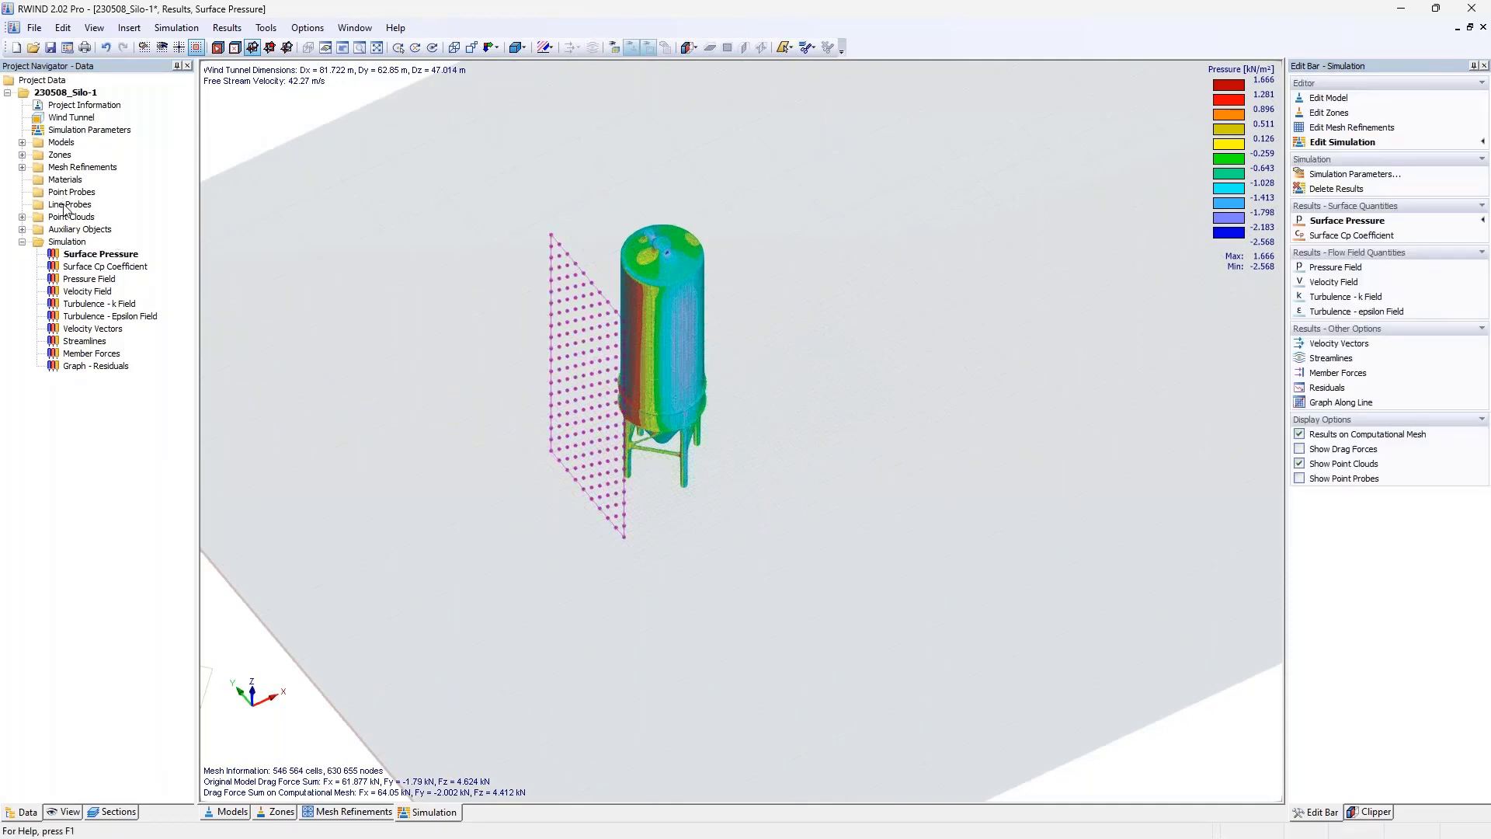
pyautogui.click(1299, 463)
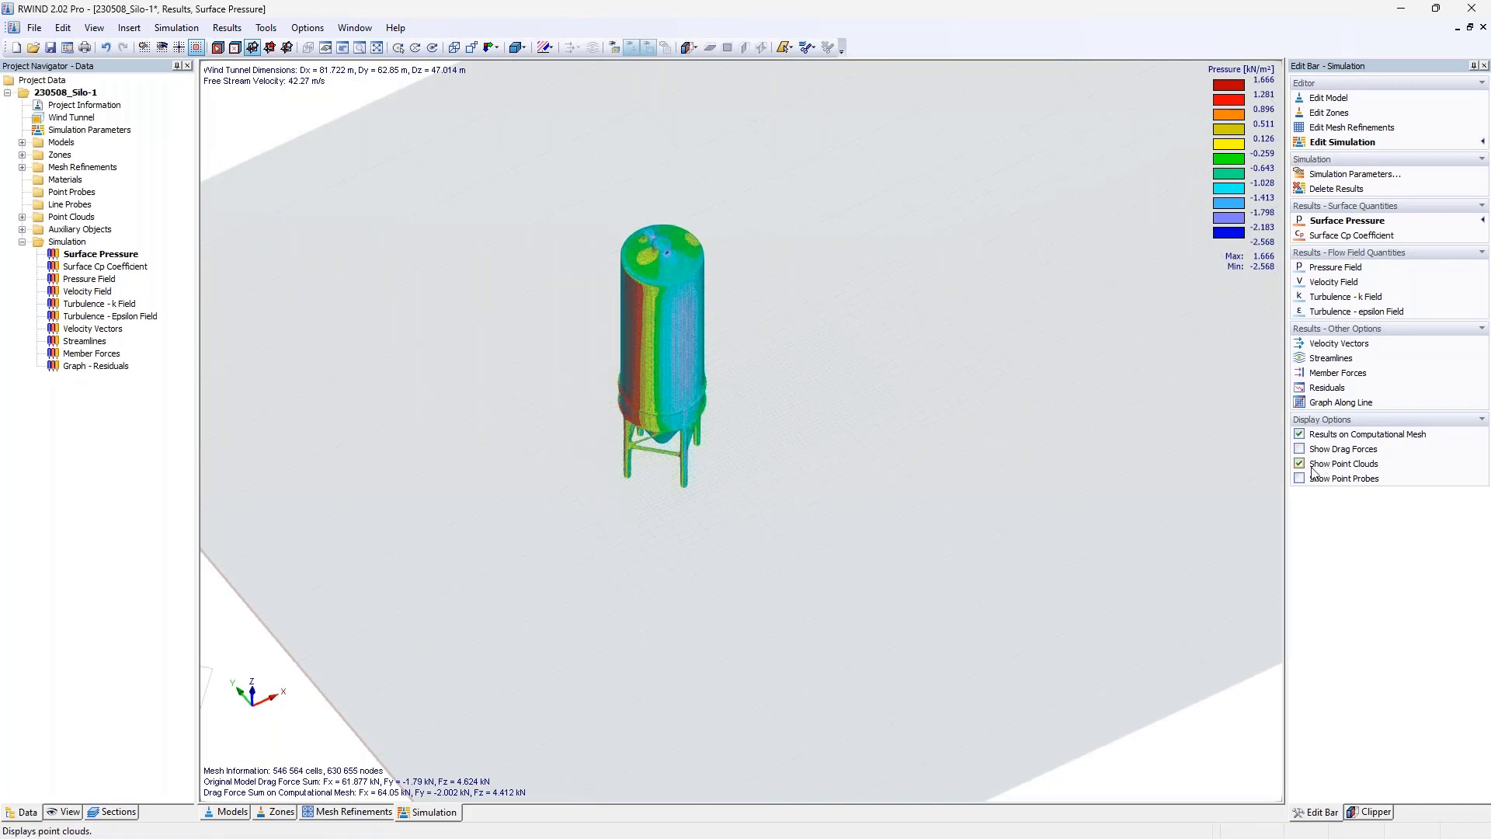
pyautogui.rightClick(75, 204)
pyautogui.click(104, 212)
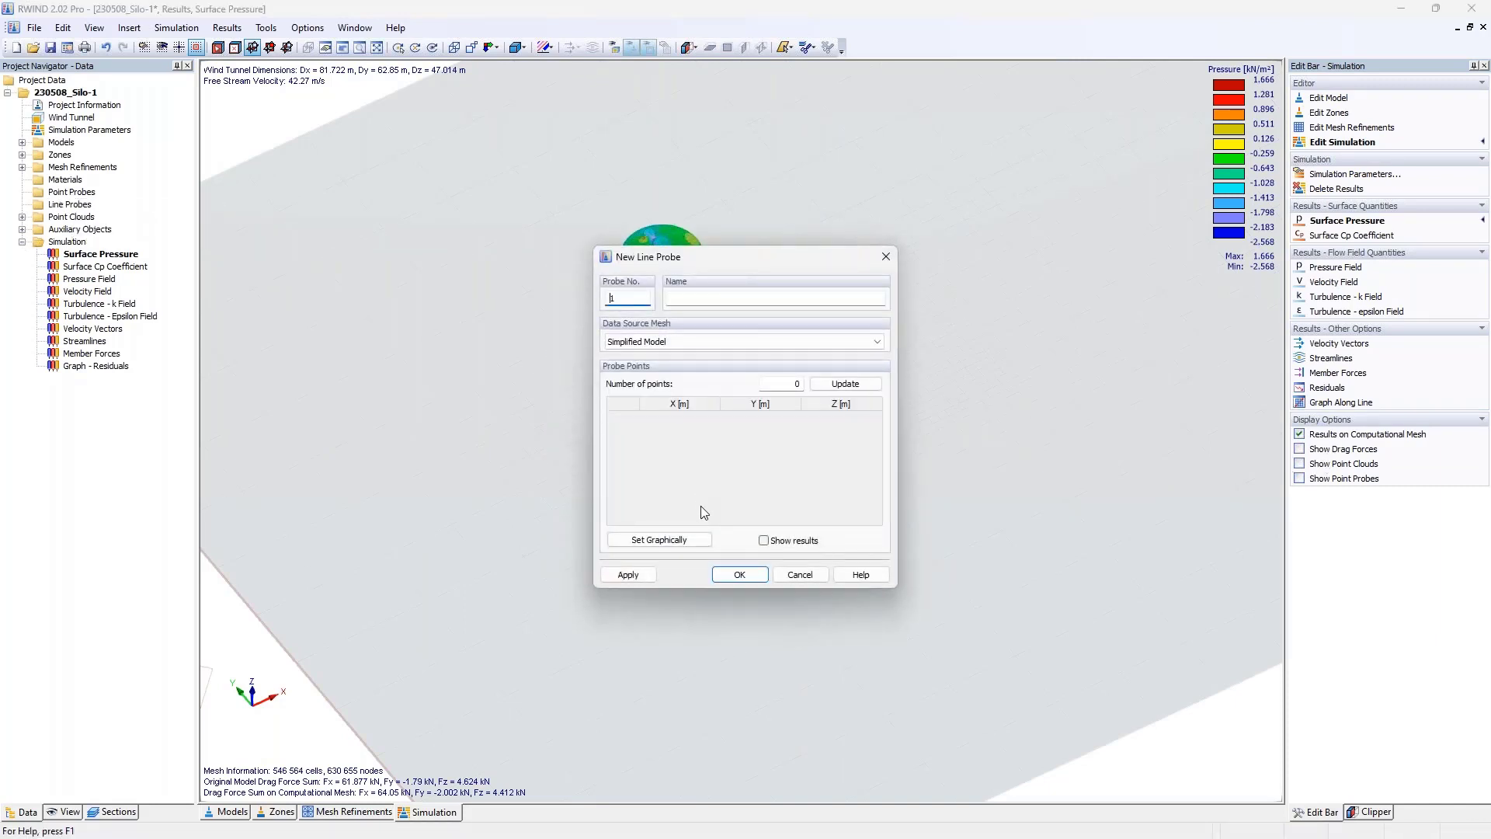
pyautogui.click(695, 538)
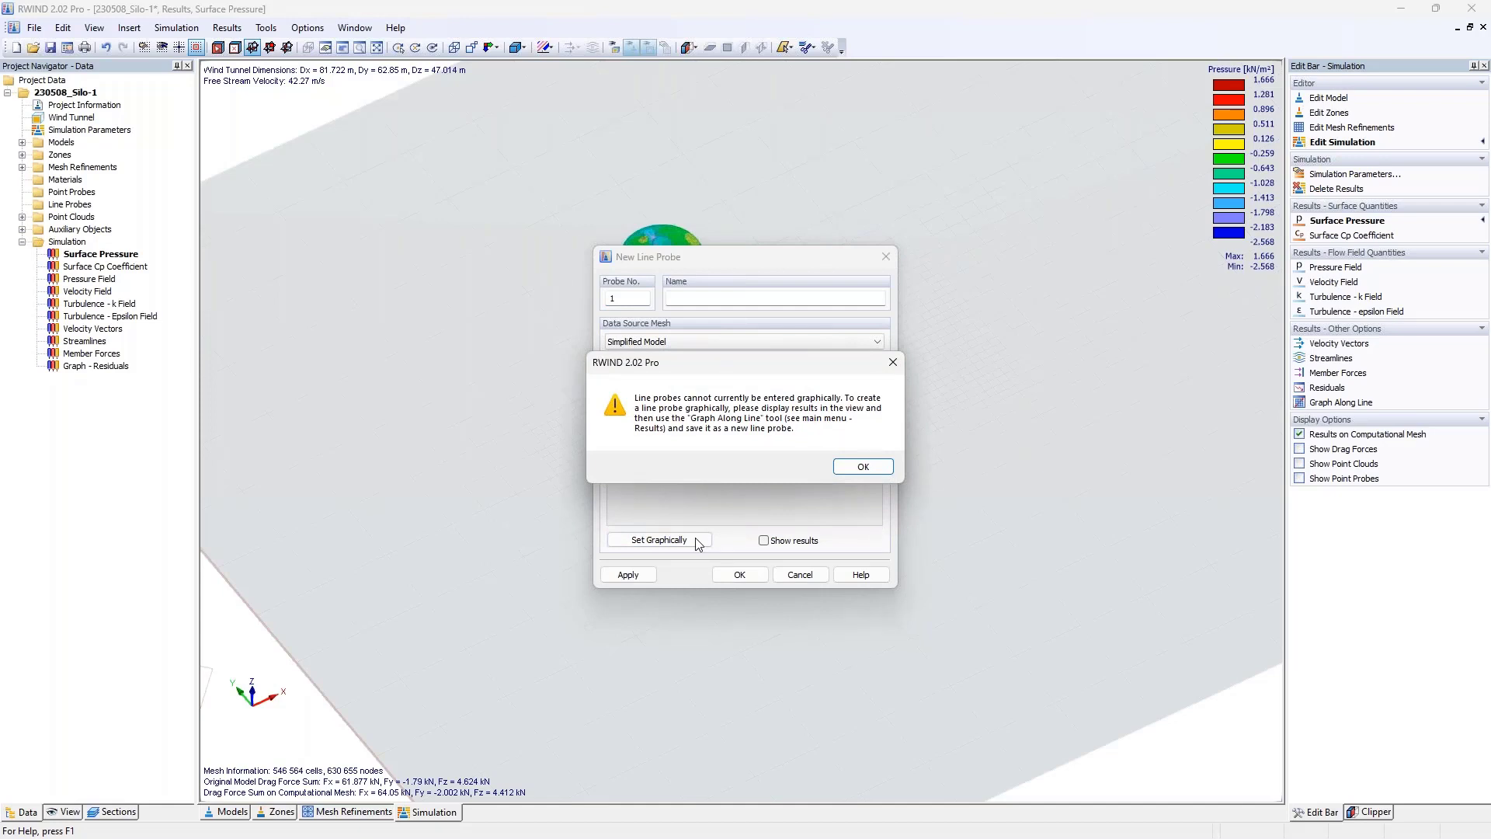
pyautogui.press('Escape')
pyautogui.press('Escape')
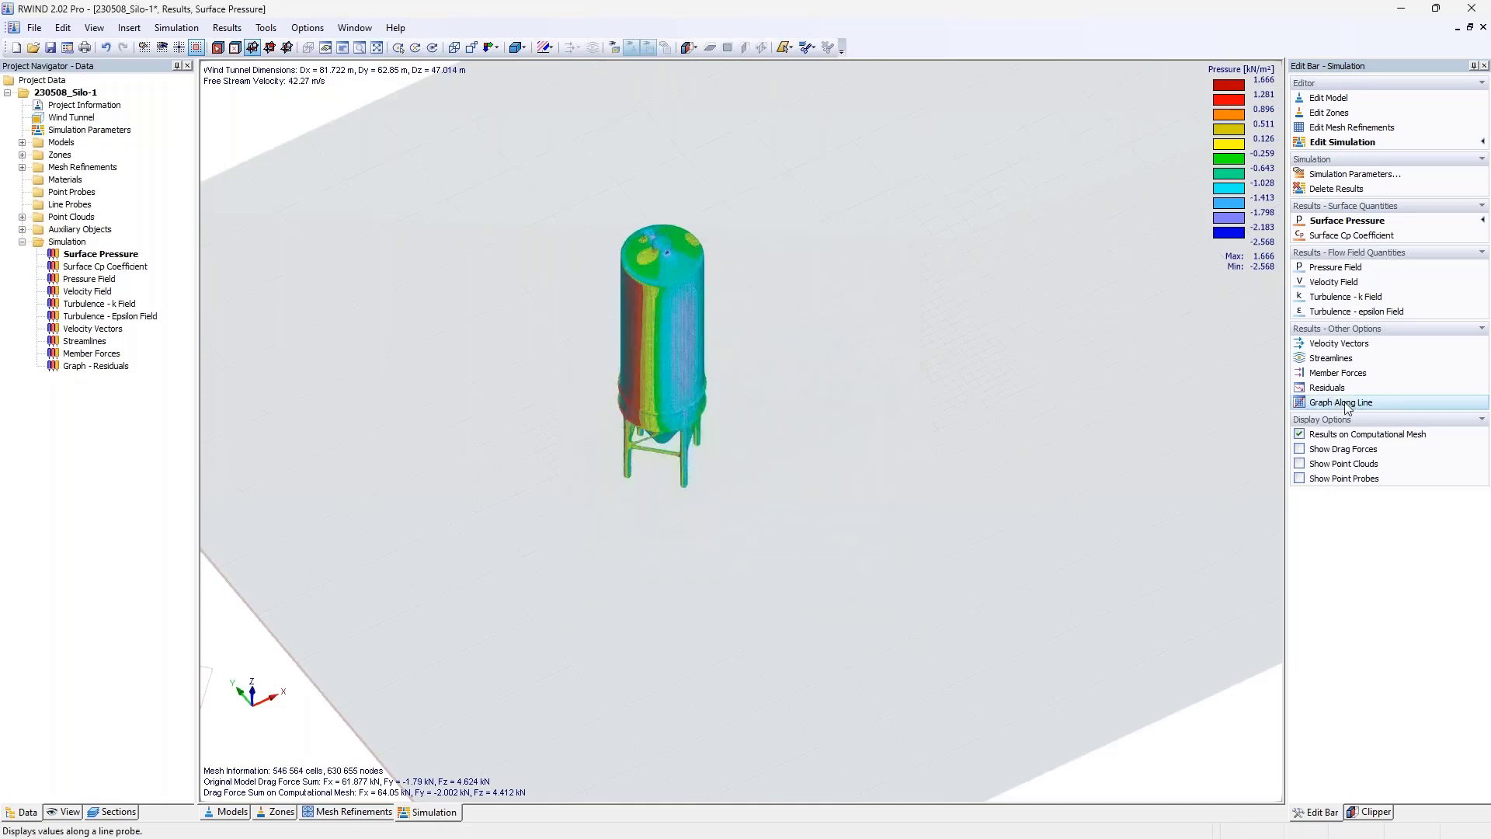
# - Start Graph Along Line with a horizontal cut plane normal to Z, and set the plane's origin Oz to 9 m
pyautogui.click(1347, 402)
pyautogui.moveTo(798, 402)
pyautogui.keyDown('ctrl'); pyautogui.mouseDown(button='middle')
pyautogui.moveTo(813, 668)
pyautogui.moveTo(811, 382)
pyautogui.mouseUp(button='middle'); pyautogui.keyUp('ctrl')
pyautogui.scroll(3, 799, 376)
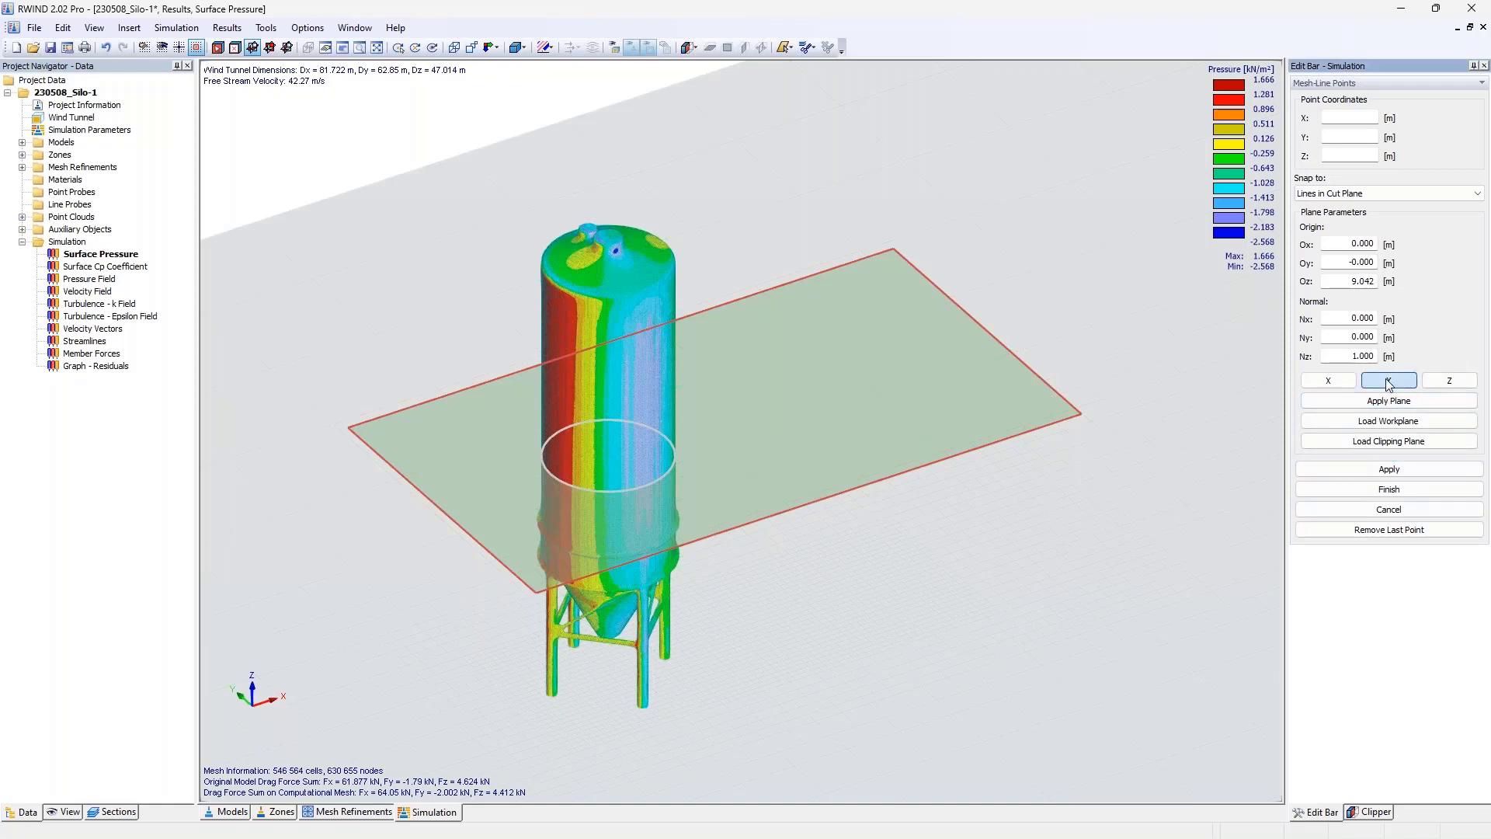
pyautogui.click(1330, 382)
pyautogui.click(1389, 381)
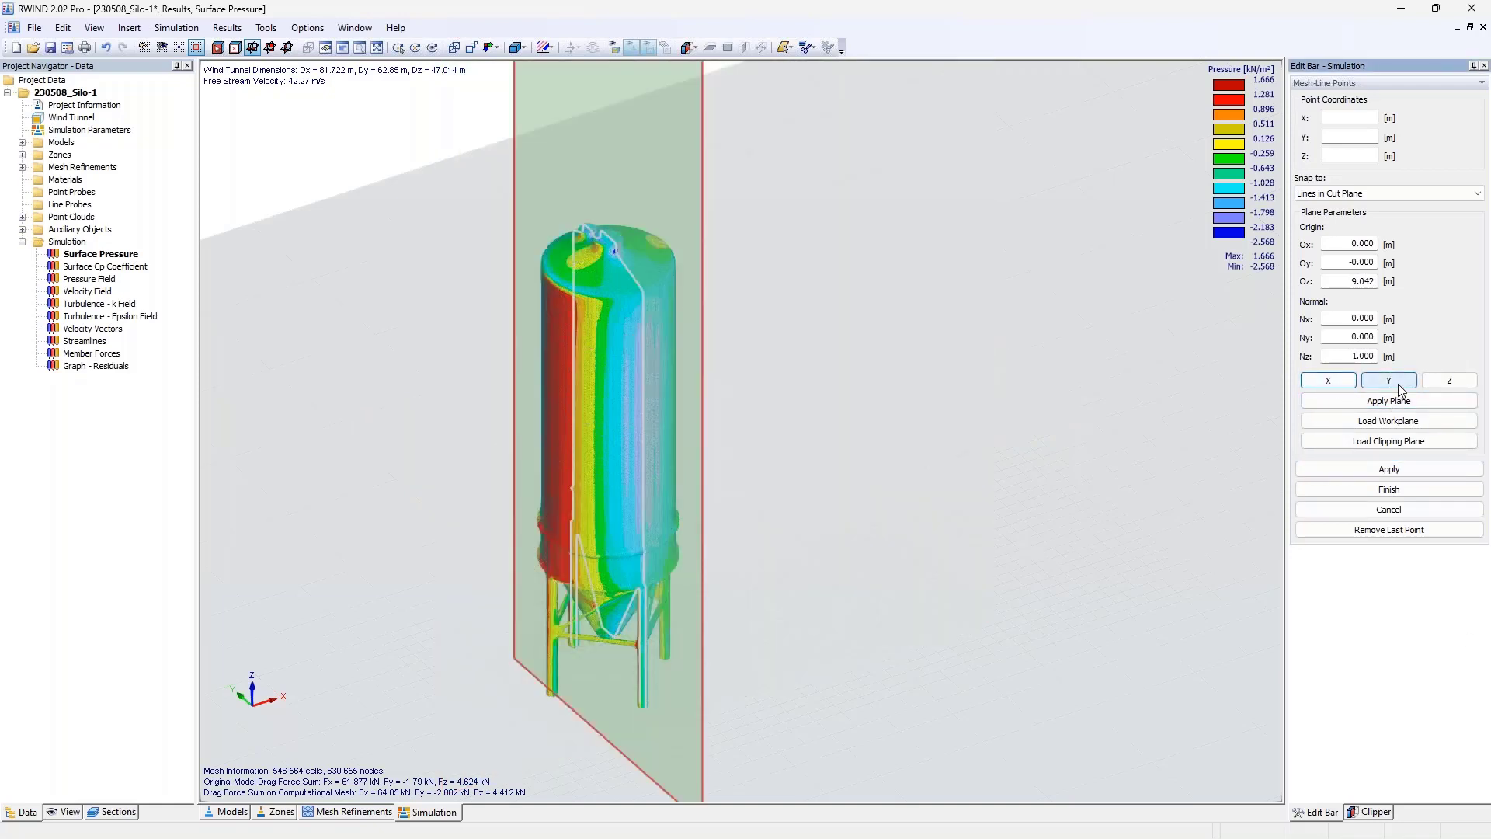
pyautogui.click(1449, 382)
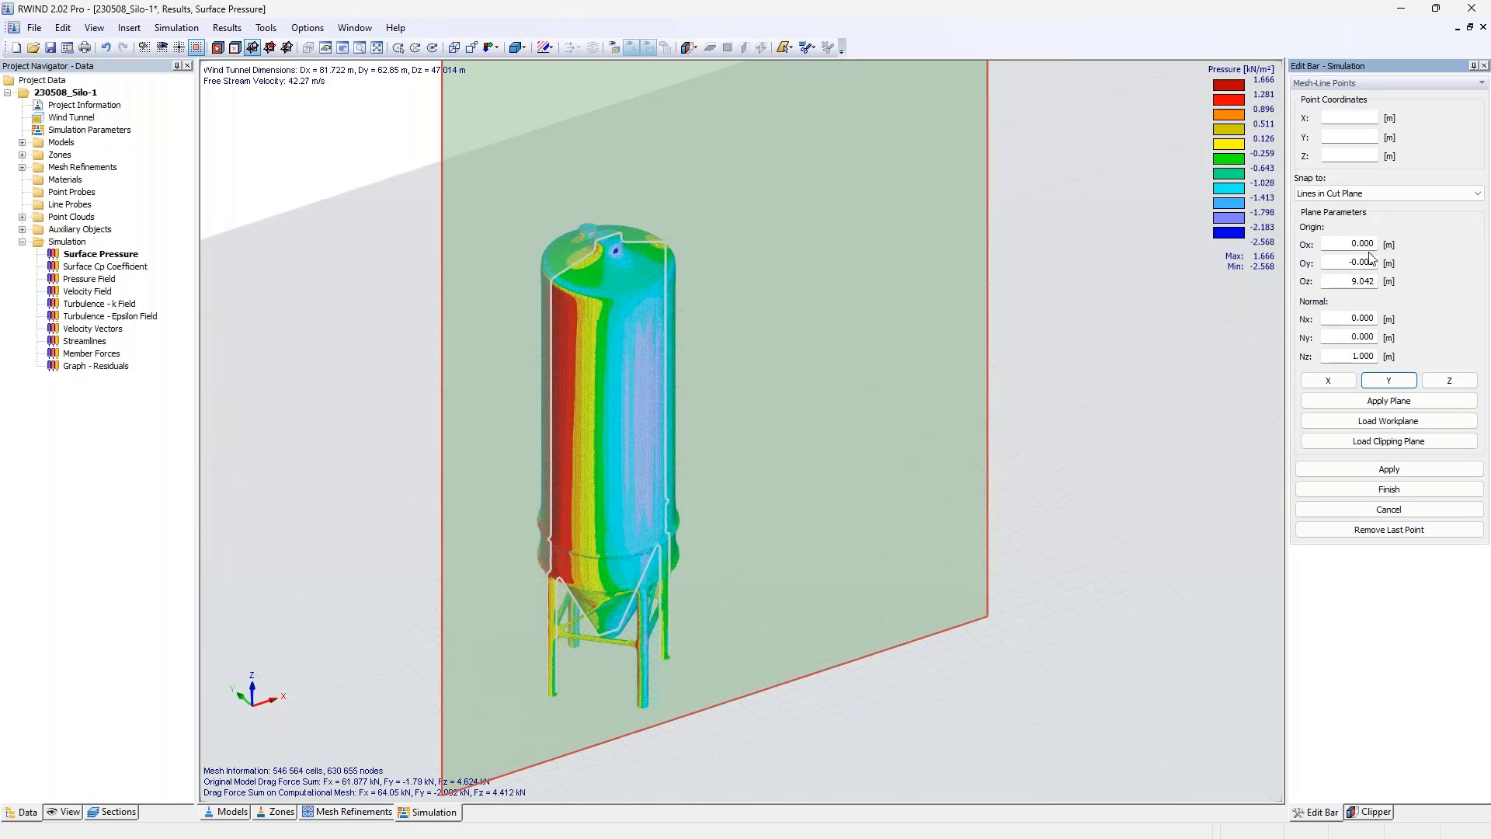
pyautogui.click(1451, 380)
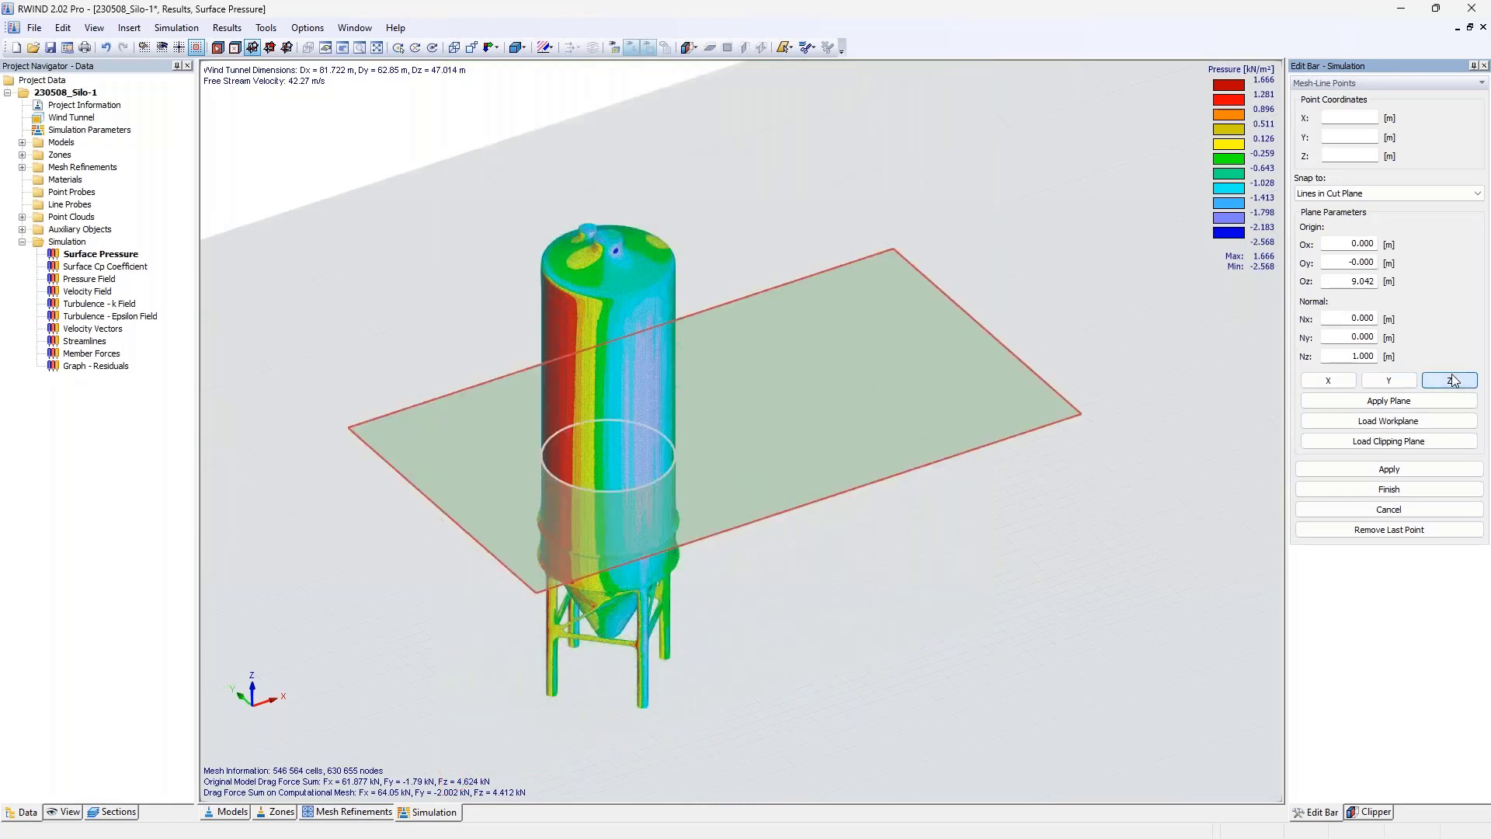
pyautogui.click(1374, 283)
pyautogui.write('9')
pyautogui.press('Return')
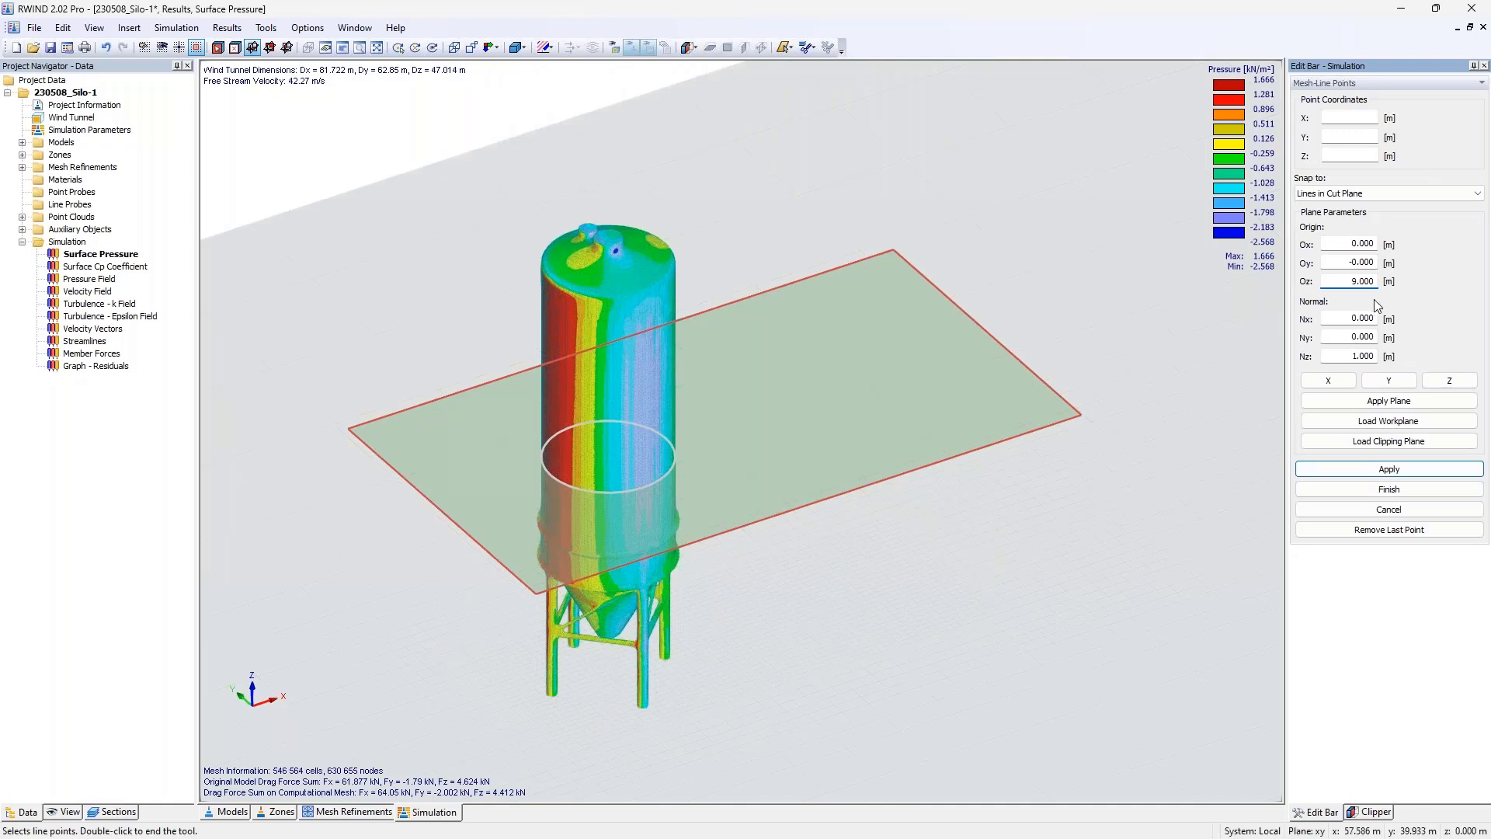
# - Pick line points in the cut plane all around the silo's circumference and finish the closed curve to plot its surface pressure
pyautogui.keyDown('ctrl'); pyautogui.moveTo(752, 400); pyautogui.dragTo(812, 396, button='middle'); pyautogui.keyUp('ctrl')
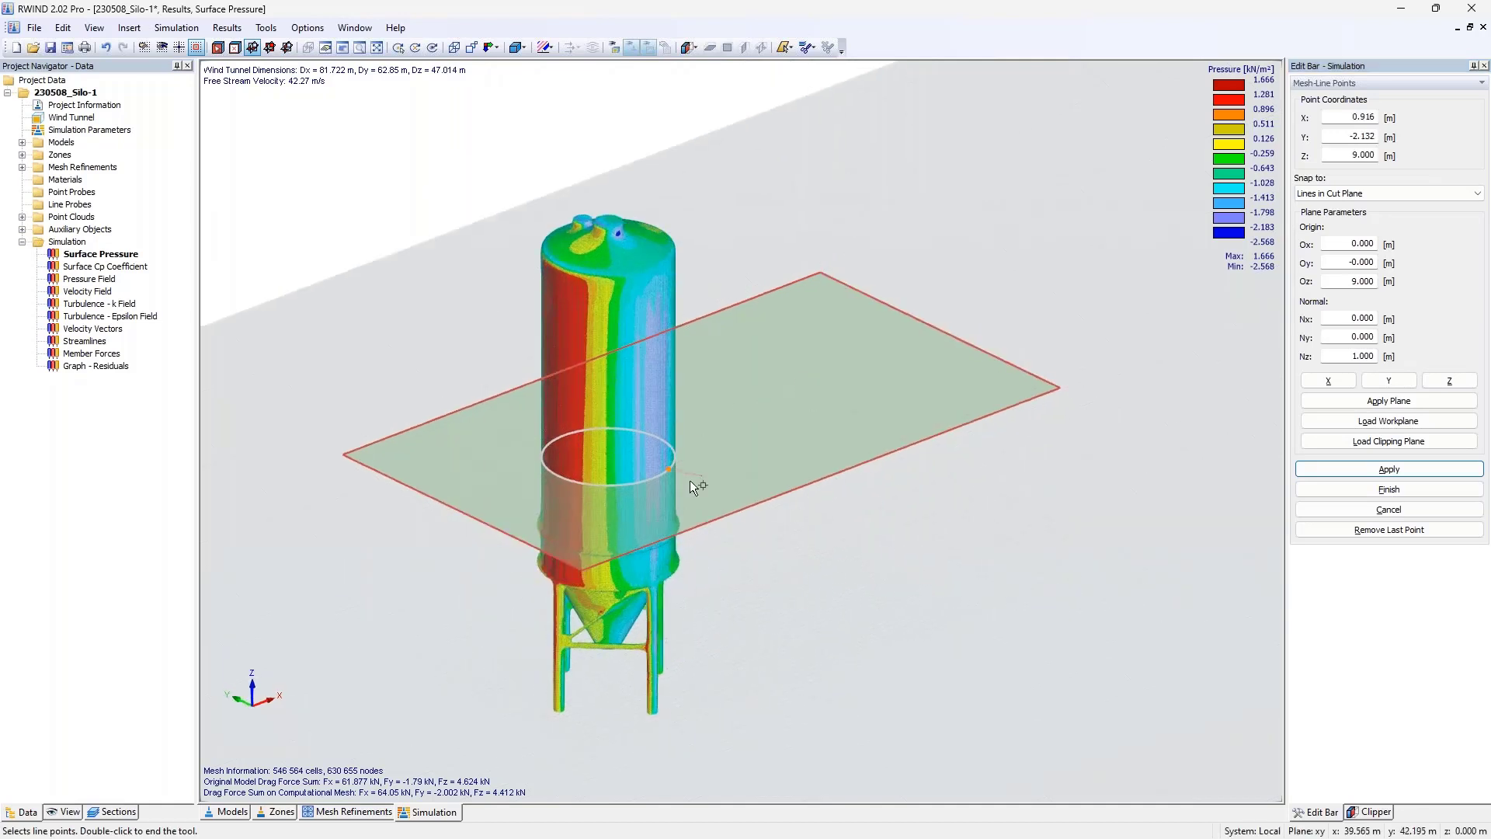
pyautogui.scroll(2, 689, 479)
pyautogui.click(495, 480)
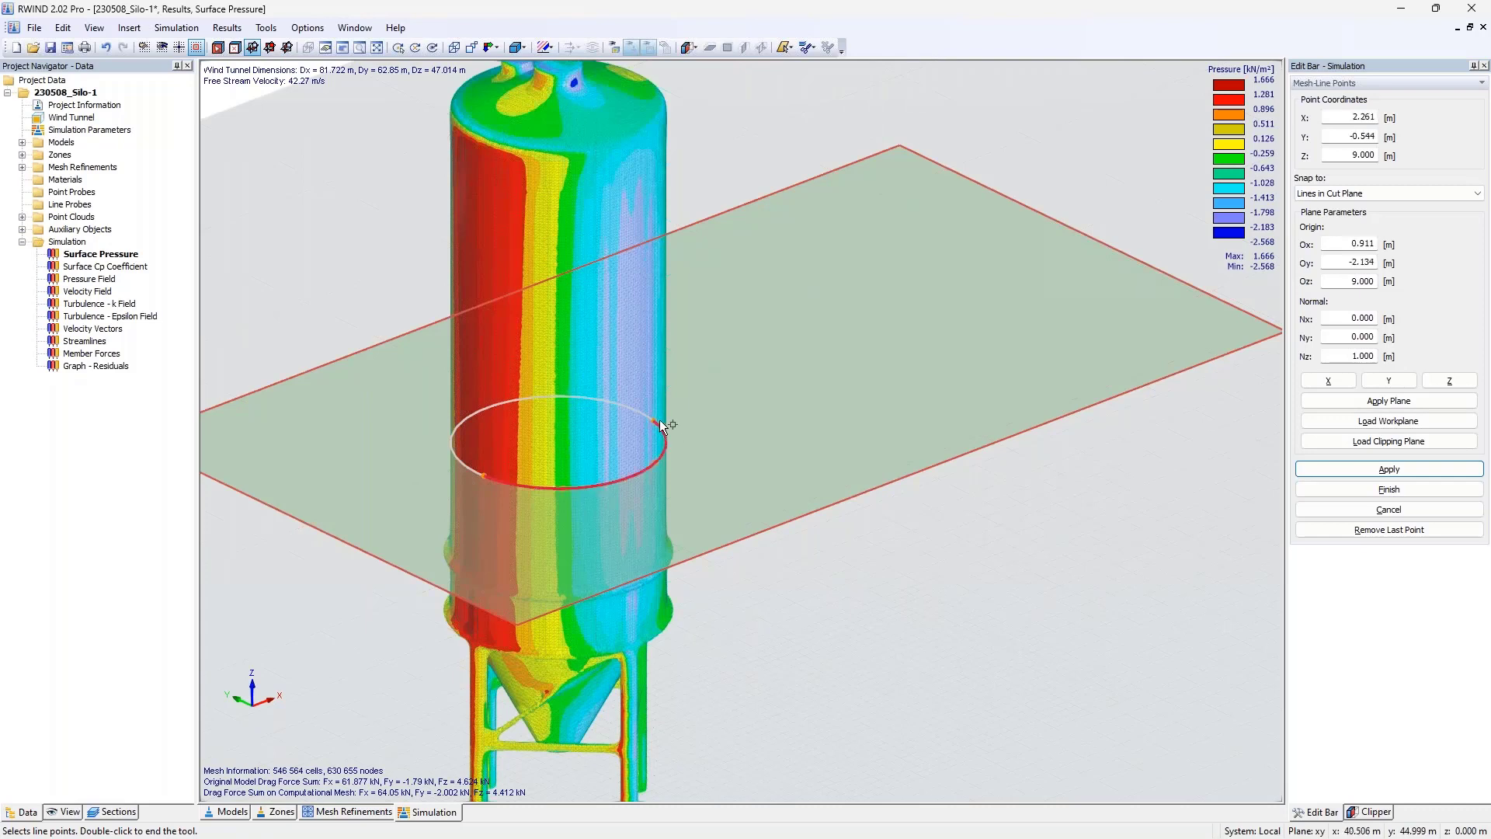
pyautogui.click(565, 397)
pyautogui.click(452, 445)
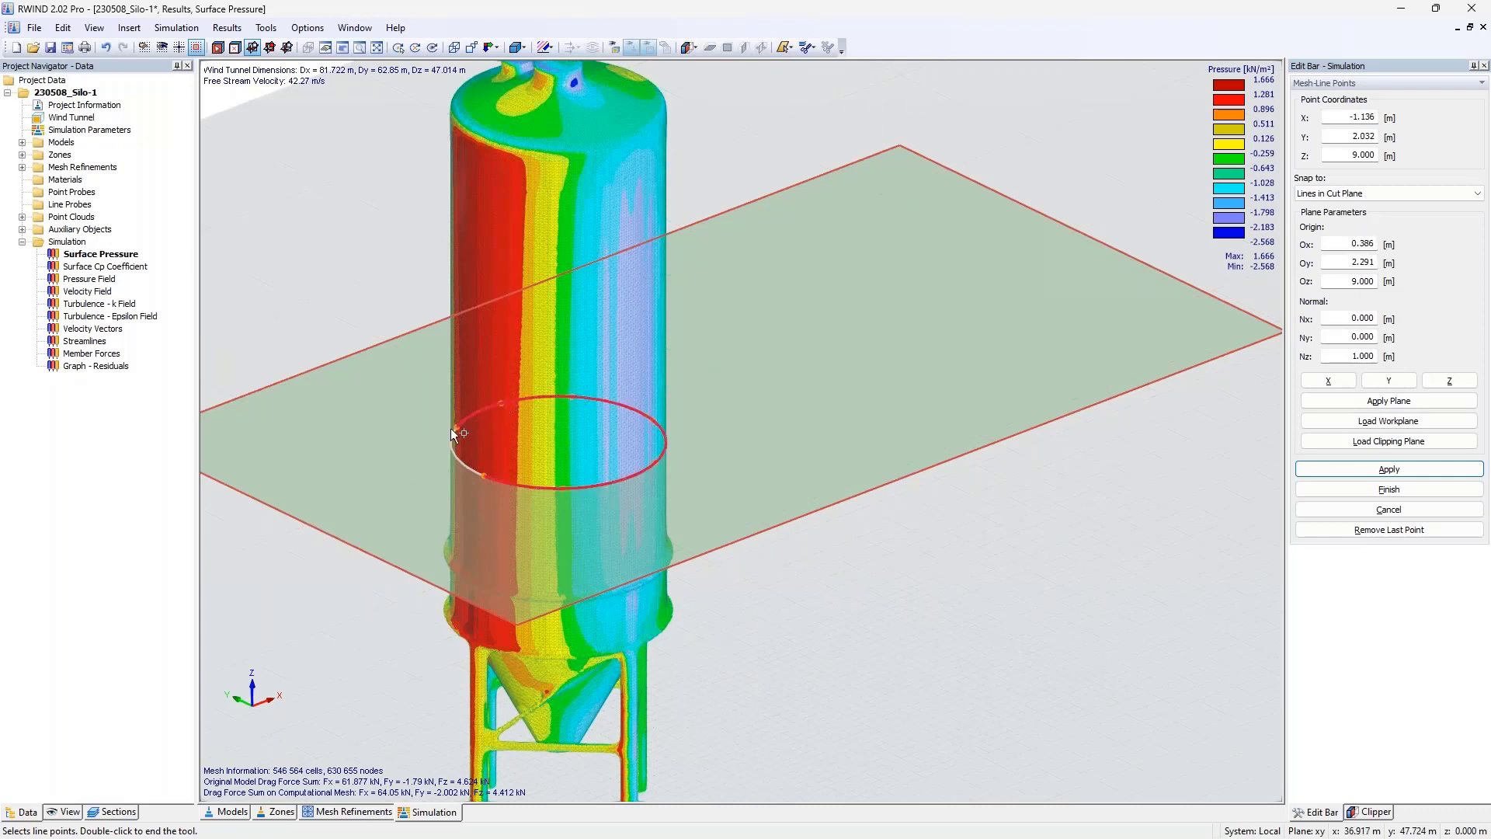
pyautogui.click(492, 475)
pyautogui.click(1395, 490)
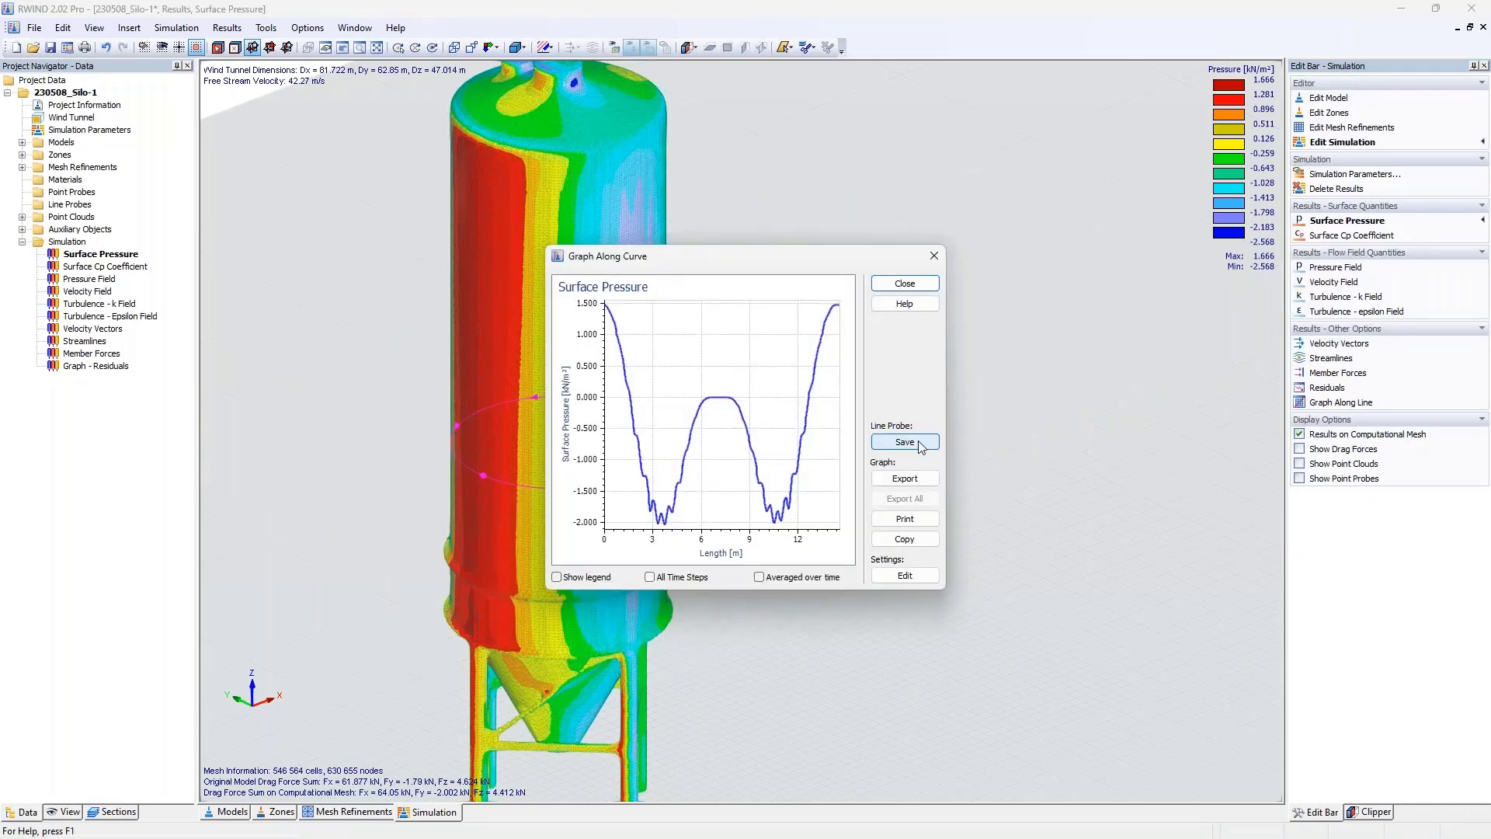
# - Save the curve around the silo as line probe 1 on the Simplified Model mesh and close the graph
pyautogui.moveTo(746, 257); pyautogui.dragTo(911, 177)
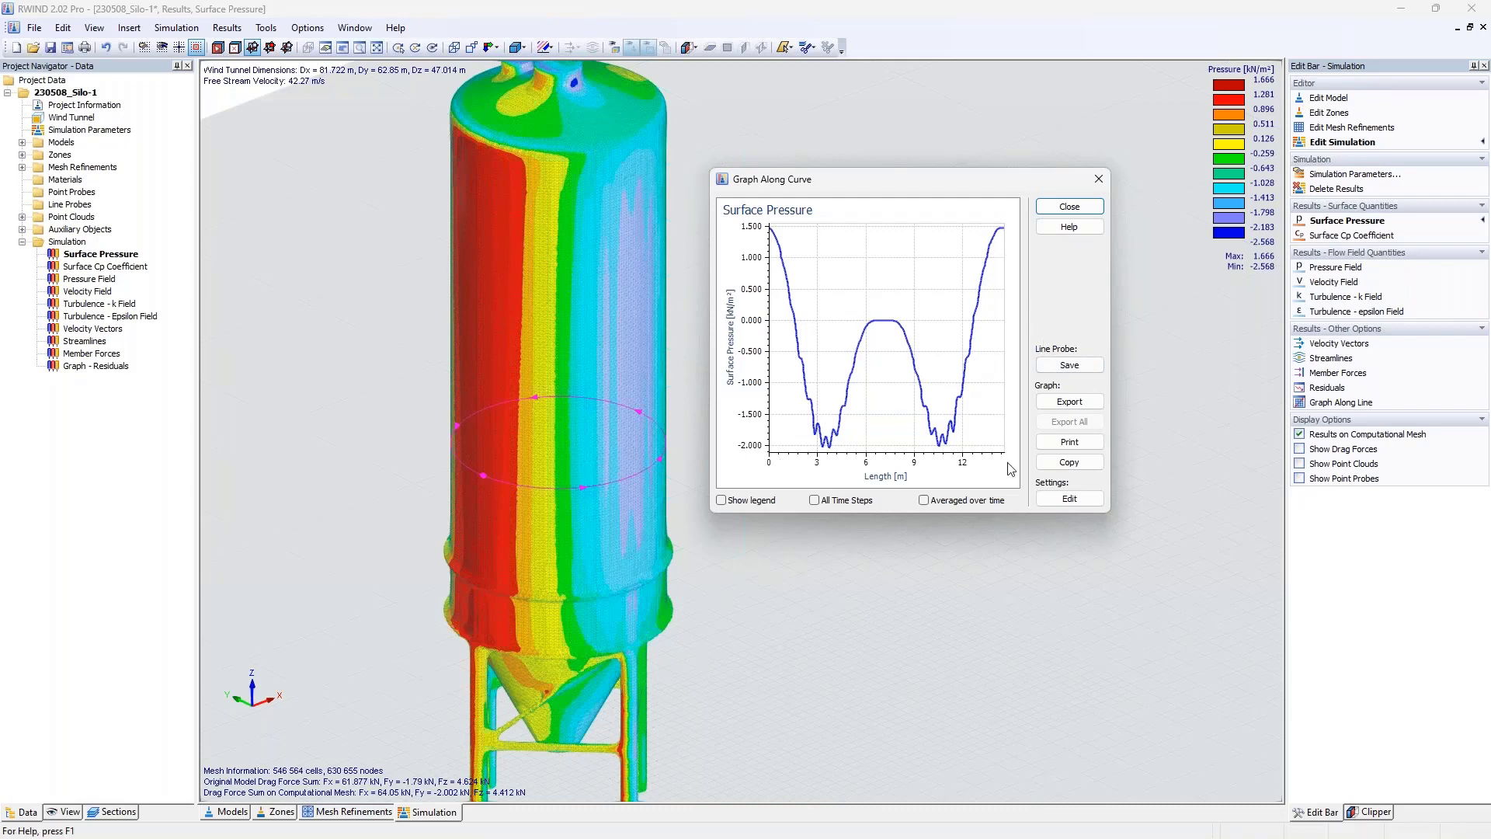
pyautogui.click(1072, 370)
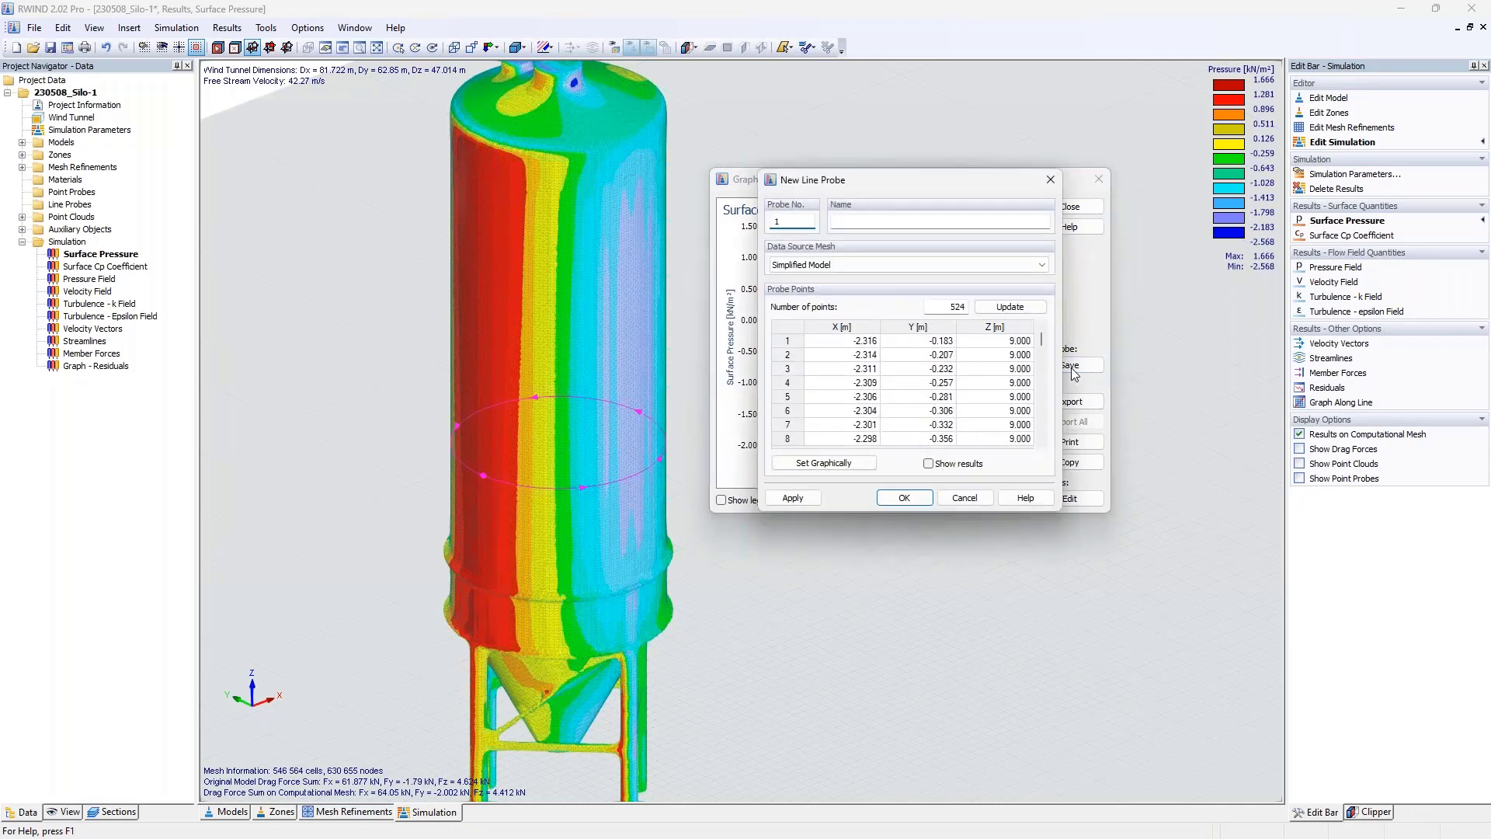
pyautogui.click(903, 497)
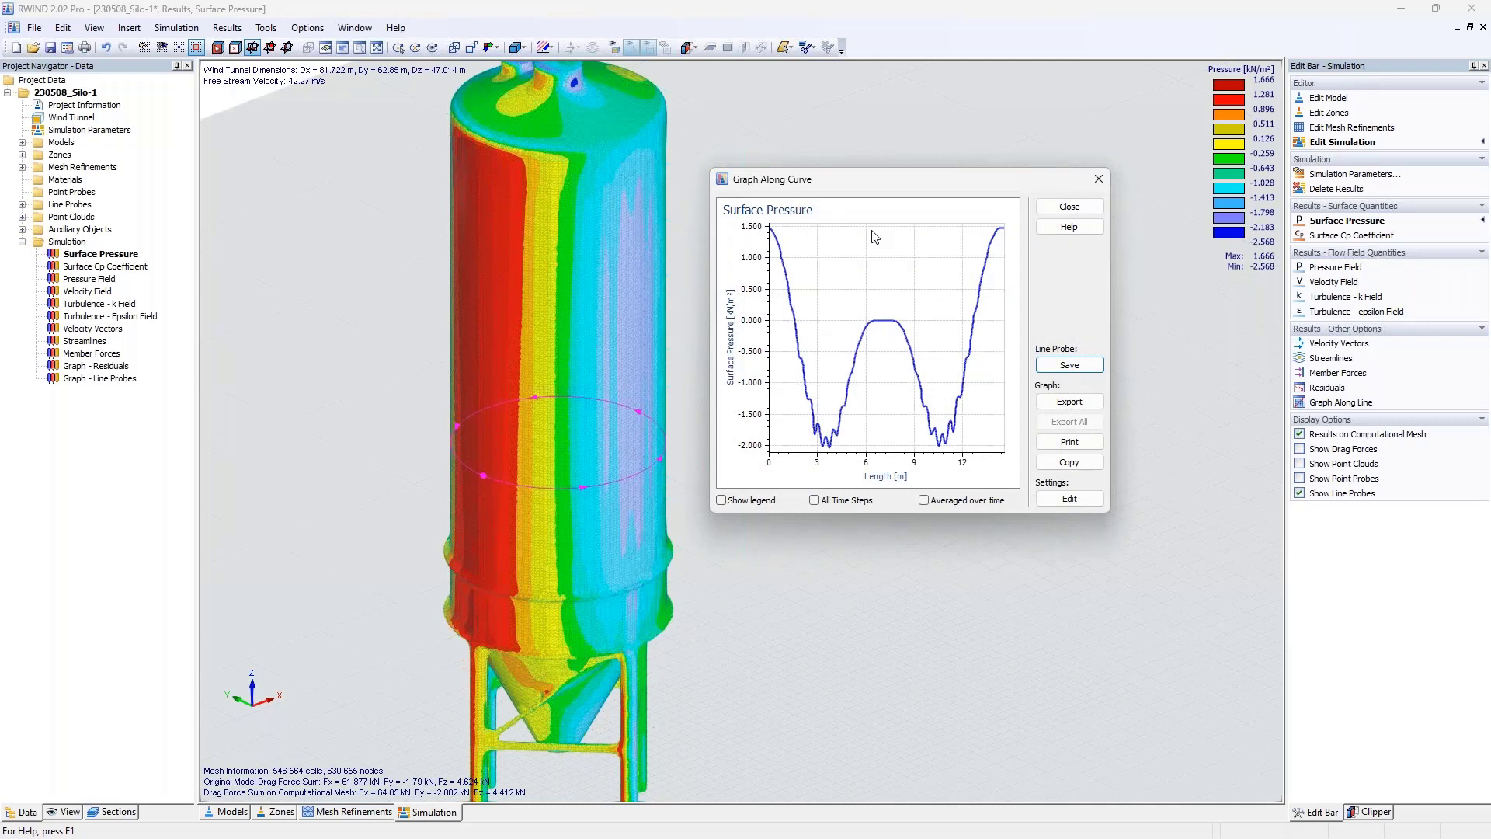
pyautogui.click(1099, 179)
# - Review the points and available data source meshes of line probe 1 without changing the probe
pyautogui.click(22, 205)
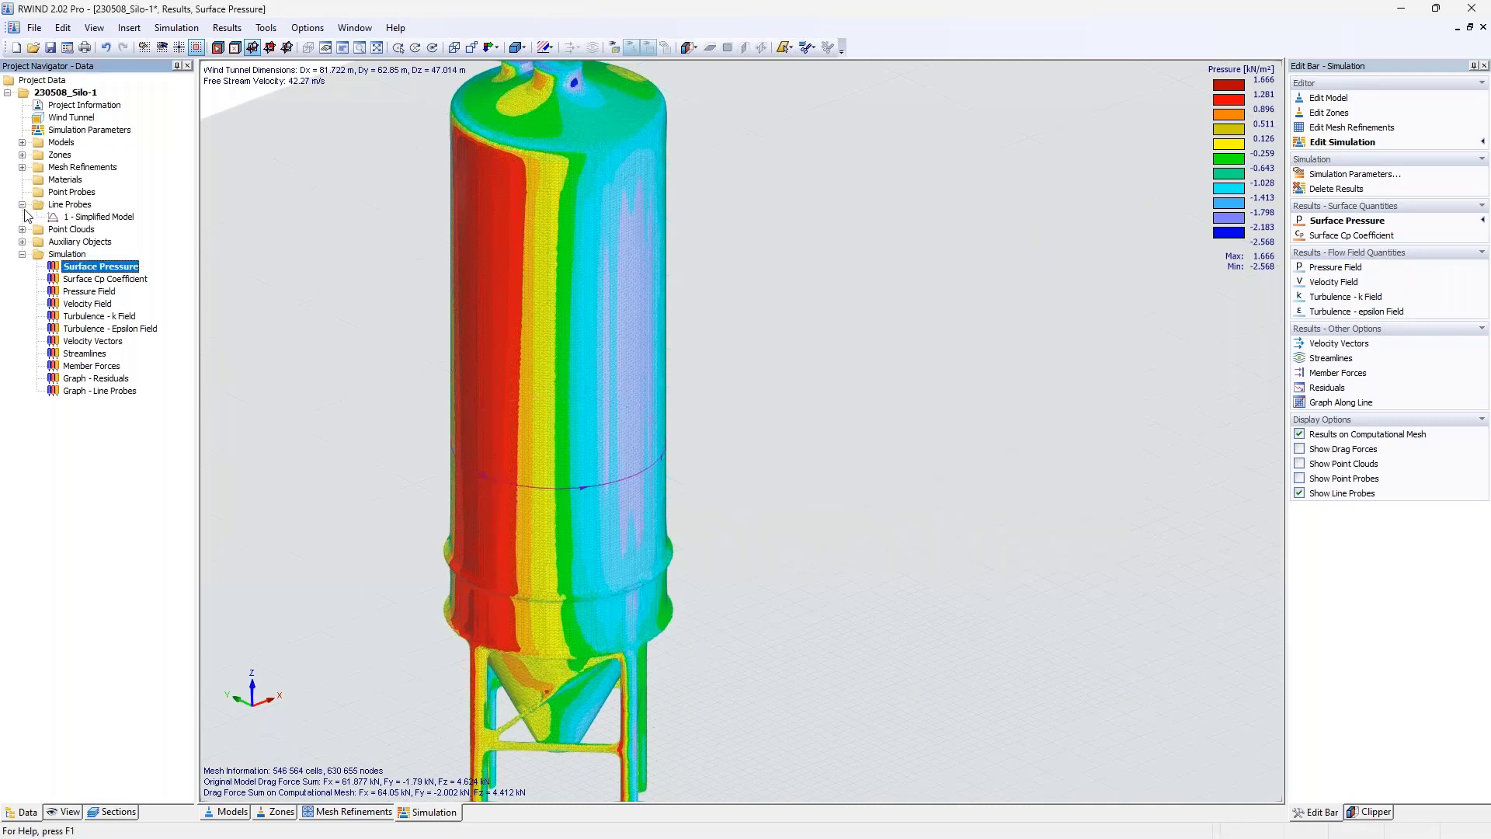
pyautogui.doubleClick(97, 217)
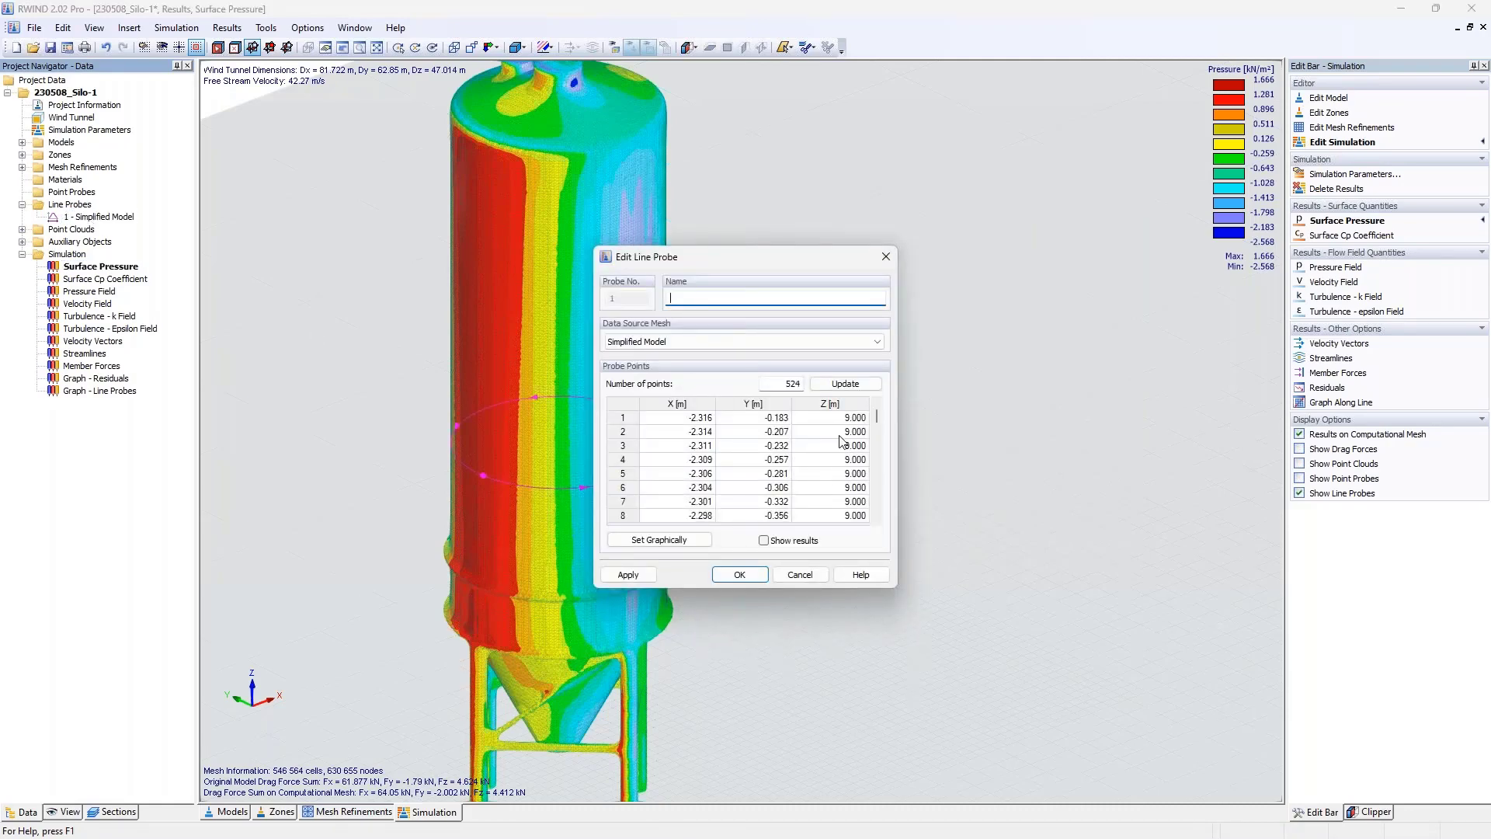
pyautogui.click(779, 342)
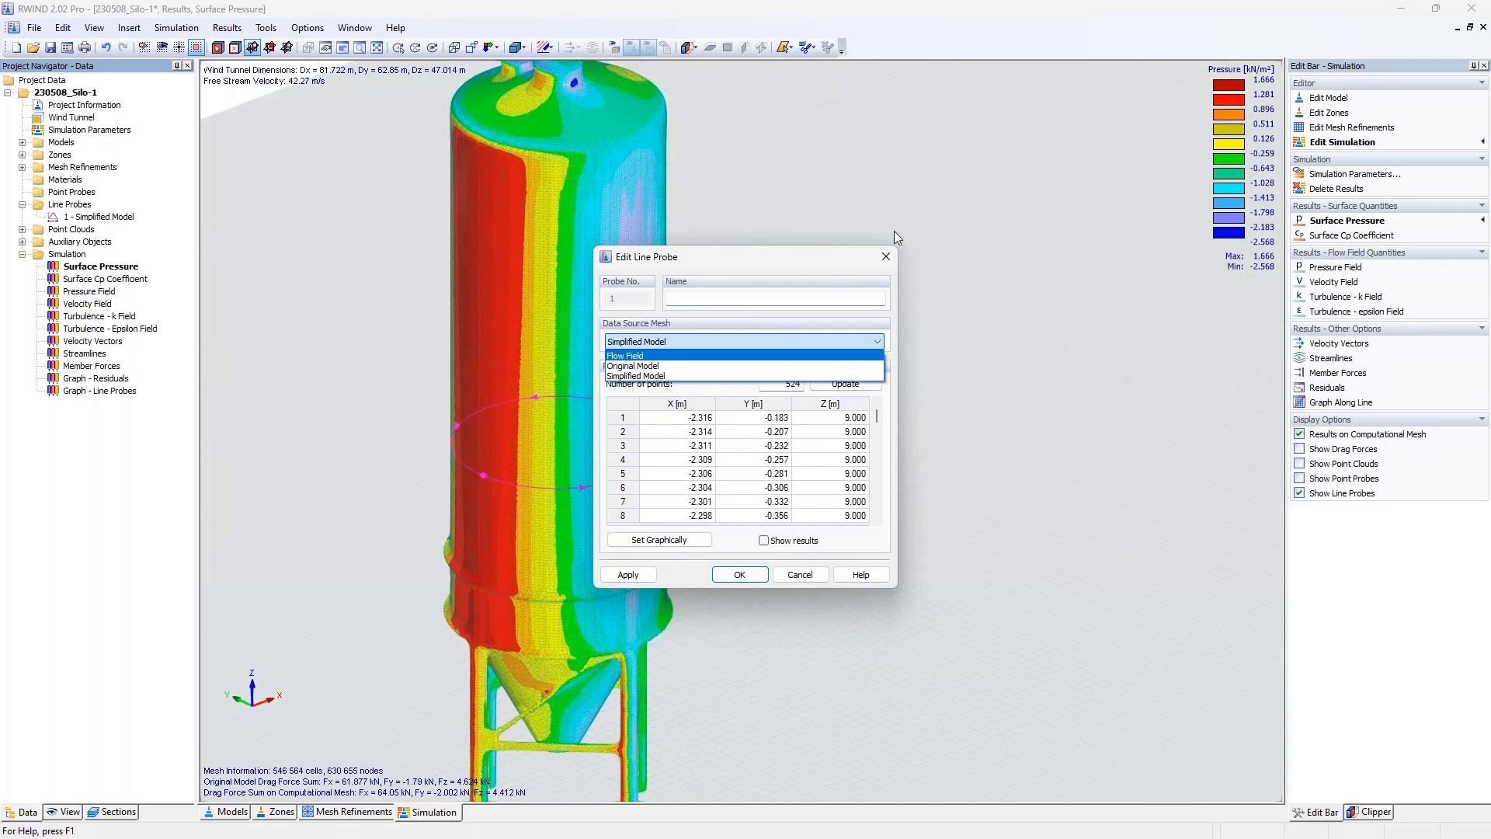
pyautogui.click(892, 251)
# - View the surface pressure graph of line probe 1 and close it
pyautogui.rightClick(109, 217)
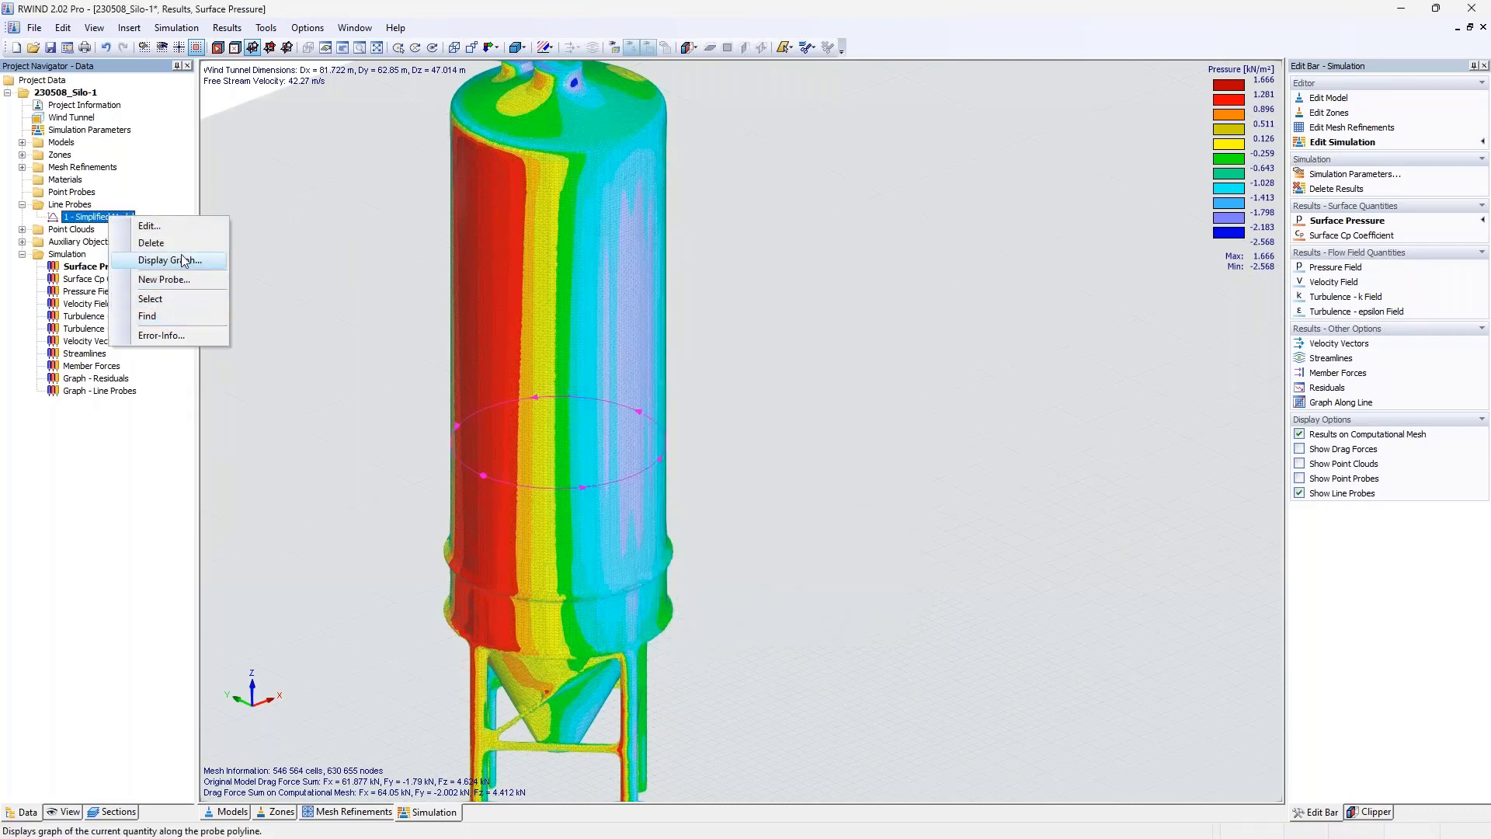
pyautogui.click(184, 260)
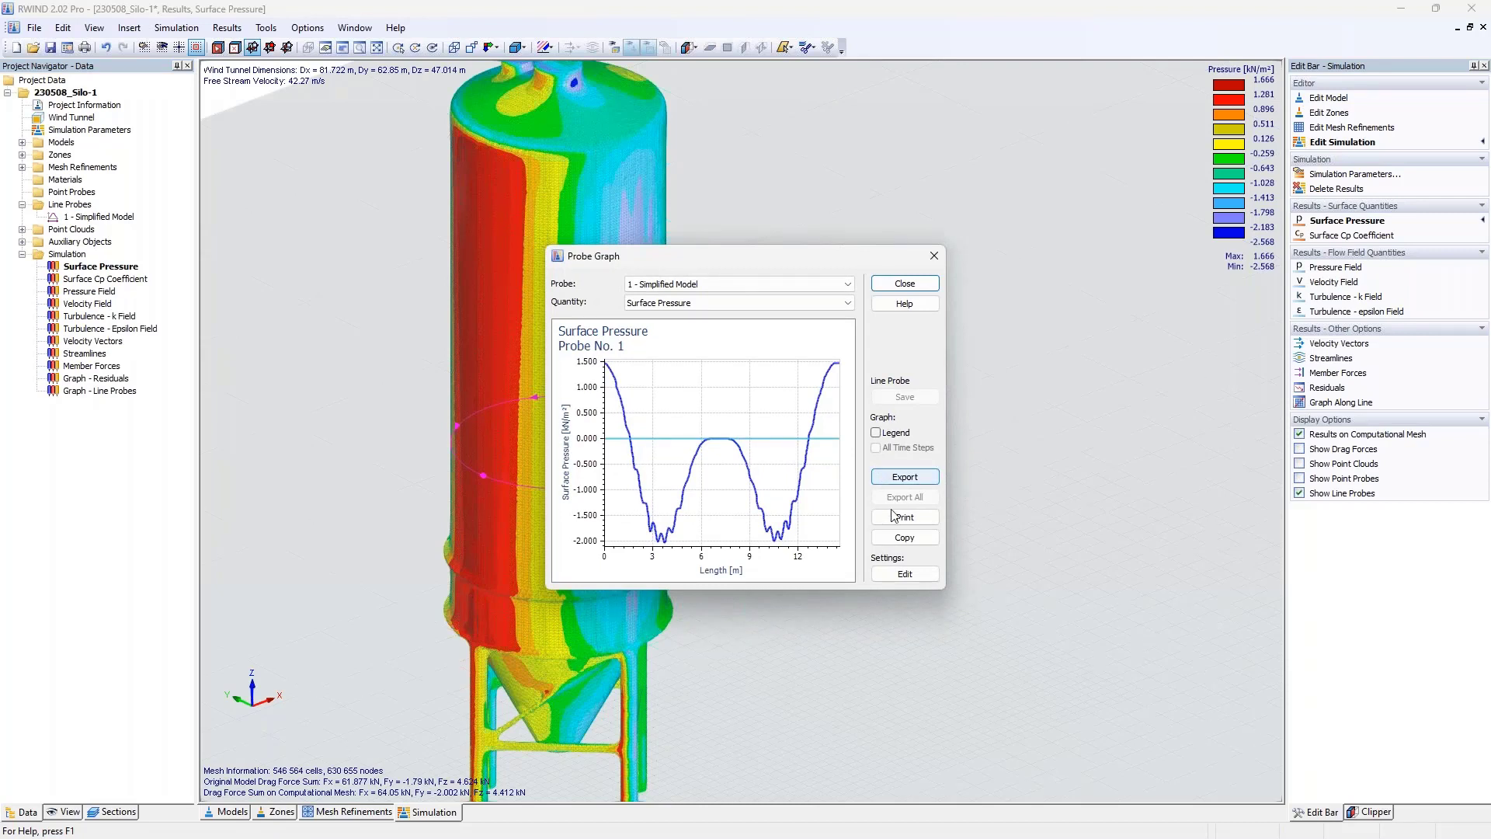
pyautogui.click(934, 255)
# - Show the results in line probe 1's point table and read its pressure and Cp columns
pyautogui.doubleClick(108, 217)
pyautogui.click(769, 544)
pyautogui.moveTo(829, 514); pyautogui.dragTo(856, 515)
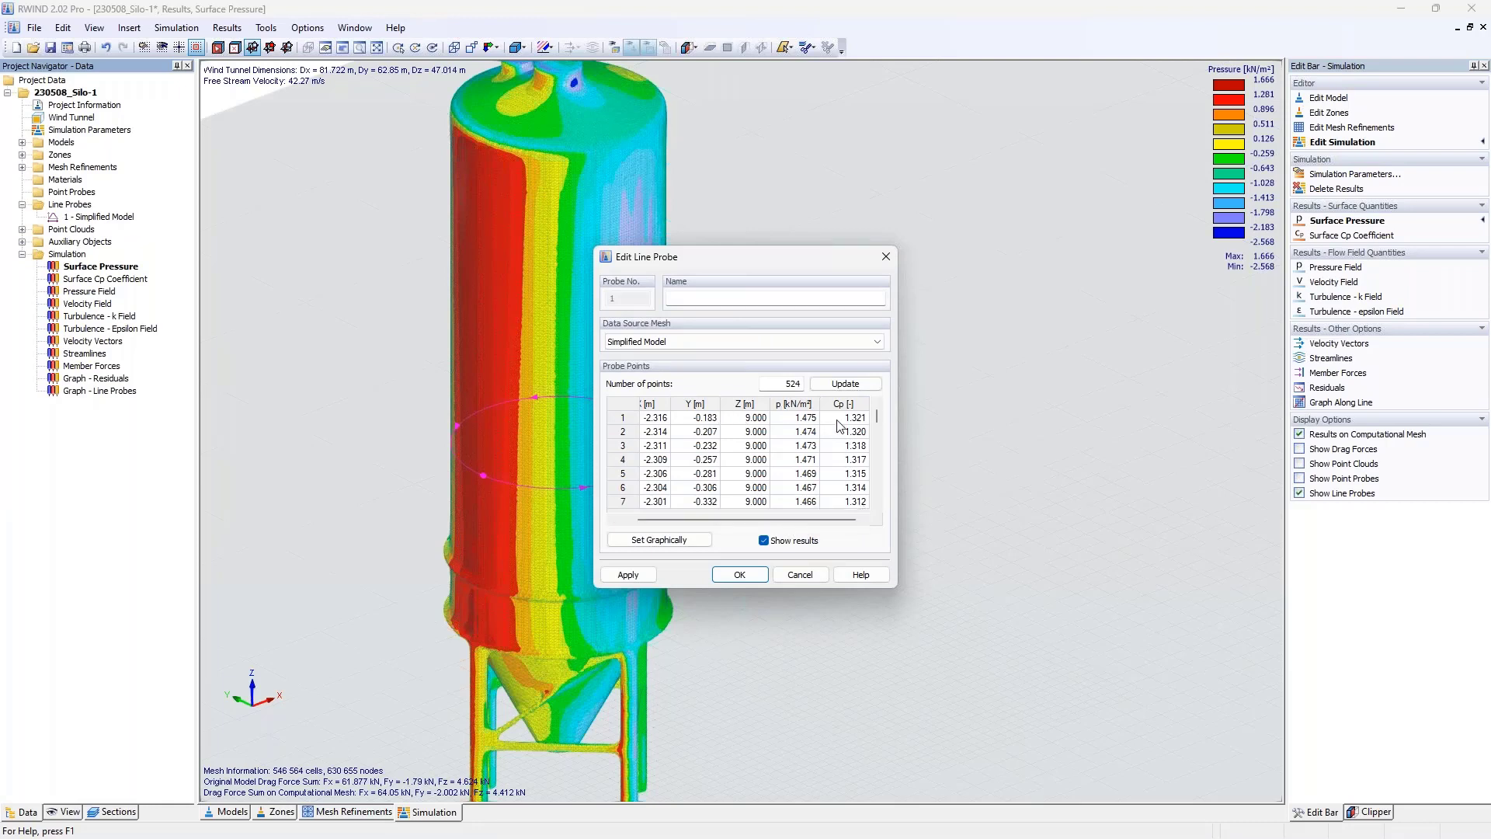
pyautogui.click(887, 255)
pyautogui.click(22, 204)
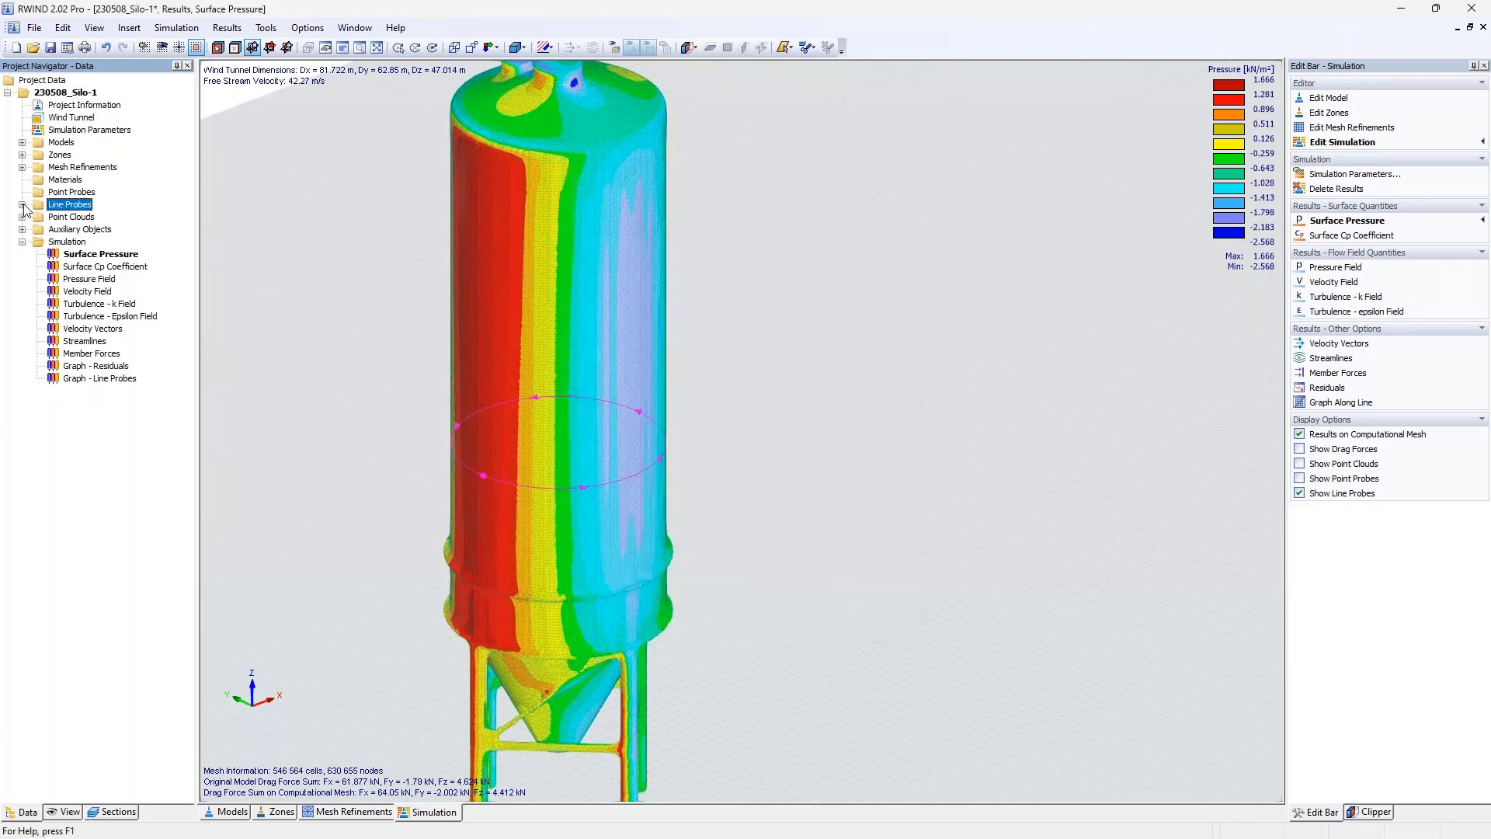
# - Create point probe 1 on the Simplified Model by picking ten surface points in a vertical row up the silo's windward face
pyautogui.rightClick(68, 193)
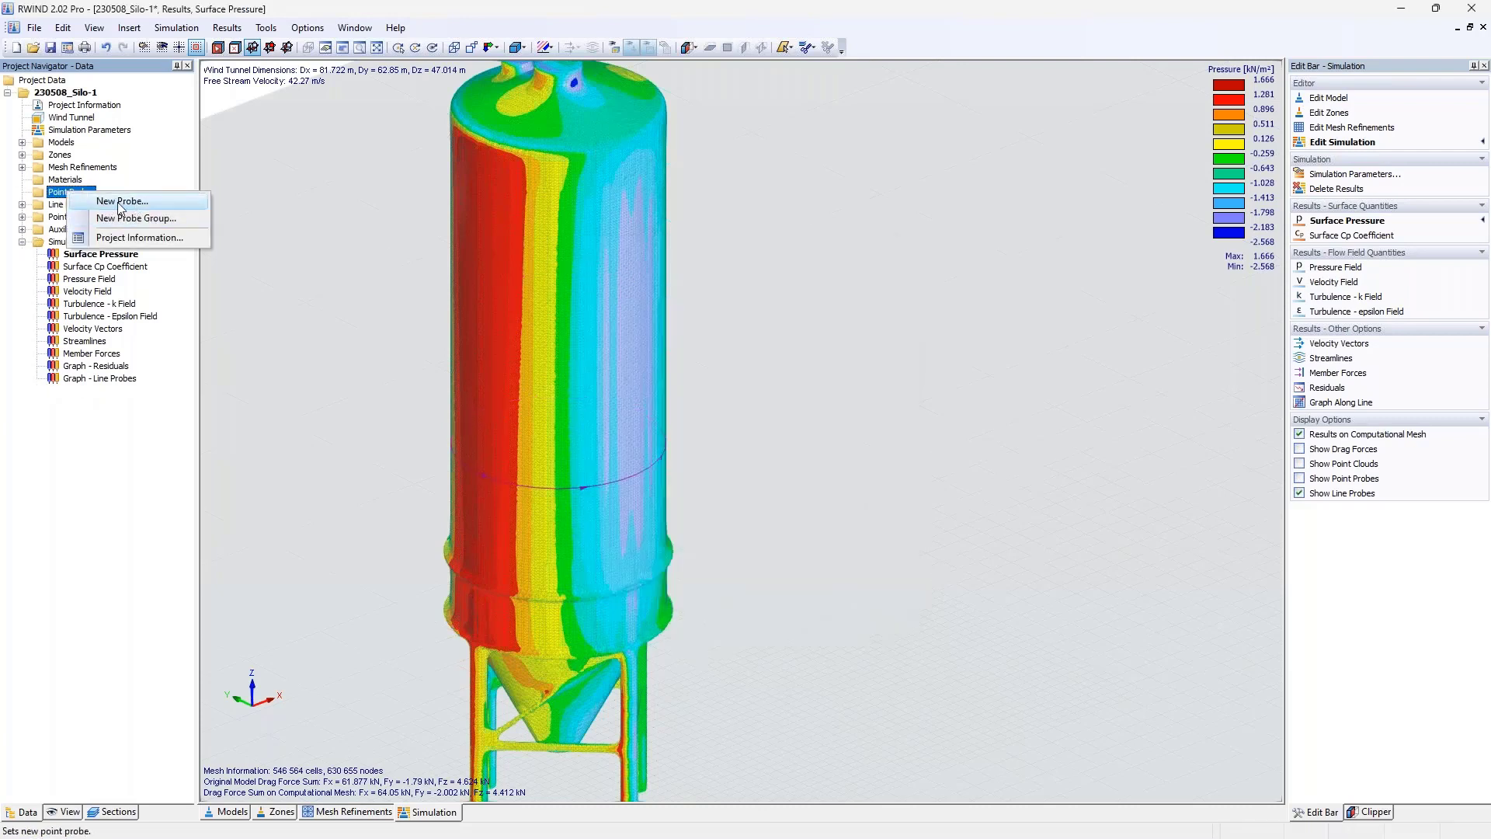
pyautogui.click(121, 203)
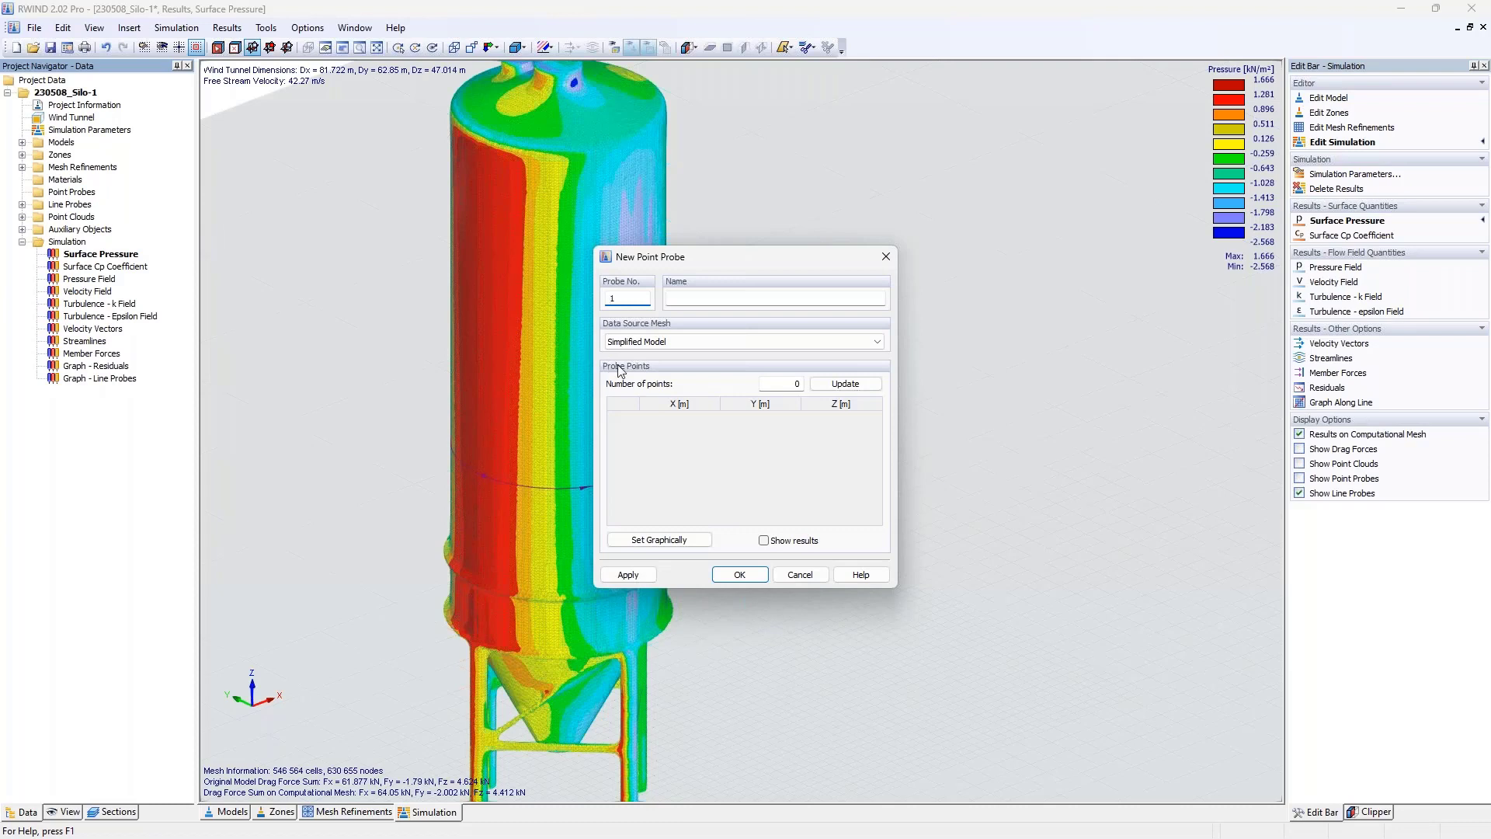
pyautogui.click(659, 540)
pyautogui.keyDown('ctrl'); pyautogui.moveTo(666, 520); pyautogui.dragTo(776, 416, button='middle'); pyautogui.keyUp('ctrl')
pyautogui.click(551, 573)
pyautogui.click(532, 576)
pyautogui.click(534, 529)
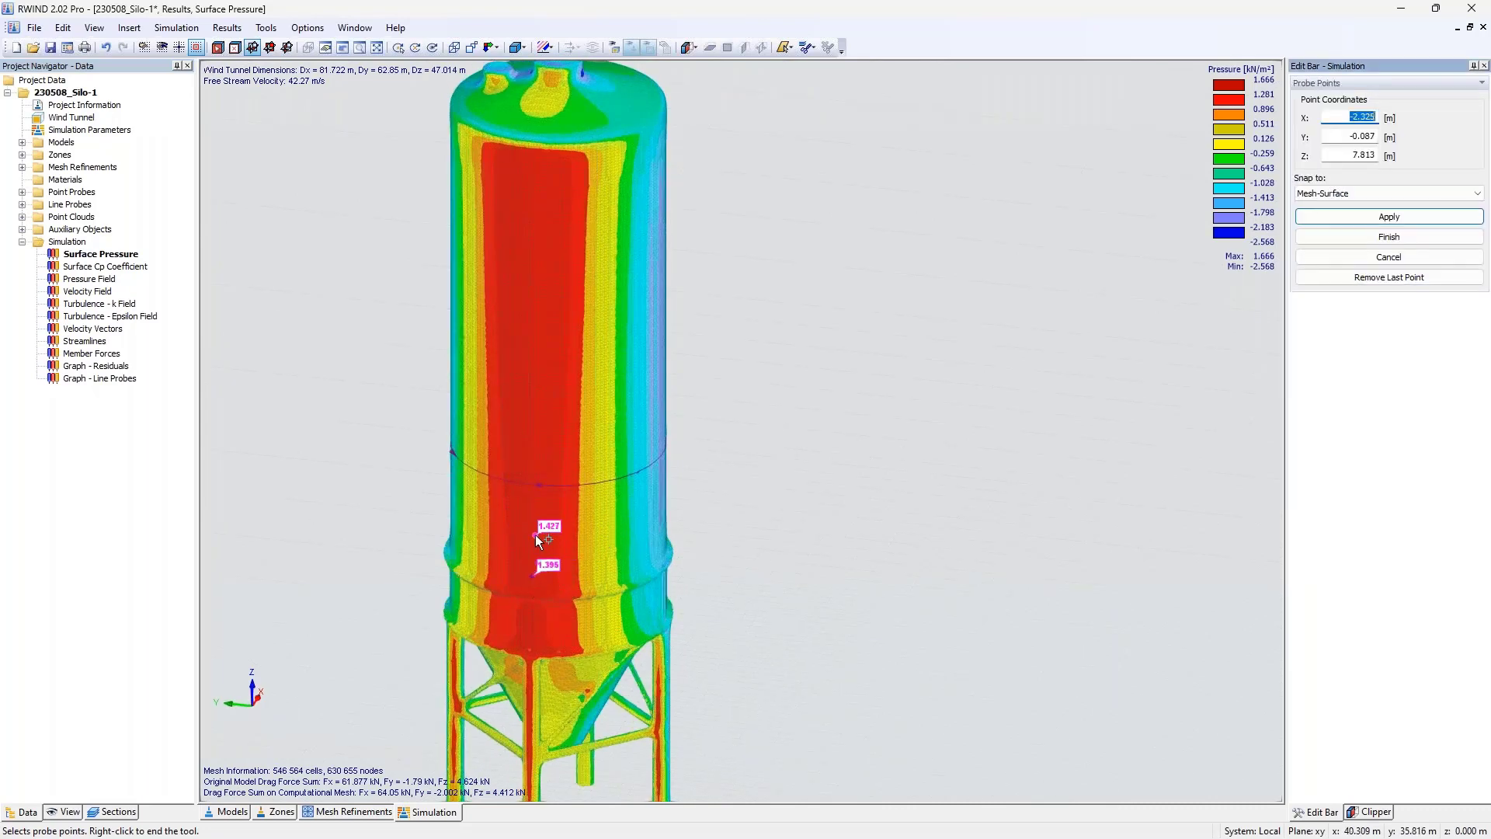
pyautogui.click(537, 464)
pyautogui.click(535, 395)
pyautogui.click(535, 332)
pyautogui.click(532, 286)
pyautogui.click(534, 241)
pyautogui.click(532, 199)
pyautogui.click(535, 164)
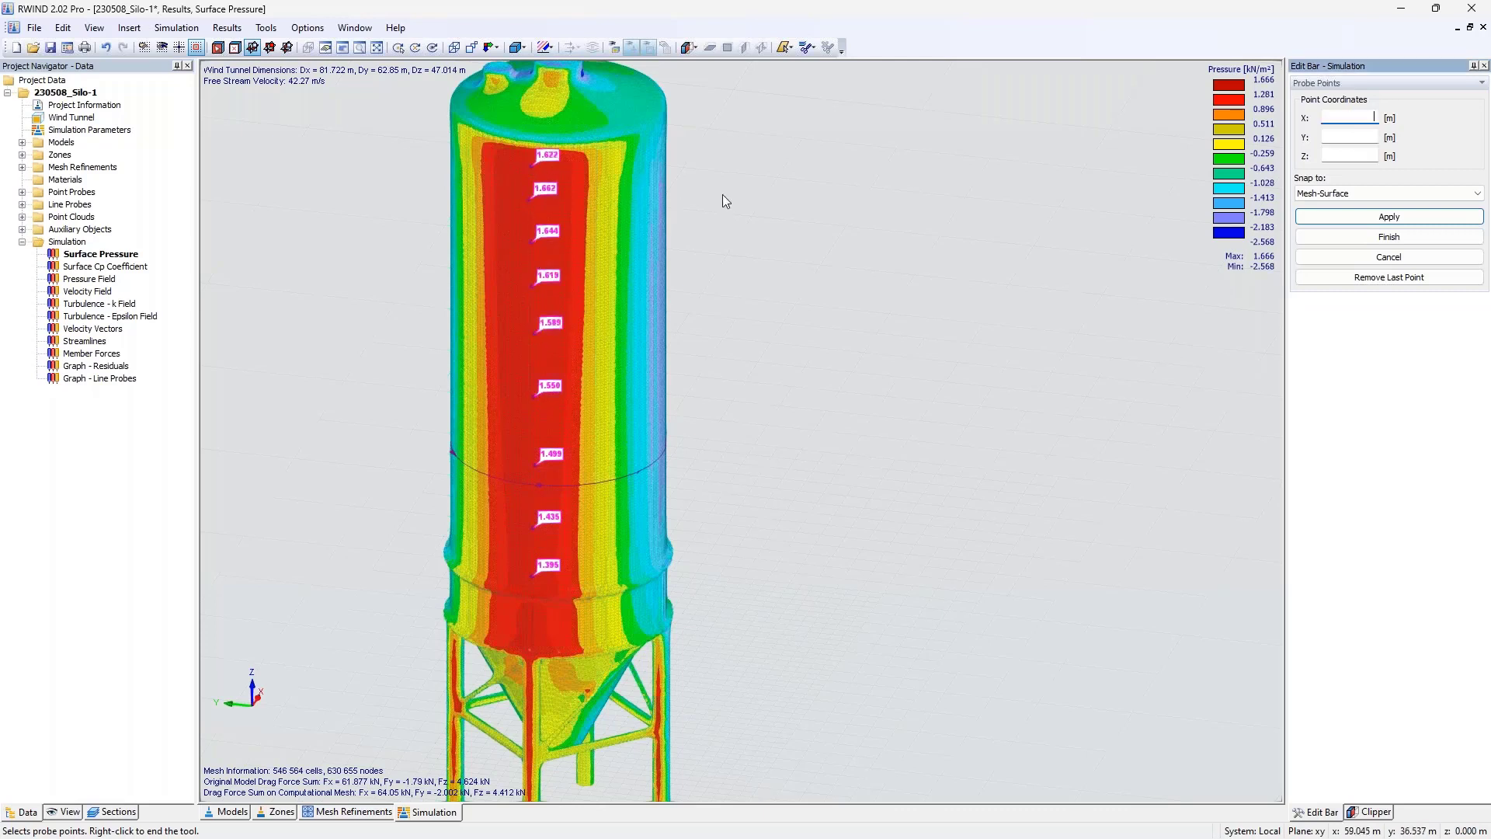
pyautogui.rightClick(902, 305)
# - Set the Y coordinates of the points in point probe 1 to 0
pyautogui.keyDown('ctrl'); pyautogui.moveTo(674, 430); pyautogui.dragTo(746, 327, button='middle'); pyautogui.keyUp('ctrl')
pyautogui.click(23, 217)
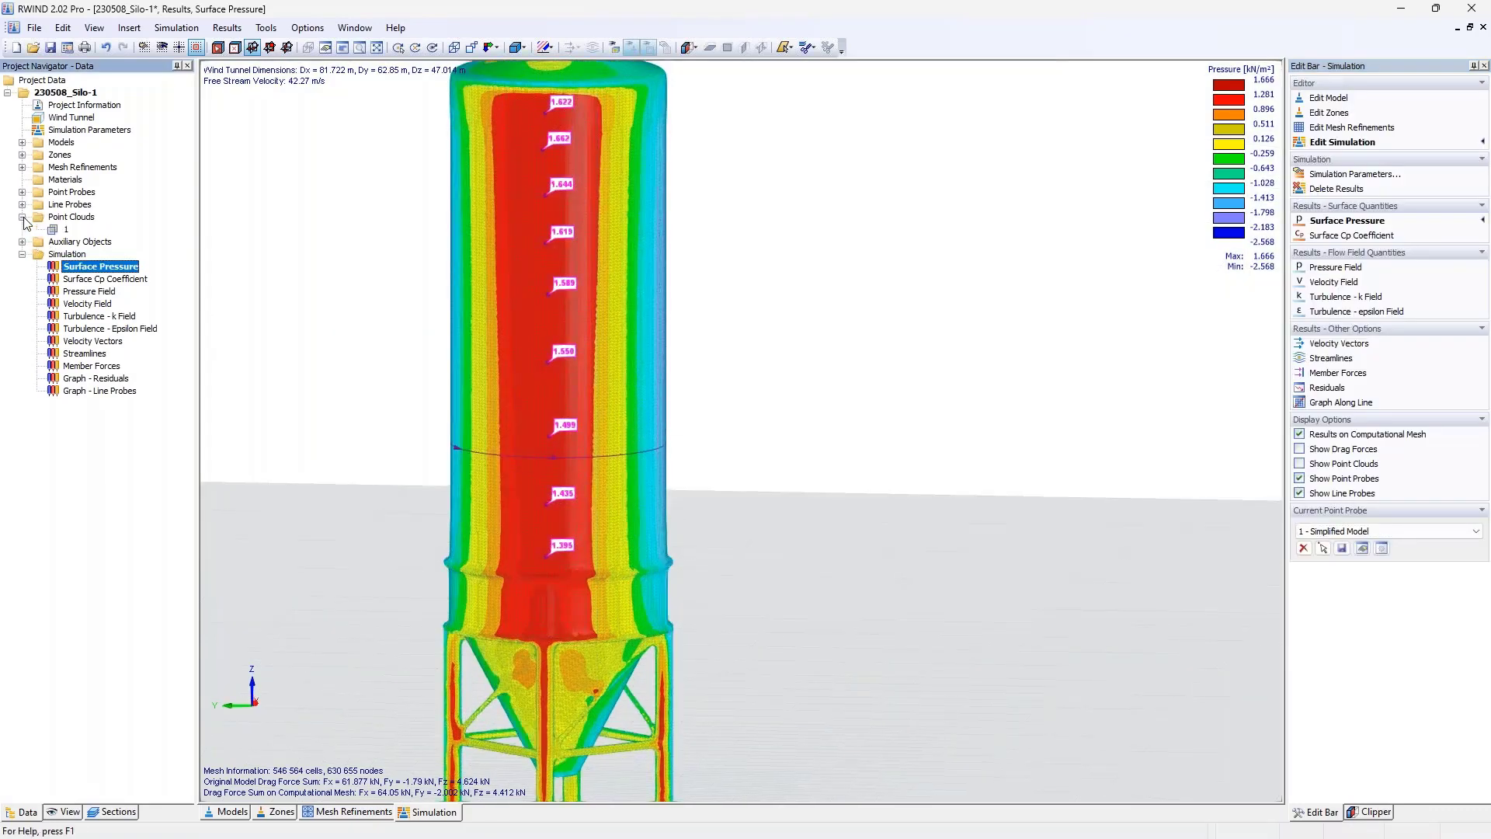
pyautogui.click(23, 218)
pyautogui.click(23, 192)
pyautogui.doubleClick(73, 205)
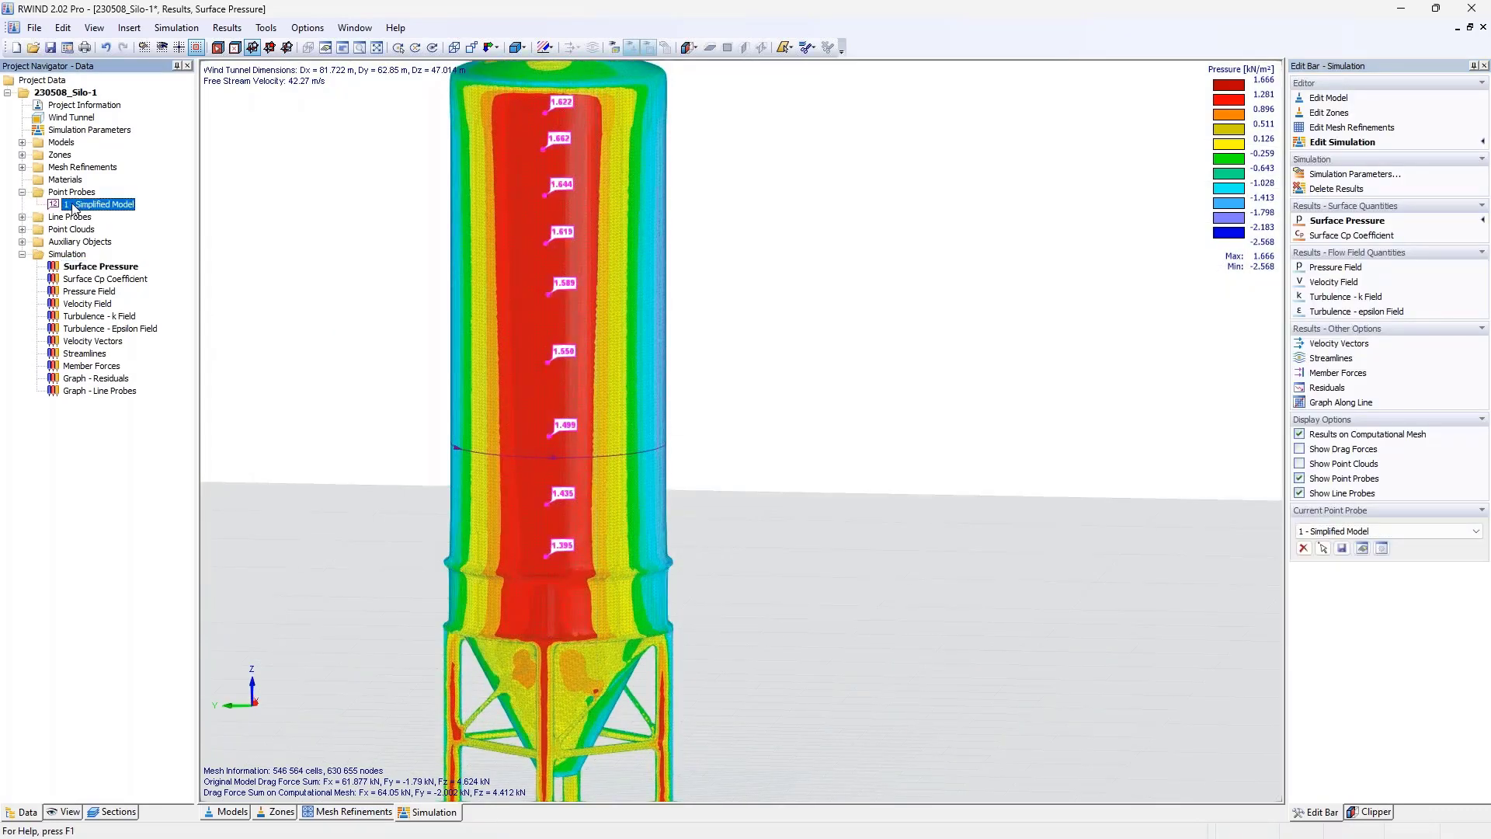
pyautogui.click(778, 419)
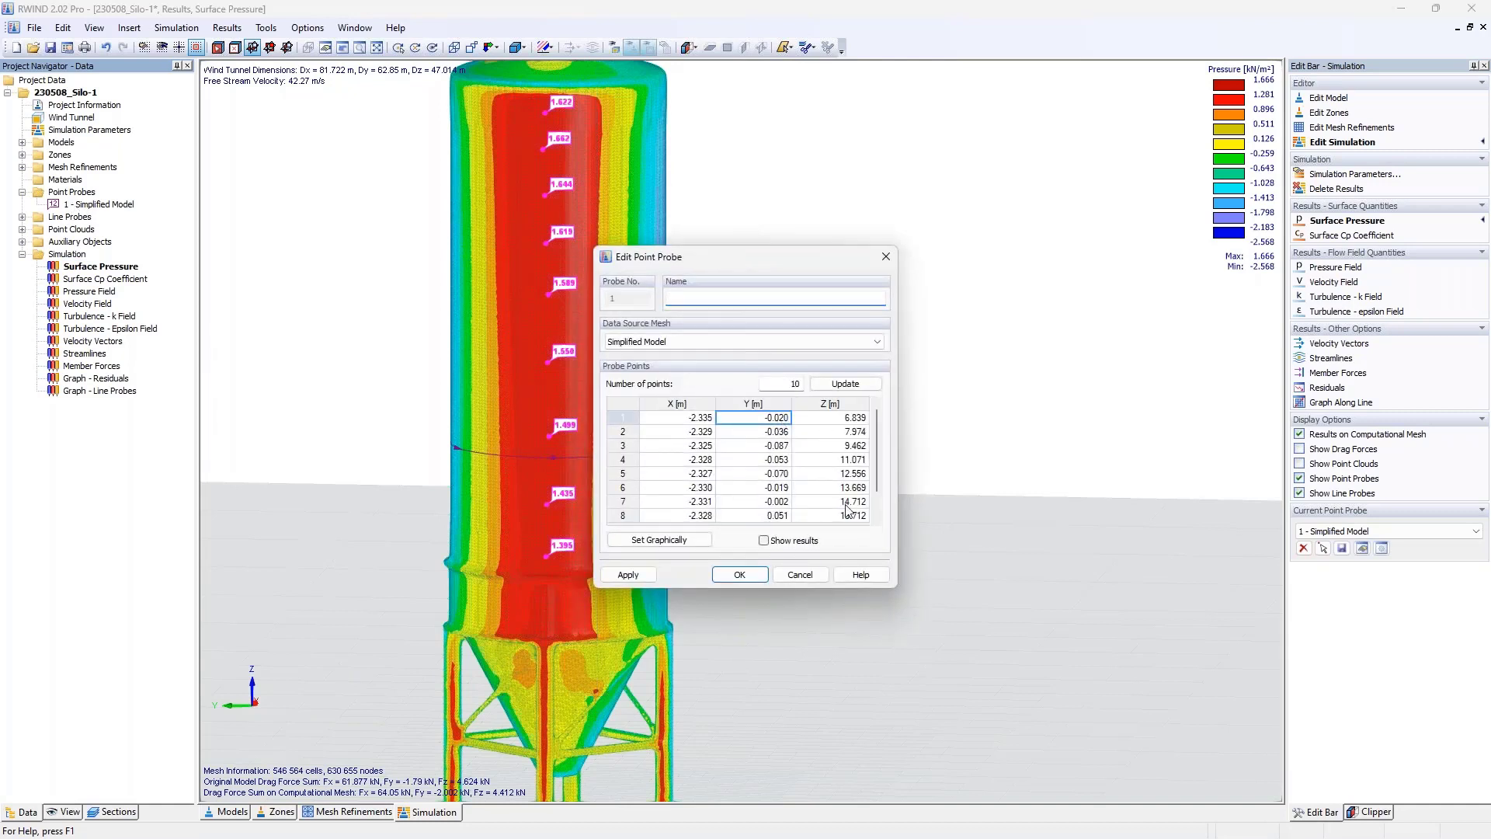
pyautogui.write('0')
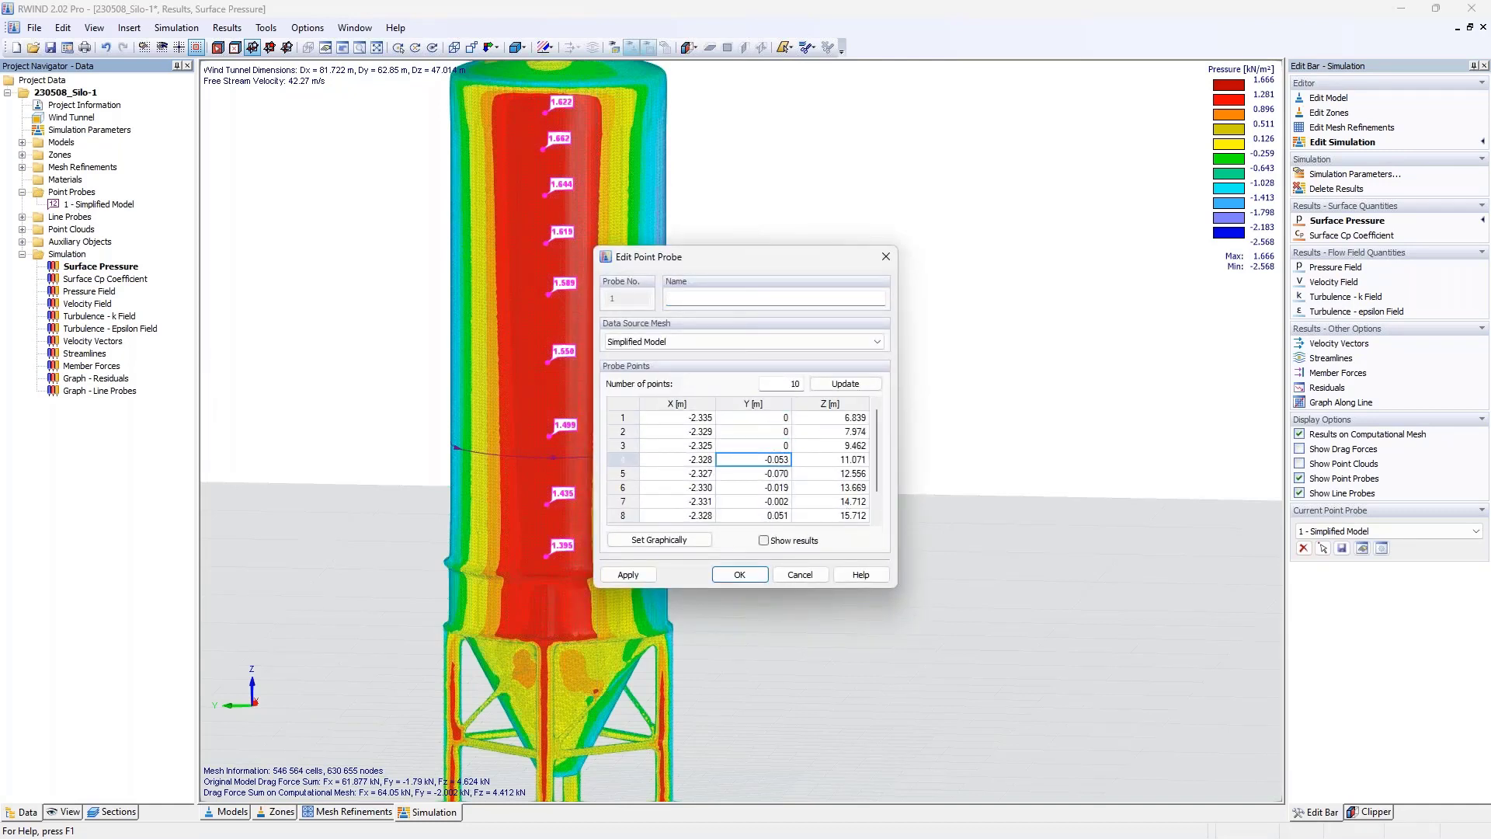
pyautogui.write(' 0 0 0 0 0 0 0 0 0')
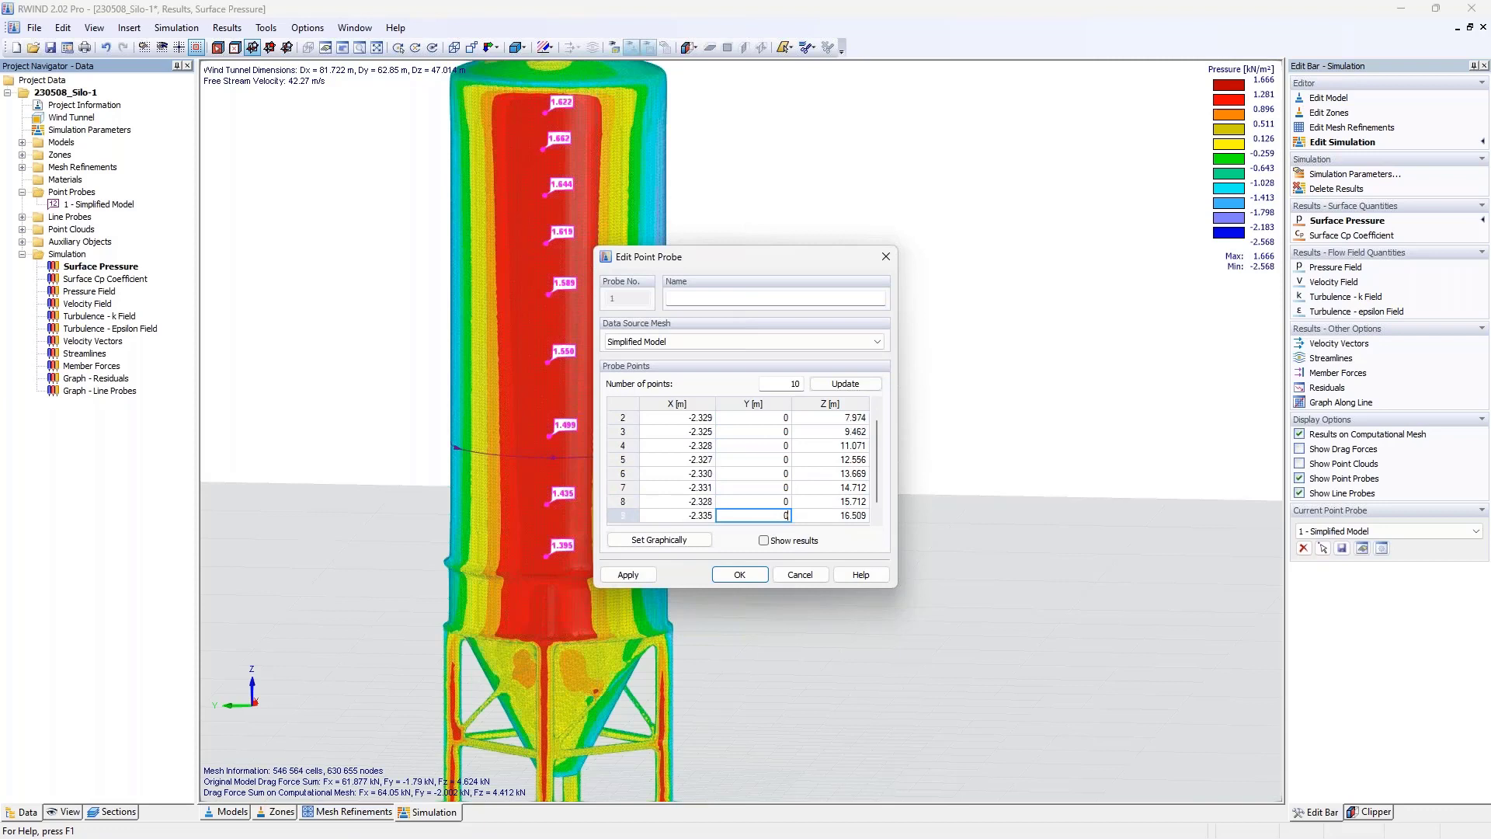
pyautogui.press('Return')
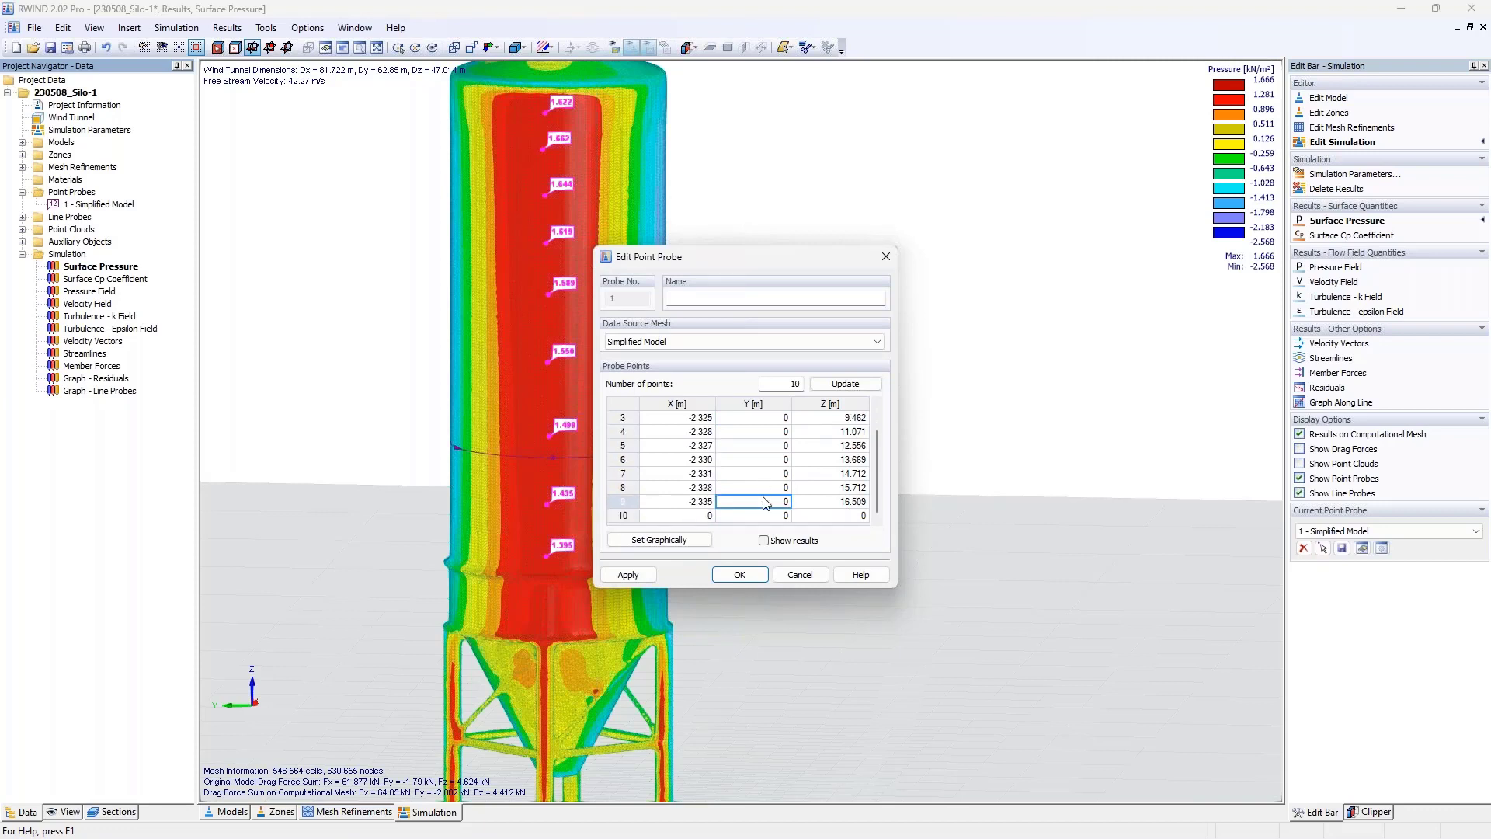
# - Reduce point probe 1 to 9 points to drop the empty tenth point, and save the probe
pyautogui.click(739, 575)
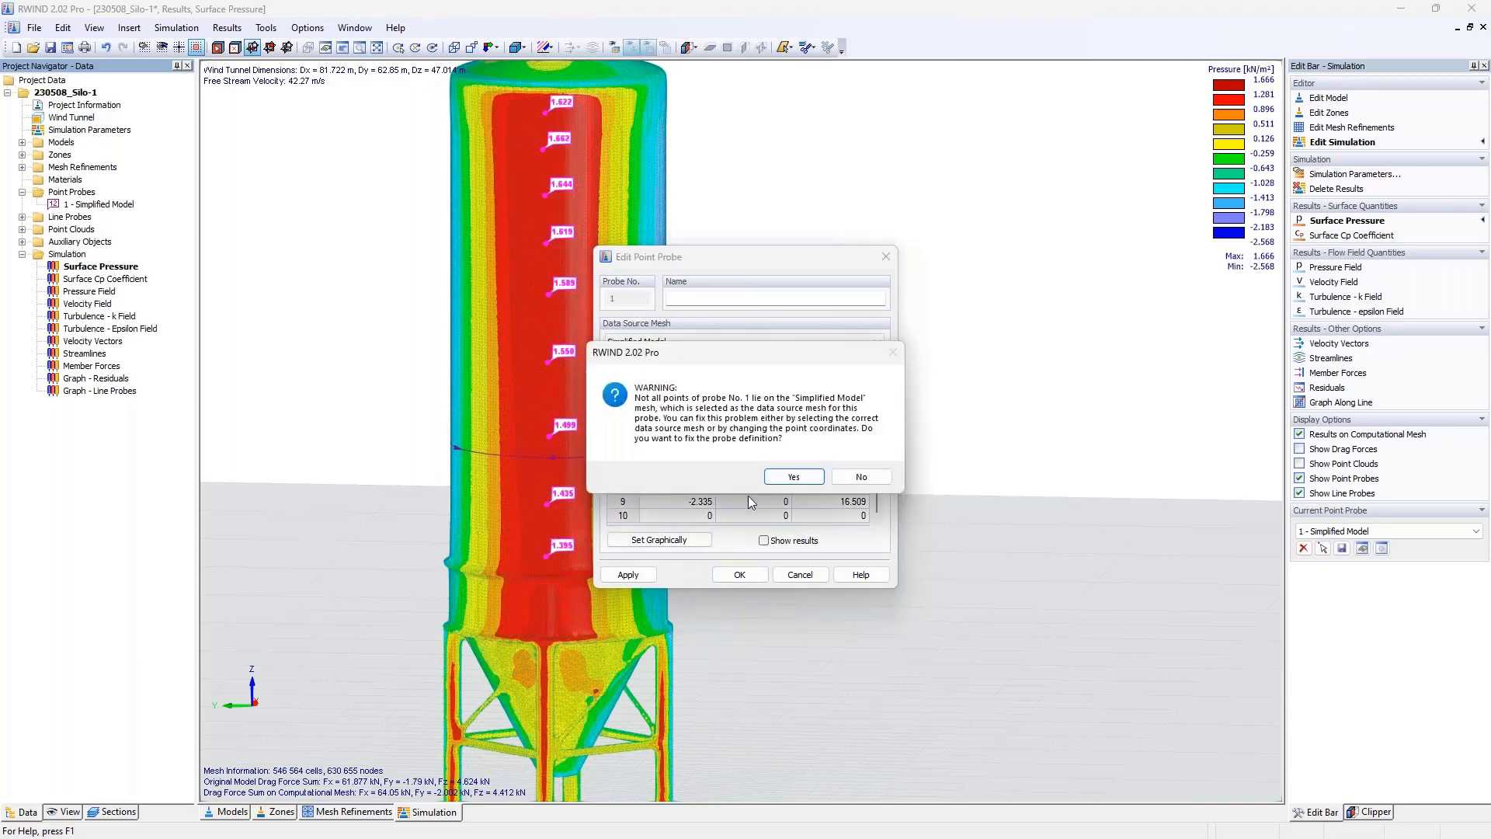
pyautogui.click(857, 477)
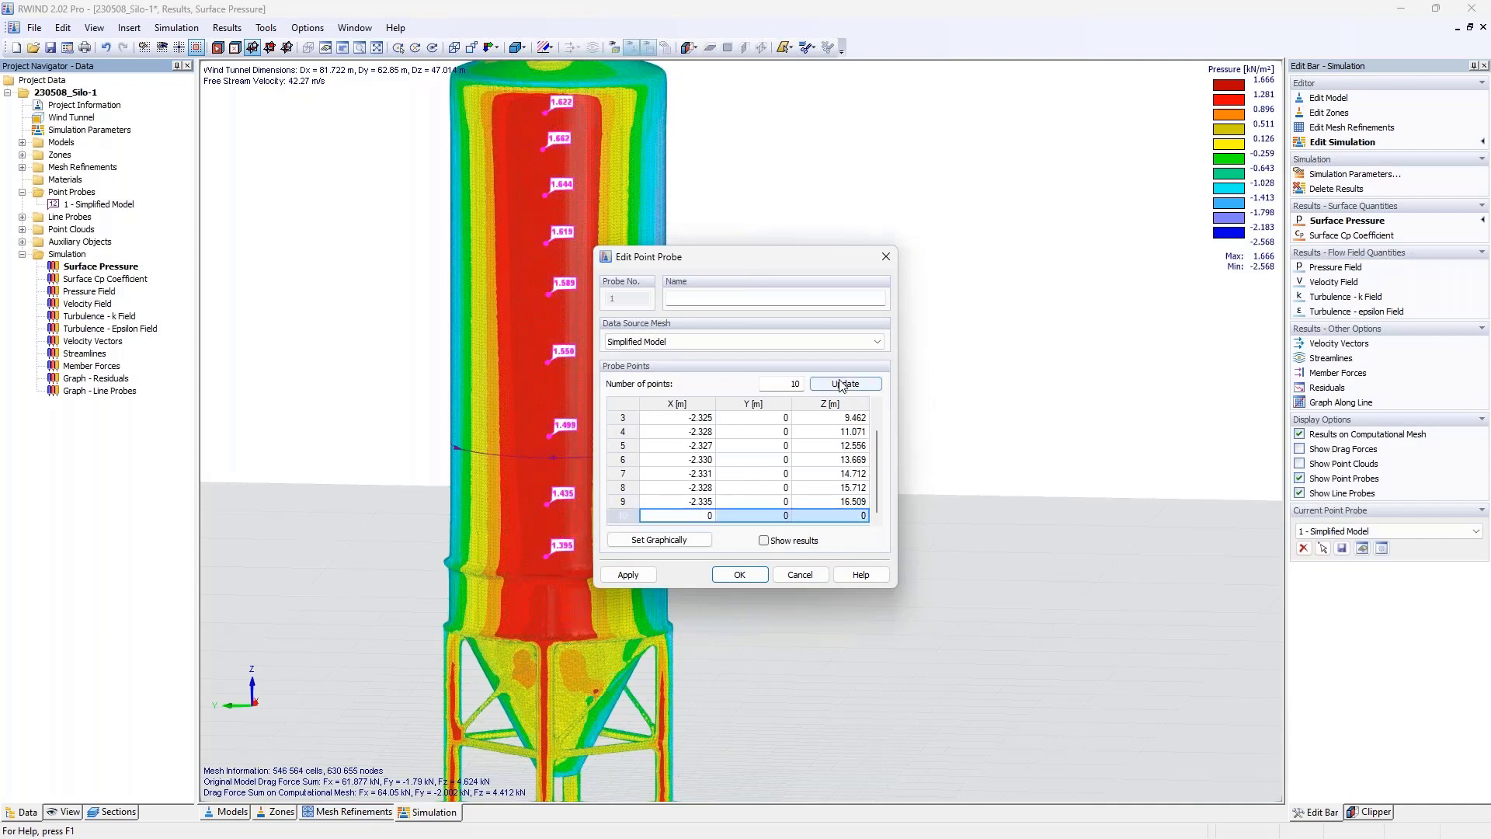
pyautogui.doubleClick(799, 385)
pyautogui.write('9')
pyautogui.click(817, 384)
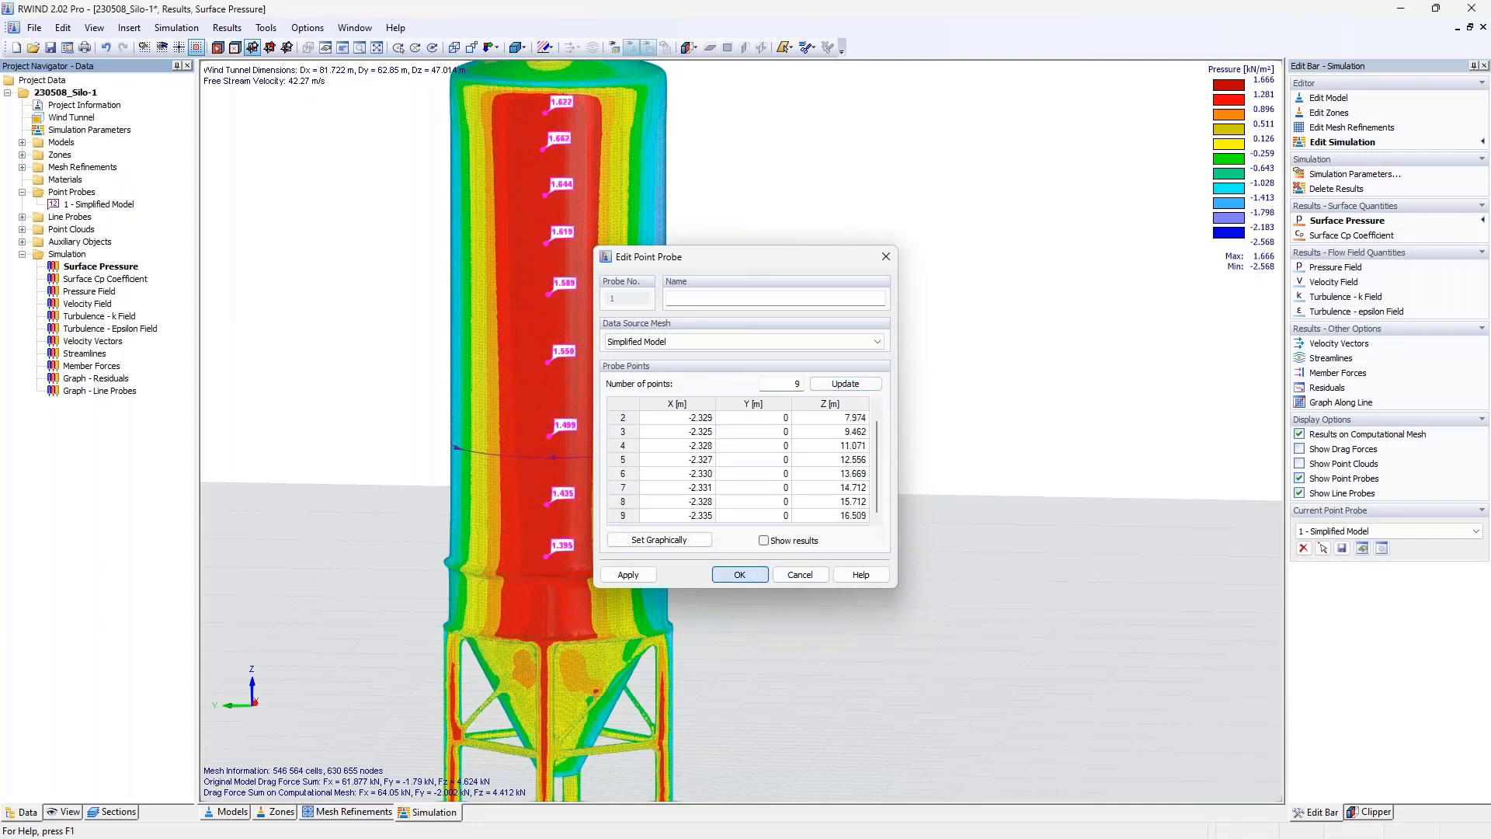
pyautogui.press('Return')
# - Show the results in point probe 1's point table, compare them with the labels on the silo, and close the table
pyautogui.moveTo(565, 552)
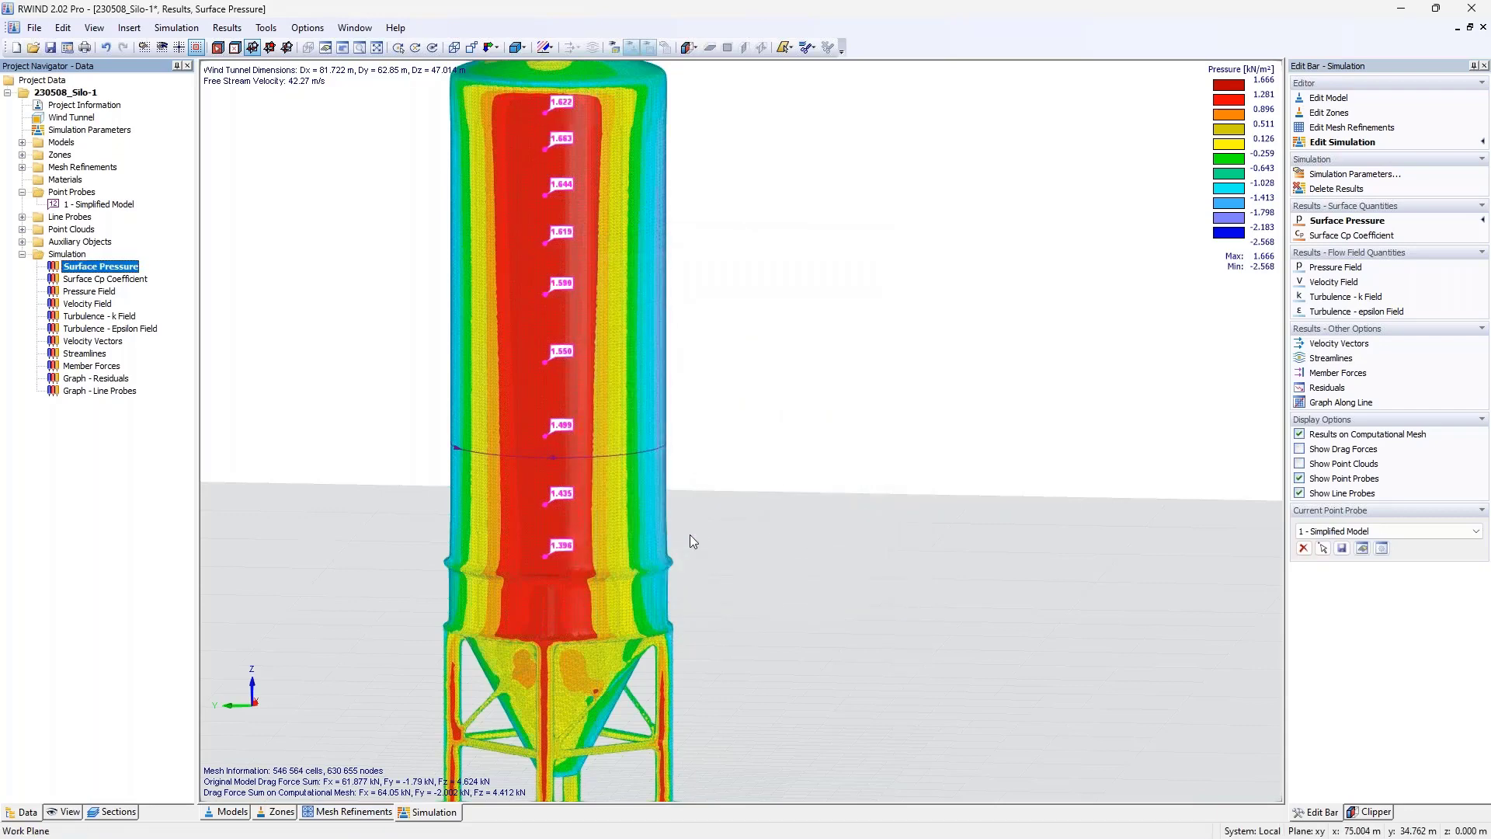
pyautogui.keyDown('ctrl'); pyautogui.moveTo(717, 490); pyautogui.dragTo(657, 489, button='middle'); pyautogui.keyUp('ctrl')
pyautogui.moveTo(652, 466); pyautogui.dragTo(905, 499, button='middle')
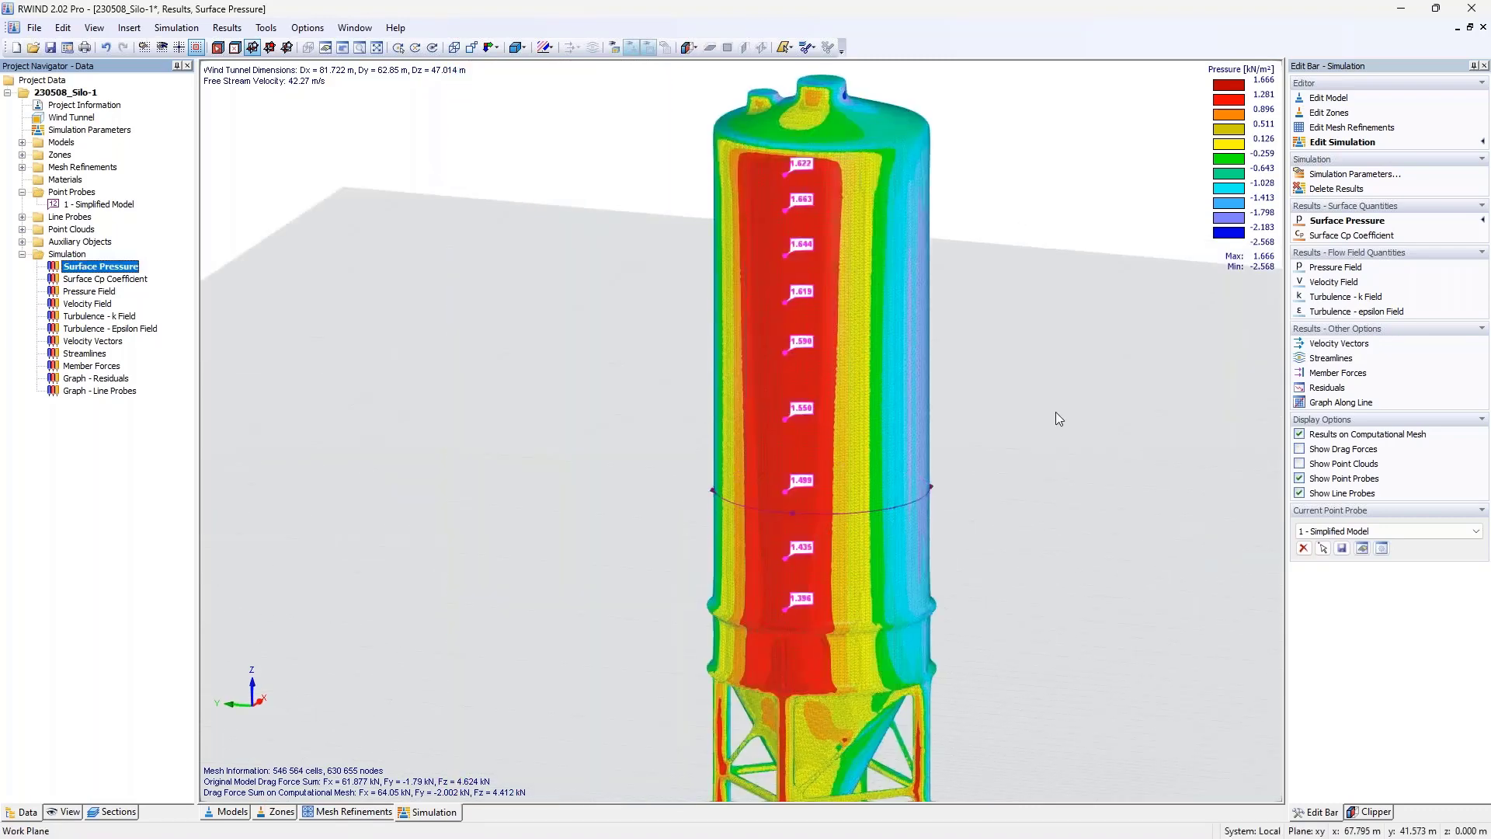
pyautogui.doubleClick(86, 207)
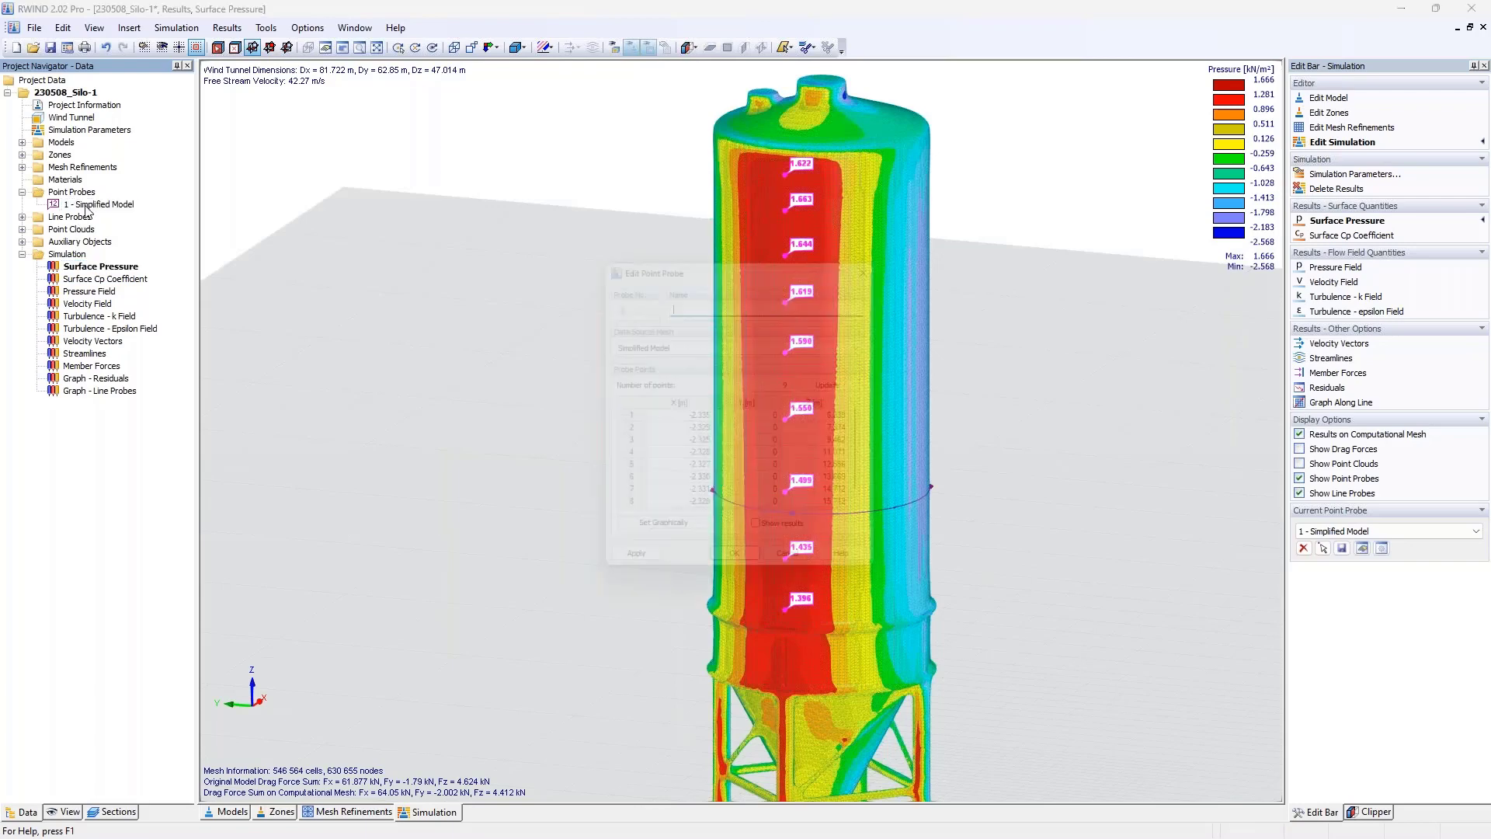
pyautogui.click(763, 540)
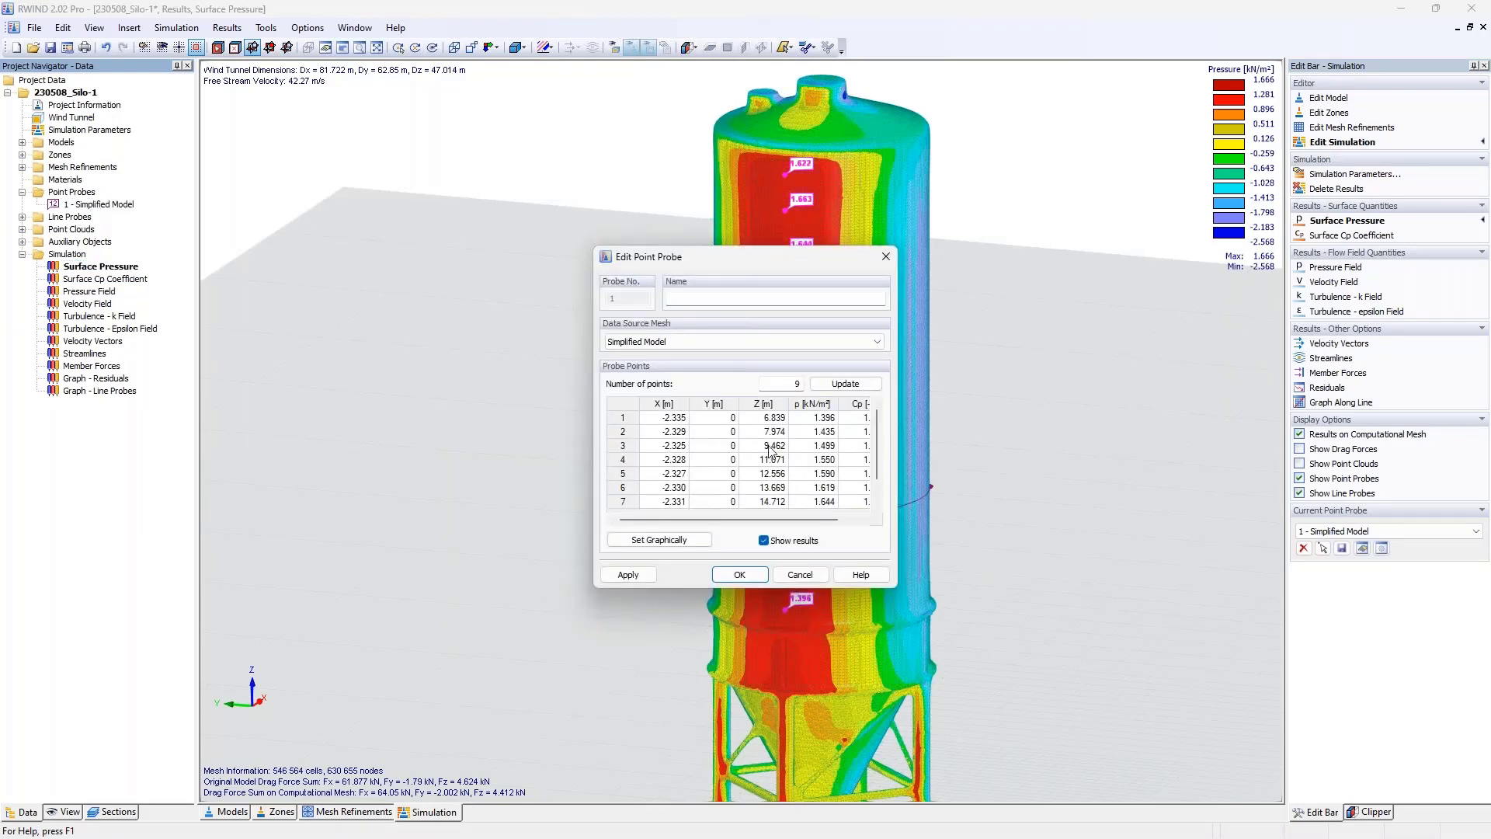
pyautogui.moveTo(752, 258); pyautogui.dragTo(457, 227)
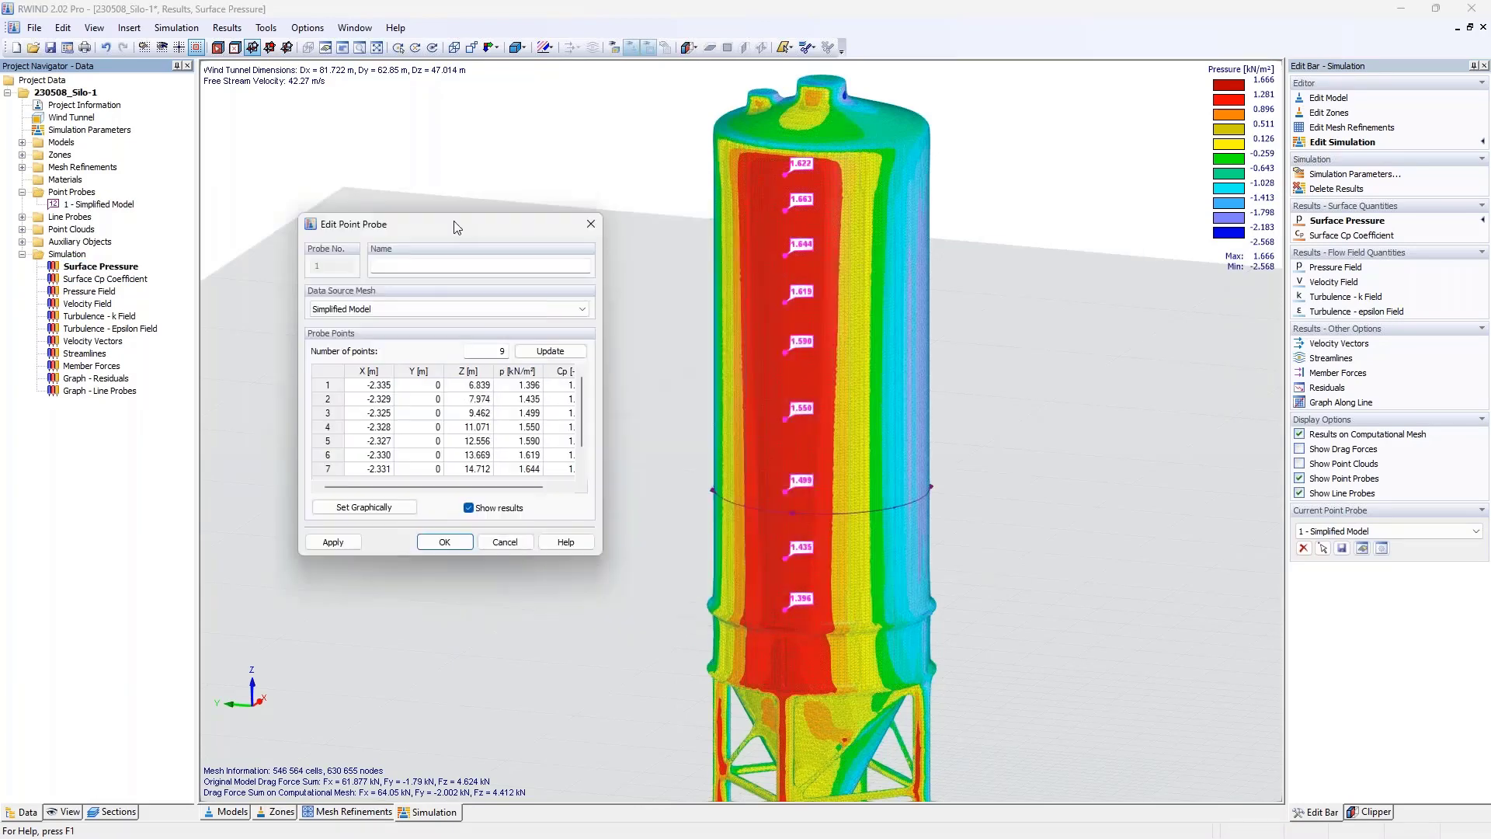
pyautogui.click(596, 224)
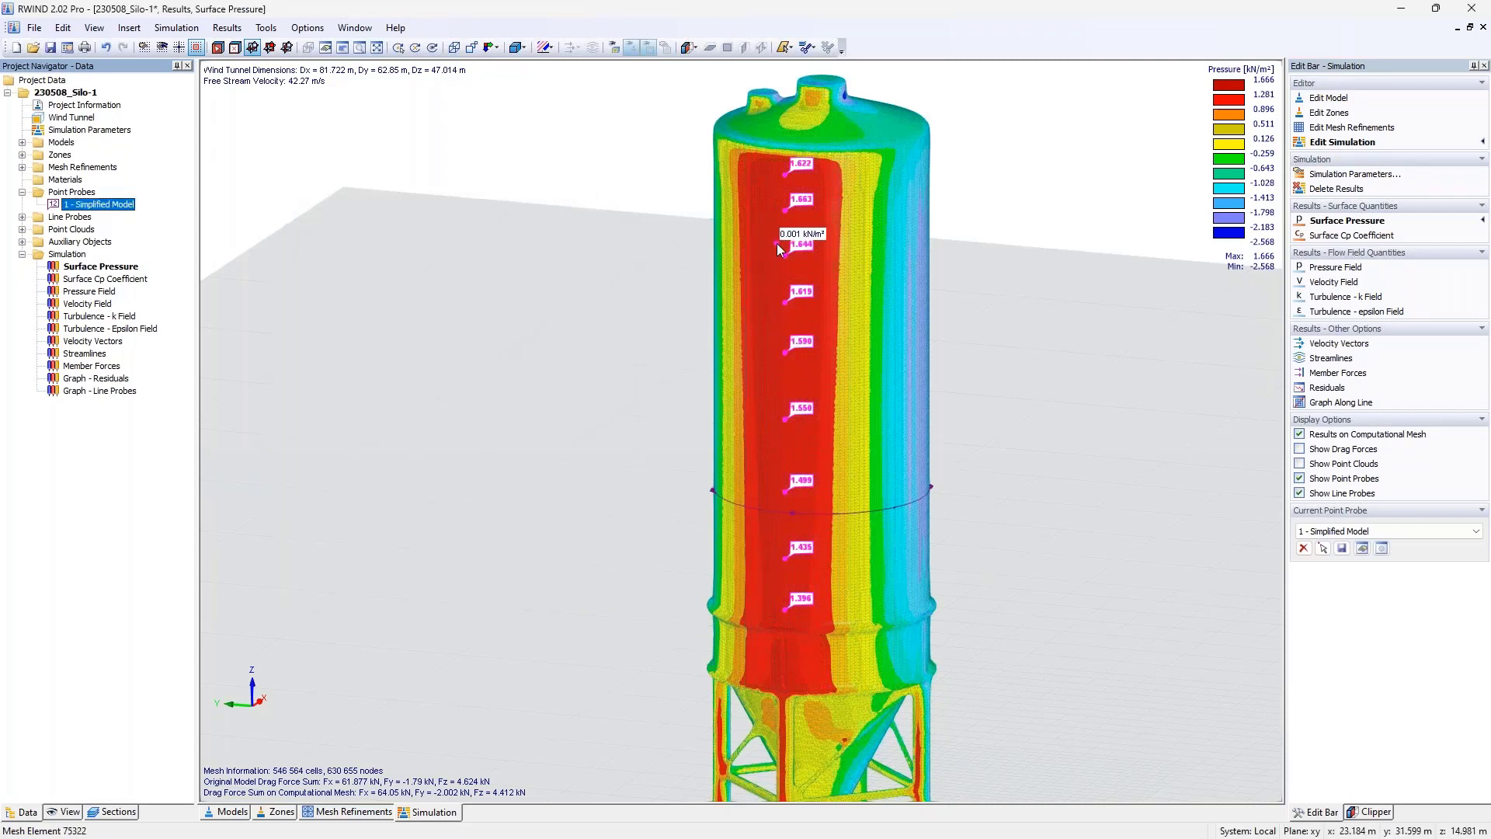
# - Hide the point probes on the silo, display them again, and check the line probe display option
pyautogui.click(1299, 478)
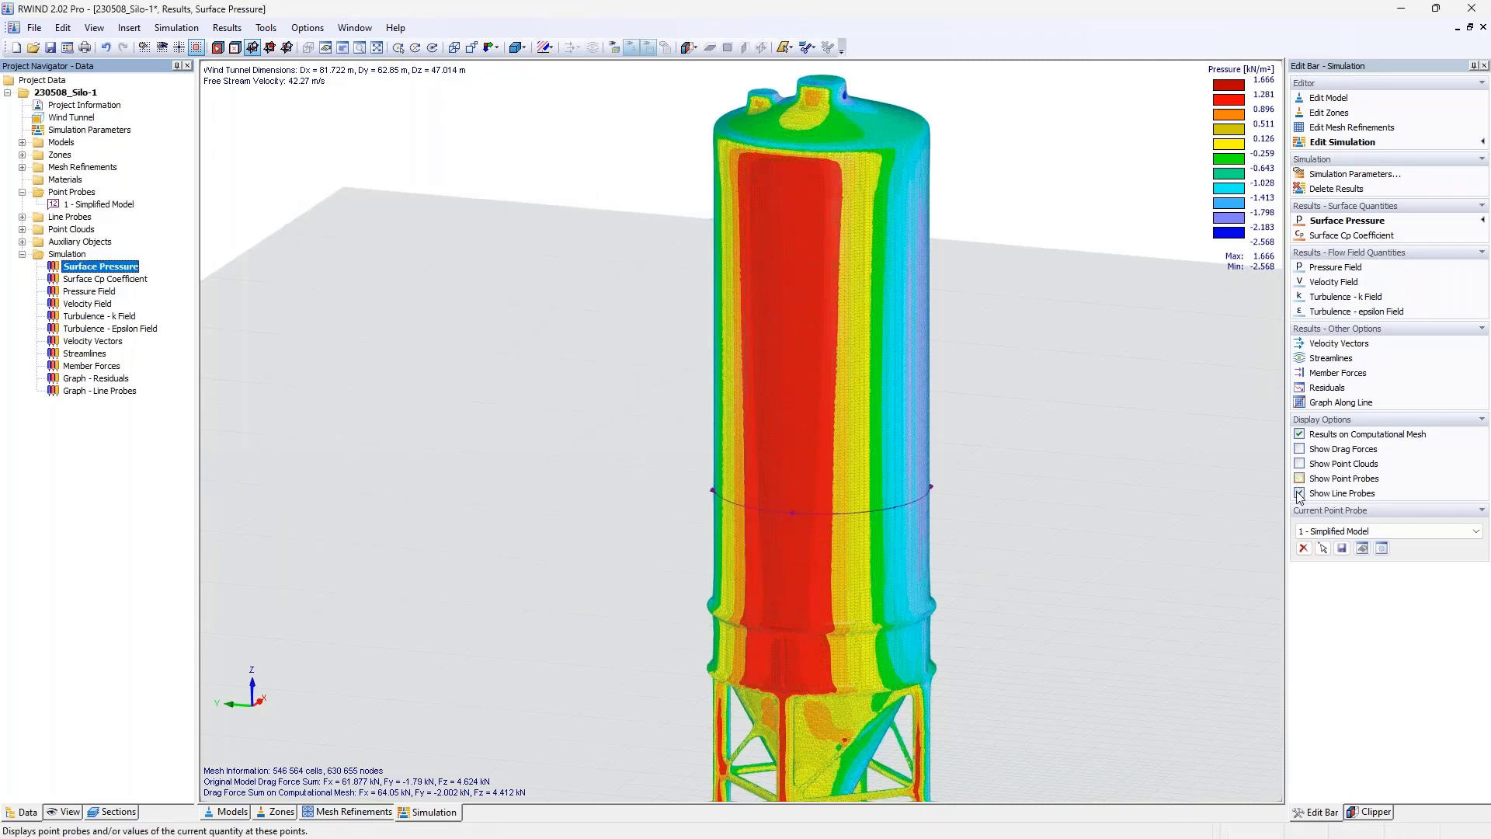
pyautogui.click(1299, 478)
pyautogui.click(1299, 493)
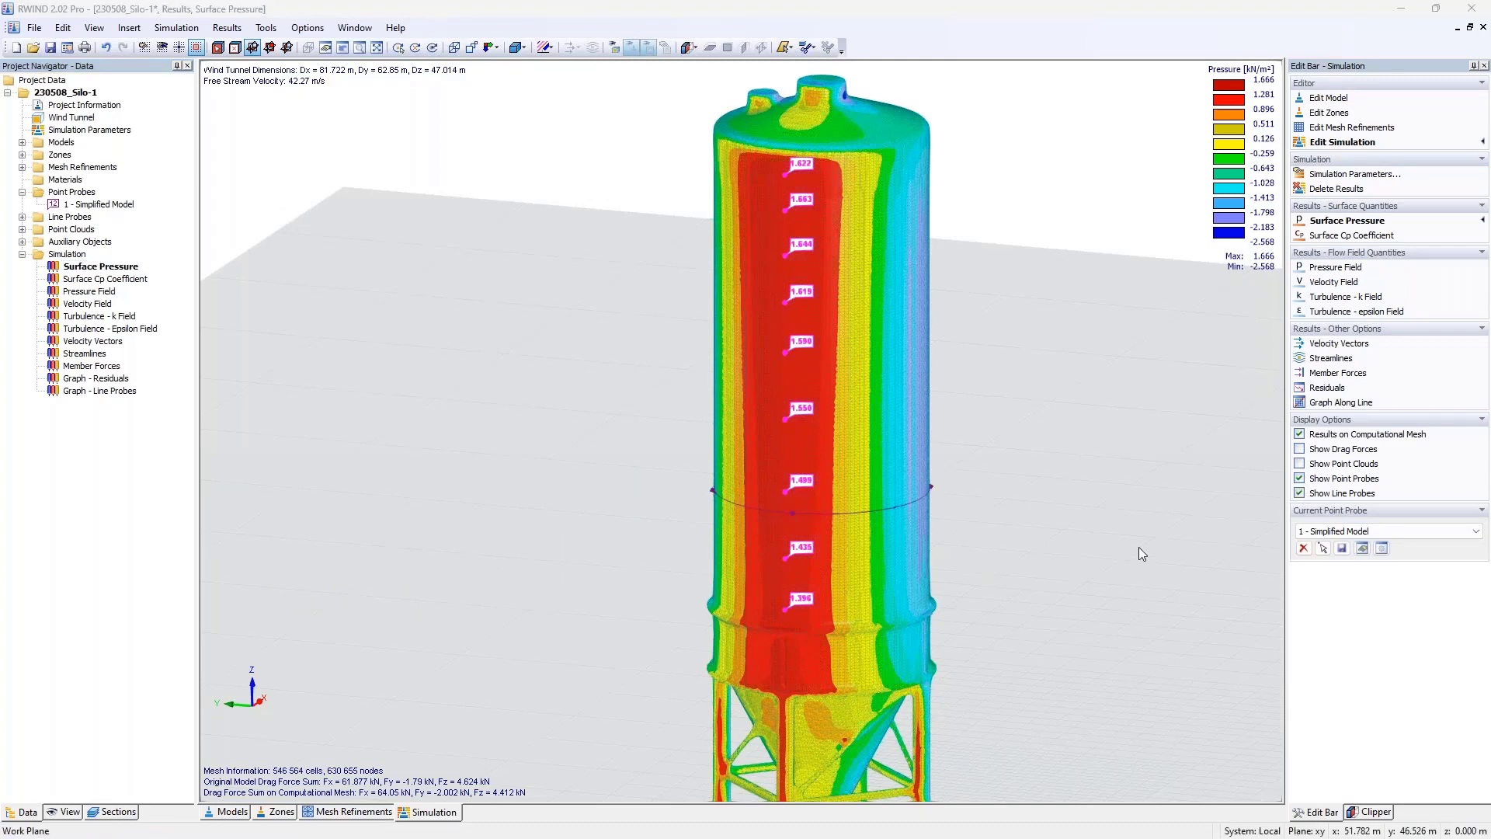
# - Display the Velocity Field results in a section around the silo
pyautogui.keyDown('ctrl'); pyautogui.moveTo(989, 500); pyautogui.dragTo(823, 516, button='middle'); pyautogui.keyUp('ctrl')
pyautogui.scroll(-3, 869, 535)
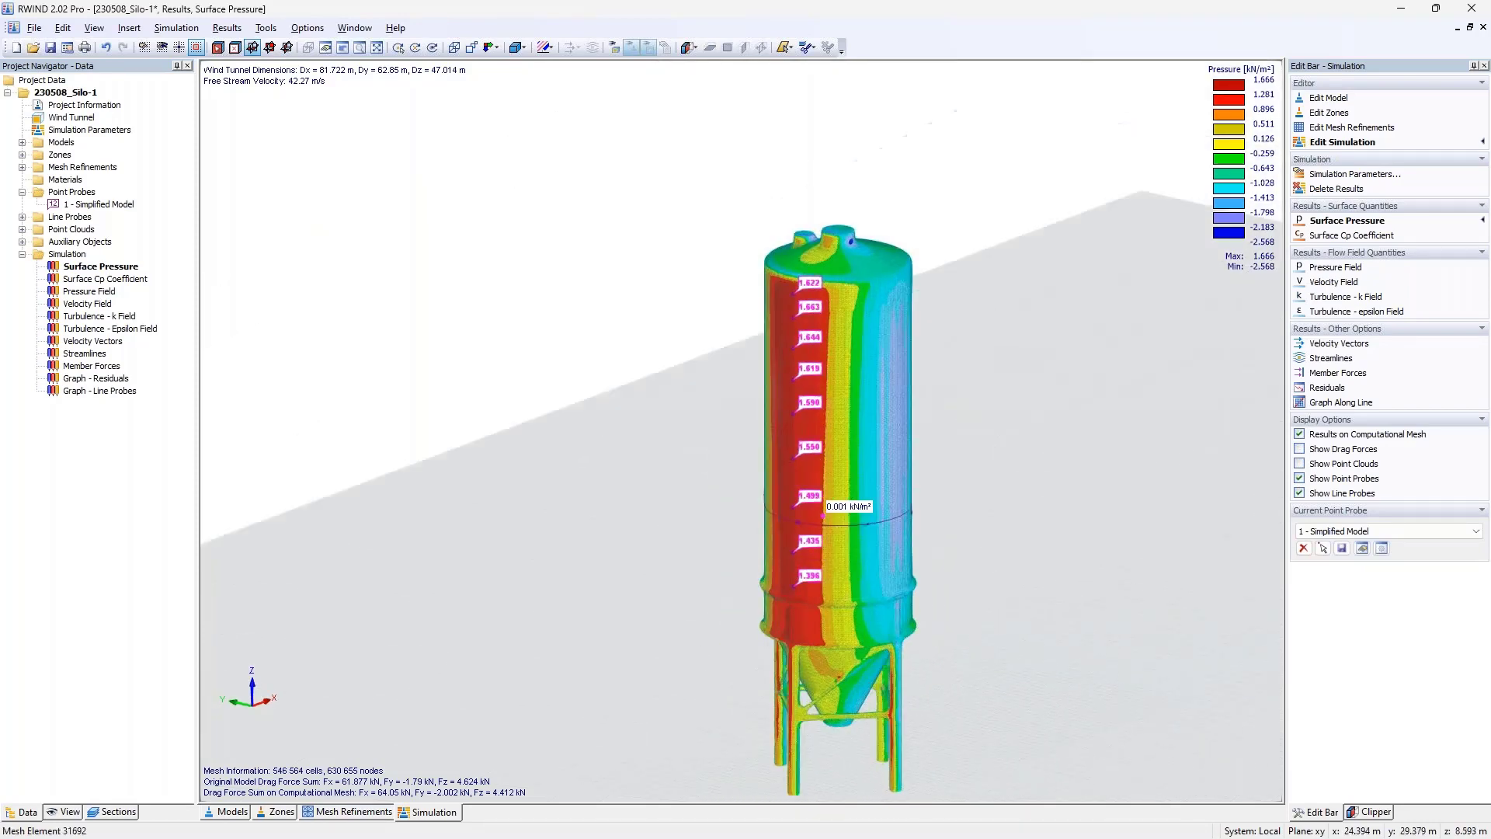
pyautogui.doubleClick(103, 306)
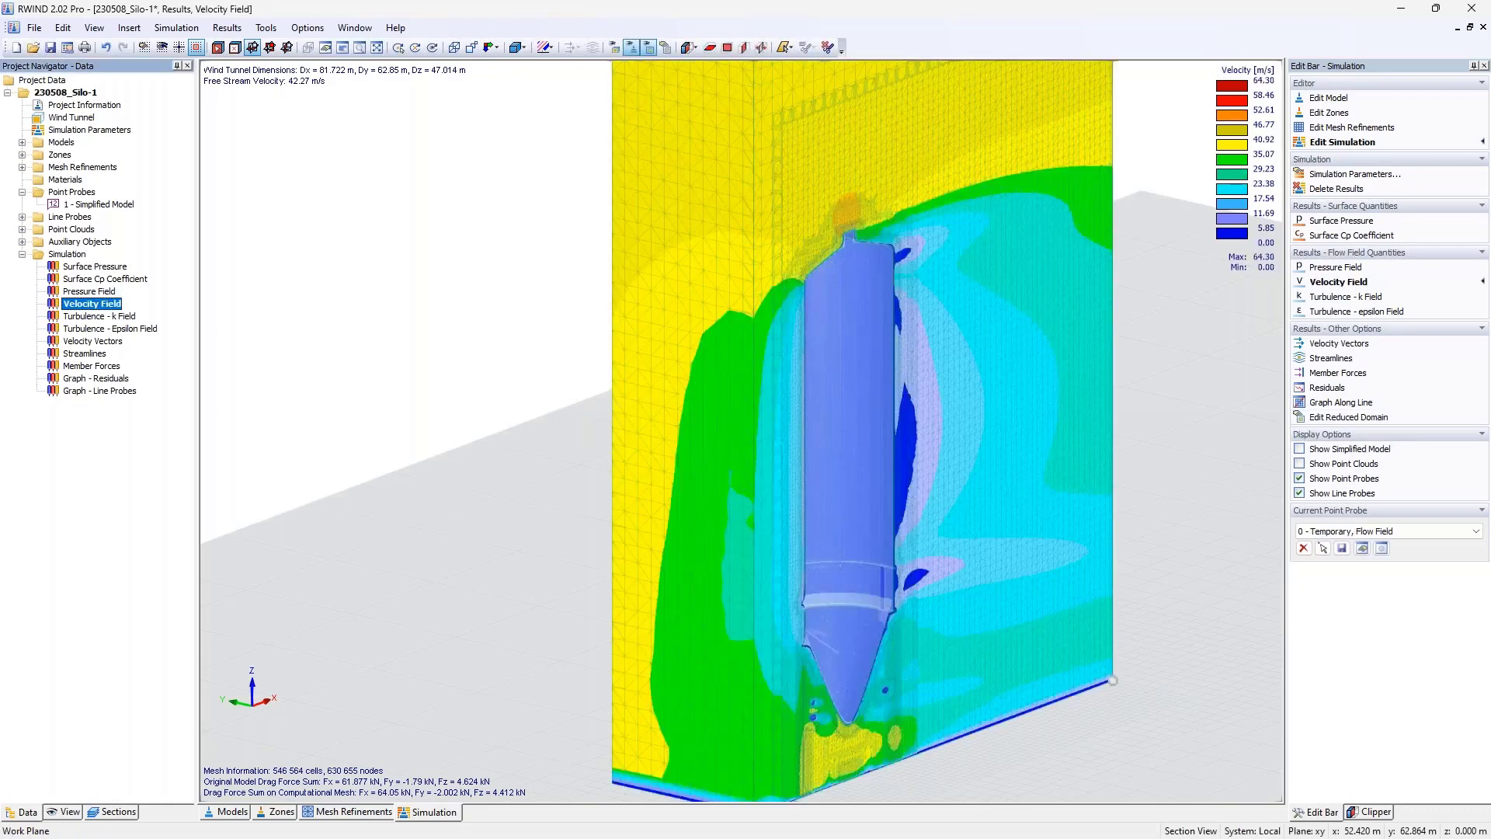
pyautogui.keyDown('ctrl'); pyautogui.moveTo(449, 418); pyautogui.dragTo(439, 416, button='middle'); pyautogui.keyUp('ctrl')
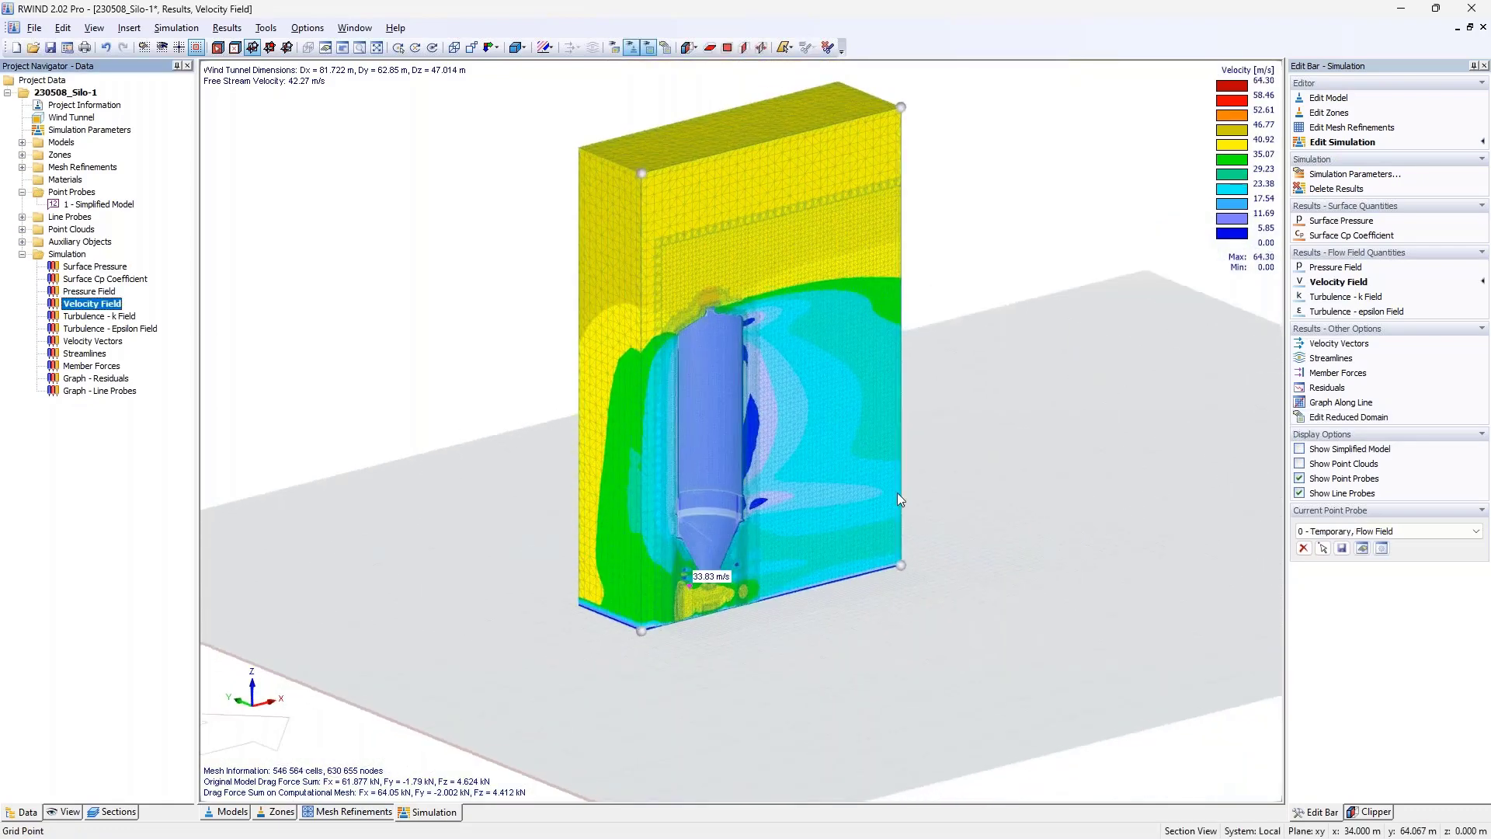
pyautogui.scroll(-3, 781, 299)
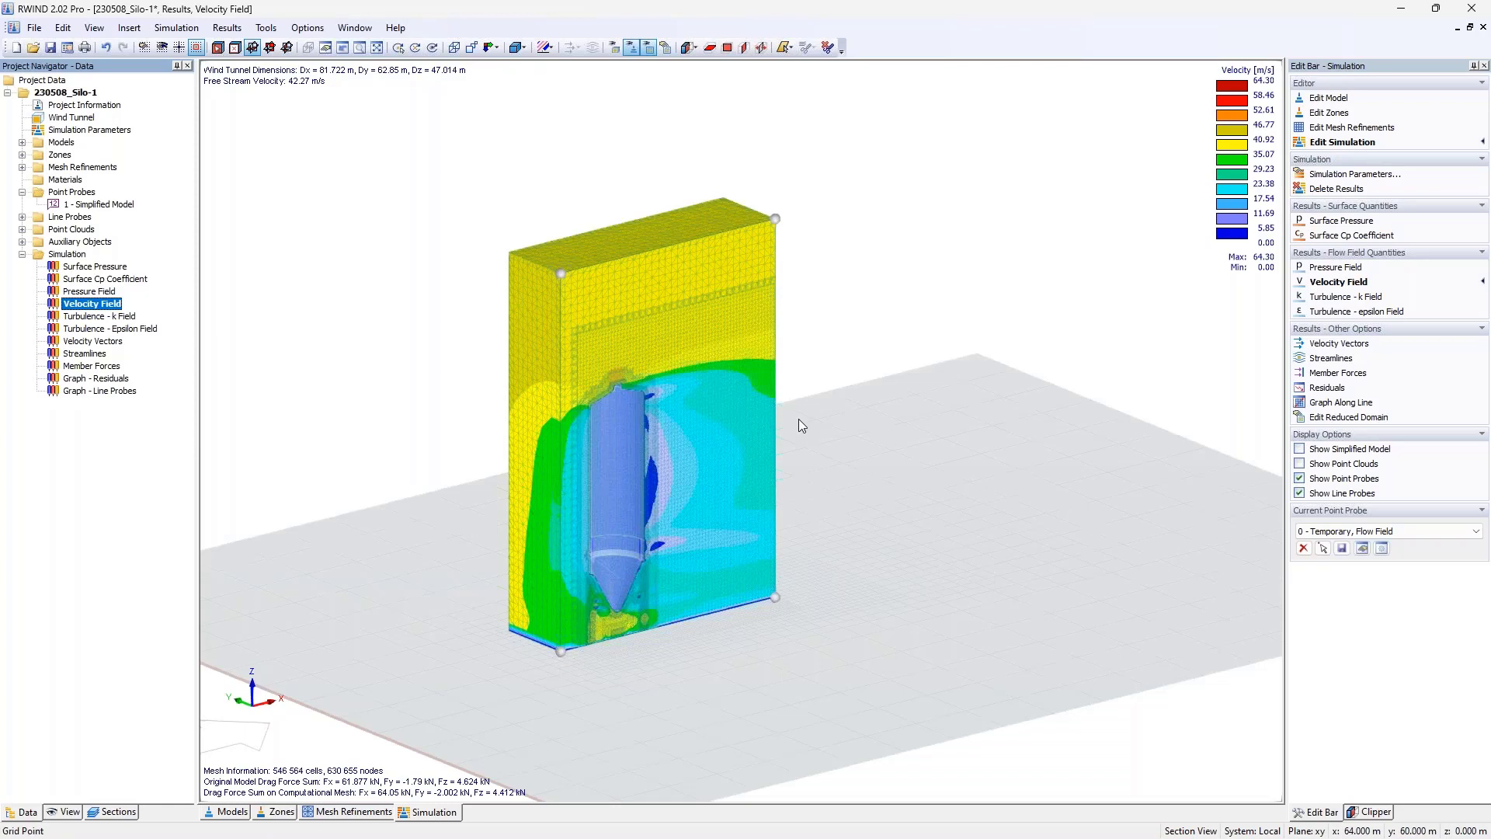
# - Extend the reduced domain on the silo's windward side to a dX dimension of 23.160 m and finish editing it
pyautogui.click(667, 49)
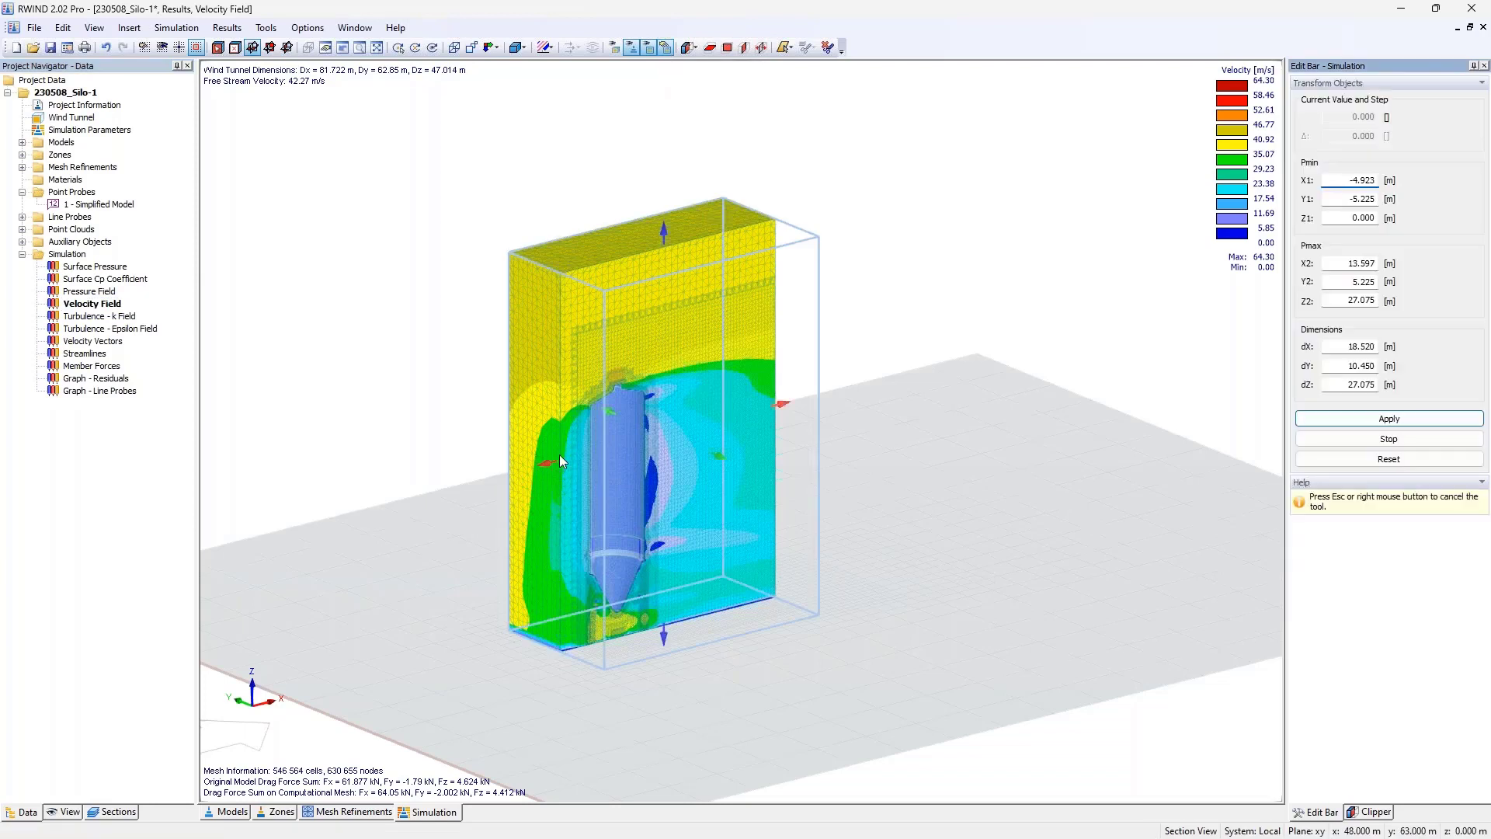
pyautogui.moveTo(546, 467); pyautogui.dragTo(492, 487)
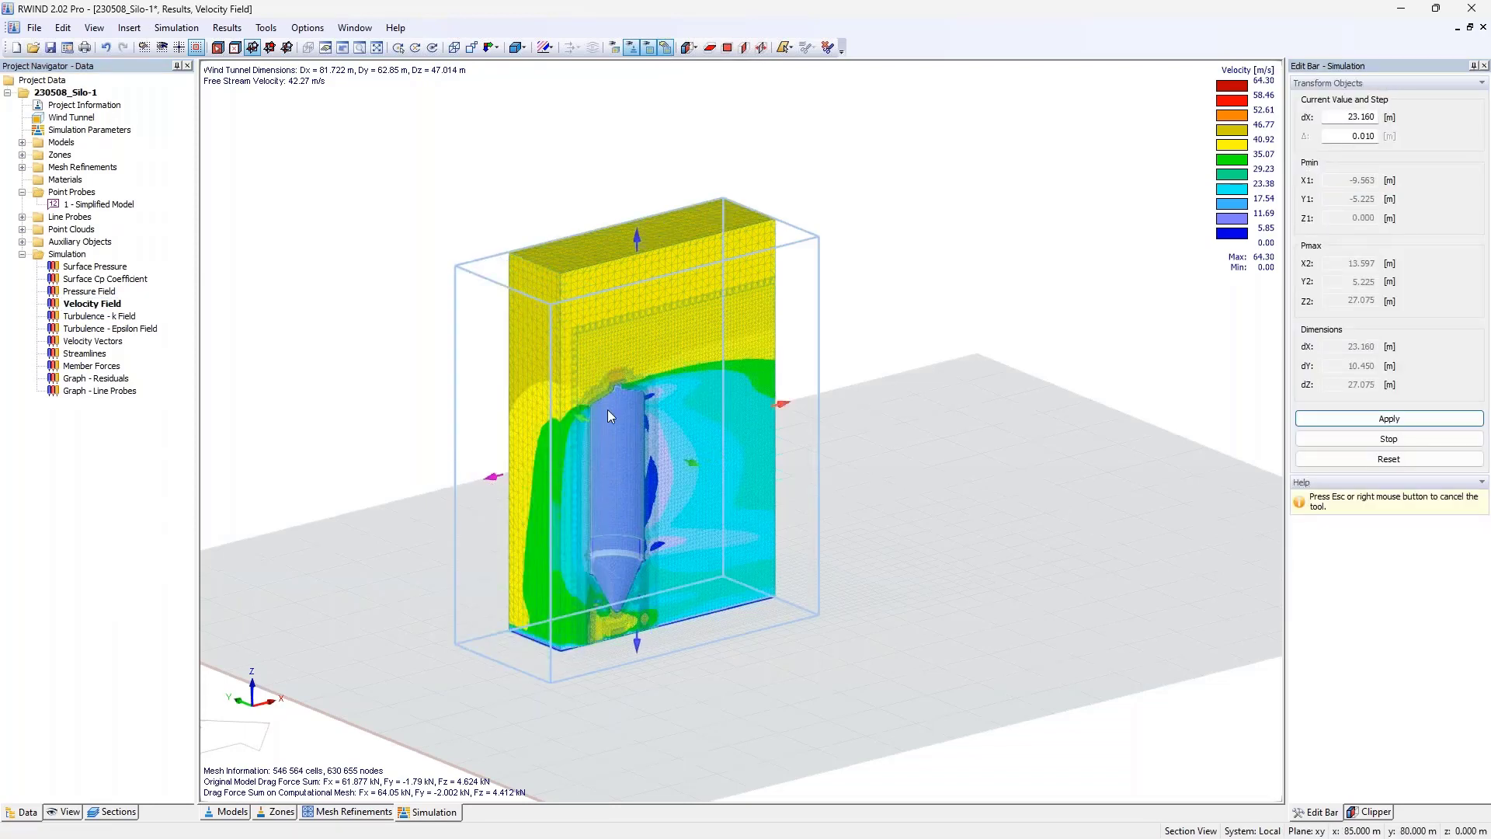
pyautogui.click(1360, 116)
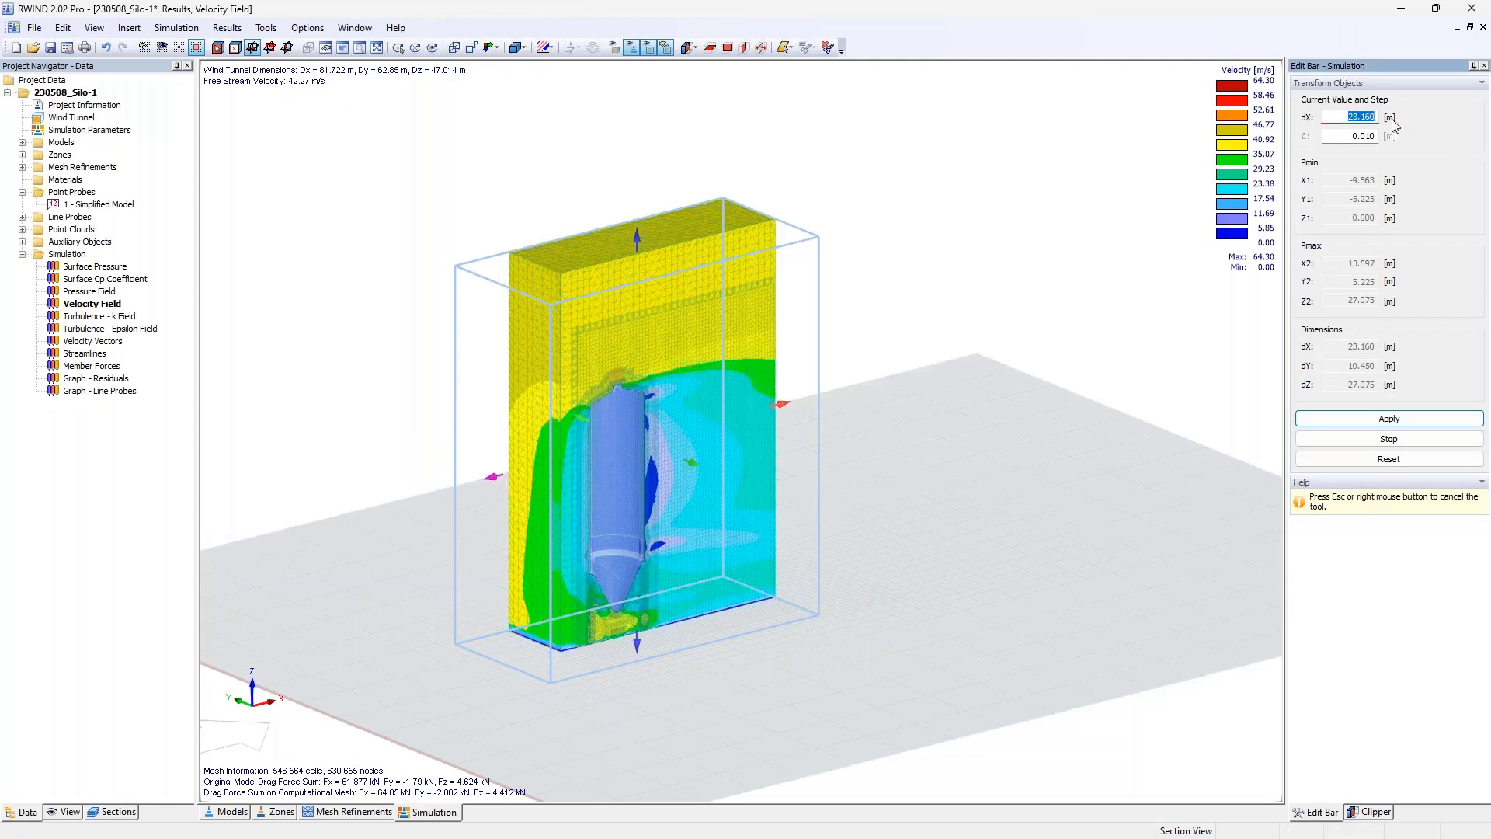
pyautogui.click(1384, 419)
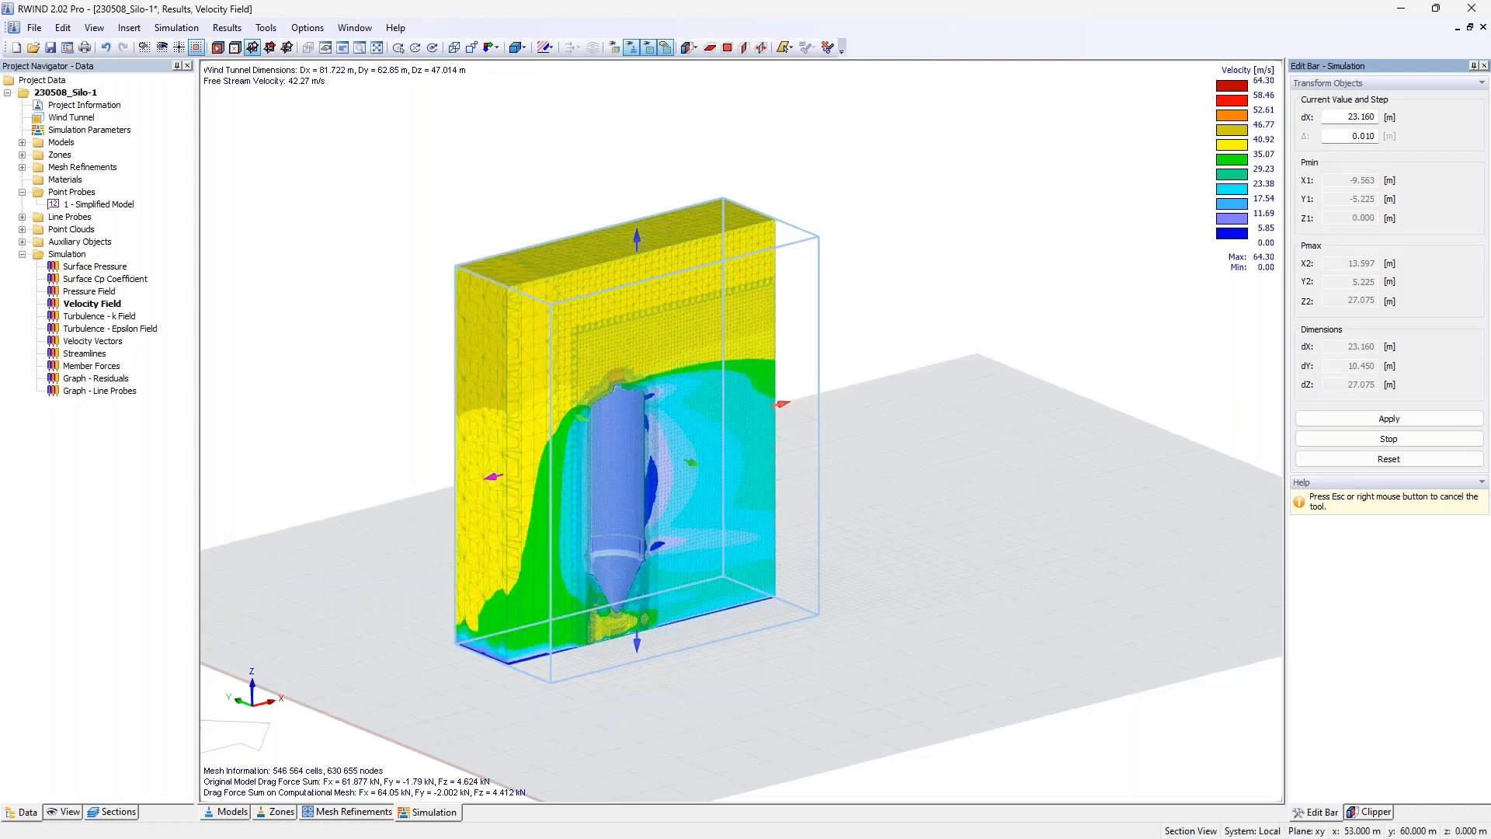
pyautogui.click(515, 216)
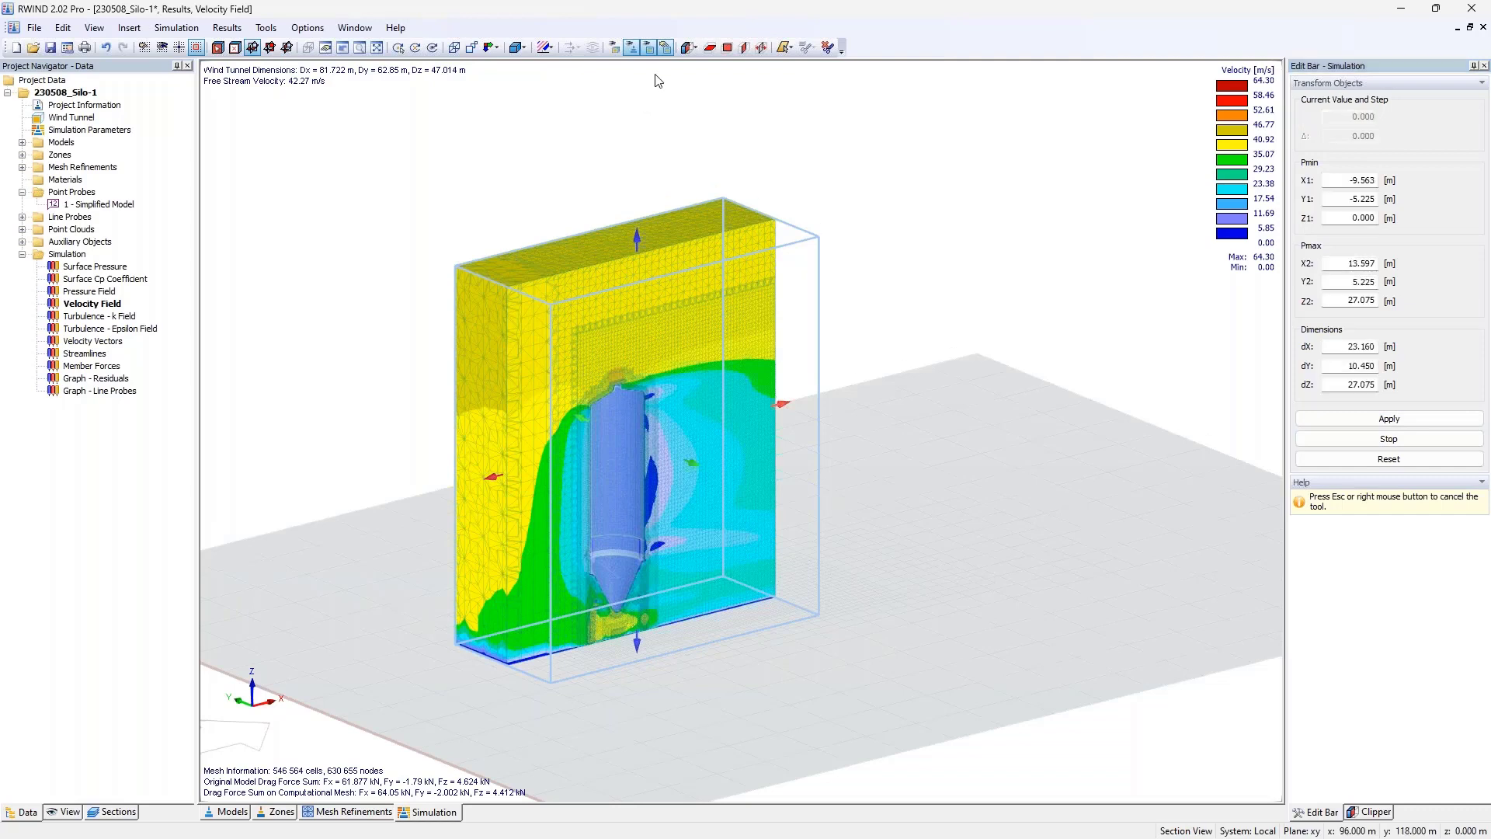
pyautogui.click(1388, 438)
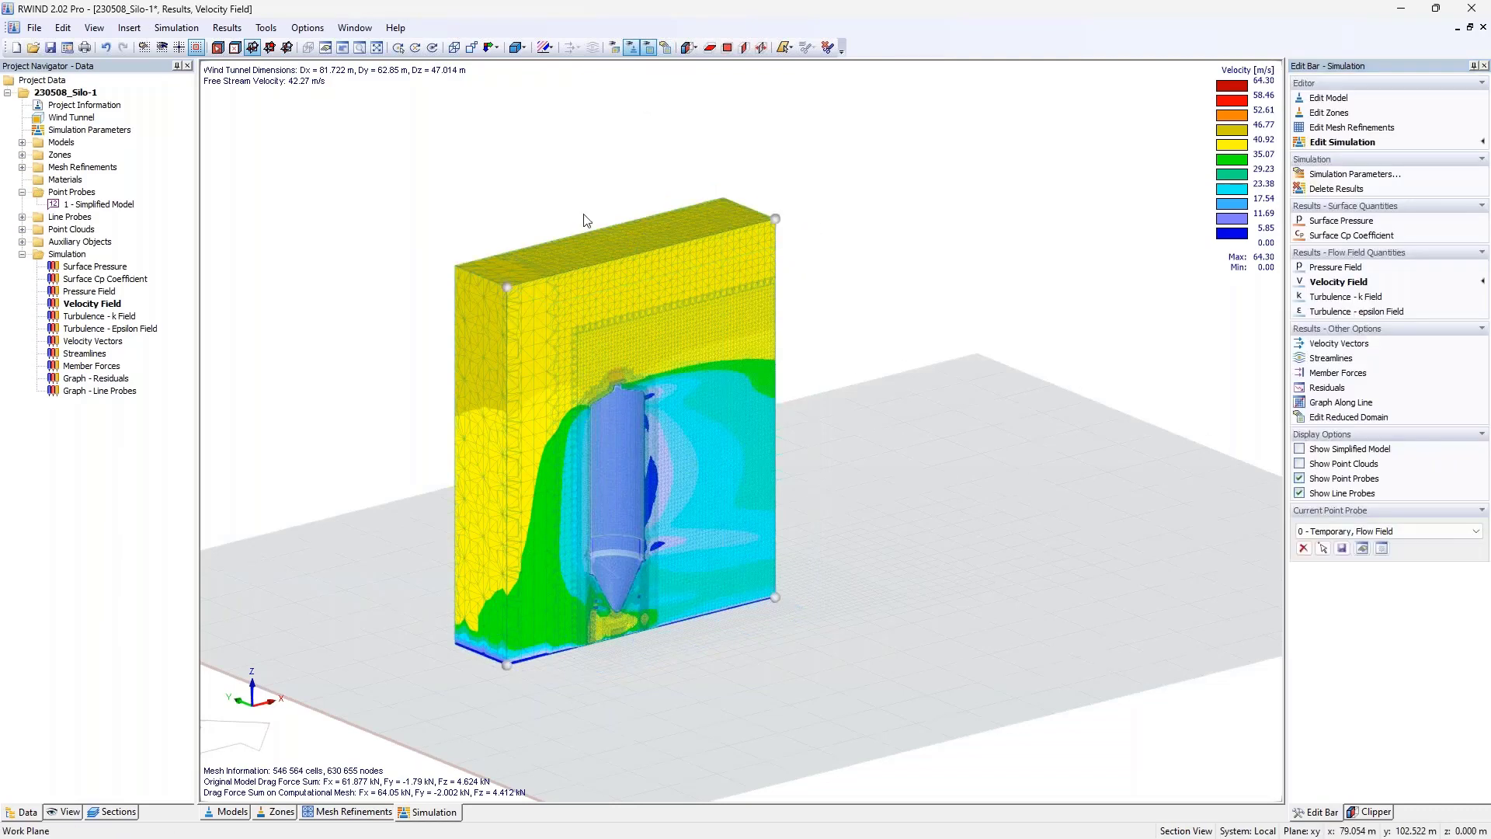
# - Turn off the reduced domain to show the velocity field over the whole wind tunnel
pyautogui.click(647, 49)
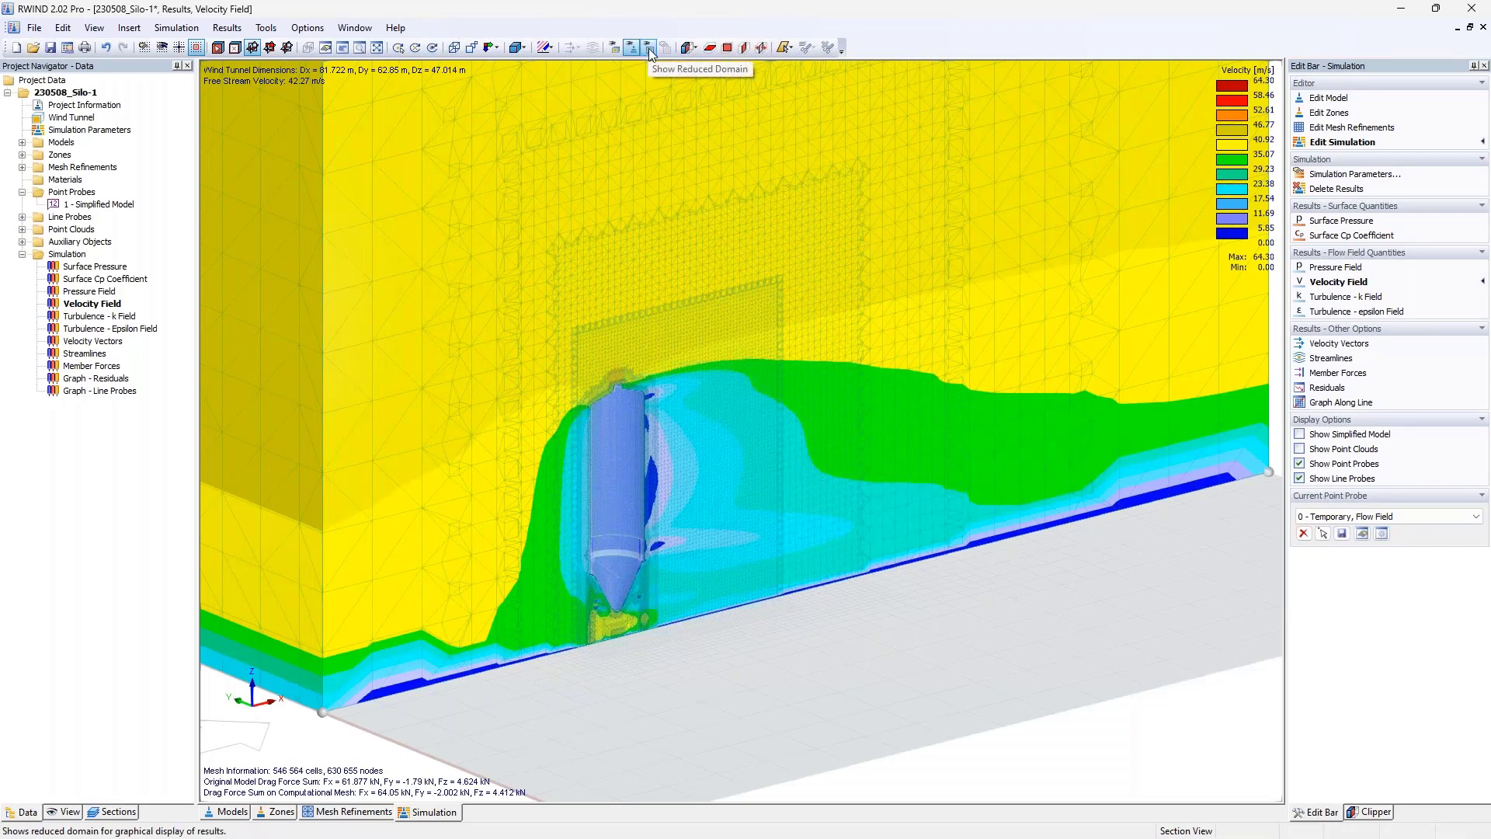
pyautogui.scroll(-3, 678, 250)
pyautogui.moveTo(703, 237); pyautogui.dragTo(731, 371, button='middle')
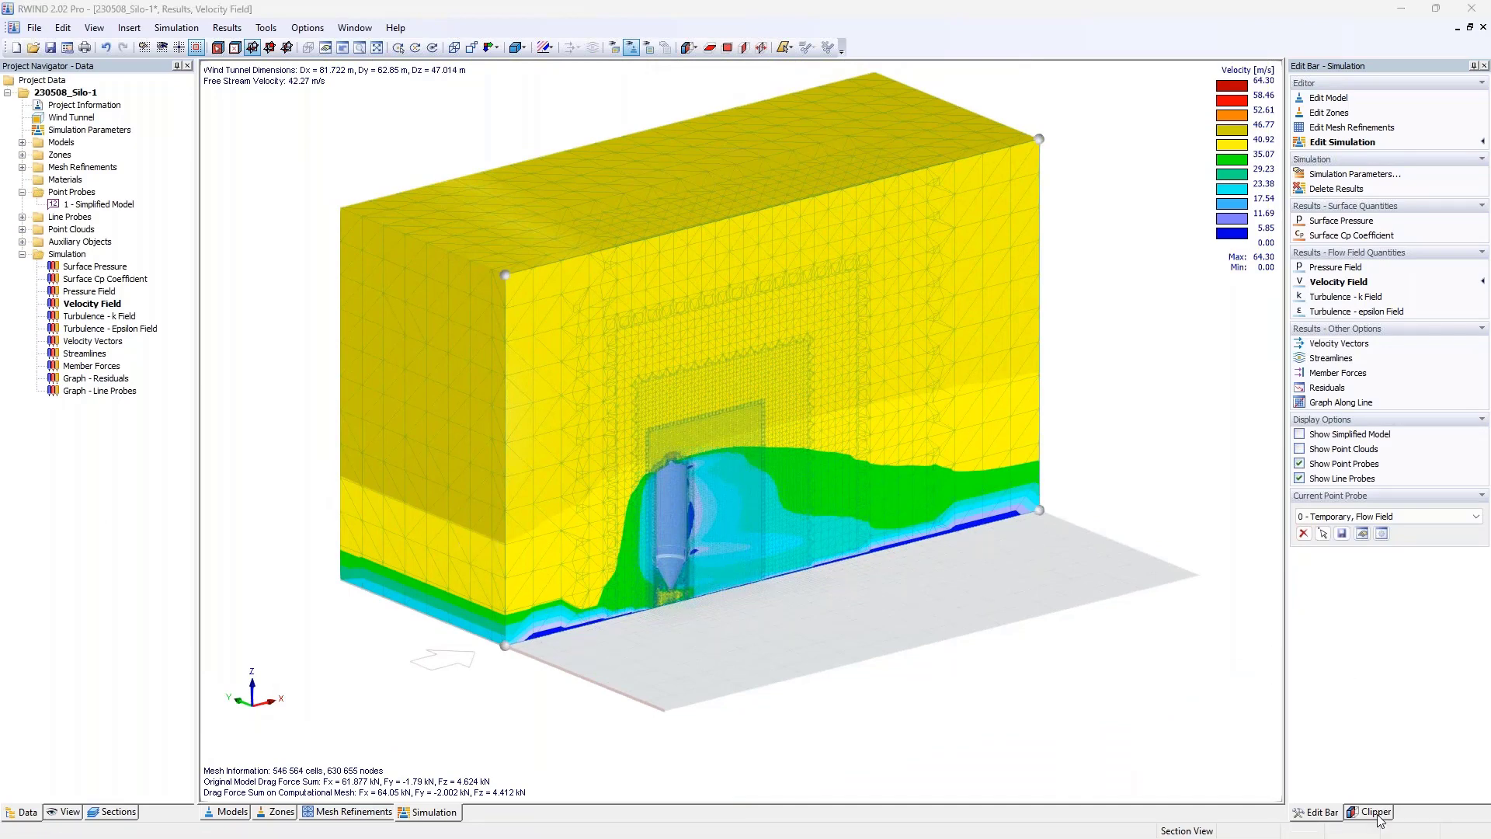
pyautogui.moveTo(358, 271)
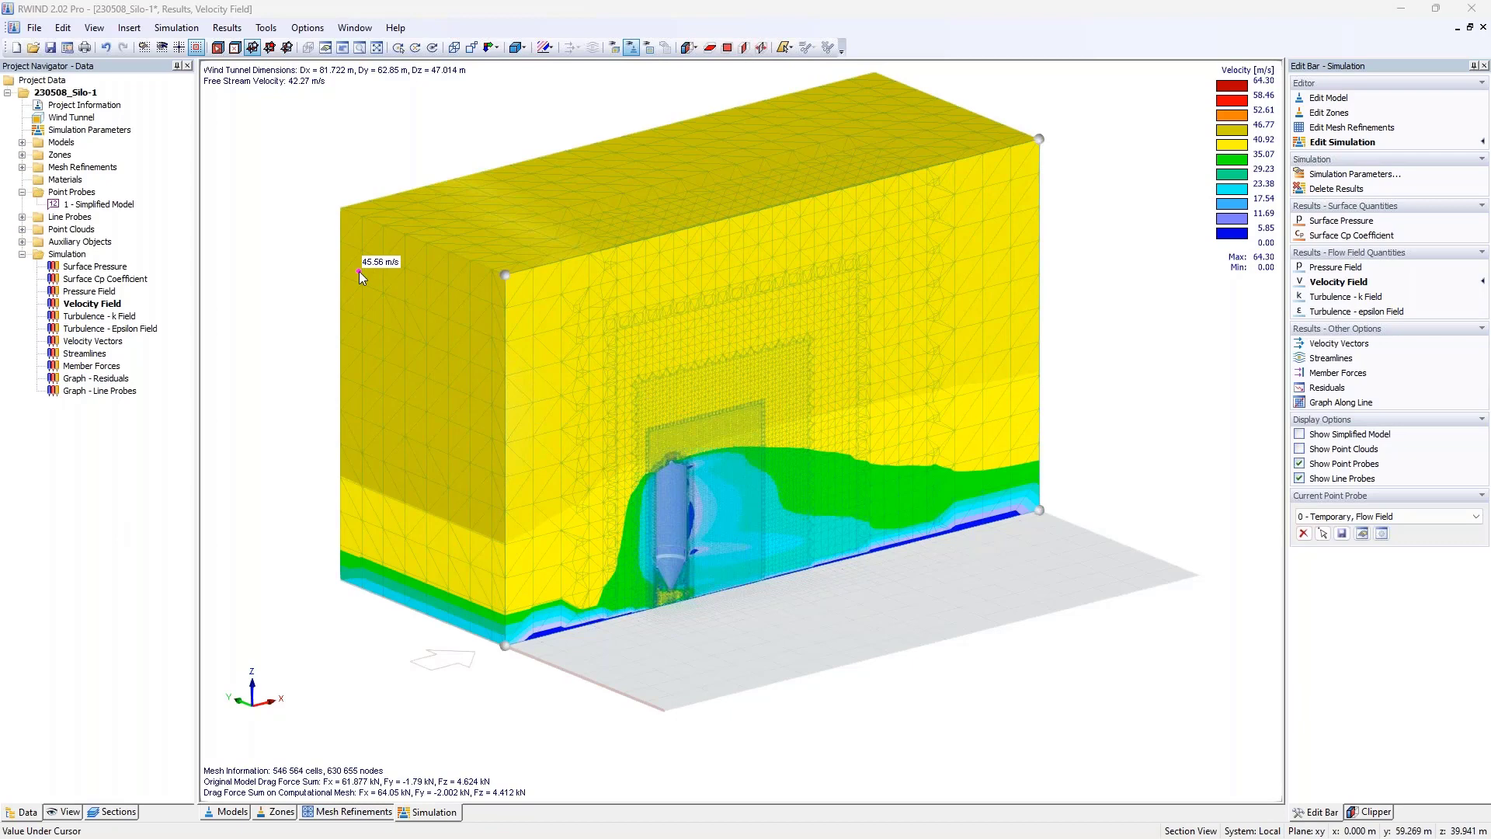
# - Try the clipper plane orientations, set it to -X, and move the plane downstream to X 28.674 m
pyautogui.click(1375, 812)
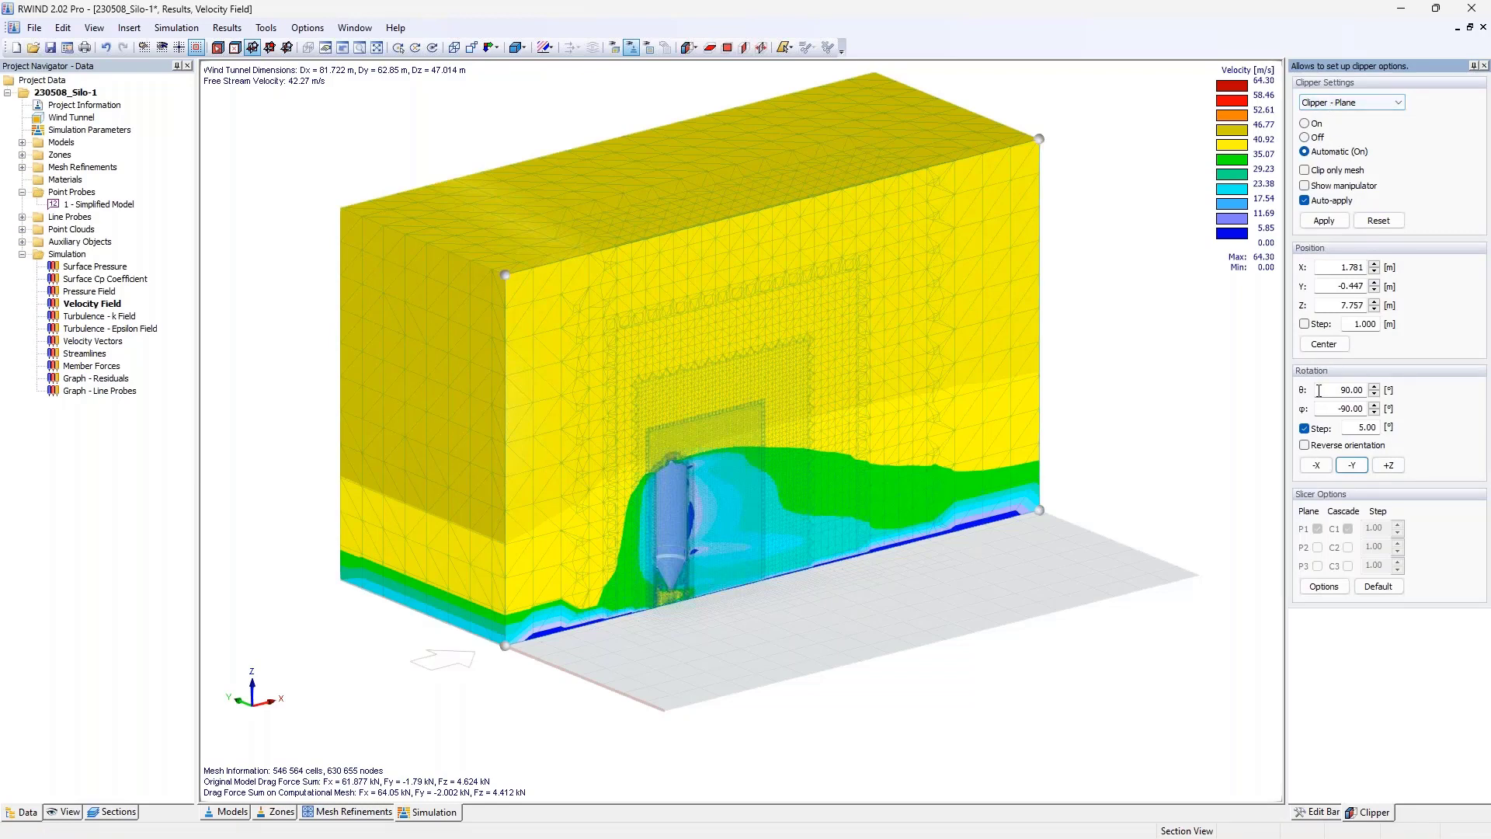
pyautogui.moveTo(1035, 425)
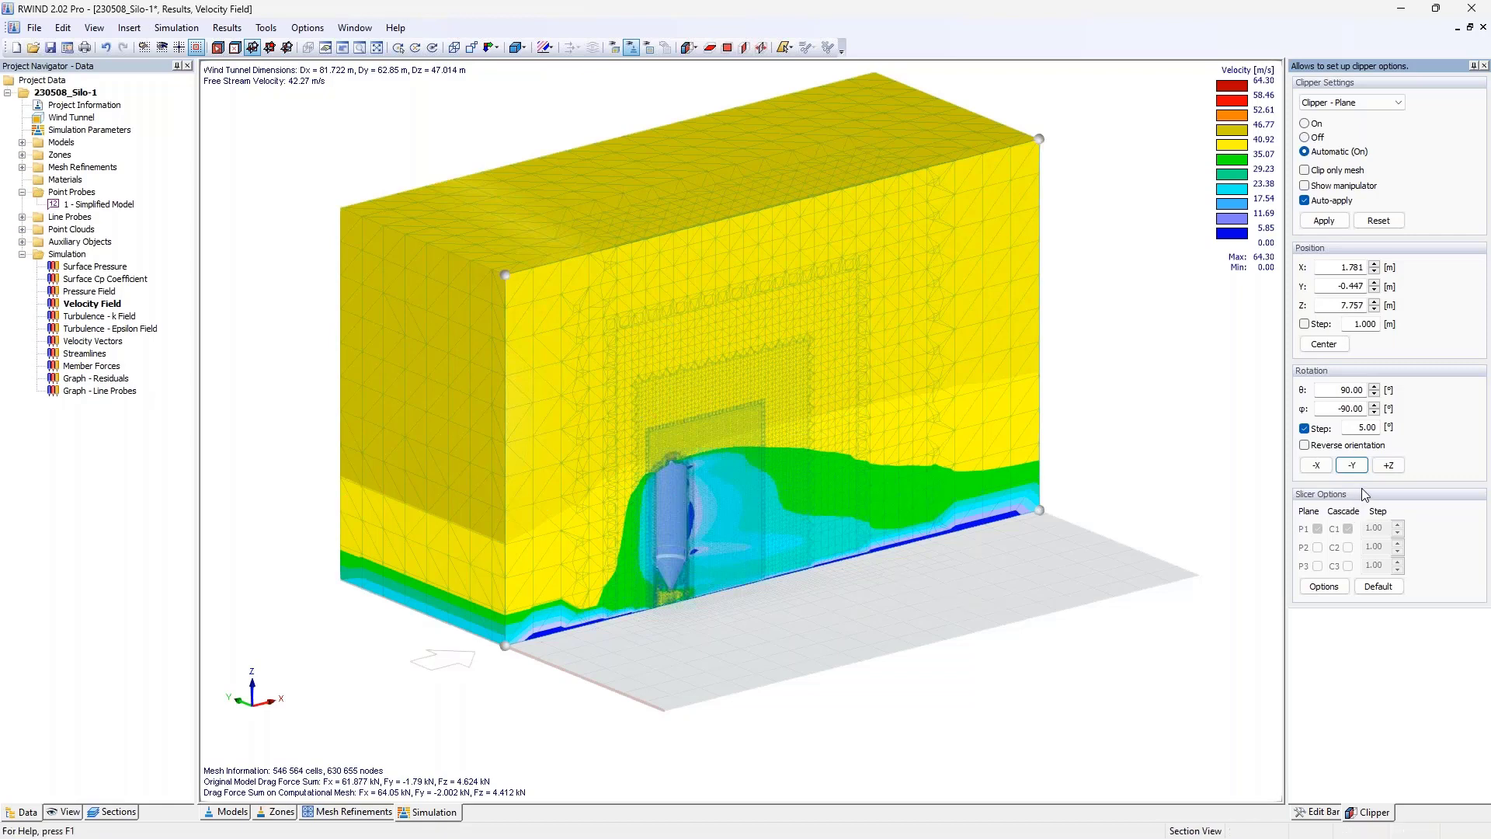
pyautogui.click(1389, 466)
pyautogui.click(1347, 467)
pyautogui.click(1352, 466)
pyautogui.click(1319, 464)
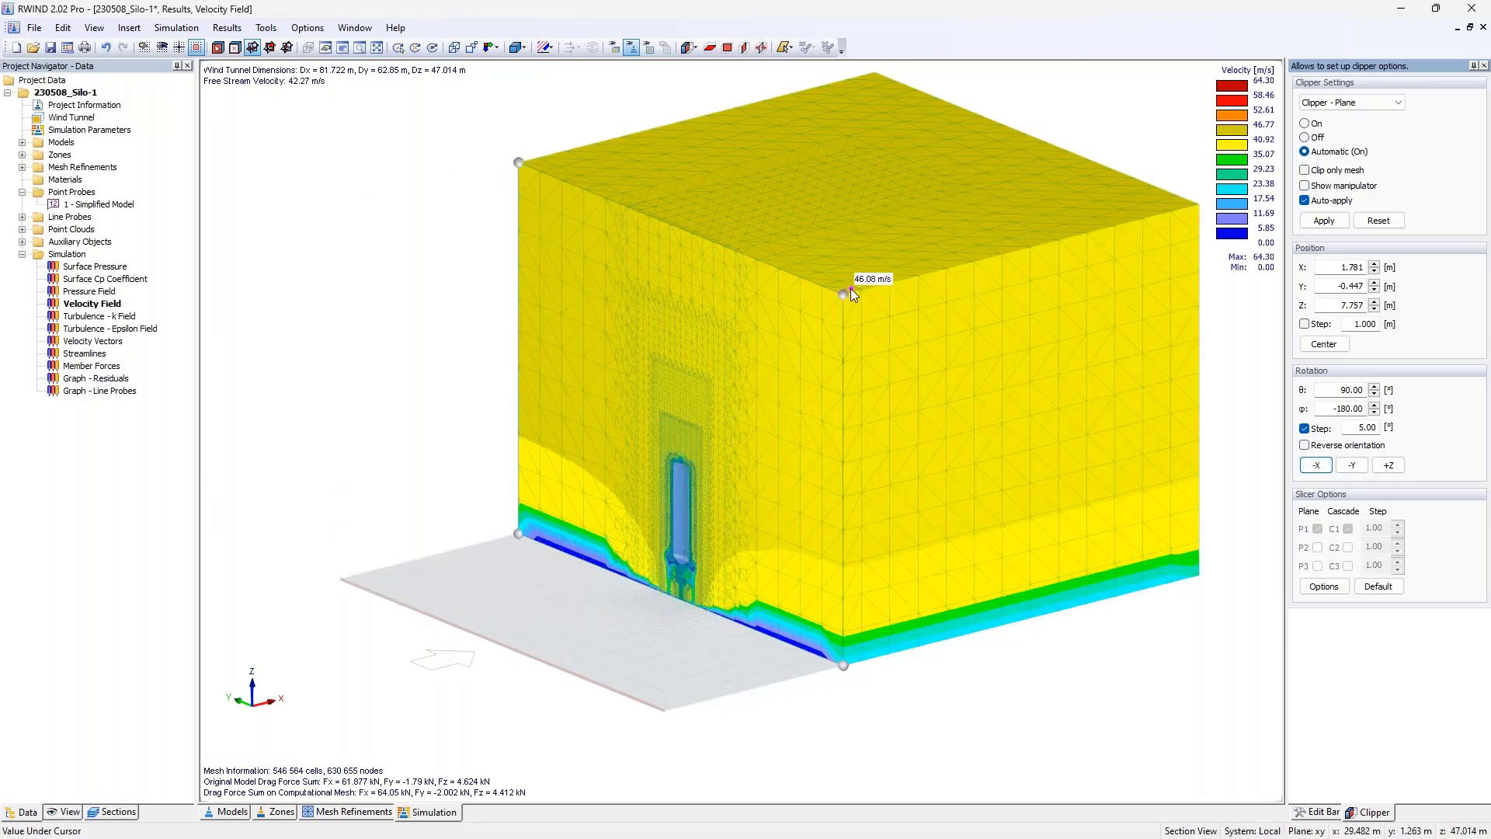
pyautogui.moveTo(847, 293); pyautogui.dragTo(1028, 302)
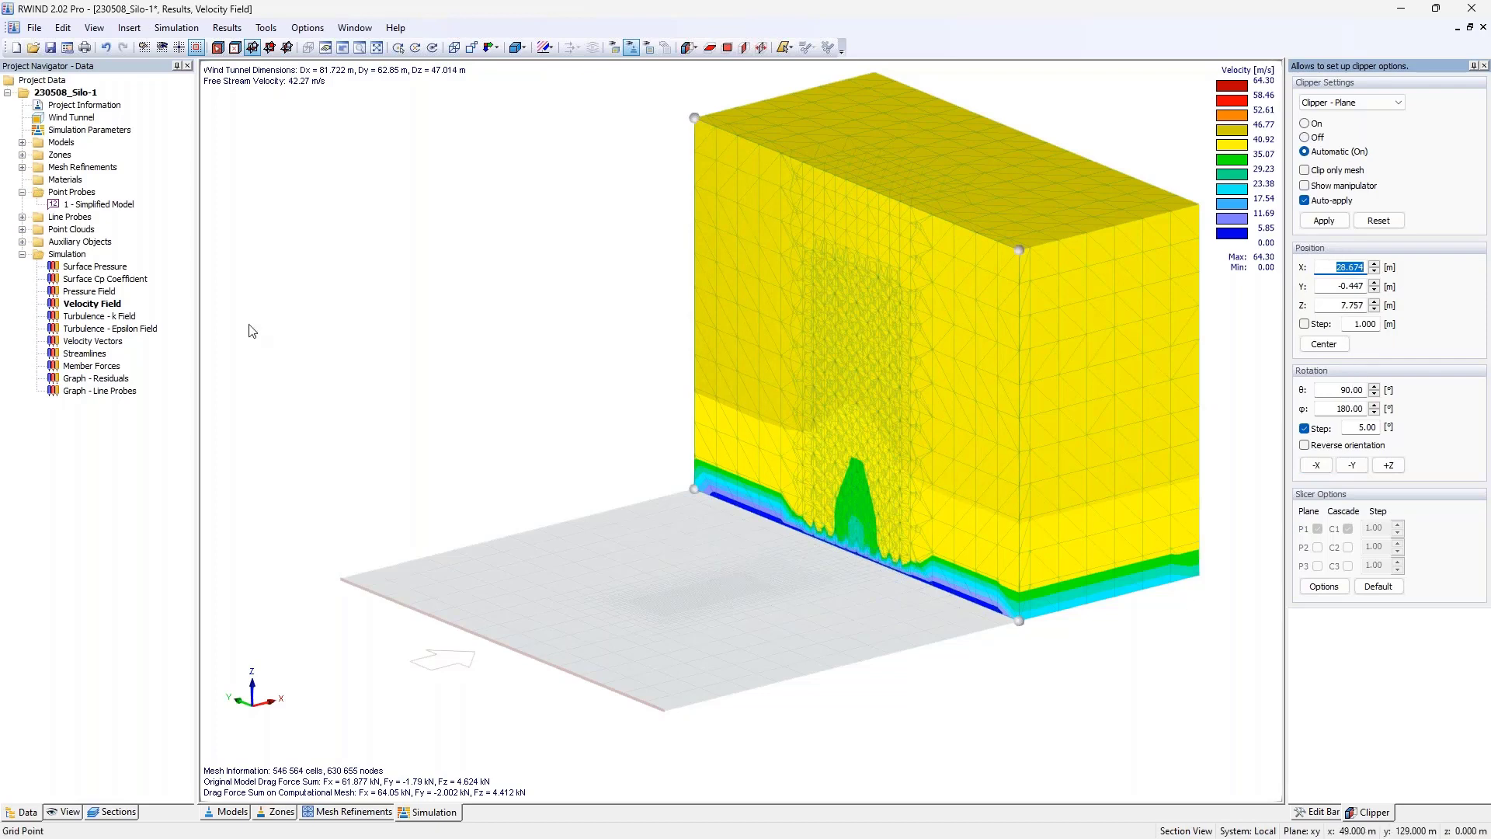
# - Display the Surface Pressure results on the silo
pyautogui.click(100, 267)
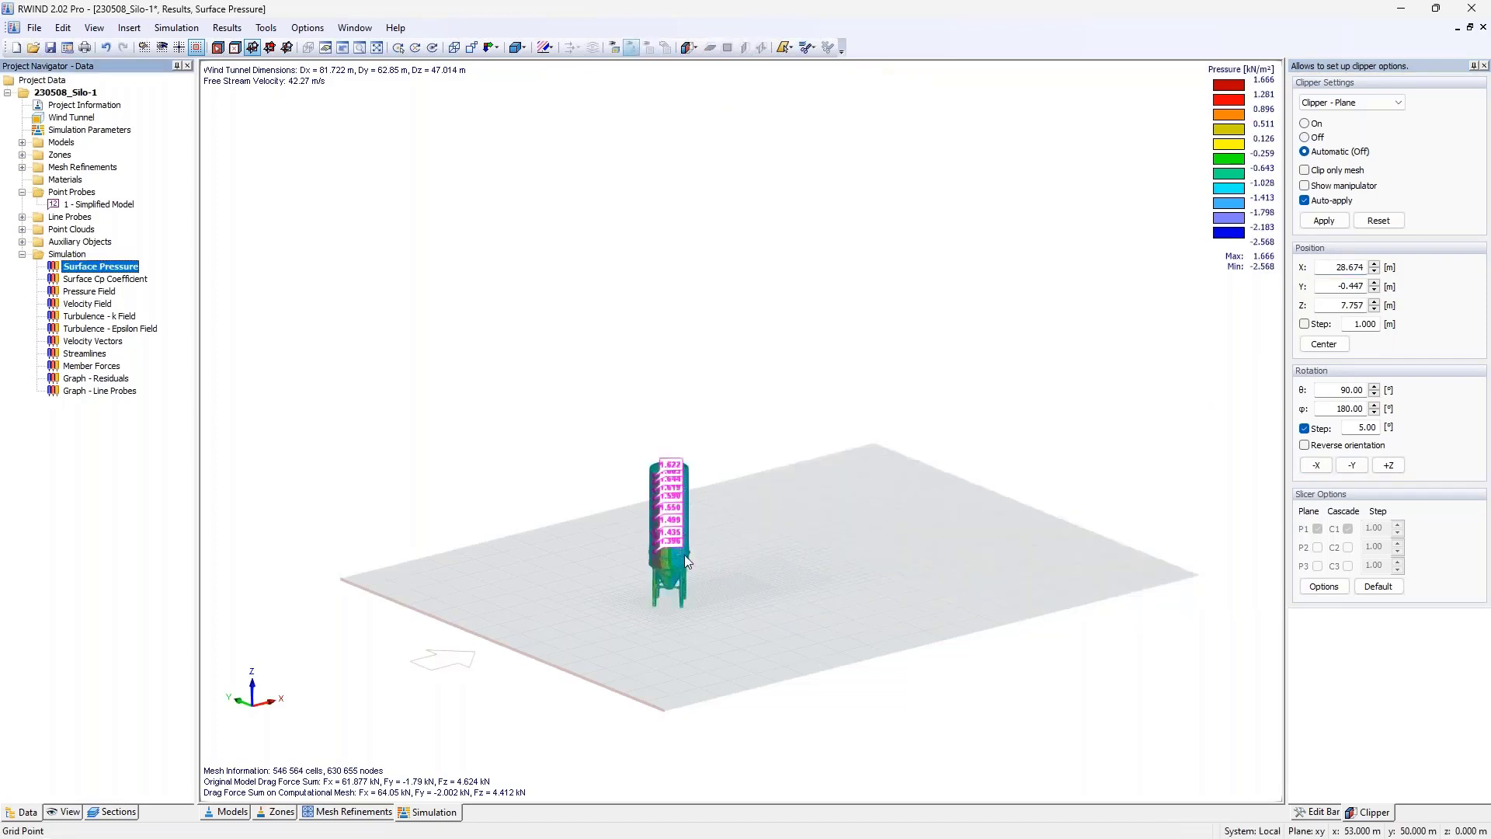
# - Turn on the clipper plane for the silo's surface pressure results and orient it to -Y
pyautogui.scroll(3, 655, 559)
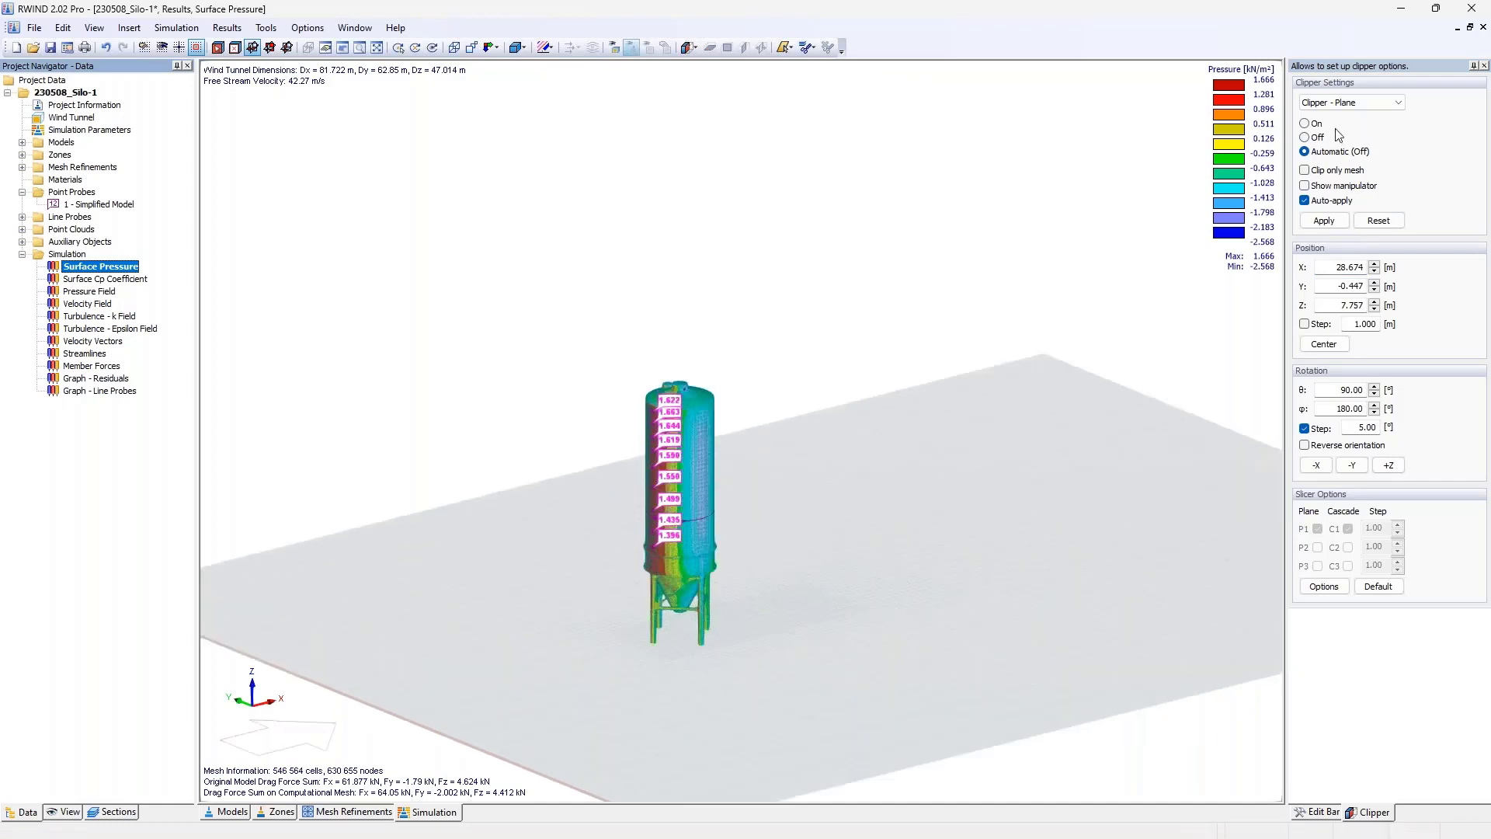
pyautogui.click(1305, 125)
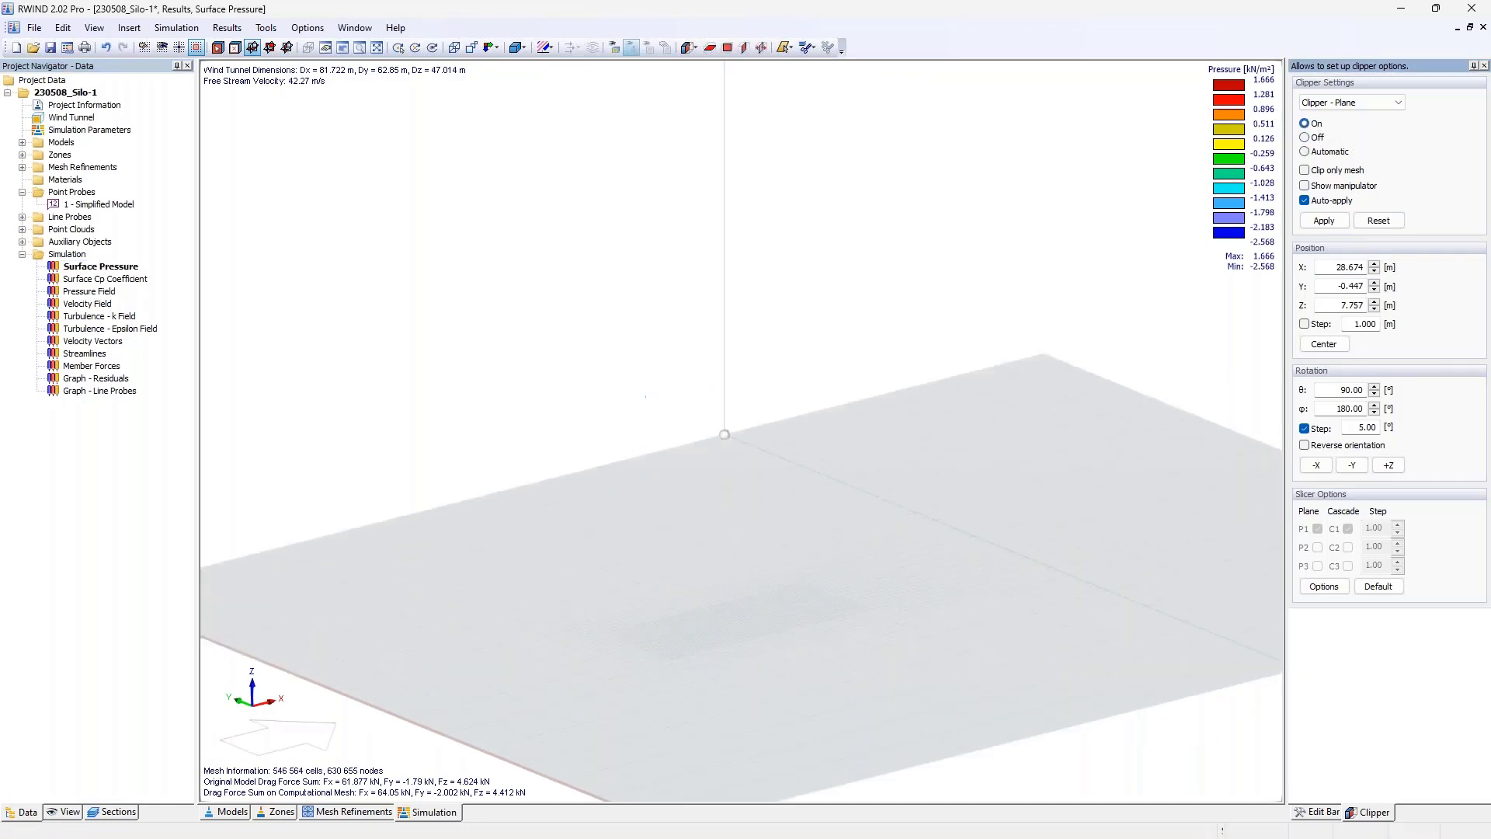
pyautogui.click(1351, 465)
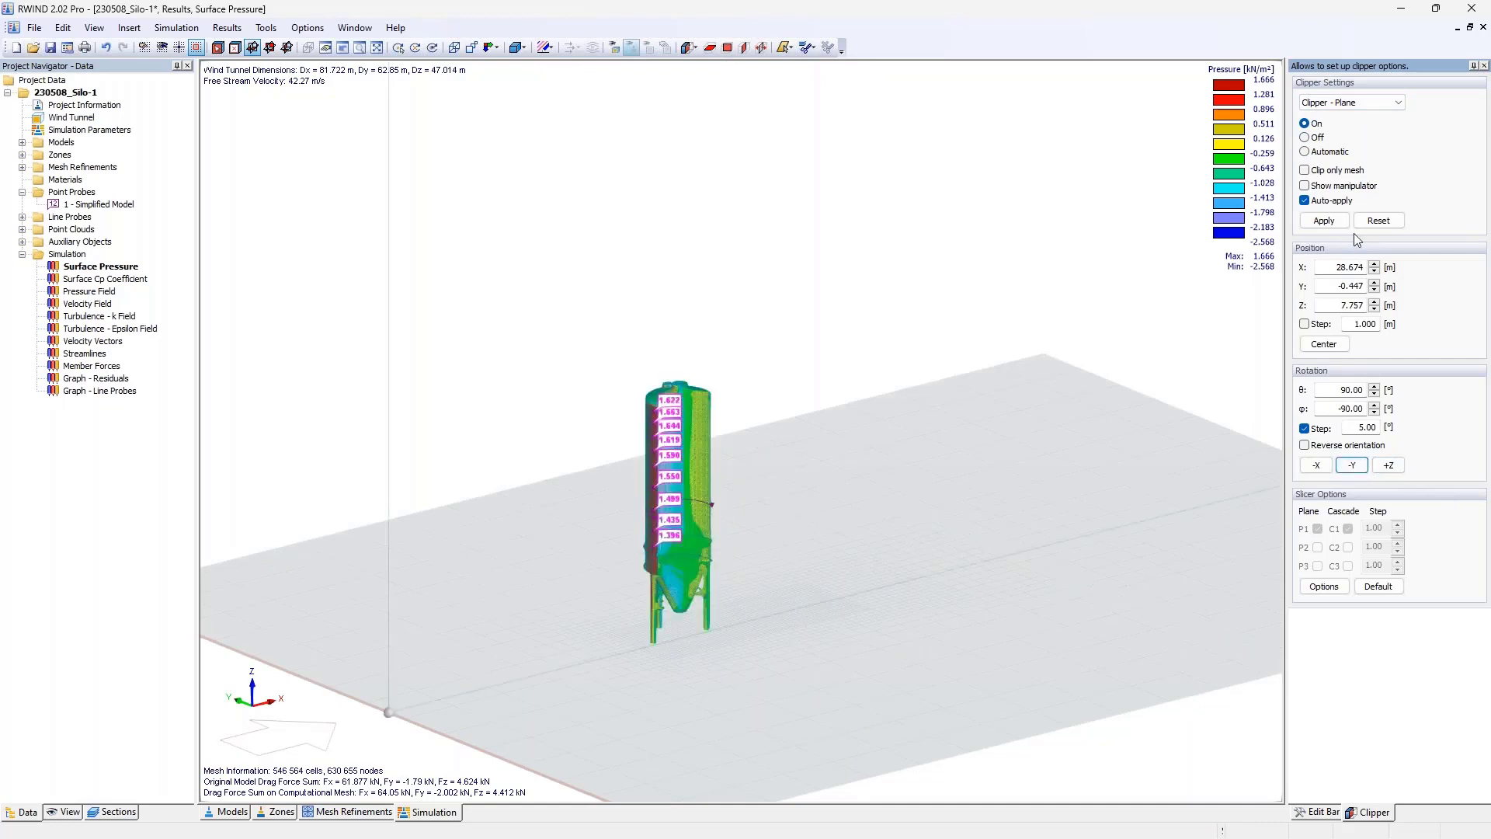
# - Show the clipper manipulator and move the plane to Y 0.718 m so it cuts through the silo
pyautogui.click(1347, 187)
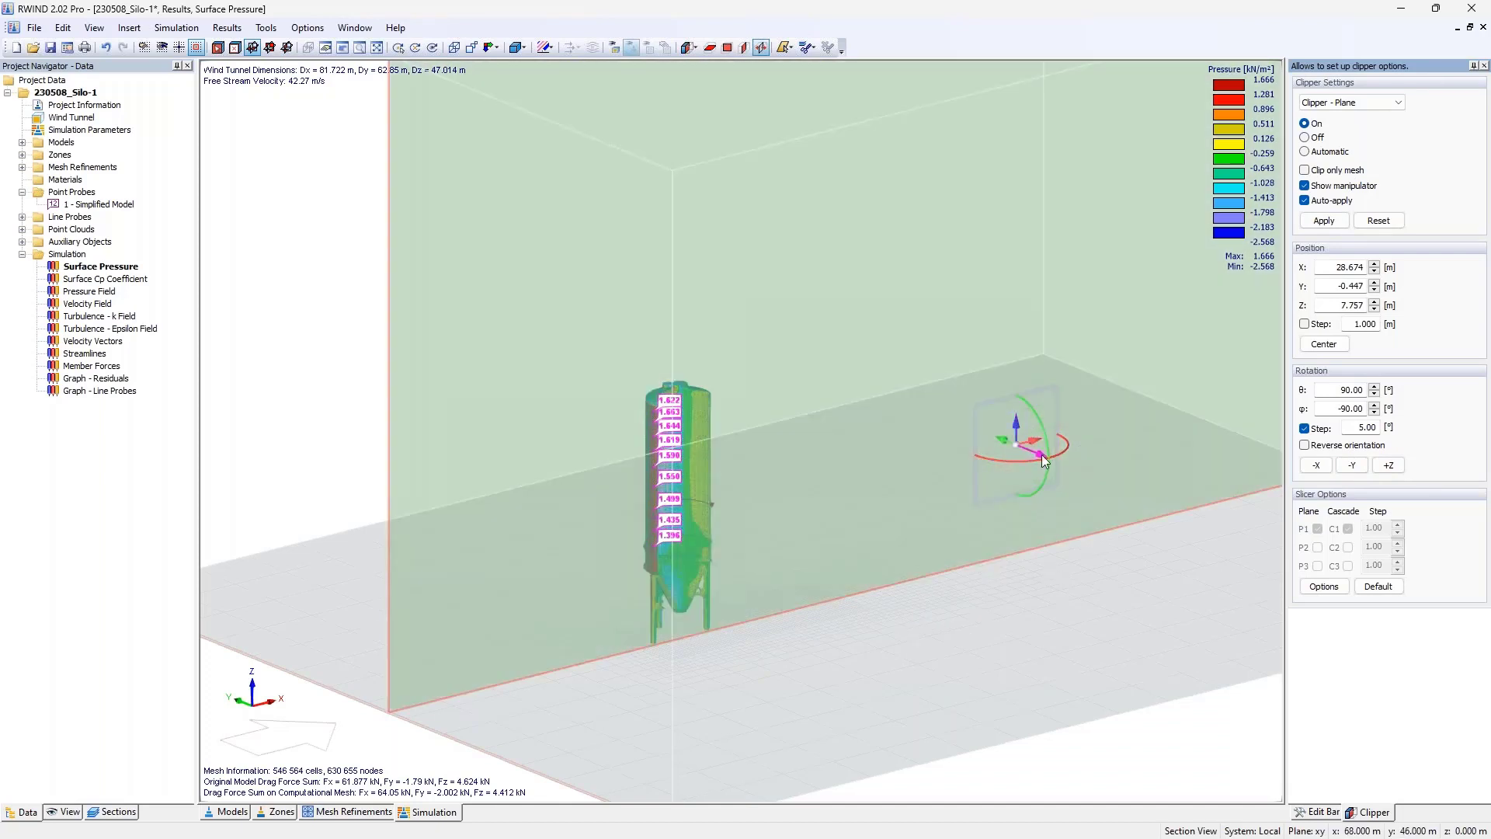
pyautogui.moveTo(1042, 458); pyautogui.dragTo(1002, 435)
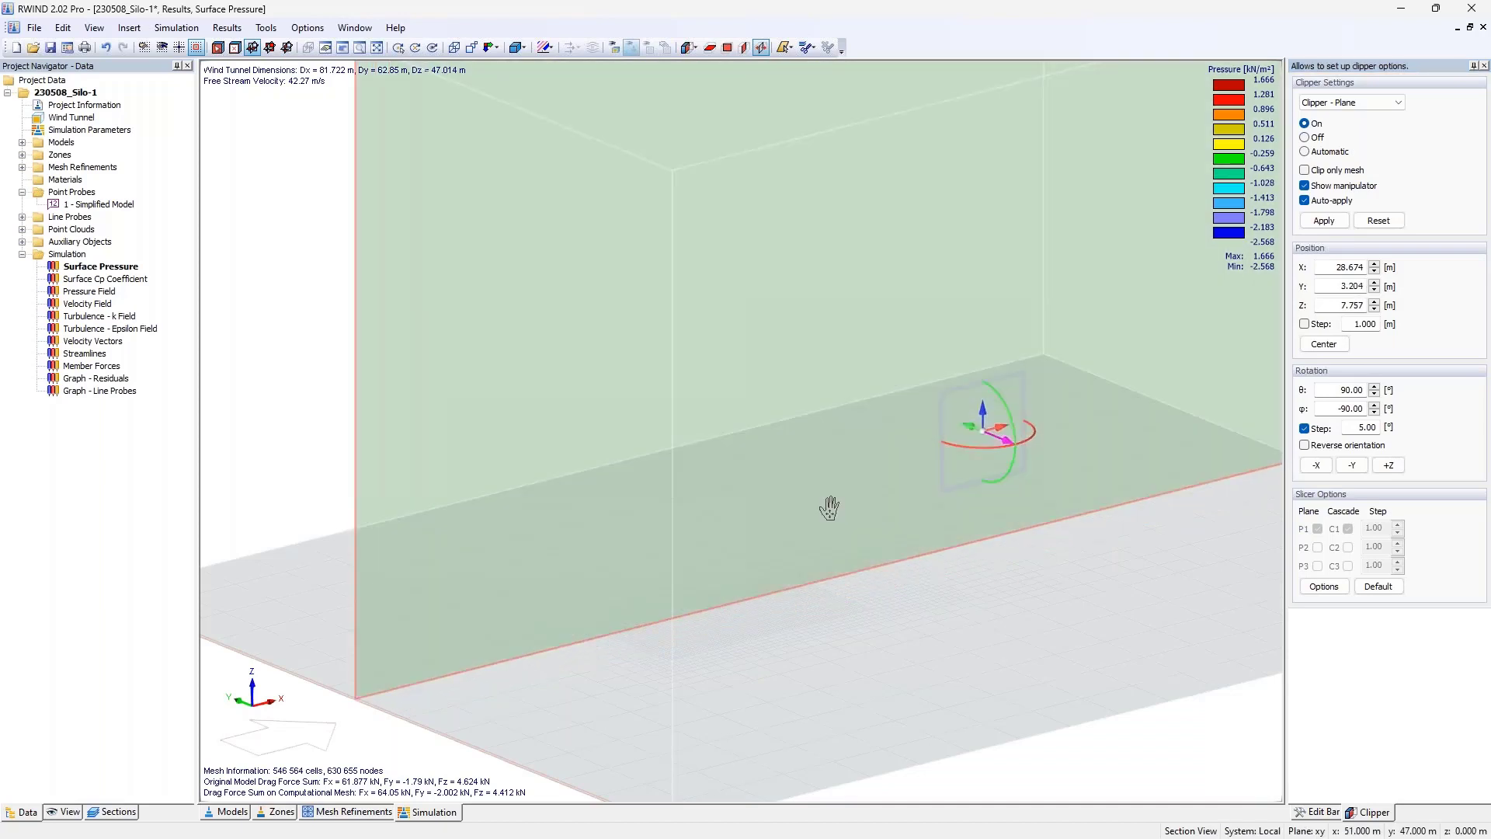
pyautogui.scroll(2, 832, 506)
pyautogui.keyDown('ctrl'); pyautogui.moveTo(924, 469); pyautogui.dragTo(1036, 472, button='middle'); pyautogui.keyUp('ctrl')
pyautogui.scroll(-1, 1037, 472)
pyautogui.moveTo(994, 396); pyautogui.dragTo(1021, 419)
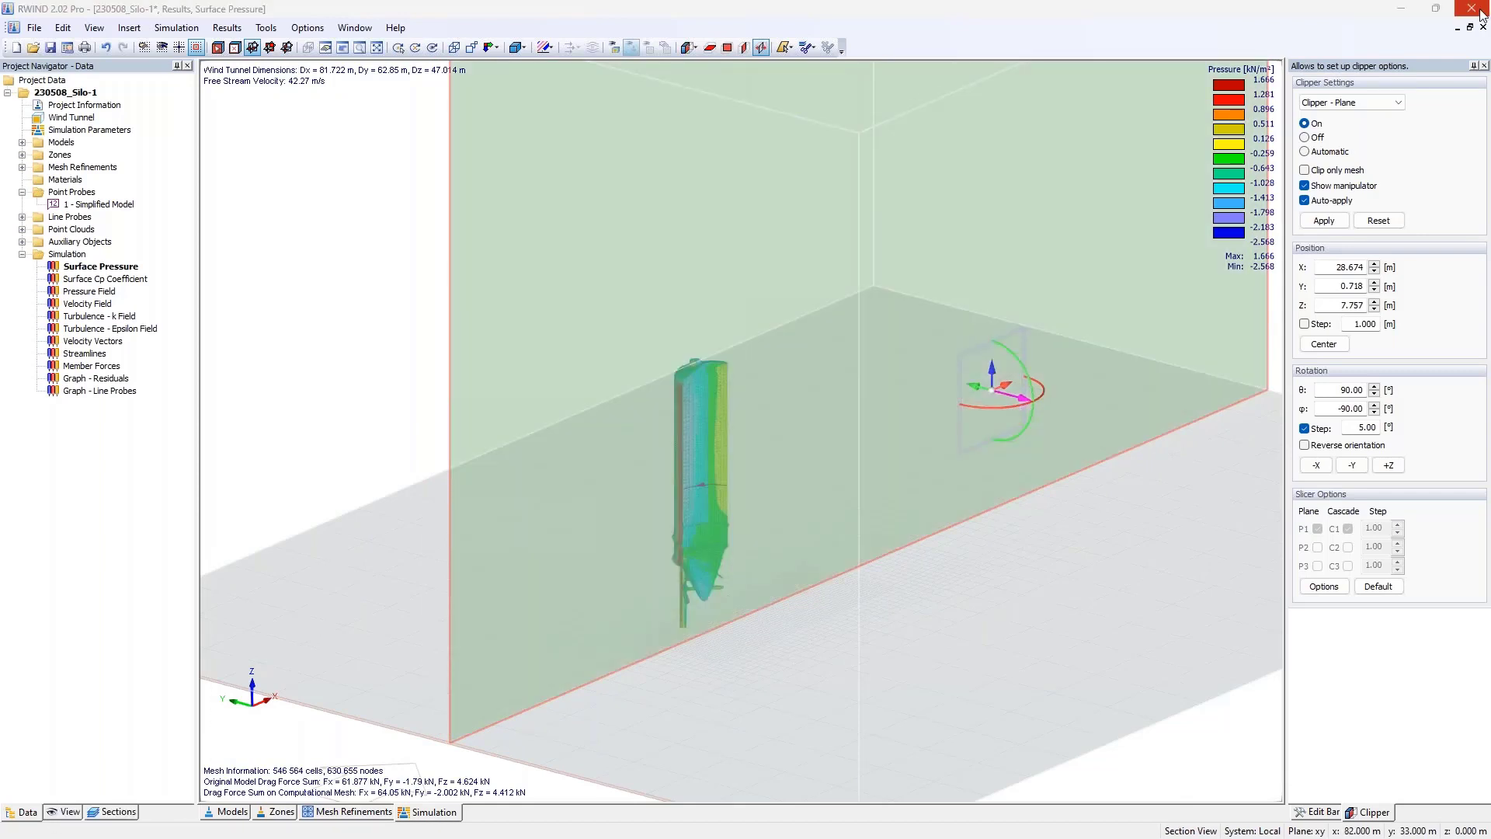
# - Close RWIND and return to the silo model in RFEM, viewing the whole structure
pyautogui.click(1472, 8)
pyautogui.click(757, 460)
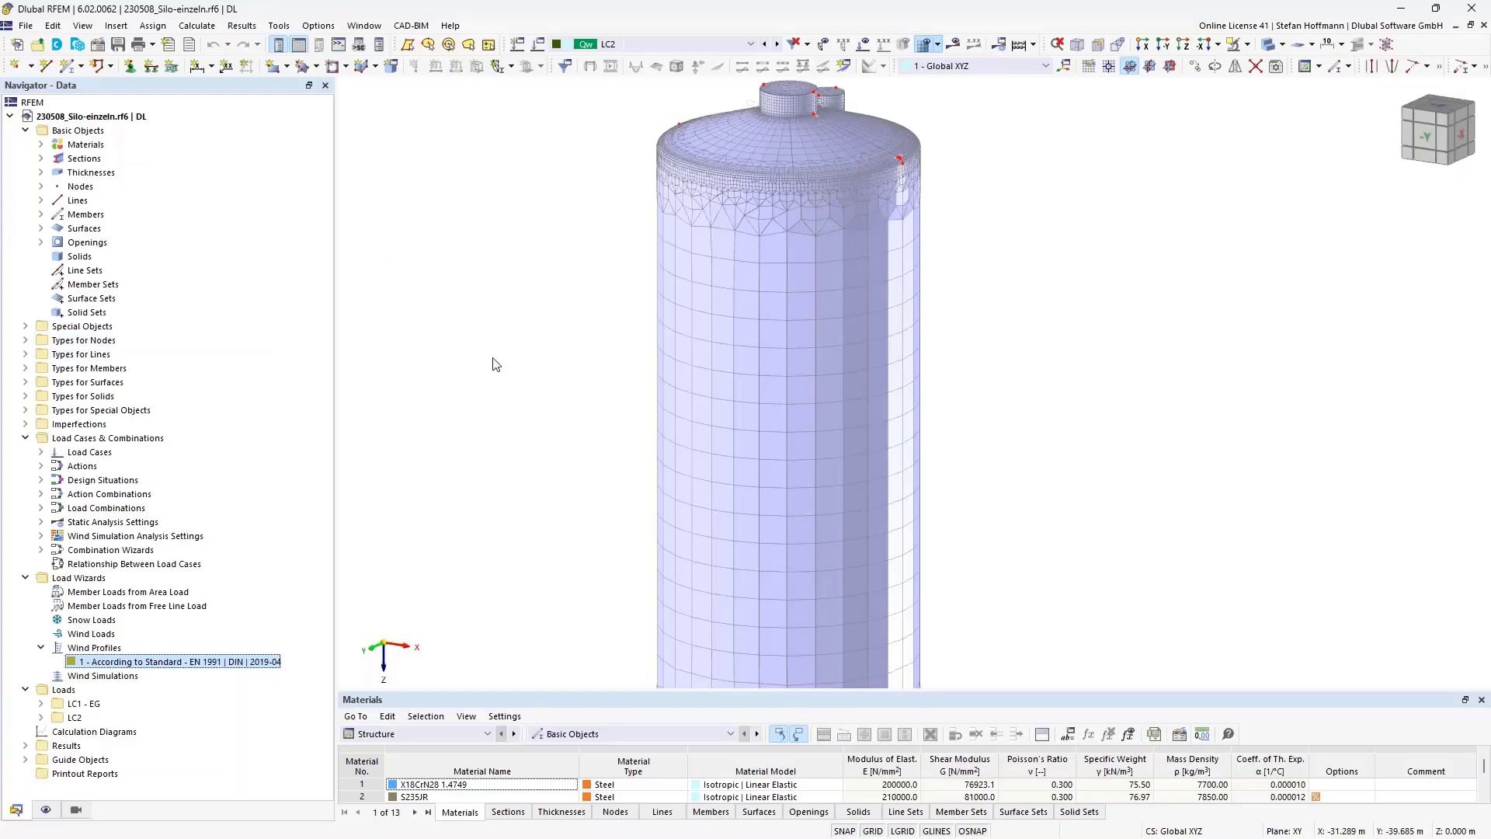
pyautogui.scroll(-5, 492, 362)
pyautogui.keyDown('ctrl'); pyautogui.moveTo(472, 385); pyautogui.dragTo(835, 444, button='middle'); pyautogui.keyUp('ctrl')
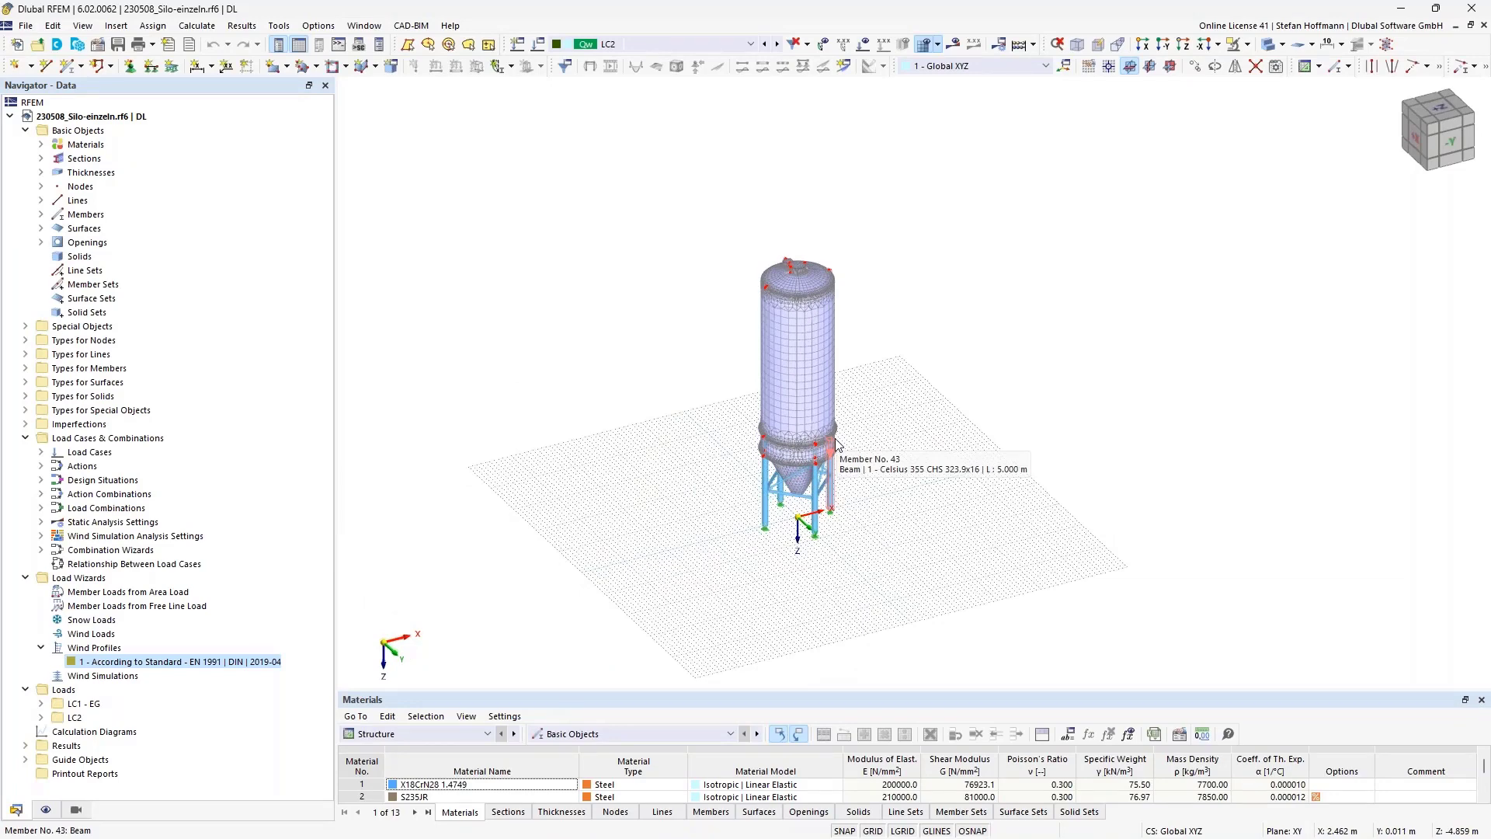
pyautogui.scroll(5, 839, 431)
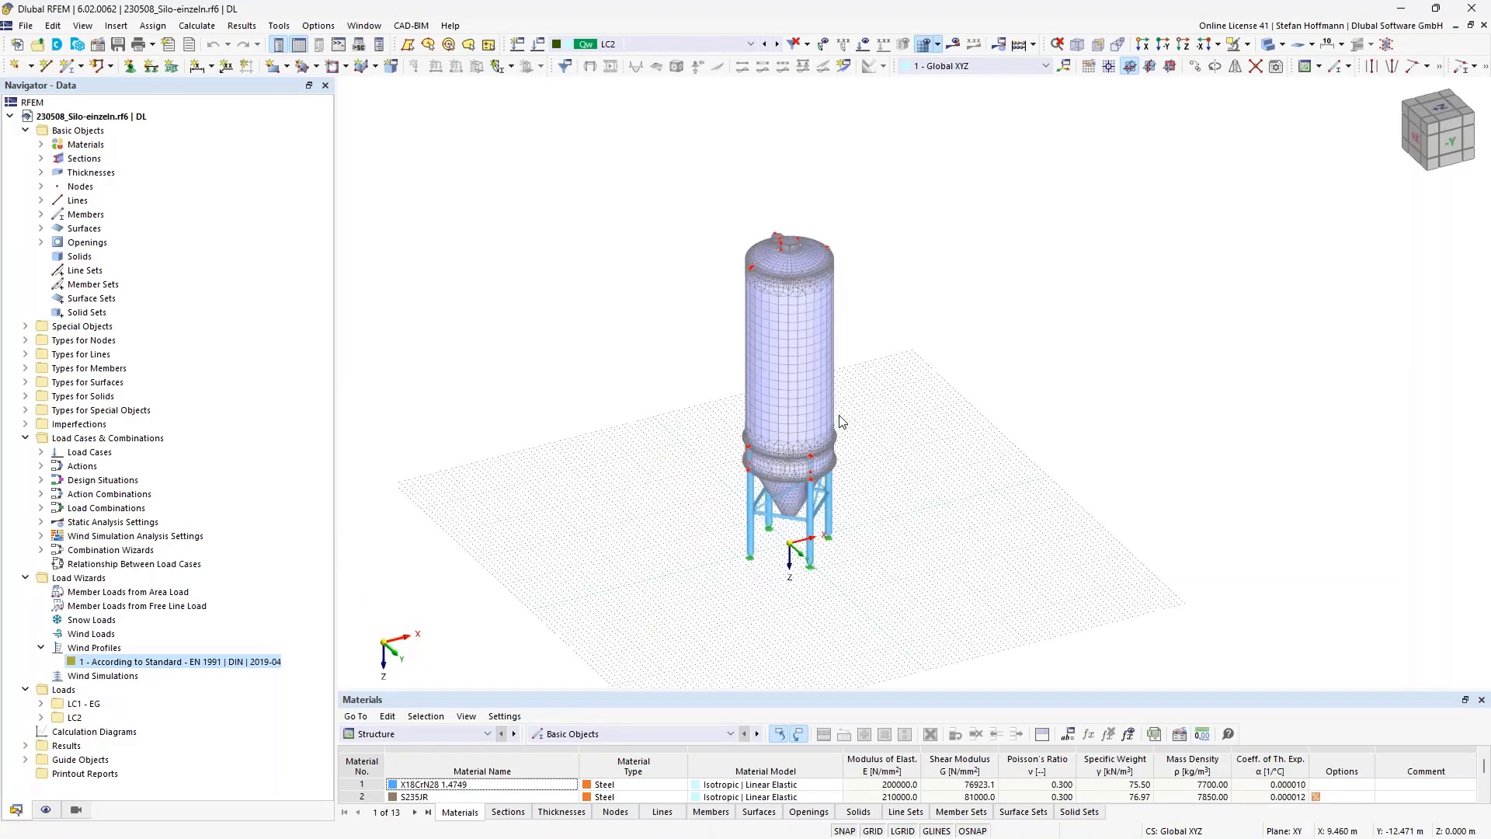
pyautogui.scroll(-5, 839, 421)
pyautogui.keyDown('ctrl'); pyautogui.moveTo(838, 332); pyautogui.dragTo(881, 347, button='middle'); pyautogui.keyUp('ctrl')
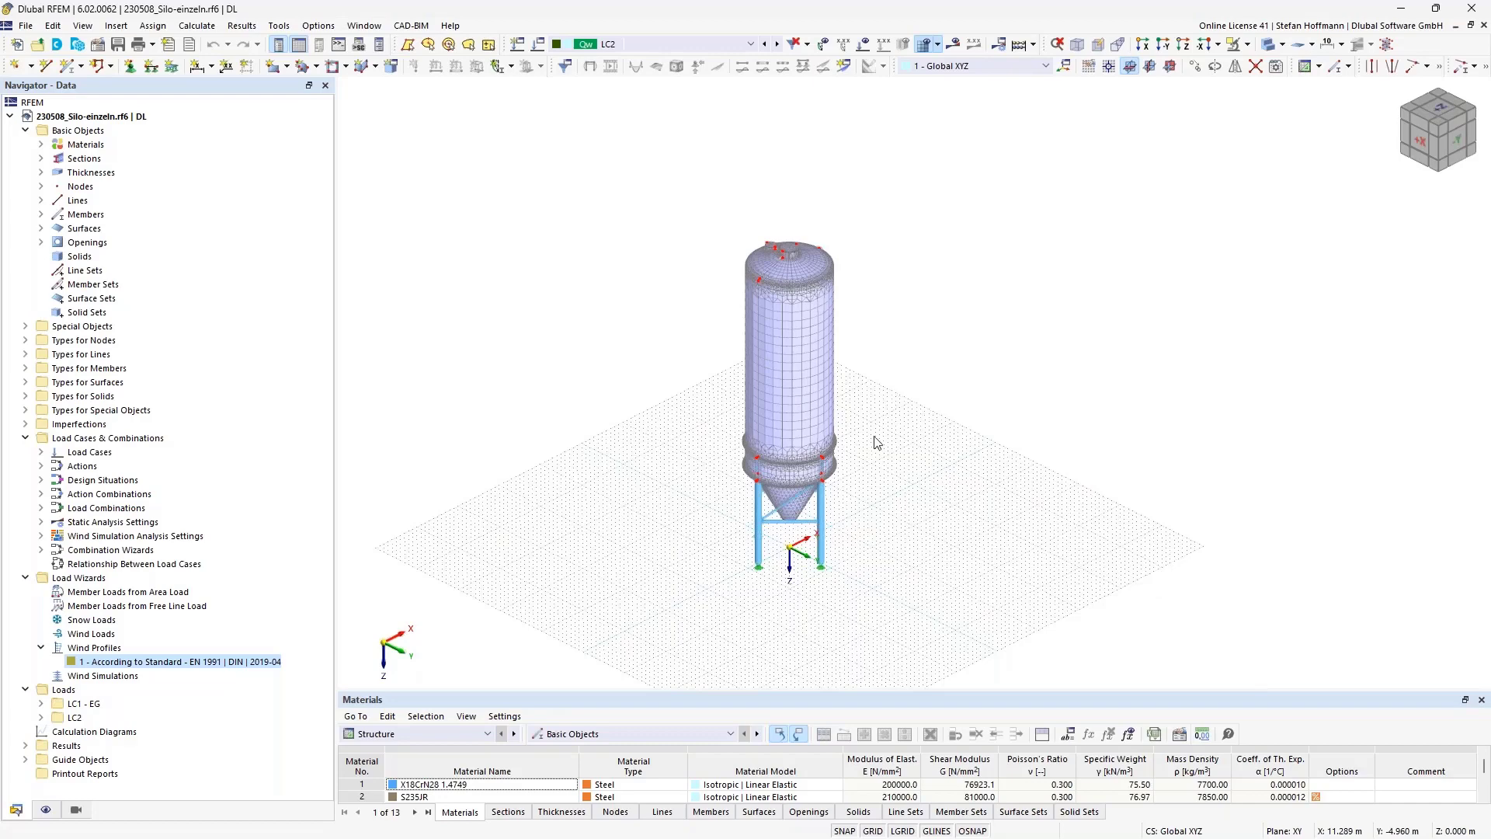
pyautogui.keyDown('ctrl'); pyautogui.moveTo(852, 399); pyautogui.dragTo(794, 274, button='middle'); pyautogui.keyUp('ctrl')
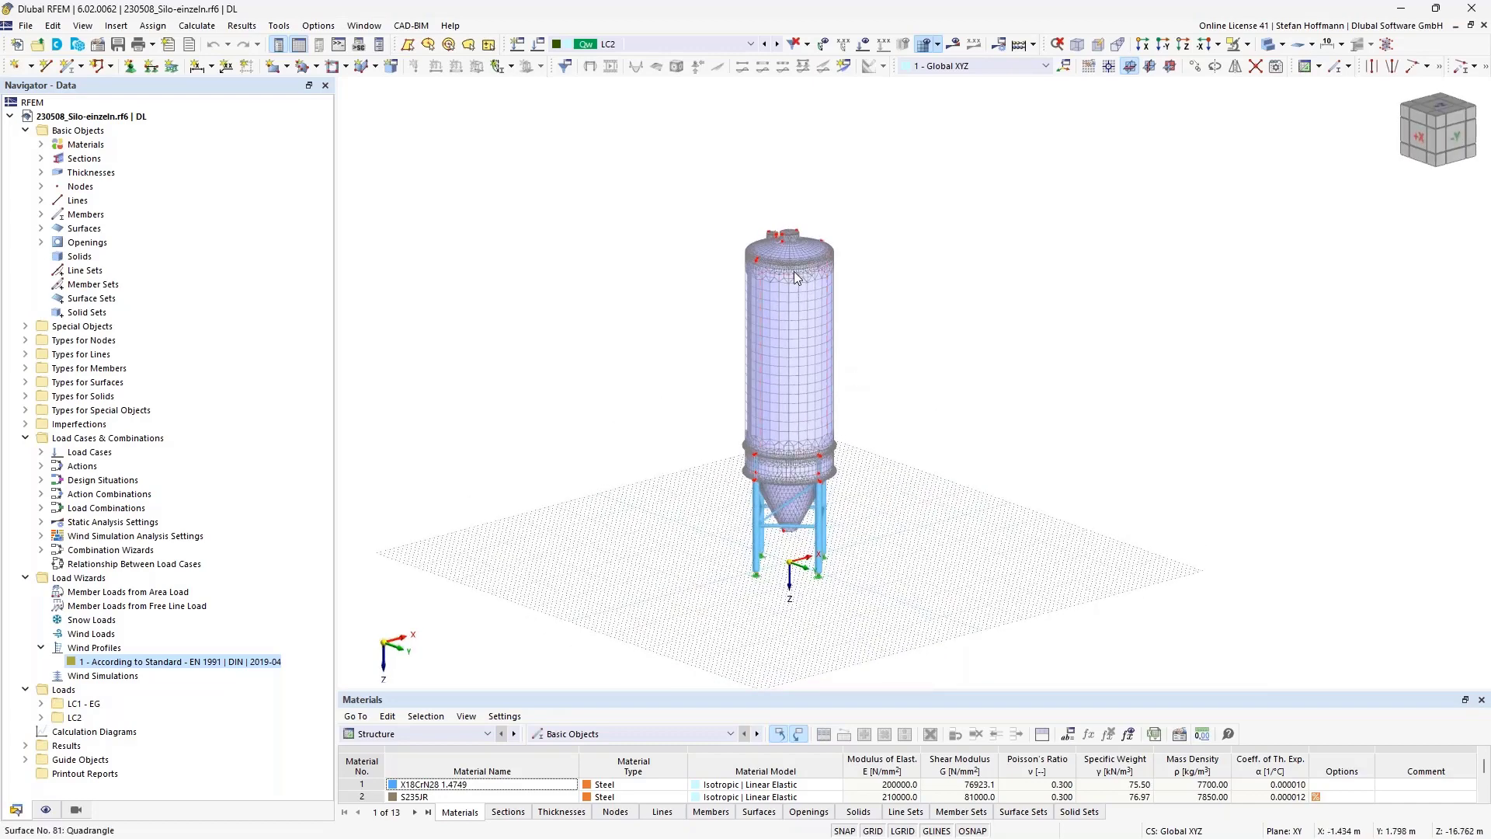
# - Display the LC2 wind loads around the silo and hide them again
pyautogui.click(860, 45)
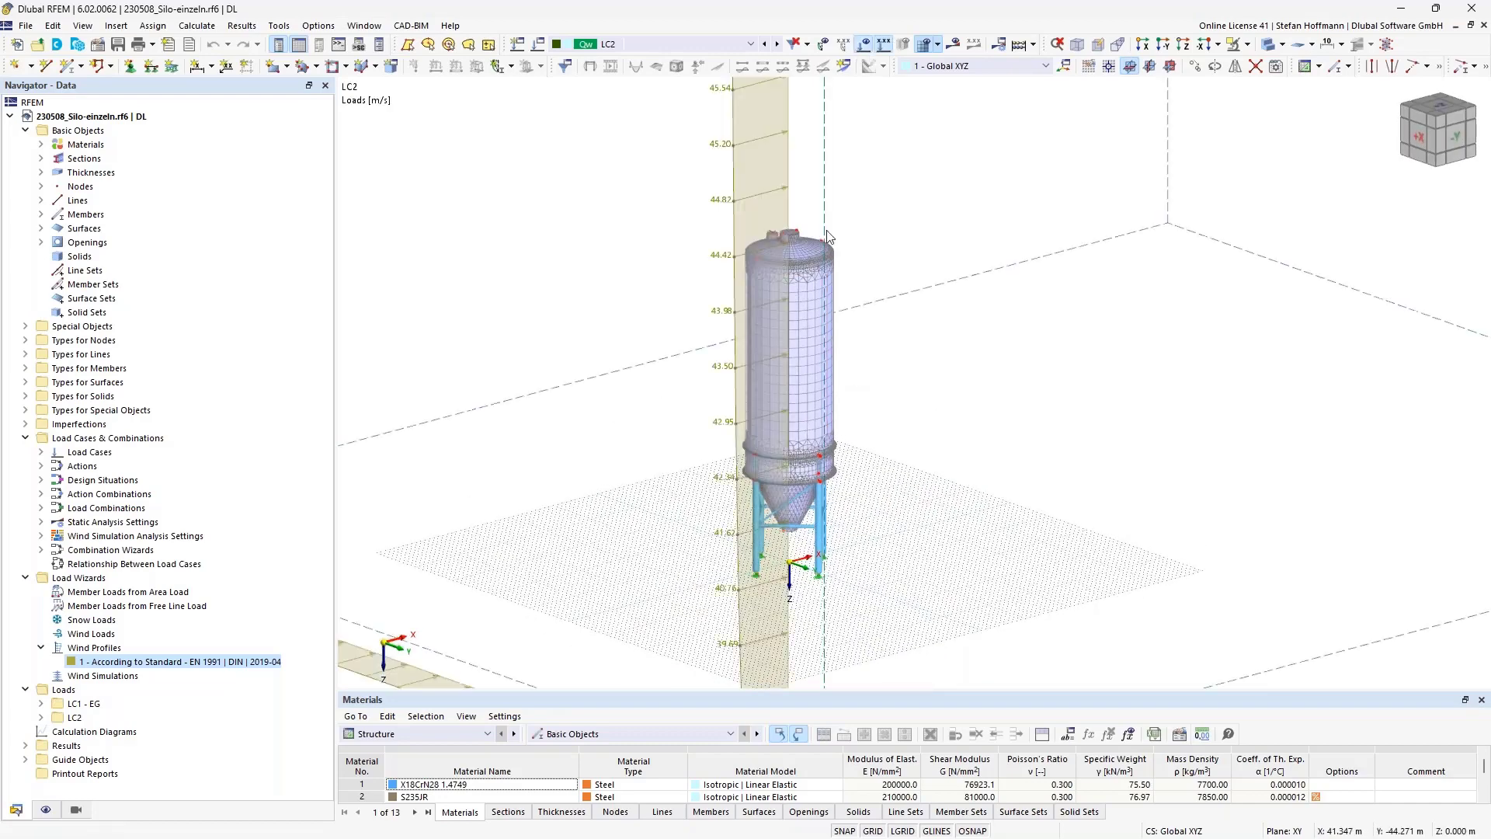
pyautogui.scroll(-5, 826, 243)
pyautogui.click(864, 48)
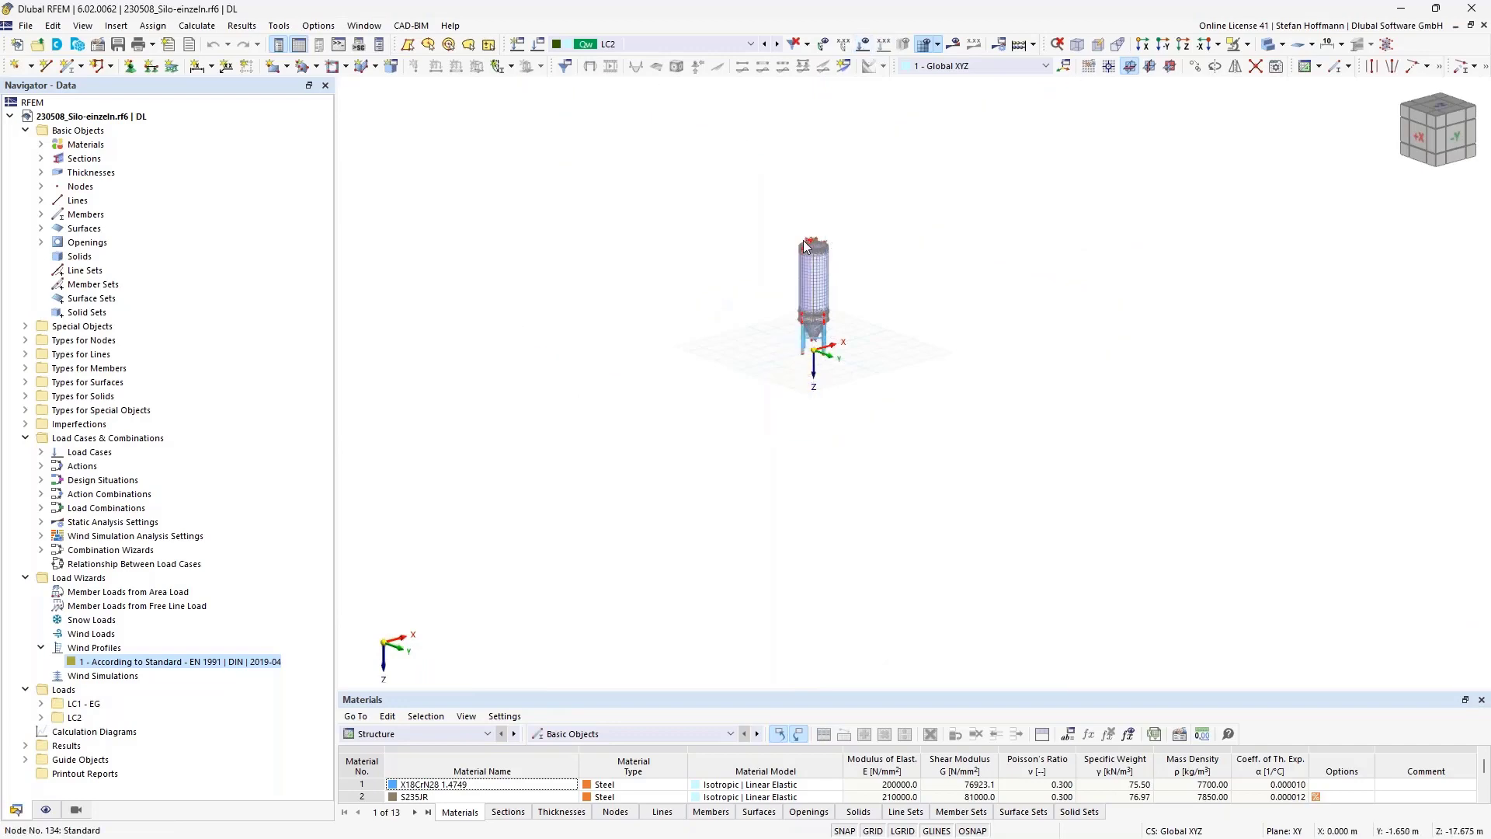
pyautogui.scroll(4, 804, 246)
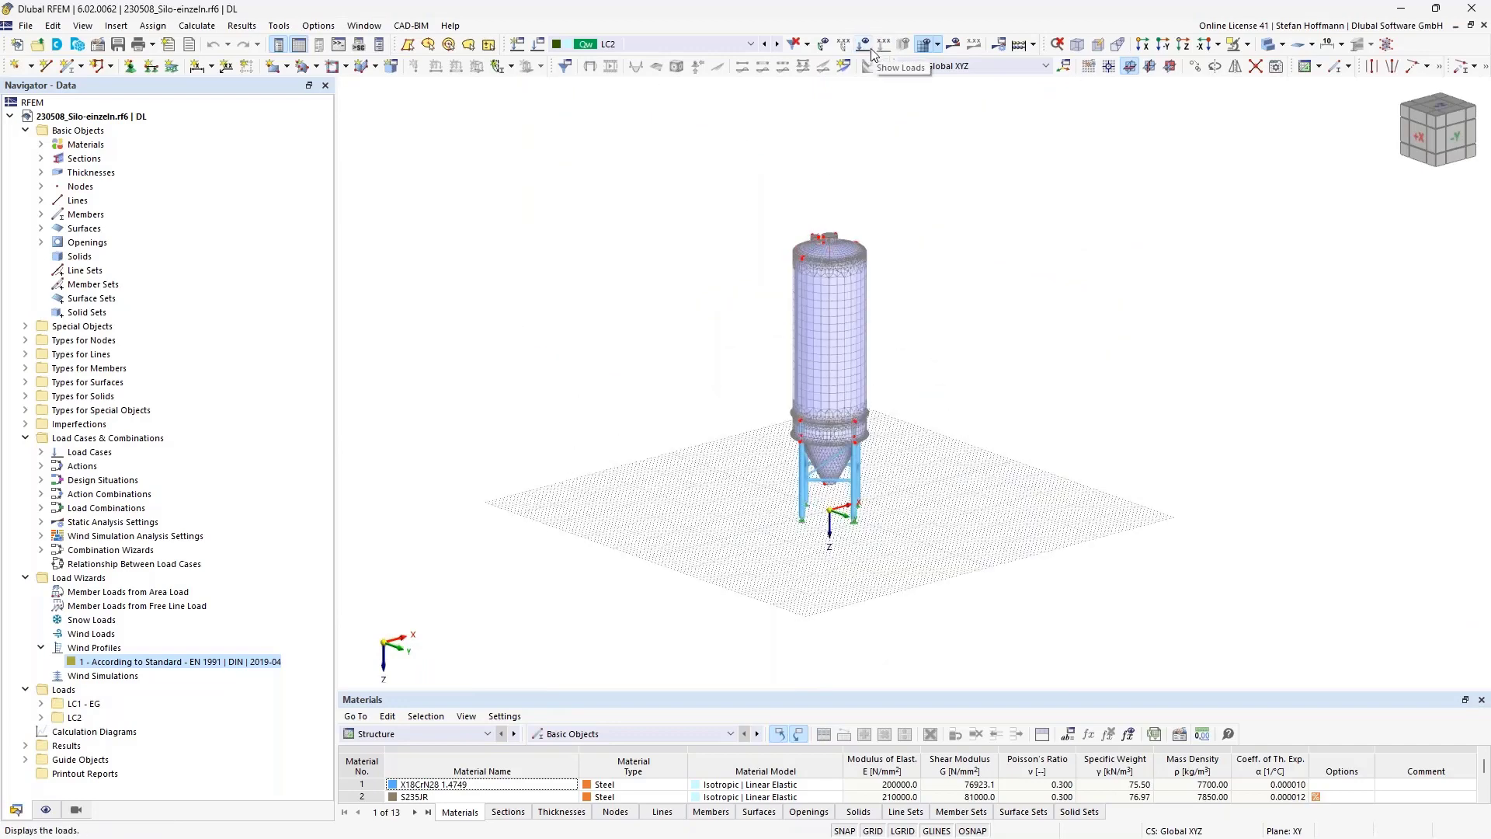
# - Review the wind simulation mesh settings for model simplification level of detail and optimized member topology
pyautogui.click(198, 26)
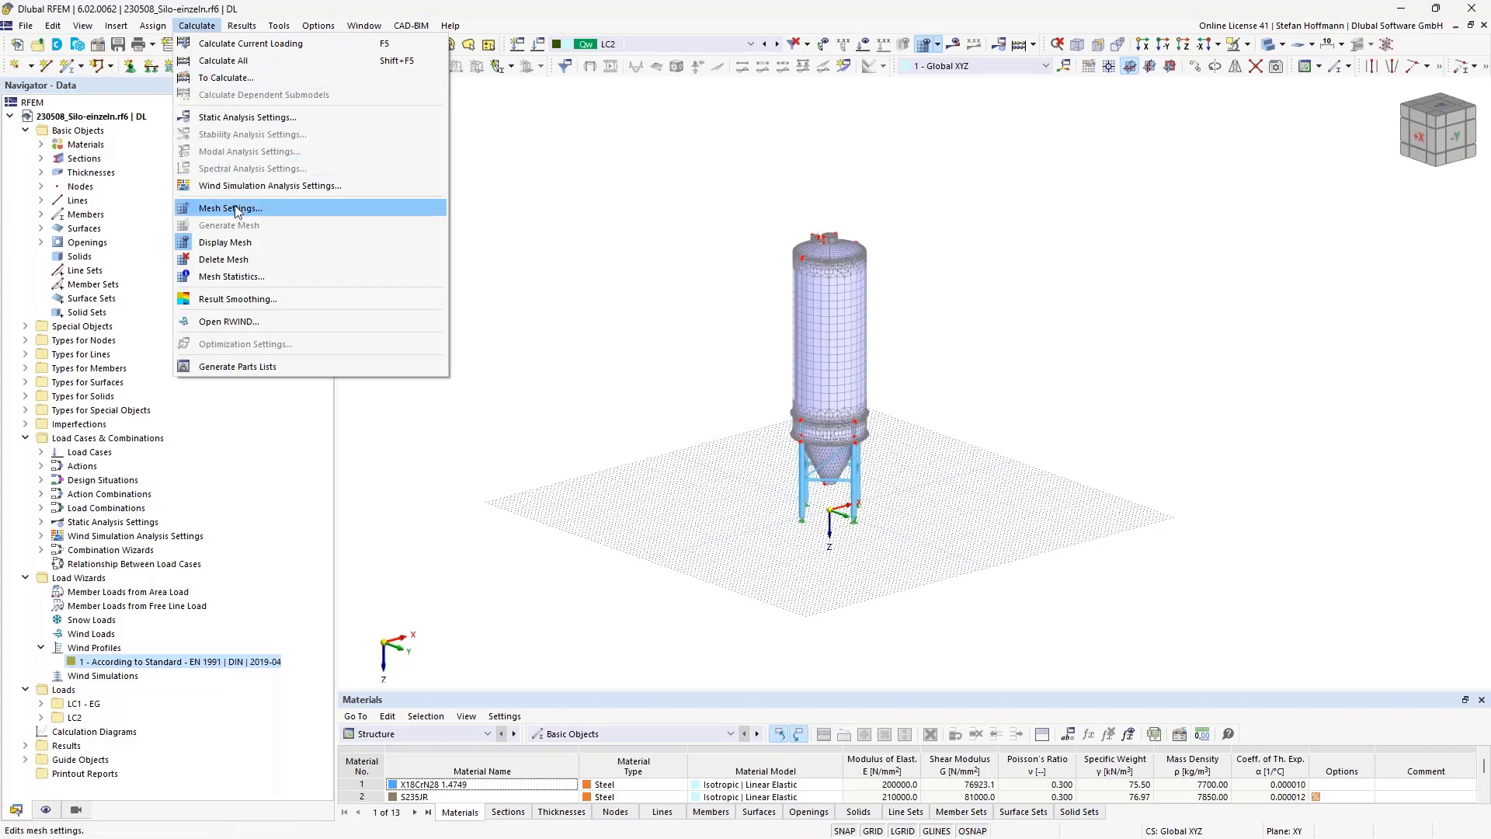
pyautogui.click(231, 208)
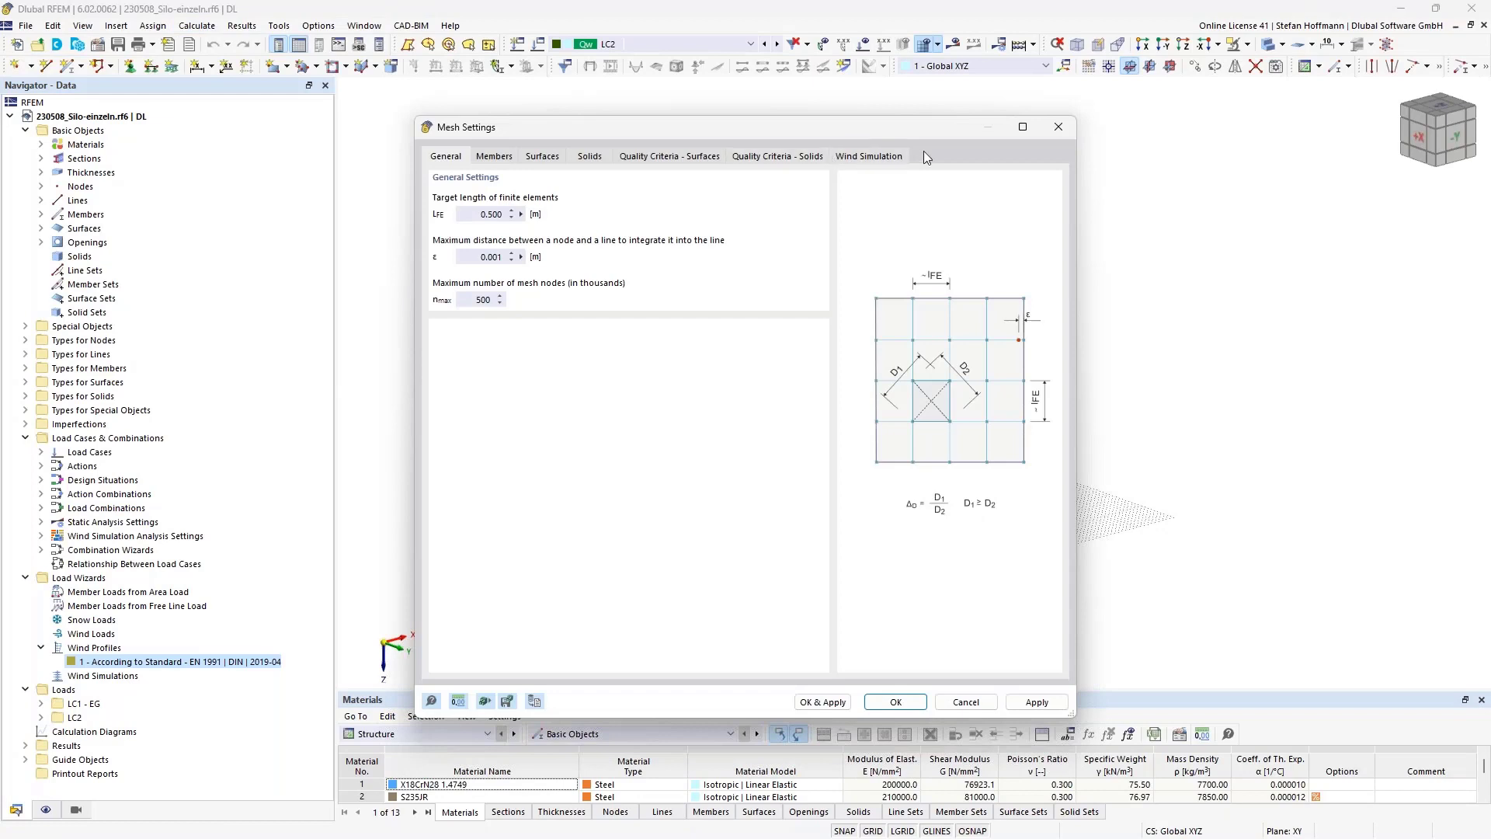
pyautogui.click(852, 157)
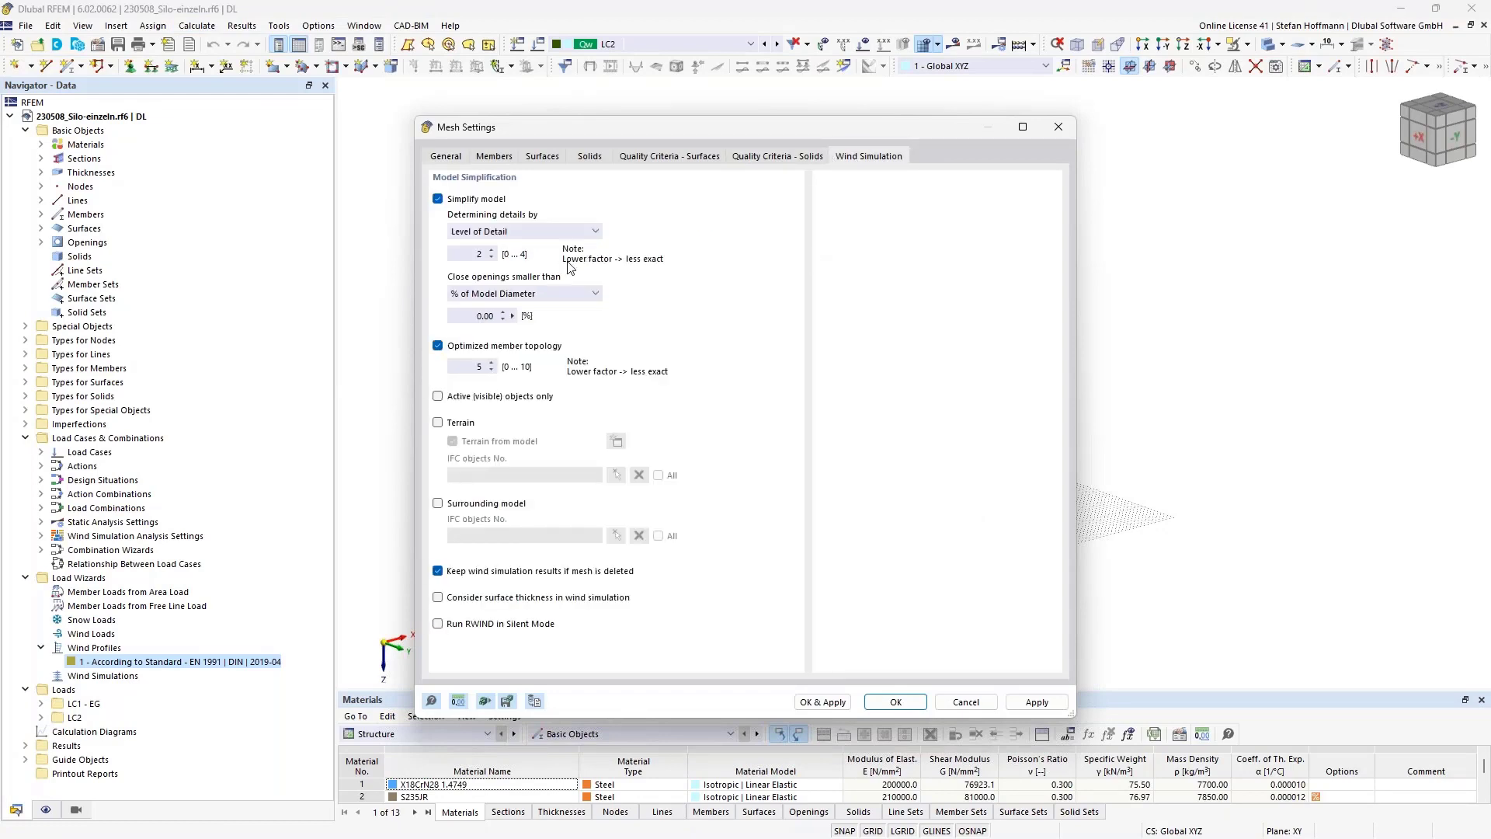
pyautogui.doubleClick(479, 254)
pyautogui.doubleClick(485, 366)
pyautogui.moveTo(695, 131); pyautogui.dragTo(362, 143)
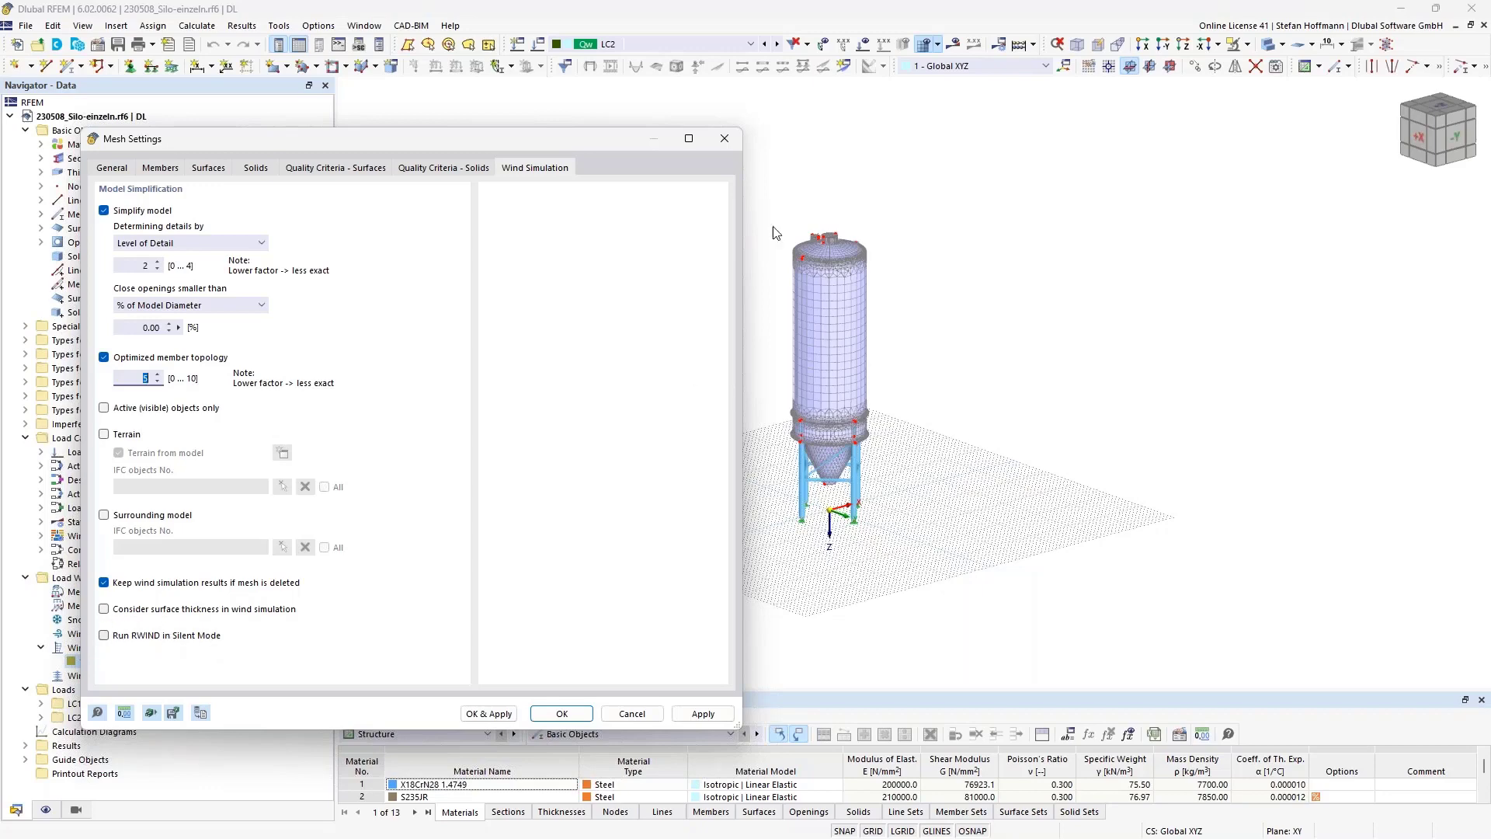
pyautogui.click(726, 139)
# - Review LC2's wind simulation analysis settings WA1, including the flow parameters, iteration limit and residual pressure criterion
pyautogui.click(541, 45)
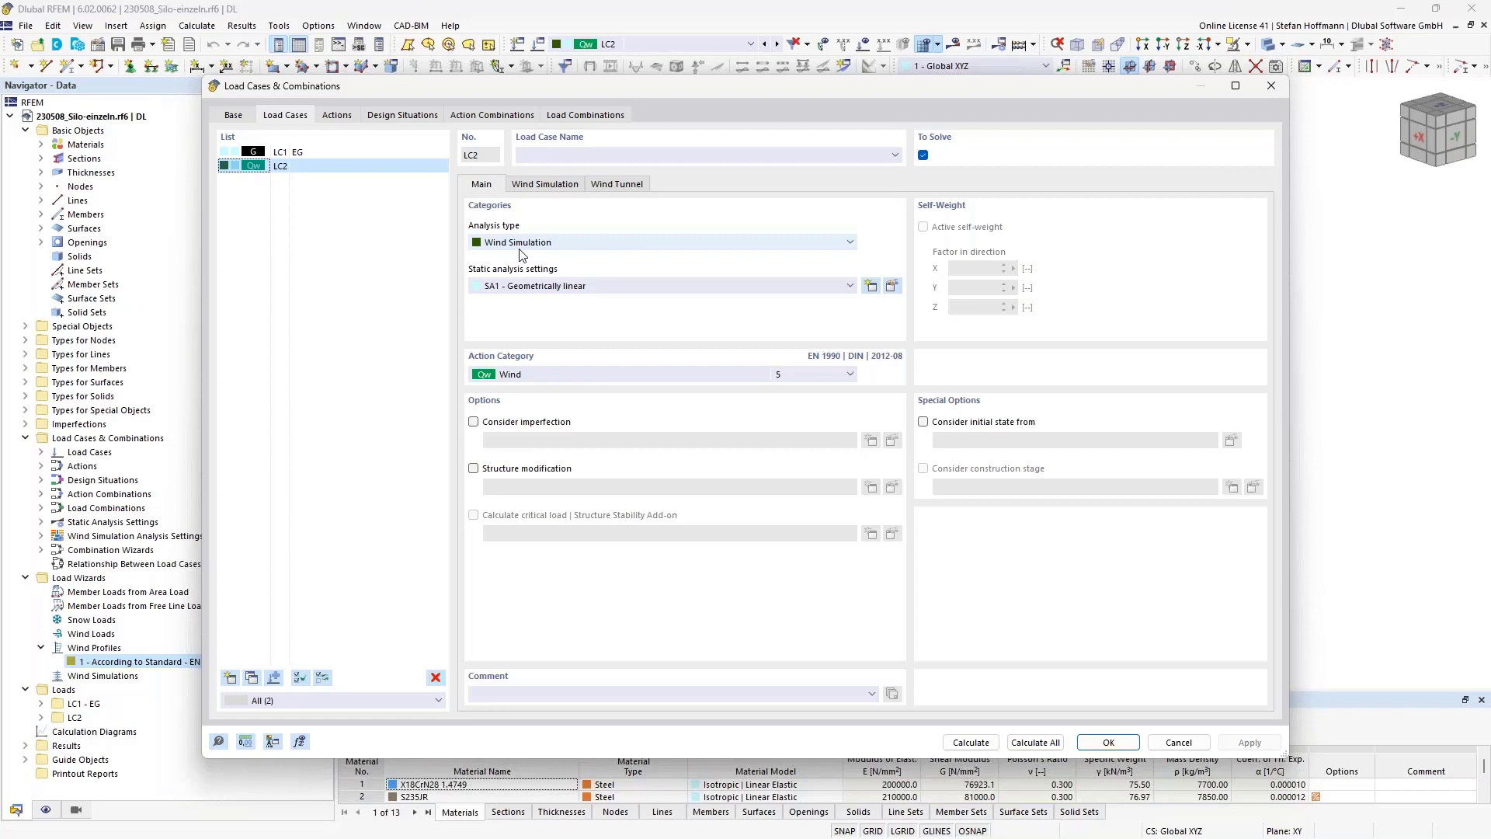
pyautogui.click(536, 186)
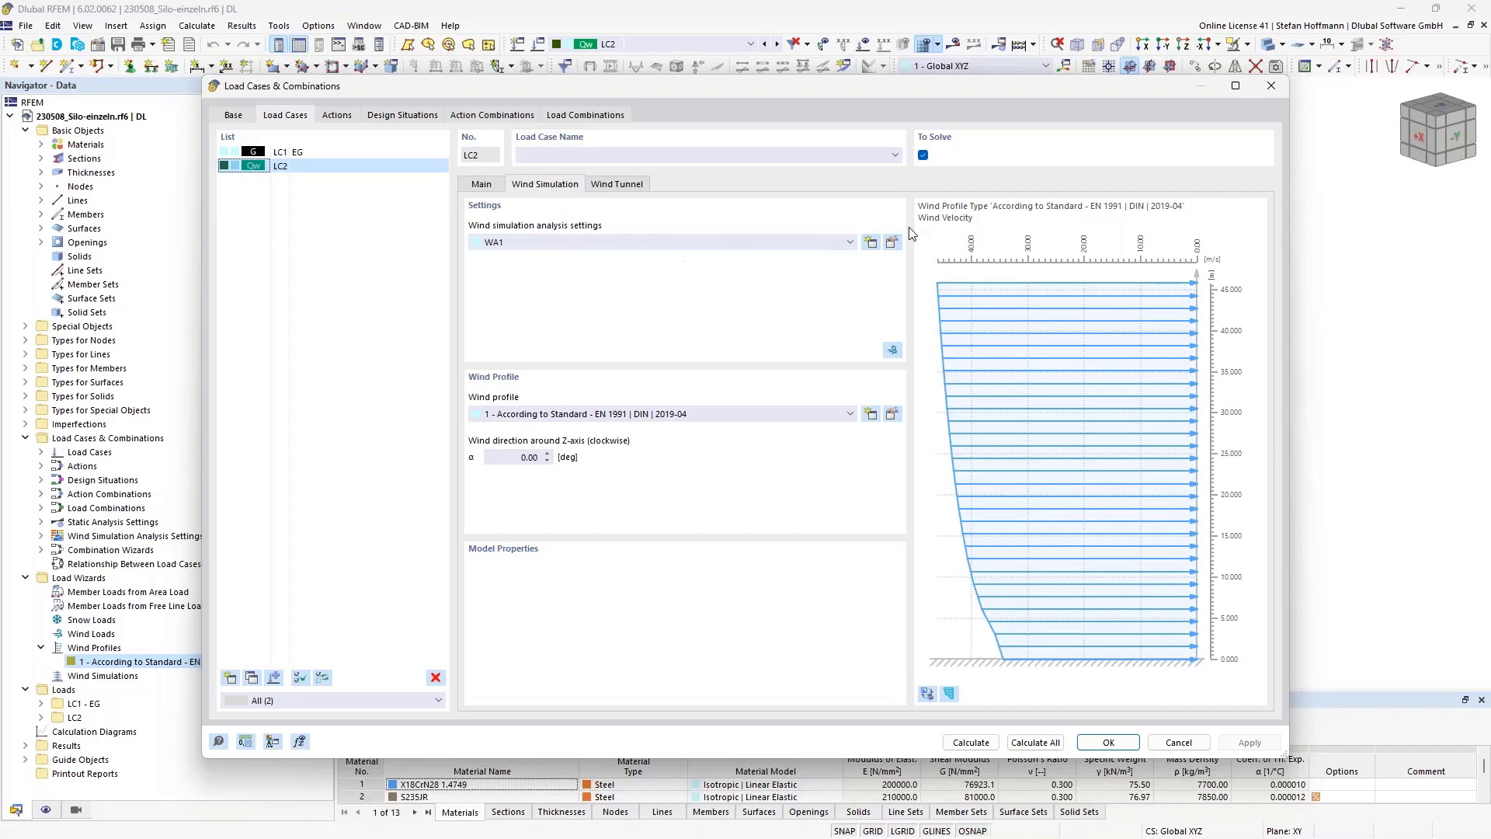
pyautogui.click(892, 242)
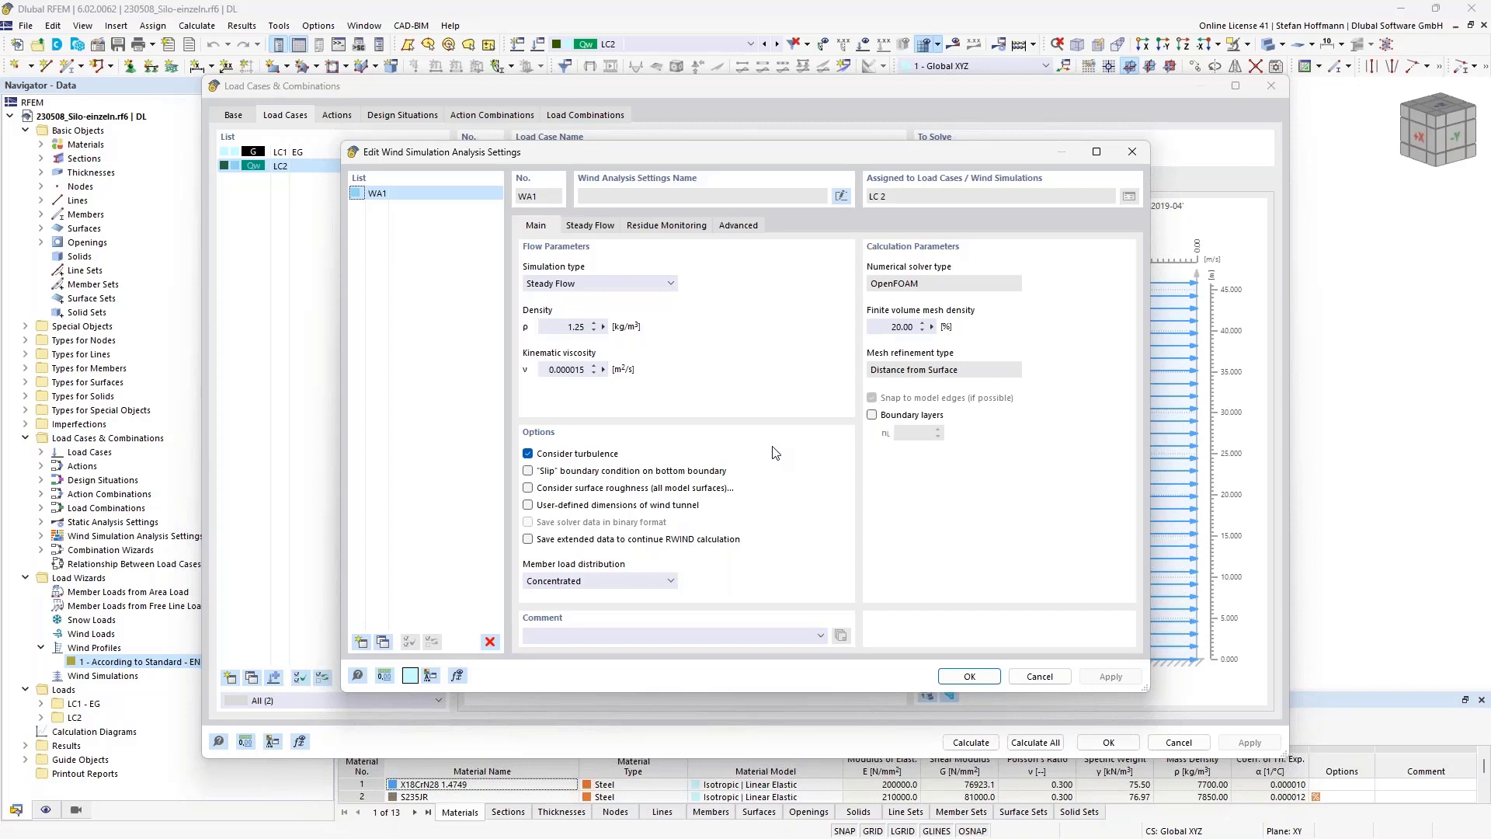
pyautogui.click(590, 225)
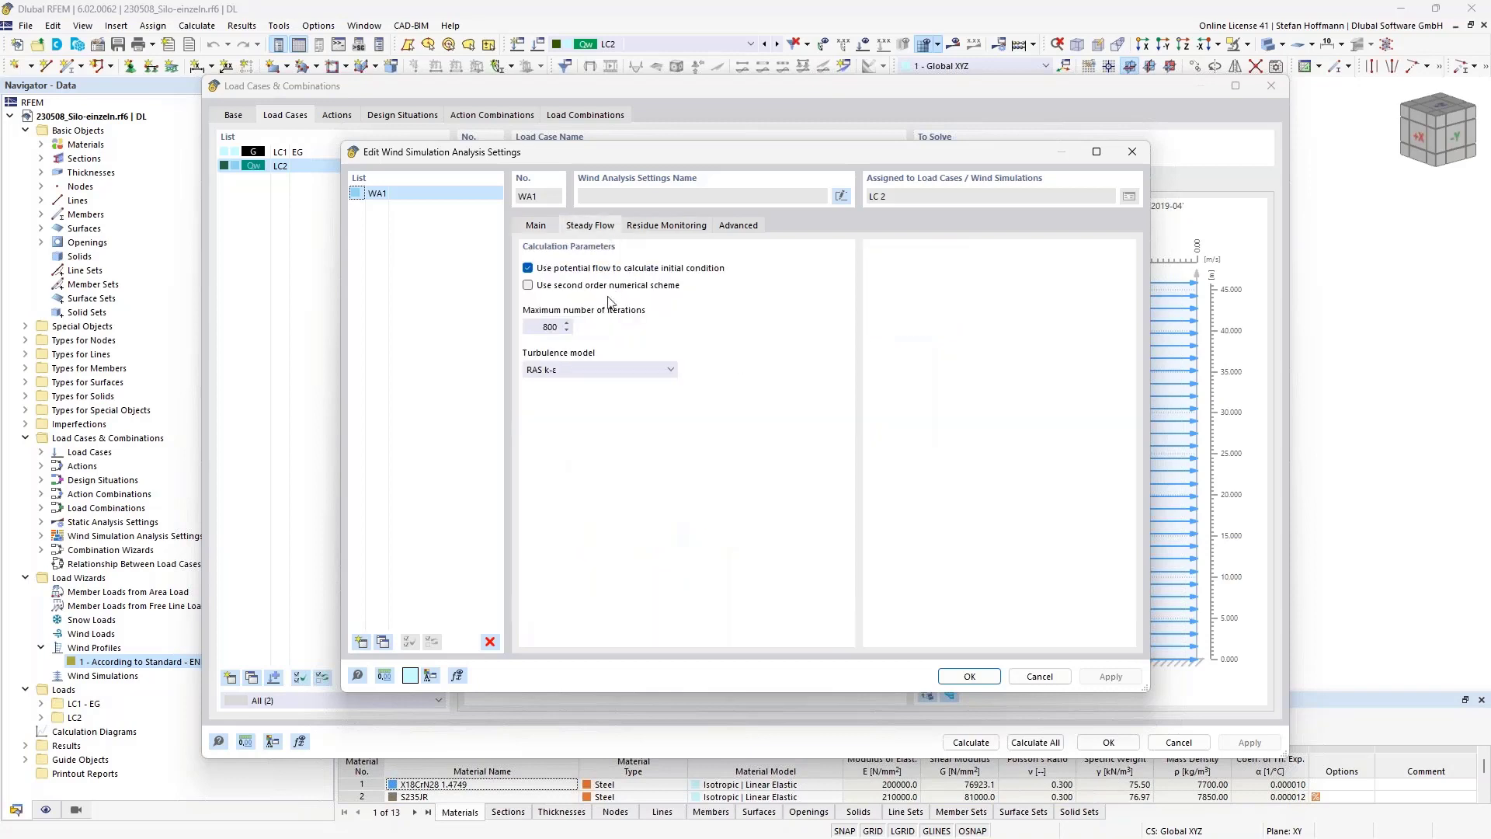
pyautogui.doubleClick(528, 330)
pyautogui.click(737, 226)
pyautogui.click(701, 226)
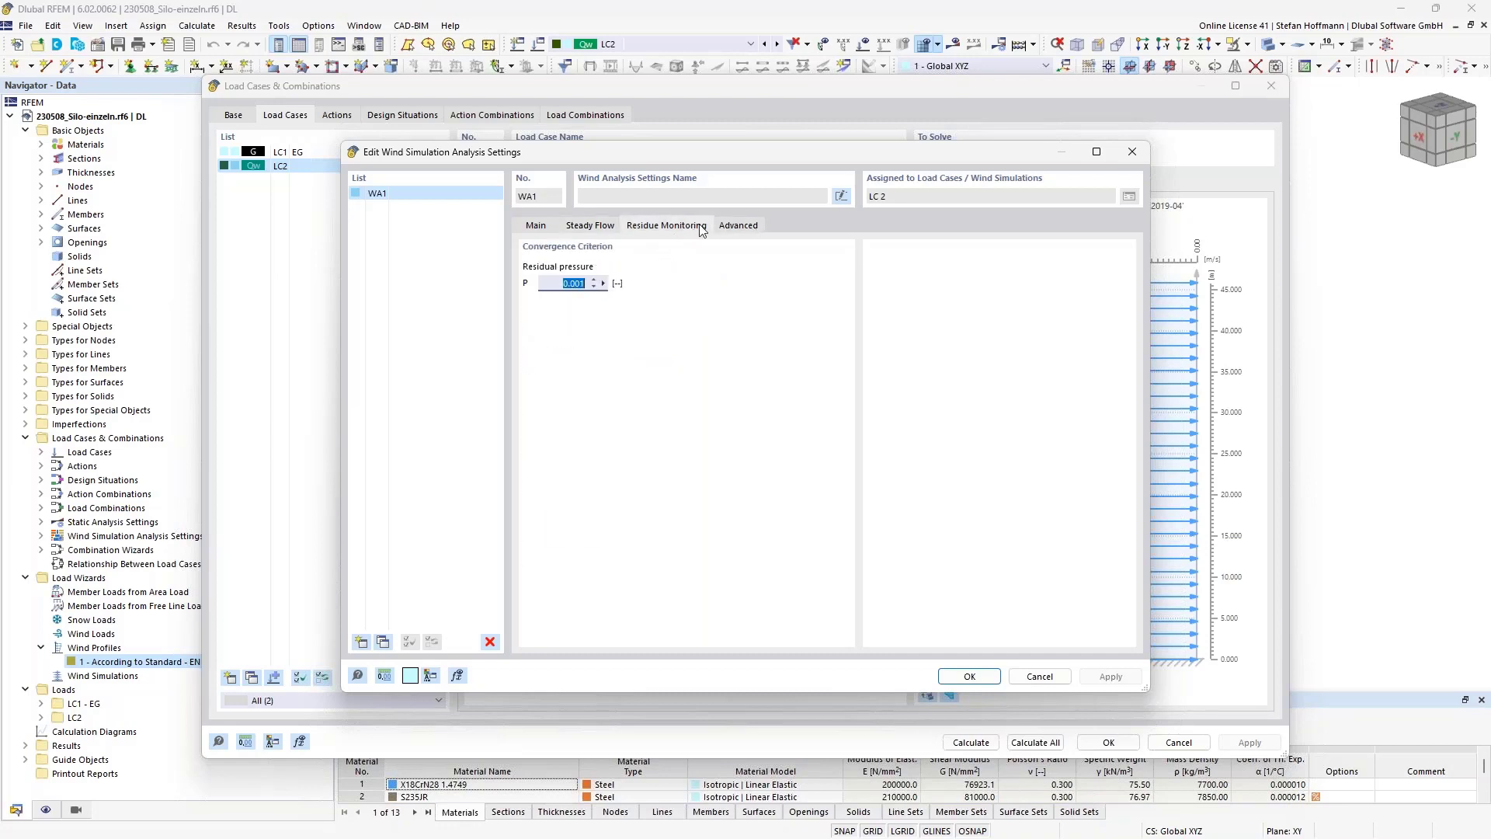
pyautogui.click(596, 227)
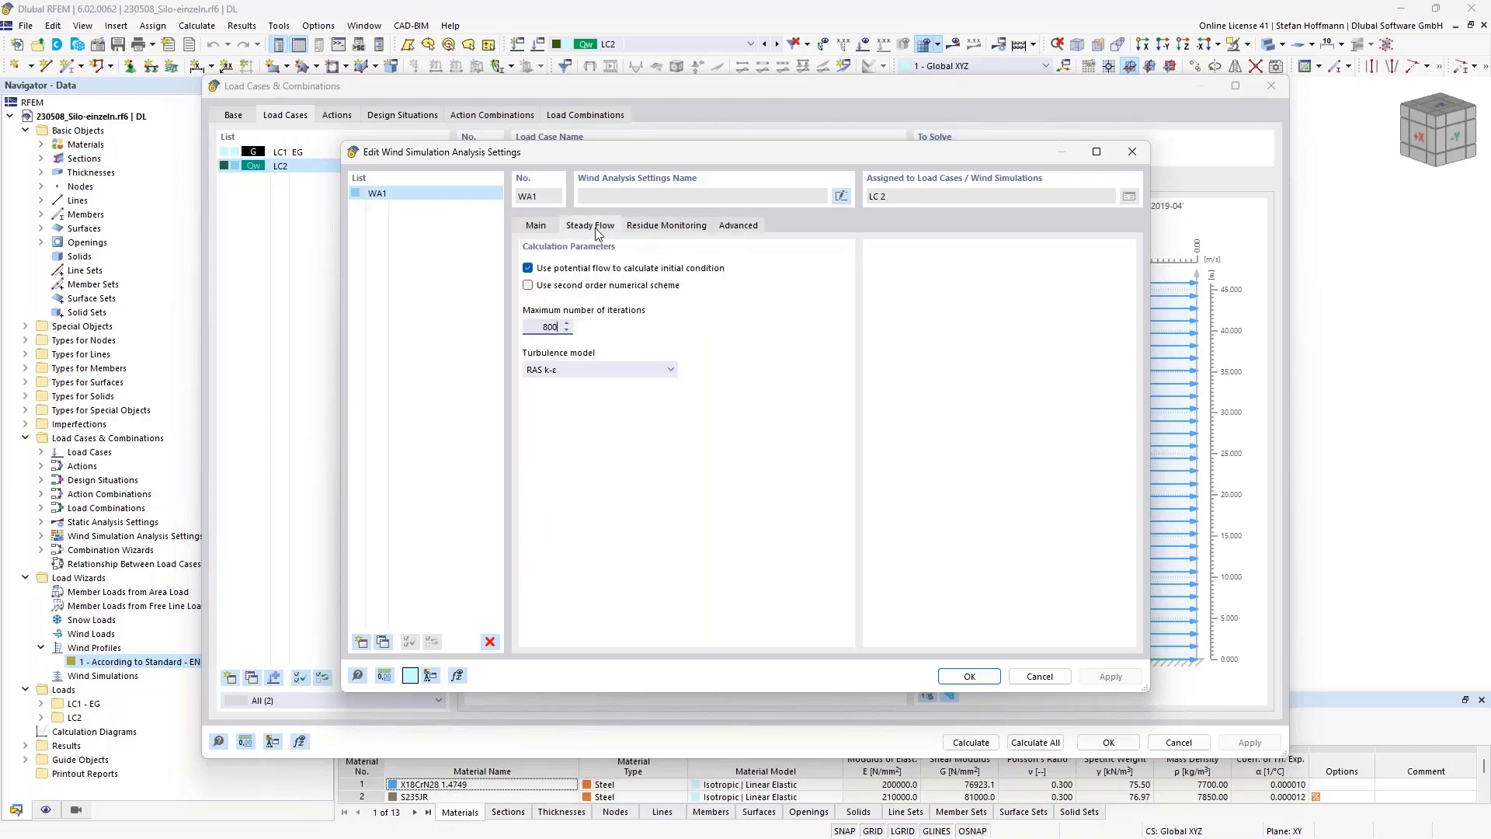
pyautogui.click(1134, 152)
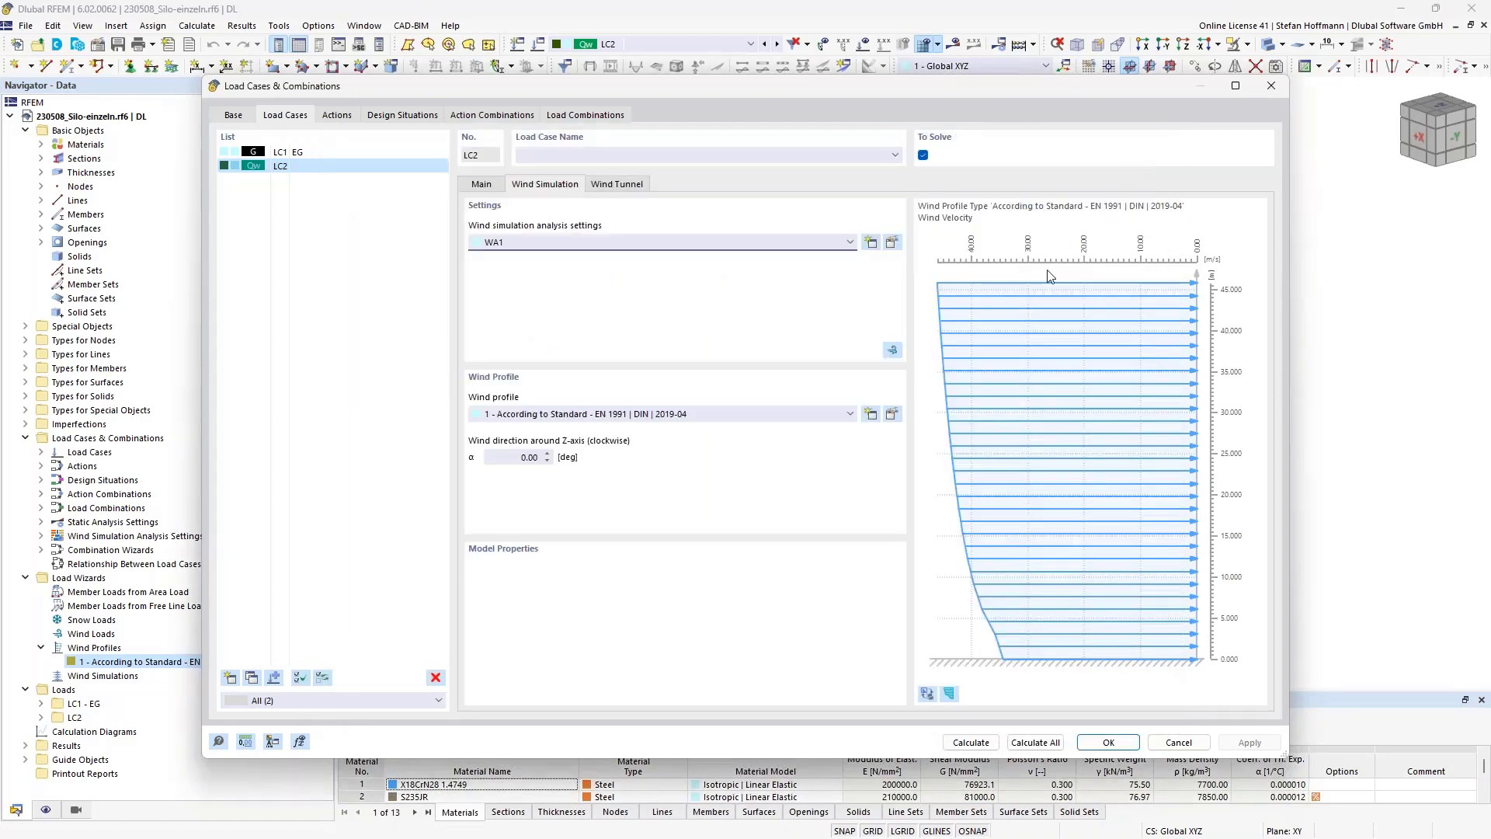
# - Check the wind profile assigned to LC2 and look through the available load cases and combinations
pyautogui.click(892, 415)
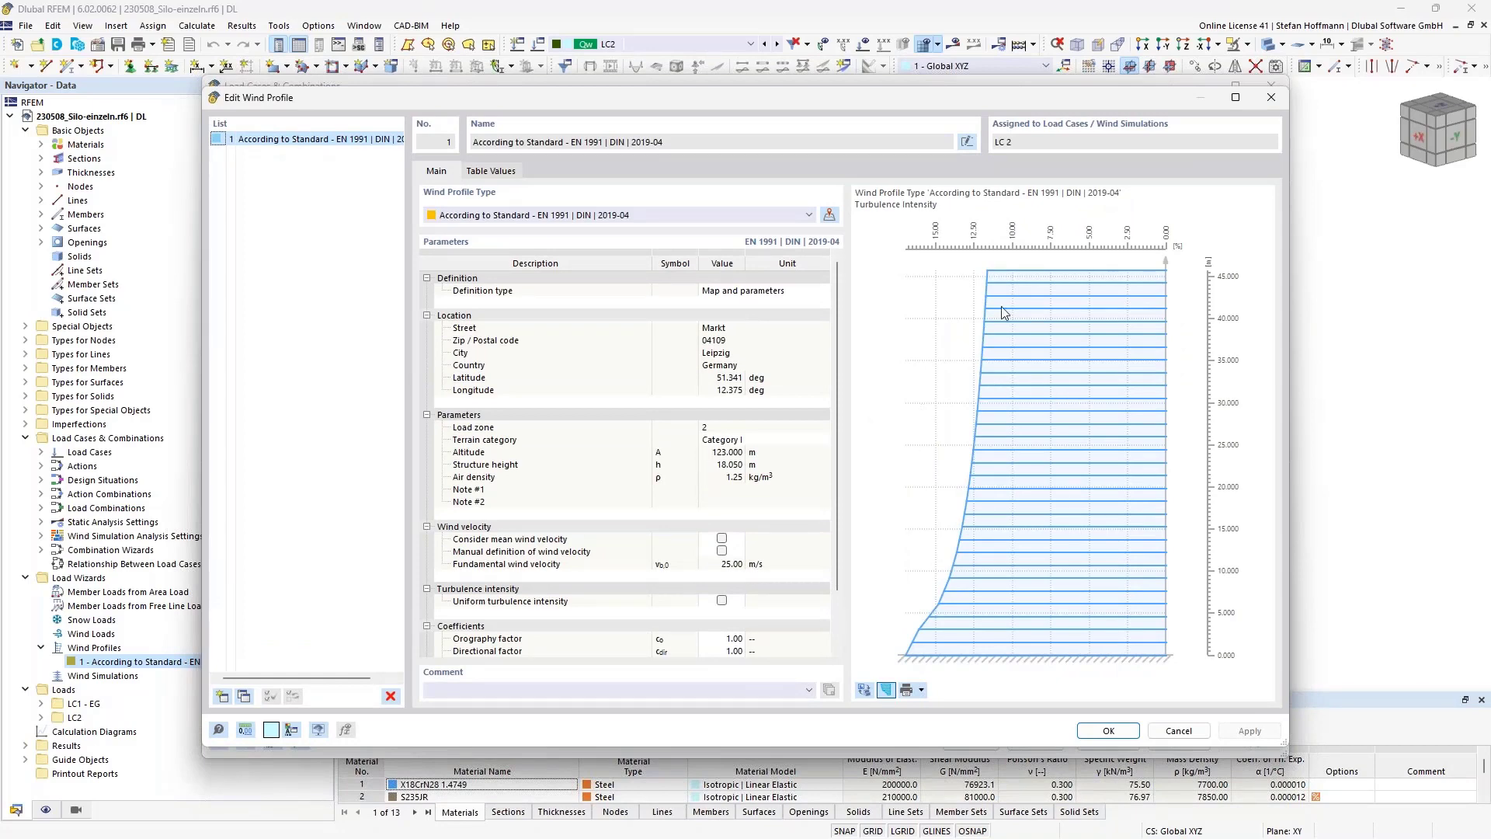
pyautogui.click(1271, 97)
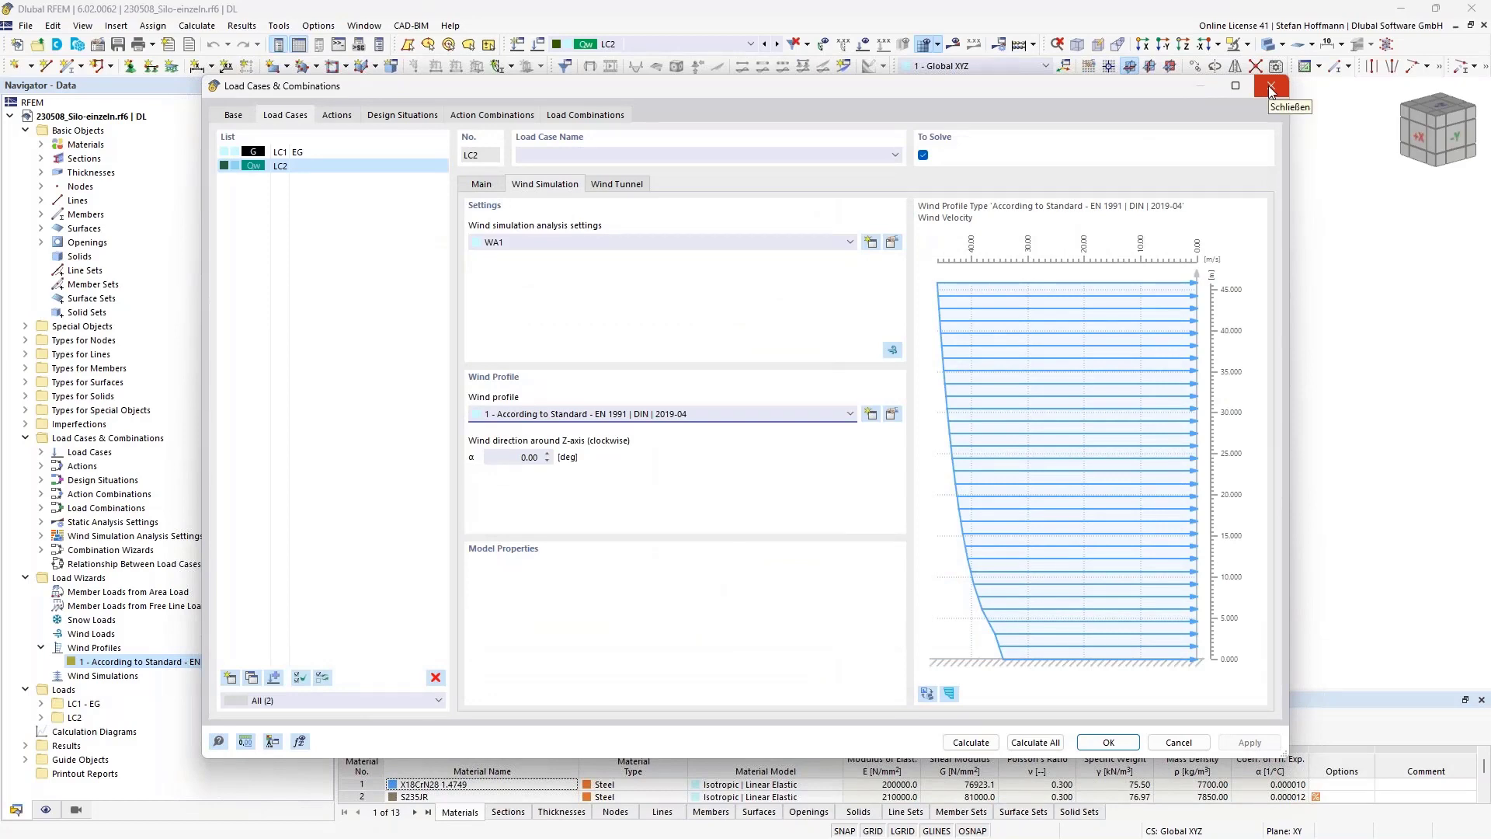
pyautogui.click(1270, 87)
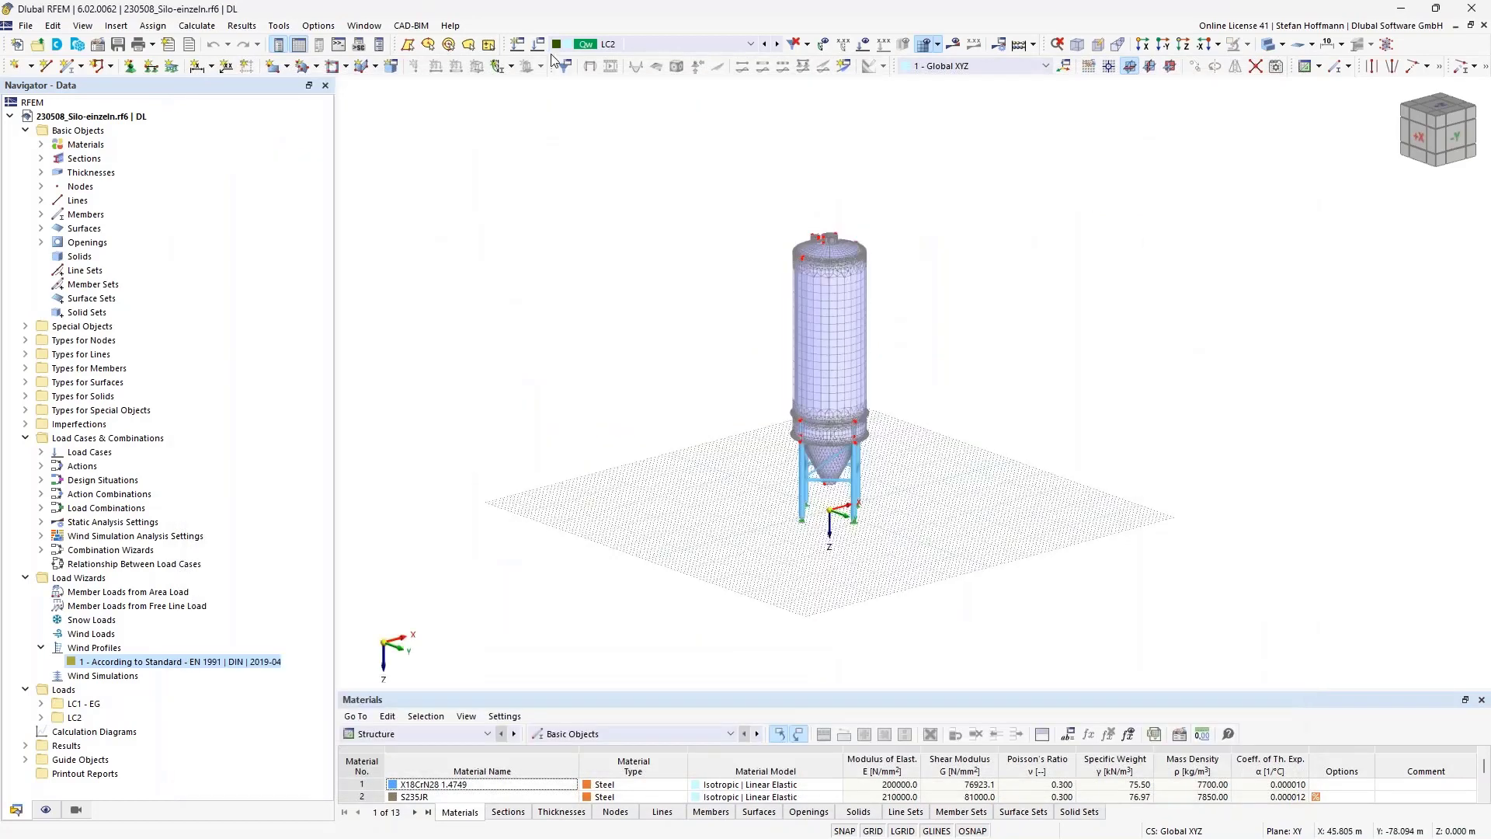
pyautogui.click(578, 44)
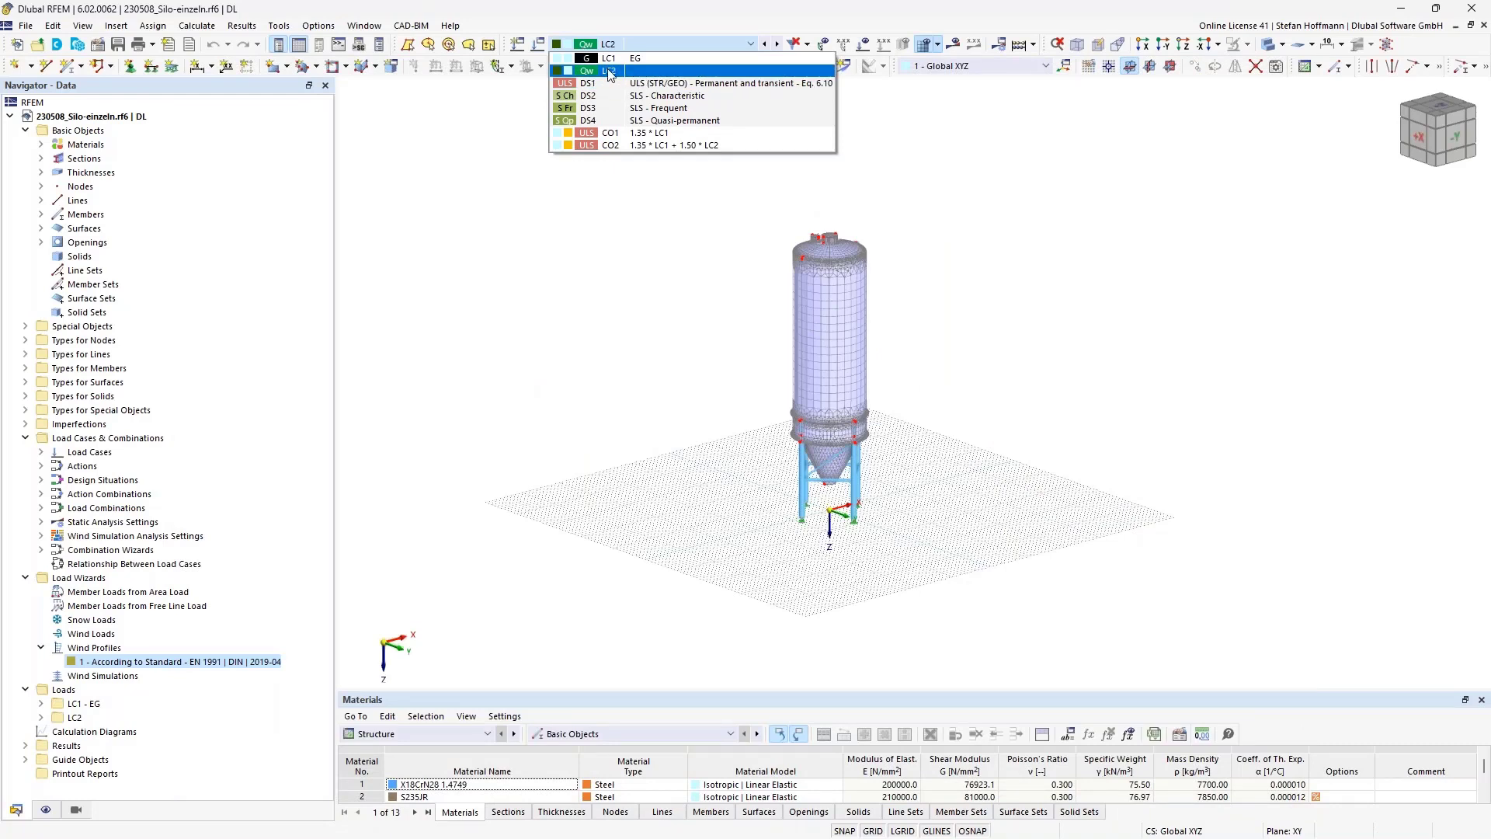
pyautogui.click(642, 226)
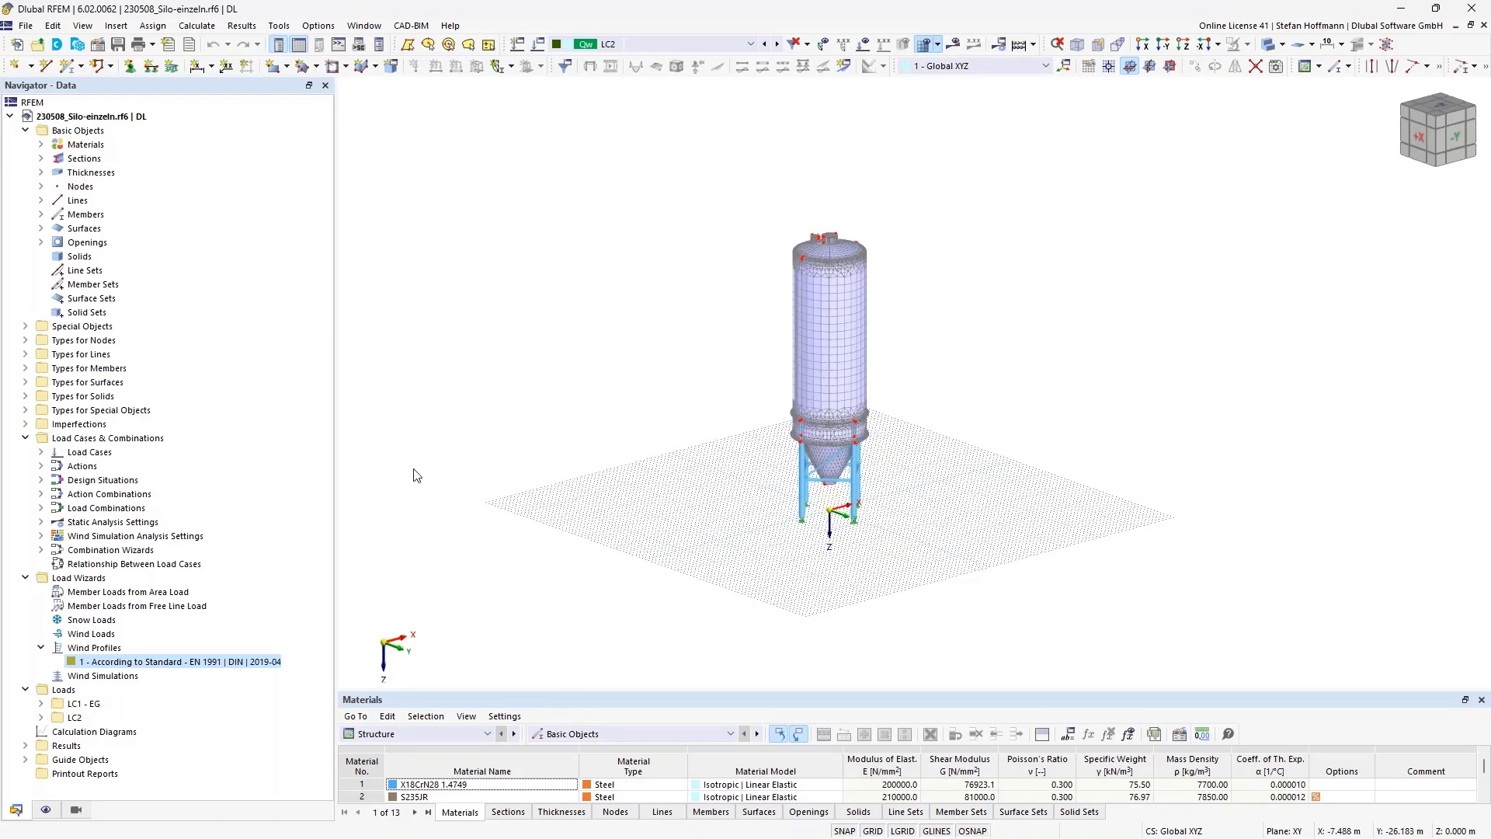
# - Try a uniform wind simulation wizard with a 45° step angle and 180° end angle, checking its load cases before cancelling
pyautogui.click(140, 677)
pyautogui.doubleClick(141, 676)
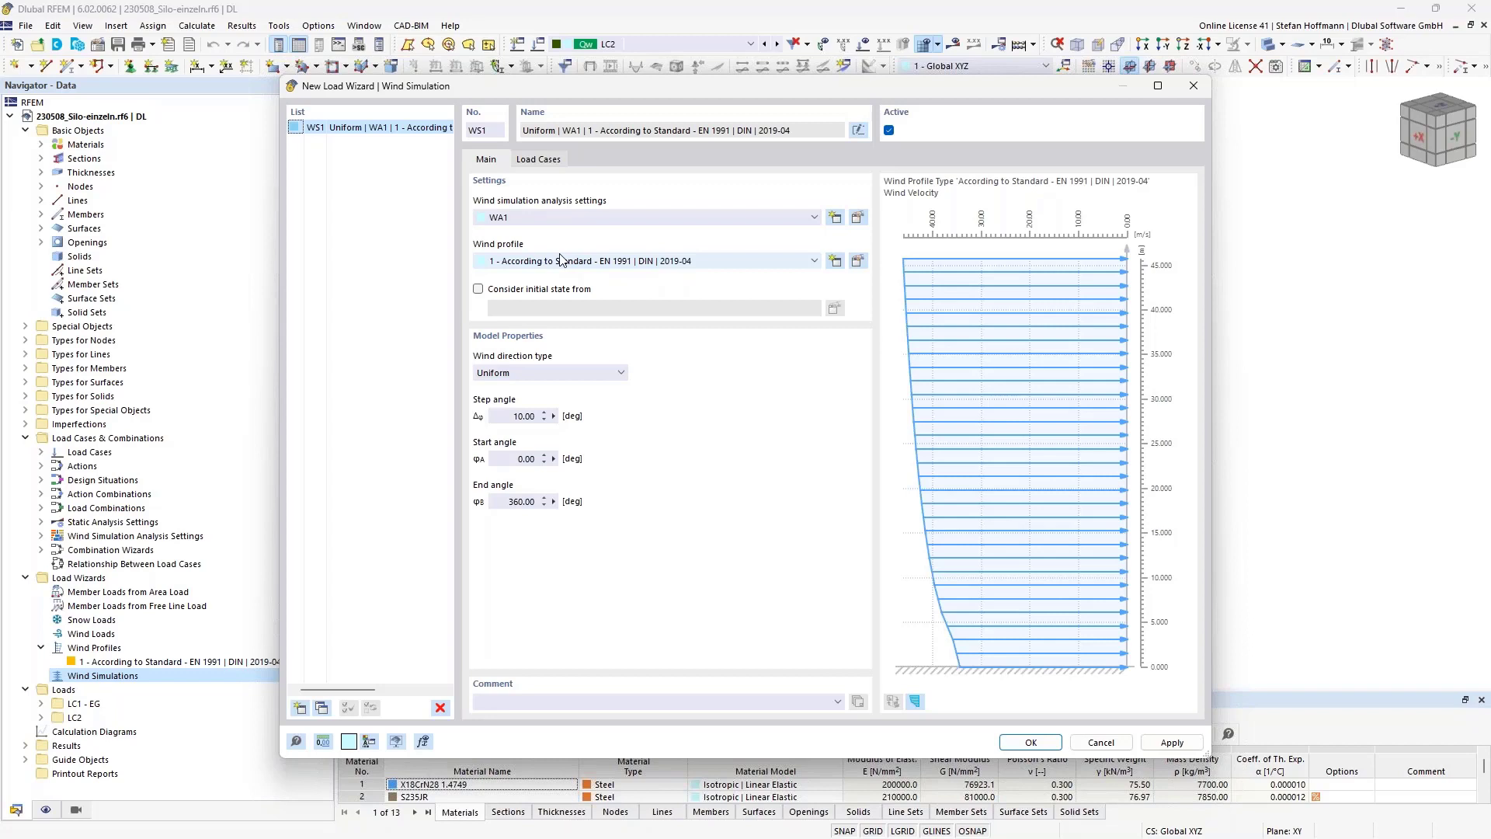
pyautogui.doubleClick(516, 417)
pyautogui.write('45')
pyautogui.moveTo(497, 505); pyautogui.dragTo(567, 506)
pyautogui.write('180')
pyautogui.click(553, 159)
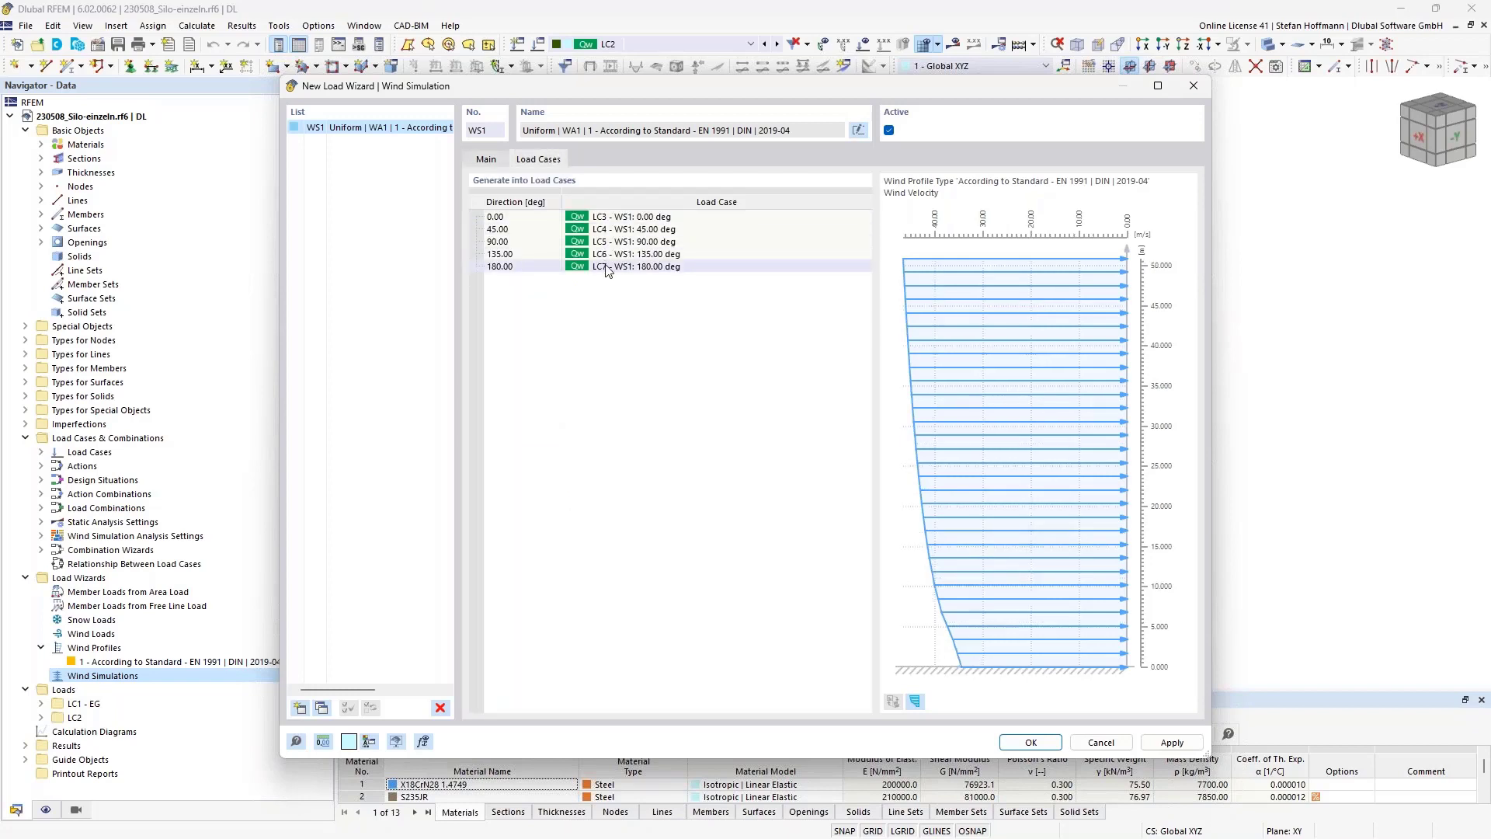
pyautogui.click(489, 160)
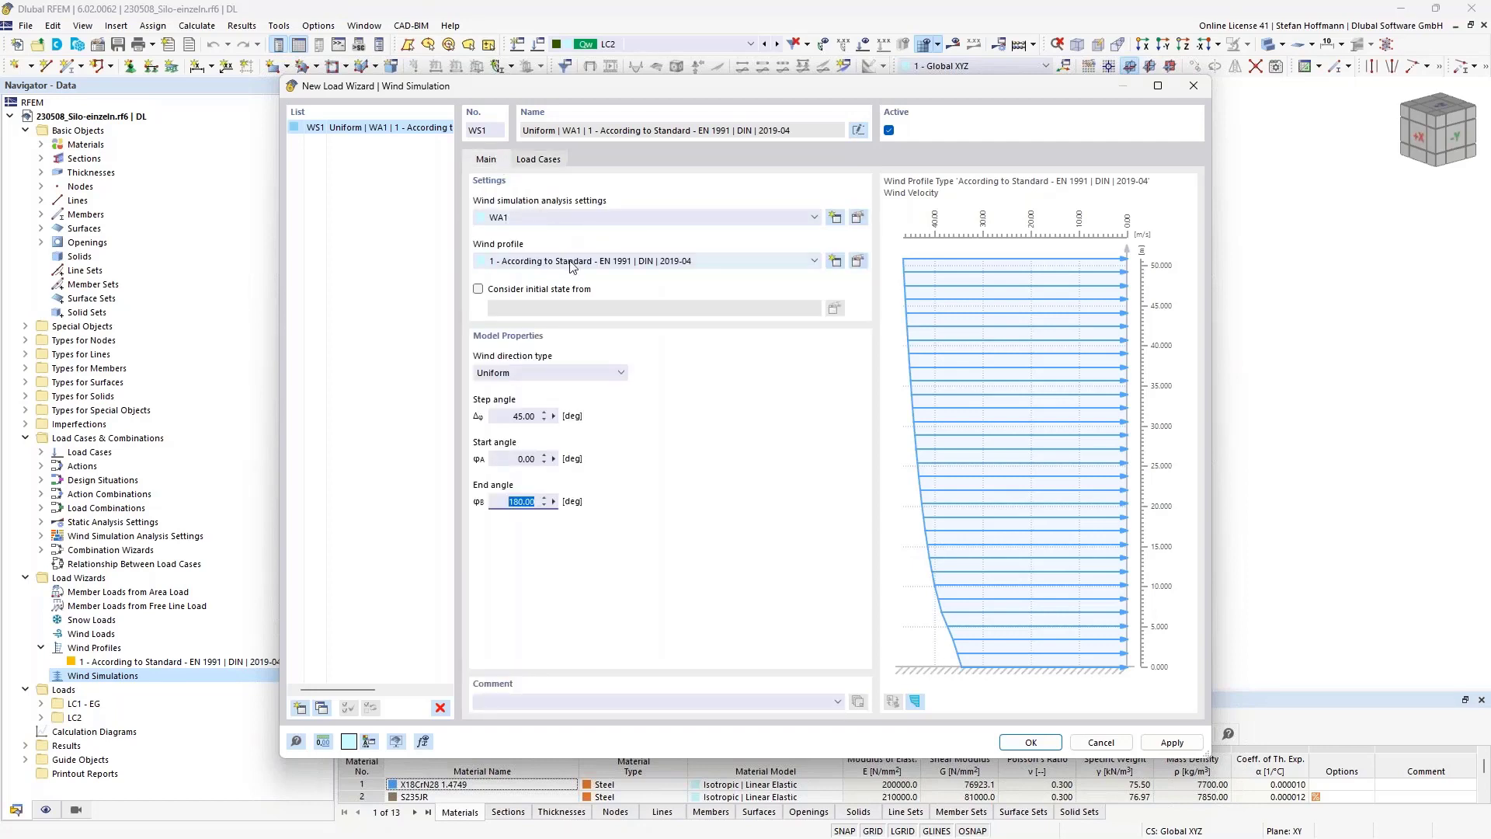
pyautogui.click(1085, 743)
# - Copy wind load case LC2 and set the copy's wind direction around the Z-axis to 15°
pyautogui.click(540, 45)
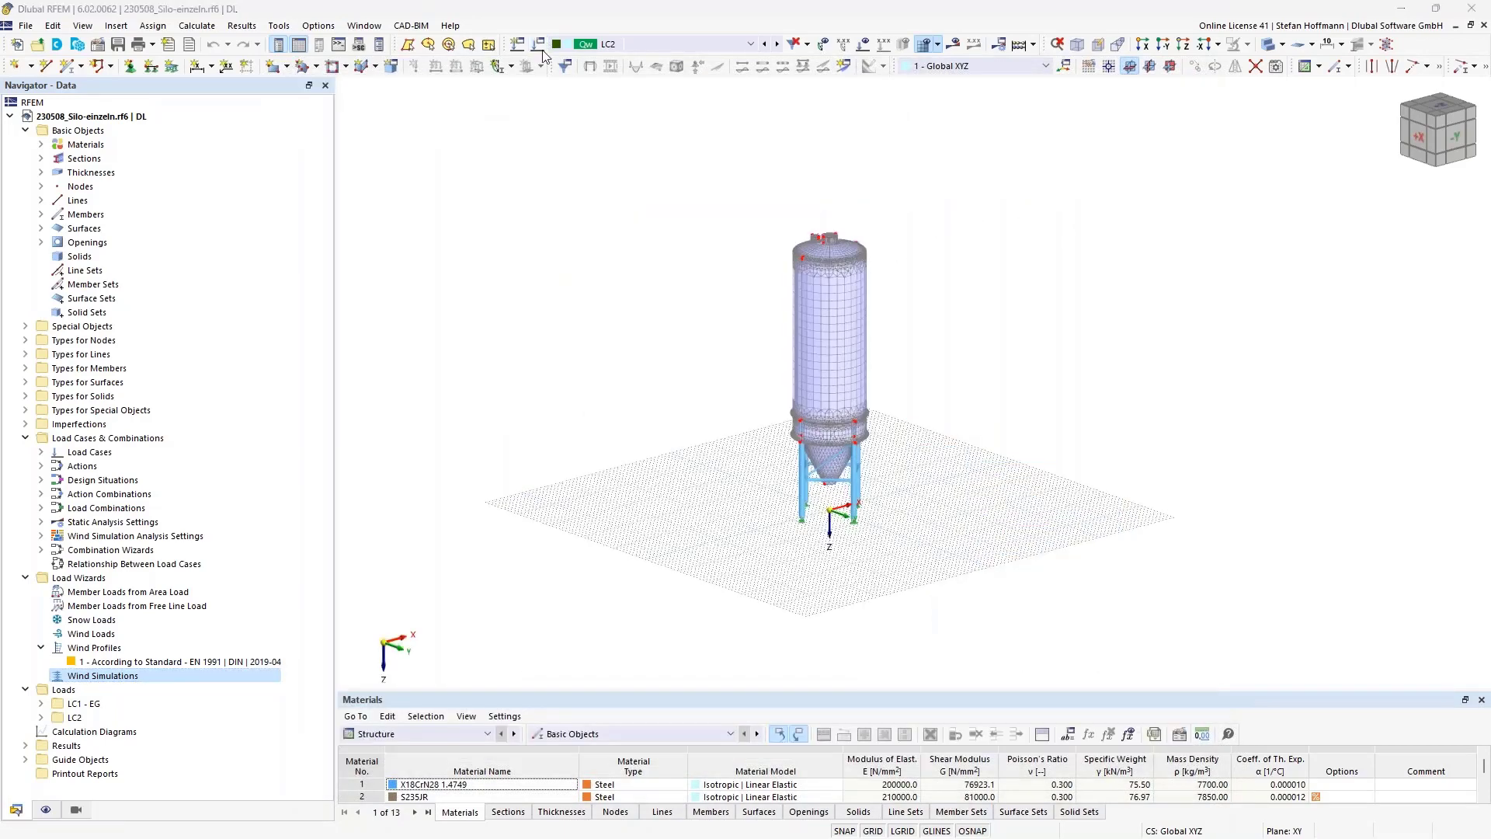
pyautogui.click(252, 679)
pyautogui.click(545, 184)
pyautogui.click(512, 457)
pyautogui.write('15')
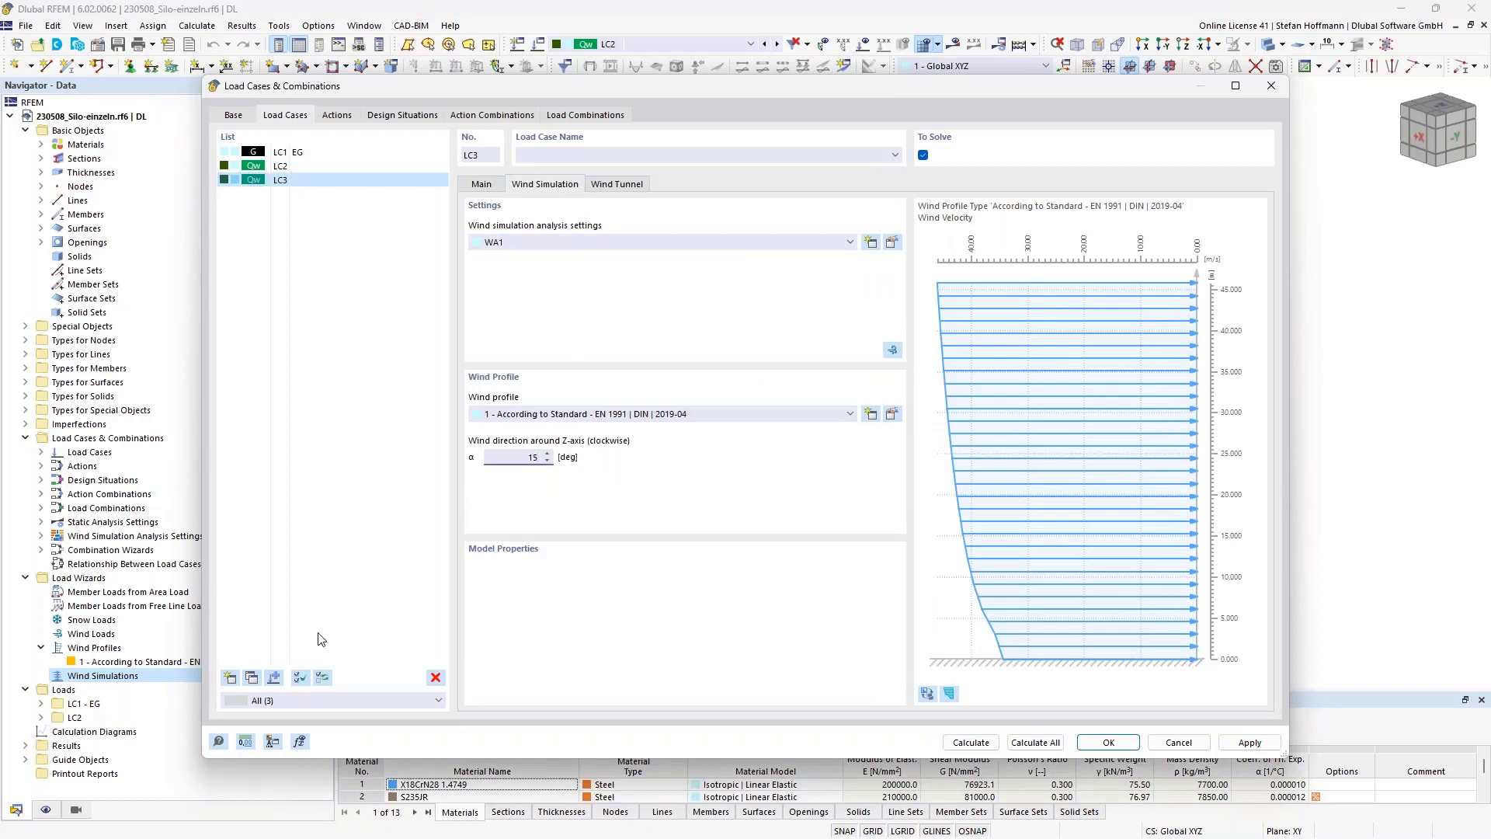
# - Try a further copied wind load case with a 30° wind direction around the Z-axis and discard the load case changes
pyautogui.press('Tab')
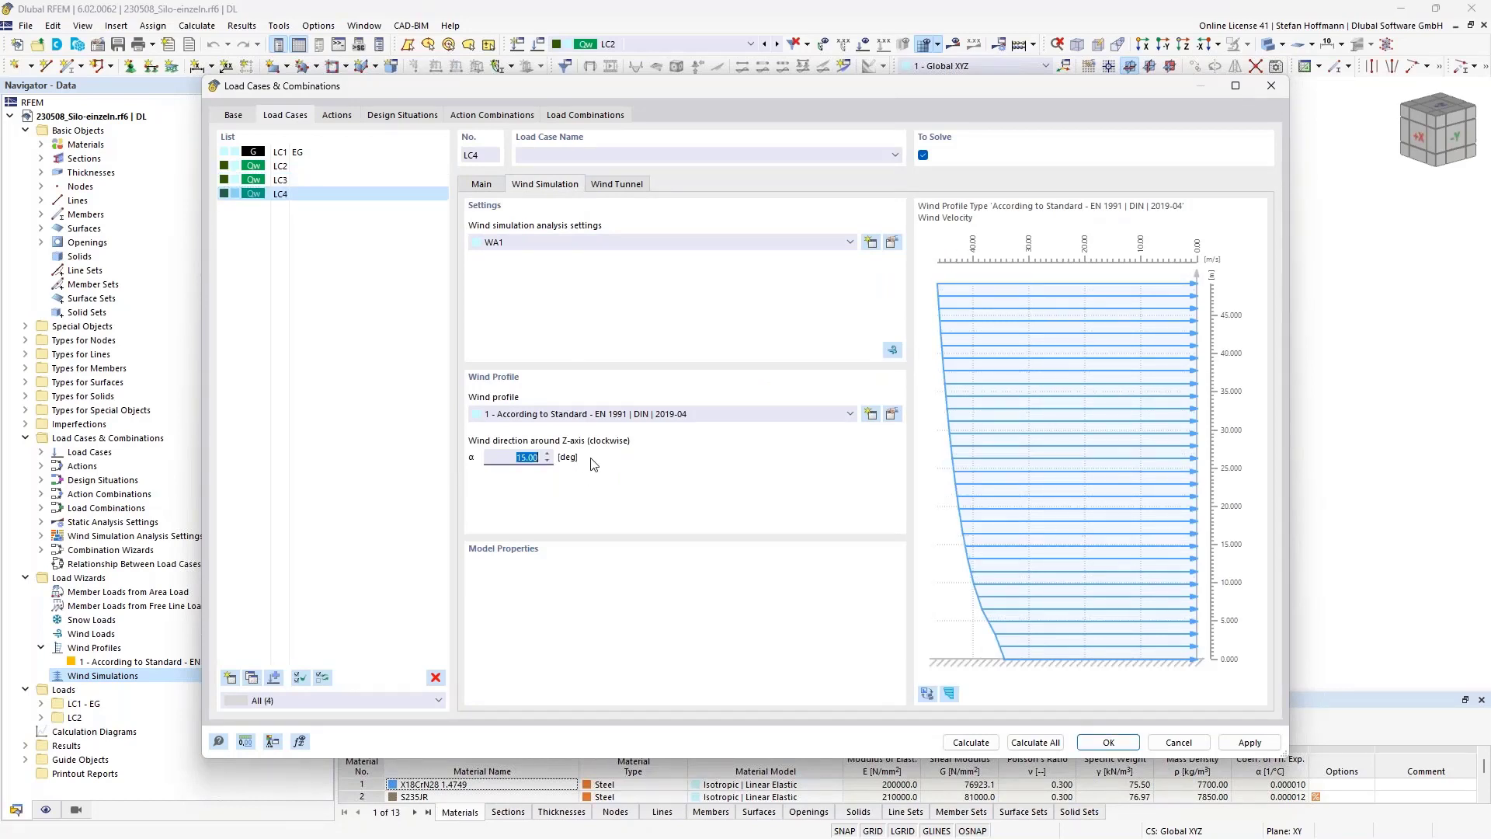
pyautogui.write('30')
pyautogui.click(1271, 87)
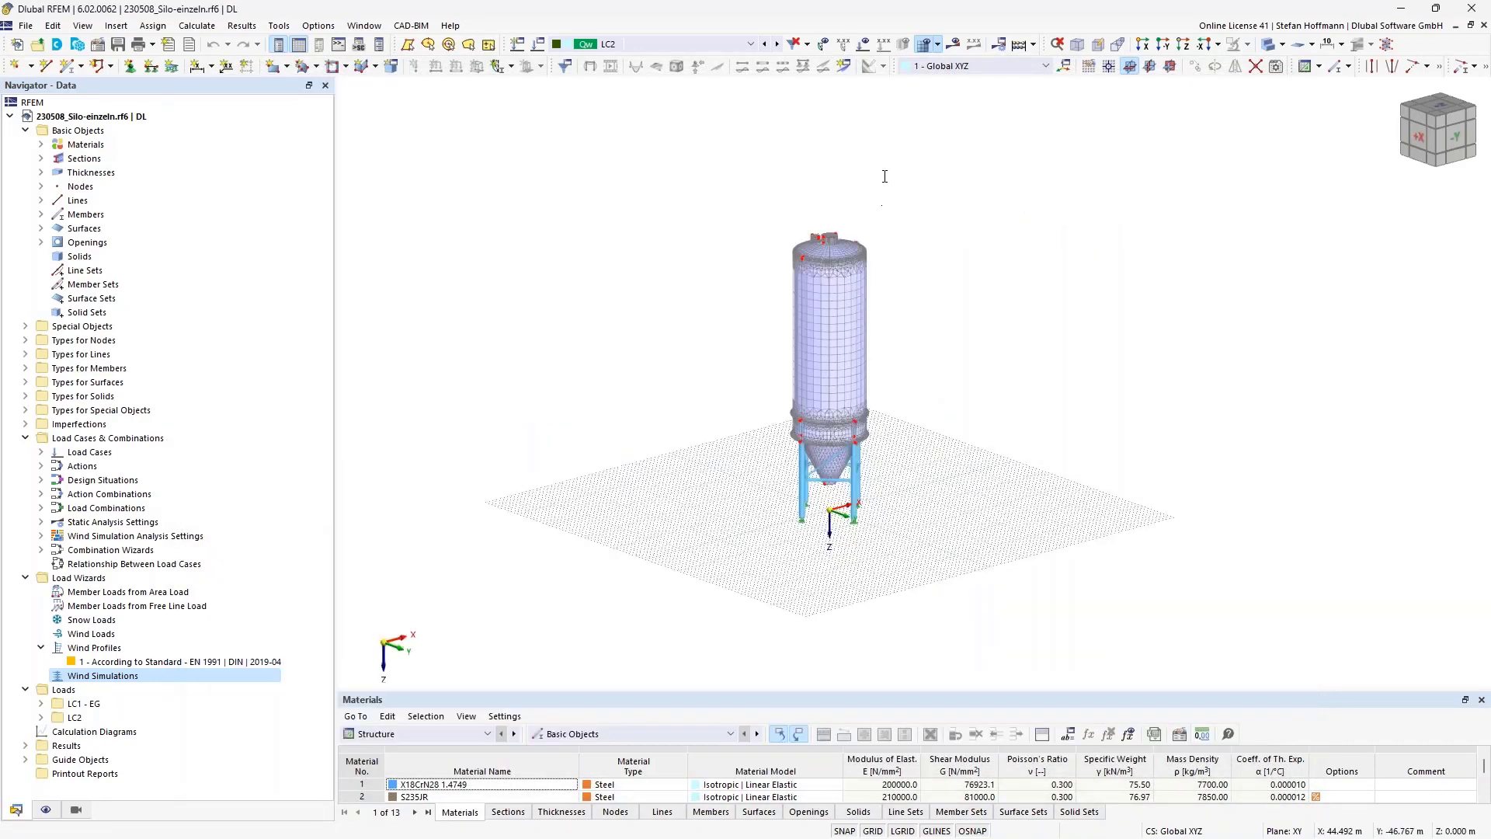
# - Show LC2's static analysis results and examine the RWIND wind load distribution on the silo shell
pyautogui.click(953, 44)
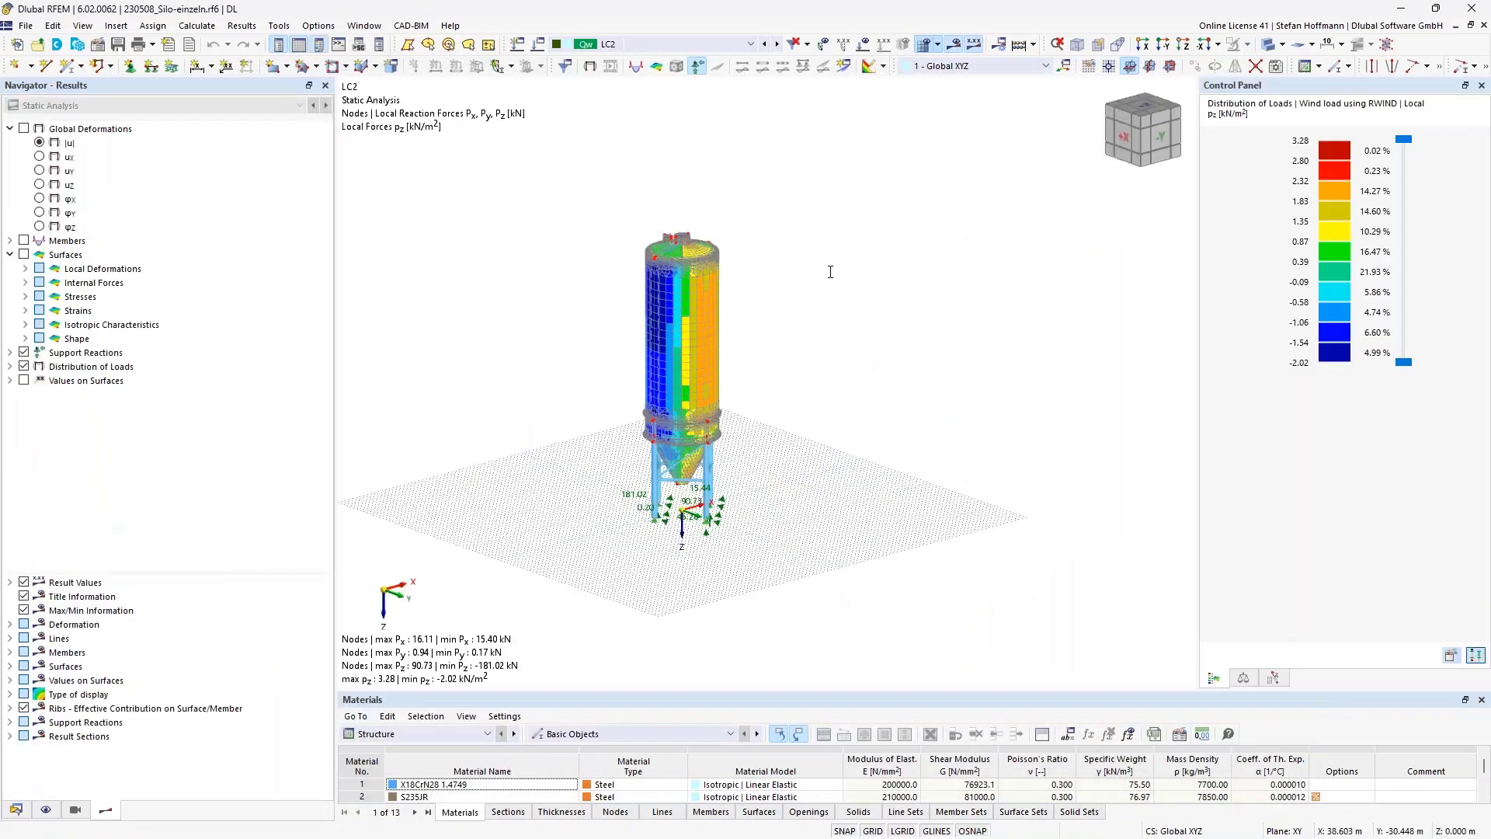
pyautogui.keyDown('ctrl'); pyautogui.moveTo(716, 218); pyautogui.dragTo(747, 232, button='middle'); pyautogui.keyUp('ctrl')
pyautogui.scroll(6, 747, 233)
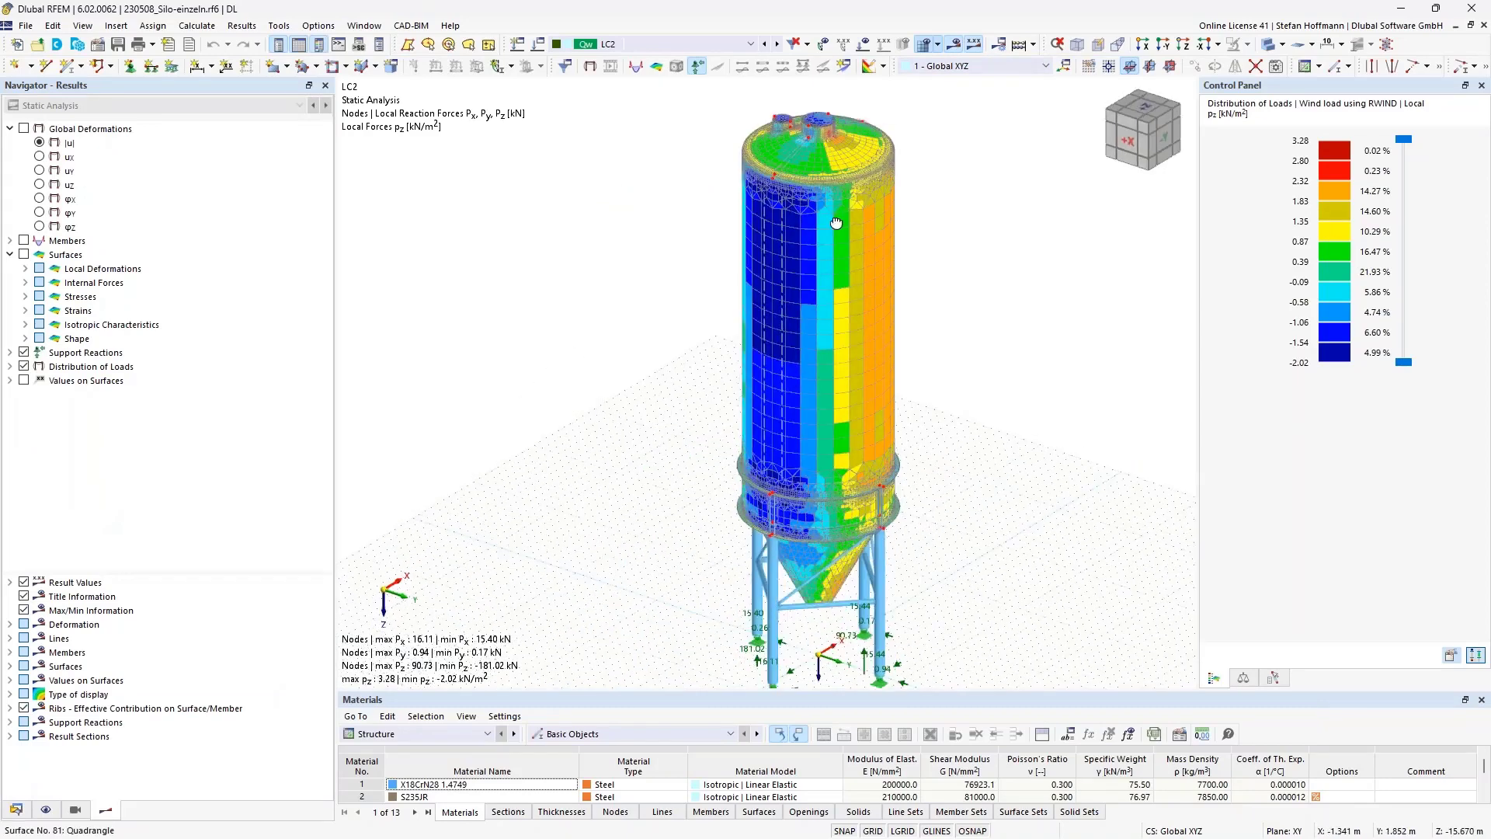
pyautogui.scroll(-1, 831, 229)
pyautogui.moveTo(832, 231); pyautogui.dragTo(777, 245, button='middle')
pyautogui.keyDown('ctrl'); pyautogui.moveTo(776, 244); pyautogui.dragTo(841, 191, button='middle'); pyautogui.keyUp('ctrl')
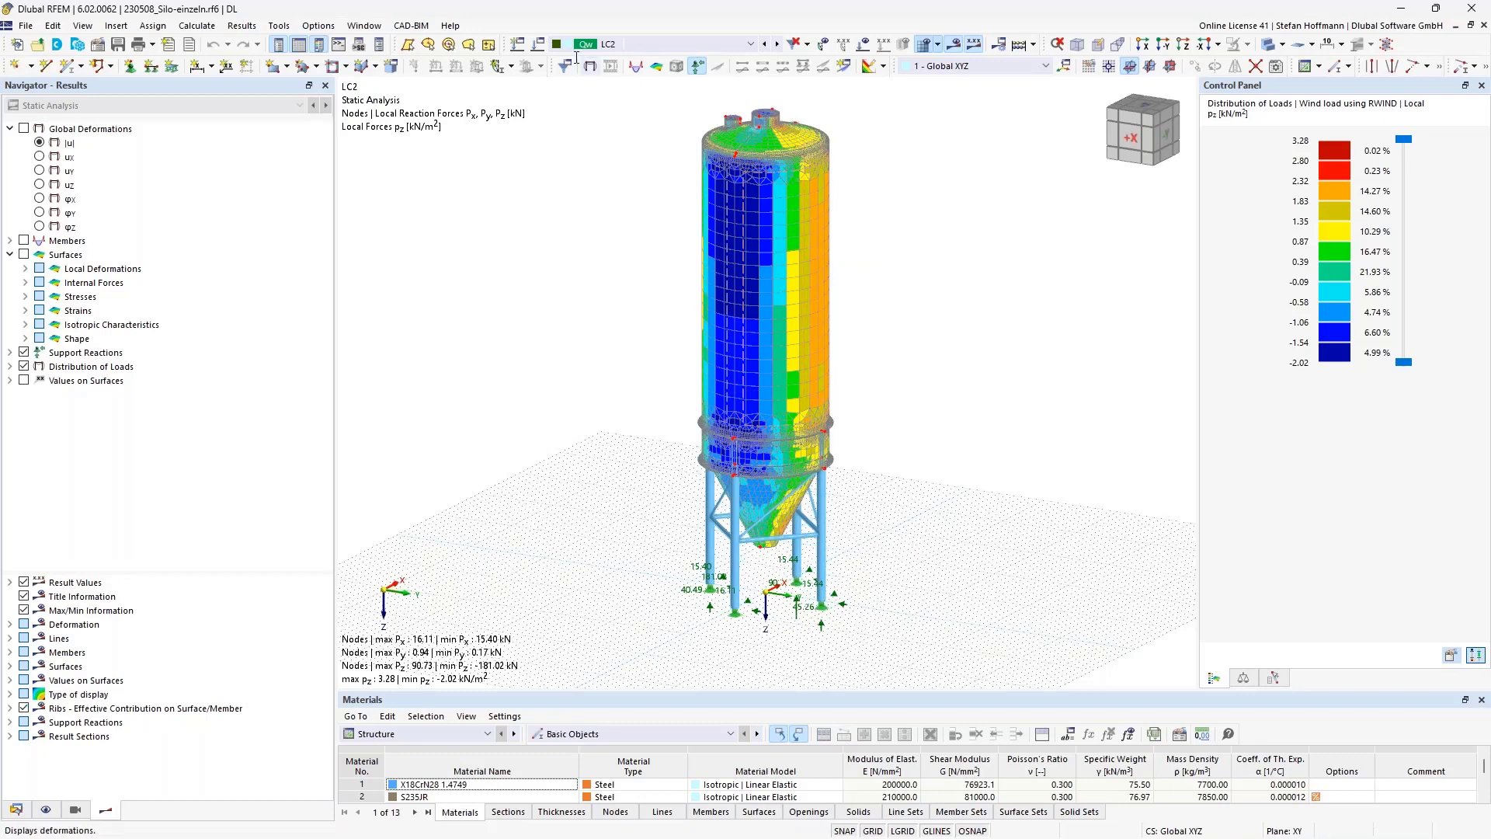
# - Review LC2's wind simulation settings, wind profile and wind direction in the load case definition, leaving it without changes
pyautogui.click(537, 45)
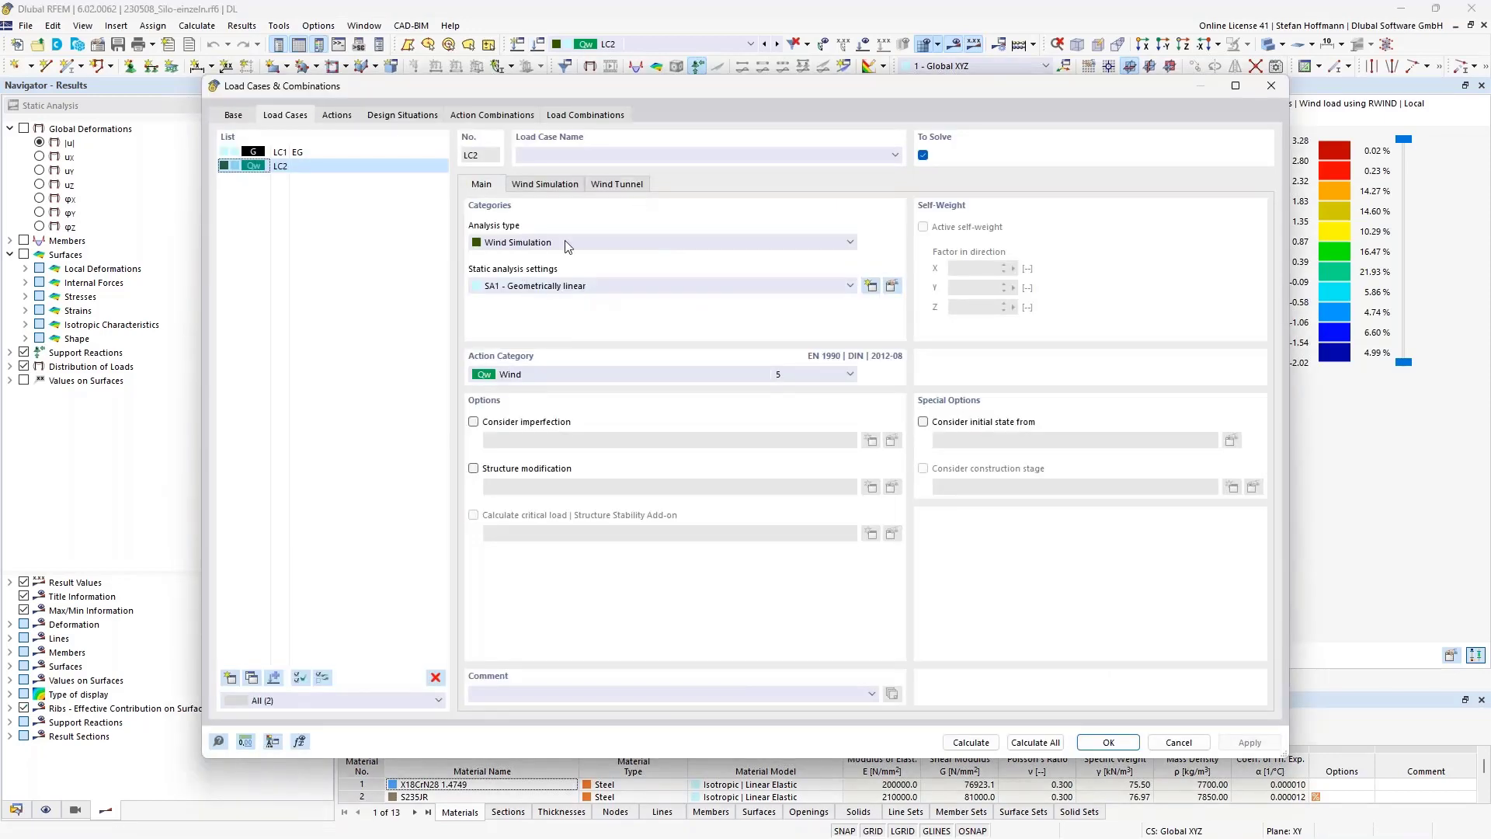
pyautogui.click(552, 190)
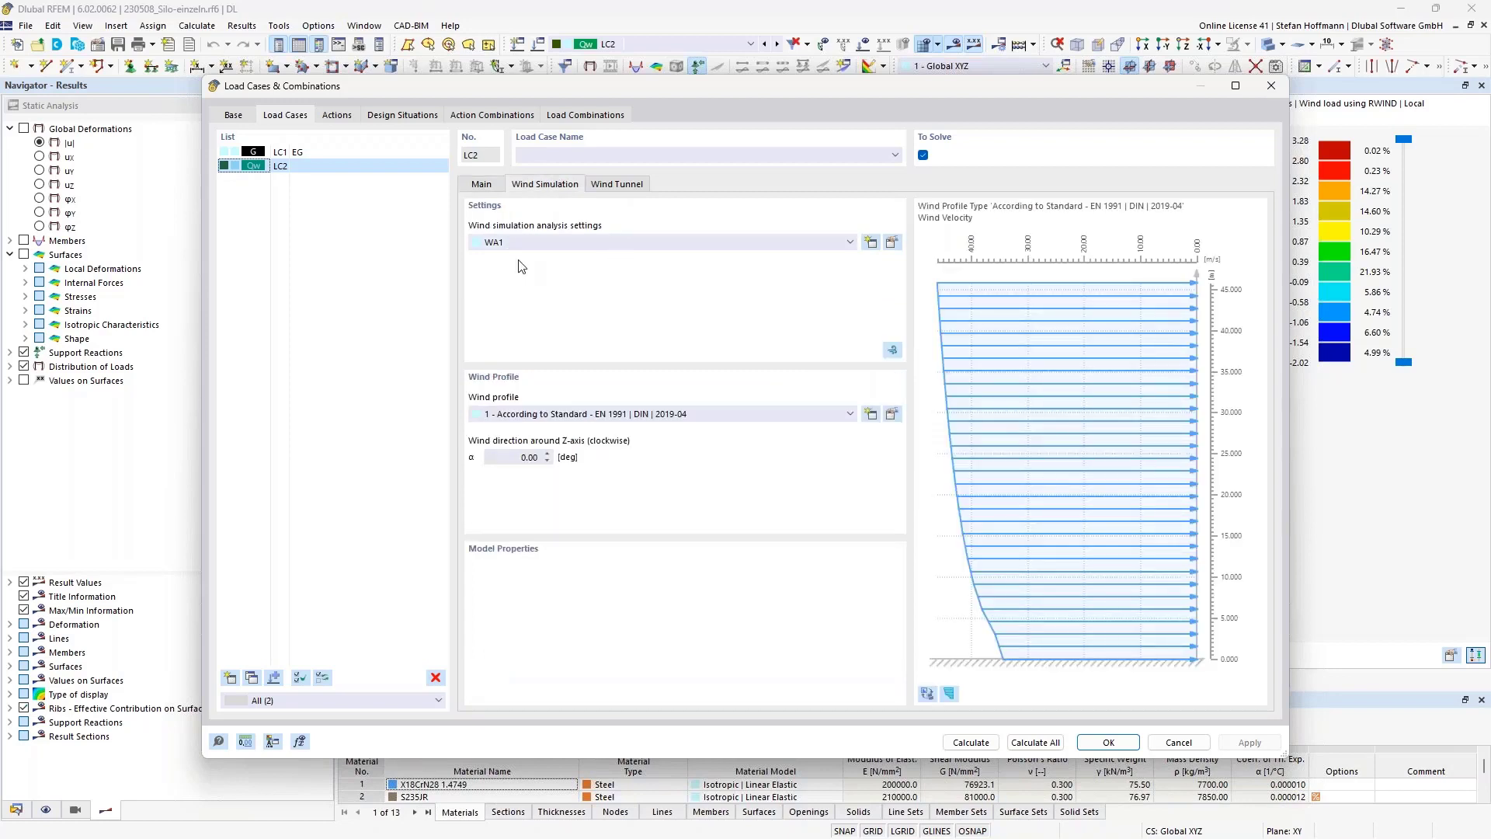
pyautogui.click(892, 351)
pyautogui.click(1271, 86)
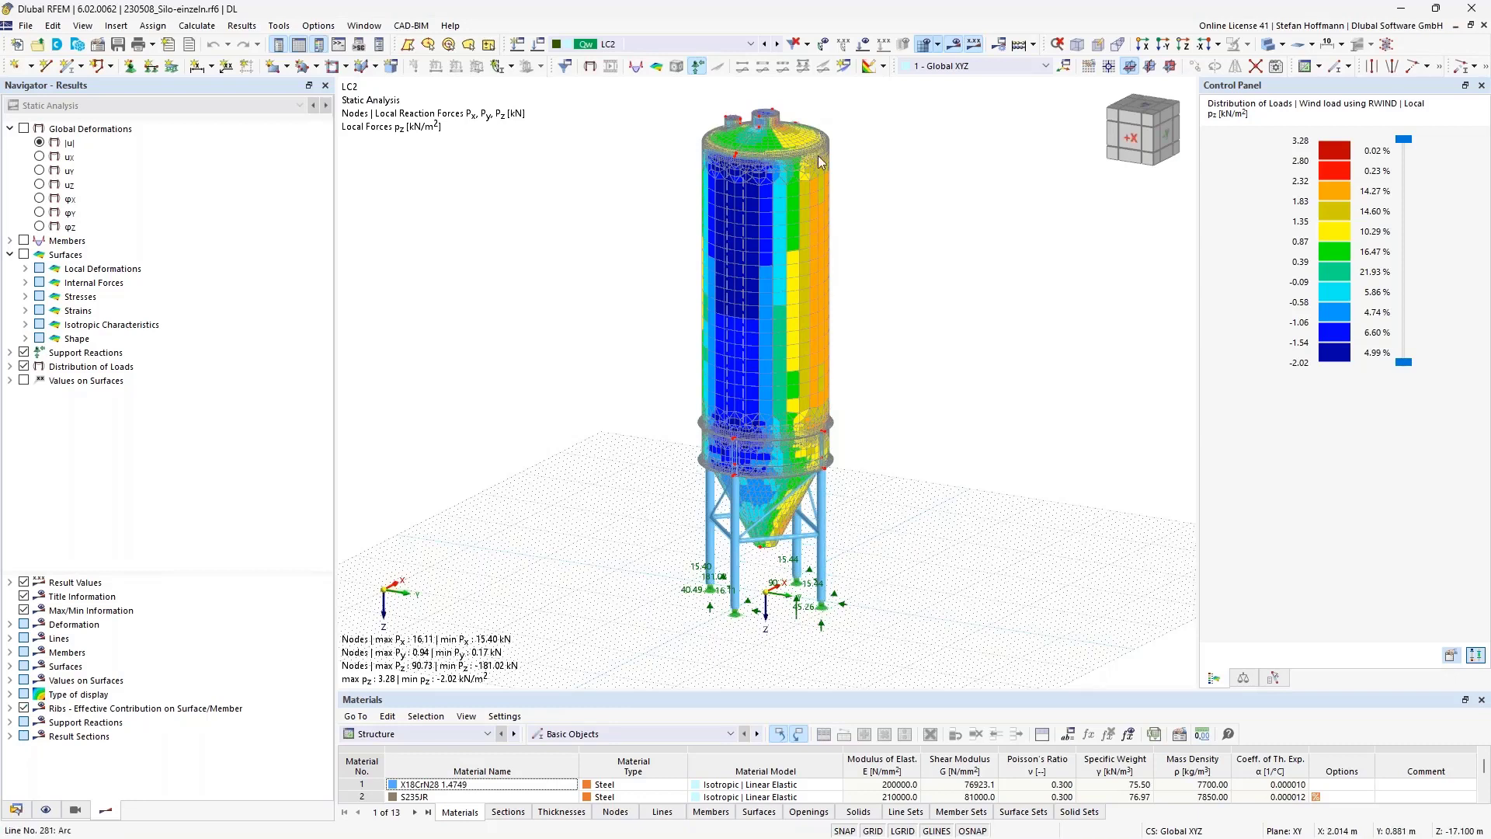
# - Expand the load distribution results and check LC2's sum of loads in X in an enlarged static analysis summary table
pyautogui.click(10, 366)
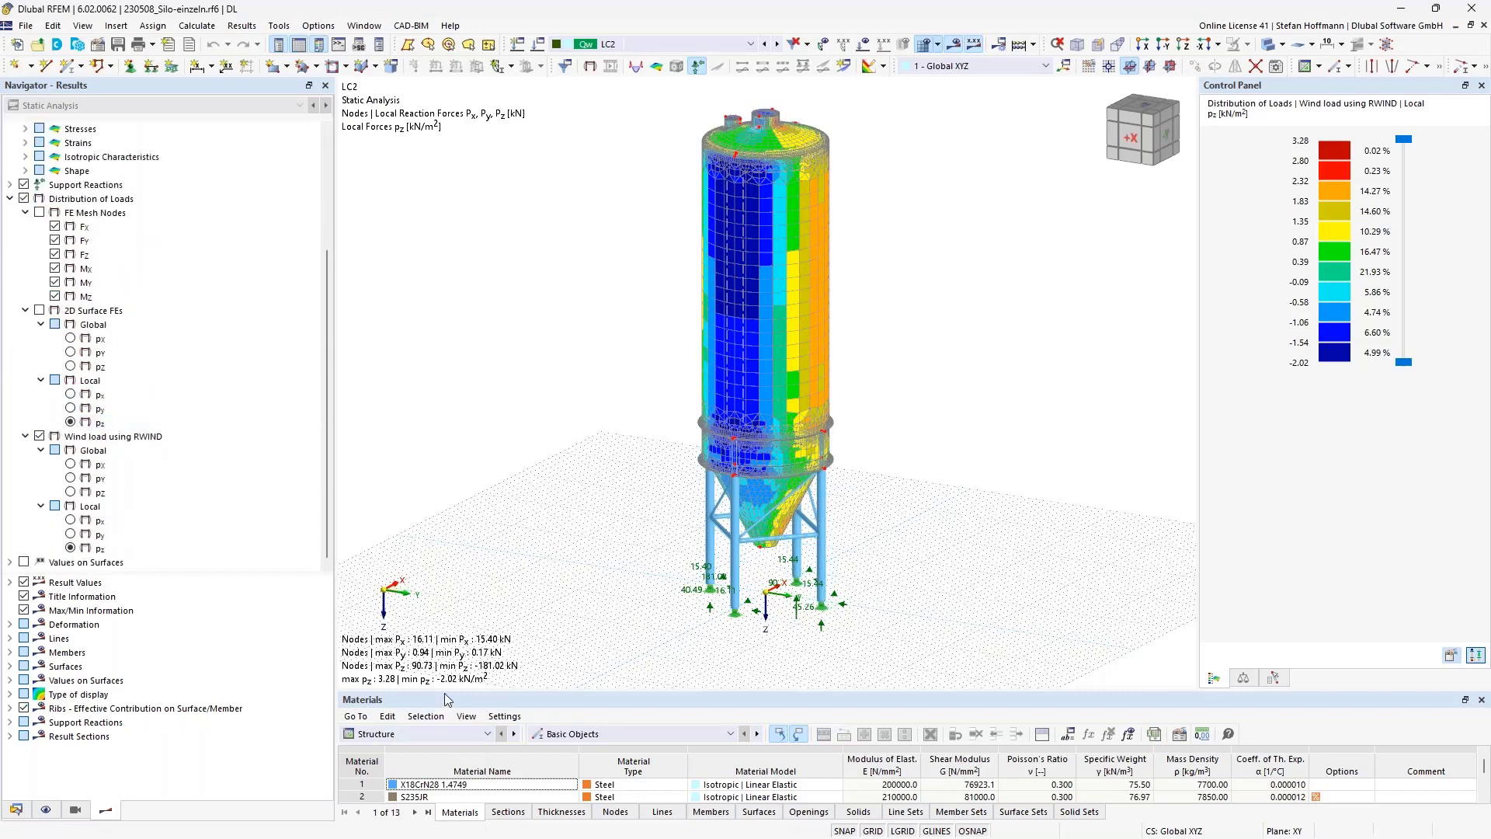
pyautogui.moveTo(445, 691); pyautogui.dragTo(438, 594)
pyautogui.click(417, 636)
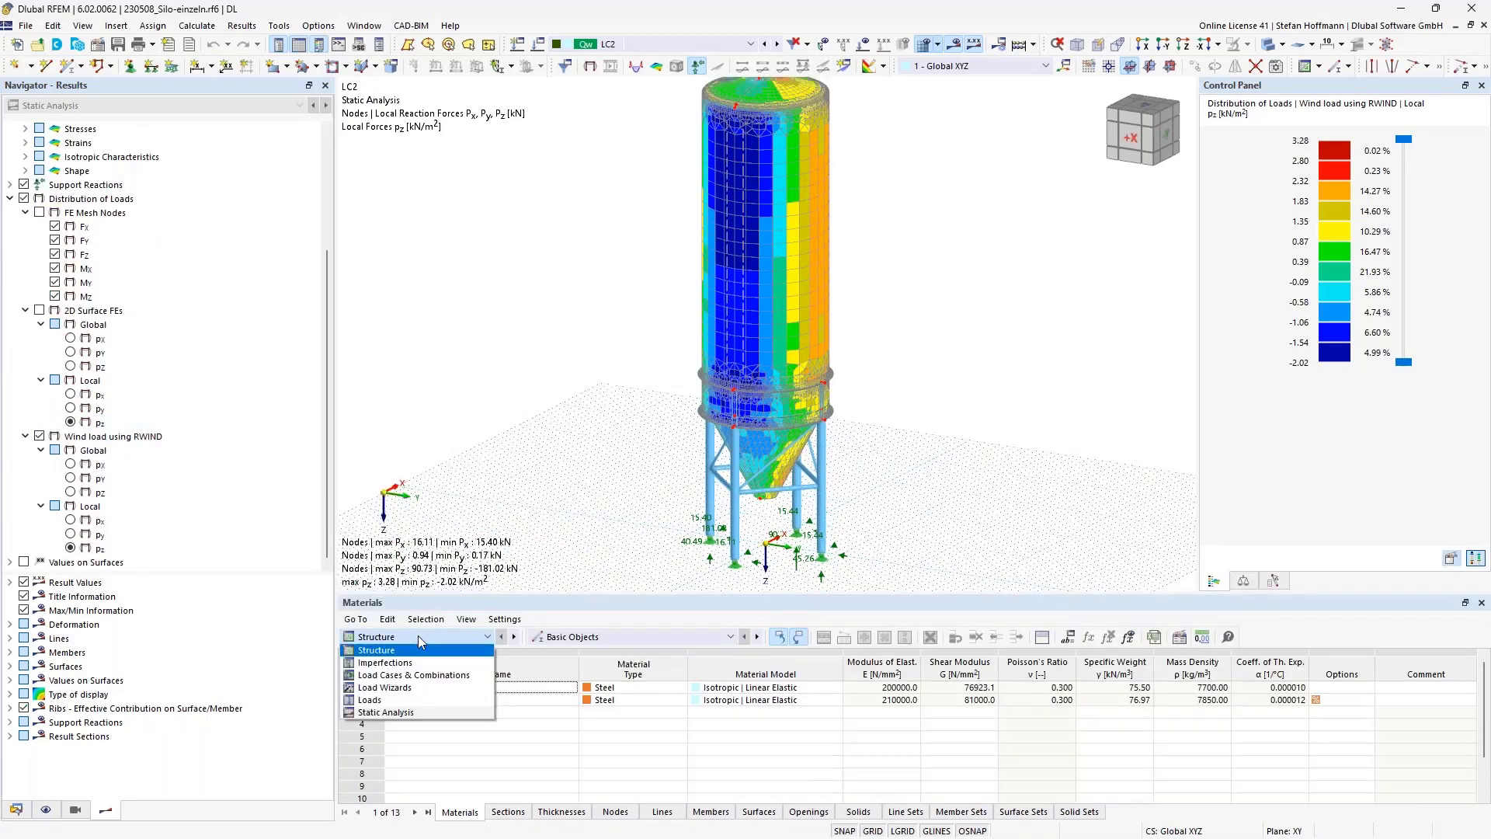
pyautogui.click(417, 712)
pyautogui.click(704, 701)
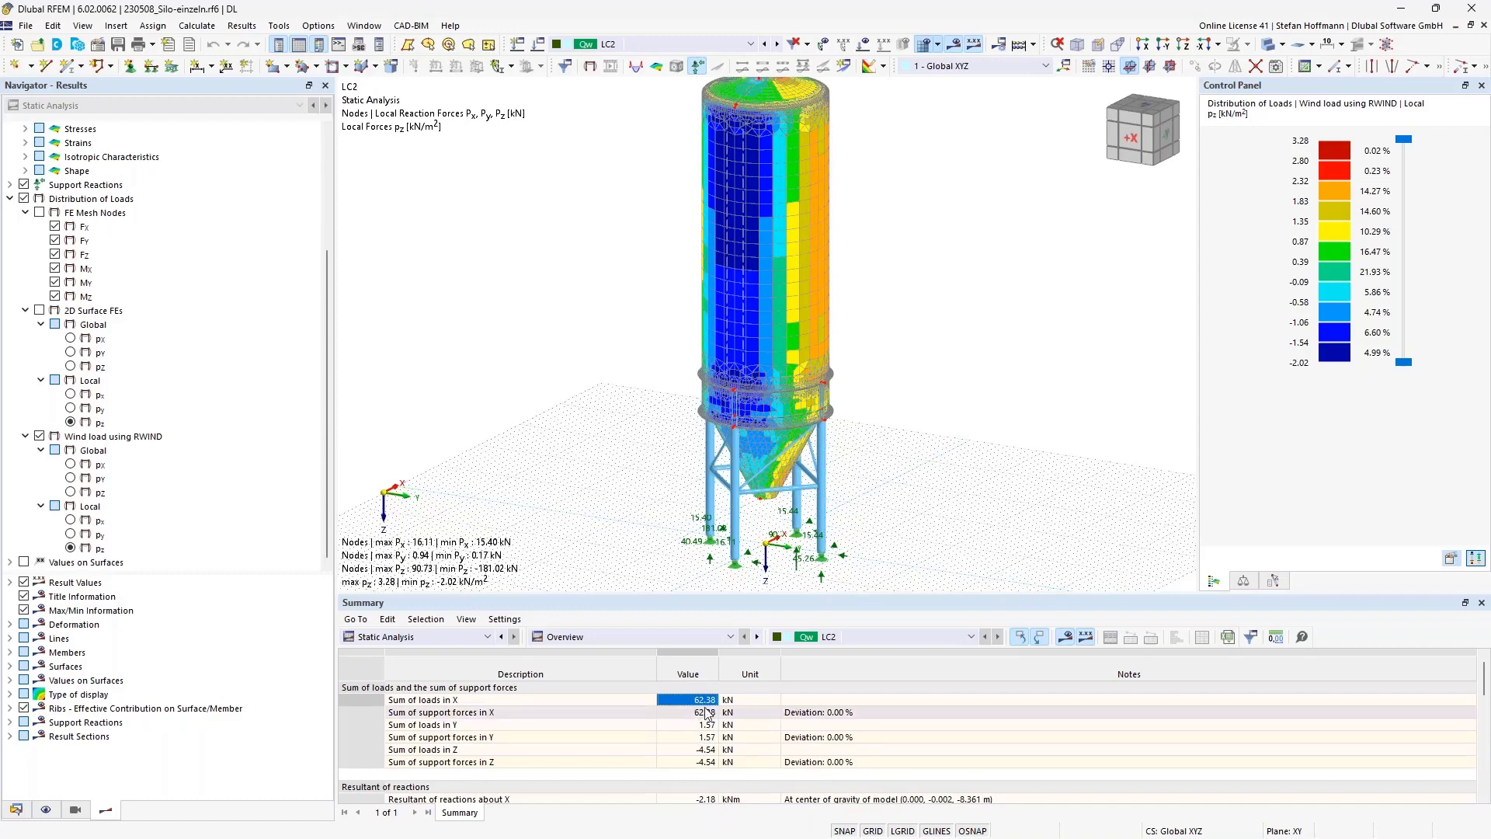
# - Examine LC2's local wind pressure distribution on the silo from all sides
pyautogui.scroll(-2, 787, 364)
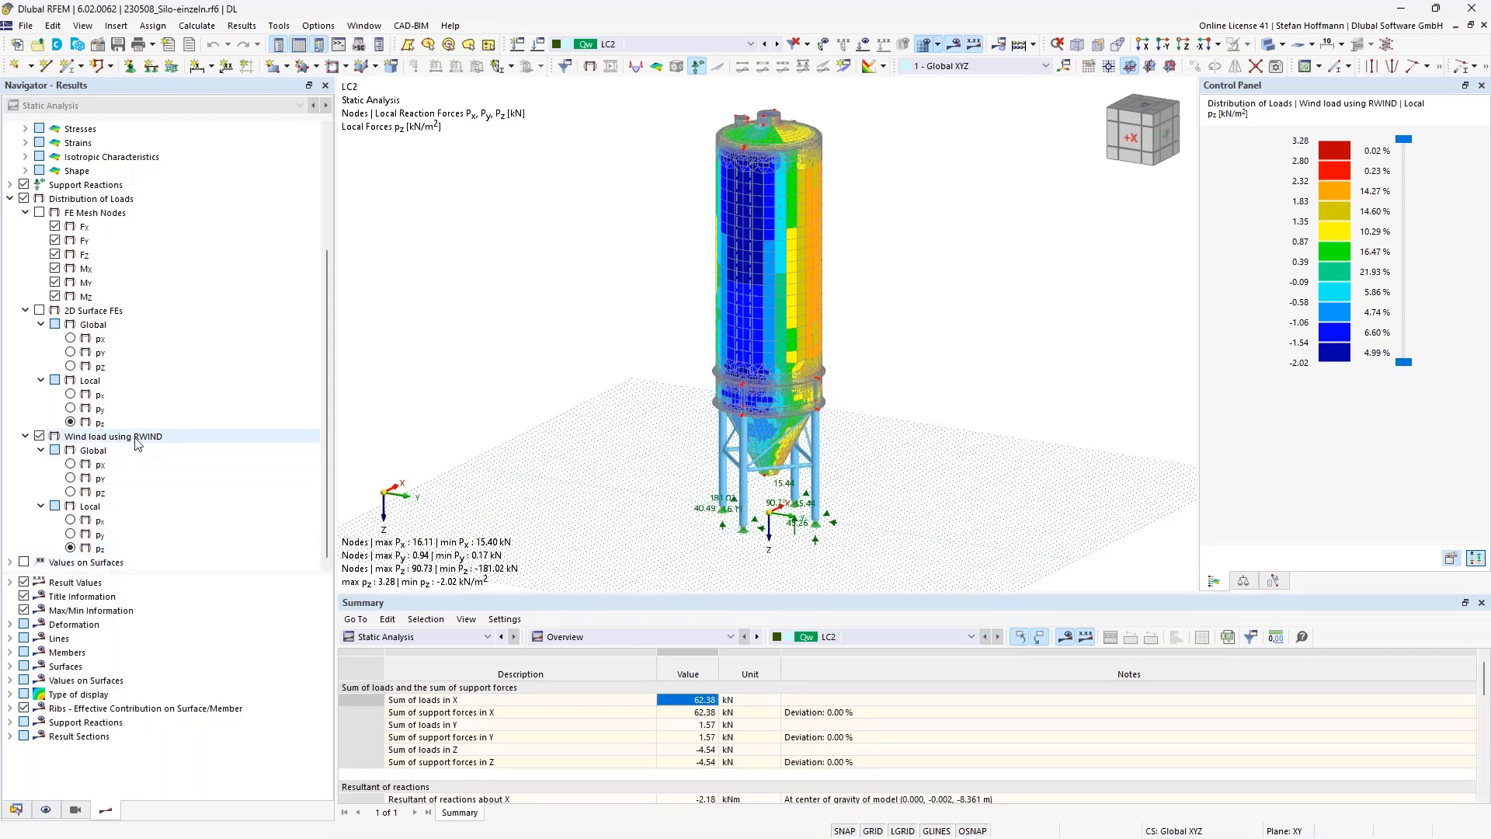
pyautogui.keyDown('ctrl'); pyautogui.moveTo(835, 270); pyautogui.dragTo(777, 323, button='middle'); pyautogui.keyUp('ctrl')
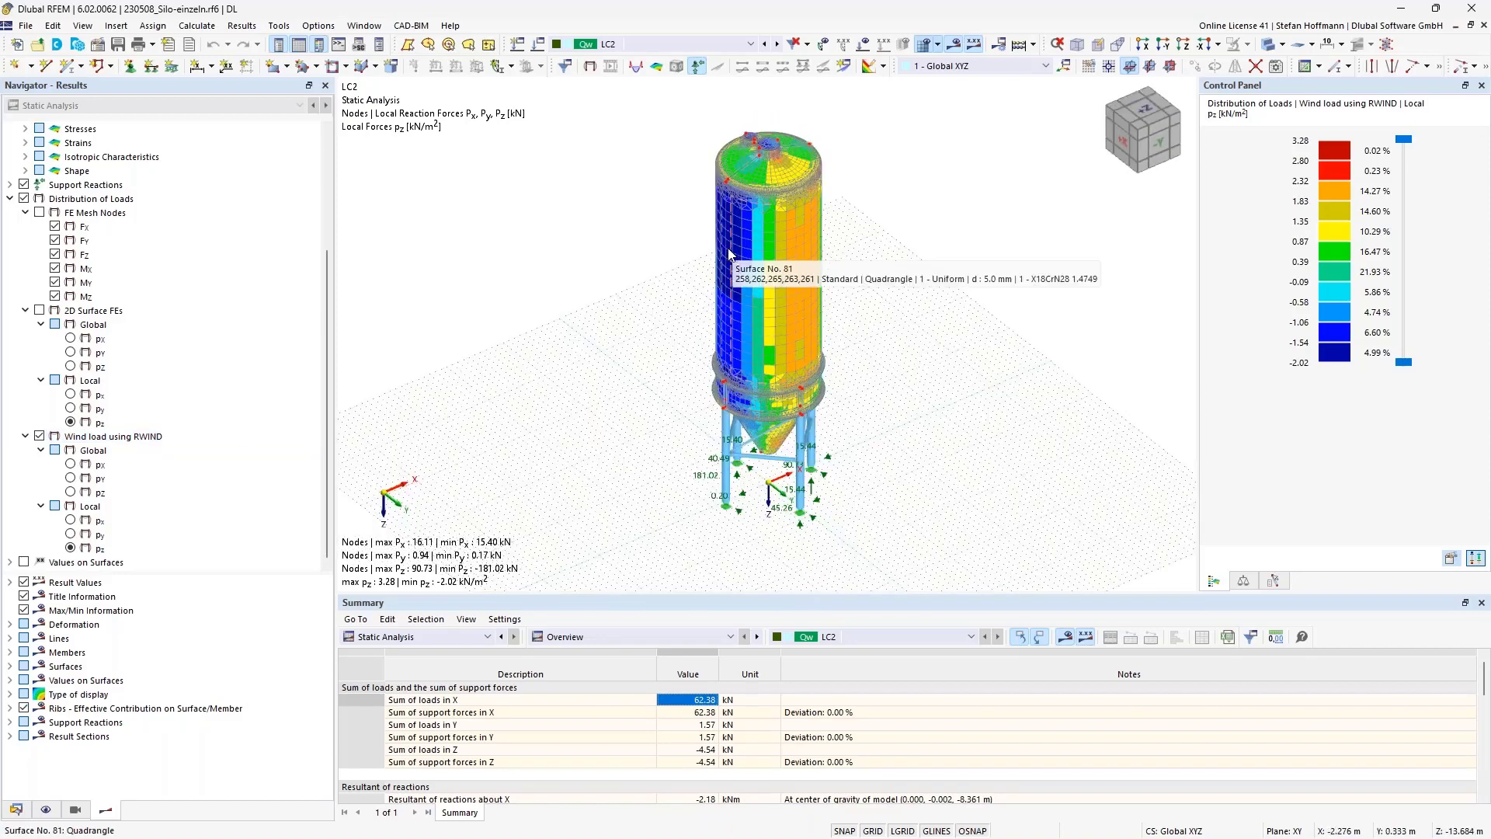
pyautogui.keyDown('ctrl'); pyautogui.moveTo(730, 254); pyautogui.dragTo(823, 207, button='middle'); pyautogui.keyUp('ctrl')
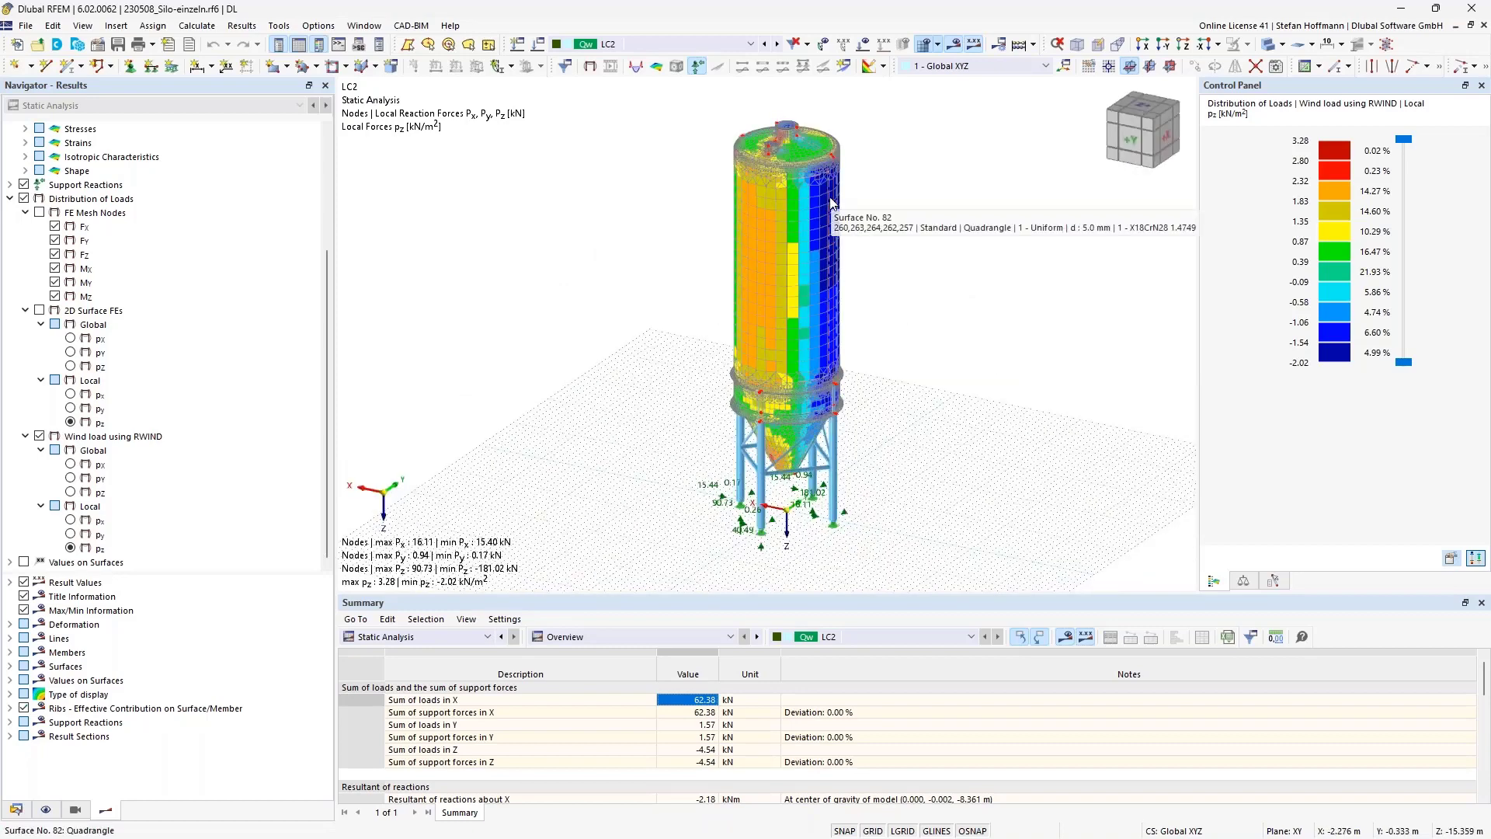
pyautogui.keyDown('ctrl'); pyautogui.moveTo(942, 279); pyautogui.dragTo(792, 333, button='middle'); pyautogui.keyUp('ctrl')
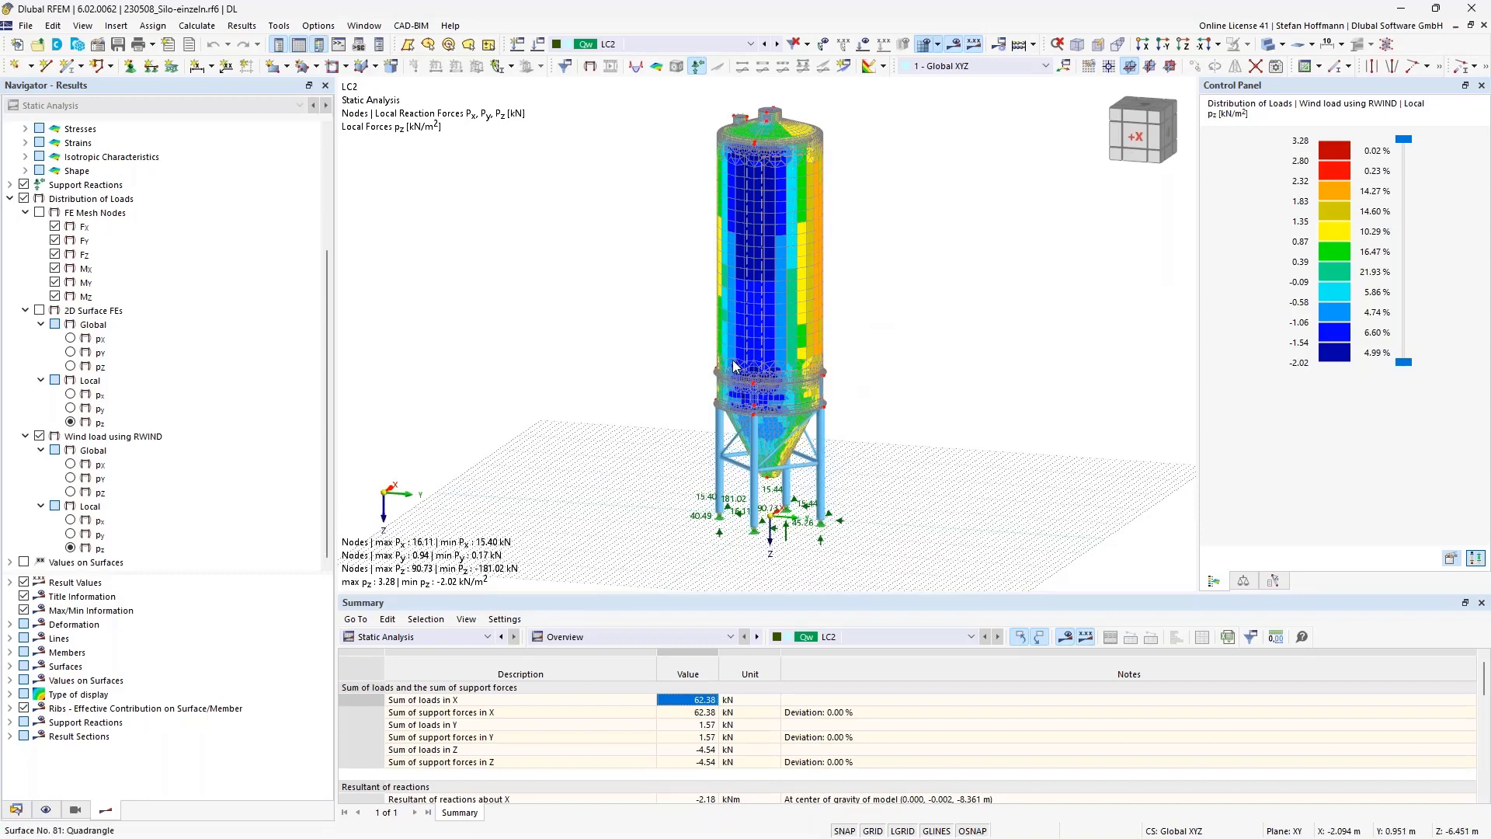
pyautogui.keyDown('ctrl'); pyautogui.moveTo(781, 249); pyautogui.dragTo(980, 262, button='middle'); pyautogui.keyUp('ctrl')
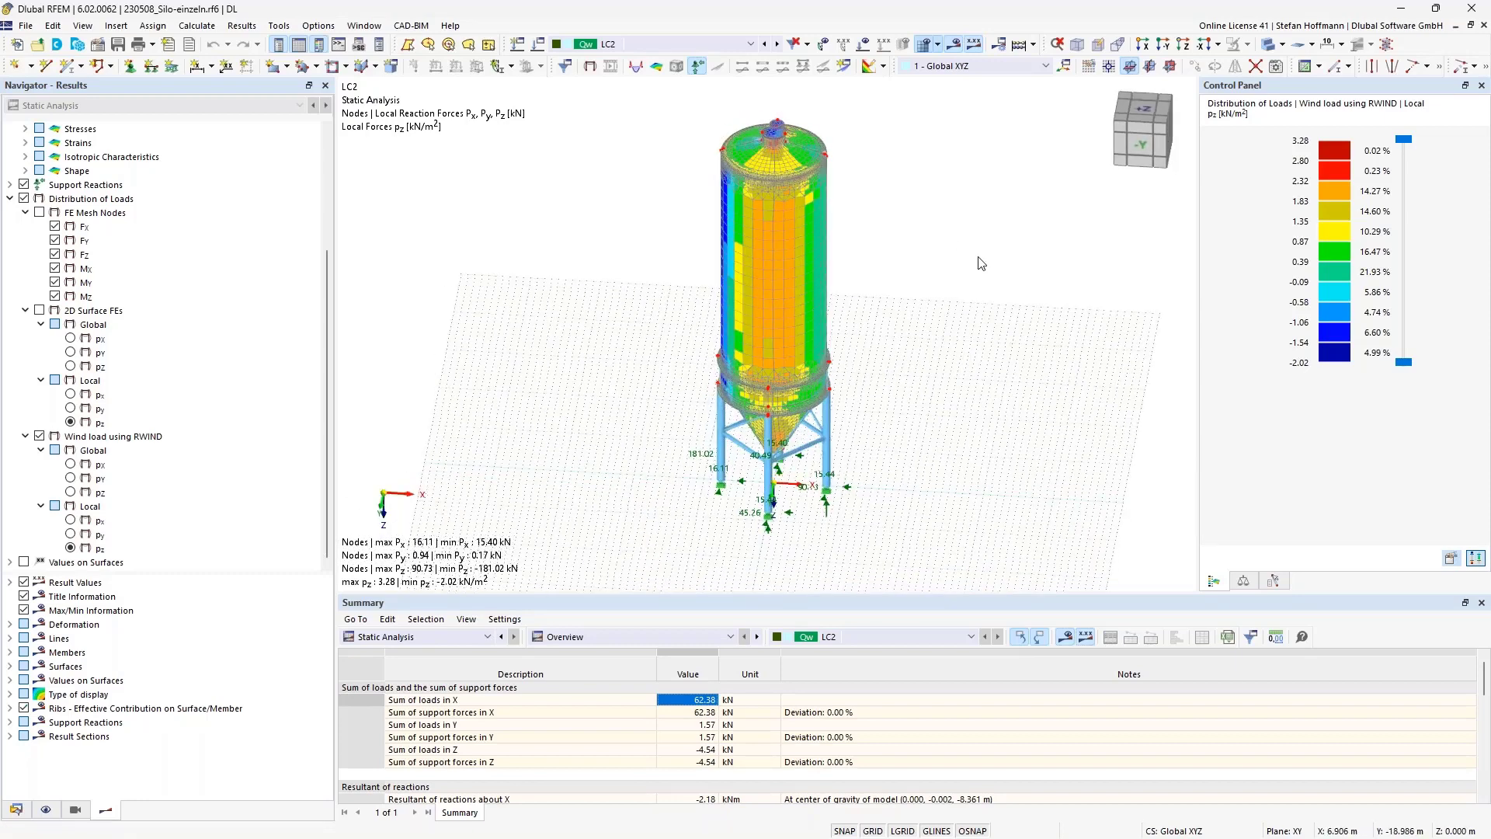
pyautogui.keyDown('ctrl'); pyautogui.moveTo(852, 326); pyautogui.dragTo(752, 276, button='middle'); pyautogui.keyUp('ctrl')
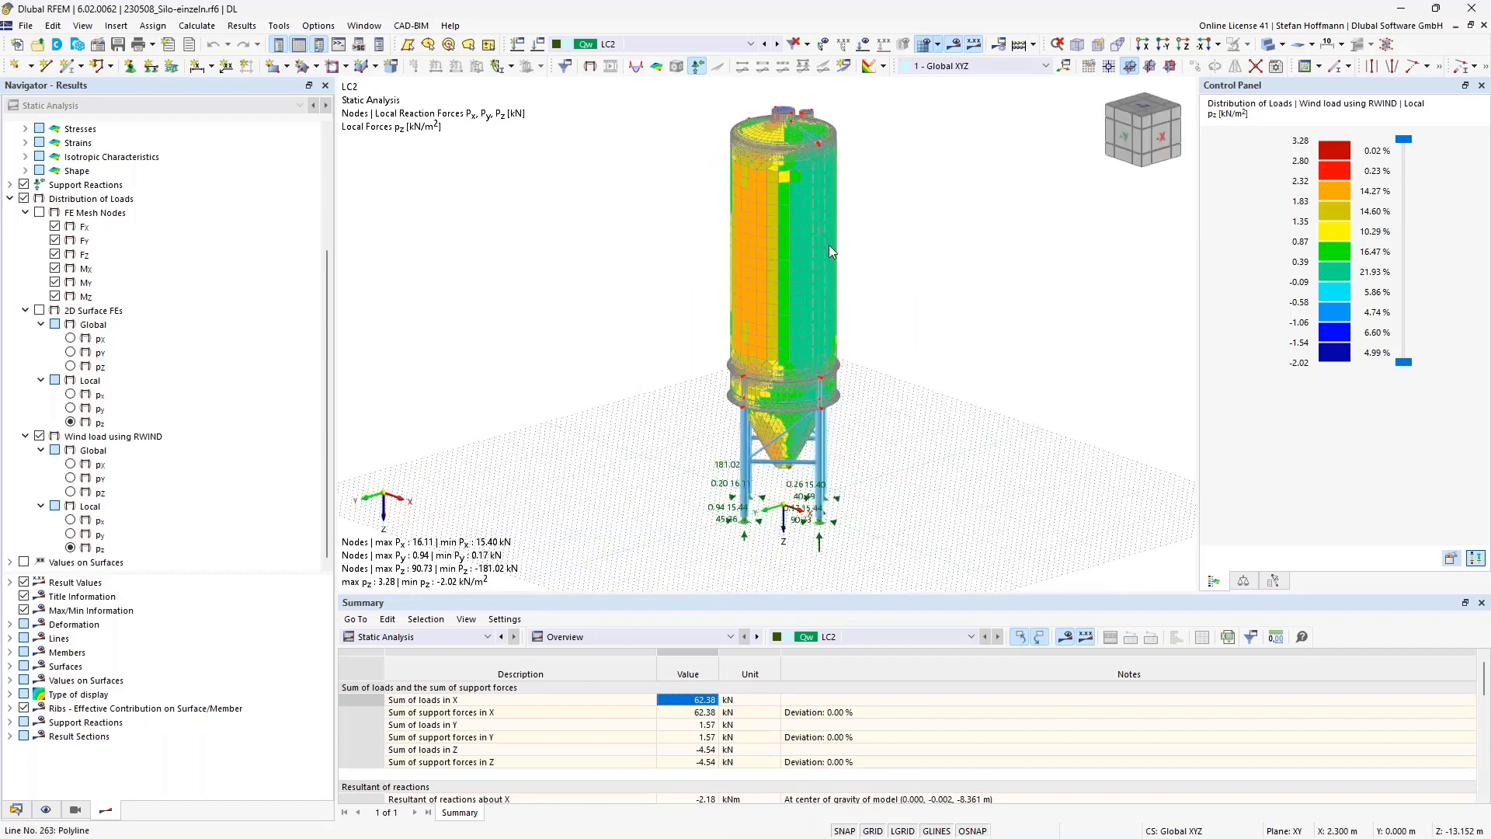
pyautogui.keyDown('ctrl'); pyautogui.moveTo(605, 294); pyautogui.dragTo(854, 311, button='middle'); pyautogui.keyUp('ctrl')
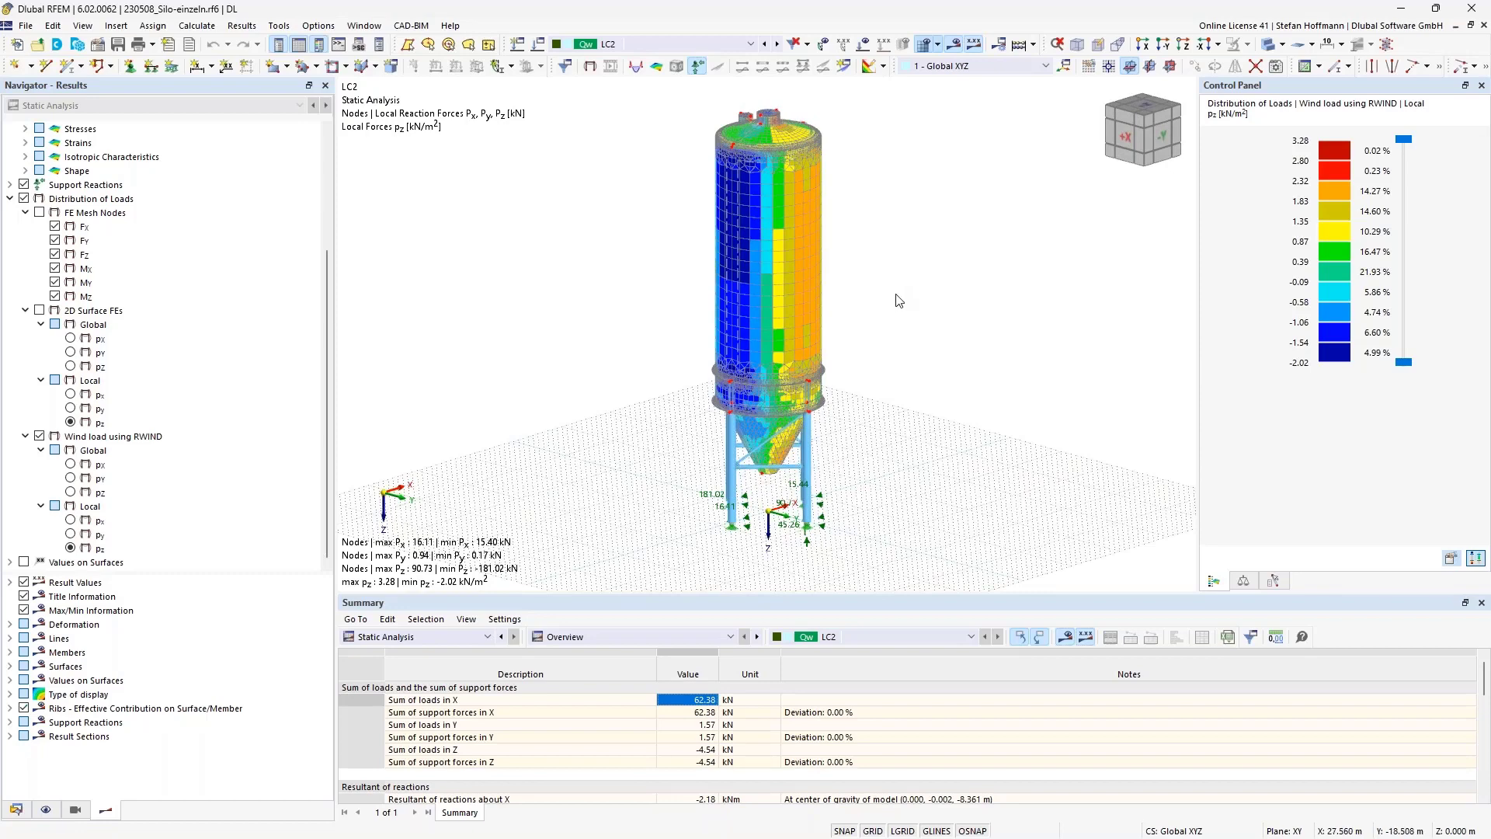
# - Review the mesh settings for wind simulation, set the target length of finite elements to 1 m and apply it
pyautogui.click(197, 26)
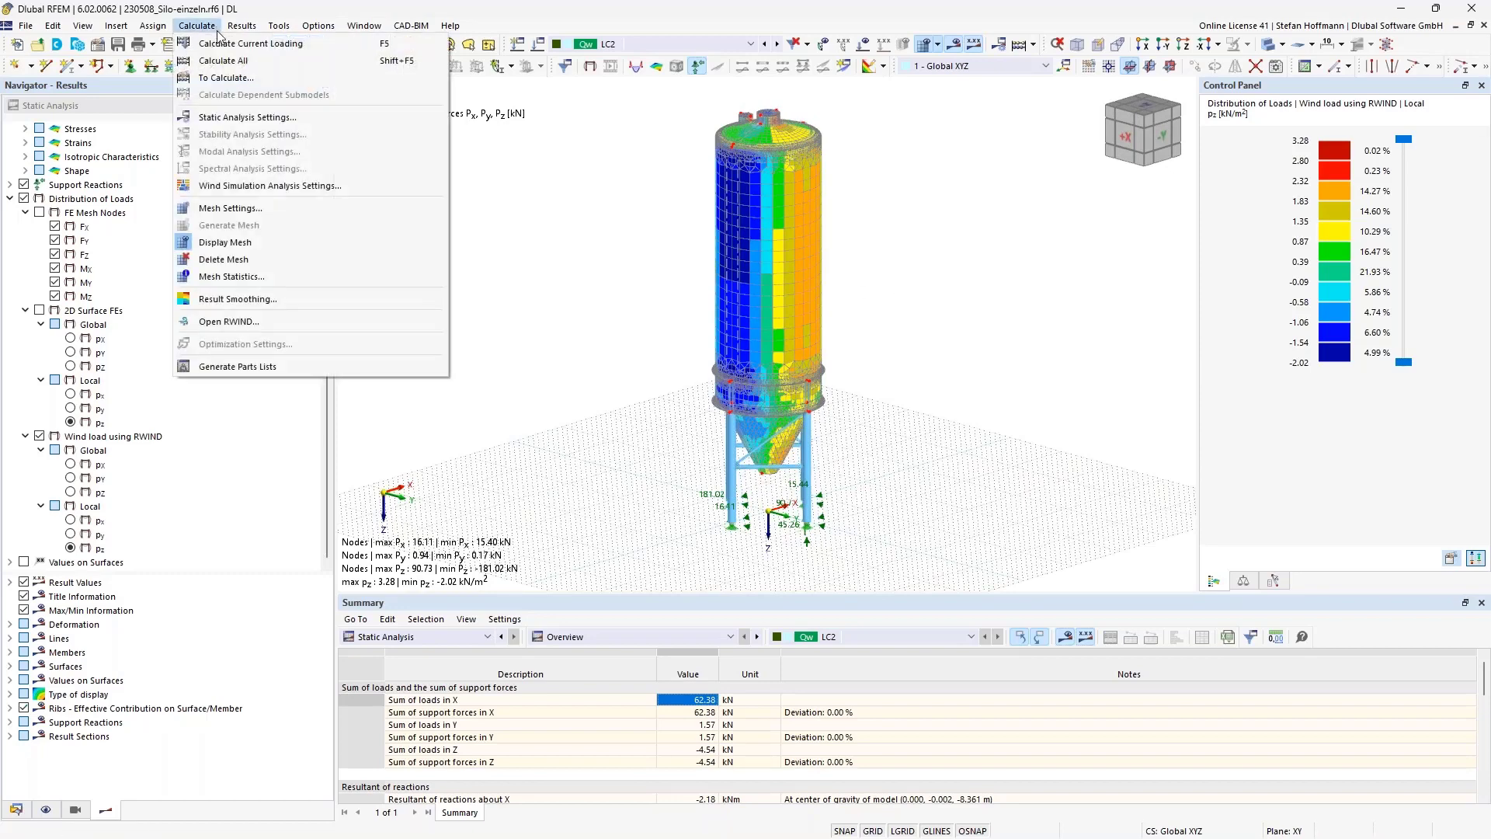
pyautogui.click(267, 212)
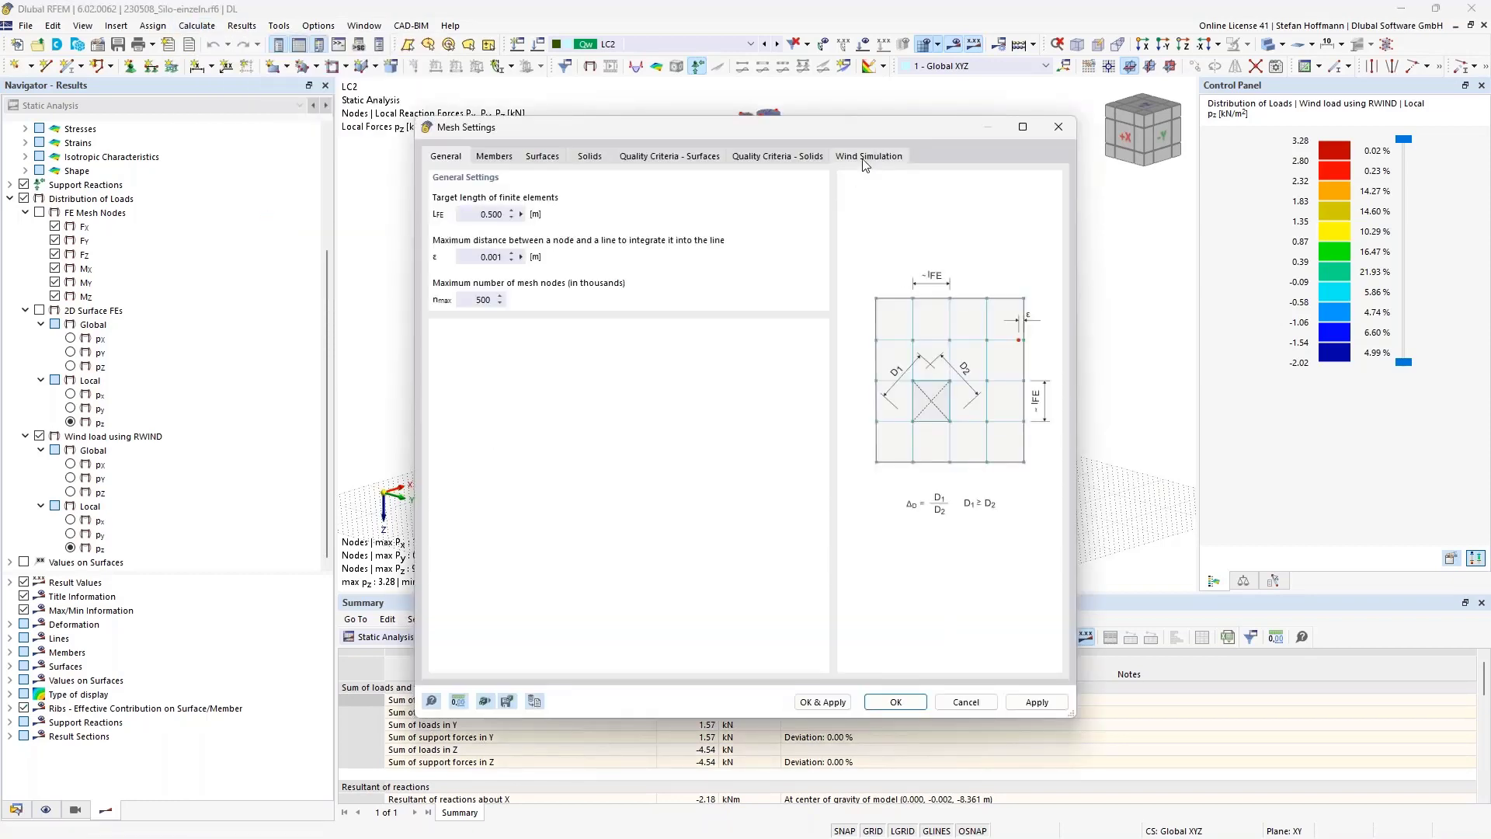
pyautogui.click(863, 160)
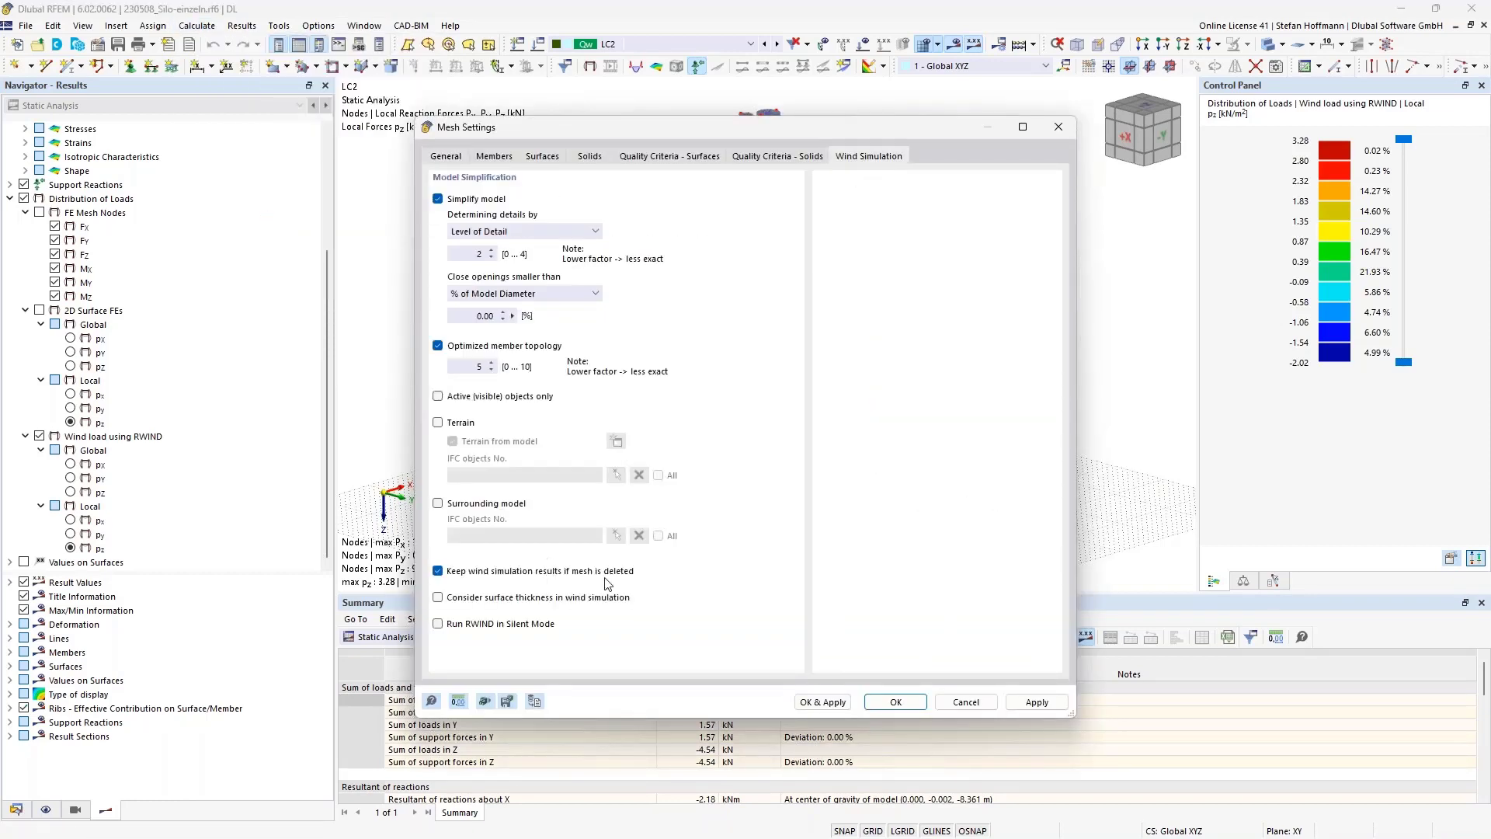
pyautogui.click(441, 159)
pyautogui.doubleClick(509, 214)
pyautogui.write('1')
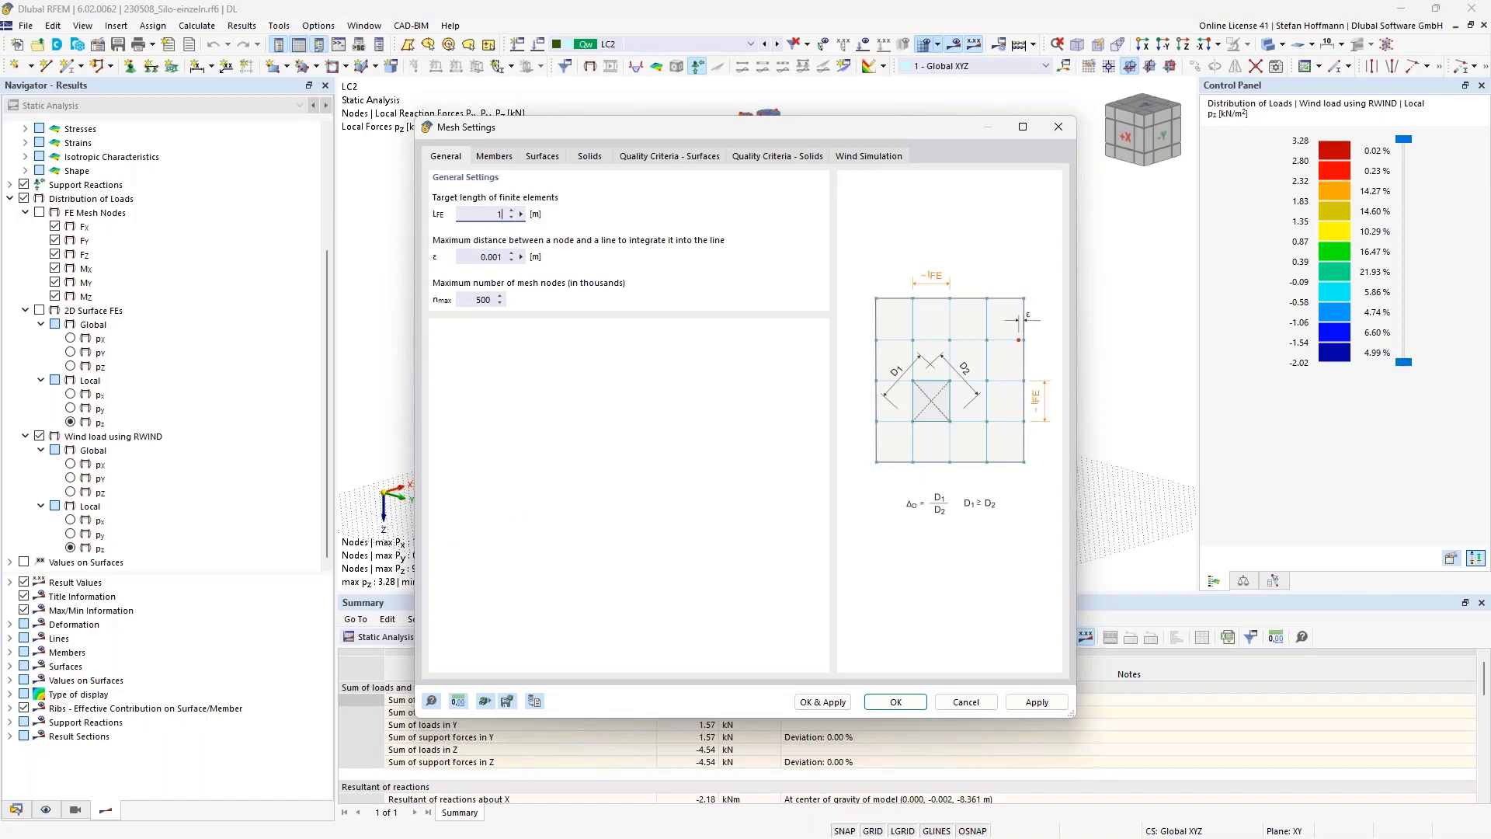
pyautogui.click(823, 702)
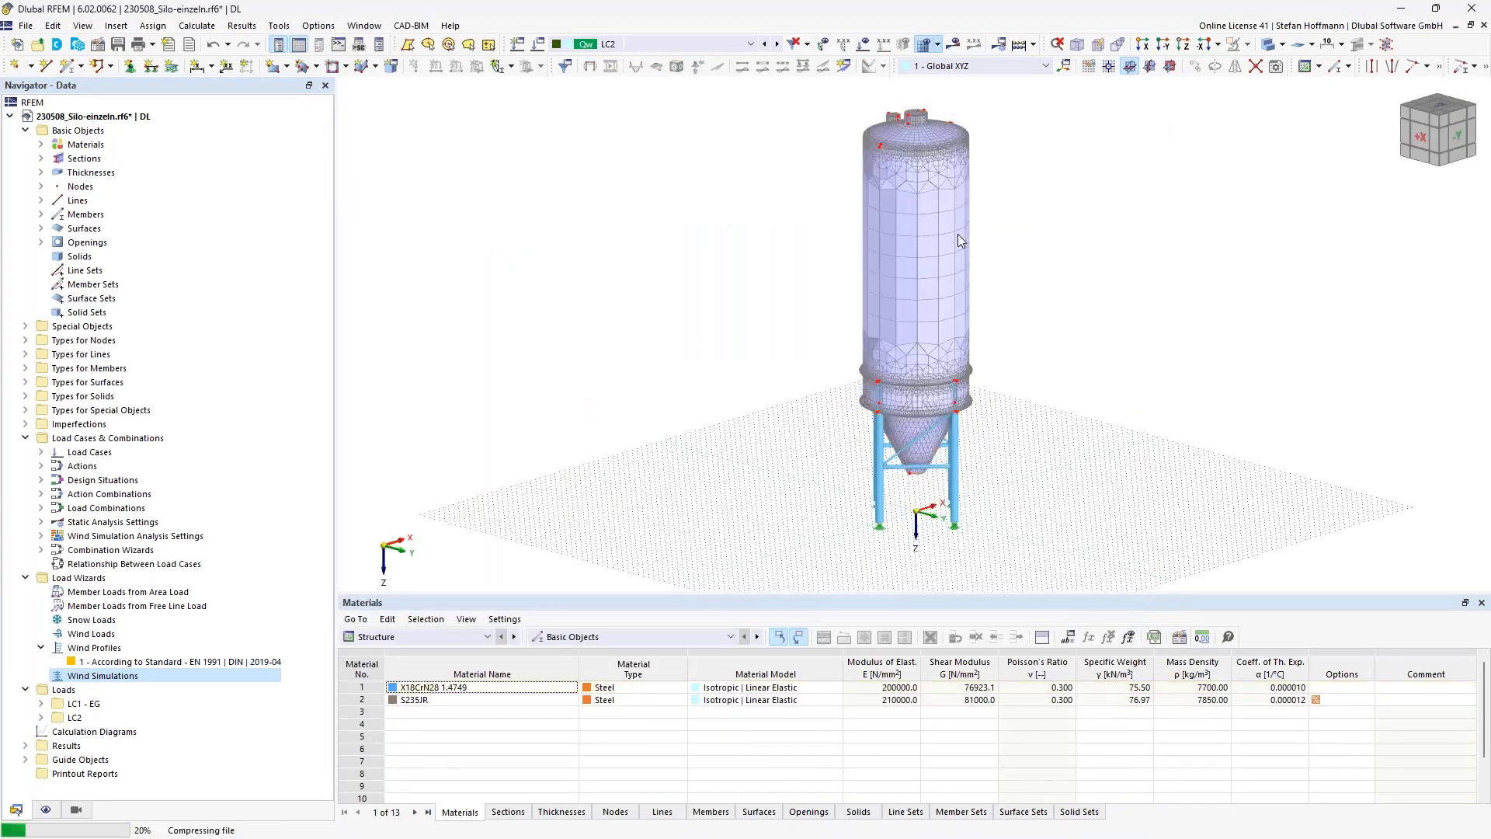
# - Inspect the coarser silo mesh, recalculate LC2 and examine the wind load distribution on it
pyautogui.scroll(3, 854, 248)
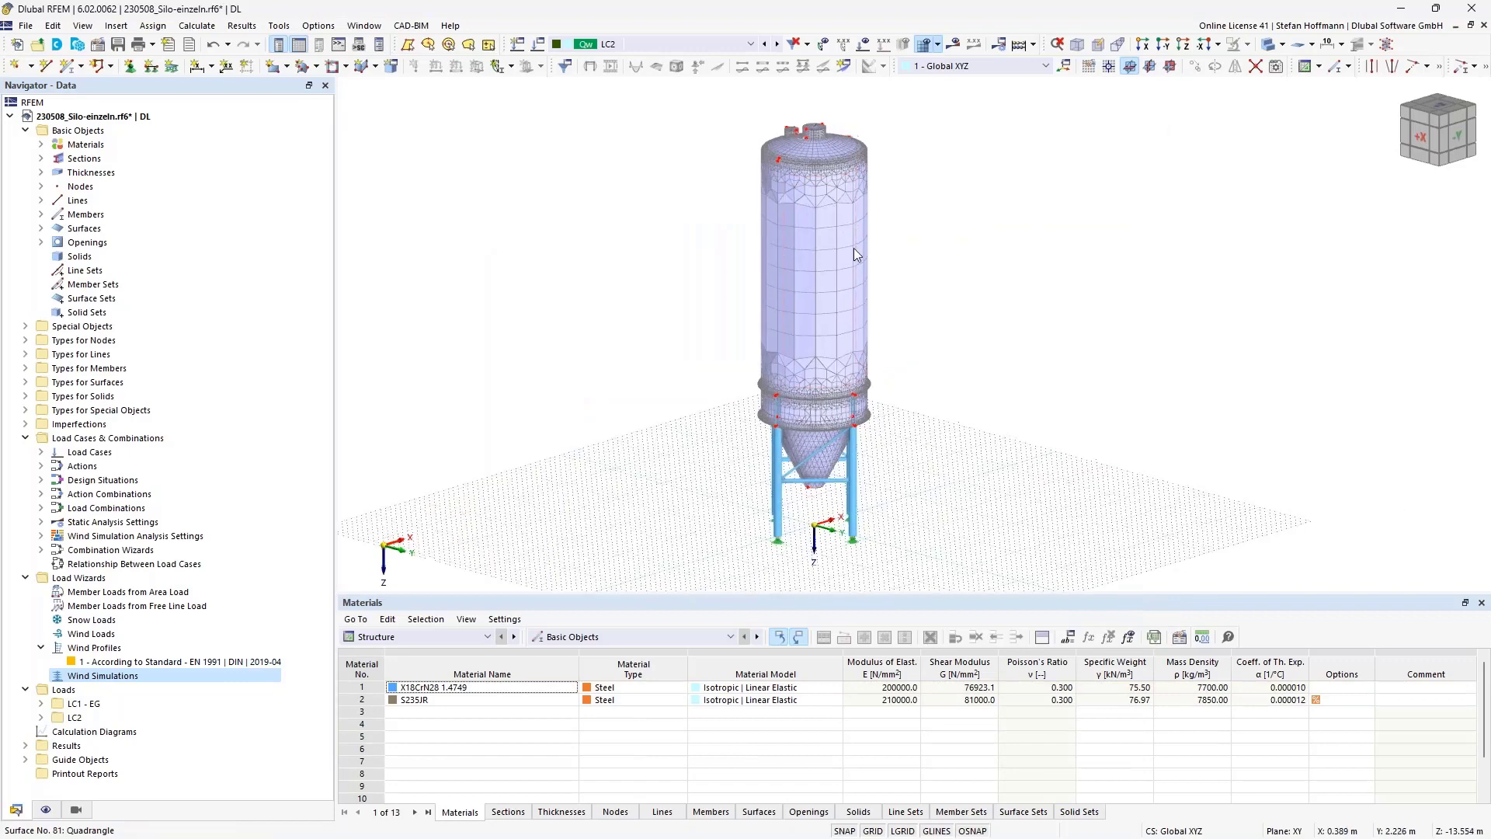
pyautogui.scroll(-3, 850, 267)
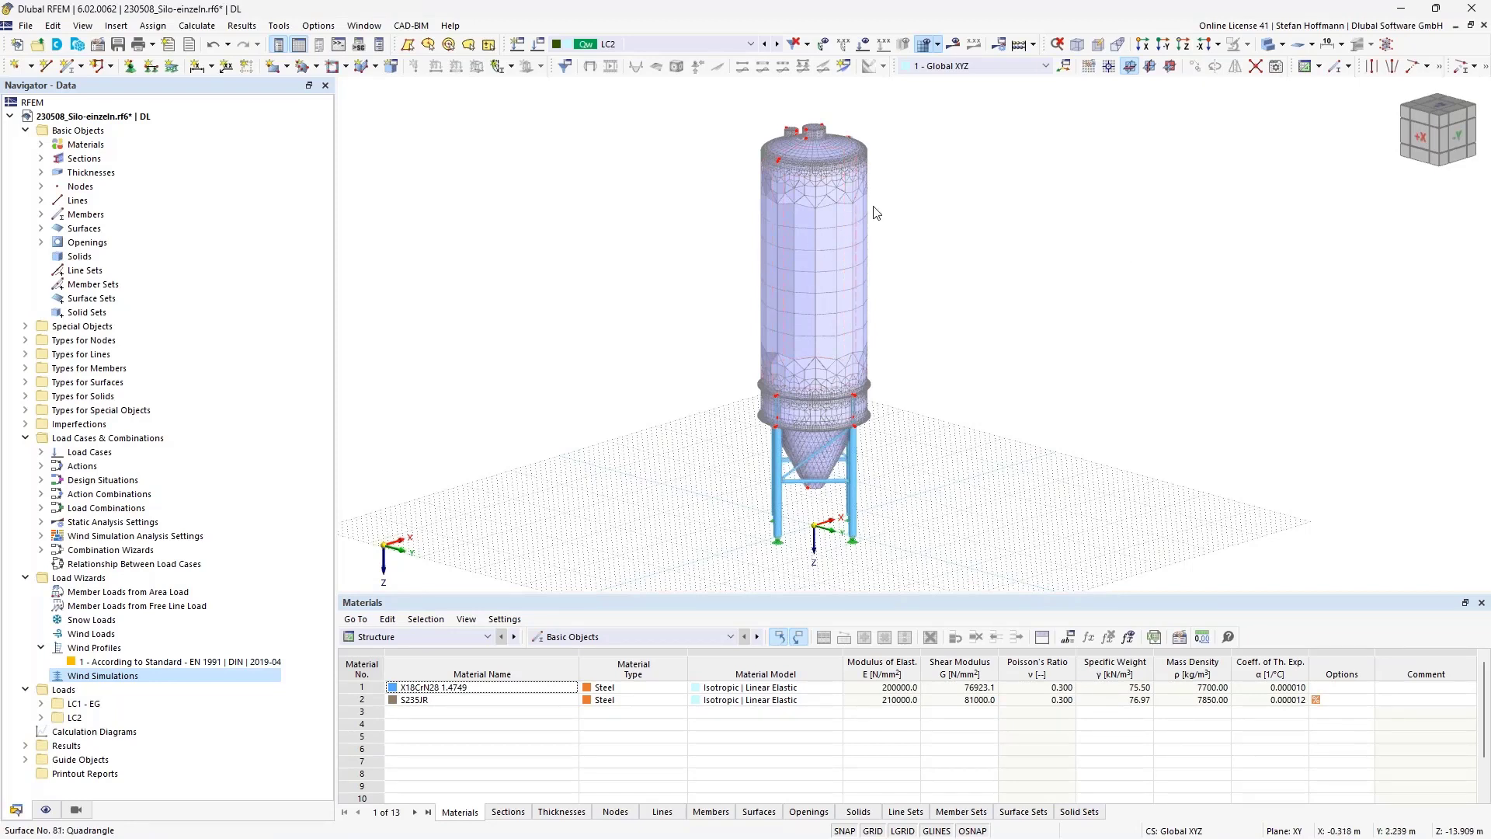
pyautogui.click(953, 45)
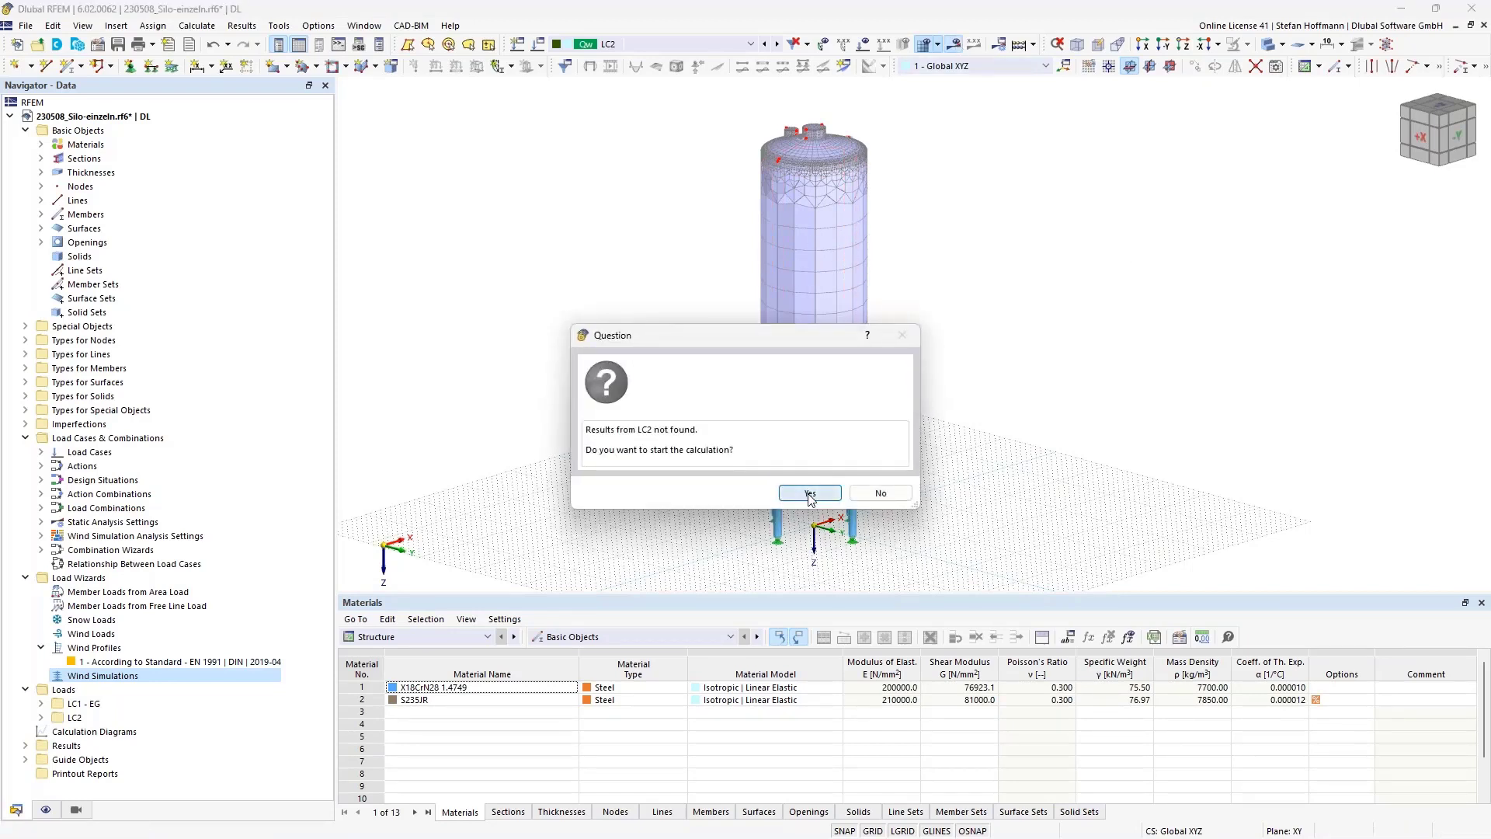
pyautogui.click(810, 494)
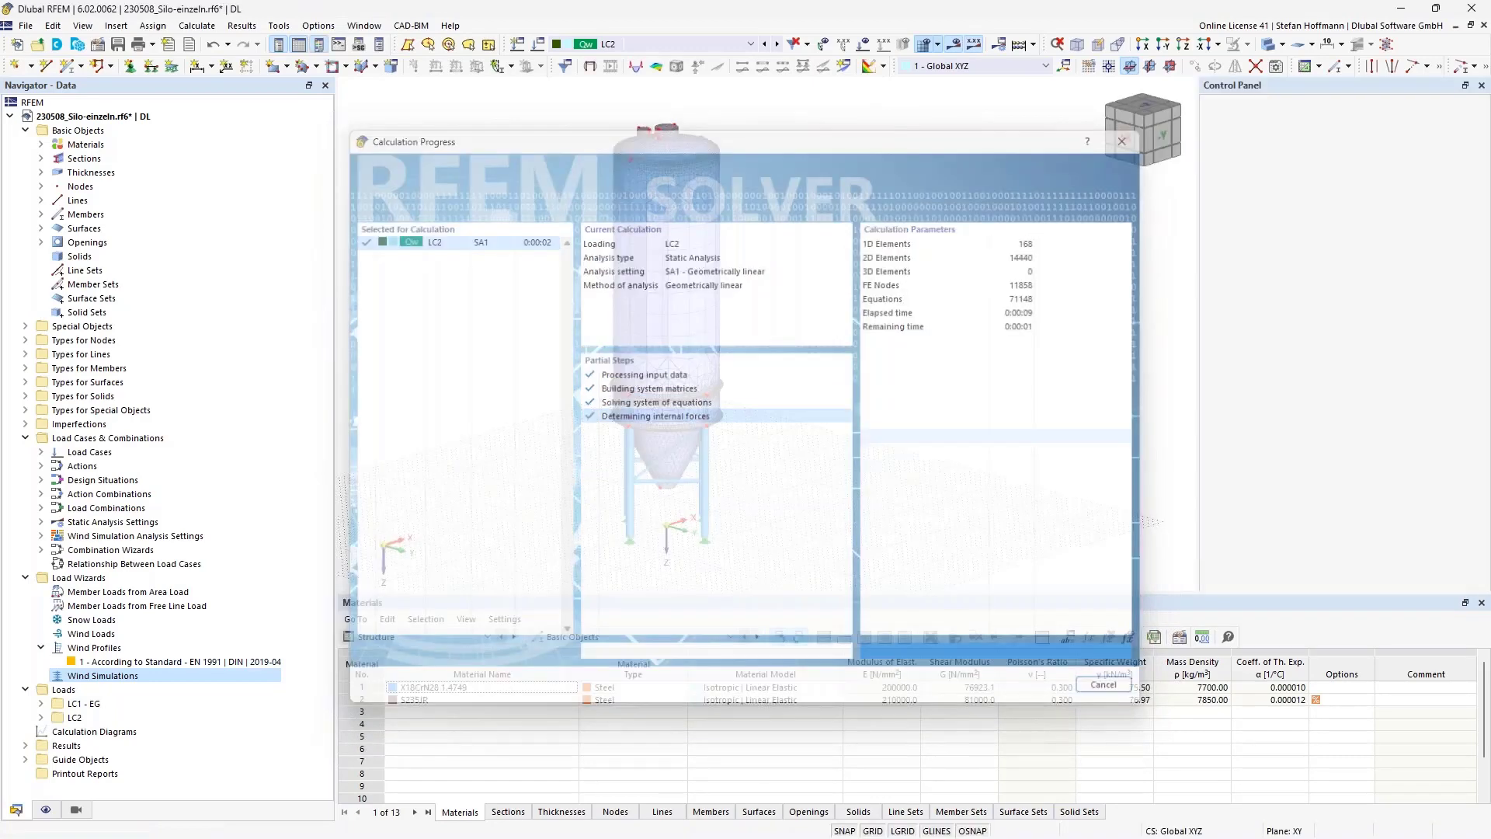
pyautogui.keyDown('ctrl'); pyautogui.moveTo(652, 250); pyautogui.dragTo(696, 313, button='middle'); pyautogui.keyUp('ctrl')
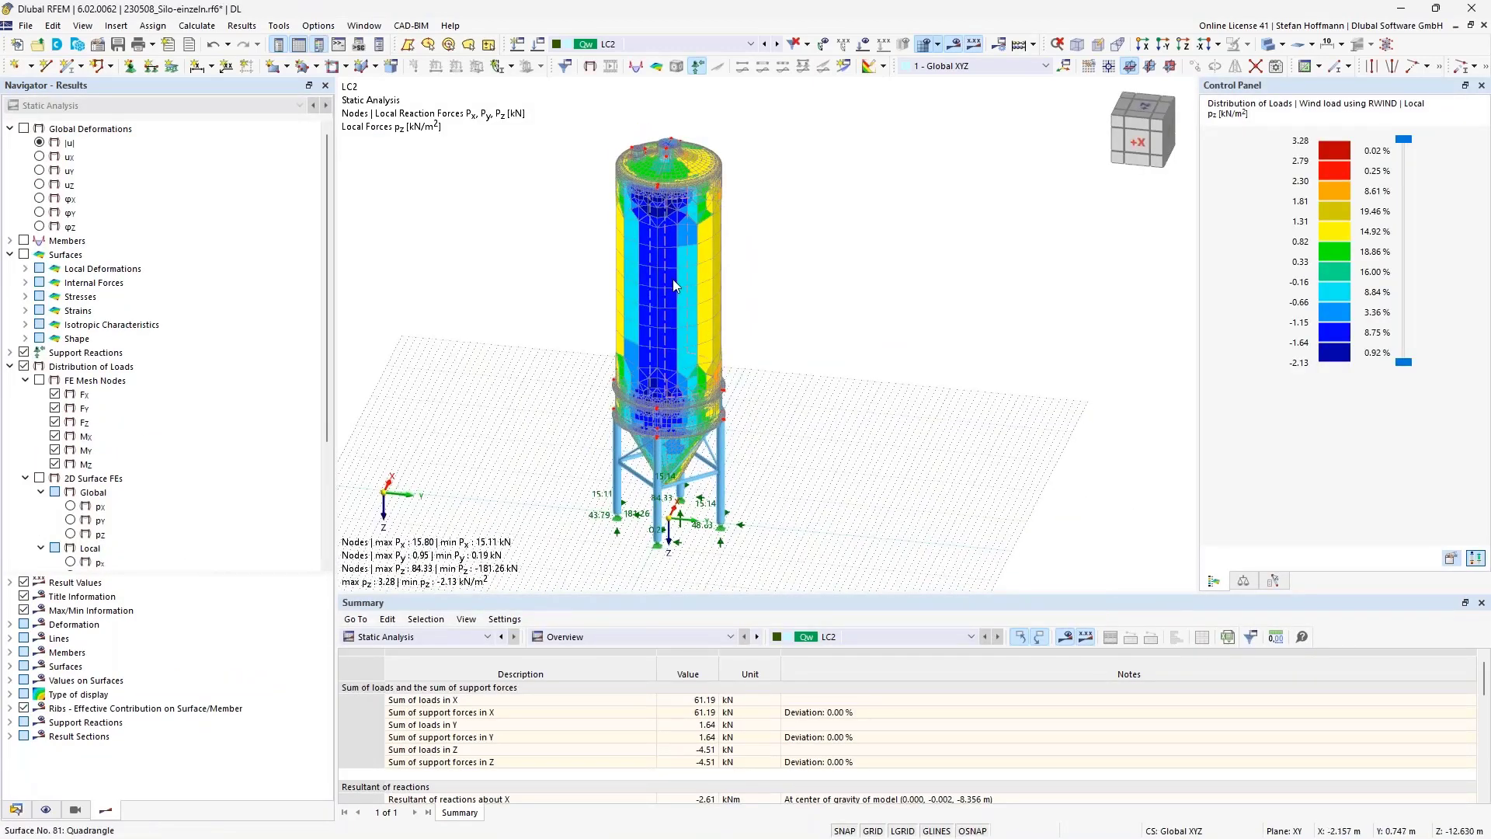
pyautogui.keyDown('ctrl'); pyautogui.moveTo(745, 318); pyautogui.dragTo(686, 331, button='middle'); pyautogui.keyUp('ctrl')
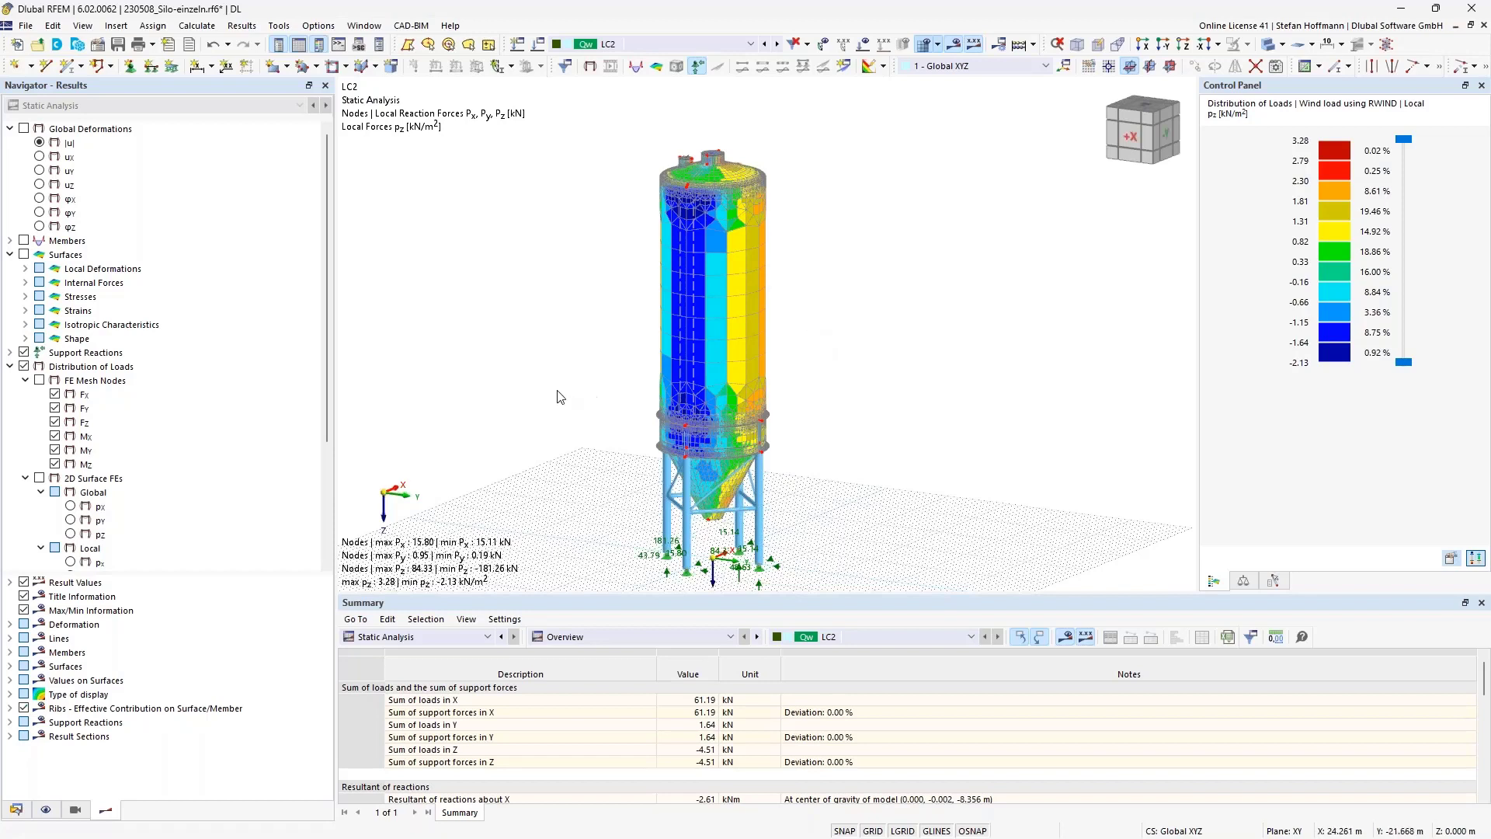
# - Generate a printout report with the preselected items after checking its wind profile entries, and open the Wind Profile - Parameters chapter
pyautogui.click(173, 45)
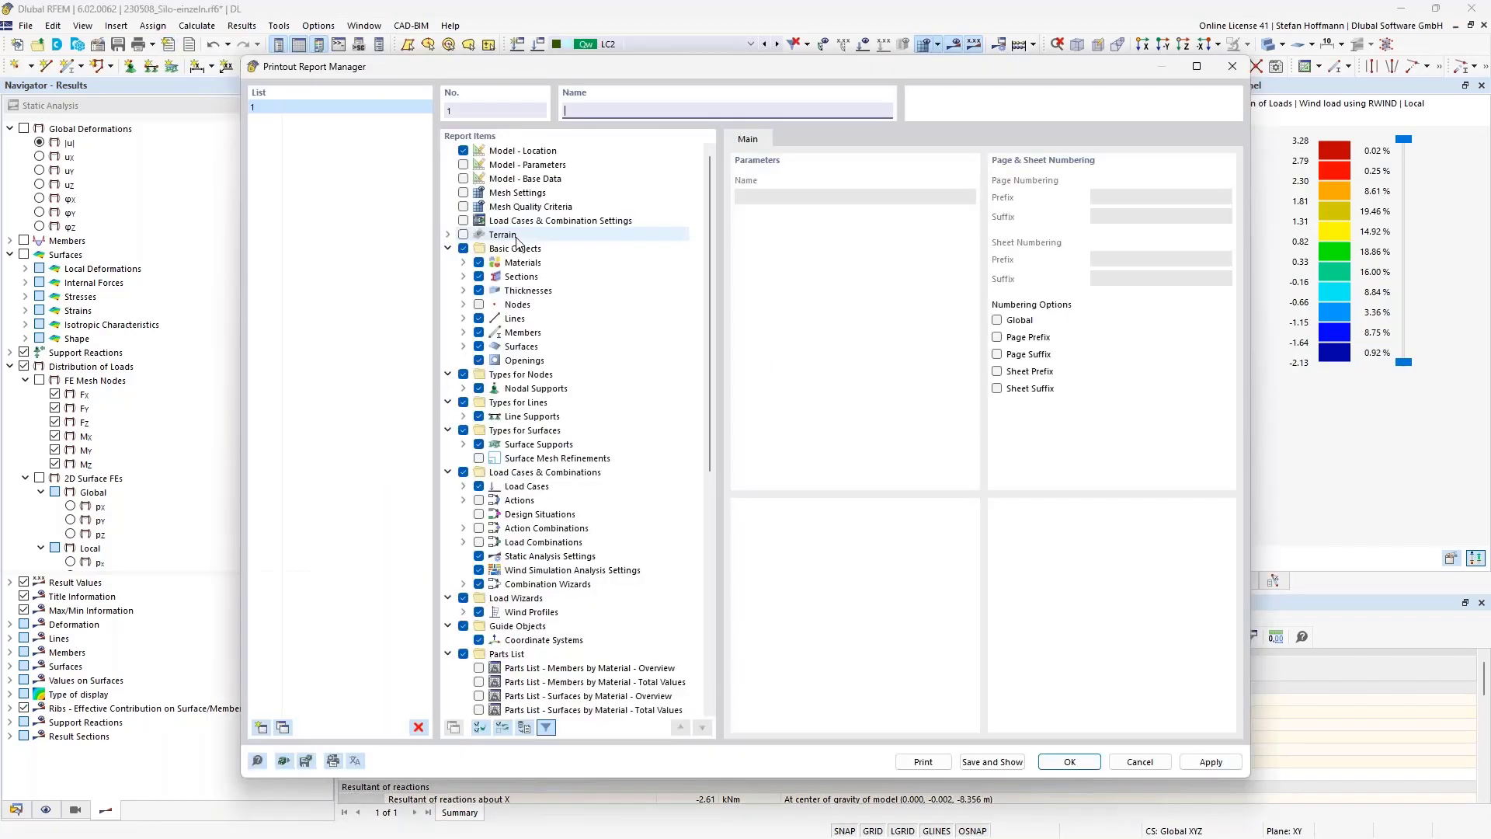
pyautogui.scroll(-4, 543, 311)
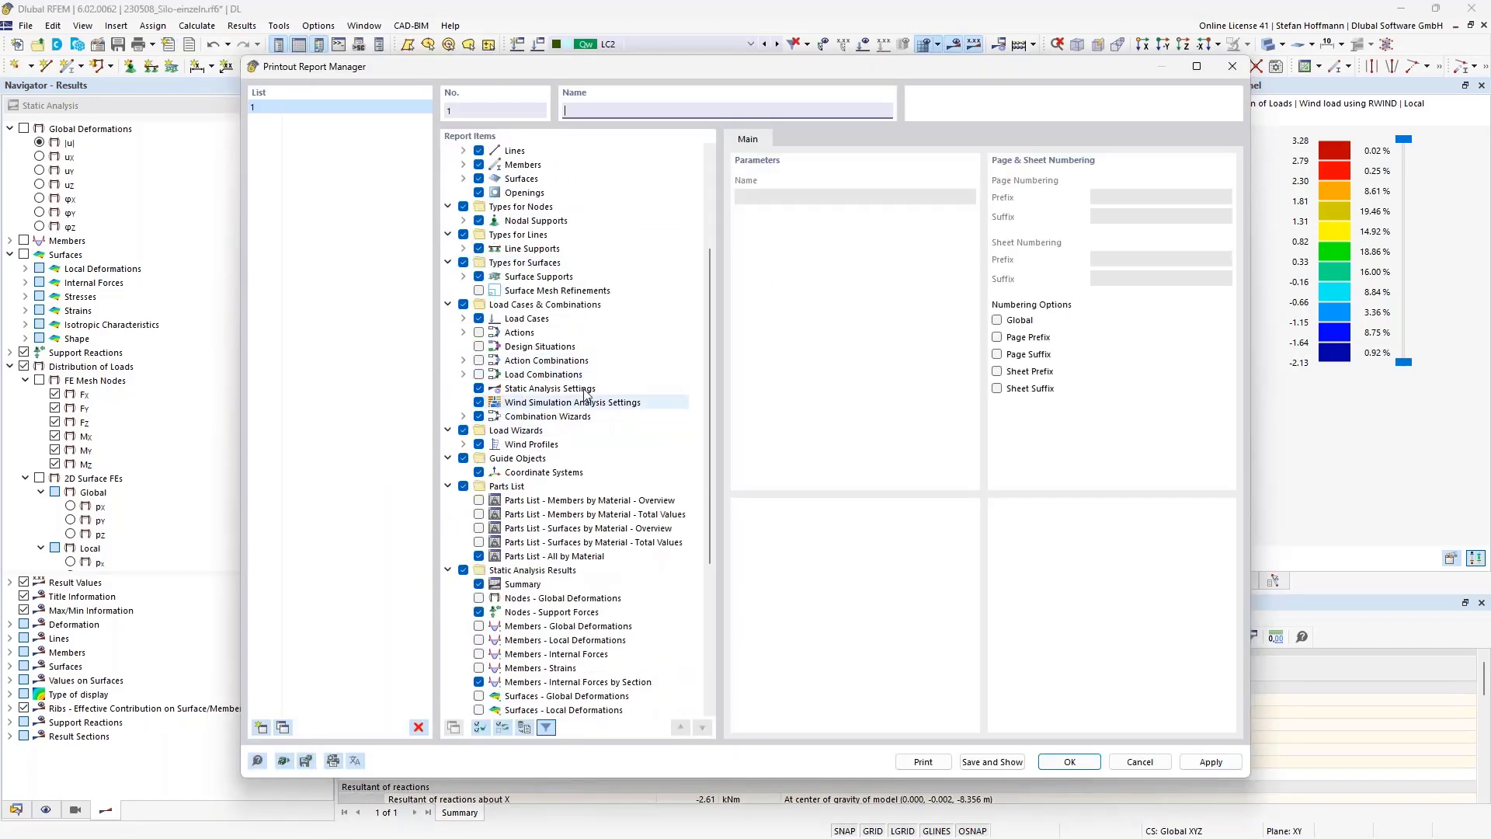
pyautogui.click(463, 444)
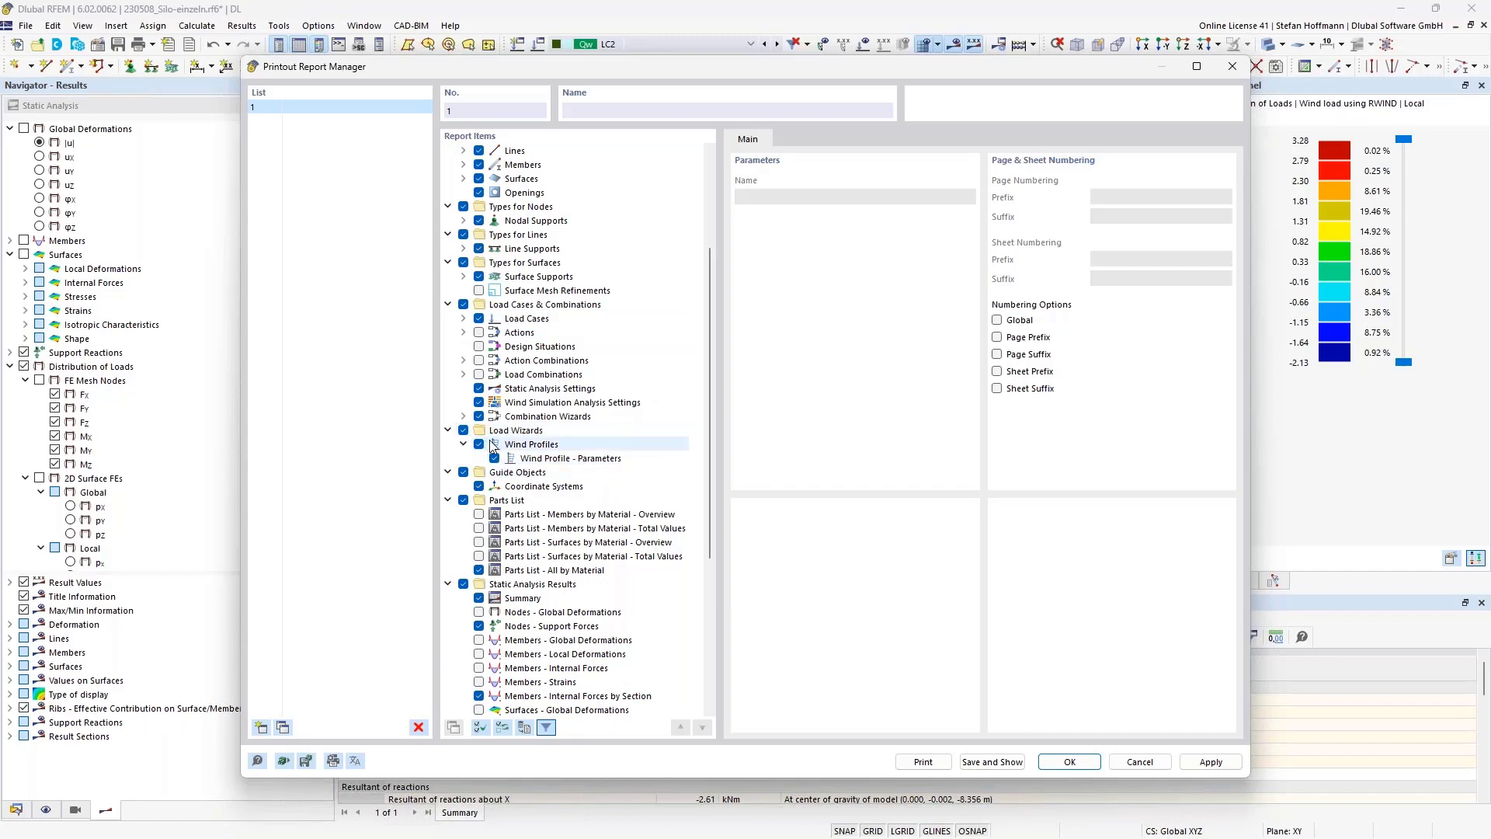
pyautogui.scroll(-6, 602, 512)
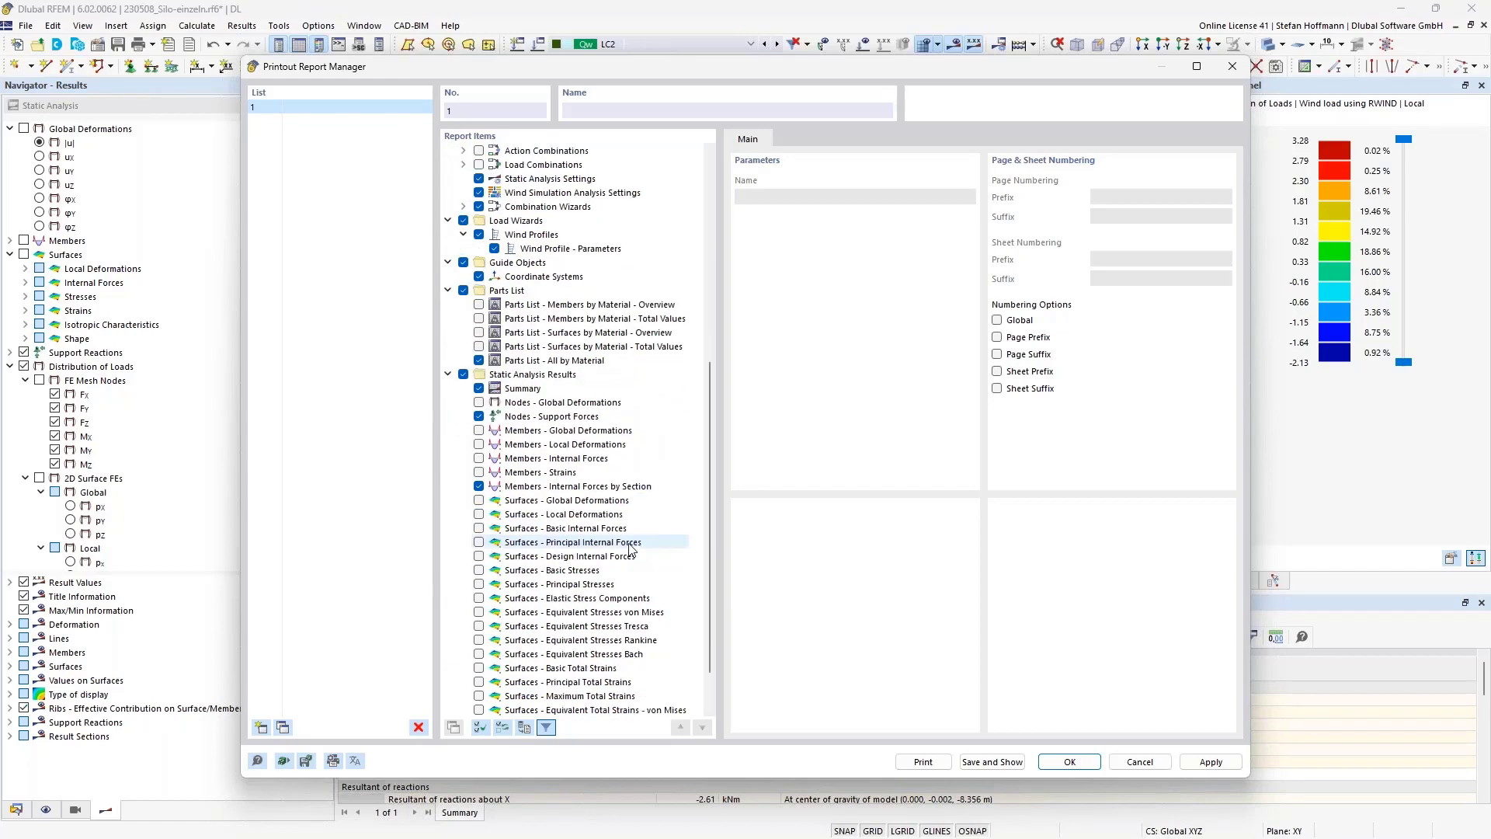
pyautogui.click(990, 761)
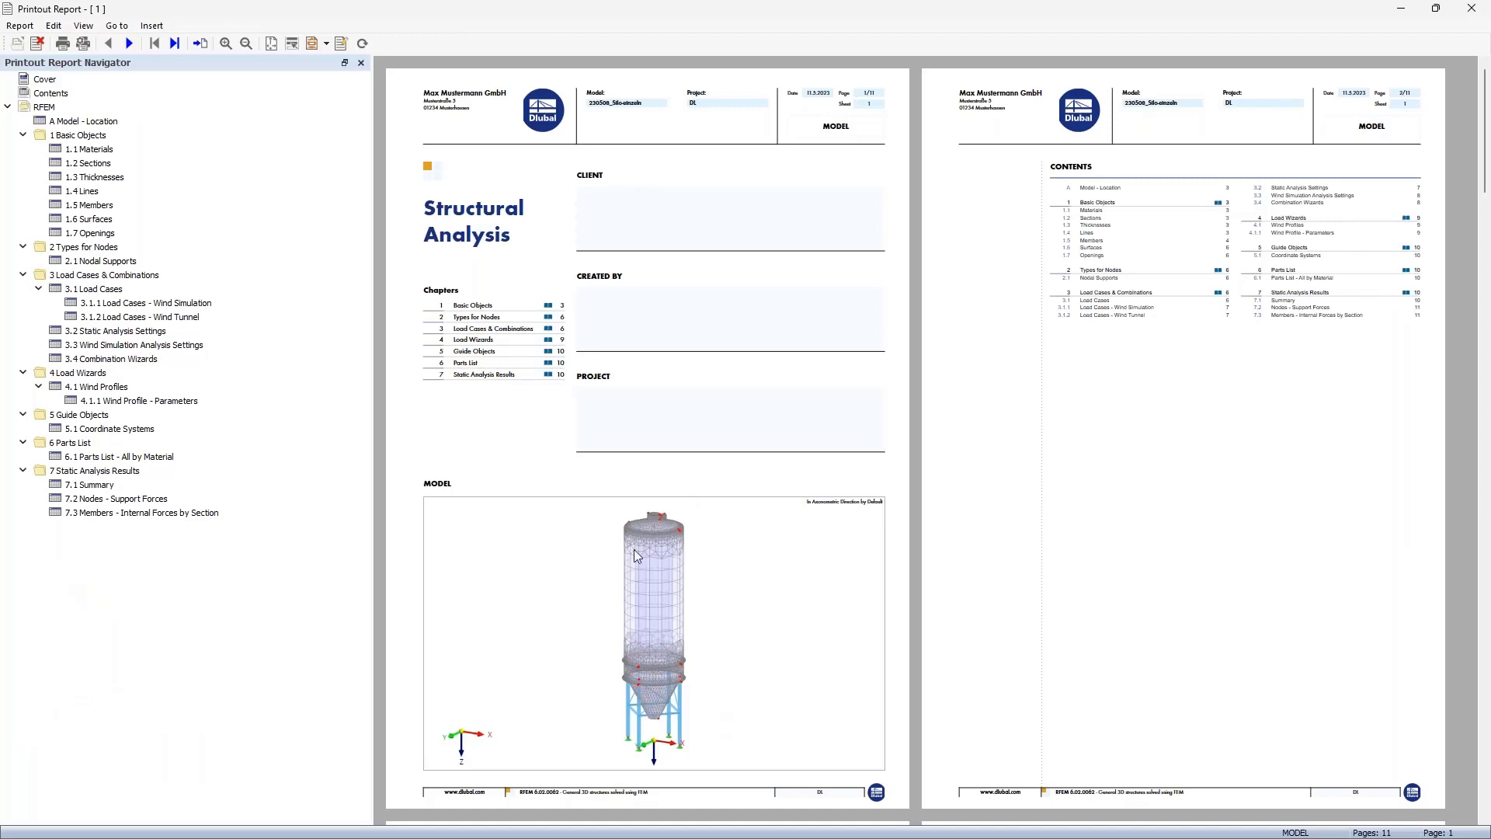
pyautogui.click(136, 400)
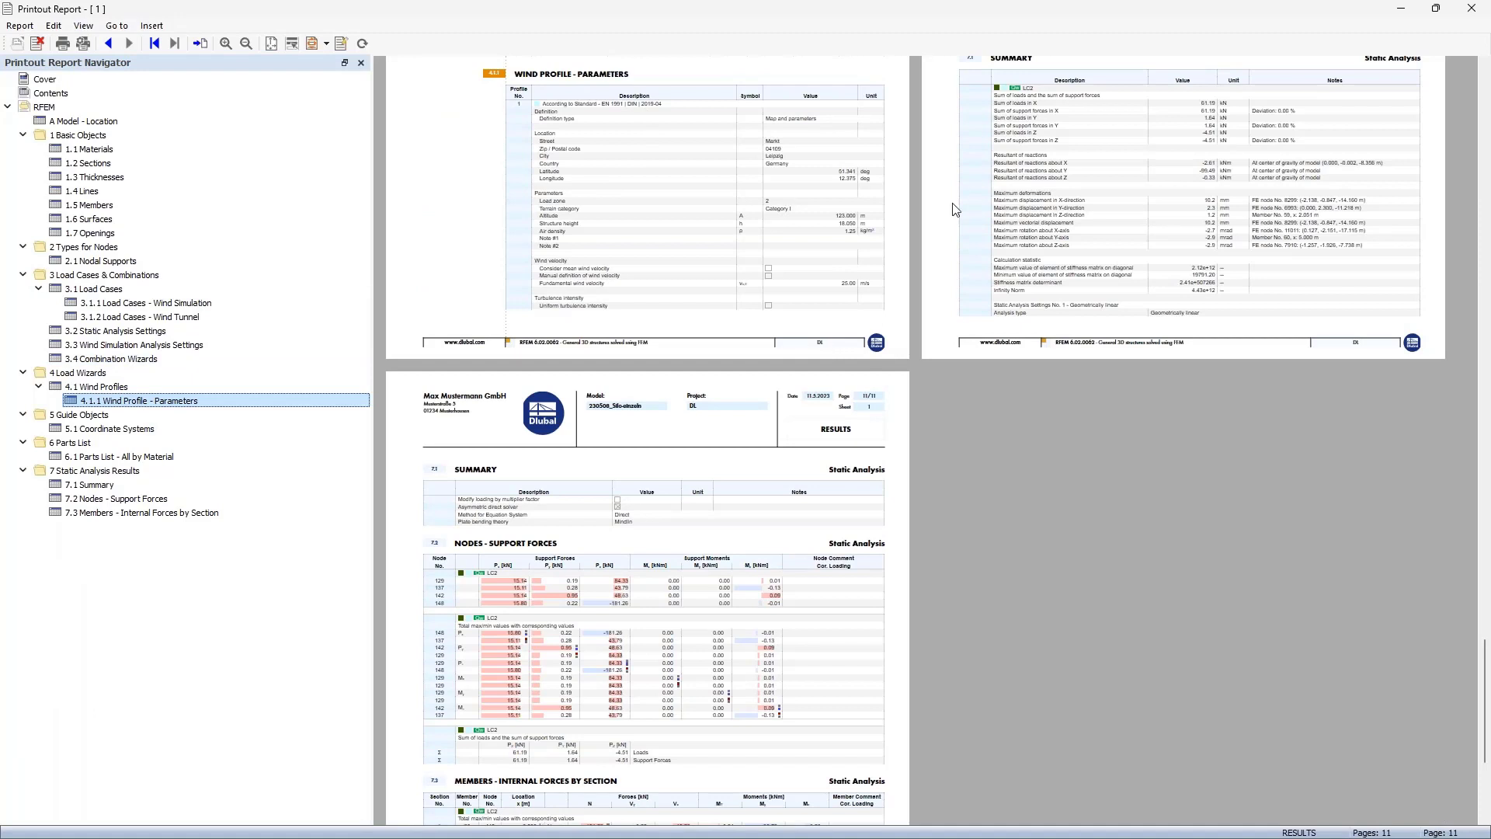
# - Send the wind profile's velocity and turbulence intensity diagrams to the printout report at full page width and show them there
pyautogui.click(1403, 10)
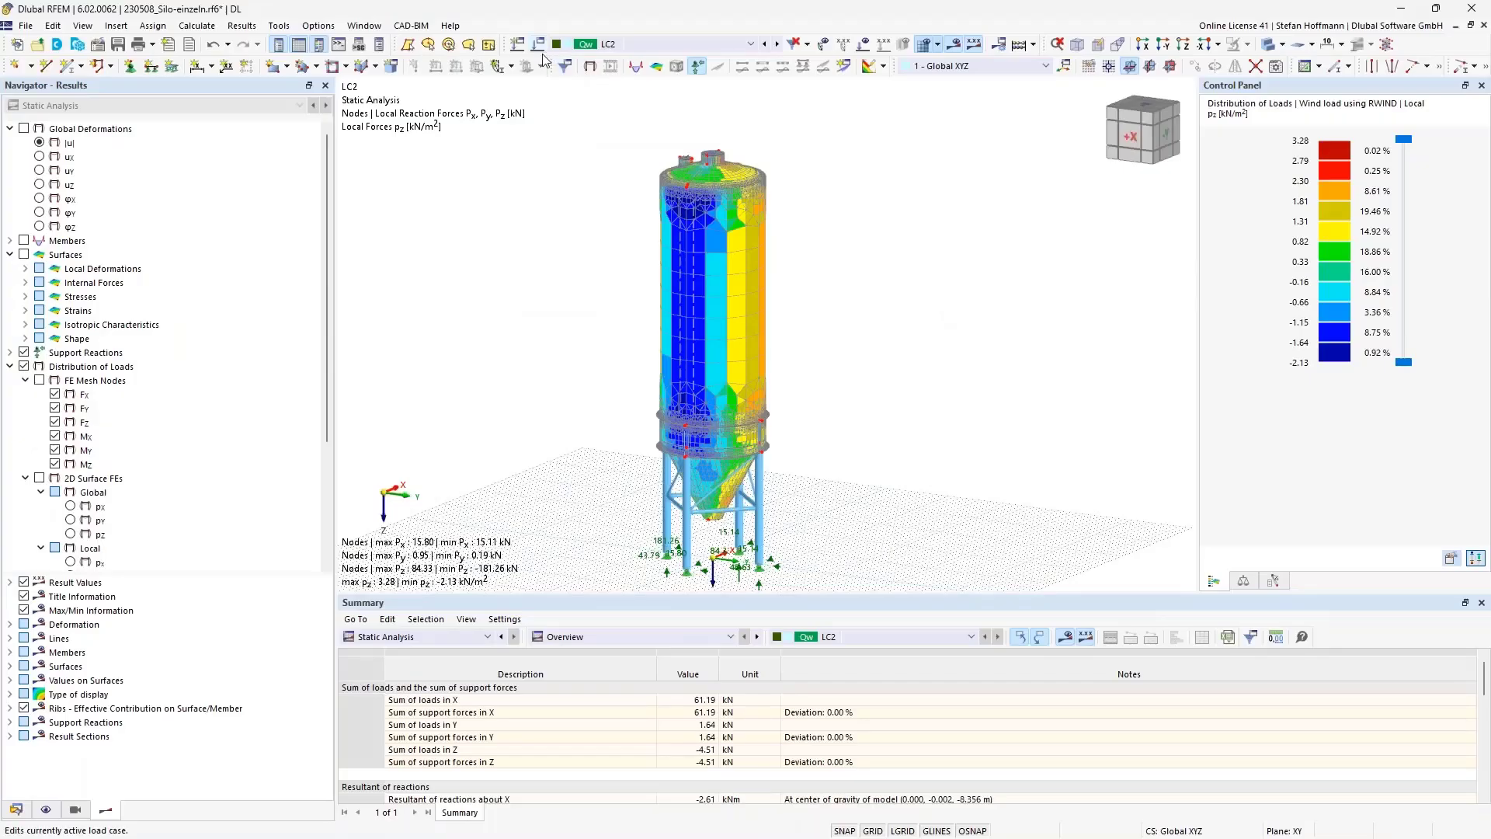
pyautogui.click(15, 809)
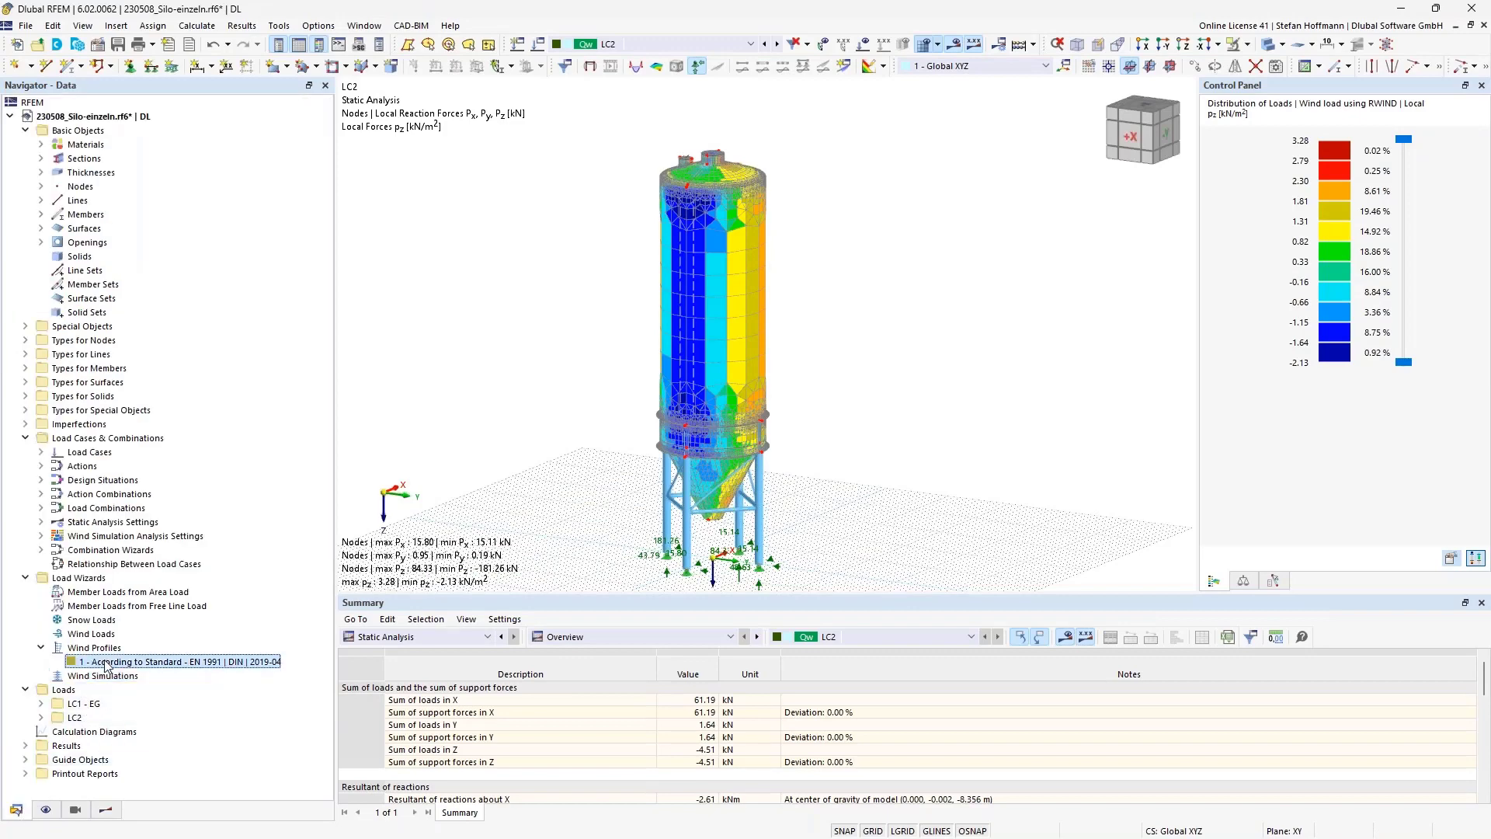
pyautogui.doubleClick(93, 664)
pyautogui.click(922, 689)
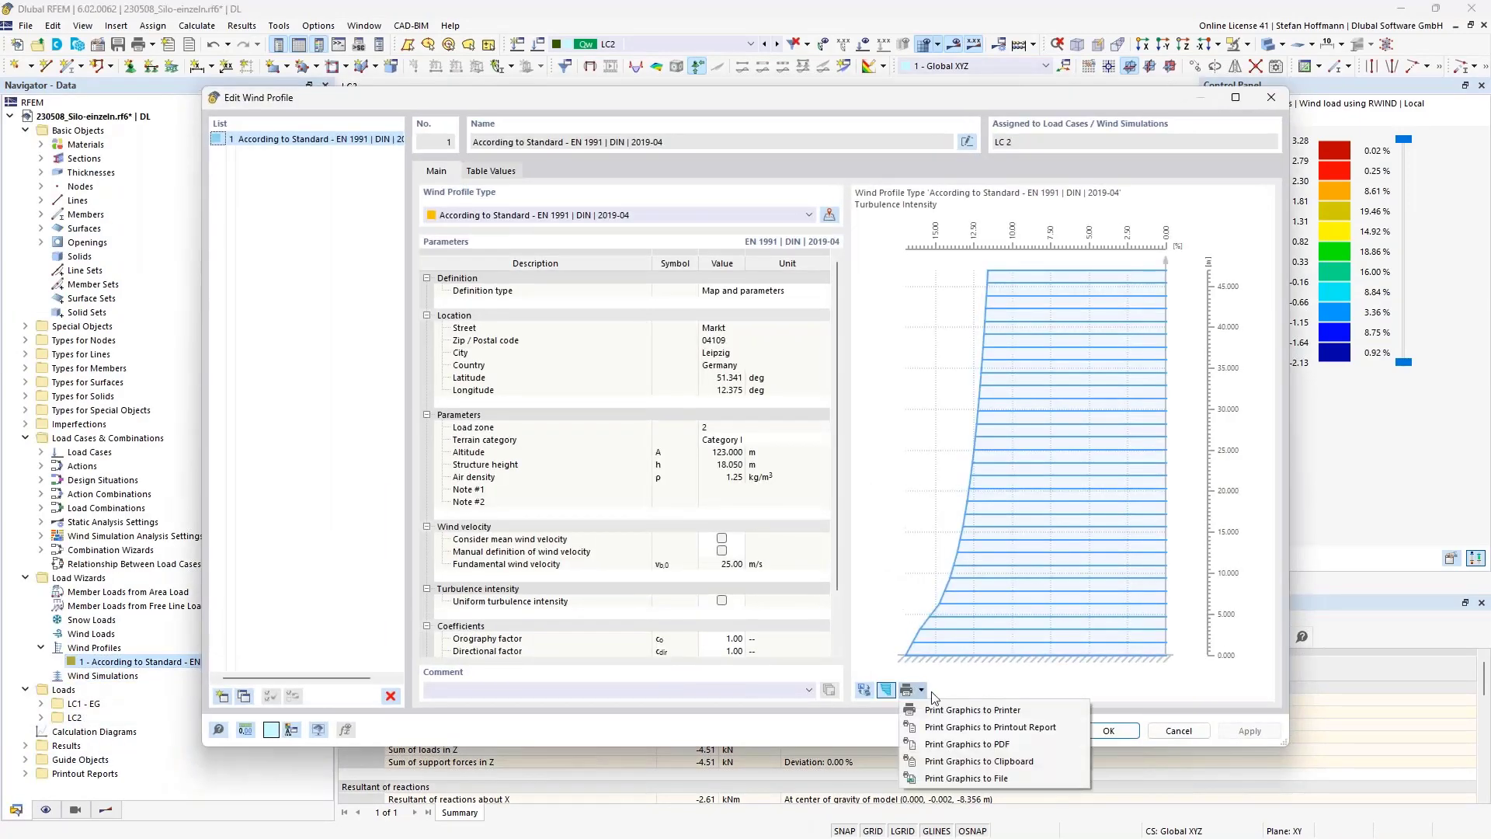
pyautogui.click(993, 727)
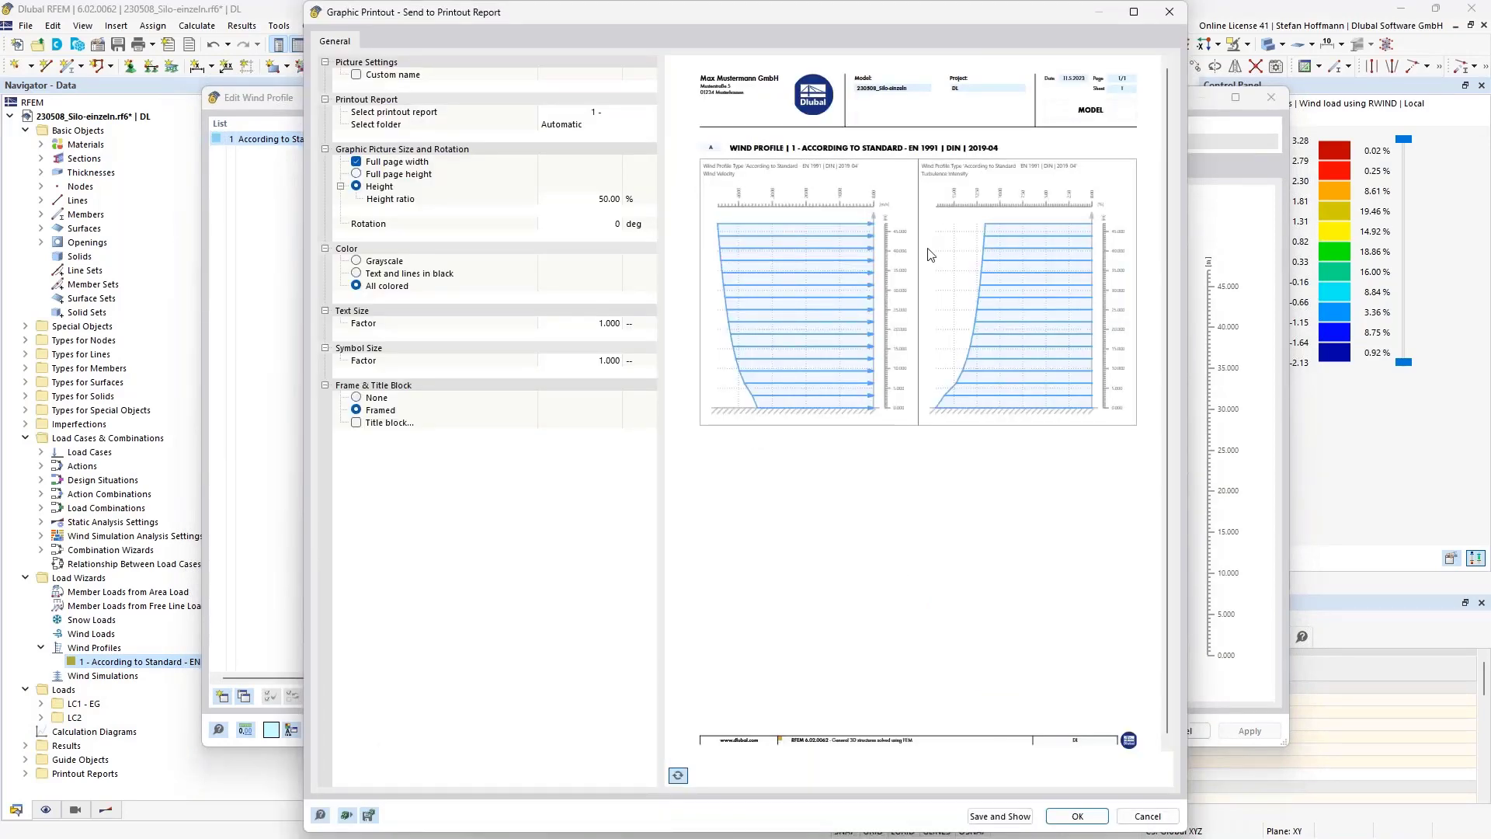
pyautogui.click(999, 816)
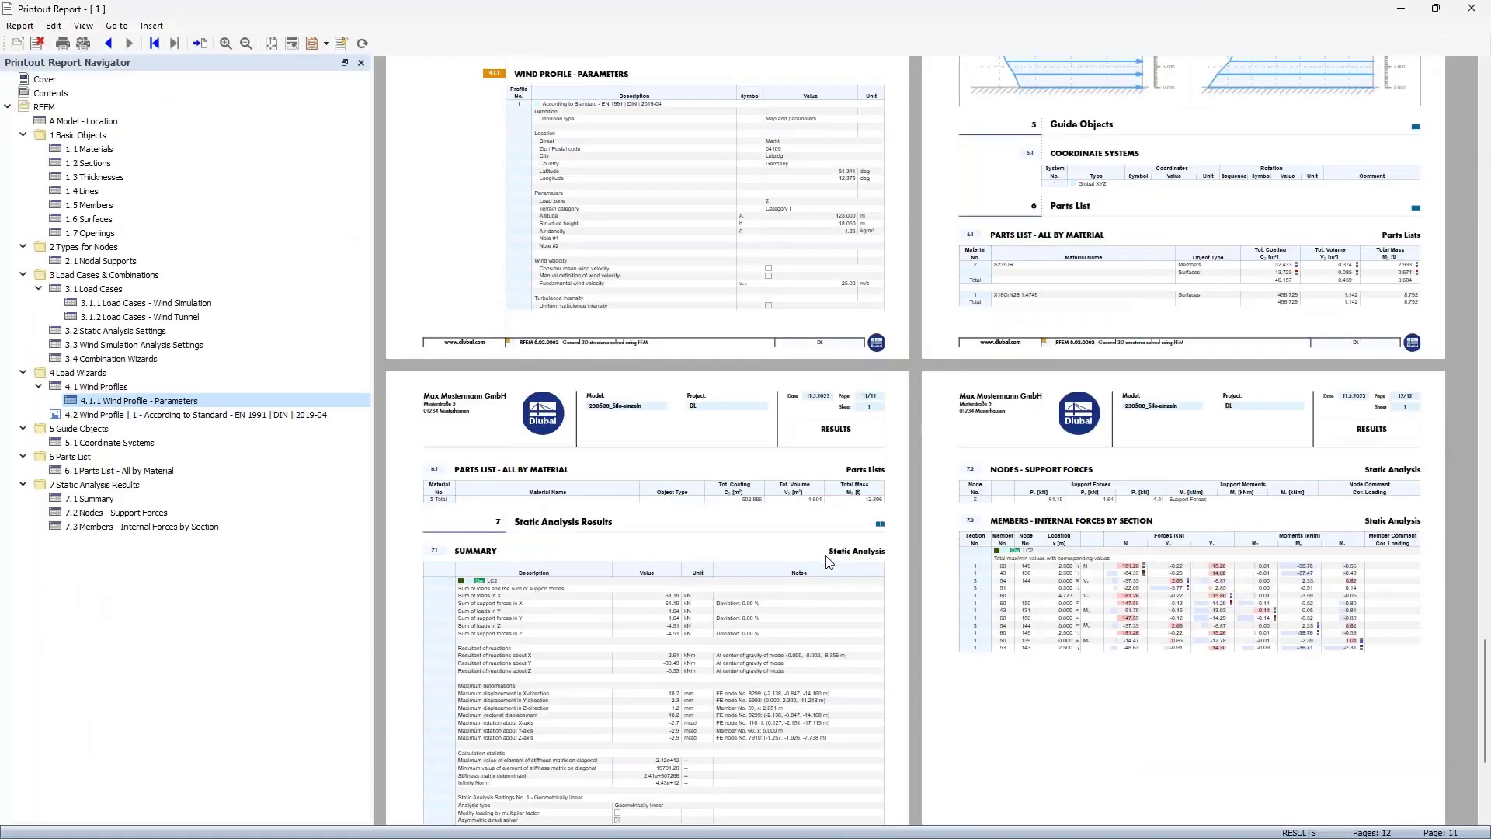
pyautogui.scroll(4, 829, 561)
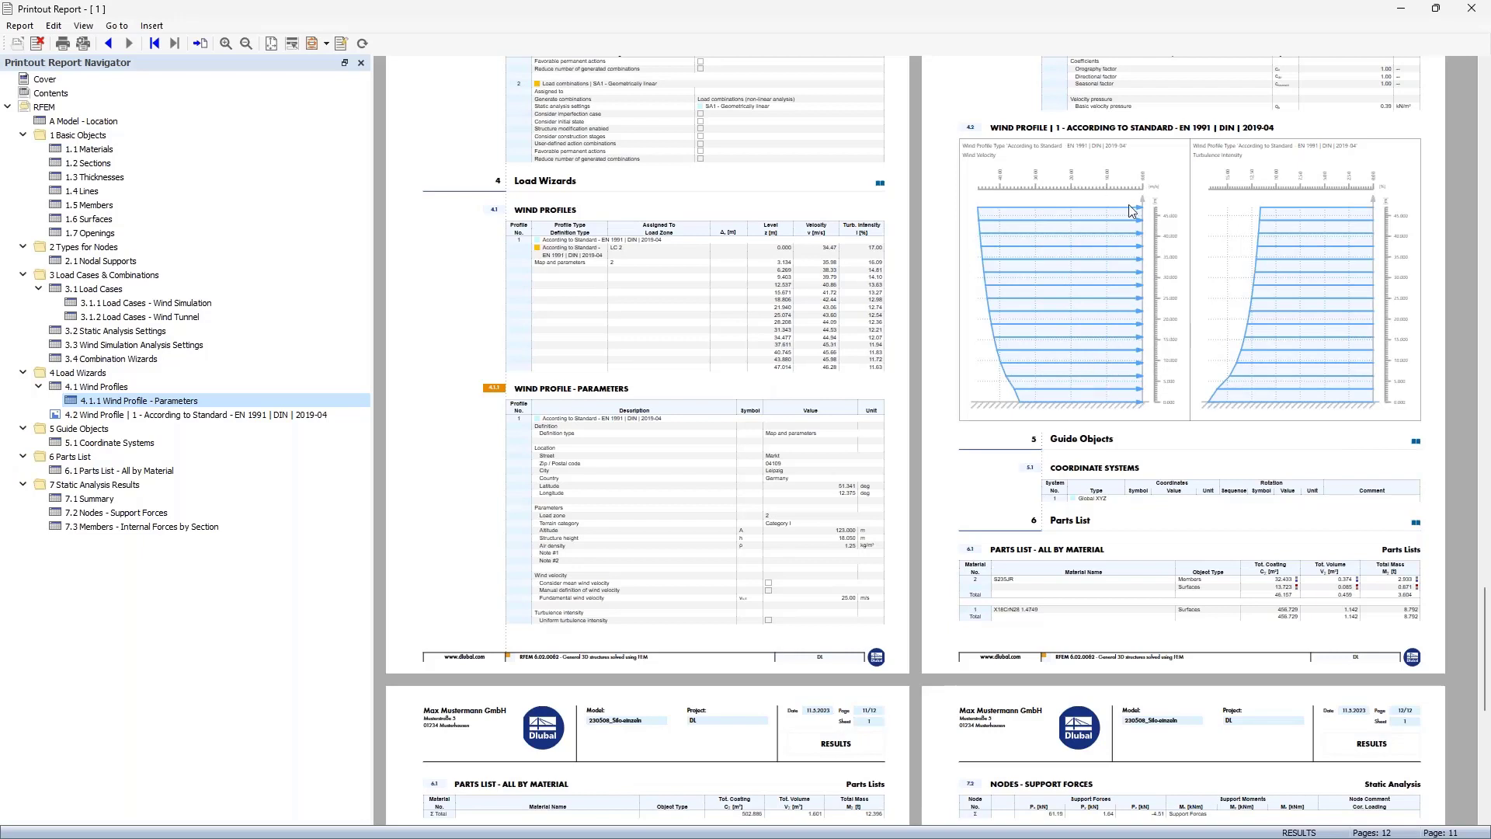
# - Open LC2's simulation in RWIND and copy its surface pressure graphic to the clipboard
pyautogui.click(1404, 14)
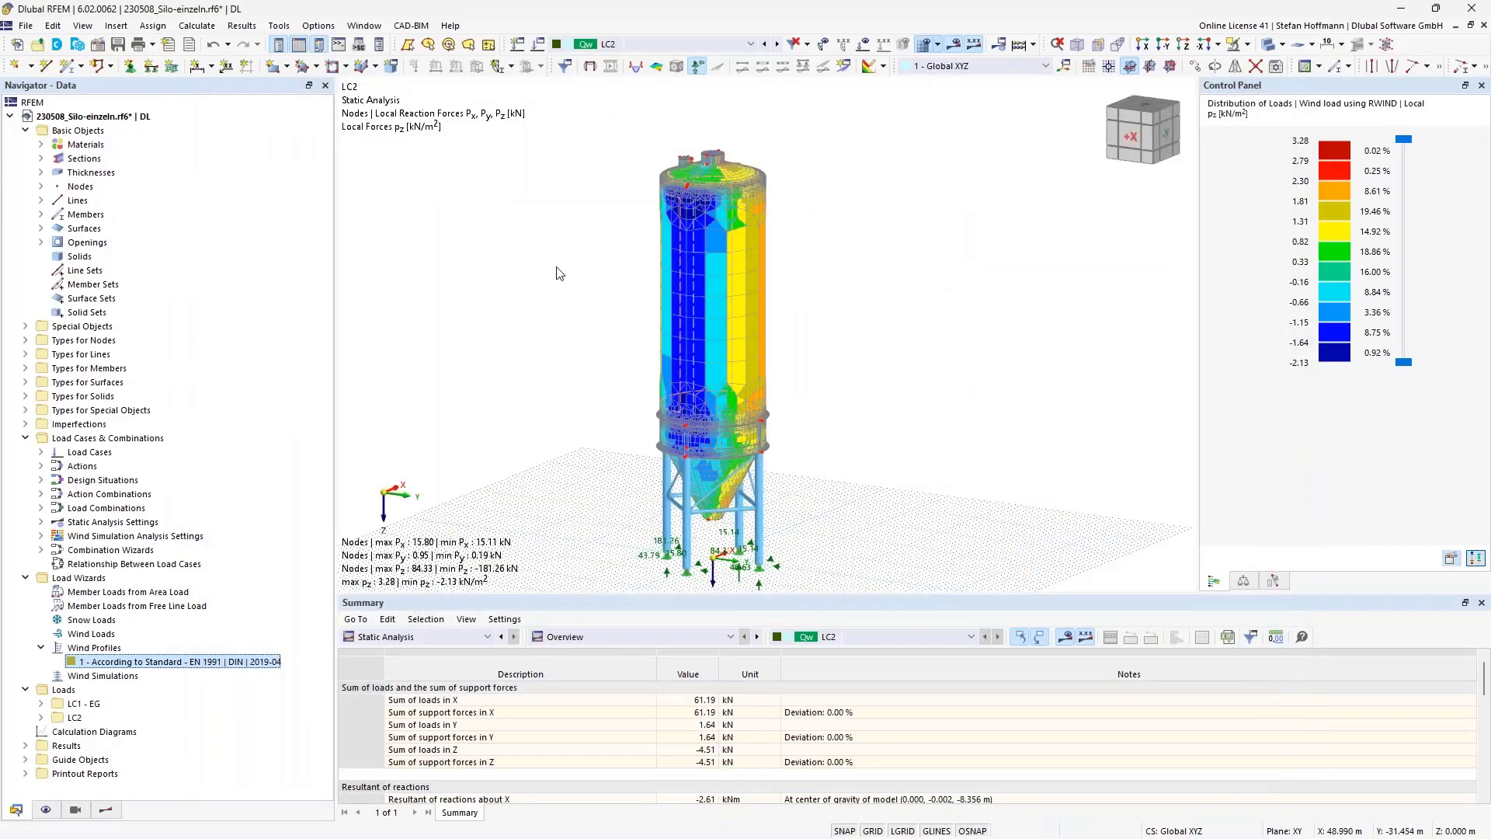
pyautogui.click(197, 26)
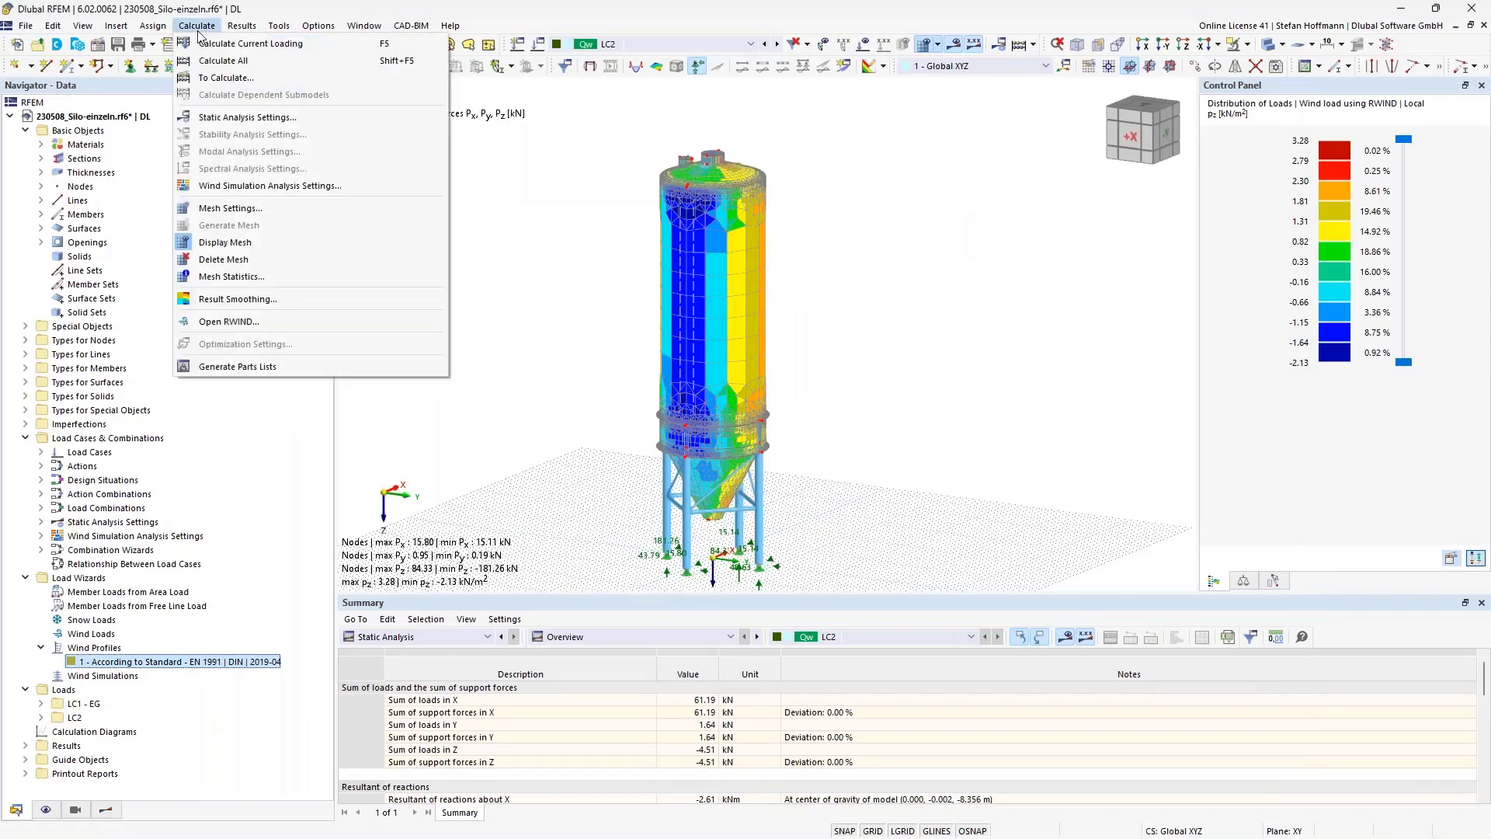
pyautogui.click(229, 322)
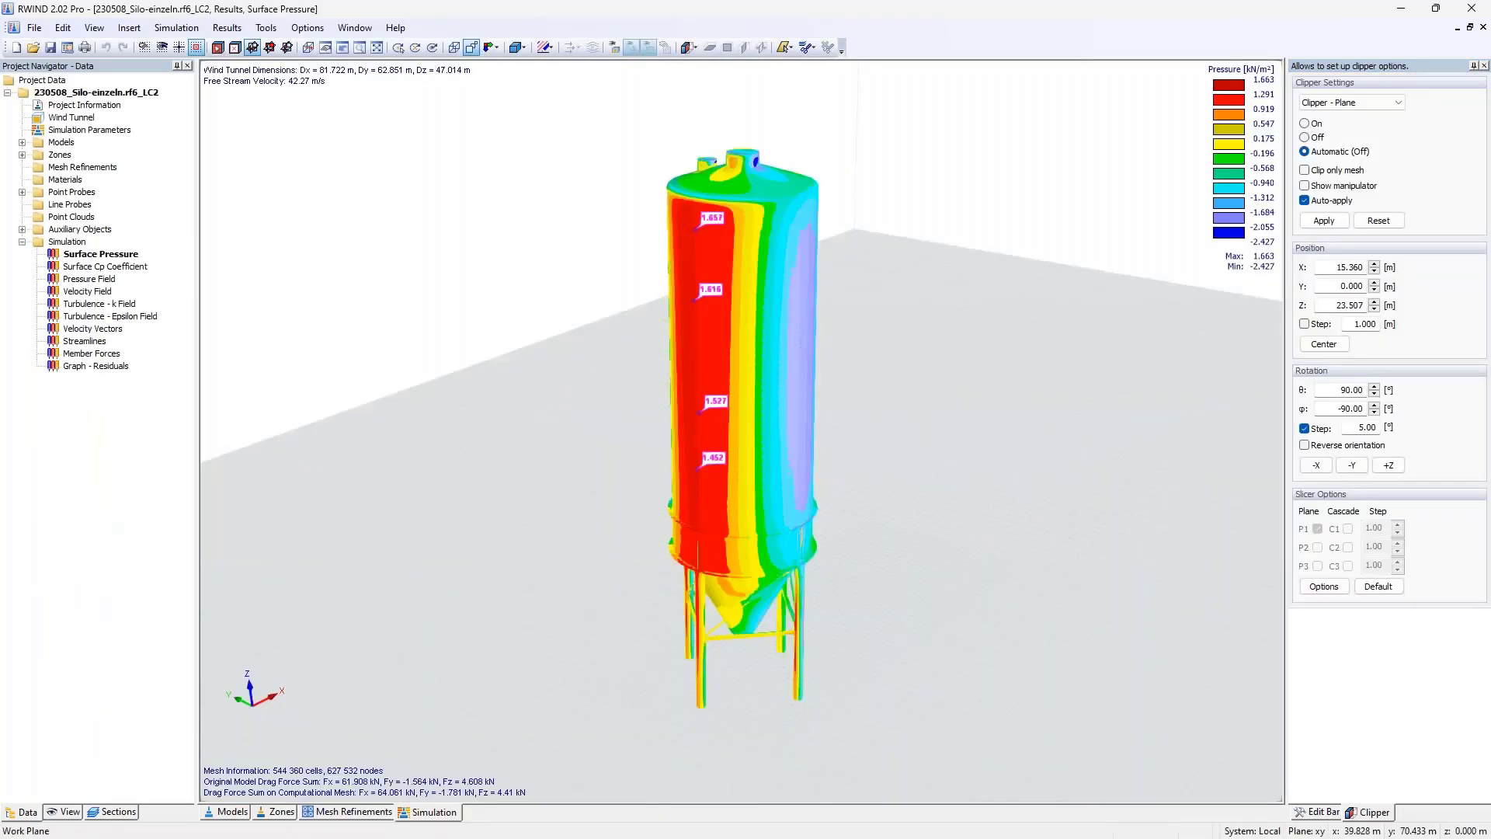
pyautogui.click(34, 27)
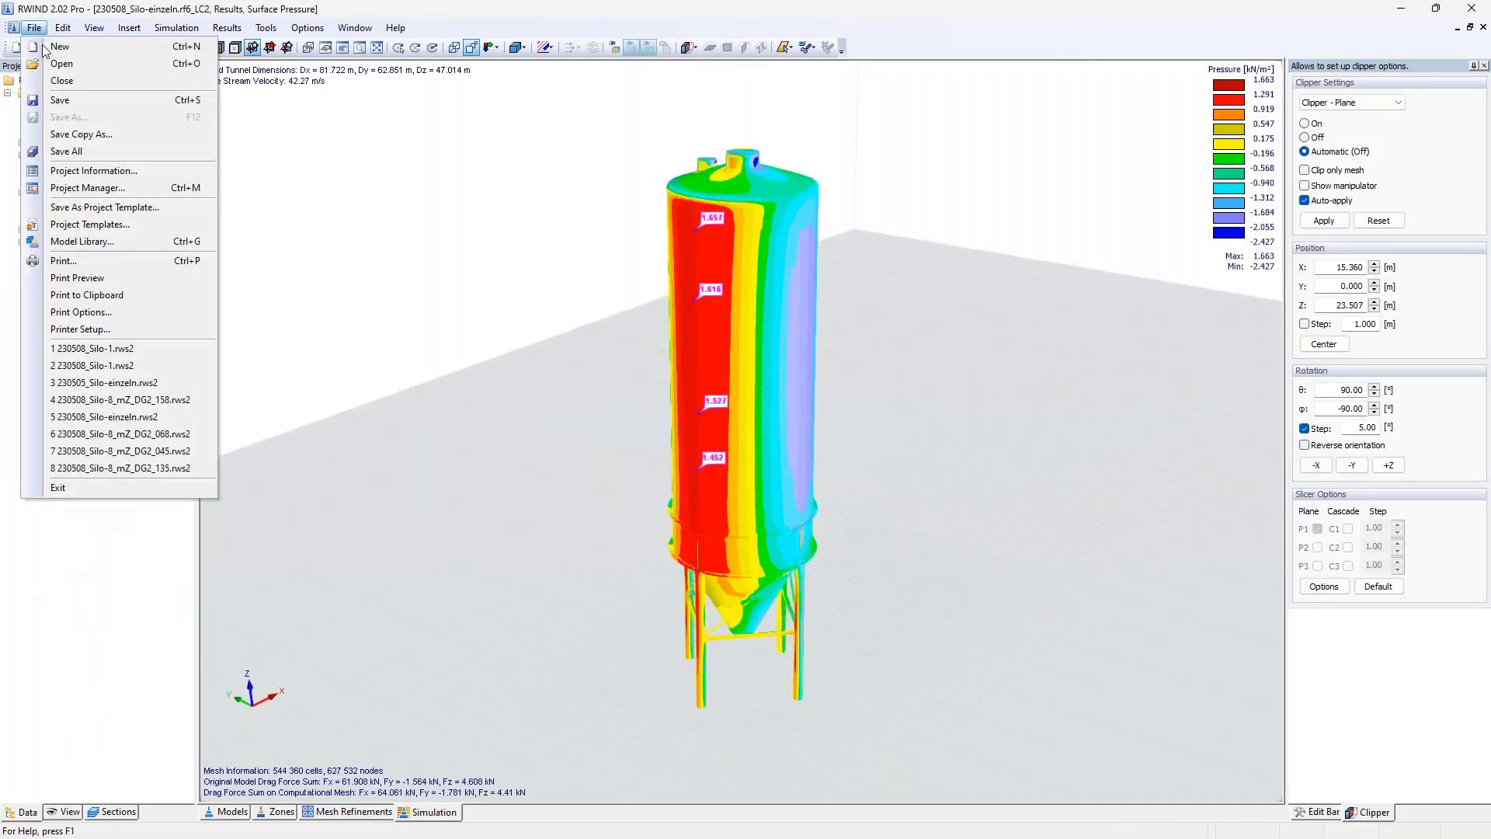
pyautogui.click(90, 298)
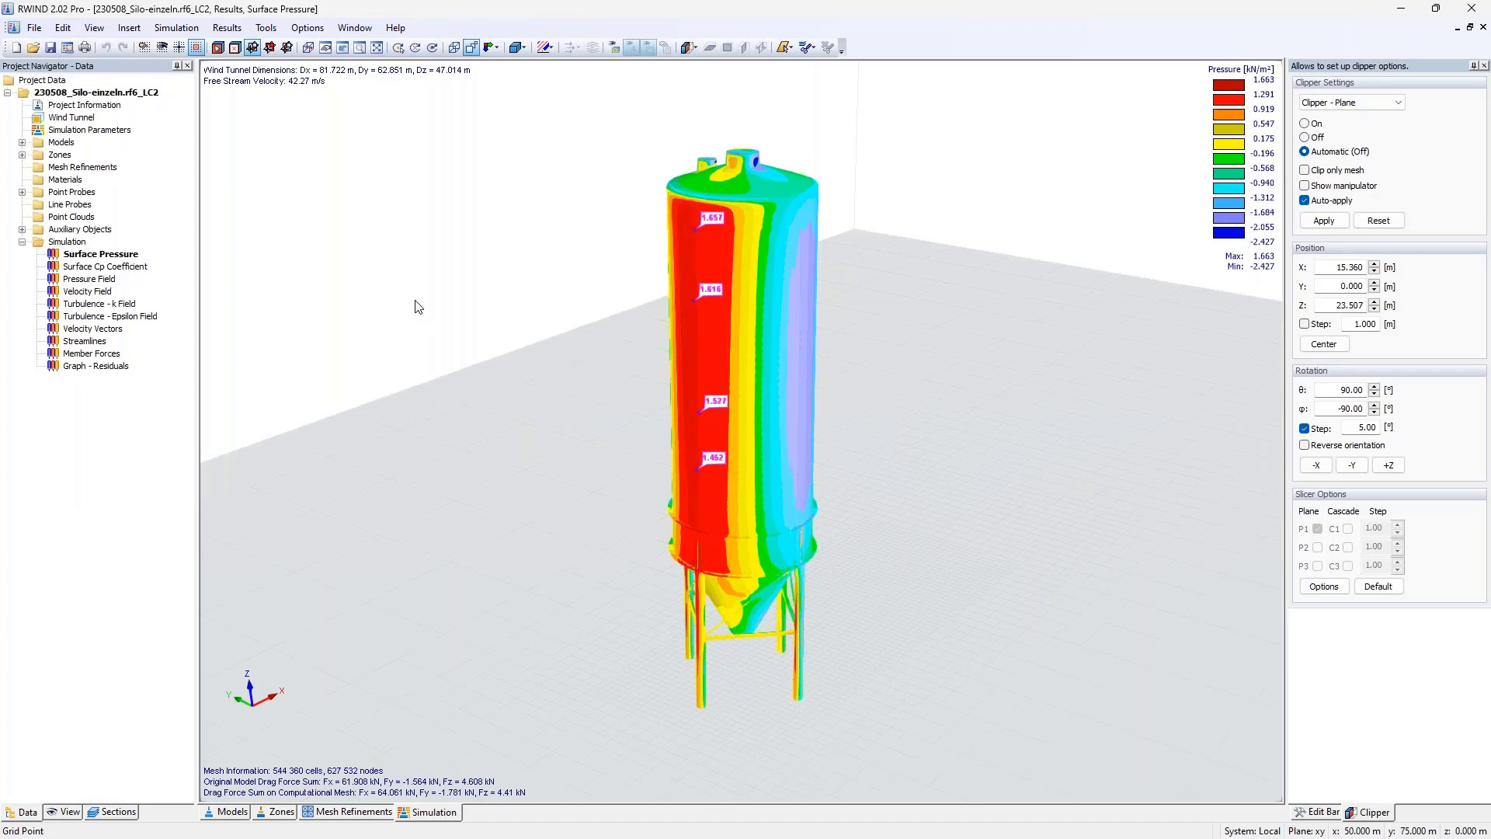
# - Capture RWIND's surface pressure view as a screenshot and insert it into the printout report from the clipboard, keeping the default image title
pyautogui.press('Print')
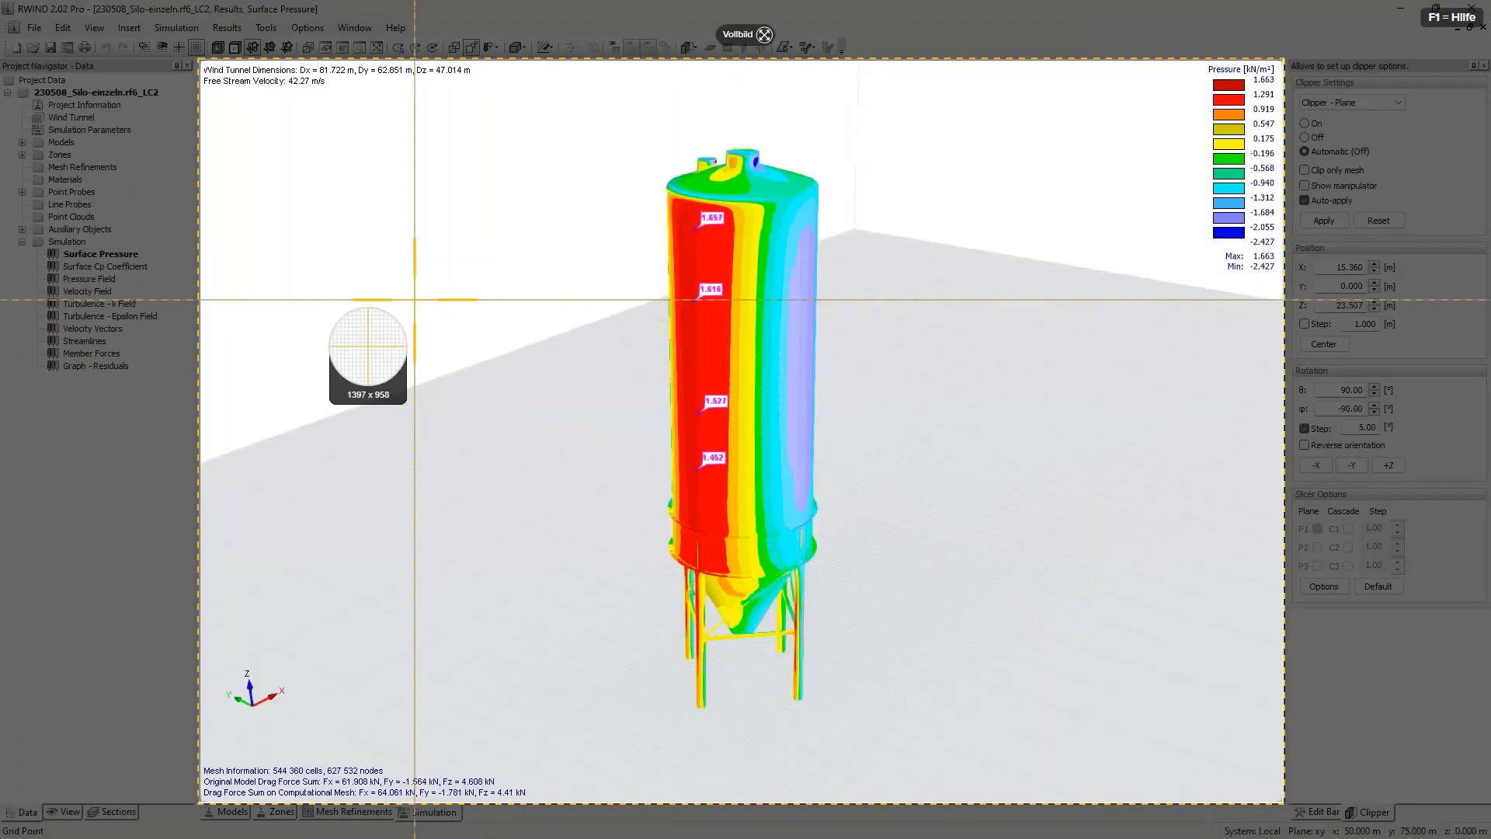
pyautogui.click(414, 299)
pyautogui.hotkey('ctrl', 'c')
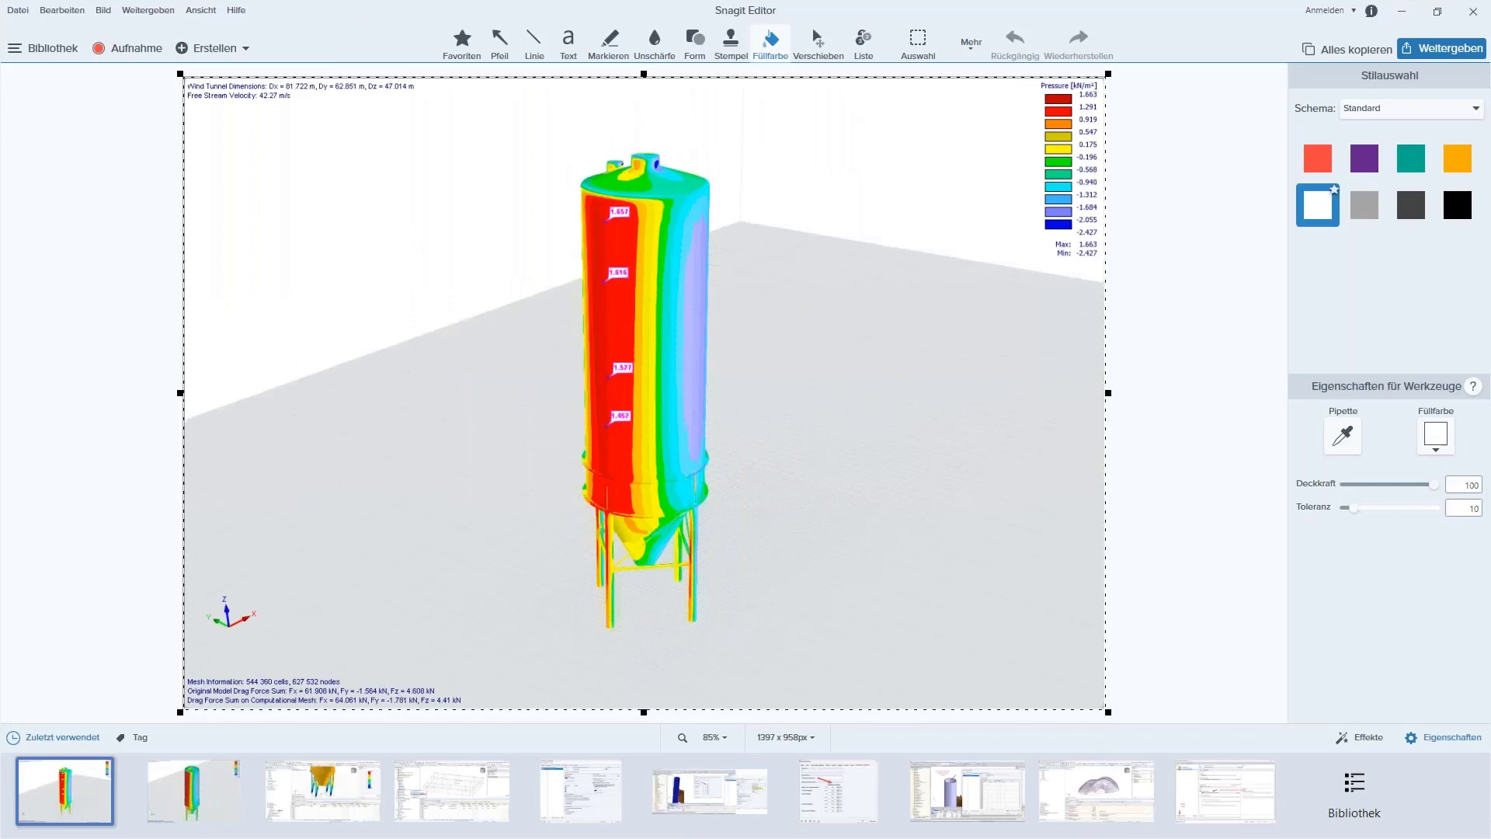
pyautogui.hotkey('alt', 'Tab')
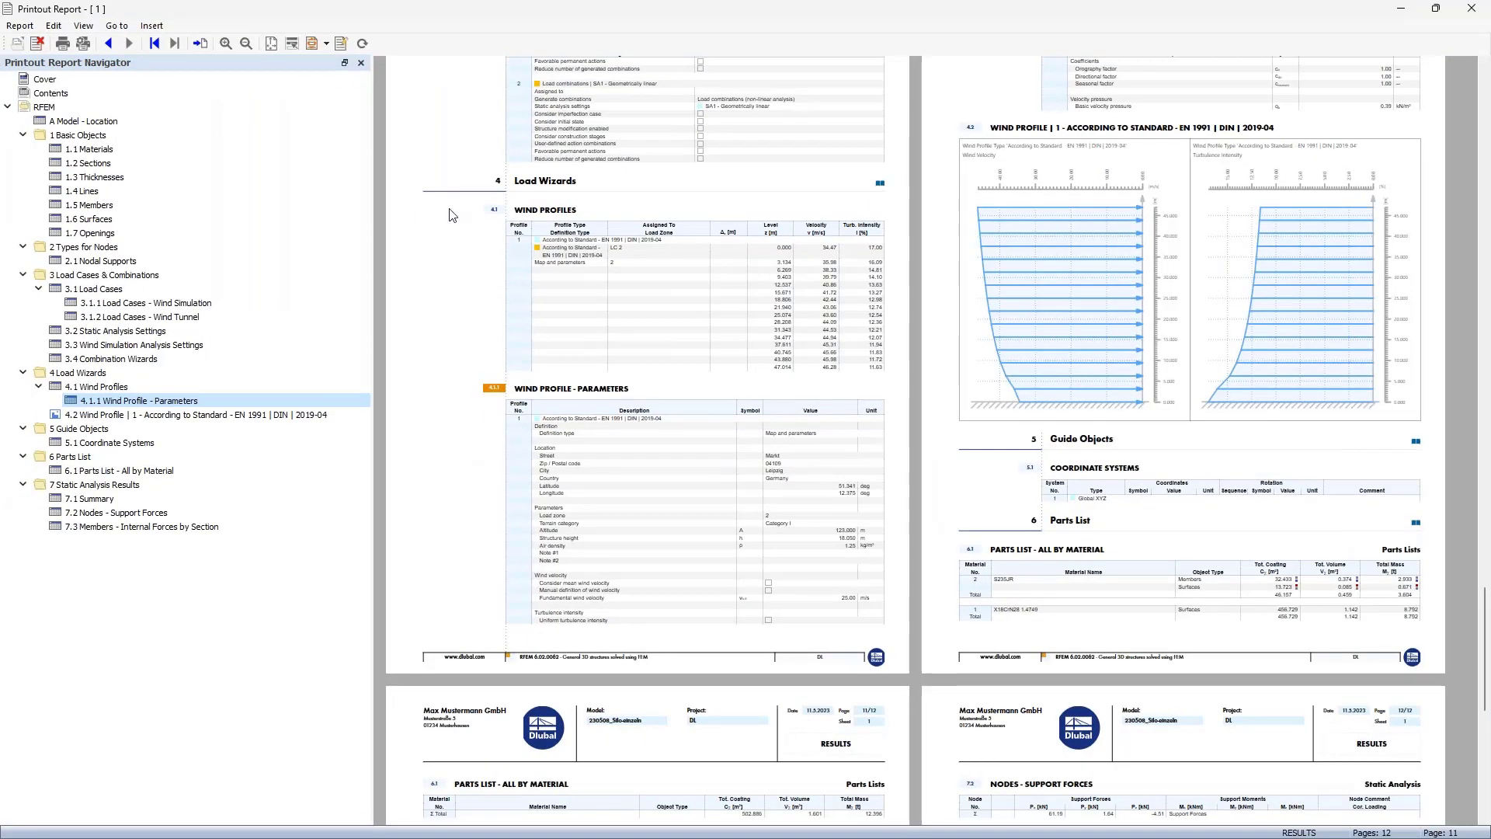
pyautogui.click(151, 26)
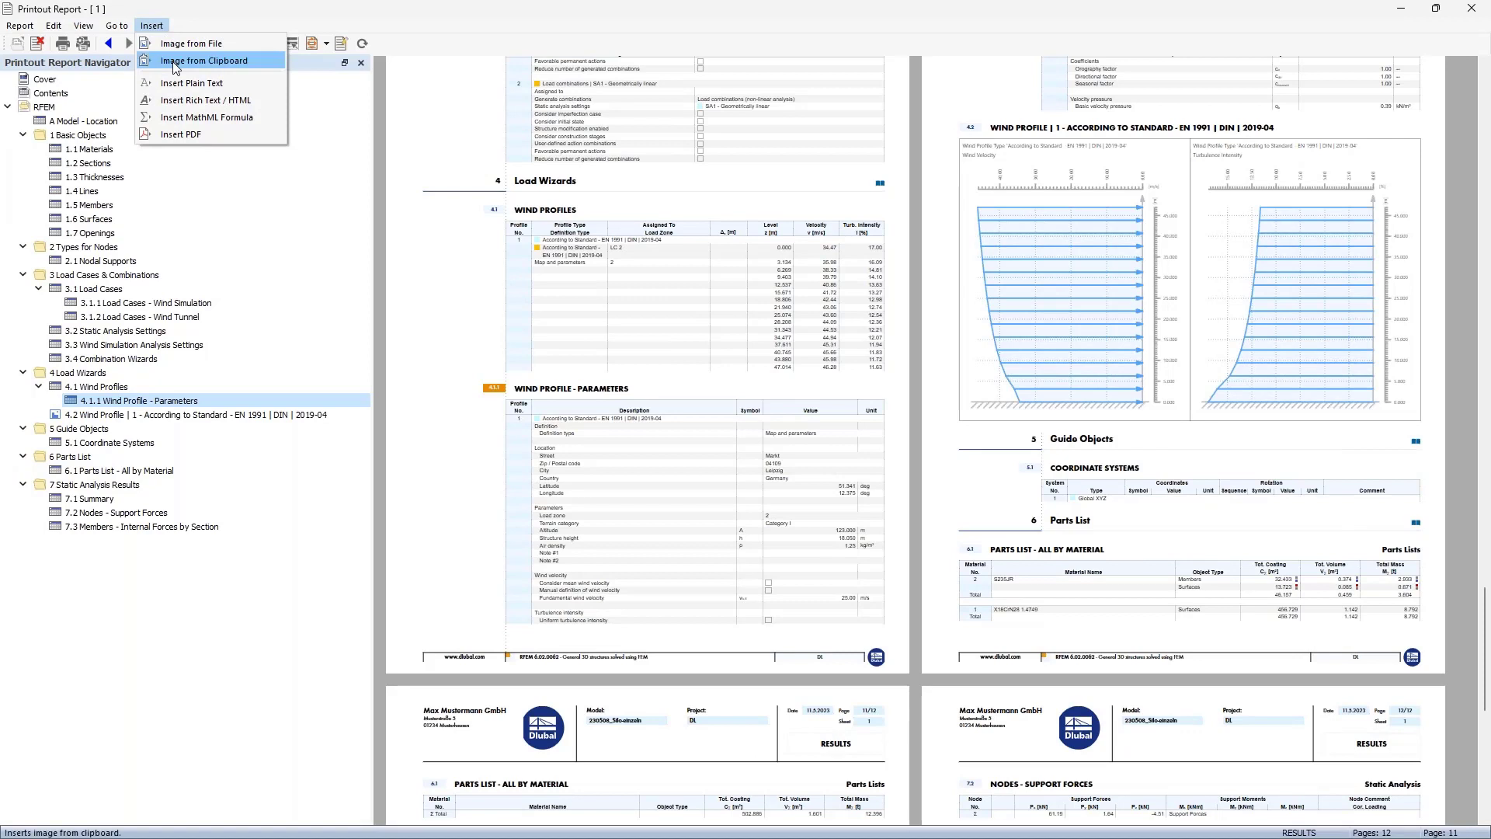
pyautogui.click(174, 66)
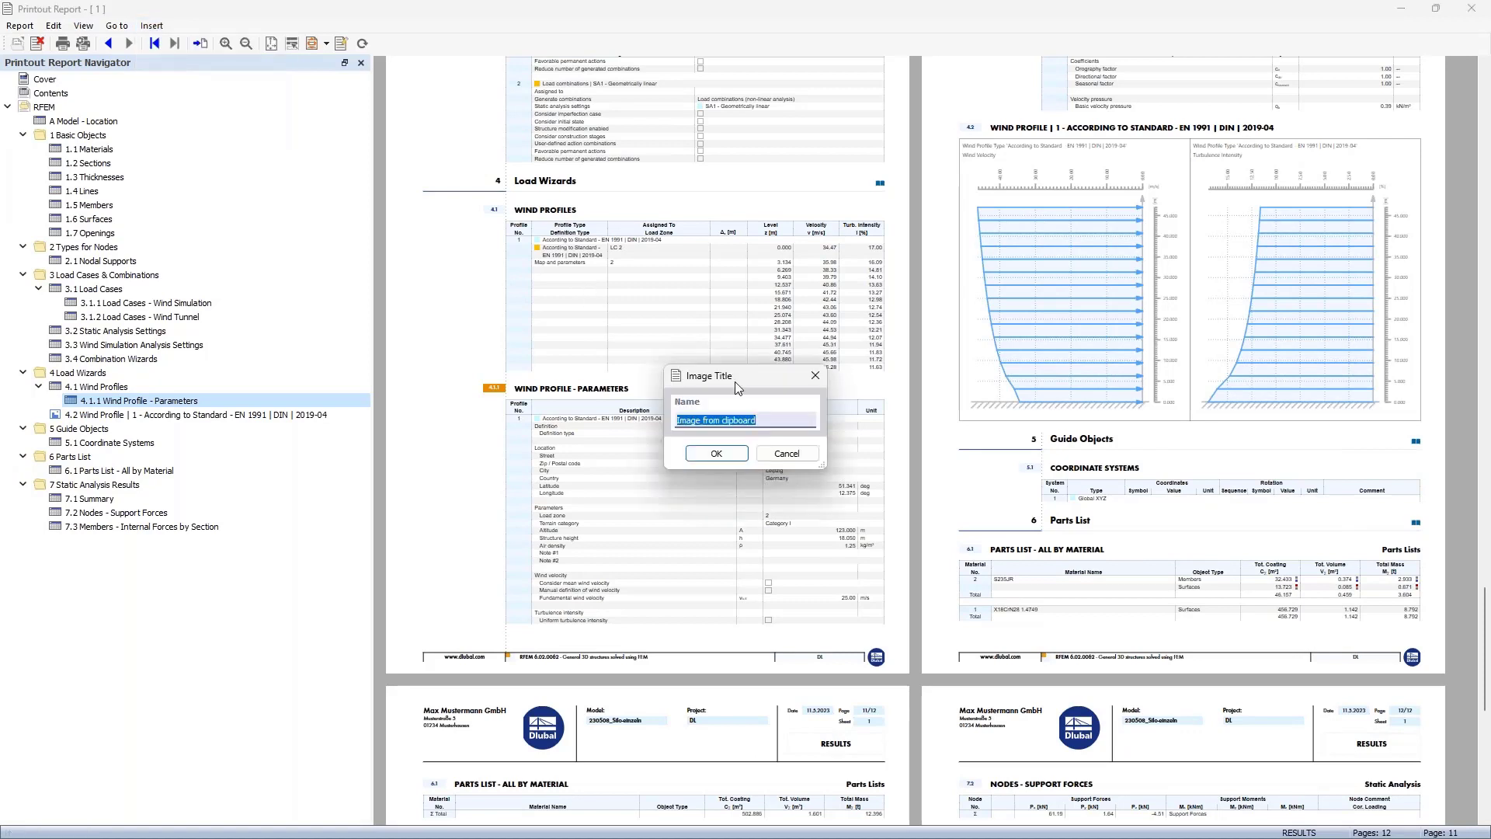
pyautogui.click(729, 457)
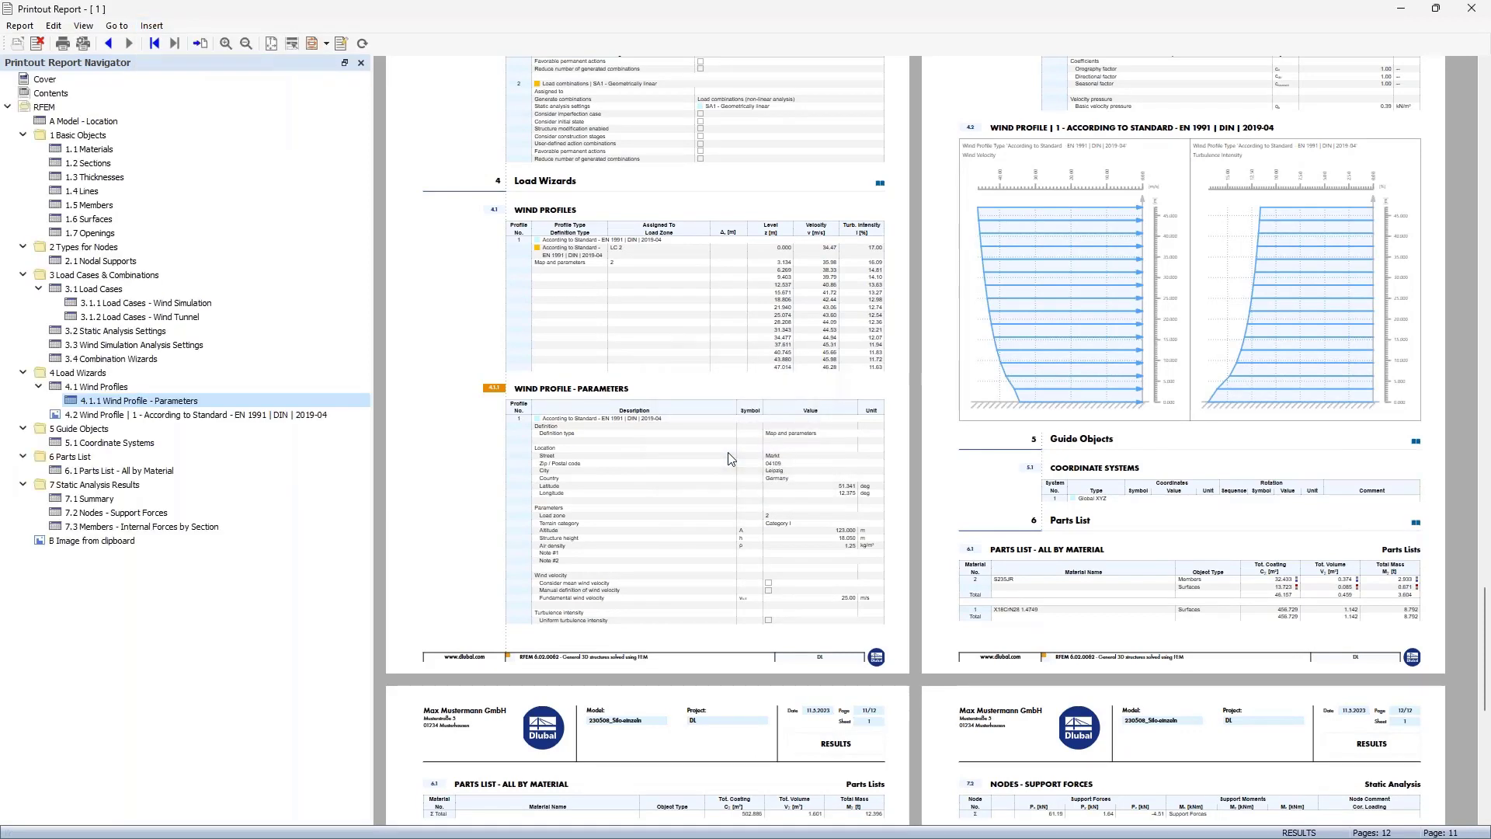
# - Check the wind profile diagrams, the LC2 support forces and the inserted surface pressure image in the report
pyautogui.click(194, 414)
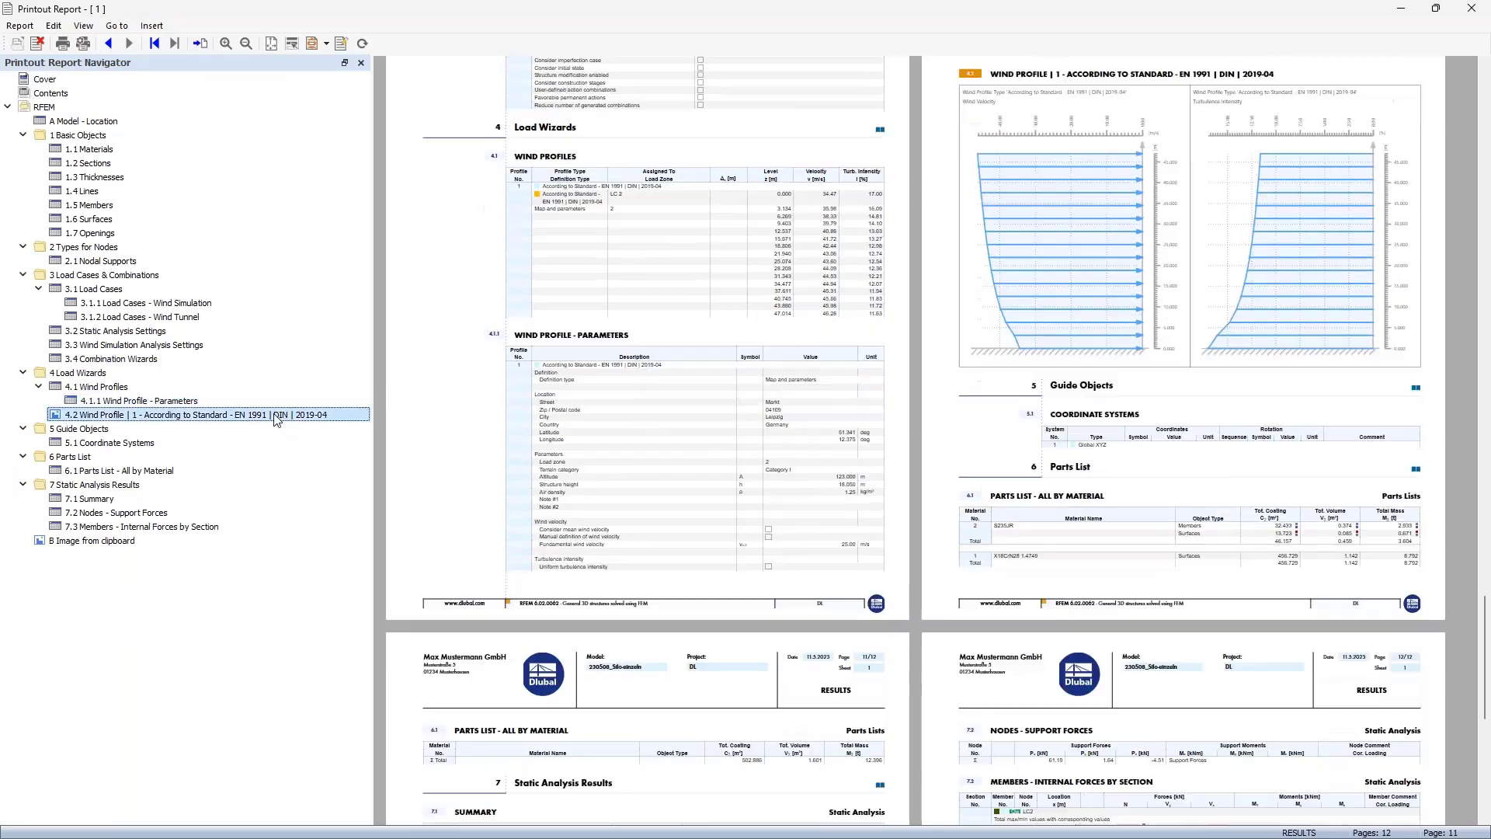
pyautogui.scroll(-10, 785, 365)
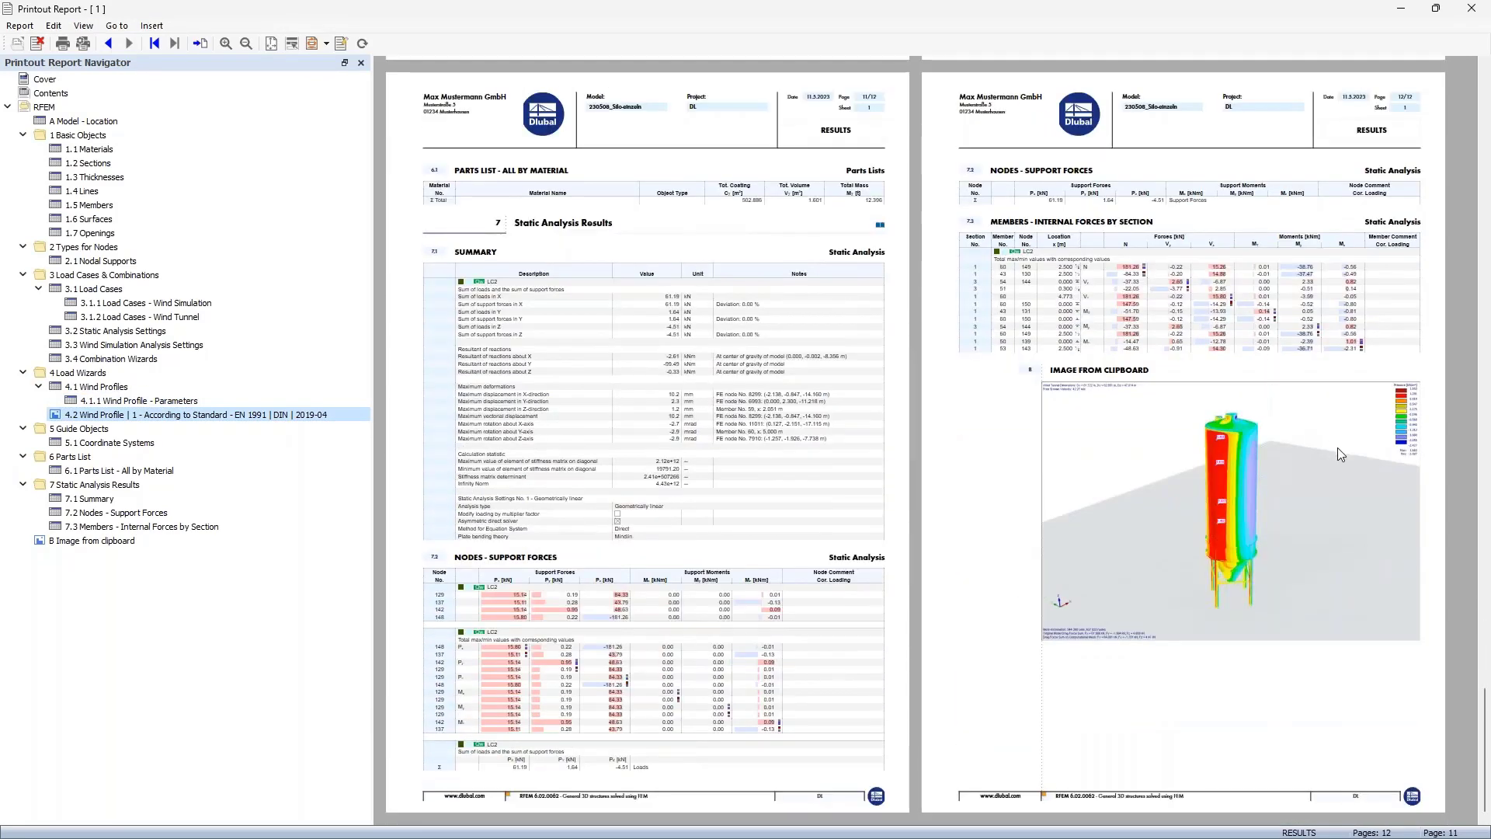
pyautogui.keyDown('ctrl'); pyautogui.scroll(3, 1340, 459); pyautogui.keyUp('ctrl')
pyautogui.scroll(-8, 1342, 463)
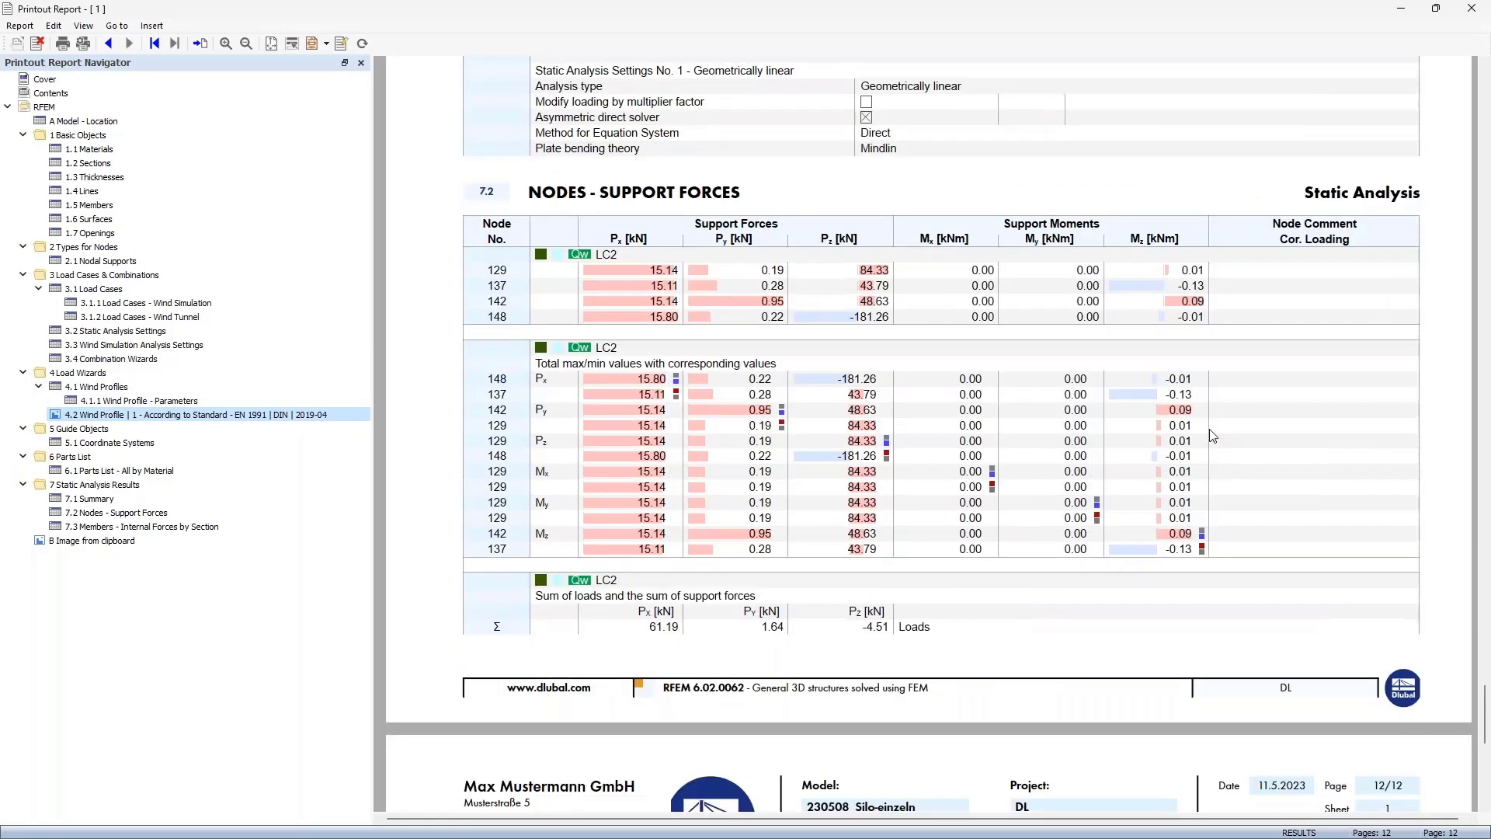
pyautogui.keyDown('ctrl'); pyautogui.scroll(-2, 1209, 429); pyautogui.keyUp('ctrl')
pyautogui.scroll(-7, 1209, 428)
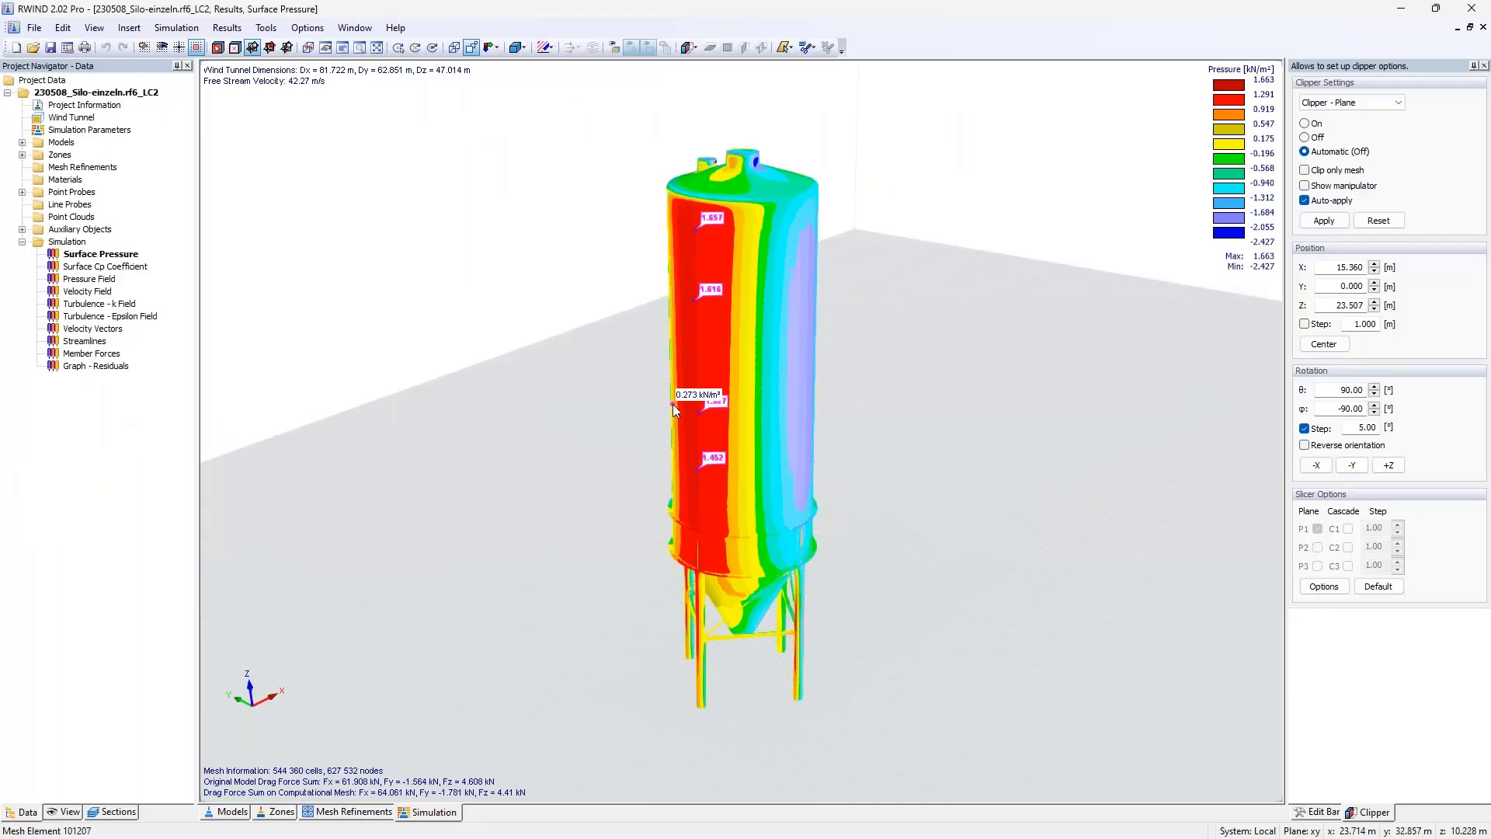
# - Display the streamlines around the silo in RWIND and print this view to the clipboard
pyautogui.moveTo(538, 411); pyautogui.dragTo(475, 428, button='middle')
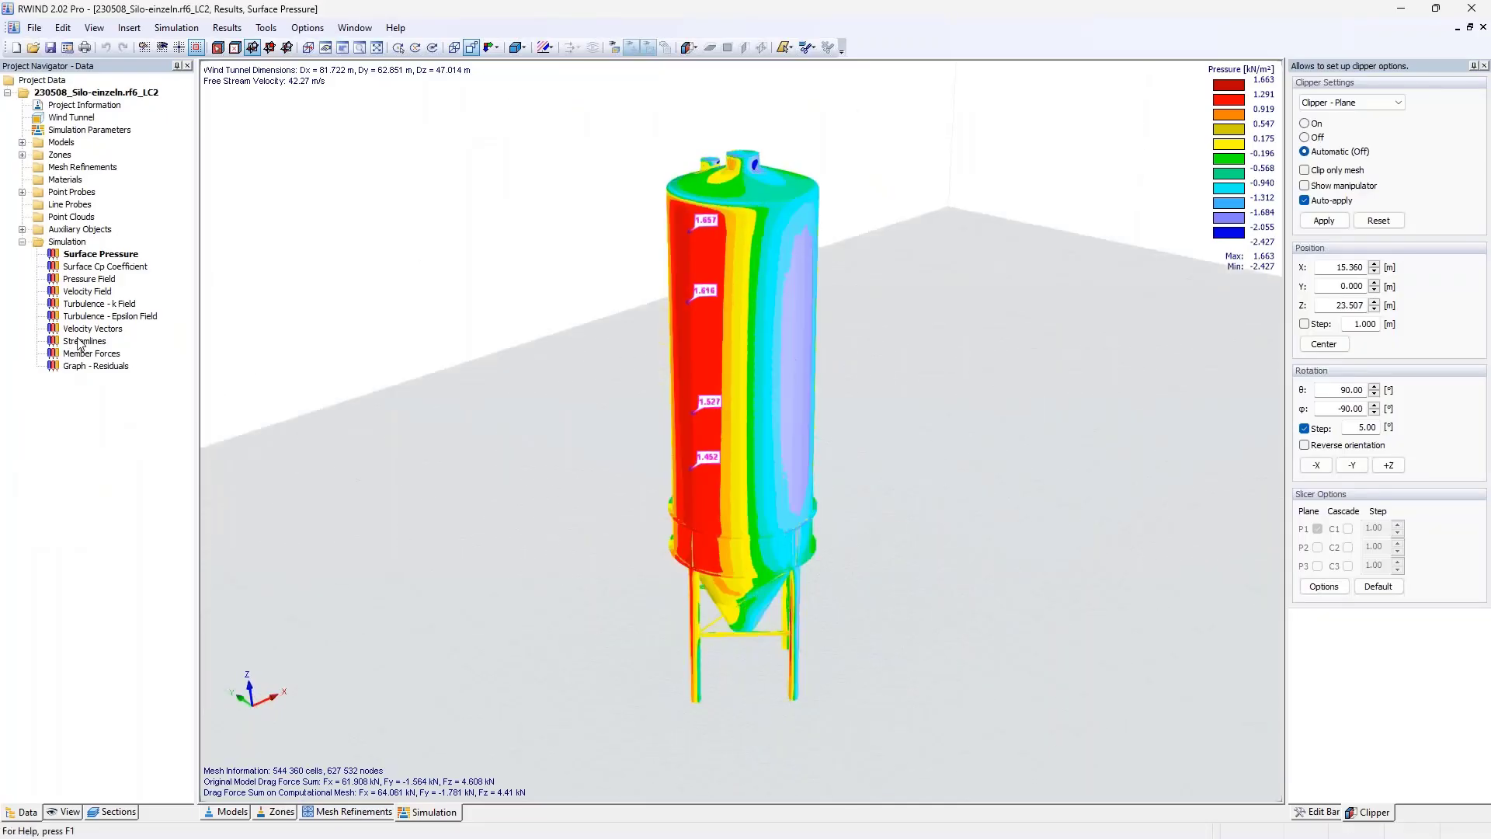
pyautogui.click(84, 341)
pyautogui.click(36, 27)
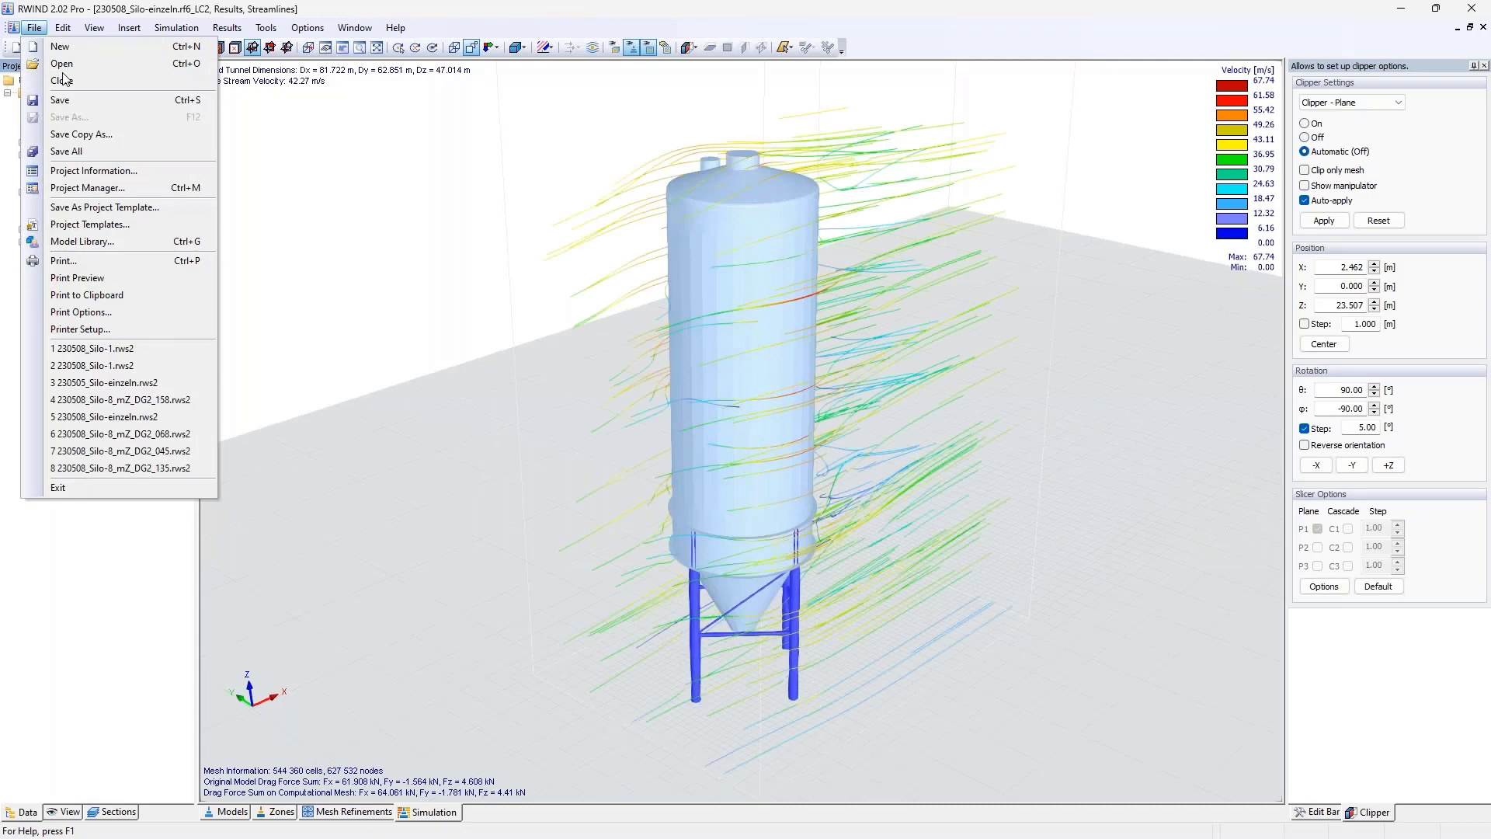
pyautogui.click(123, 296)
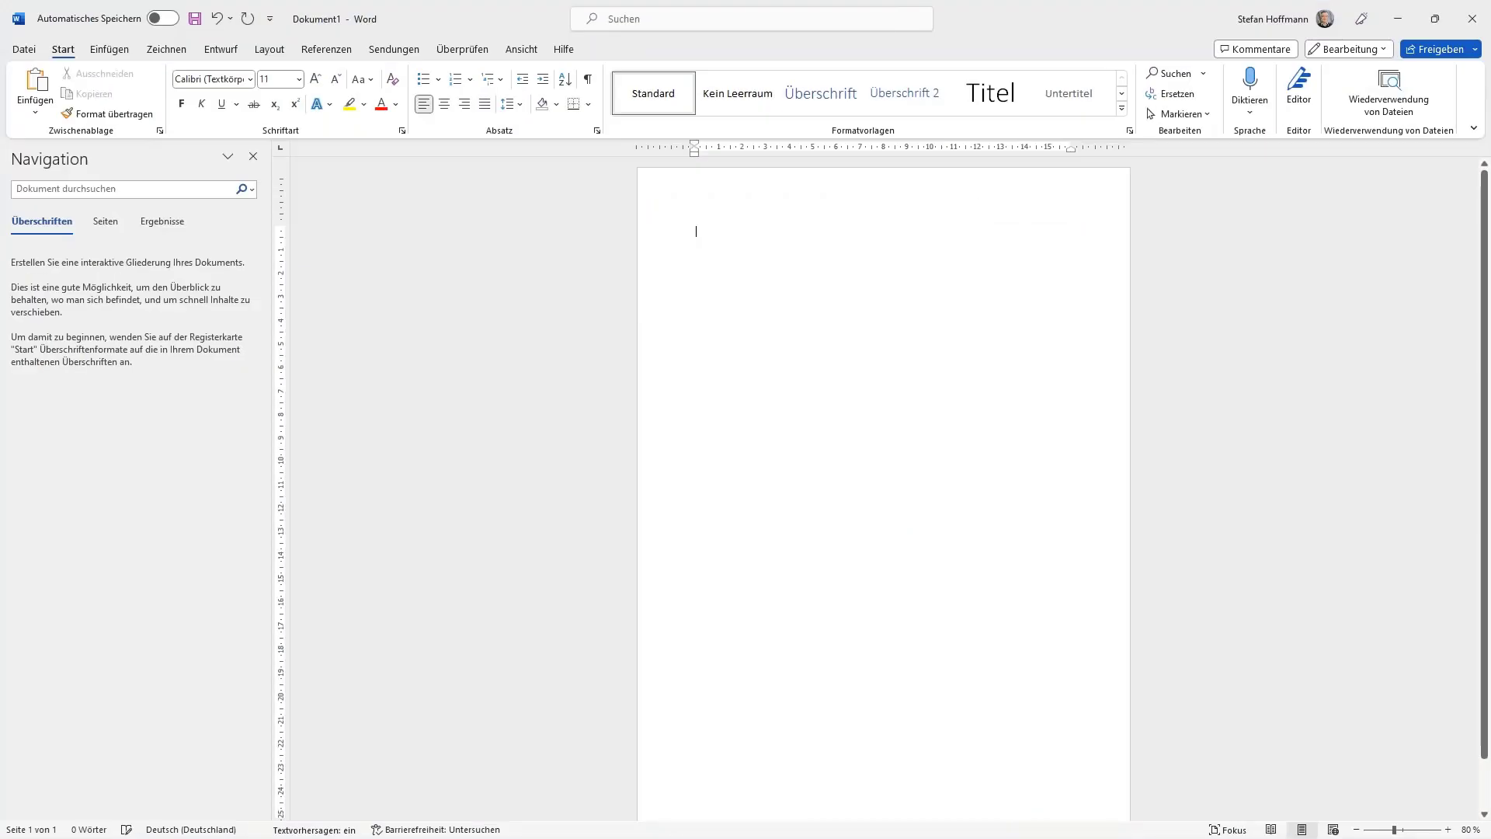
# - Switch to the blank Word document and paste the copied streamlines graphic in place of the surface pressure screenshot
pyautogui.hotkey('ctrl', 'v')
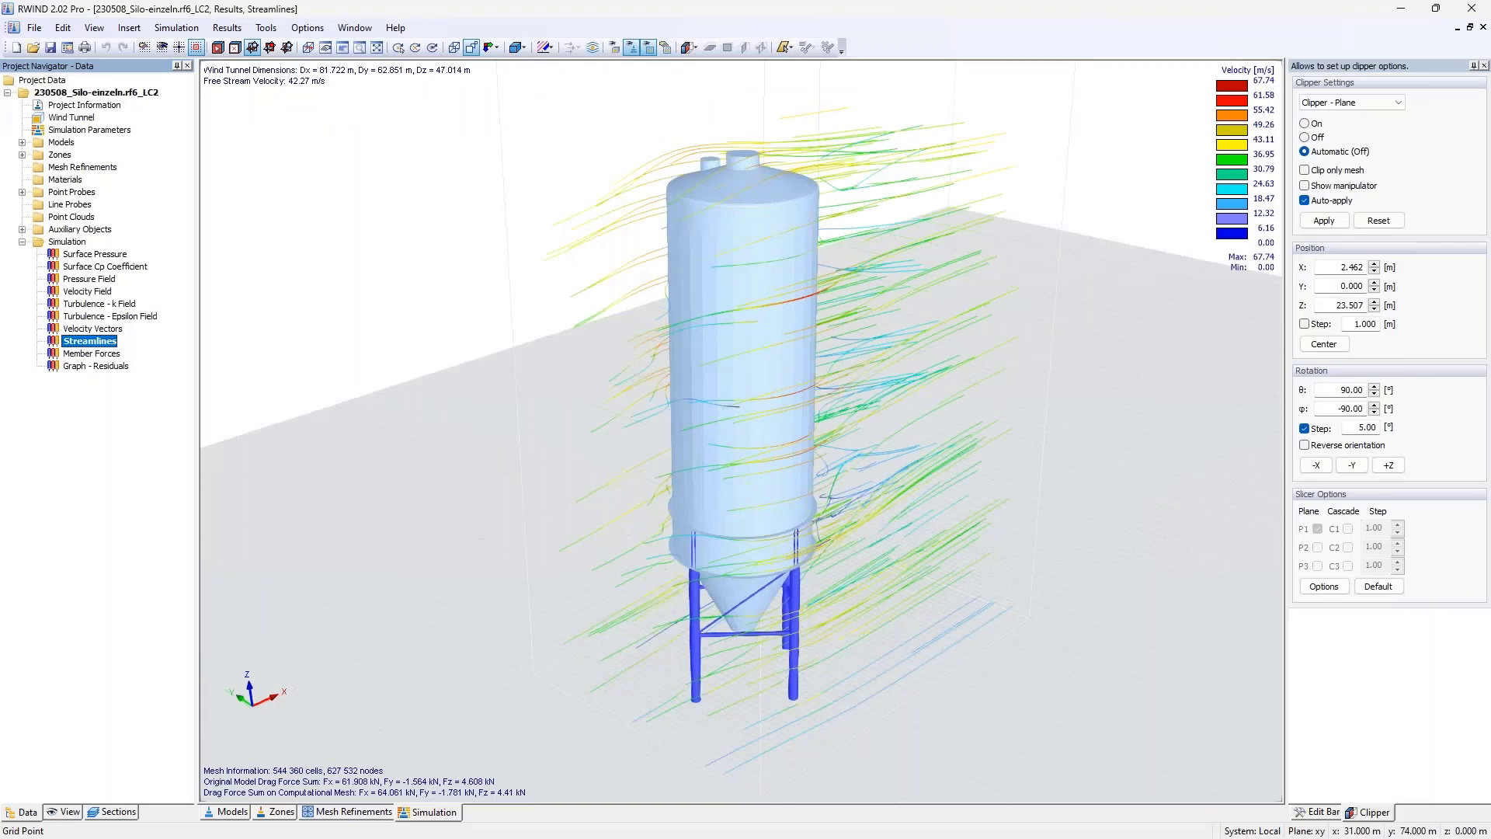
pyautogui.hotkey('alt', 'Tab')
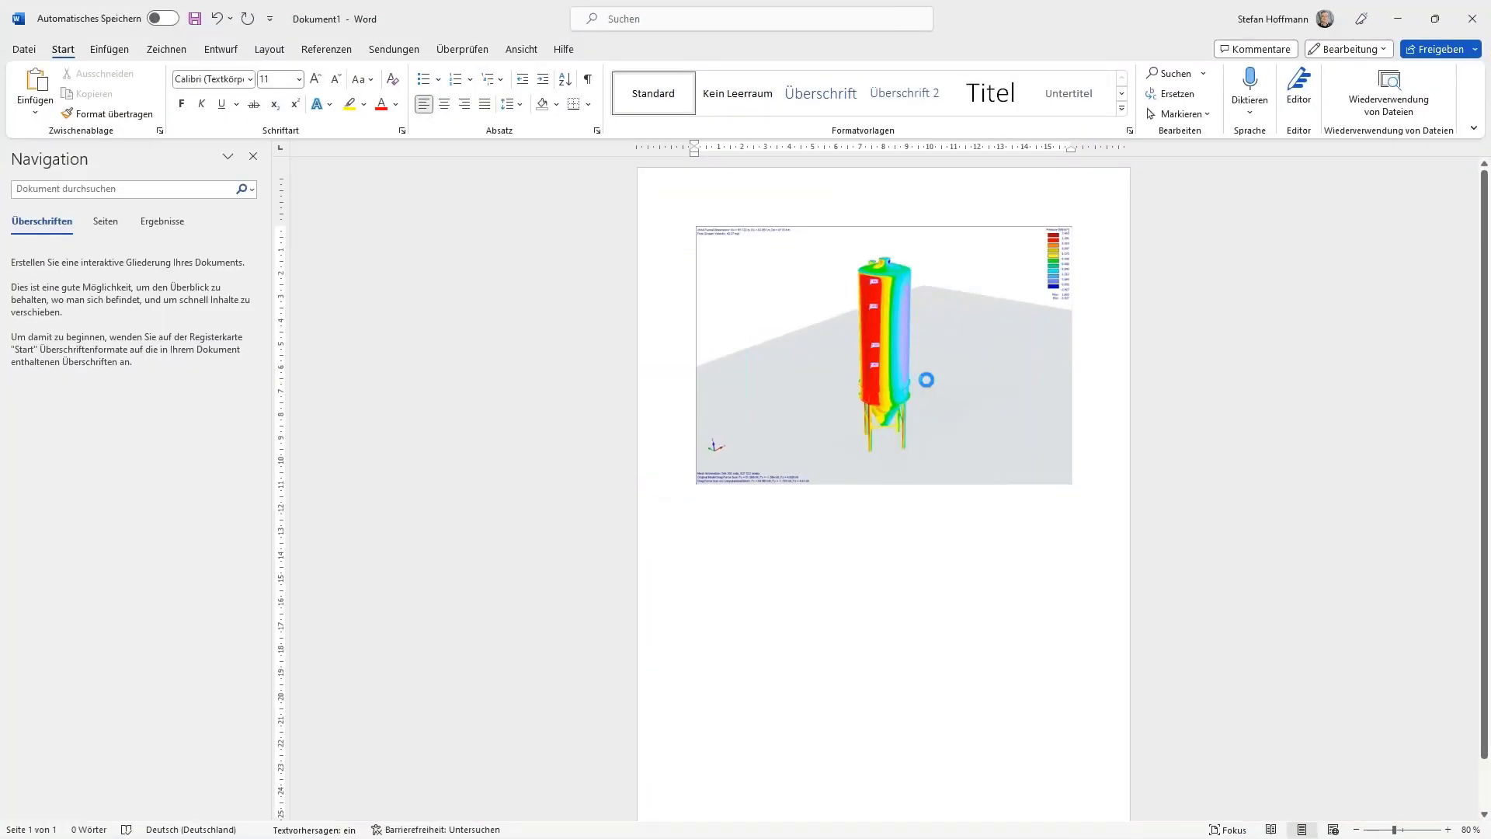
pyautogui.hotkey('ctrl', 'v')
pyautogui.click(922, 371)
pyautogui.press('Delete')
pyautogui.click(915, 361)
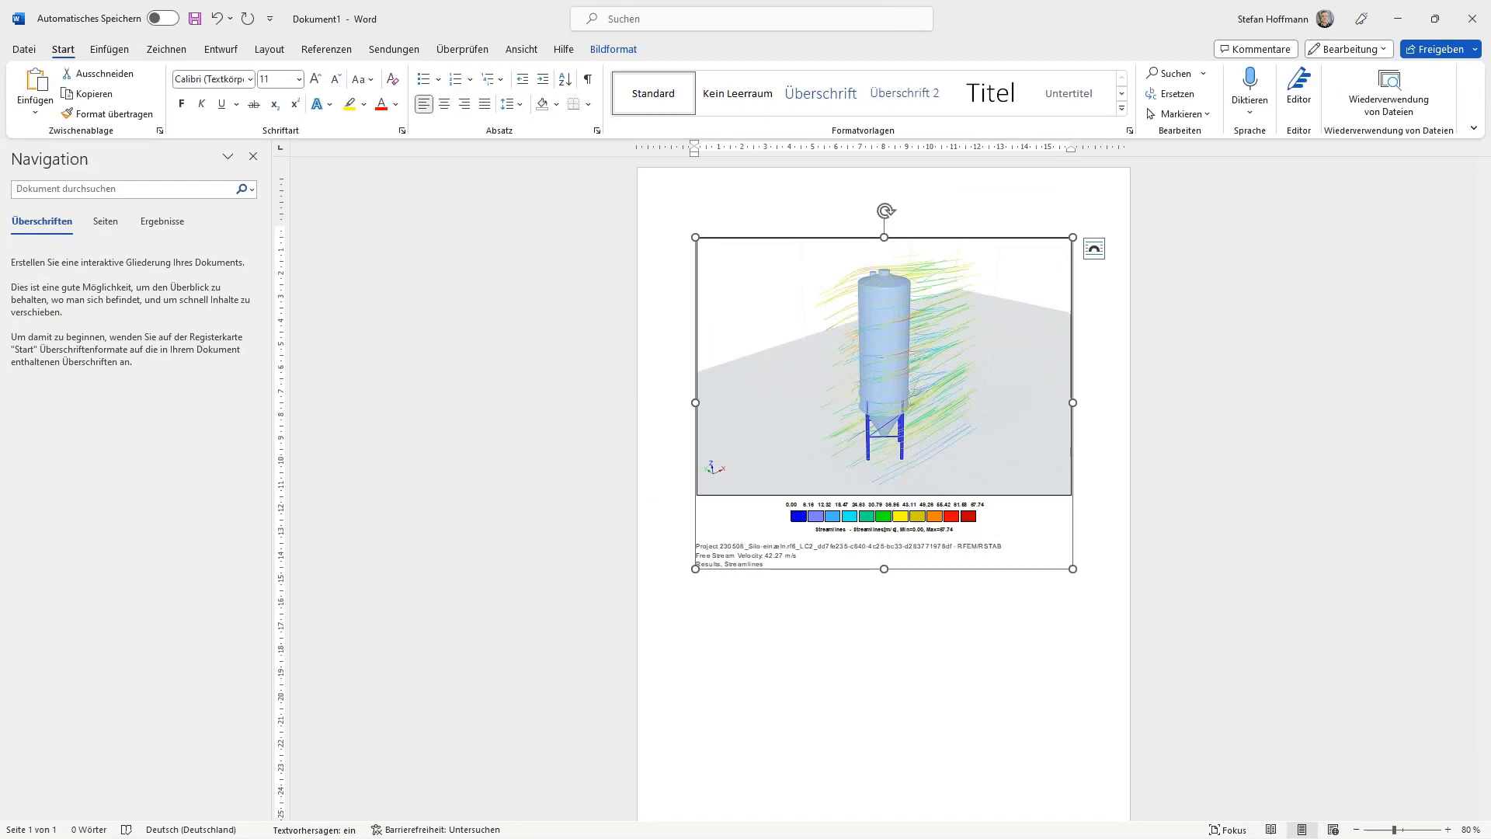
# - Insert the streamlines graphic from the clipboard into the printout report with the default title and compare it with the surface pressure image
pyautogui.hotkey('alt', 'Tab')
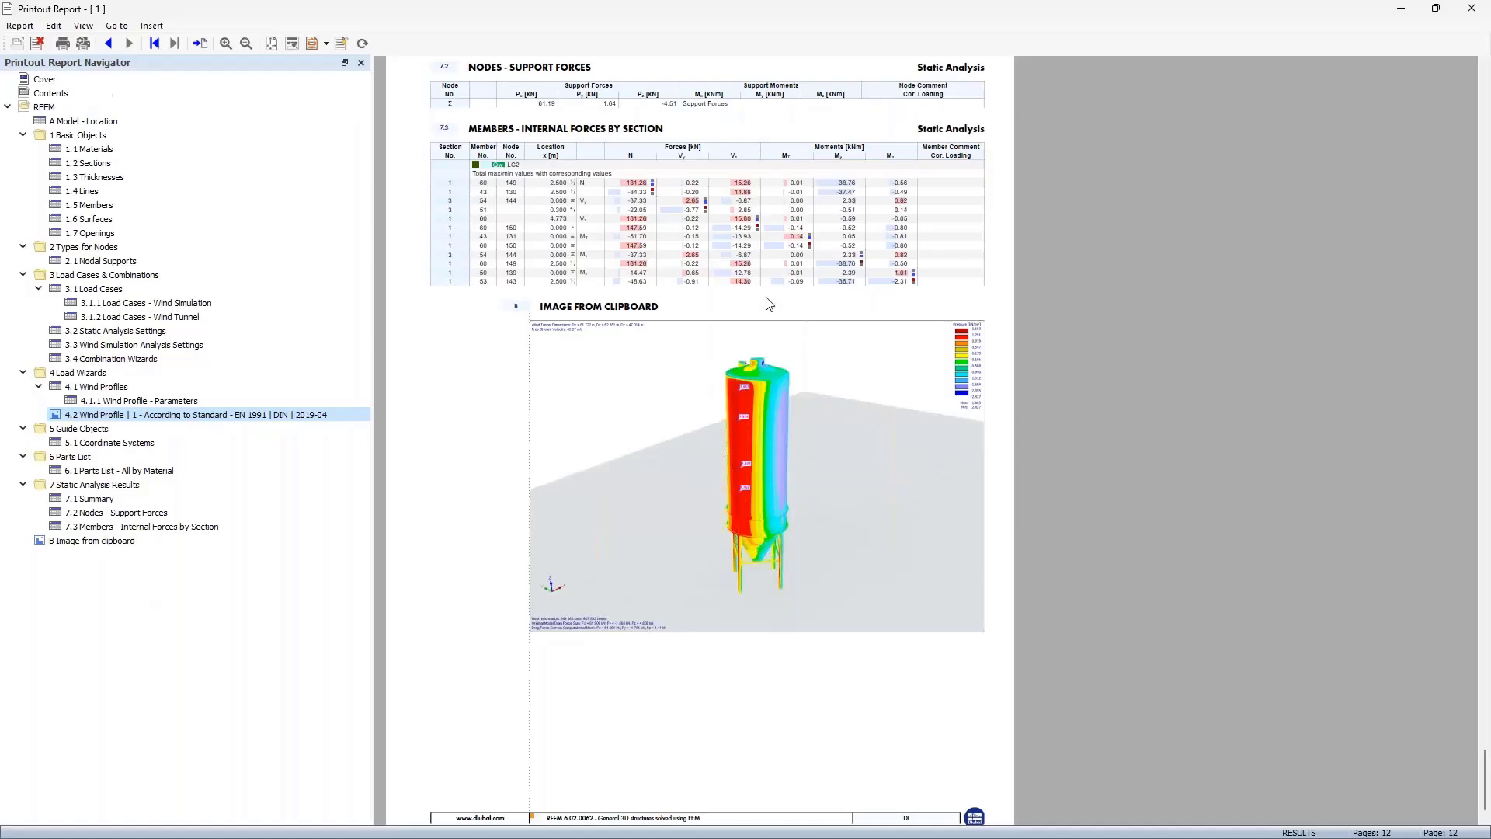
pyautogui.click(152, 26)
pyautogui.click(171, 62)
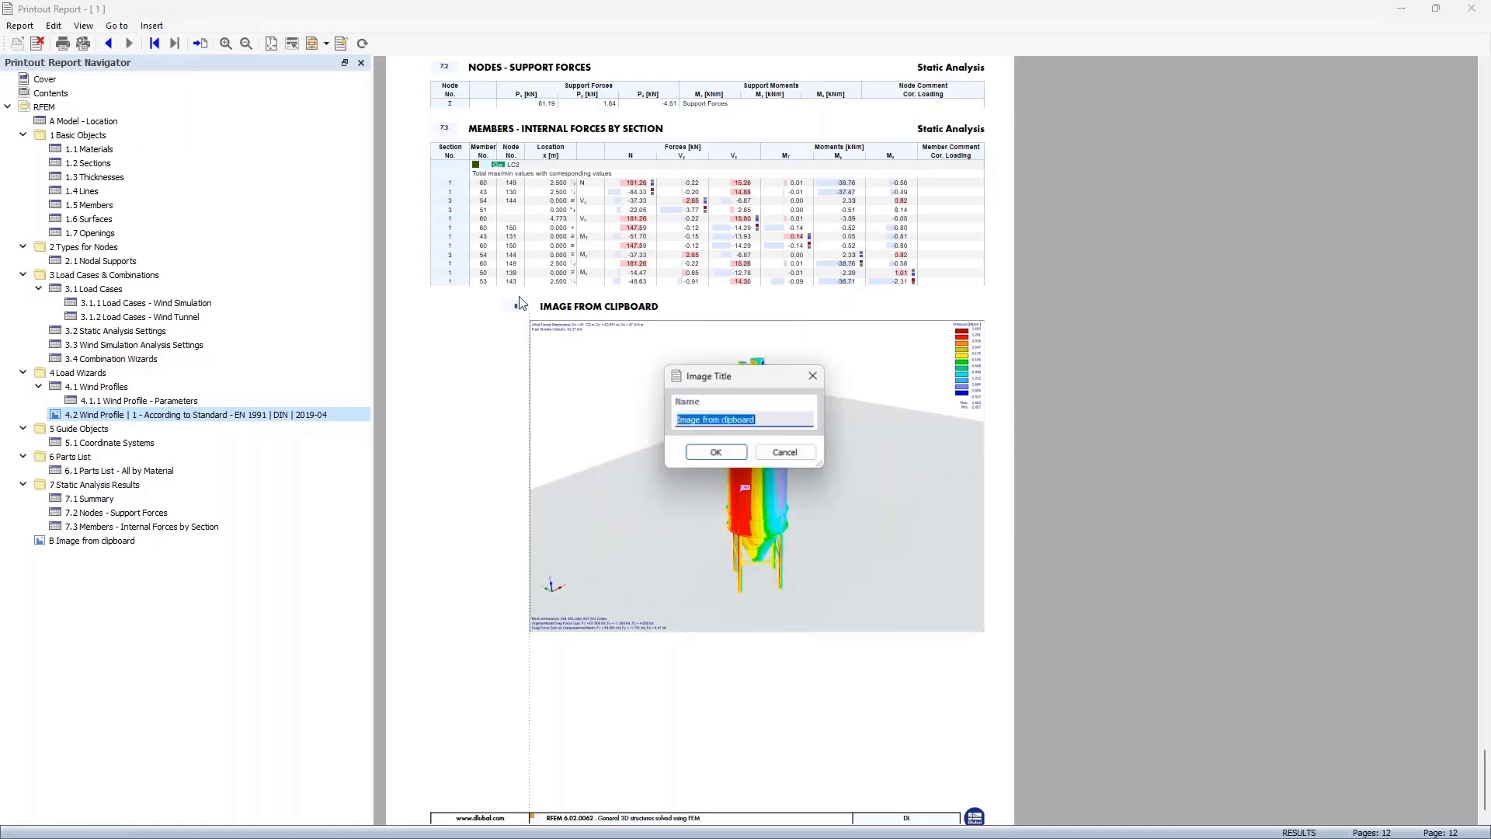
pyautogui.click(710, 454)
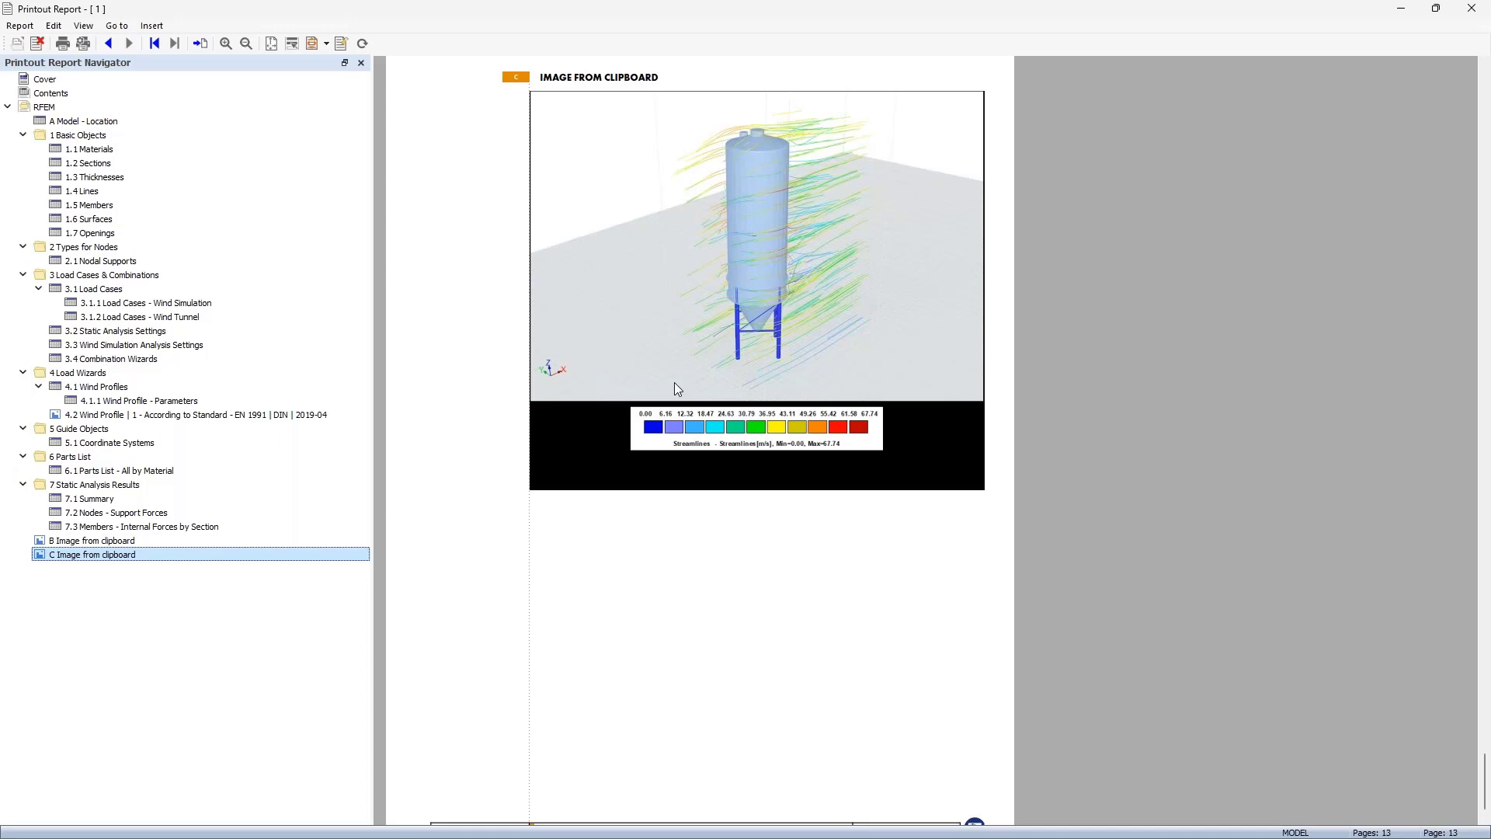
pyautogui.click(148, 540)
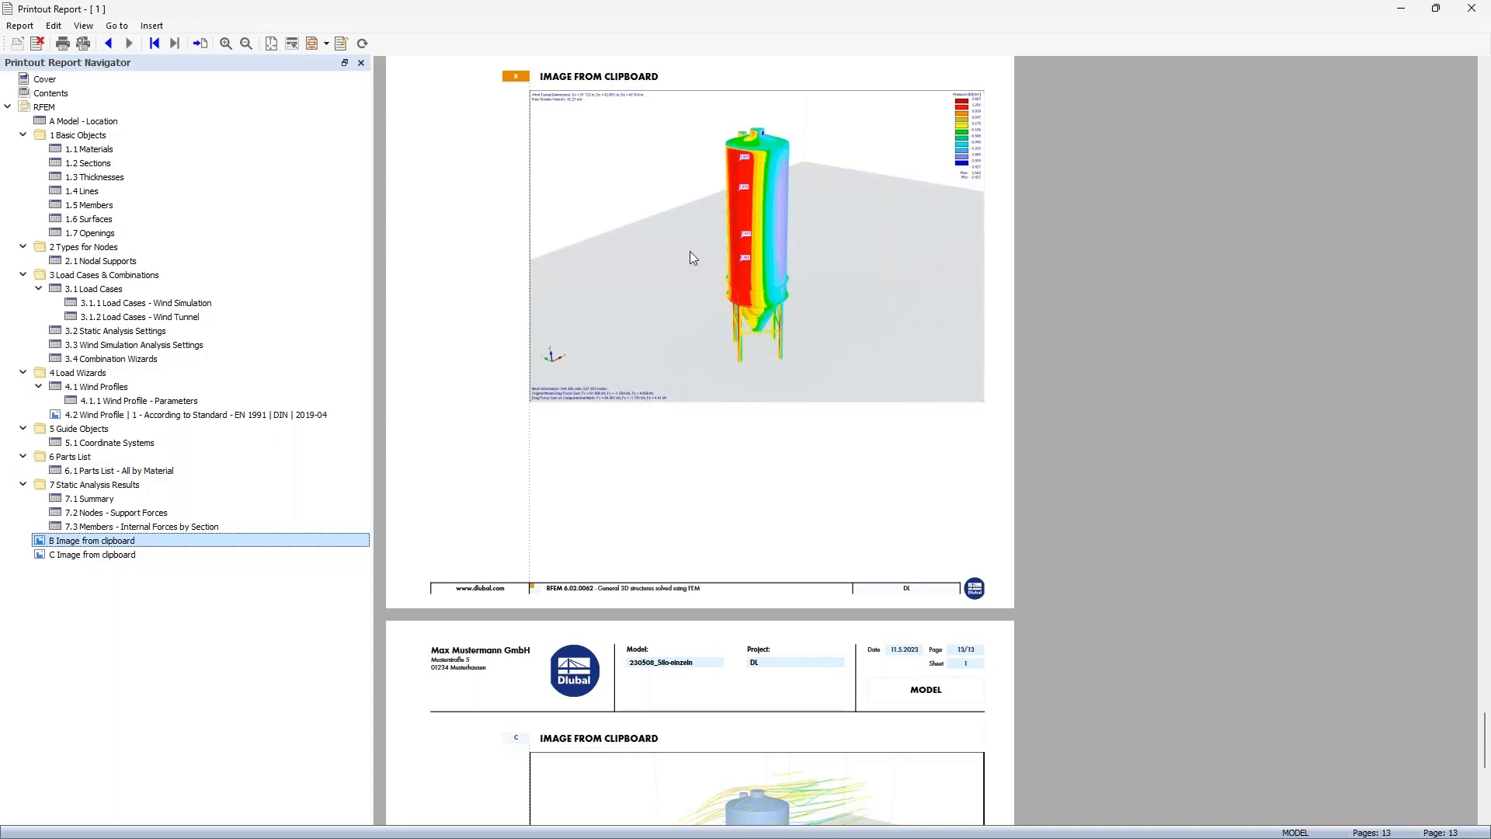
# - Close the printout report and RWIND, cancel the save request for the Word document and return to the RFEM silo model
pyautogui.hotkey('alt', 'Tab')
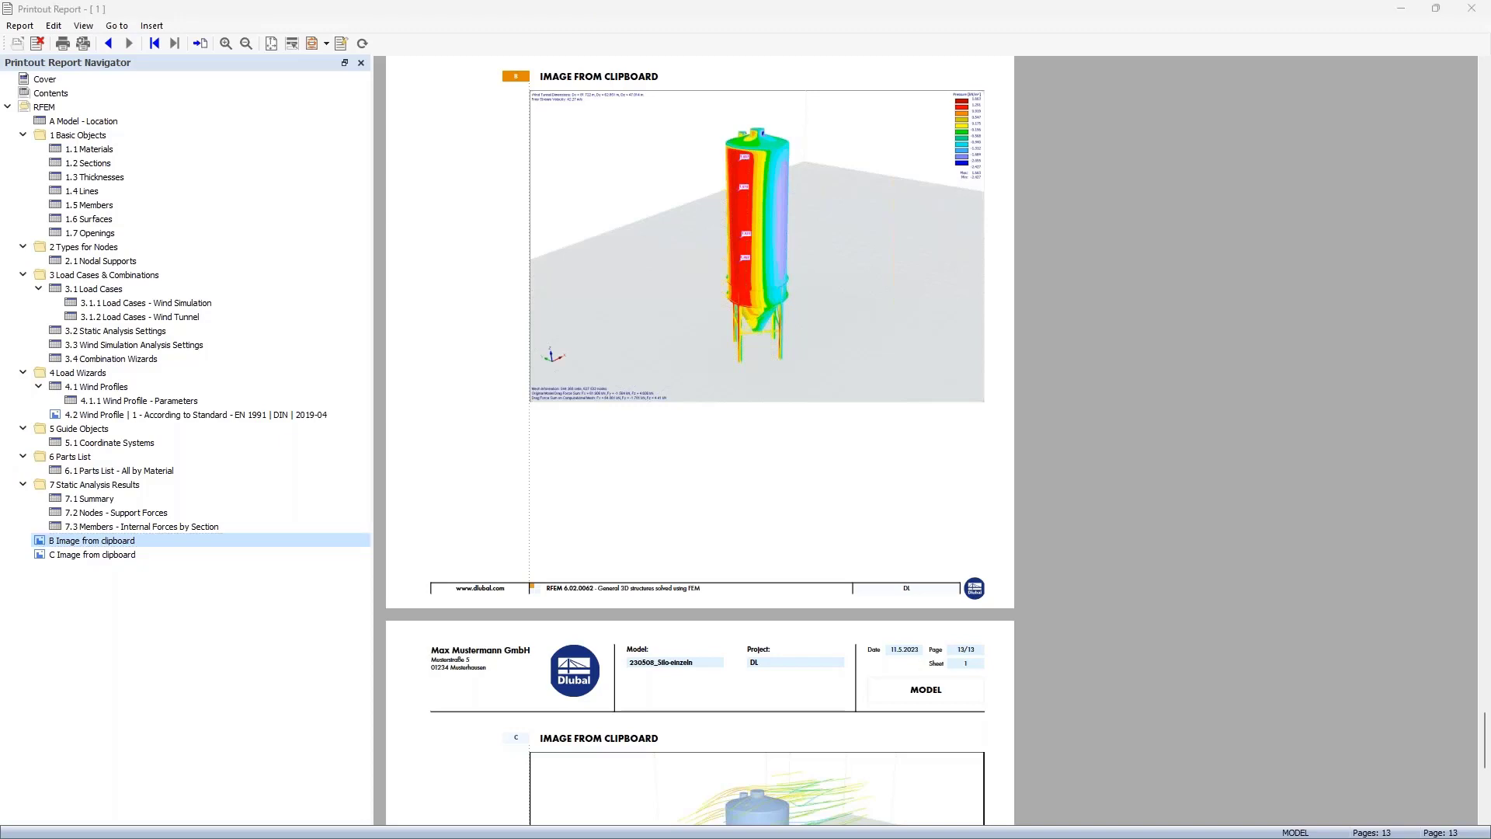
pyautogui.click(1471, 8)
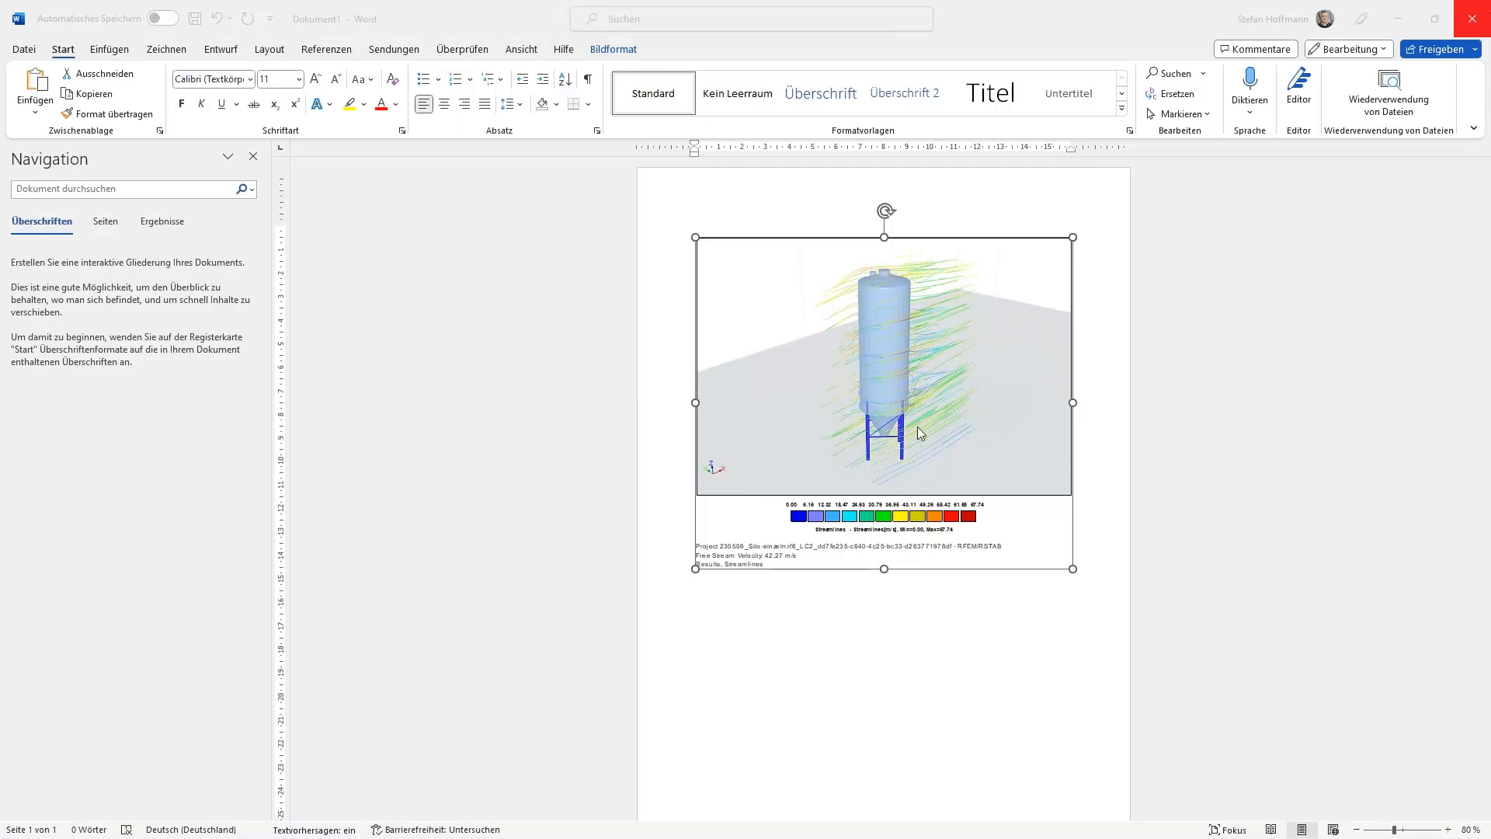
pyautogui.click(1471, 12)
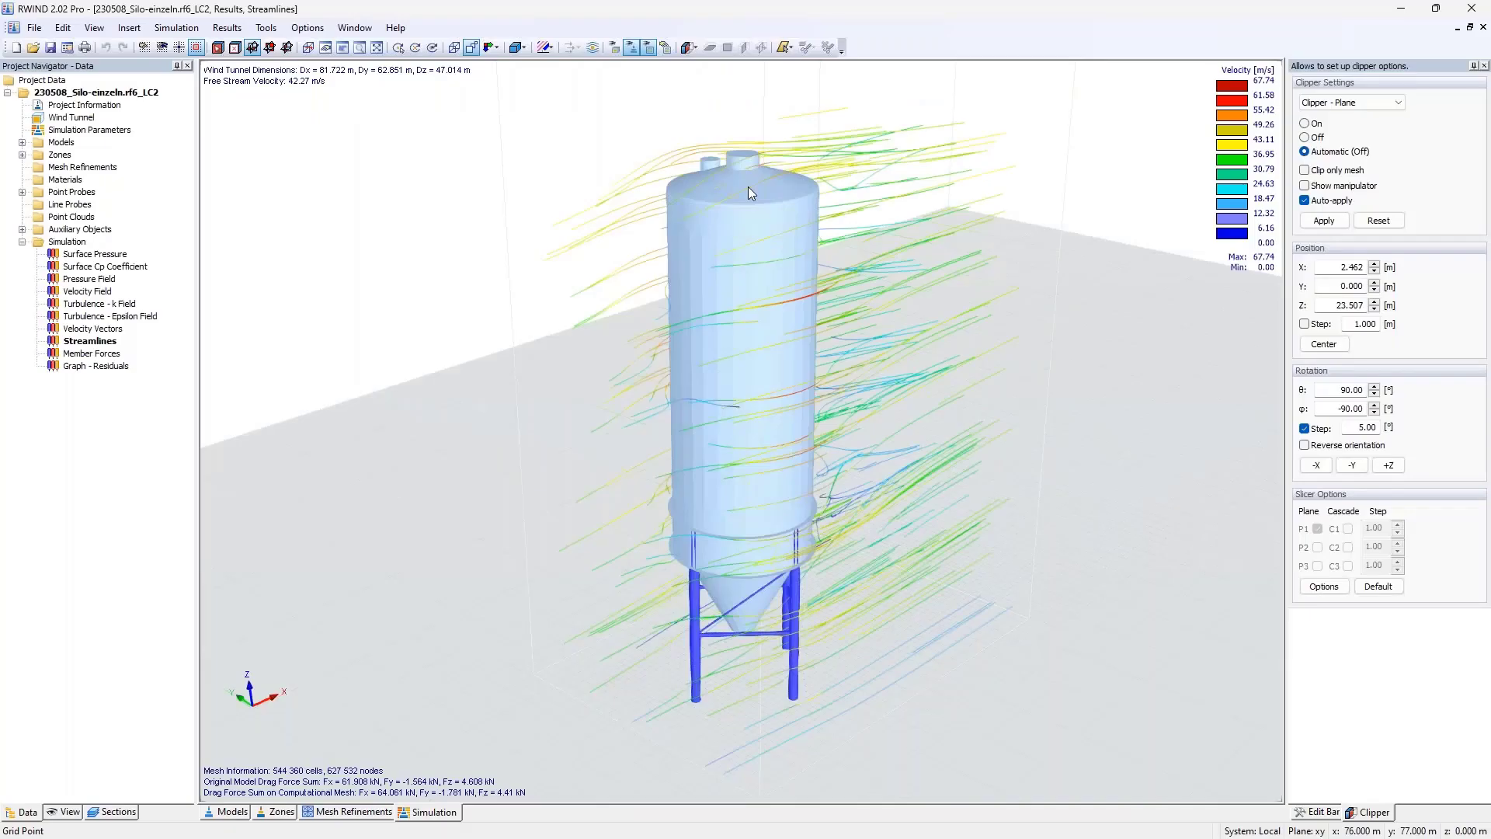
pyautogui.click(1471, 9)
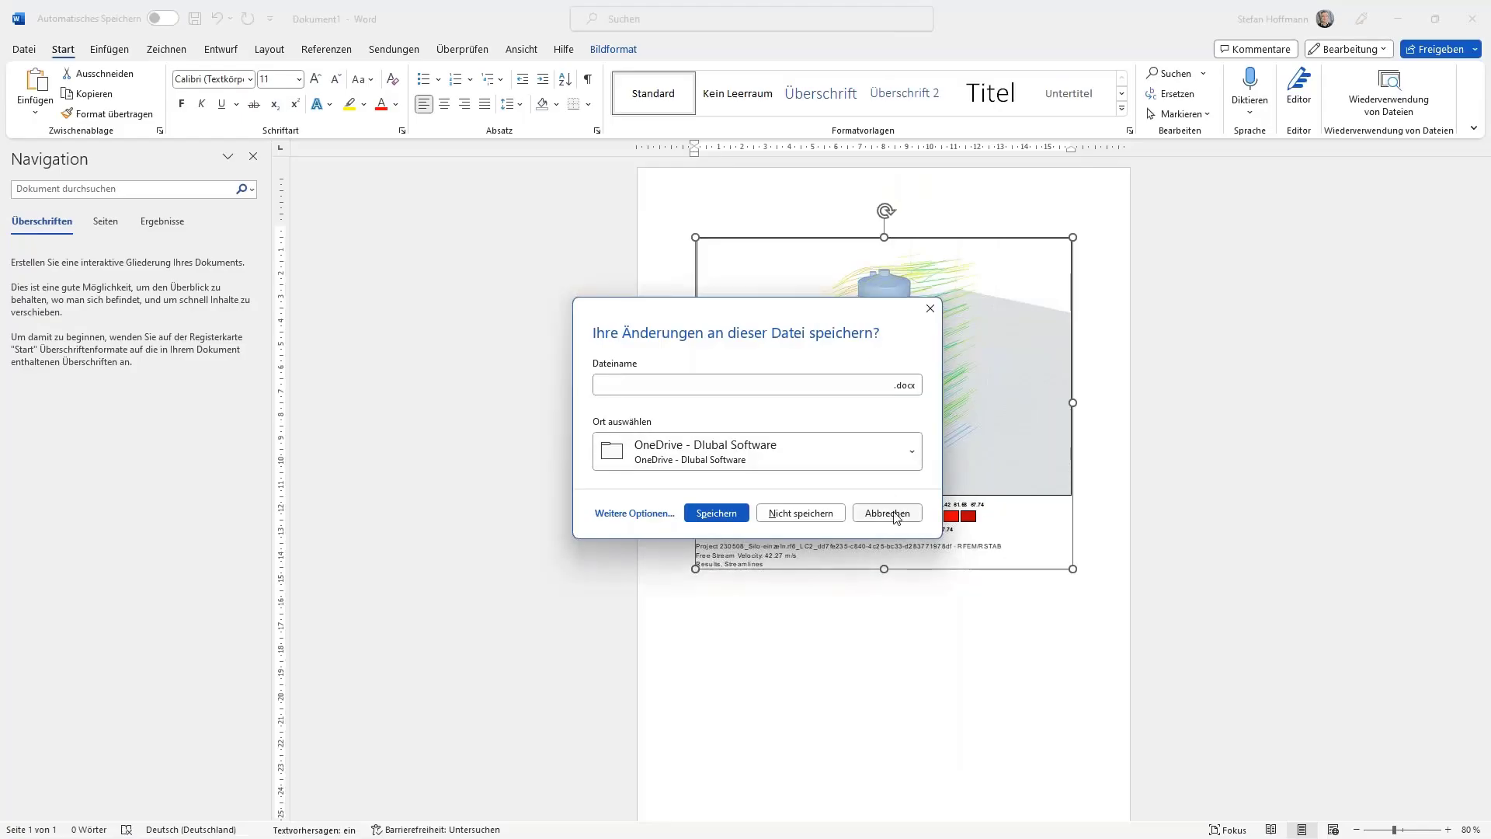
pyautogui.click(883, 510)
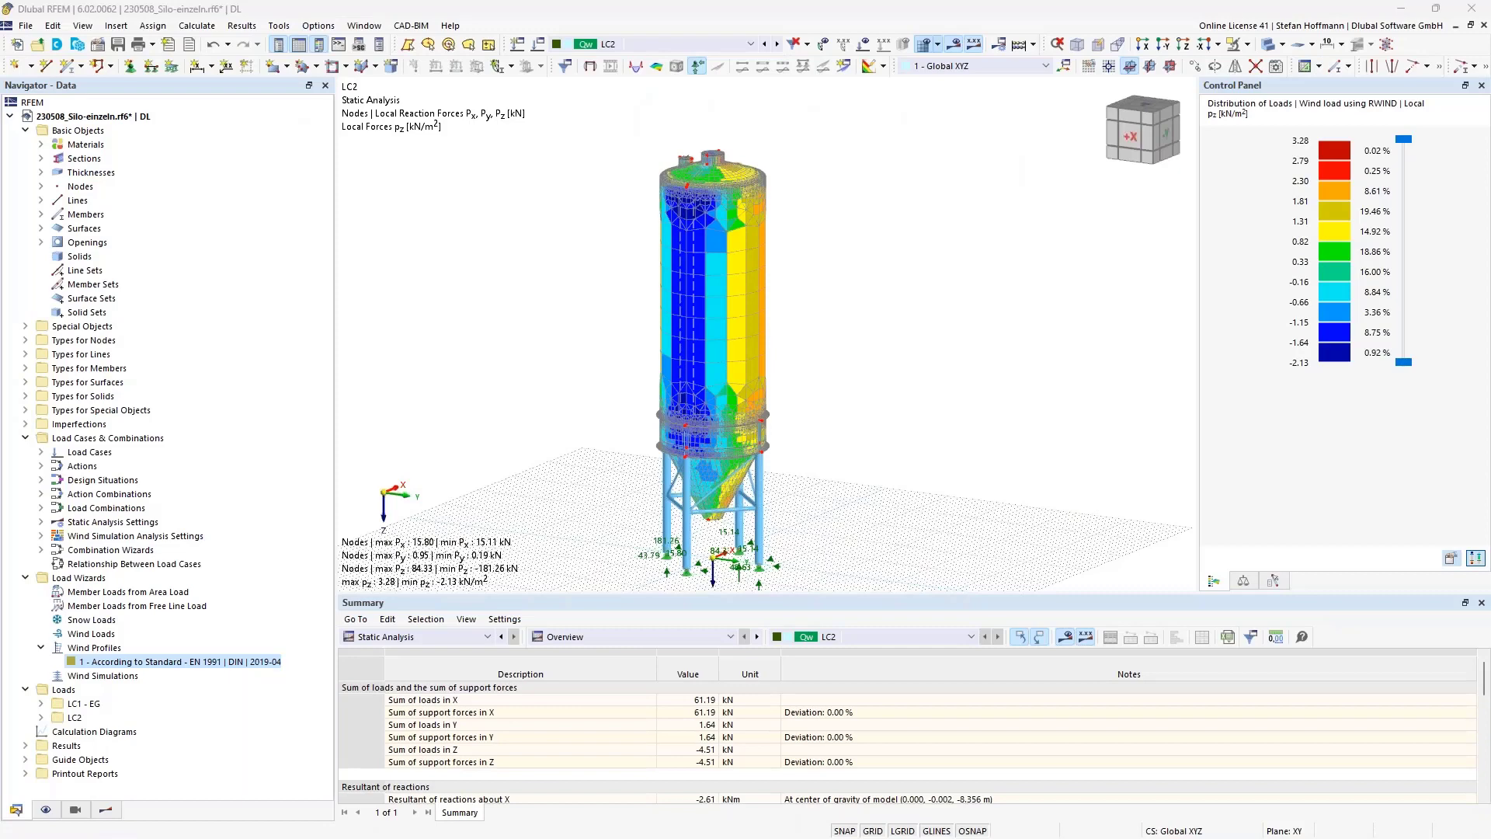
# - Reopen the LC2 wind simulation in RWIND from RFEM and examine the residuals graph over the iterations
pyautogui.click(196, 26)
pyautogui.click(280, 321)
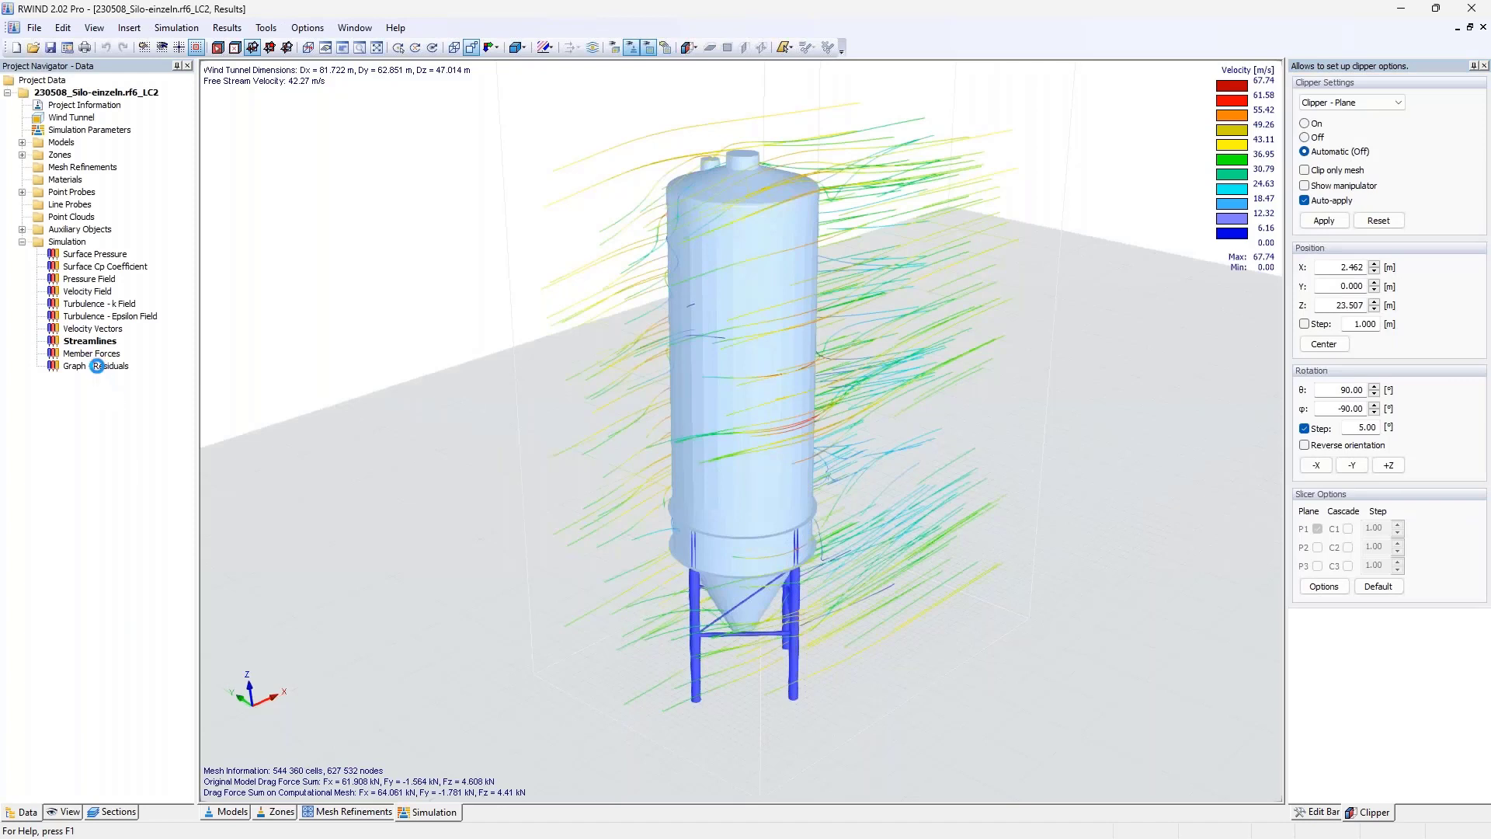
pyautogui.click(94, 366)
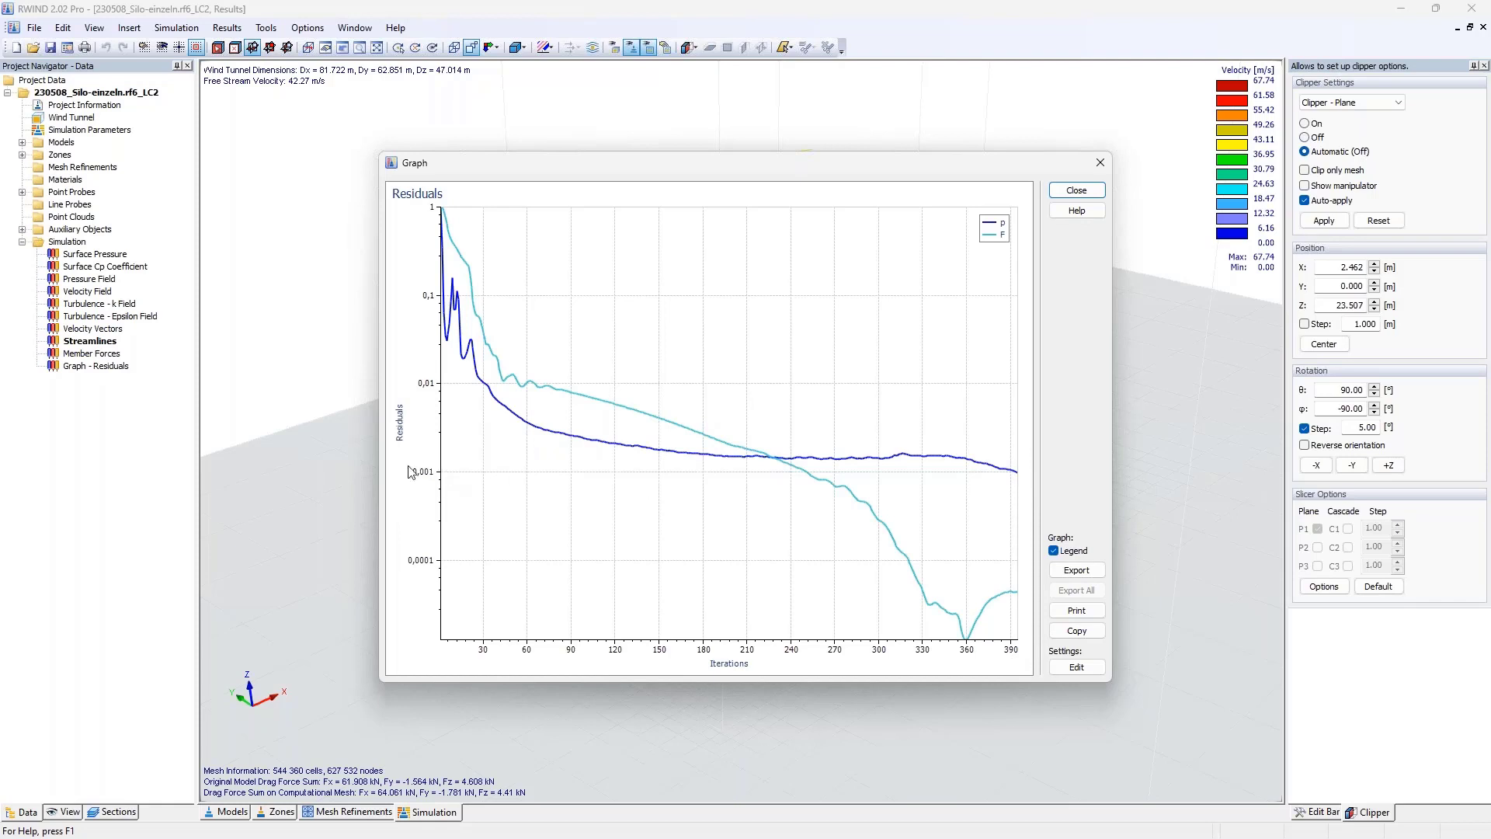
pyautogui.press('Escape')
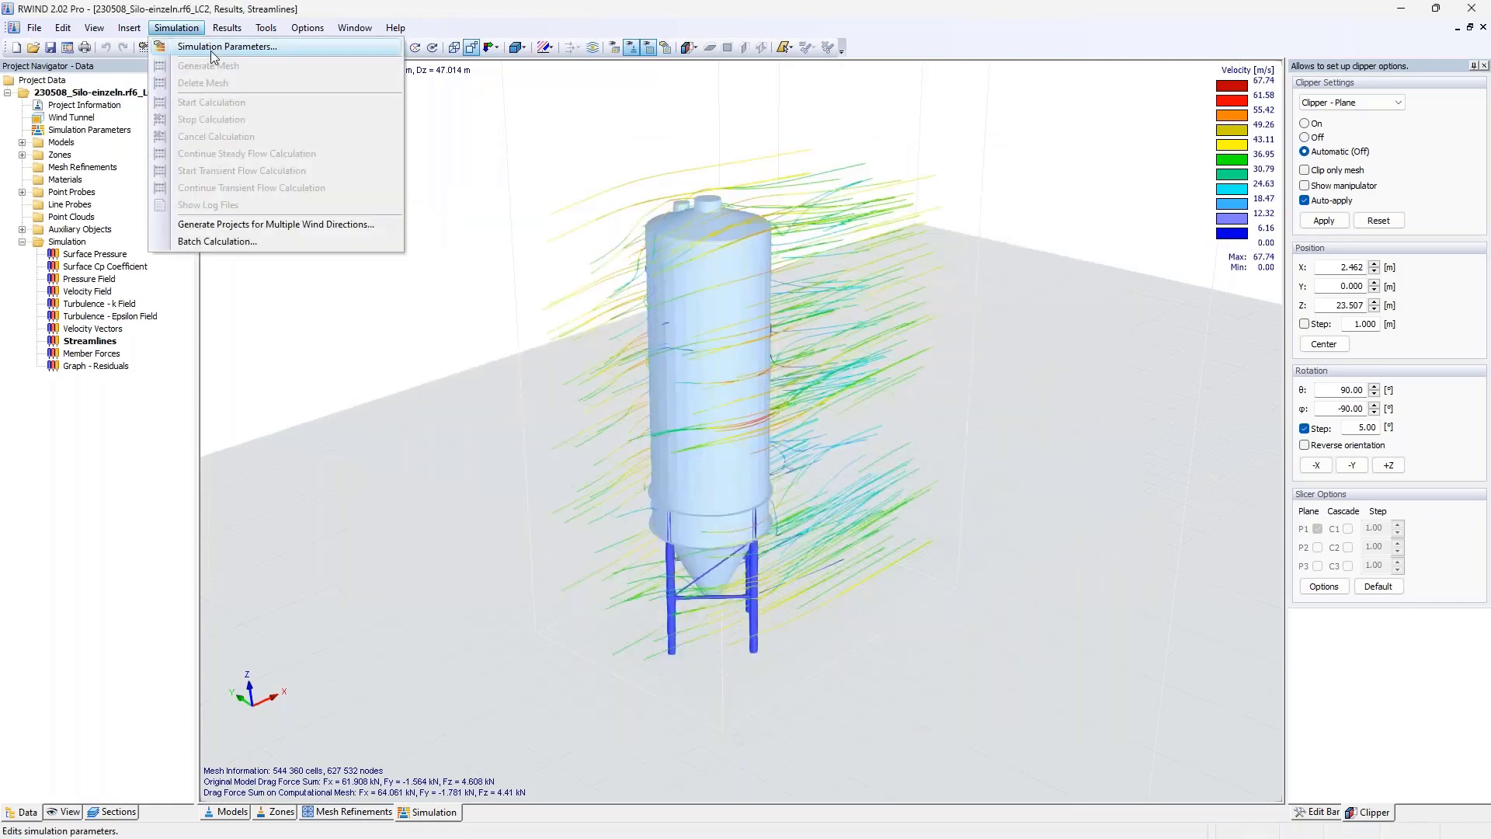
# - Check the iteration limits and residual target value for the steady flow calculation in the simulation parameters, and close RWIND
pyautogui.click(221, 46)
pyautogui.click(643, 220)
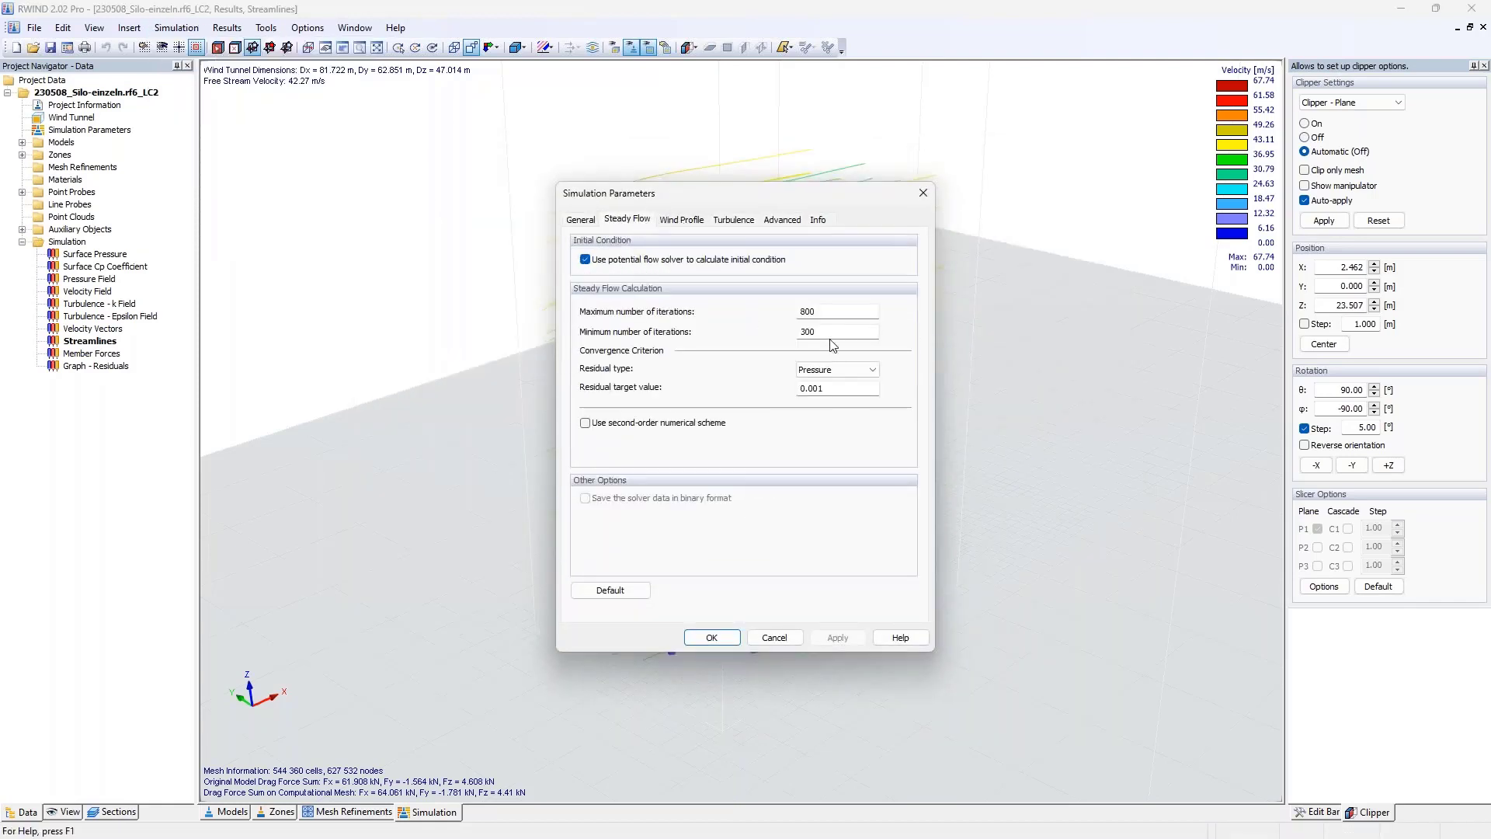
pyautogui.moveTo(835, 333); pyautogui.dragTo(780, 333)
pyautogui.press('Tab')
pyautogui.press('Tab')
pyautogui.doubleClick(829, 333)
pyautogui.doubleClick(840, 388)
pyautogui.doubleClick(817, 311)
pyautogui.click(923, 193)
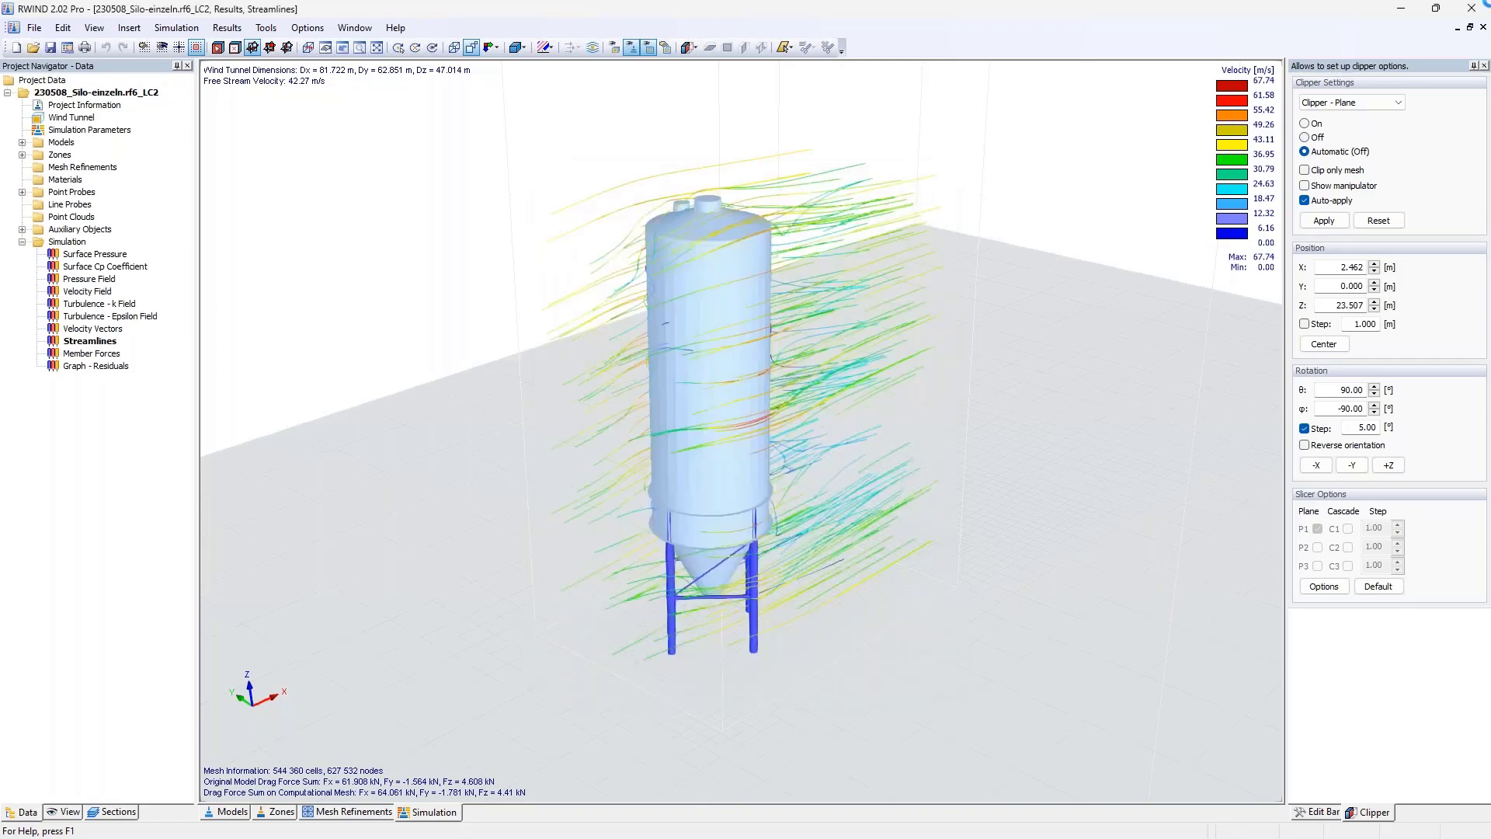
pyautogui.click(1471, 9)
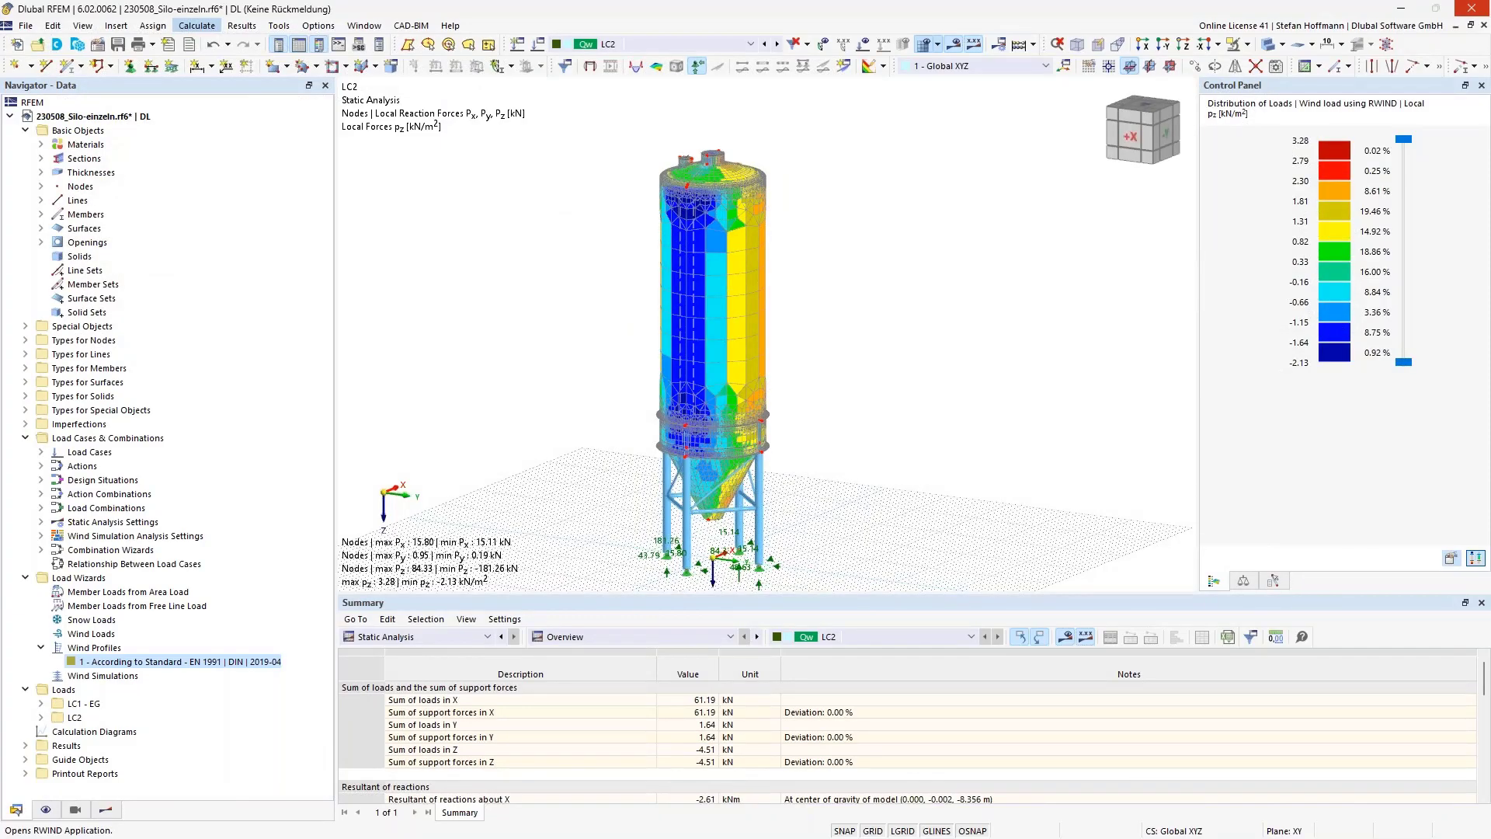